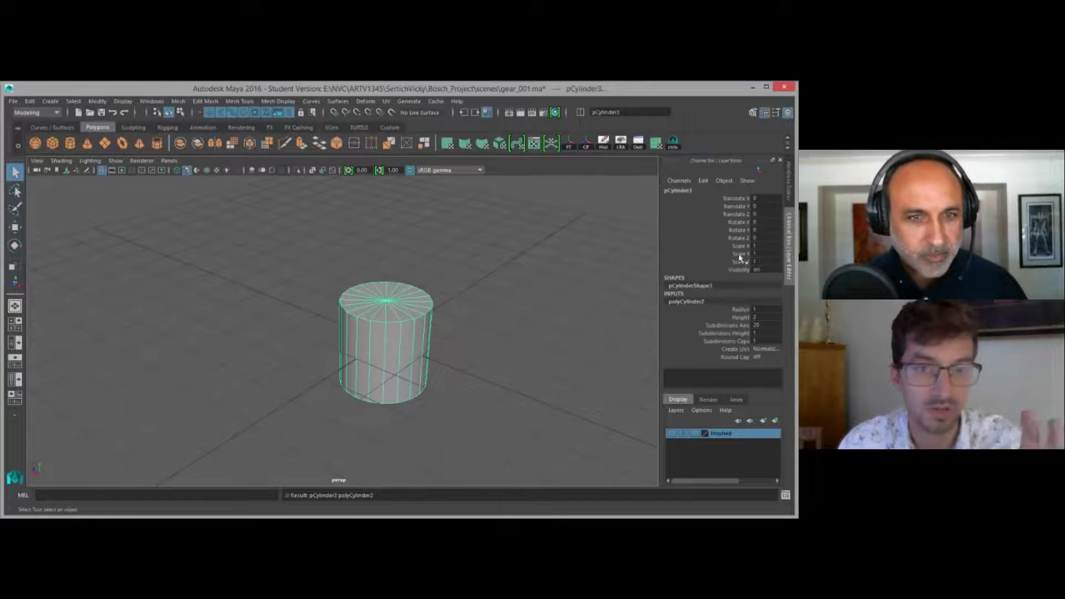
Set the cylinder's height to 0.5 and cap subdivisions to 2, and delete the inner cap faces to open a central hole.
left_click(727, 341)
middle_click_drag(512, 328, 561, 354)
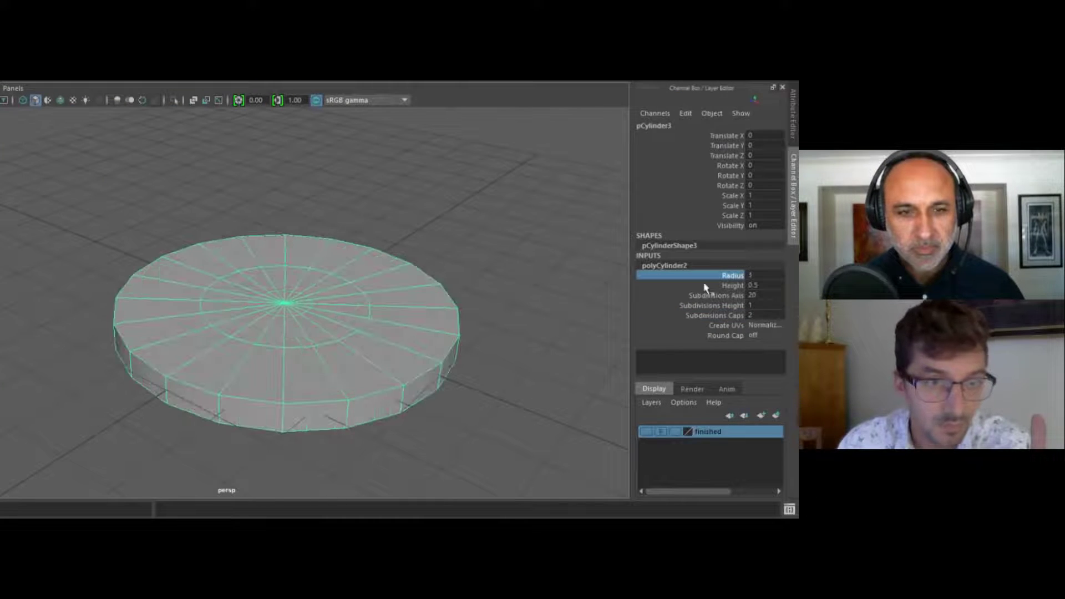
key("space")
key("Delete")
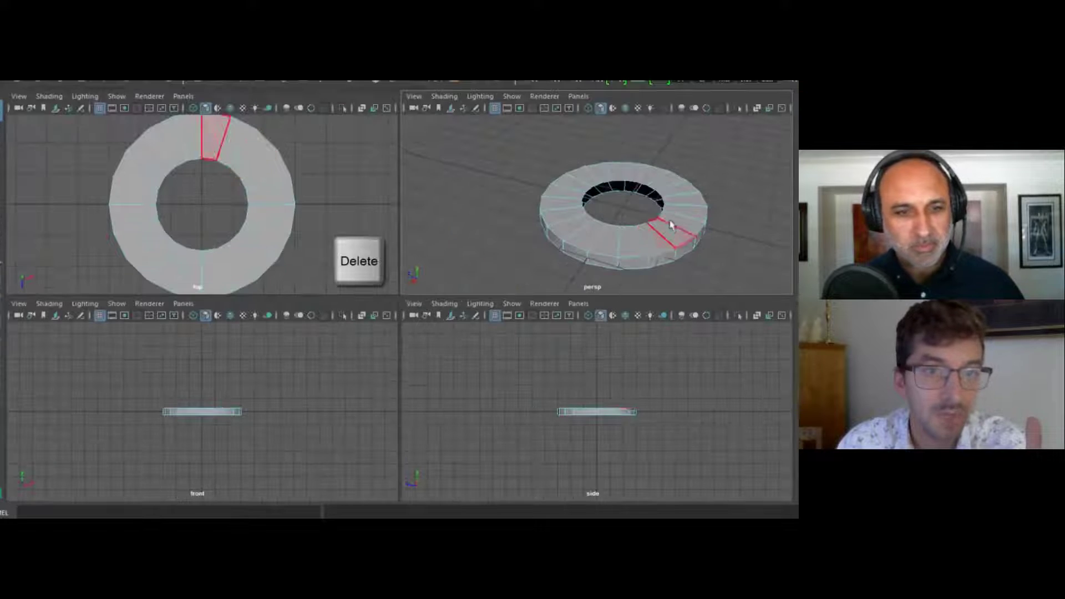
Bridge the open edges around the central hole and adjust the bridge offset until the inner wall runs straight instead of twisted.
key("space")
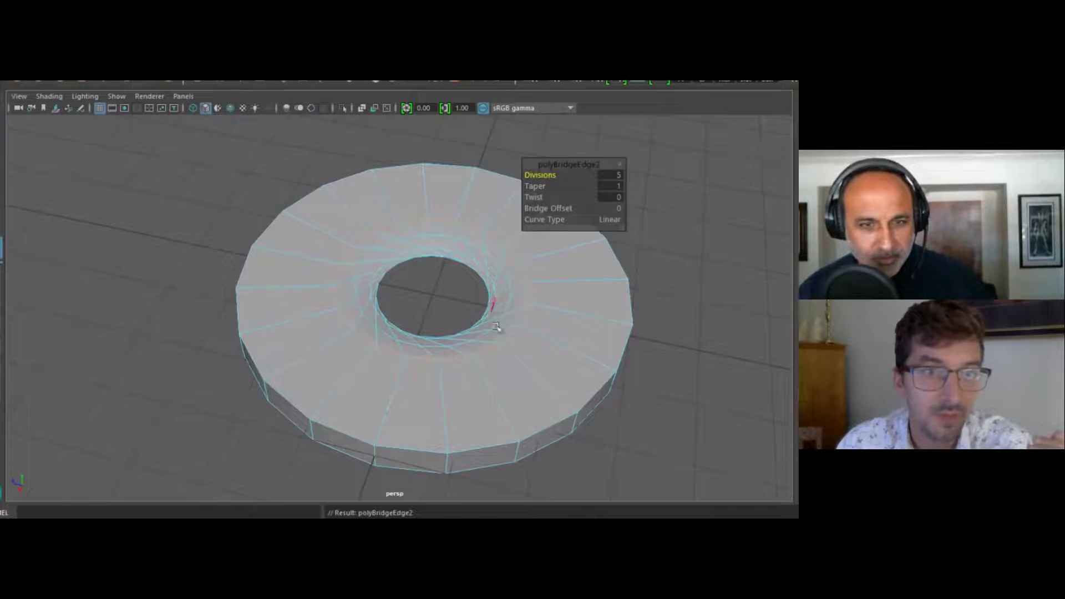
left_click(564, 210)
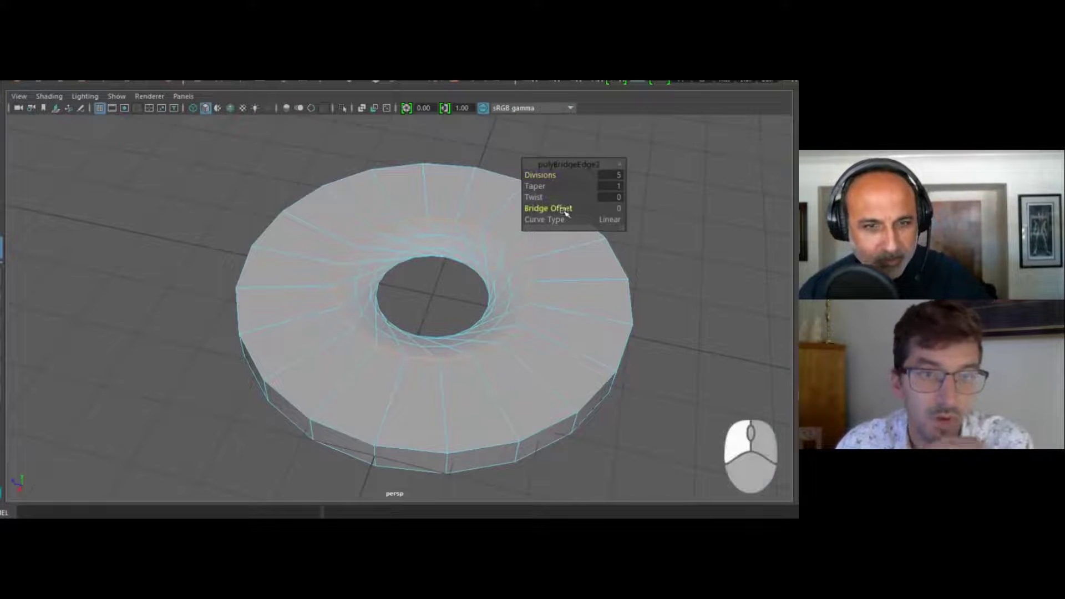
middle_click_drag(560, 212, 653, 209)
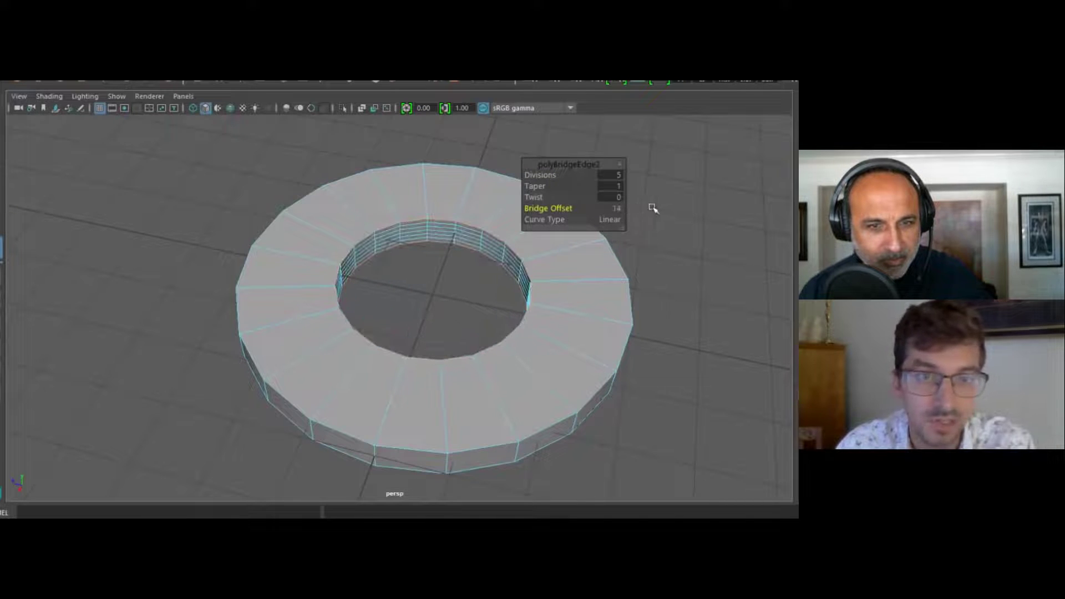
mouse_move(558, 210)
middle_mouse_down()
mouse_move(543, 212)
mouse_move(559, 209)
middle_mouse_up()
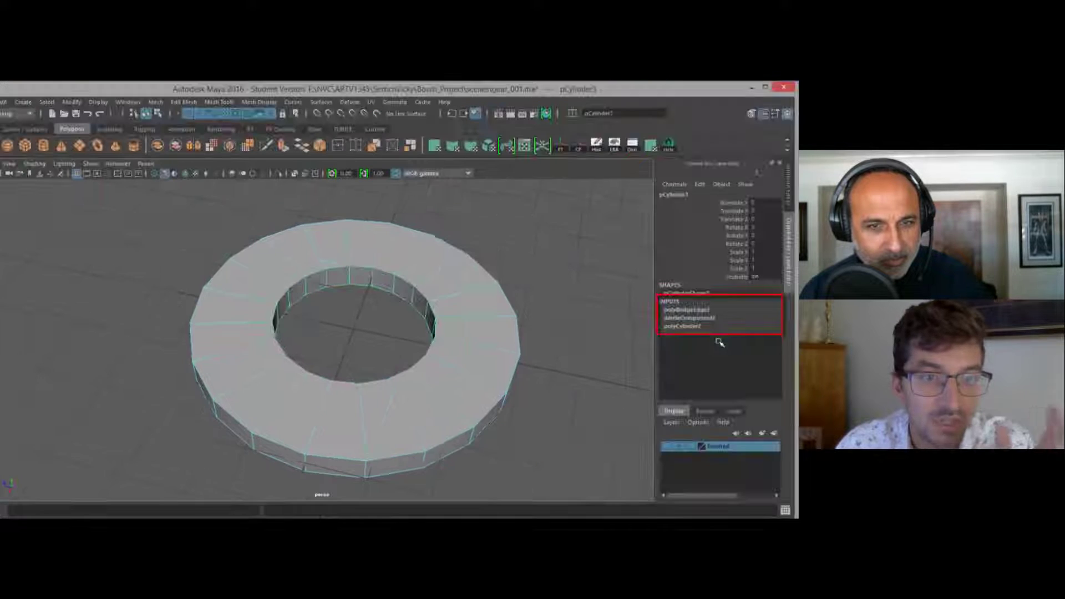
Scale the inner edge loops outward from the centre to widen the hole and make the ring thinner.
left_click(688, 297)
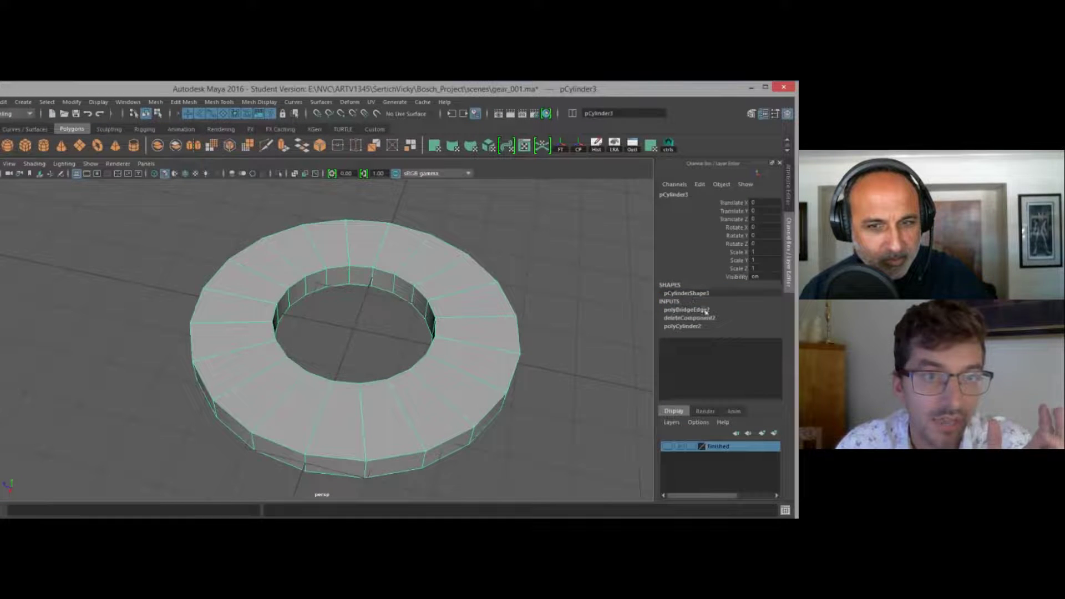
mouse_move(312, 316)
left_mouse_down()
mouse_move(290, 303)
mouse_move(311, 316)
left_mouse_up()
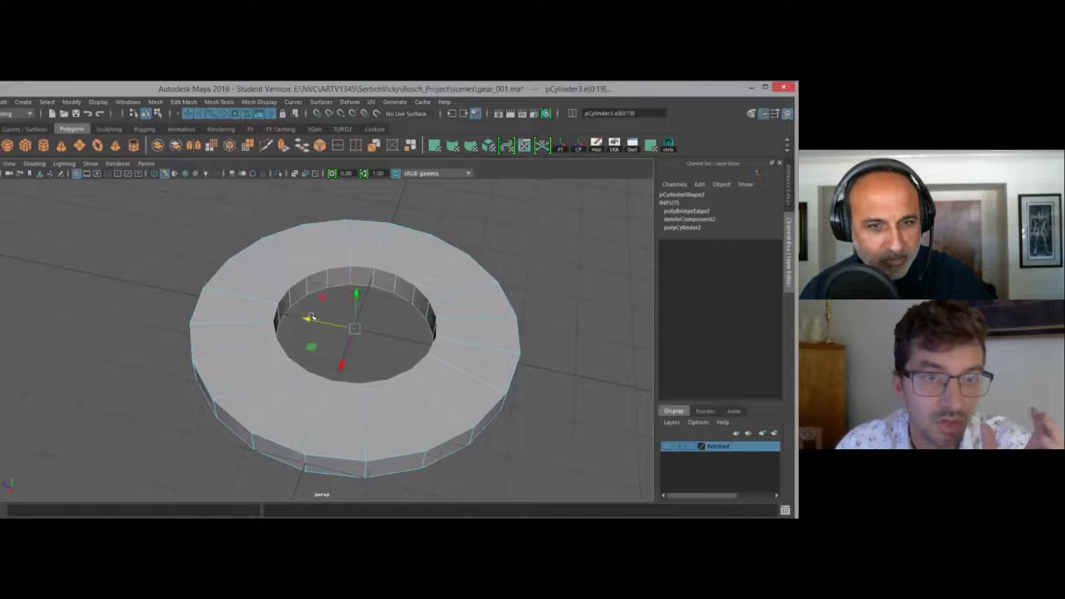
key("r")
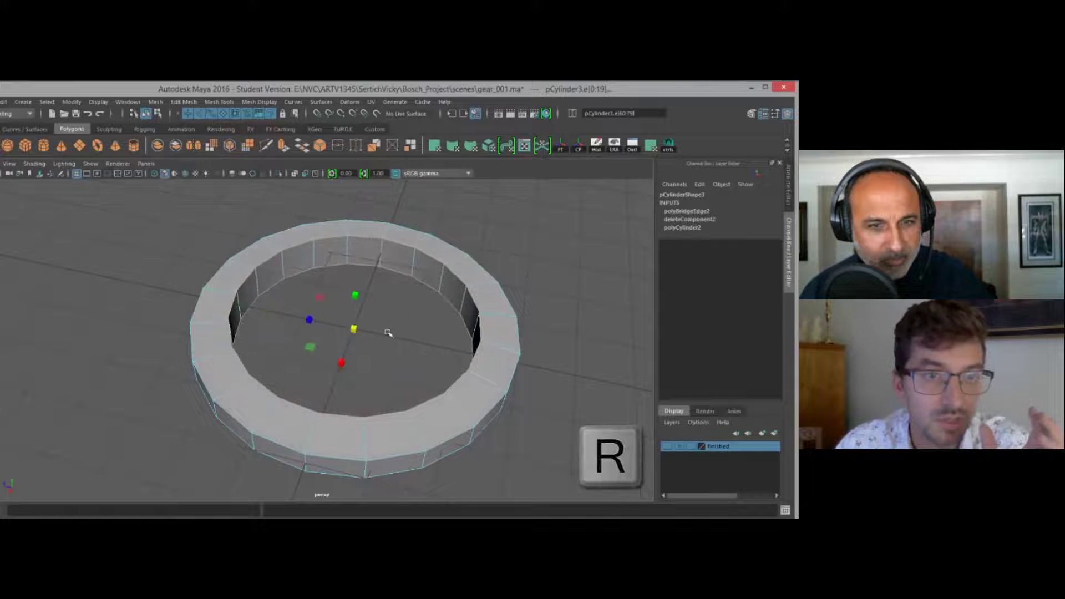
left_click_drag(388, 328, 333, 347, "alt")
Try scaling the face loop on the ring's inner wall about its centre.
right_click_drag(388, 284, 394, 272)
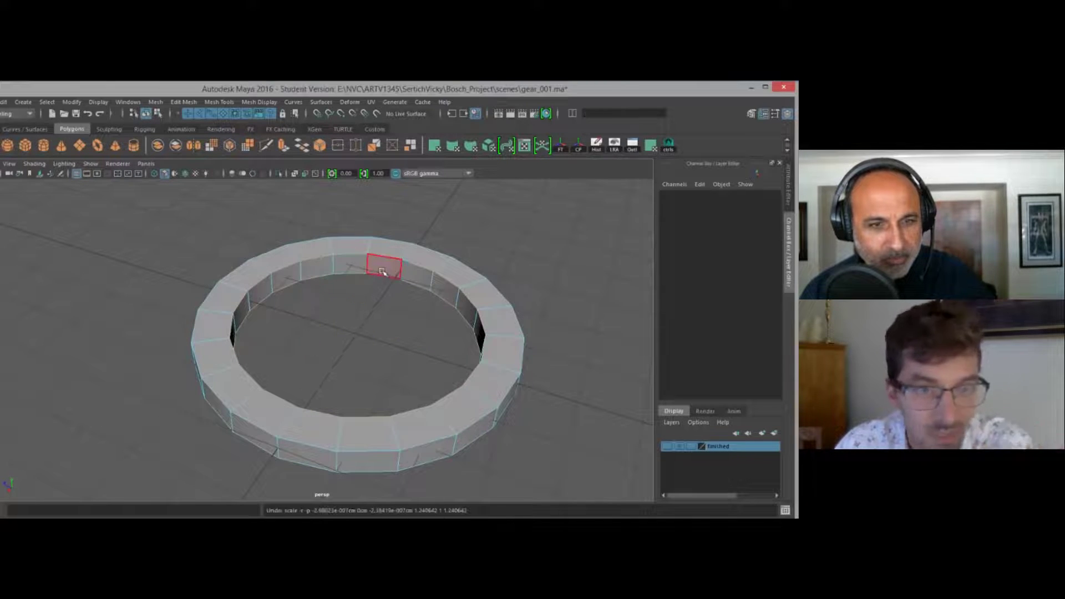
left_click(345, 270)
double_click(345, 270)
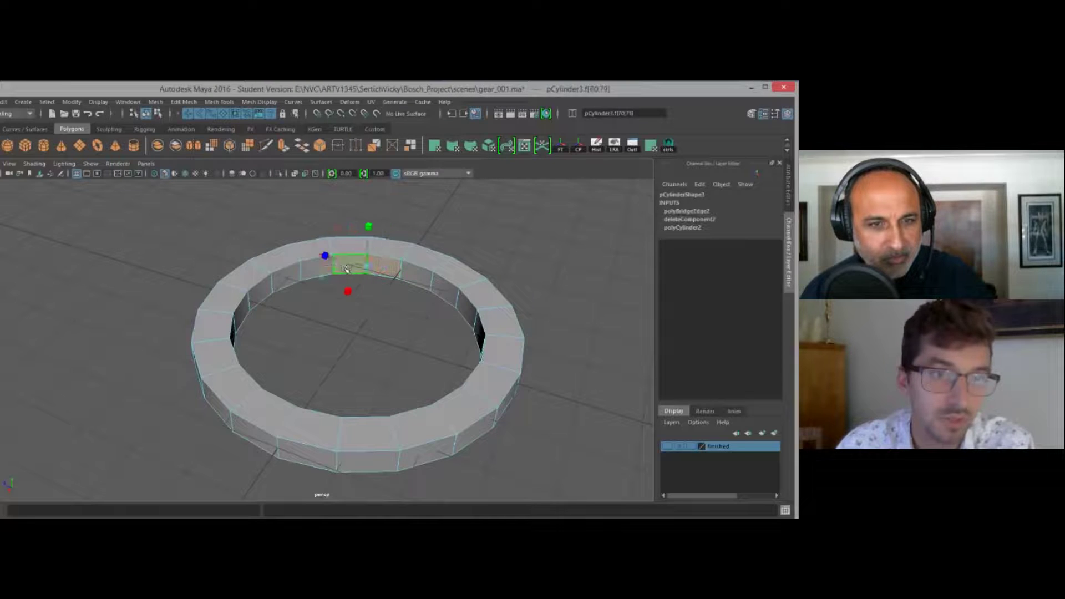
left_click_drag(324, 341, 384, 303)
key("ctrl+z")
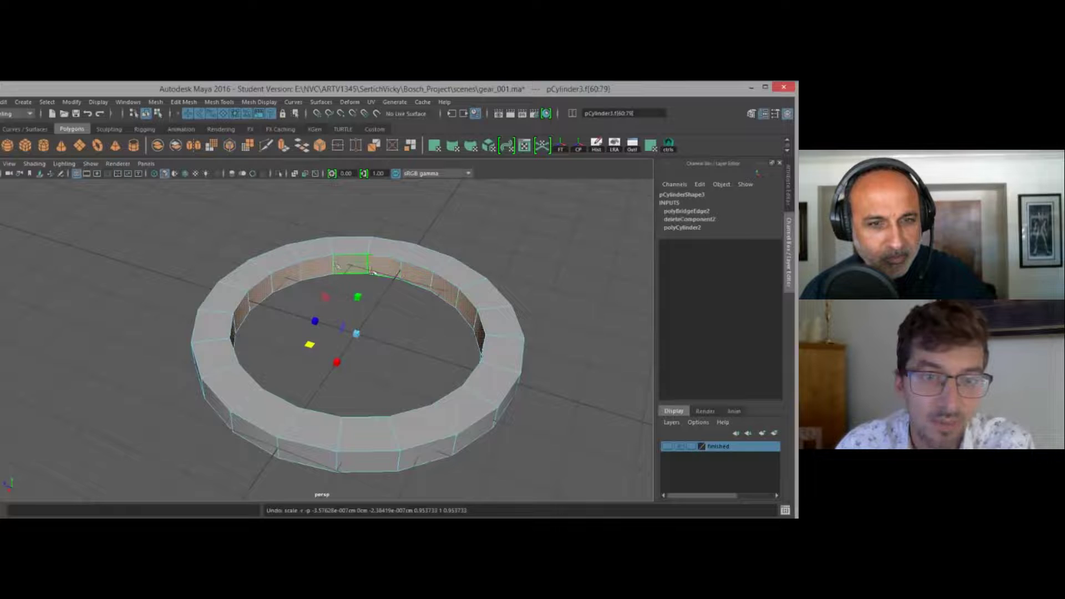
right_click_drag(337, 267, 359, 255)
Select every other face around the ring's outer wall.
left_click_drag(451, 454, 453, 414, "alt")
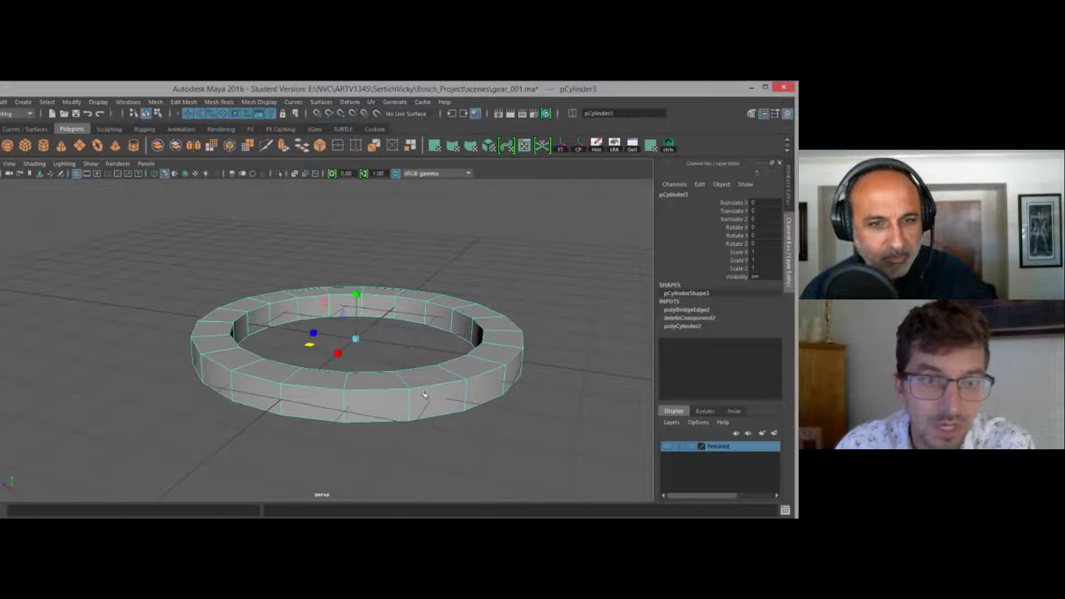
right_click_drag(450, 314, 466, 335)
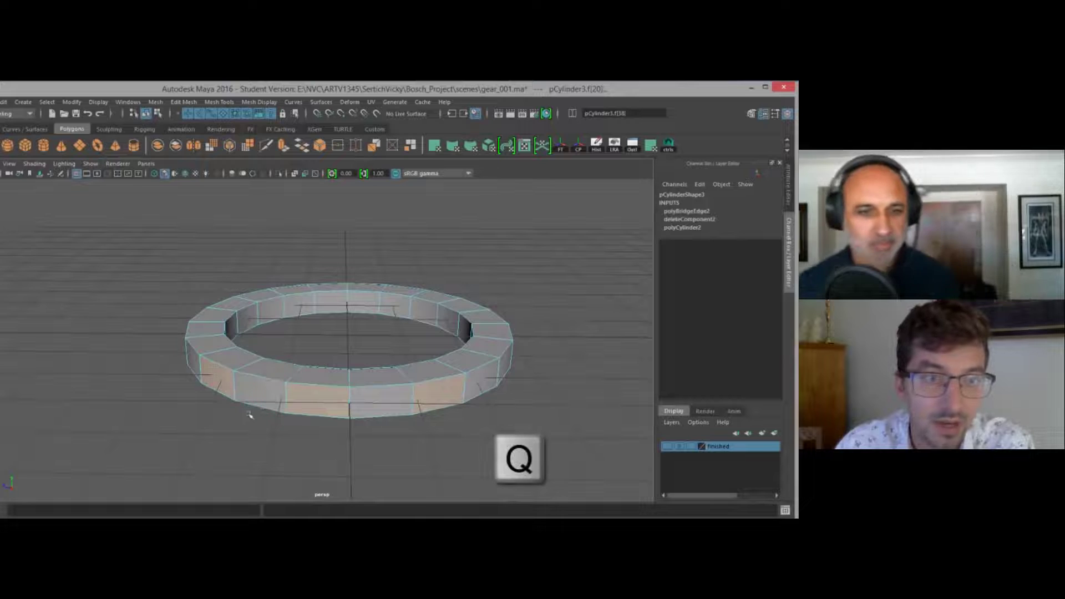
left_click_drag(249, 414, 384, 414, "alt")
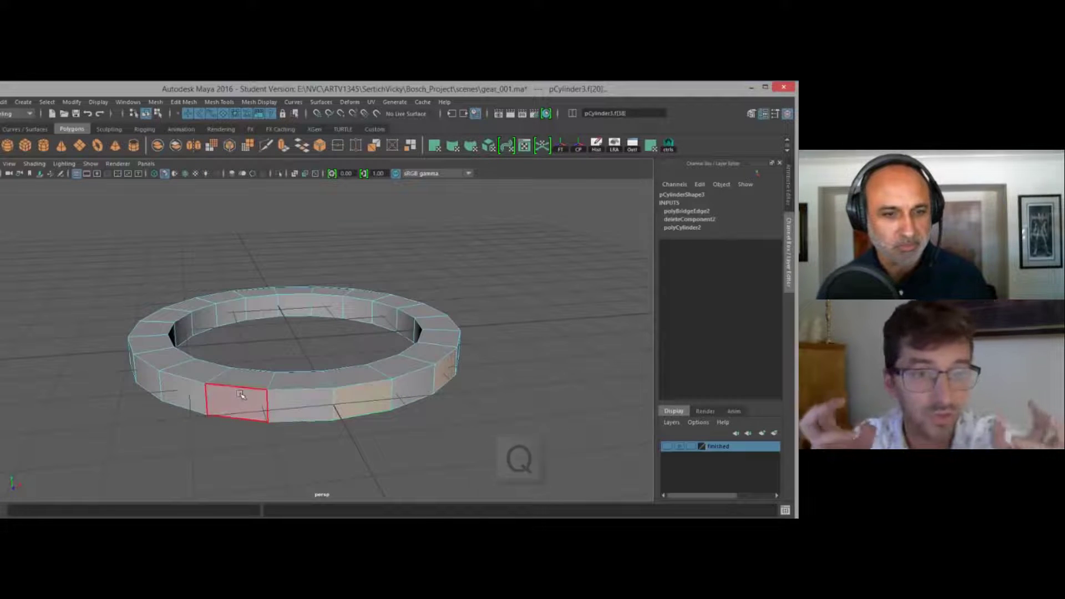
mouse_move(159, 404)
left_mouse_down("alt")
mouse_move(314, 433)
mouse_move(380, 357)
left_mouse_up("alt")
left_click(315, 438, "shift")
key("5")
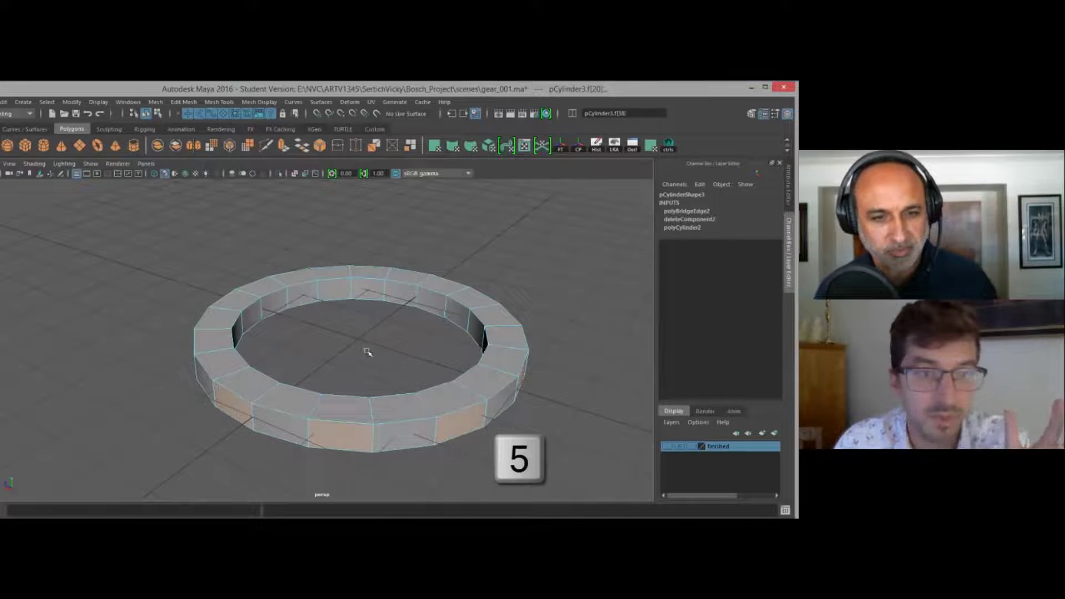
Extrude the alternate outer faces outward about 0.96 as gear teeth and scale down their end faces to taper them.
right_click_drag(543, 275, 544, 301, "shift")
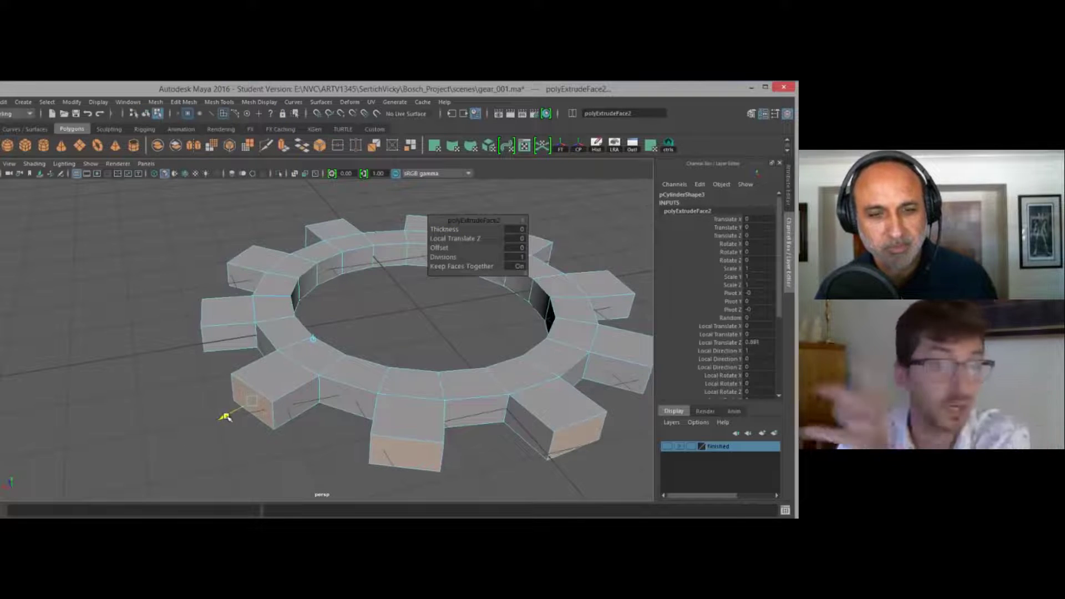
left_click_drag(225, 416, 227, 418)
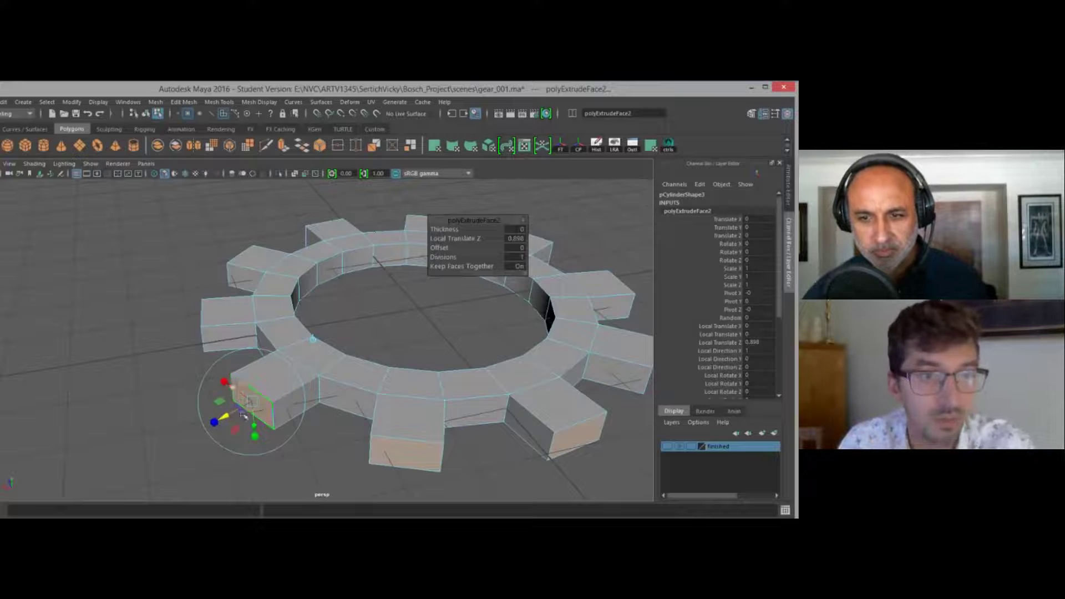
mouse_move(258, 408)
left_mouse_down()
mouse_move(226, 422)
mouse_move(255, 376)
mouse_move(242, 415)
left_mouse_up()
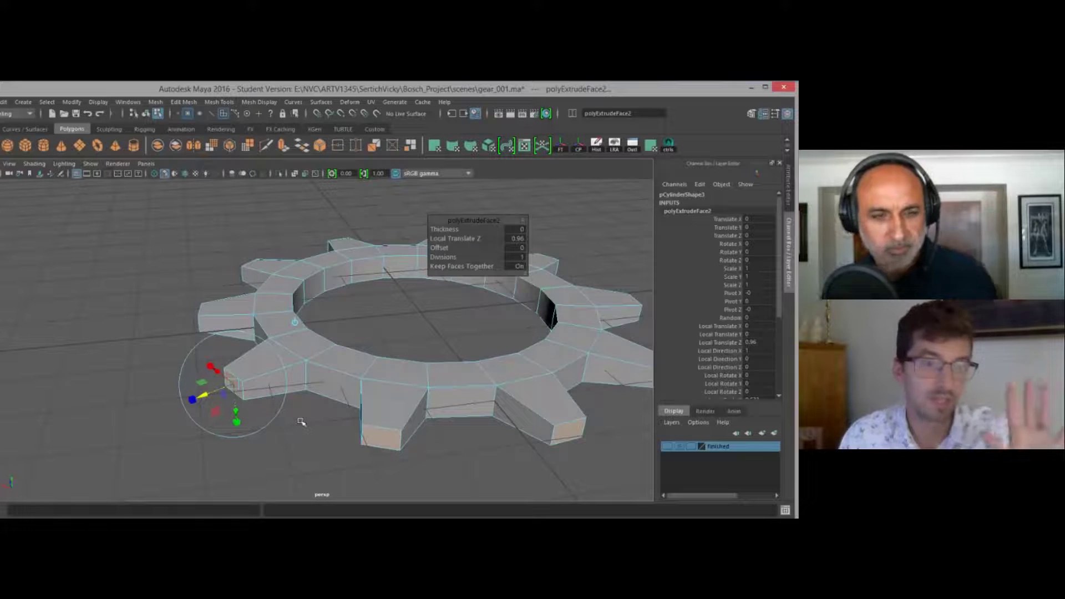
key("q")
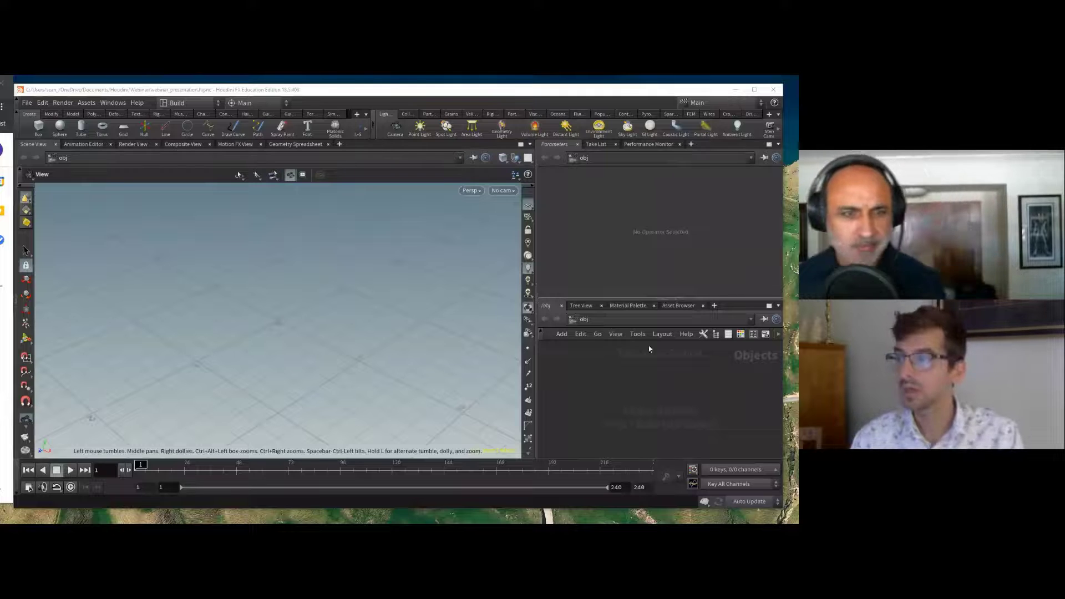
left_click(662, 366)
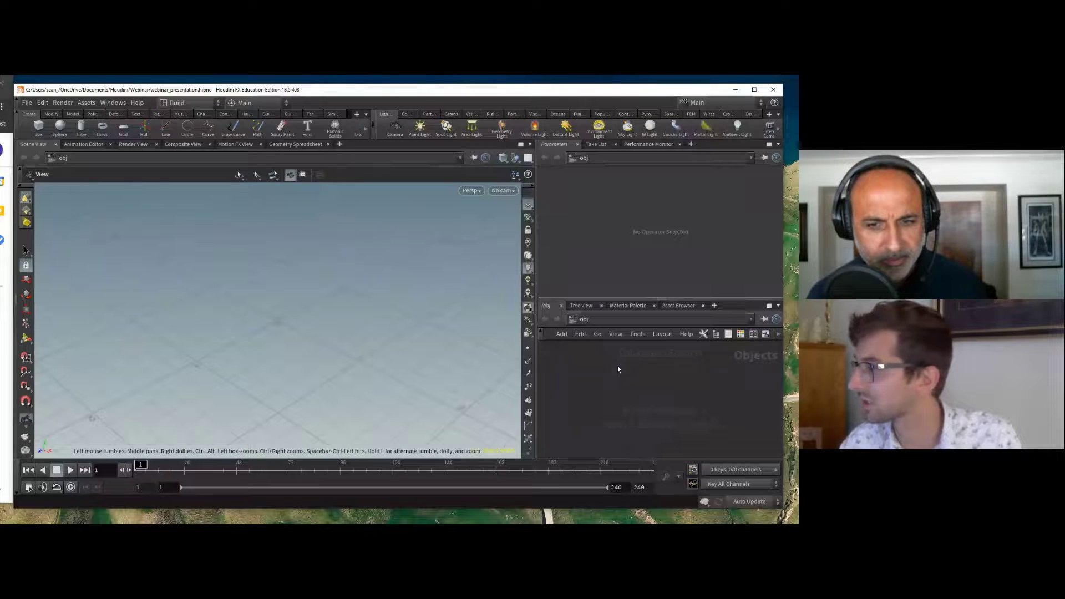
key("Tab")
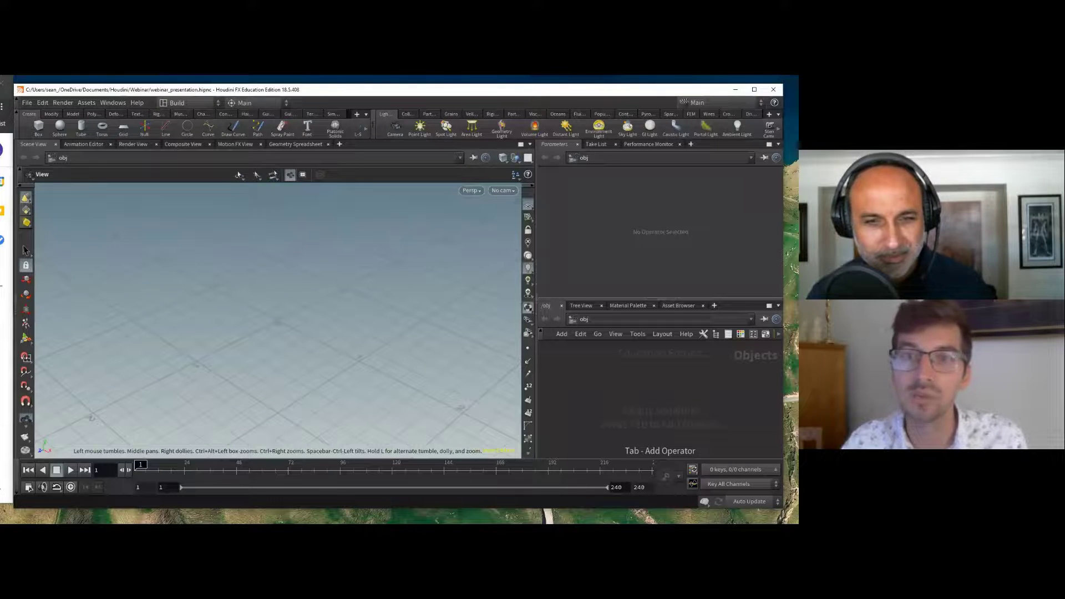
left_click(573, 411)
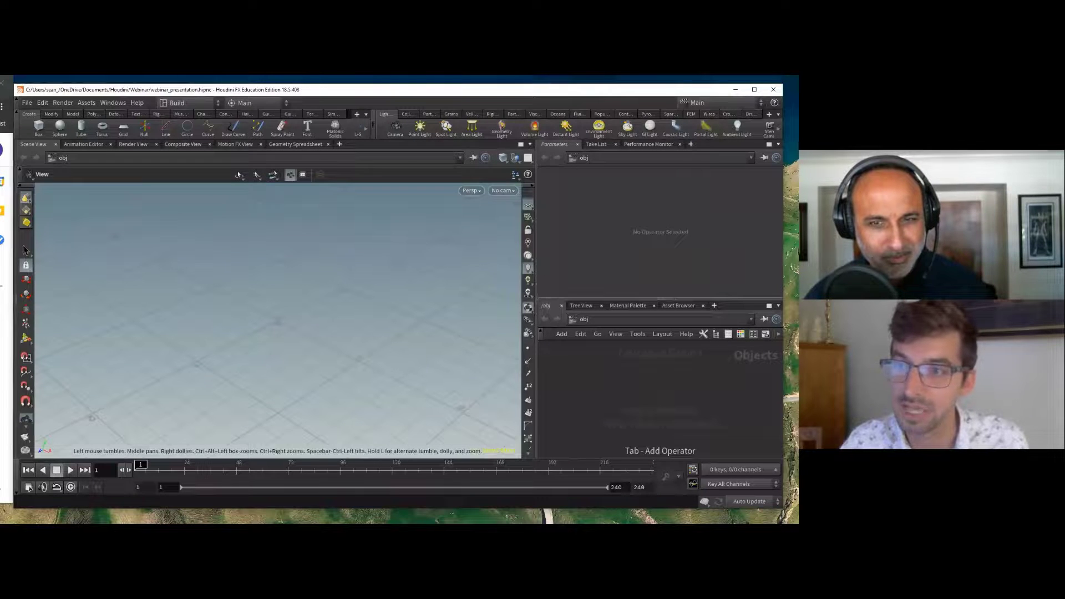
left_click(8, 231)
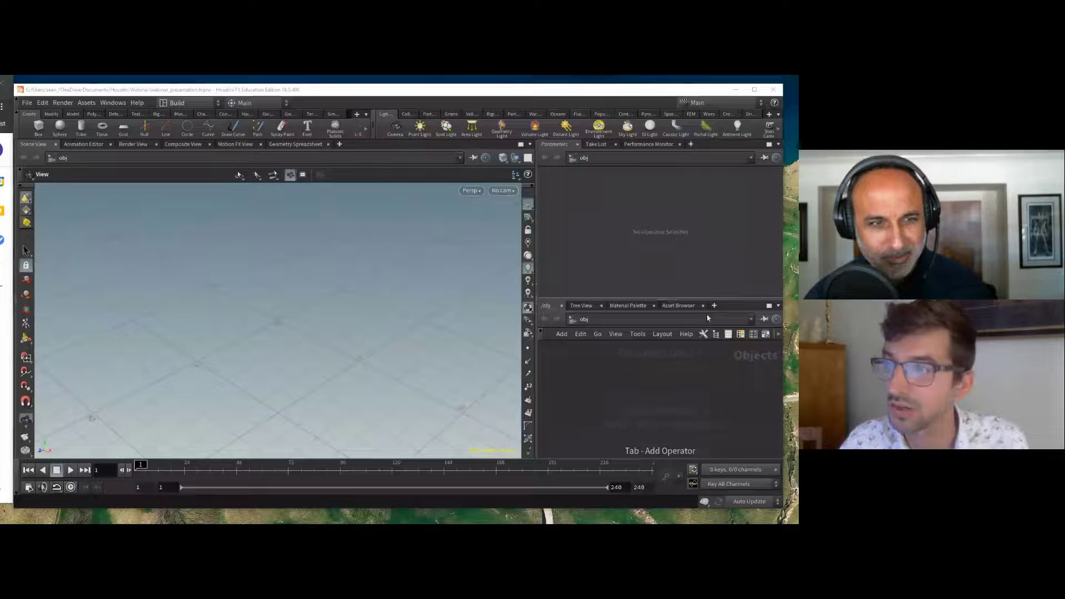
left_click(699, 453)
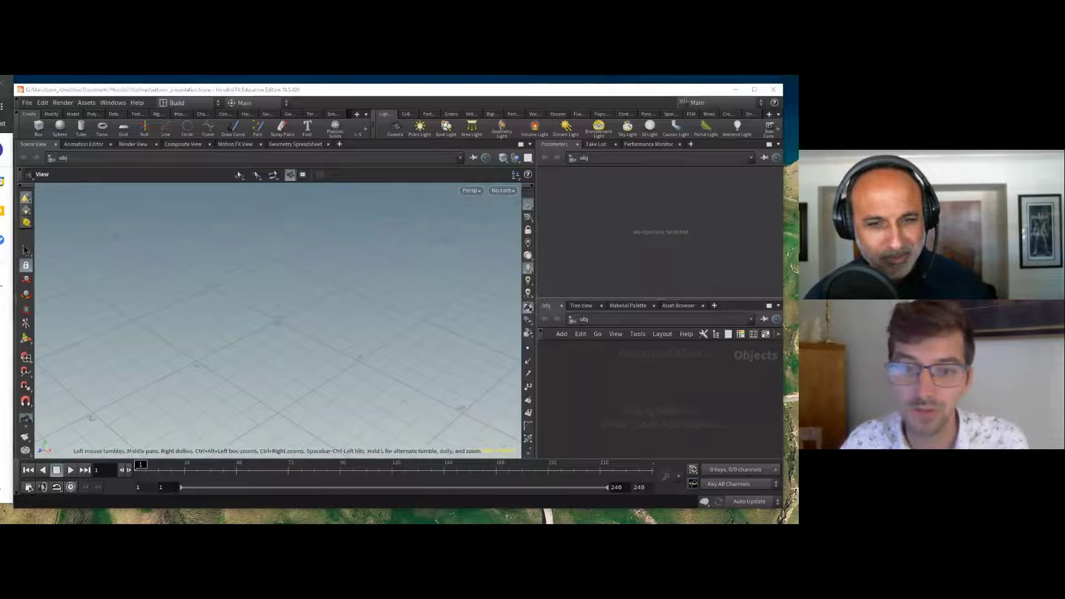
left_click(601, 396)
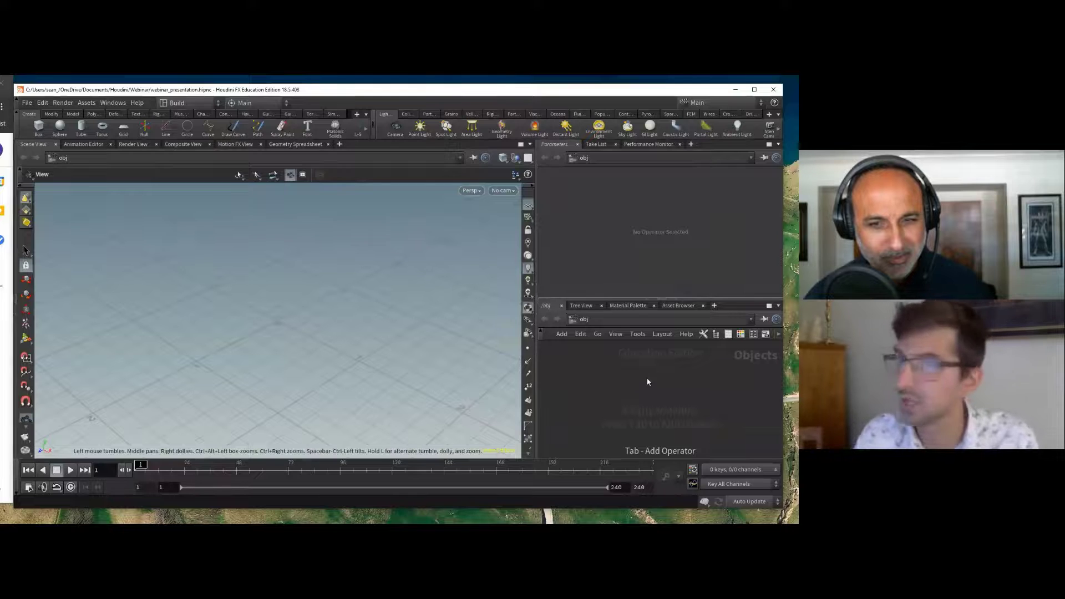
Switch to Houdini, place a Circle object in the object network and enter its geometry network.
key("Return")
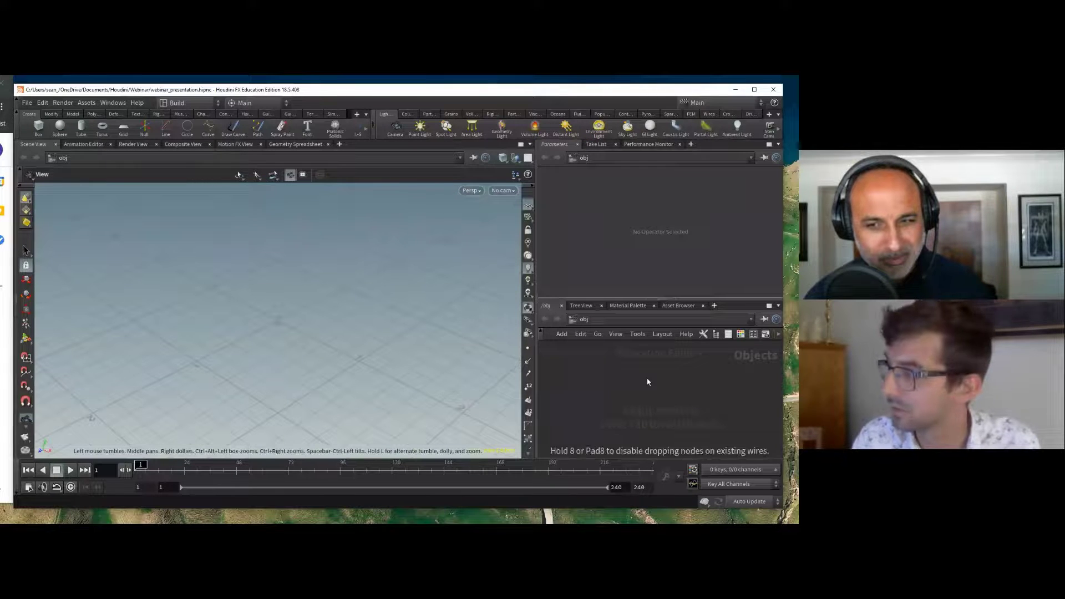
left_click(647, 378)
double_click(647, 377)
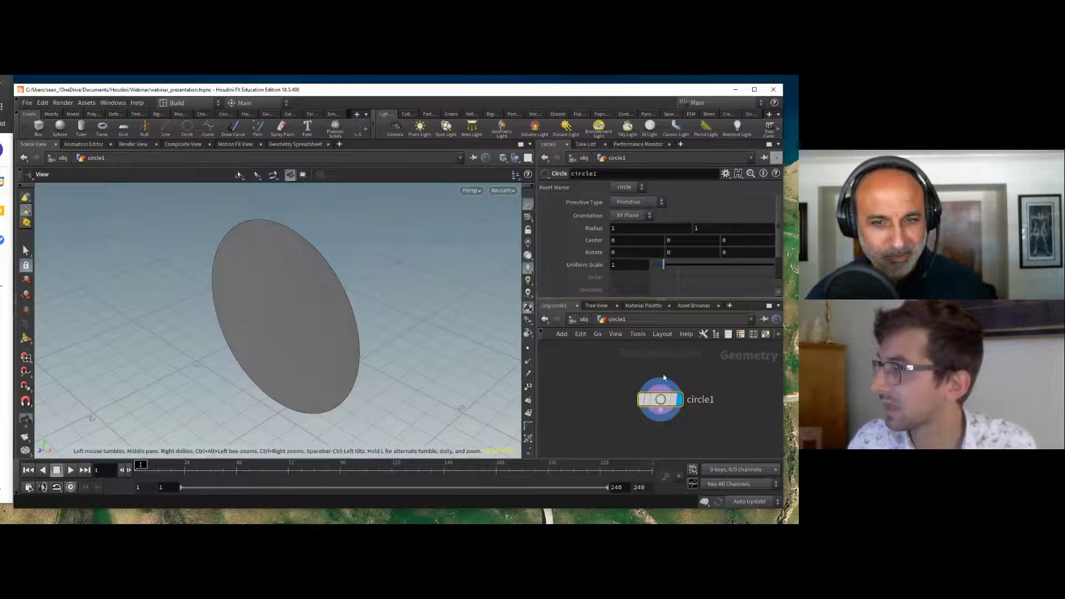
Examine the network levels by going up to the object network, re-entering the circle object and listing the other networks.
mouse_move(660, 399)
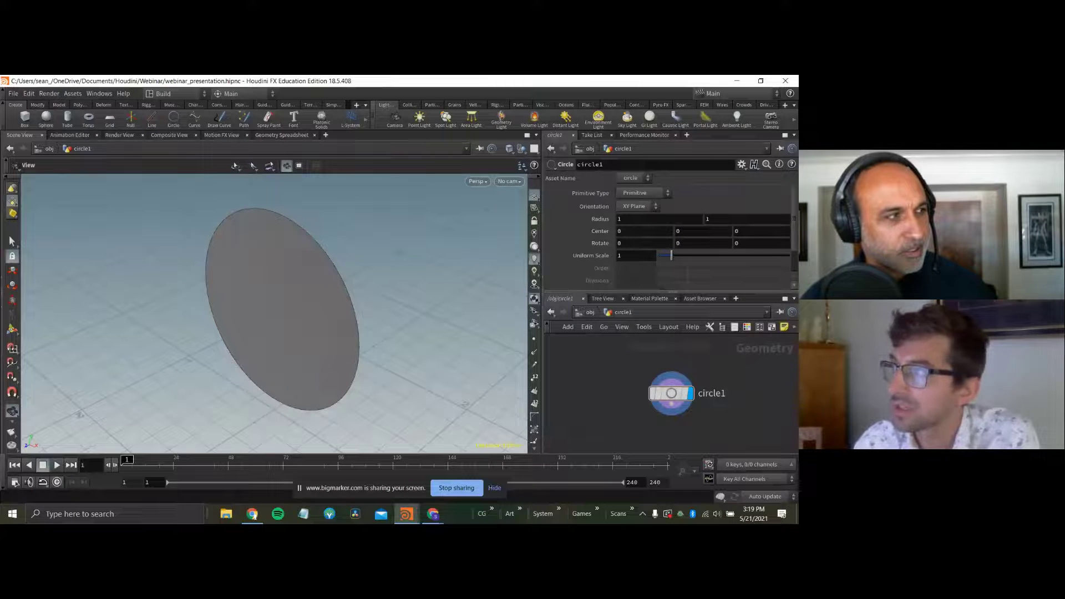
key("alt+Tab")
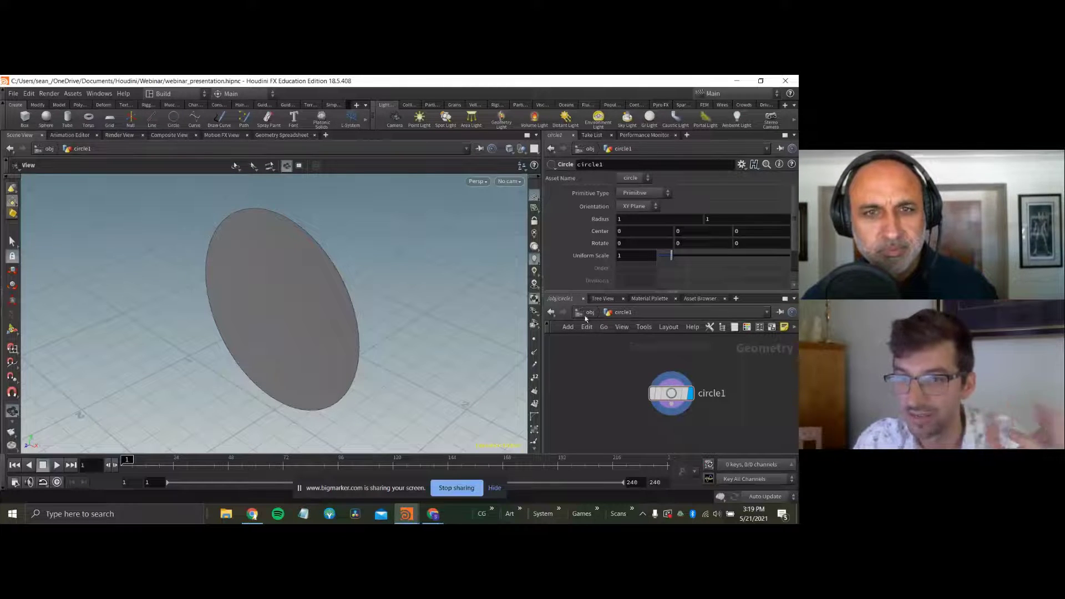
key("u")
double_click(656, 370)
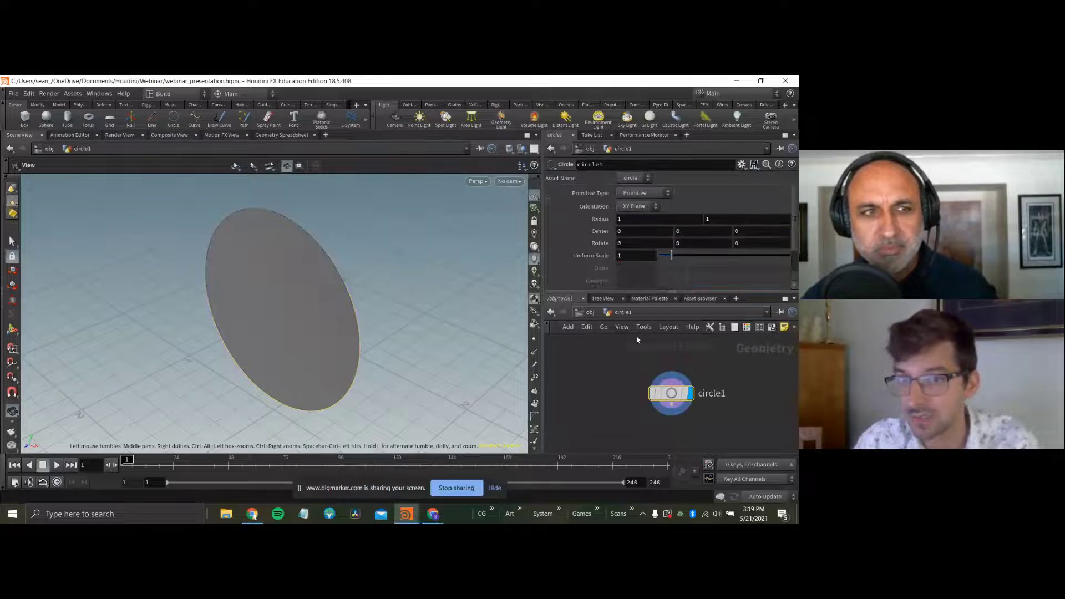
left_click(602, 315)
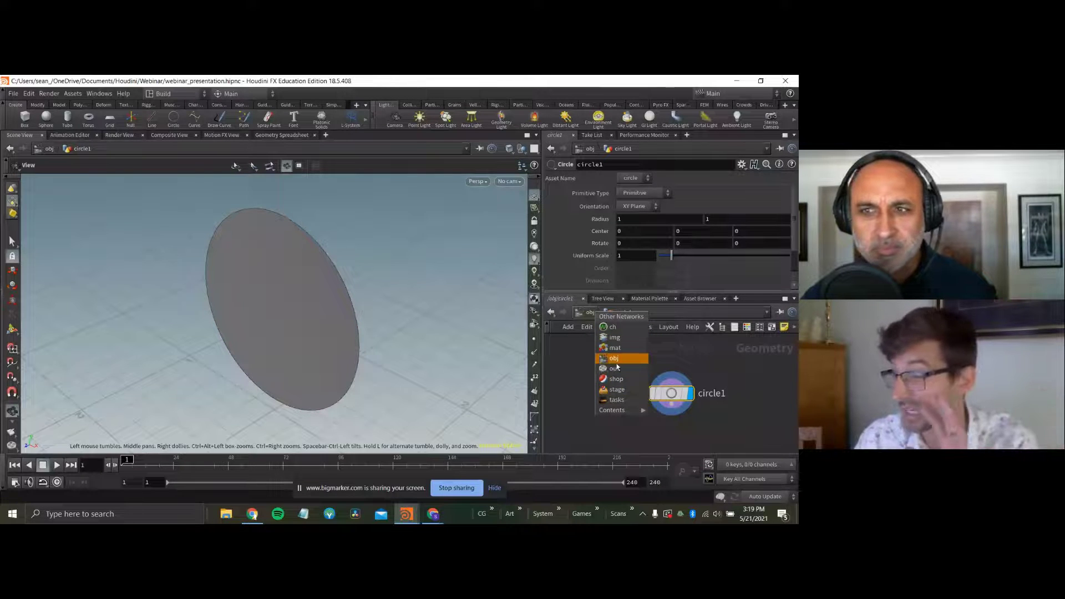
left_click(550, 376)
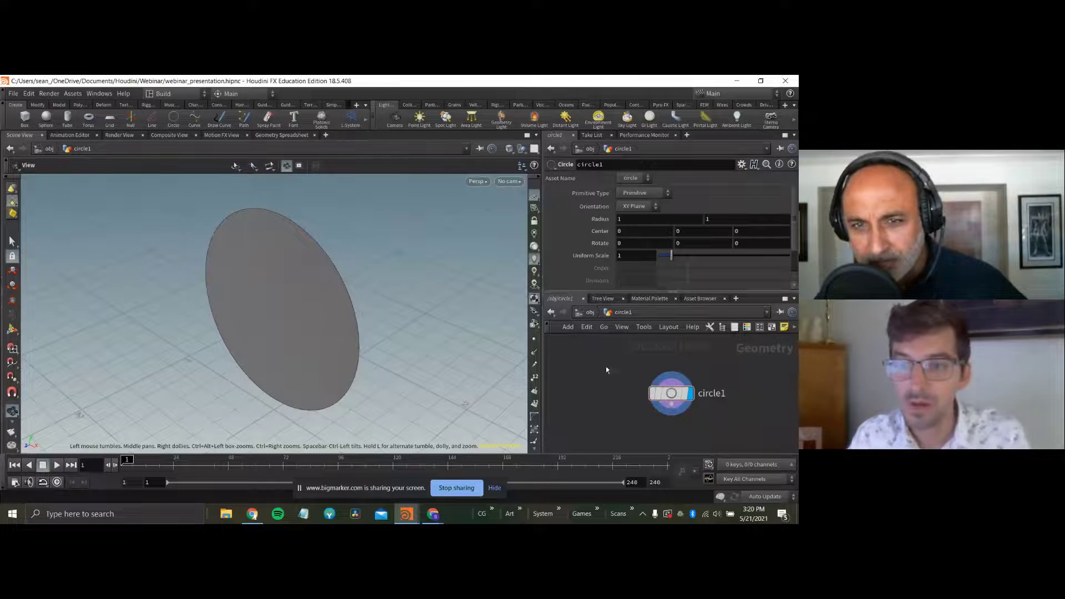
Delete the circle node from the geometry network and briefly show the list of operators that can be added.
key("Delete")
key("Tab")
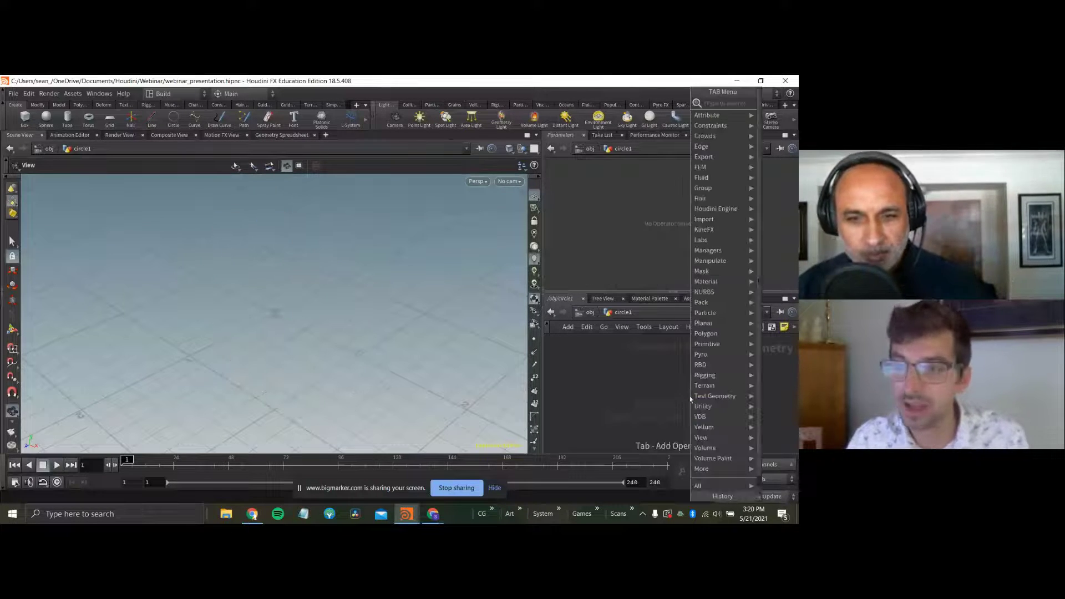
left_click(631, 387)
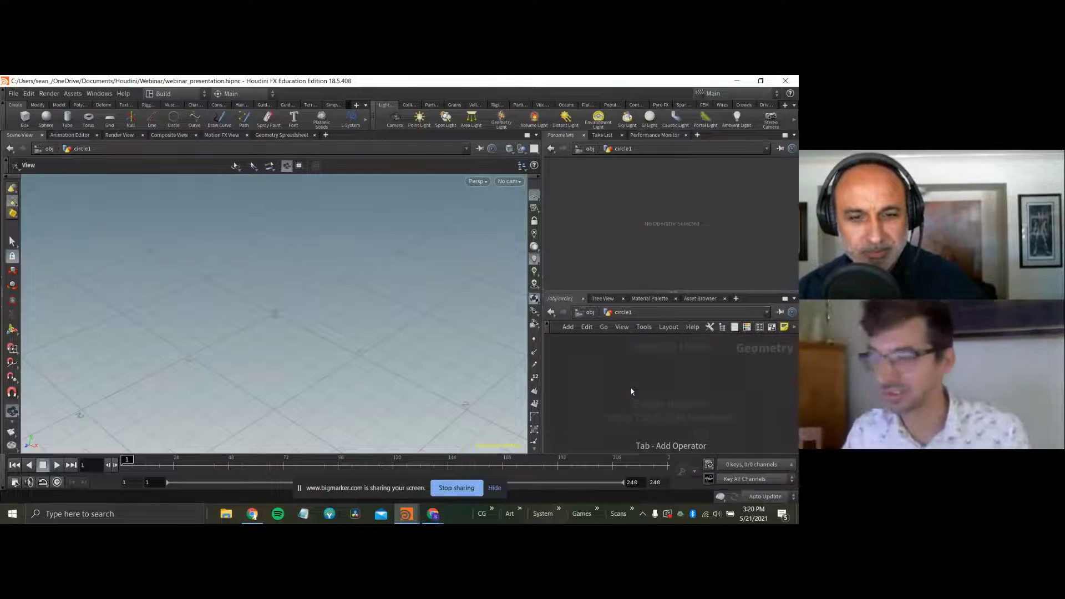
Re-enter the circle1 object's geometry network and add a Circle node inside it.
key("ctrl+z")
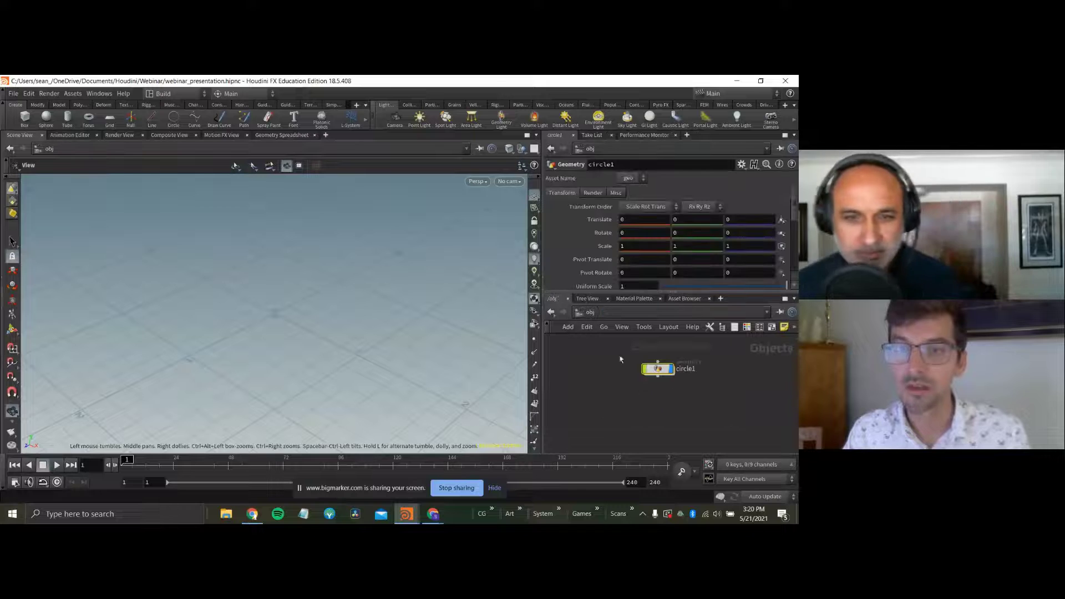
double_click(656, 370)
key("Tab")
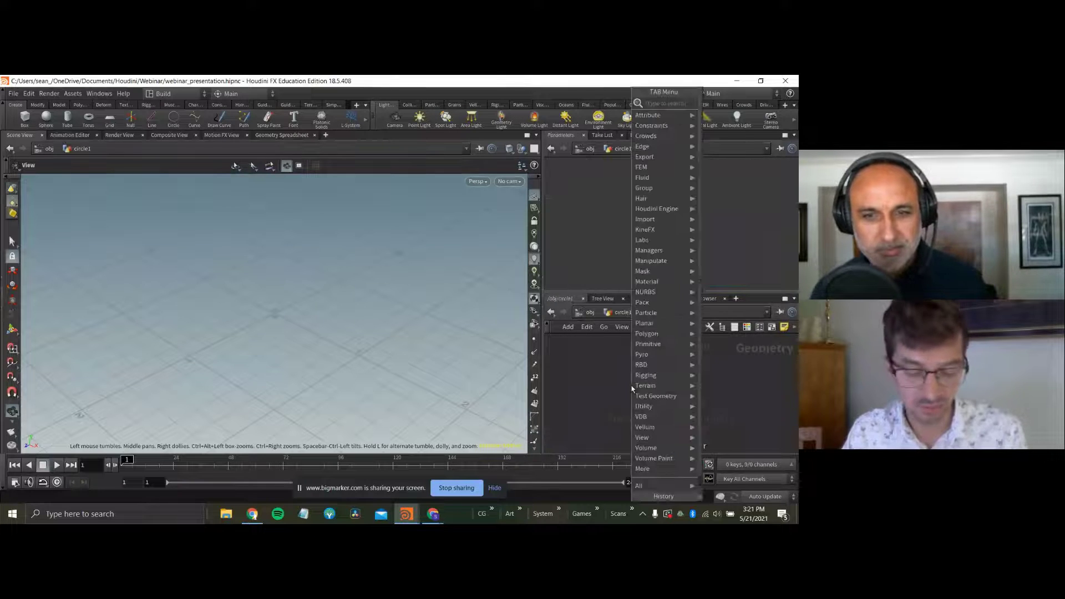
type("circle")
key("Return")
key("Return")
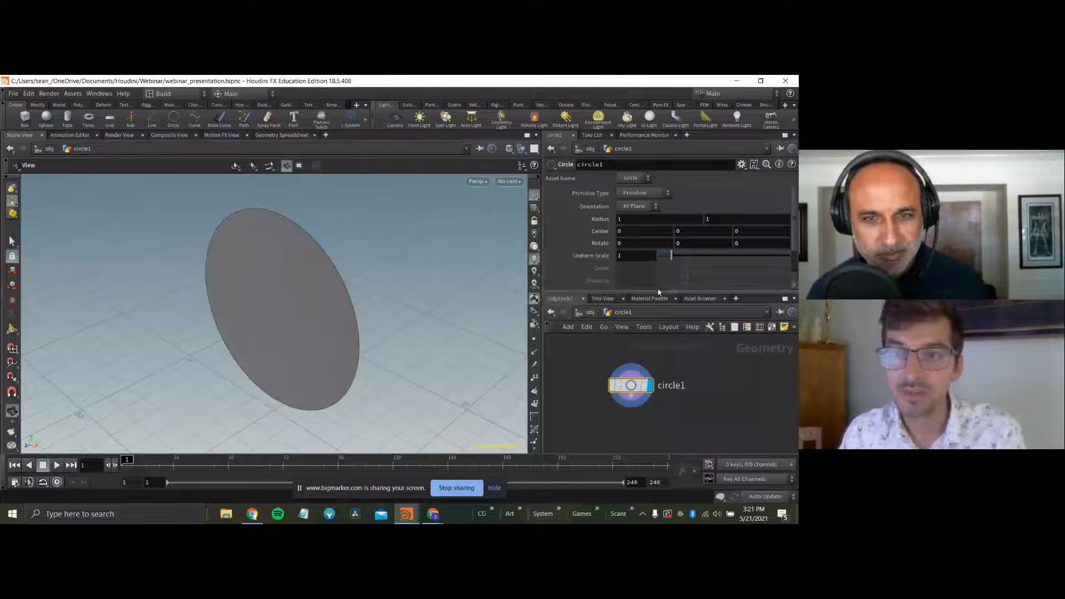
left_click_drag(654, 294, 655, 324)
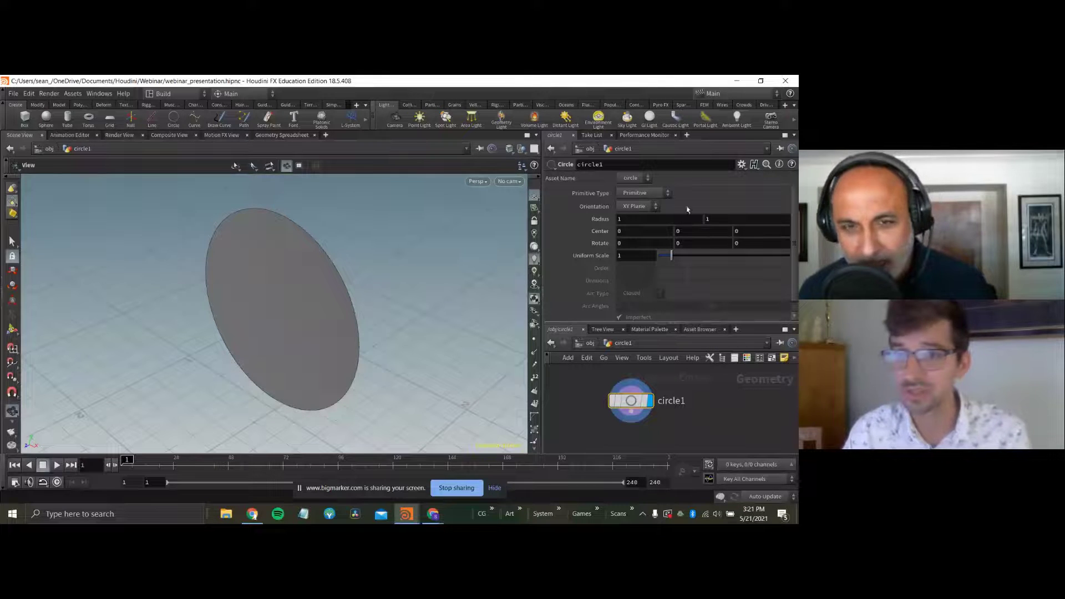
scroll(686, 417, "down", 3)
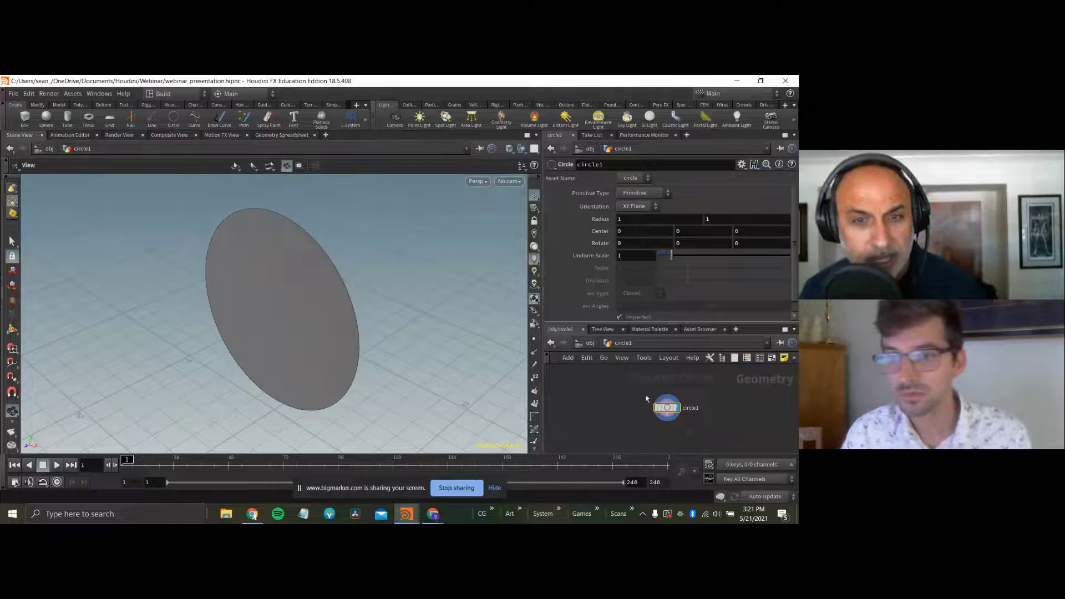
left_click_drag(667, 408, 663, 391)
scroll(674, 431, "up", 1)
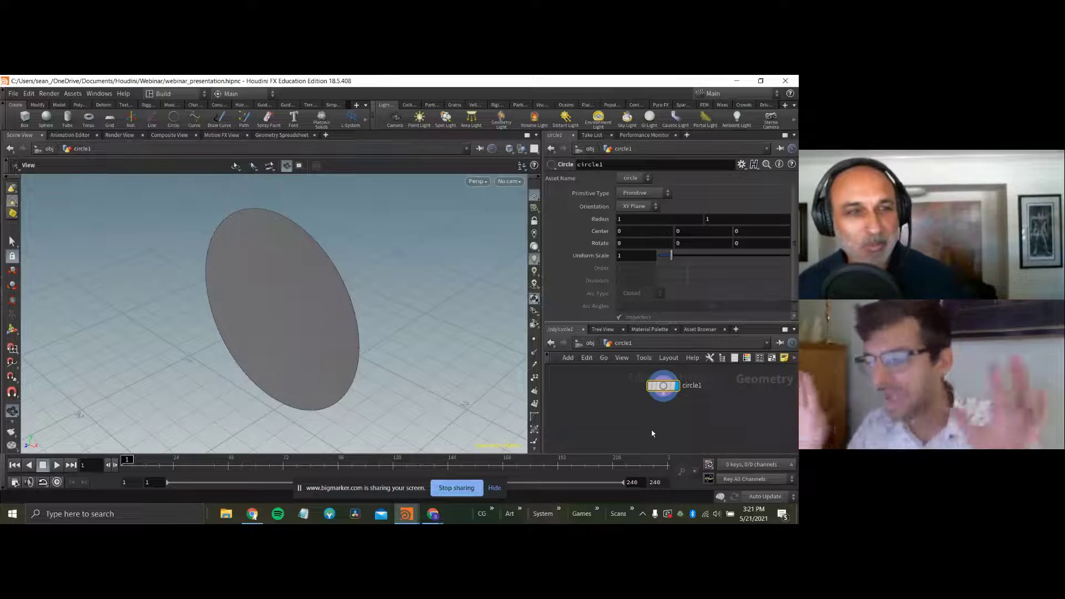
Set the circle's primitive type to Polygon and its orientation to ZX Plane.
left_click(644, 192)
left_click(641, 215)
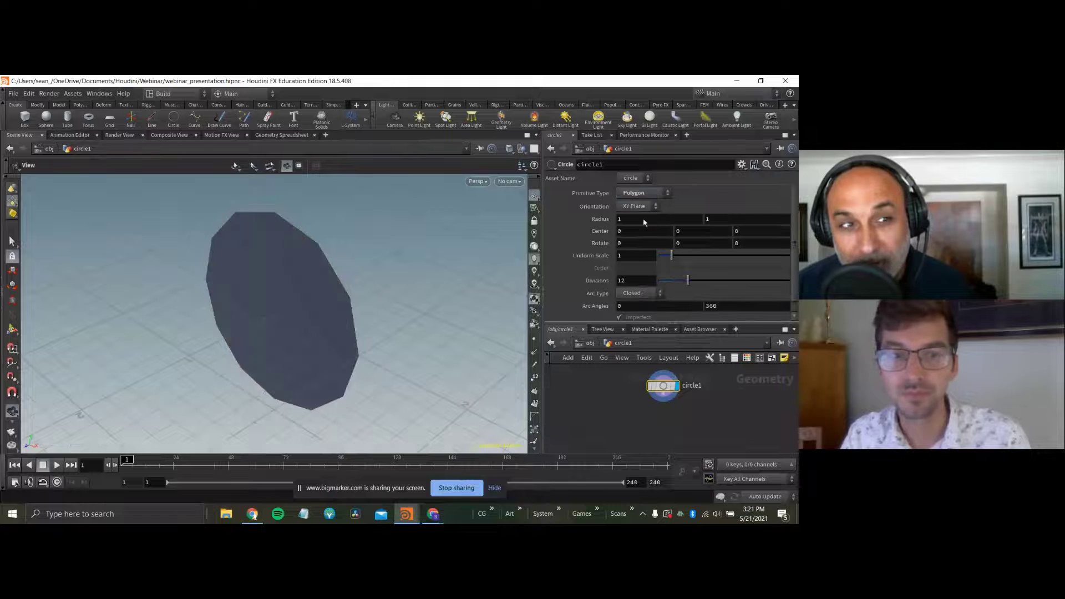
left_click_drag(522, 332, 257, 290)
left_click(634, 206)
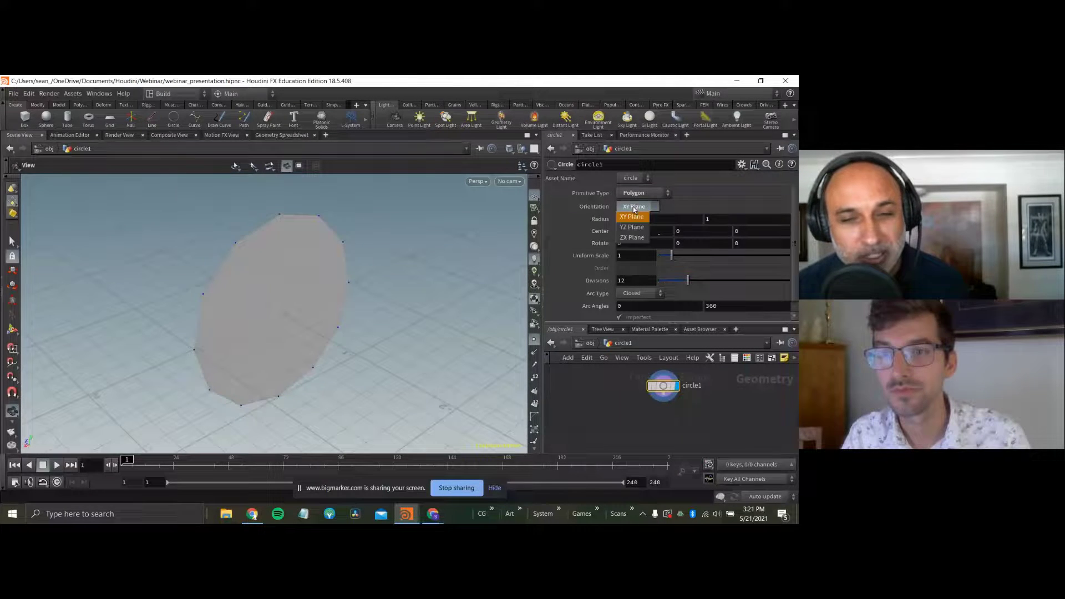
left_click(632, 237)
left_click_drag(335, 261, 351, 280)
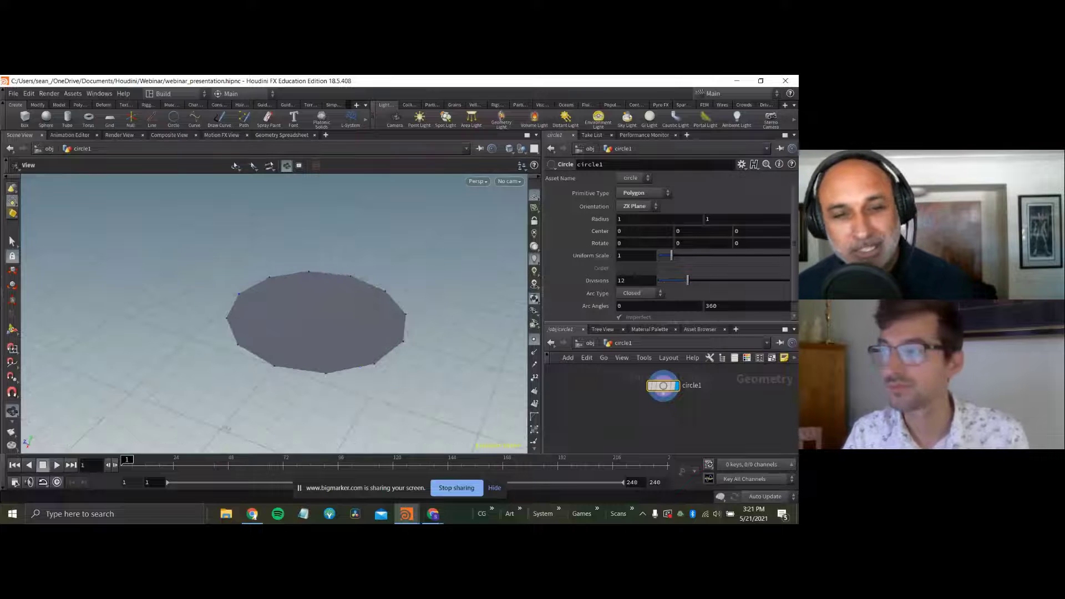
Look at the finished gear in the other open Houdini scene, webinar.hipnc, and return to the presentation scene.
left_click(408, 520)
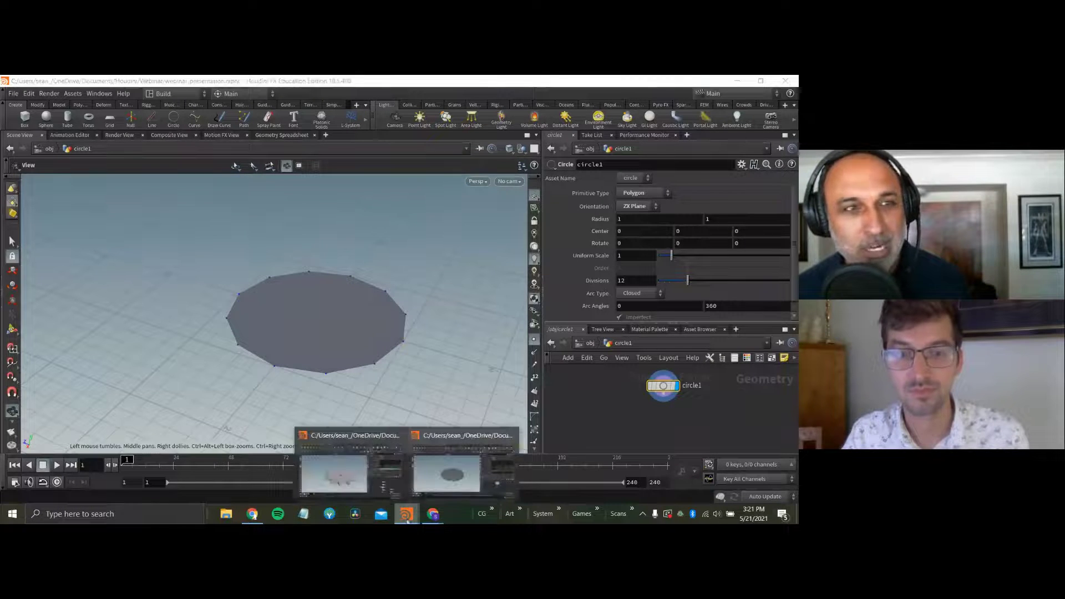
left_click(353, 475)
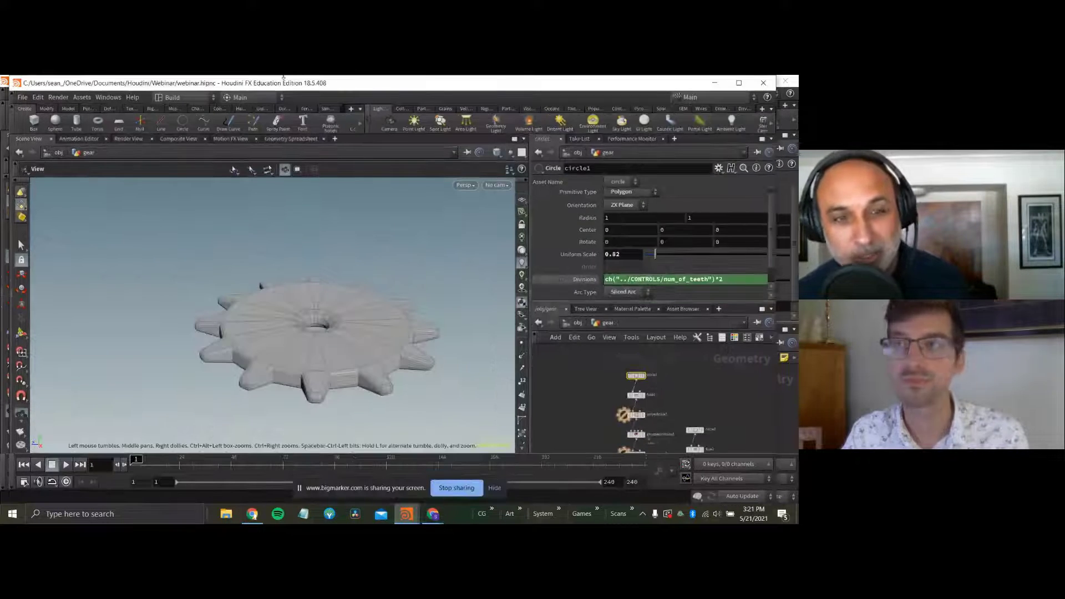
left_click_drag(283, 82, 283, 76)
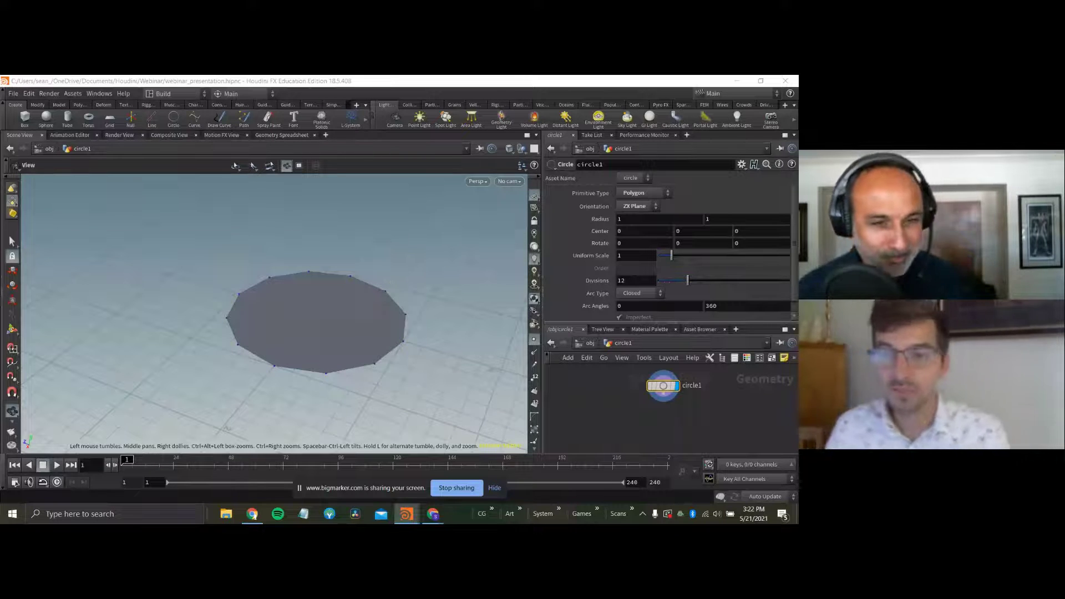
Add a PolyExtrude node wired to the circle and extrude the disc by a distance of 0.236.
scroll(687, 271, "down", 1)
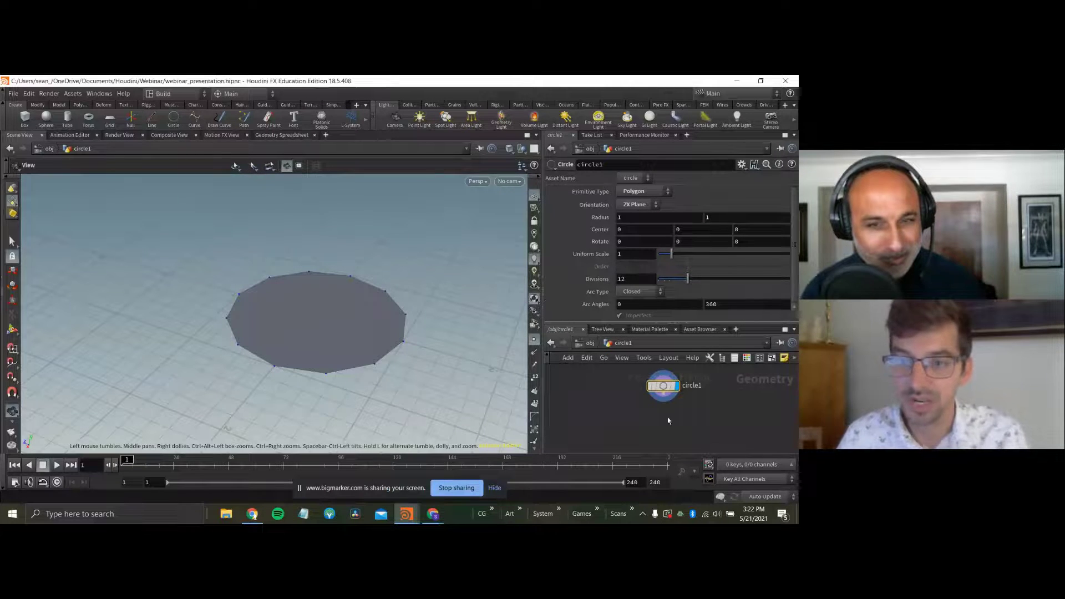
key("Tab")
type("polyext")
key("Return")
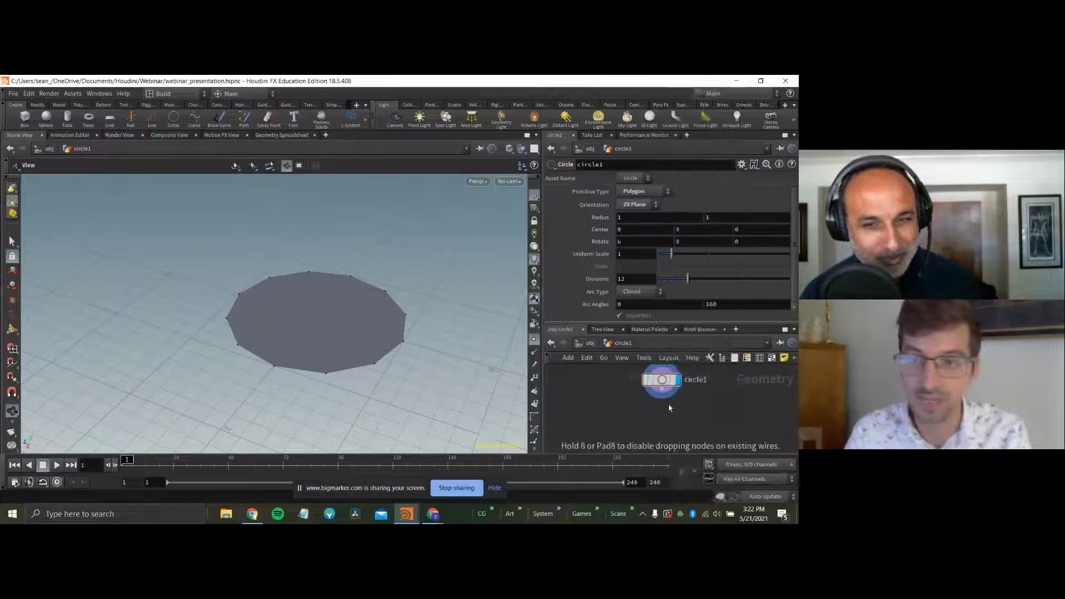
left_click(669, 406)
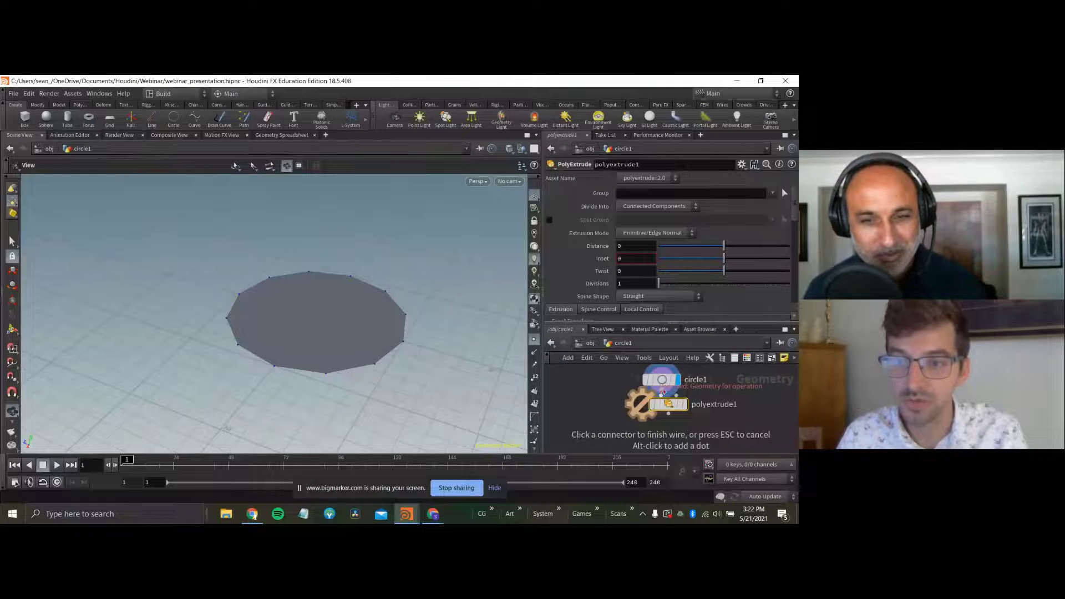
mouse_move(679, 409)
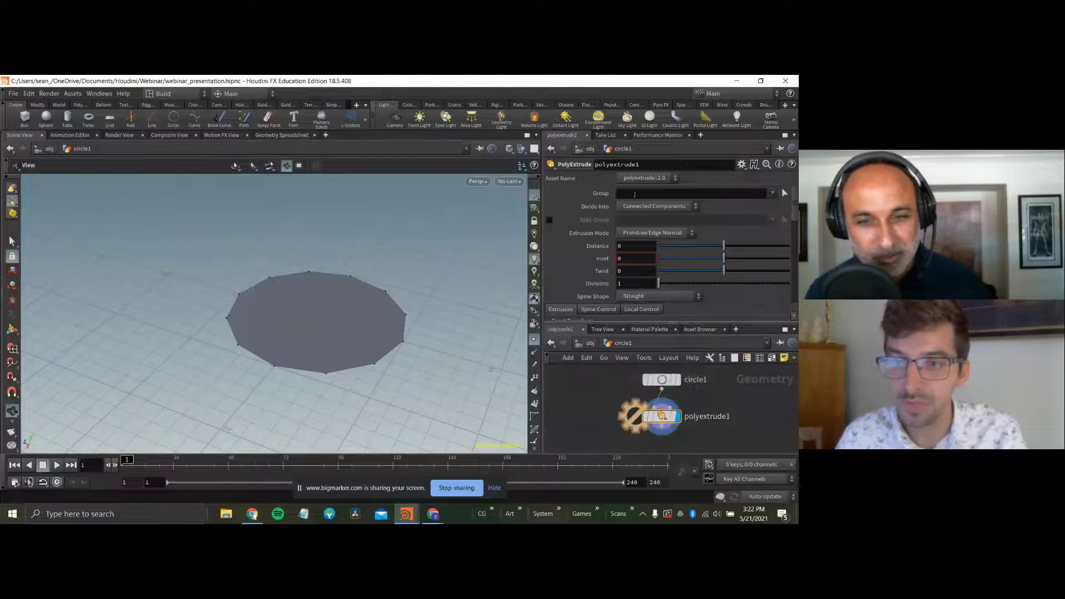
left_click_drag(724, 246, 739, 245)
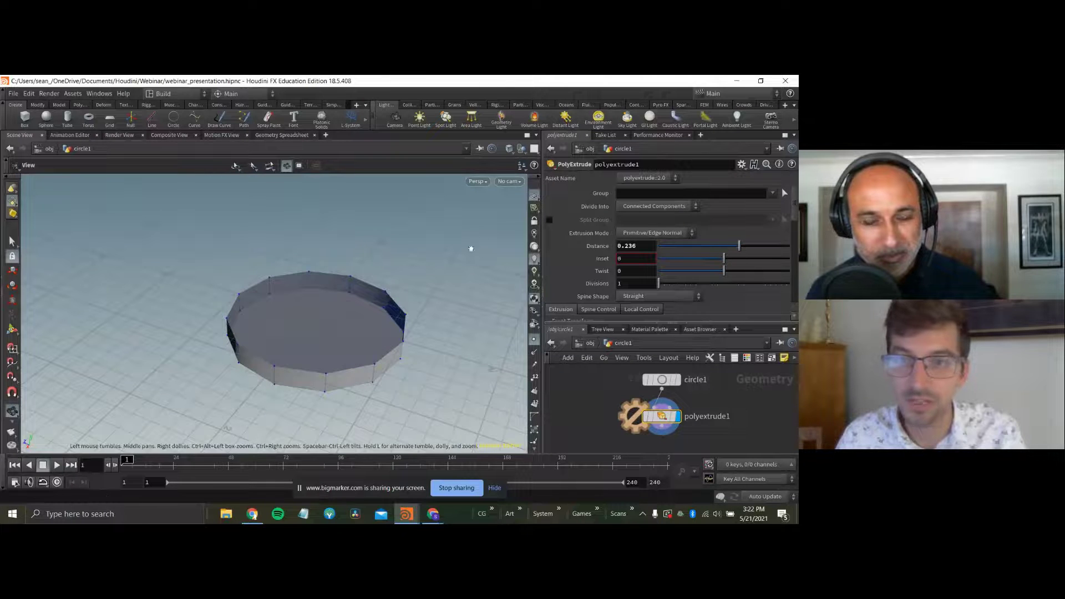
Turn on Output Back for the PolyExtrude to close the open side of the disc.
left_click_drag(437, 231, 417, 292)
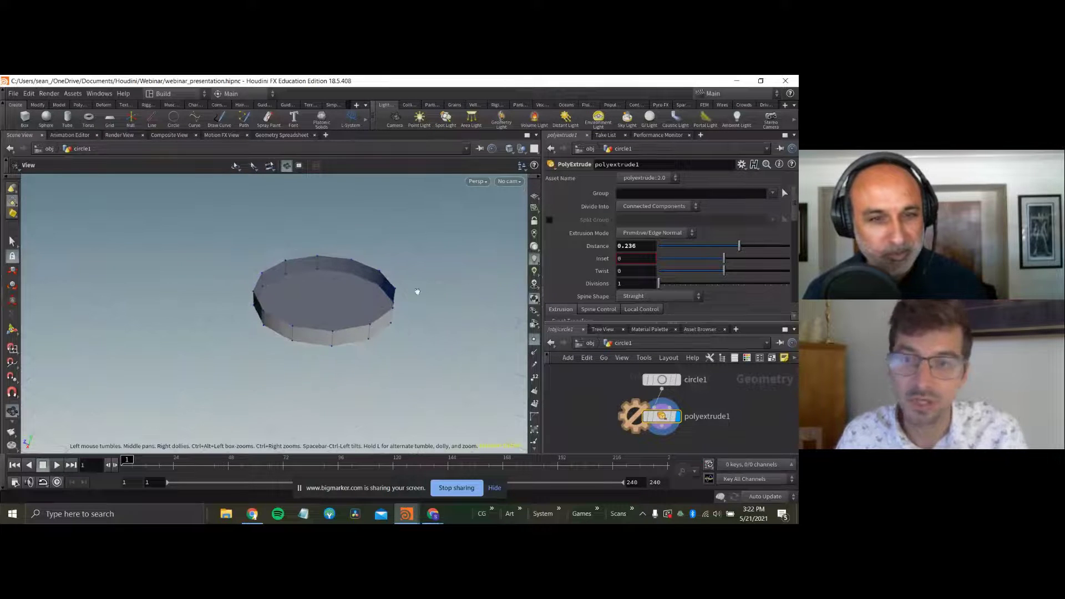
scroll(599, 277, "down", 5)
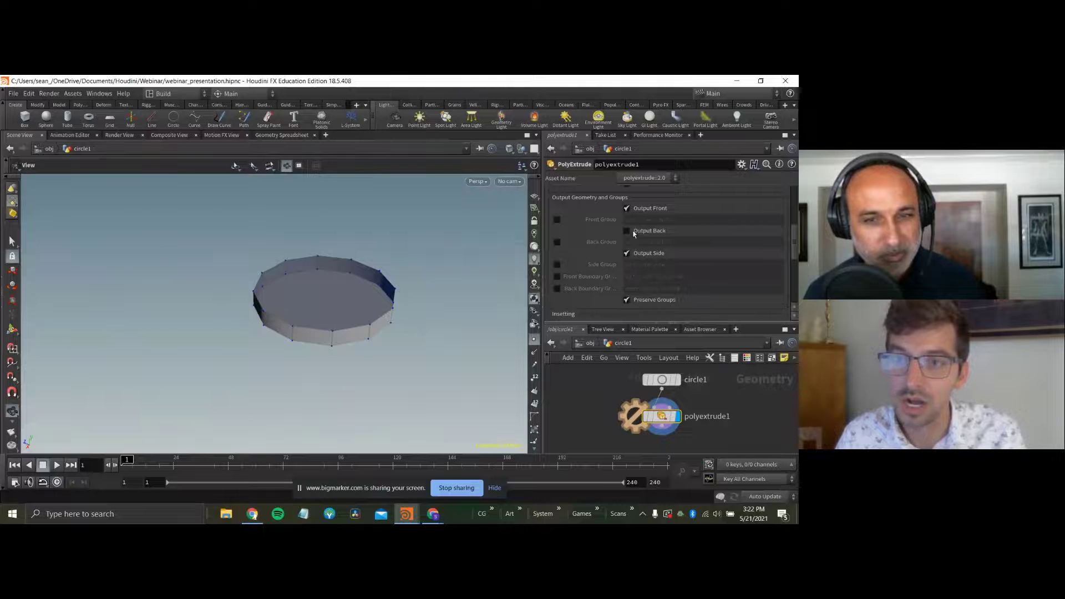
left_click(634, 233)
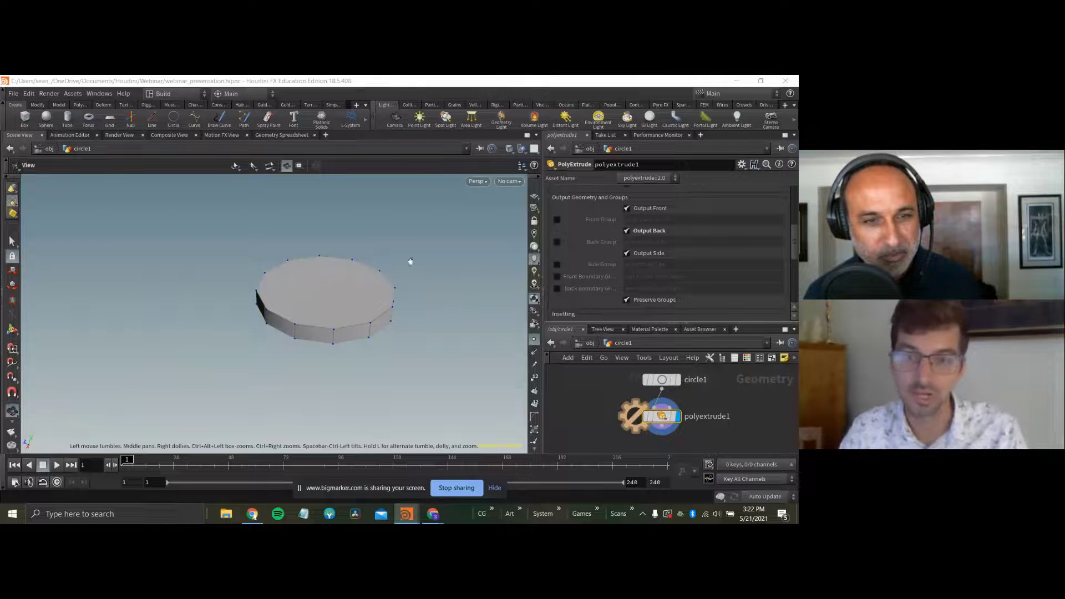
left_click_drag(604, 330, 463, 305)
Try selecting alternate side faces of the disc by hand in the viewport.
key("s")
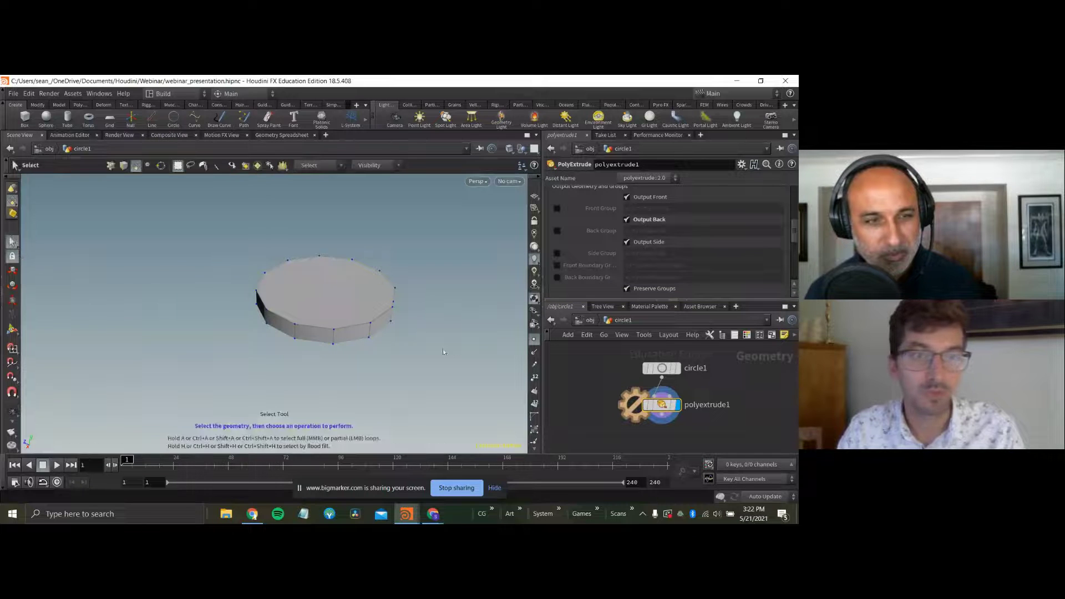
left_click(328, 333)
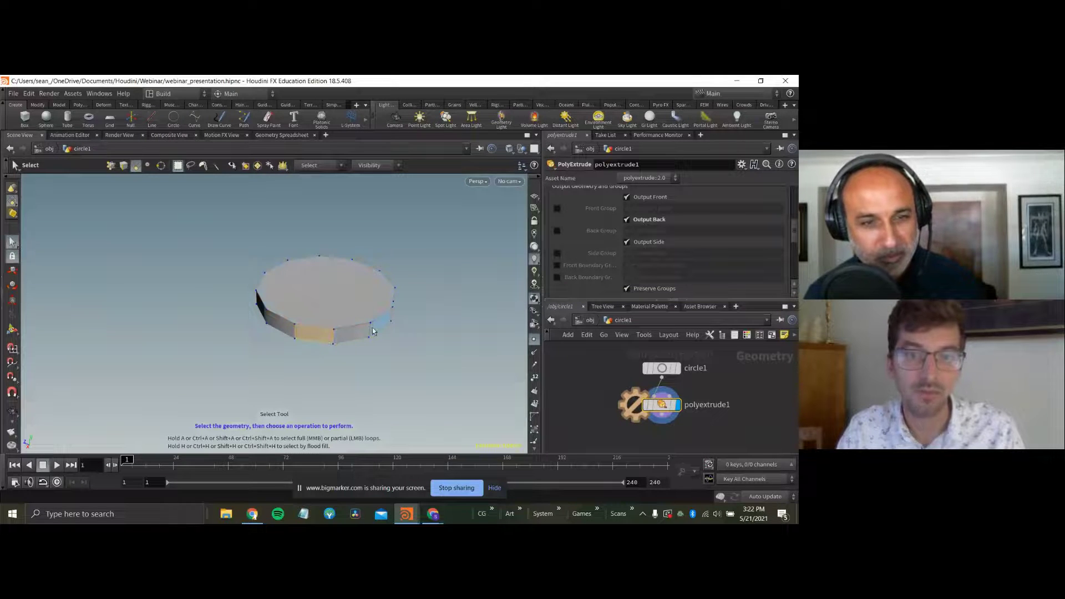
left_click(377, 326, "shift")
key("Escape")
left_click_drag(407, 321, 361, 326, "alt")
left_click(344, 305)
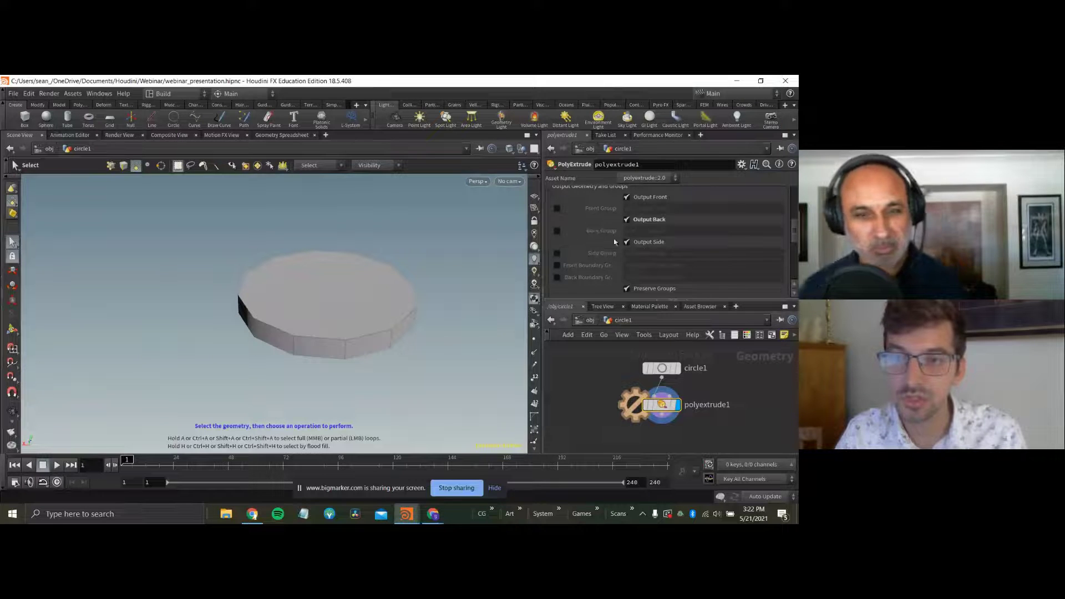
Enable the PolyExtrude's side group output and name the group "side".
scroll(575, 261, "up", 2)
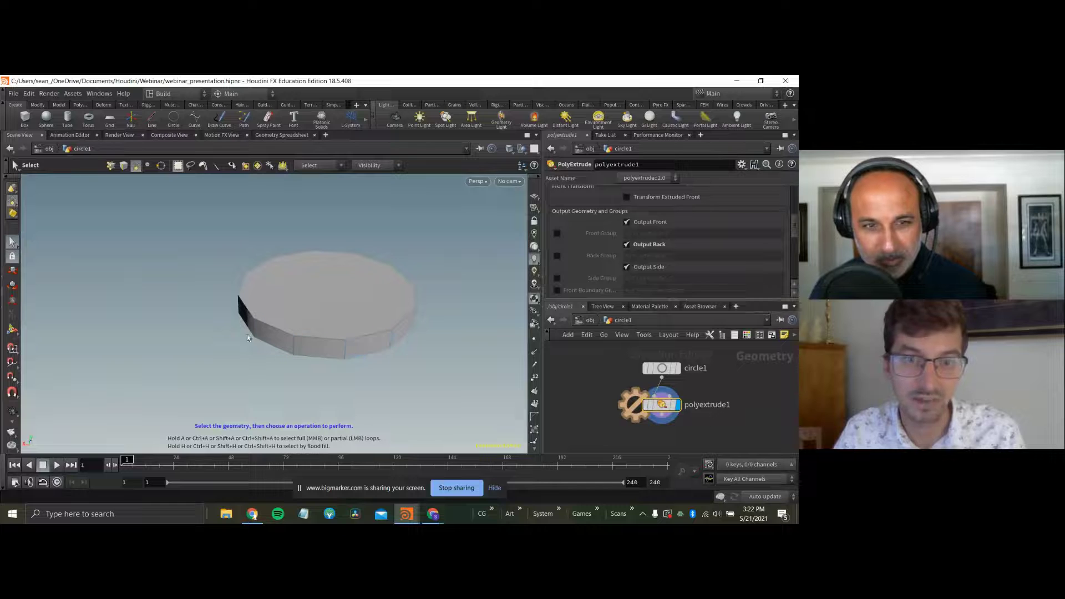
left_click(557, 279)
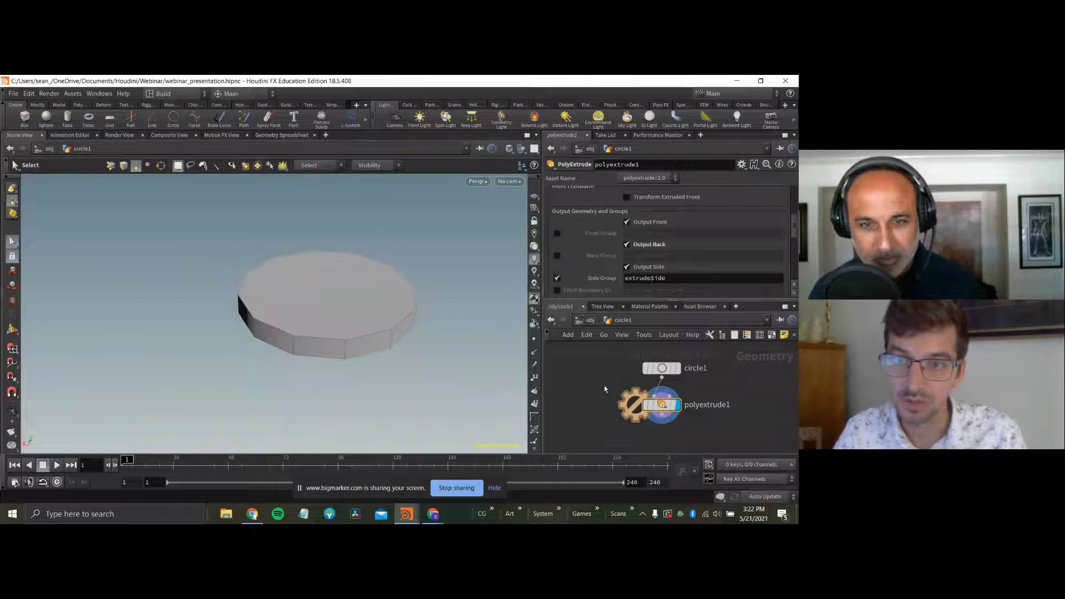
middle_click_drag(590, 397, 597, 387)
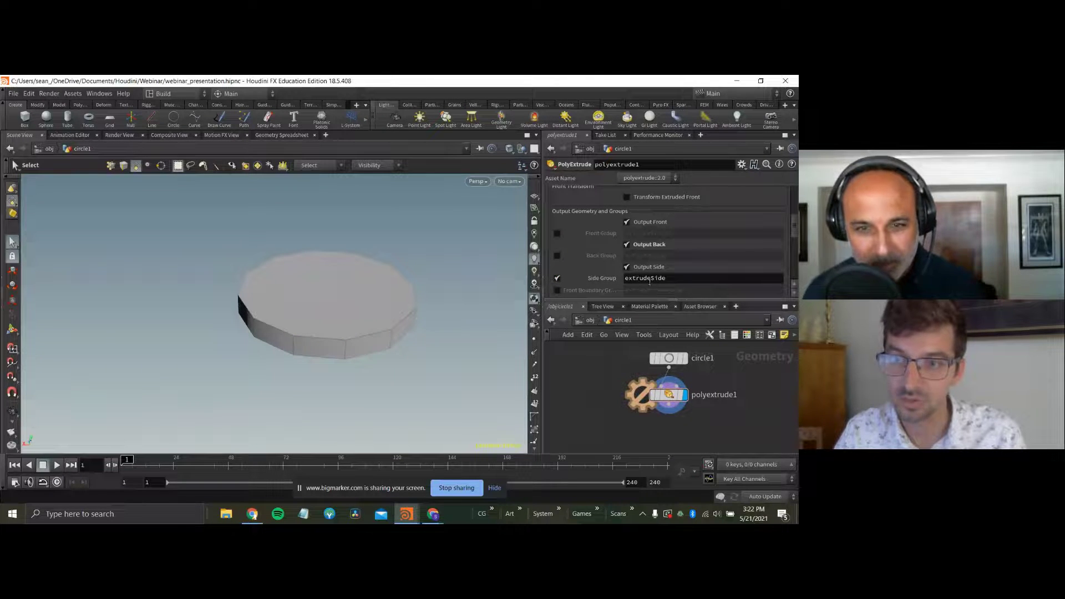
double_click(650, 279)
type("side")
key("Return")
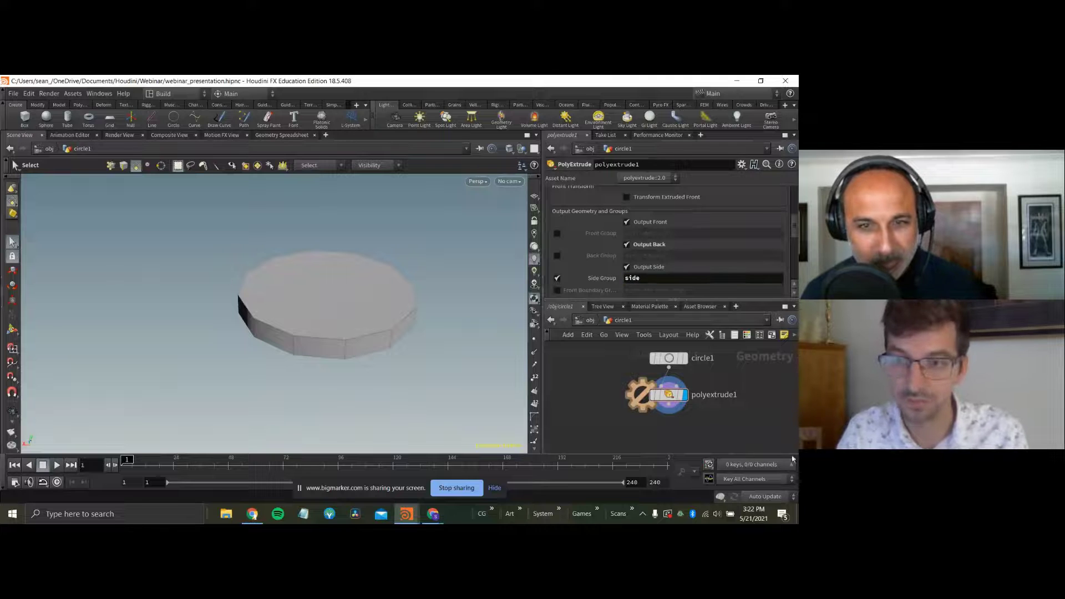
Add a Color node beside the PolyExtrude and set its colour to red (1, 0, 0).
key("Tab")
type("co")
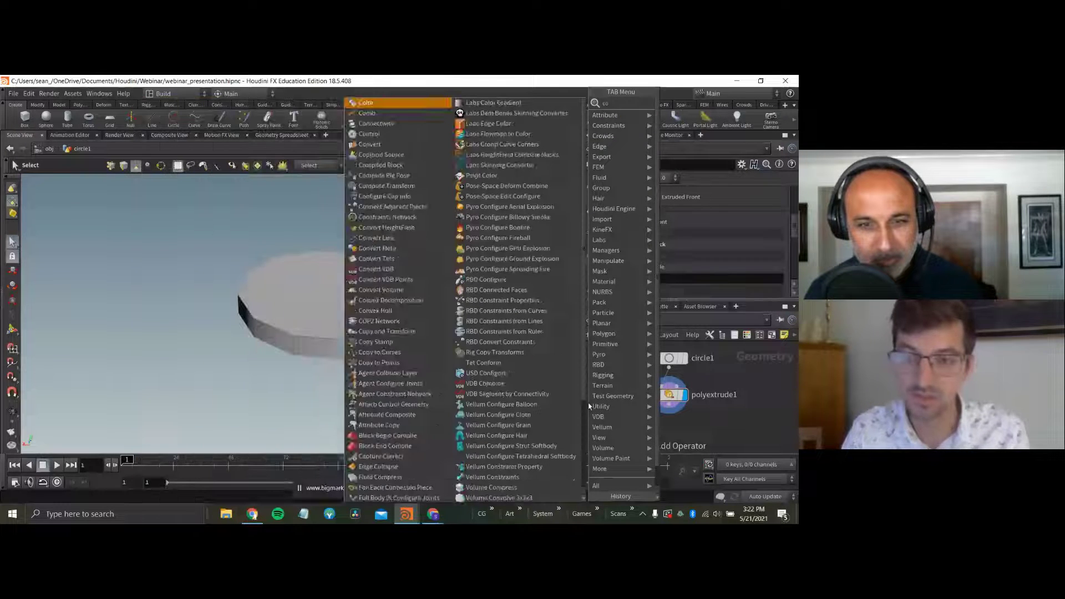
key("Return")
left_click(588, 403)
left_click(712, 256)
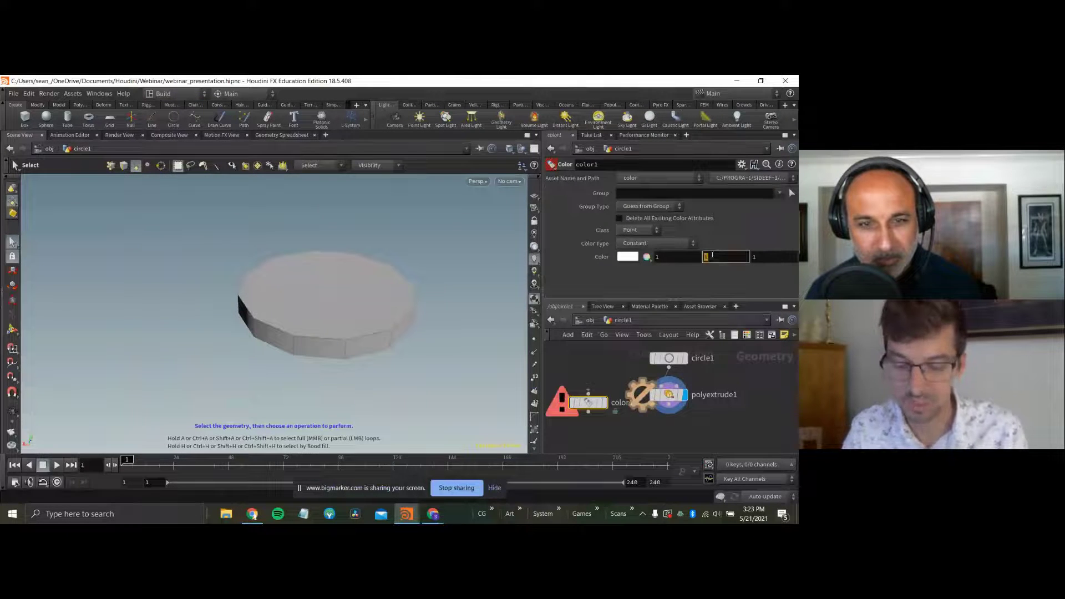
type("0")
key("Tab")
type("0")
key("Return")
Limit the Color node to the "side" group, wire it to the PolyExtrude's output and display it.
left_click(717, 192)
type("s")
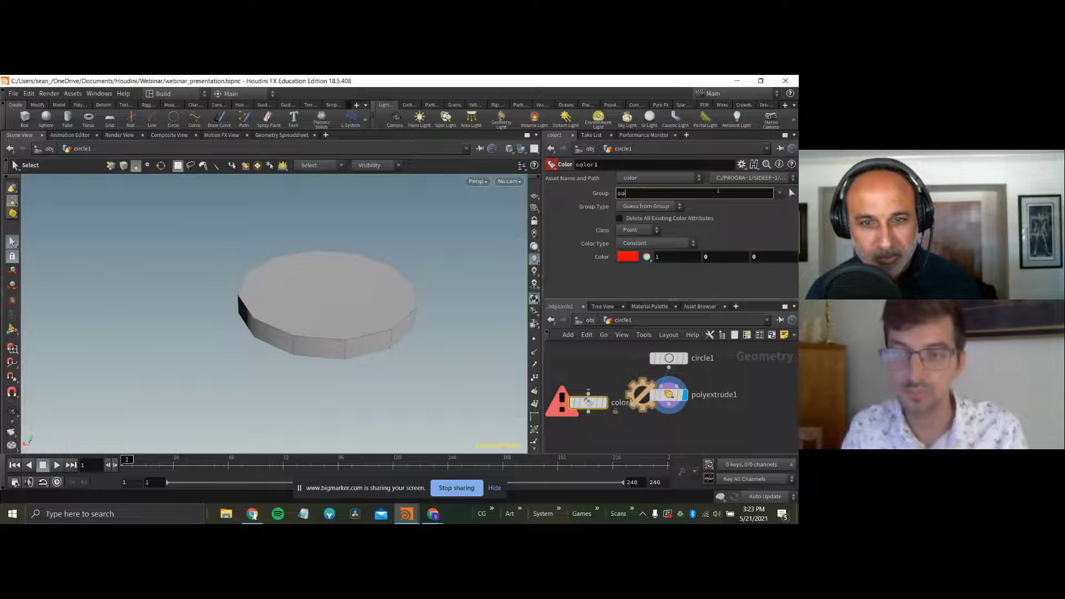
type("ide")
key("Return")
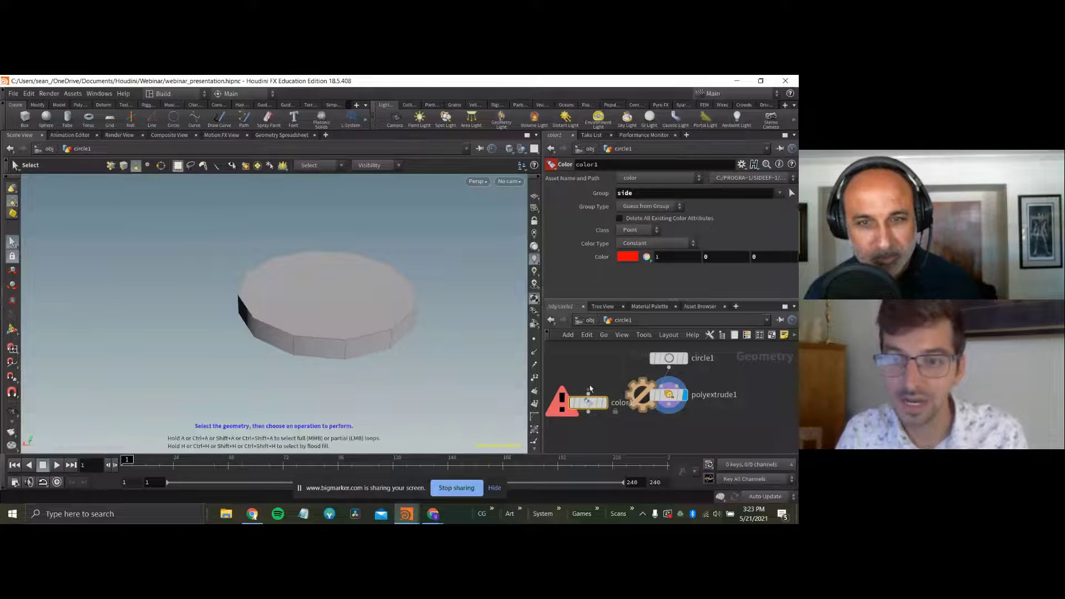
left_click(589, 392)
left_click(668, 405)
left_click(604, 402)
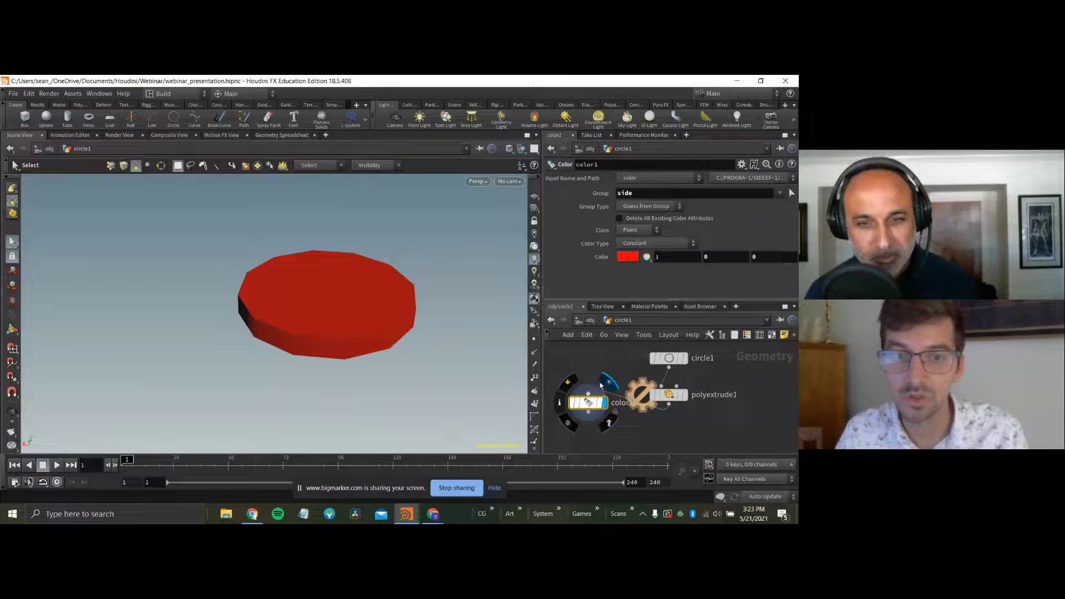
Set the Color node's group type to Primitives and its class to Primitive, and inspect the disc's coloured rim.
left_click(665, 210)
left_click(666, 256)
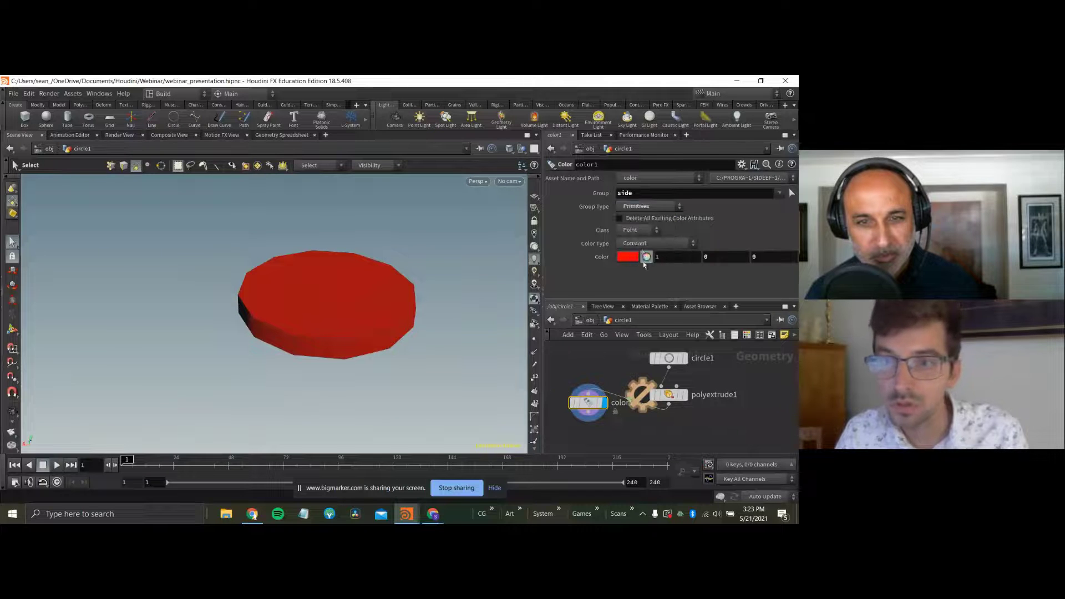
left_click(638, 229)
left_click(633, 257)
key("Escape")
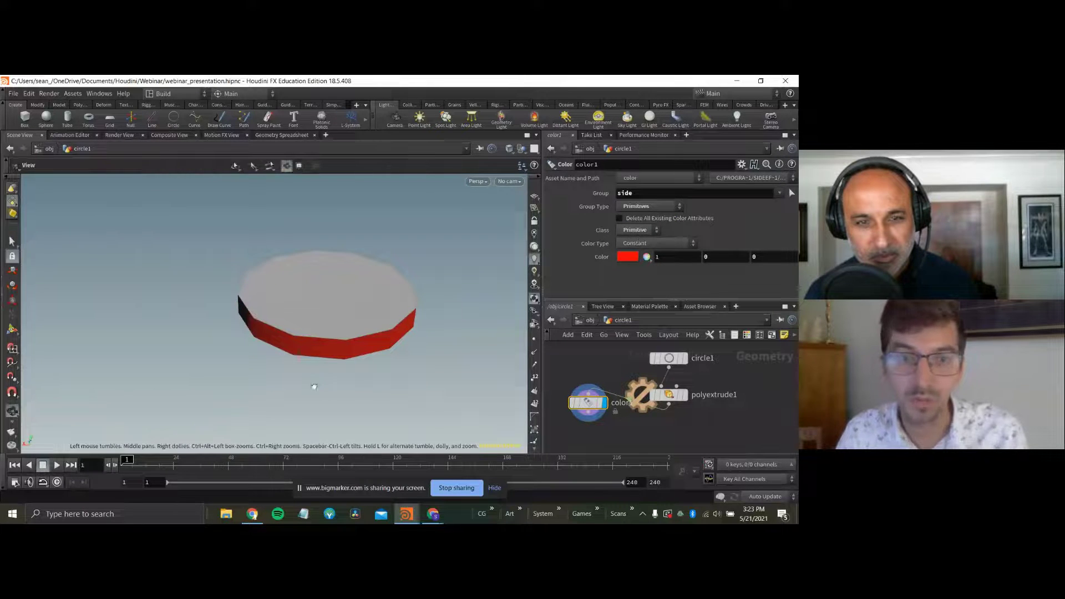
left_click_drag(314, 387, 309, 324)
key("s")
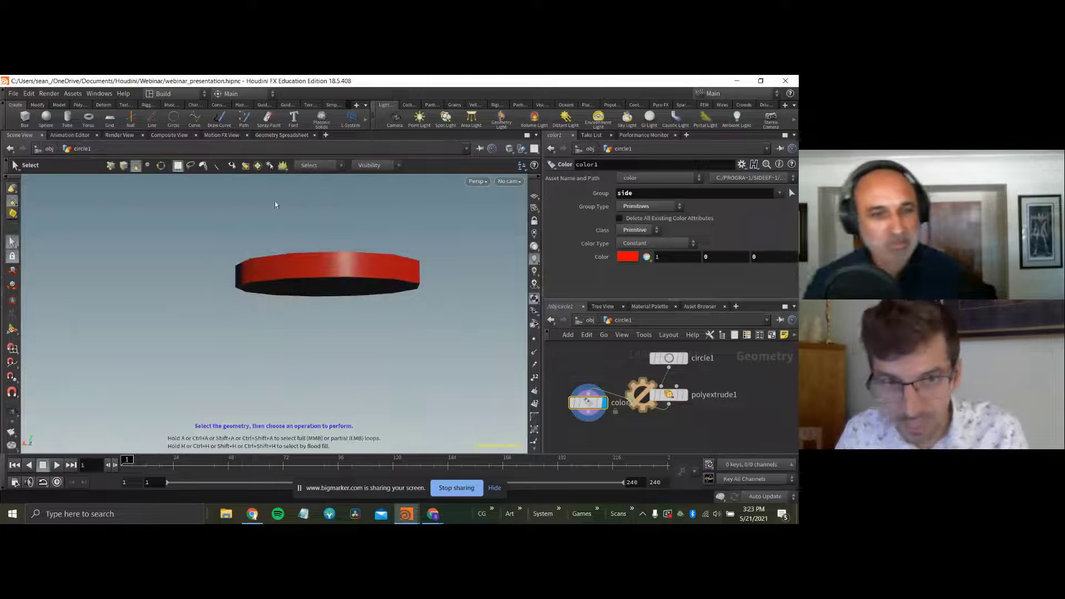
Inspect the disc's coloured rim from above and delete the Color node.
left_click_drag(276, 204, 297, 340)
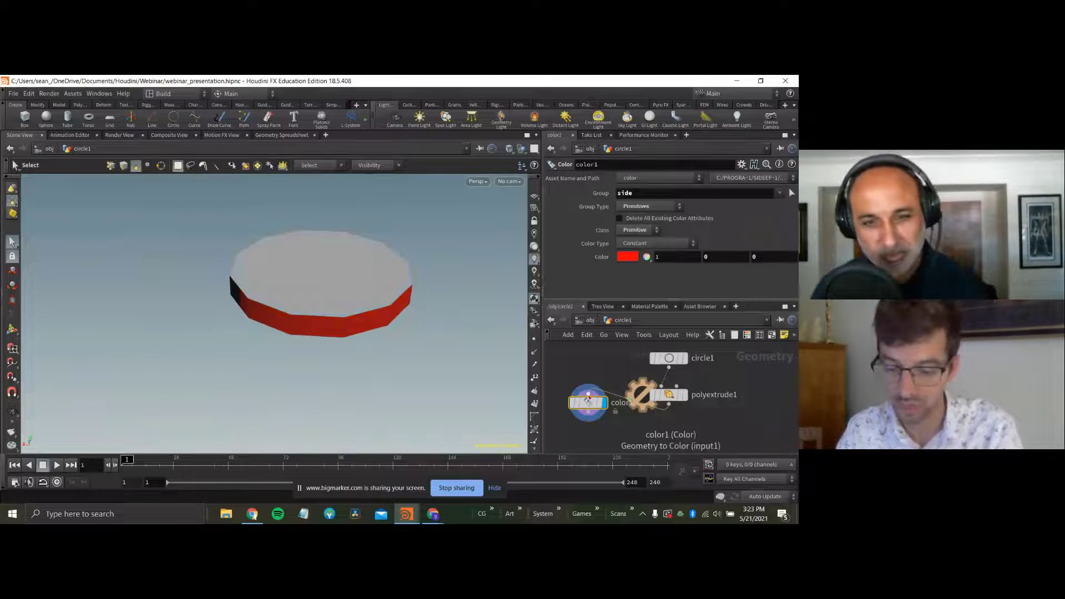
key("Delete")
Add a Group by Range node below the PolyExtrude, wired to its output.
left_click(668, 403)
key("Tab")
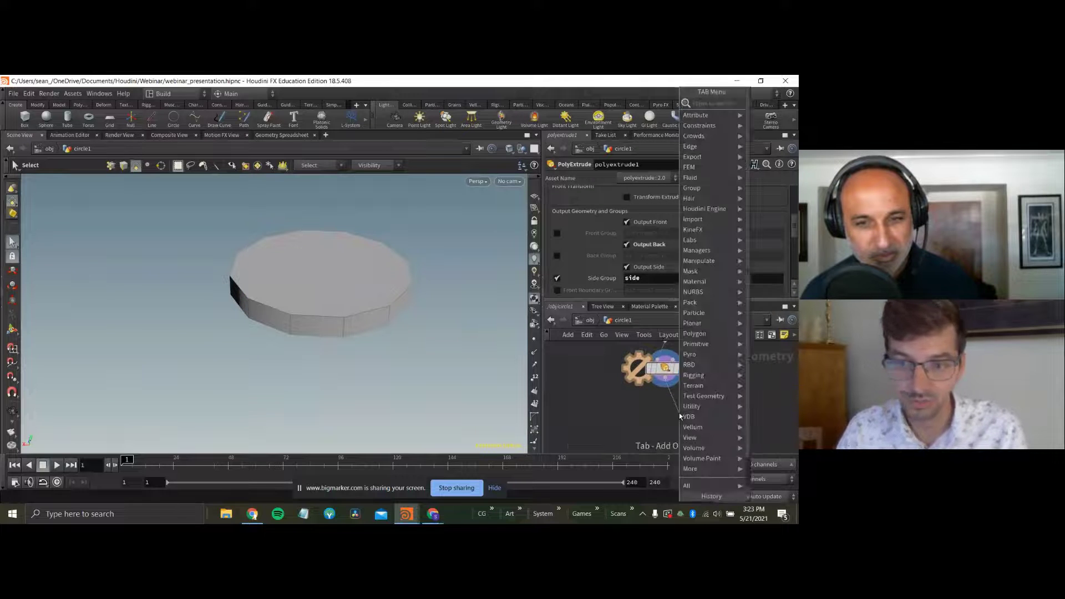
type("group")
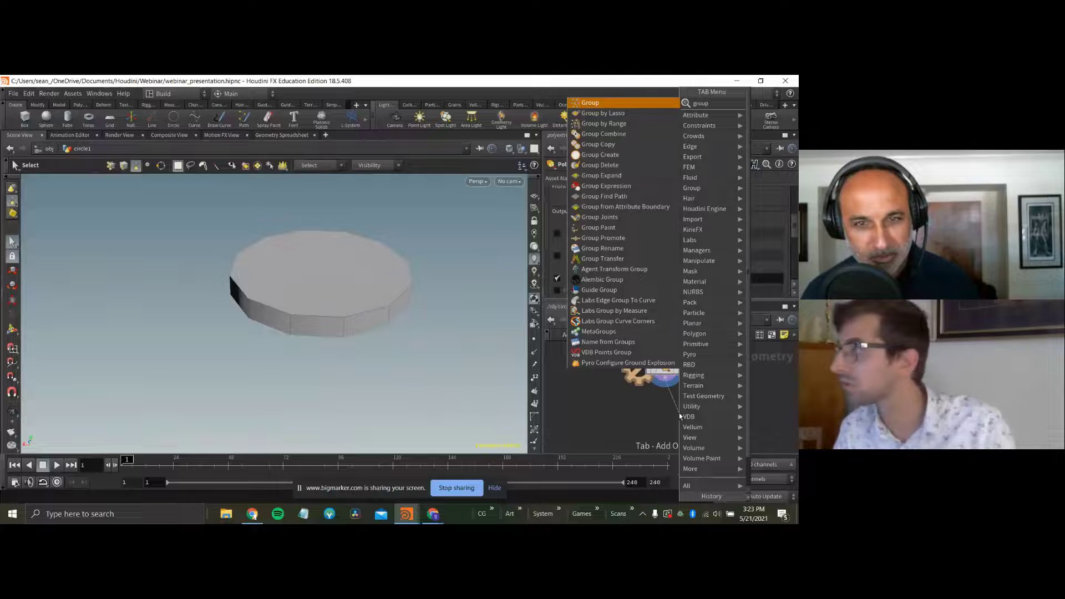
key("Down")
key("Down")
key("Down")
key("Up")
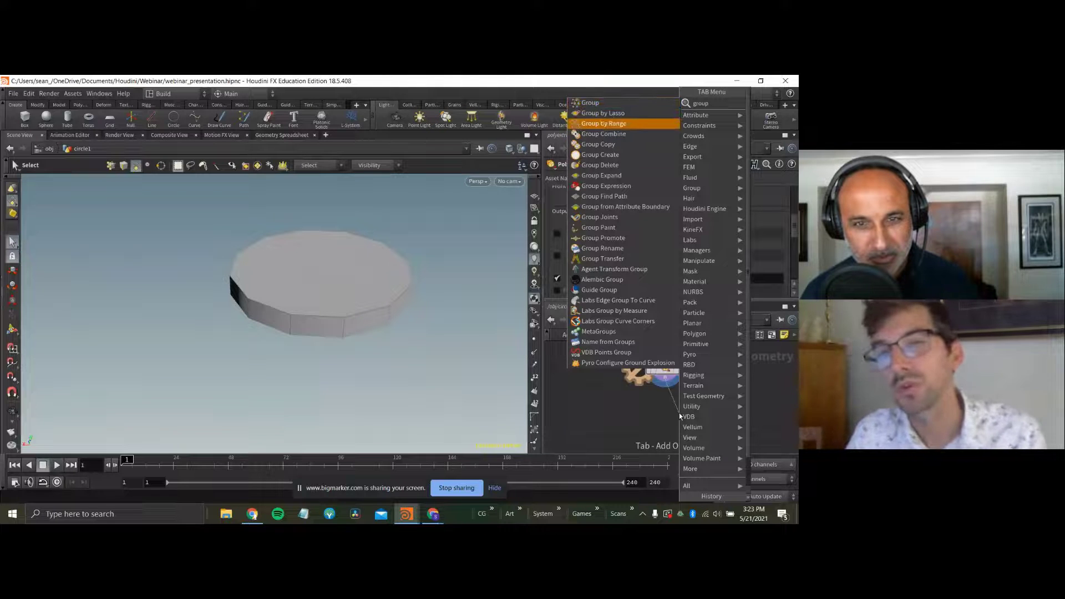
key("Return")
left_click(679, 413)
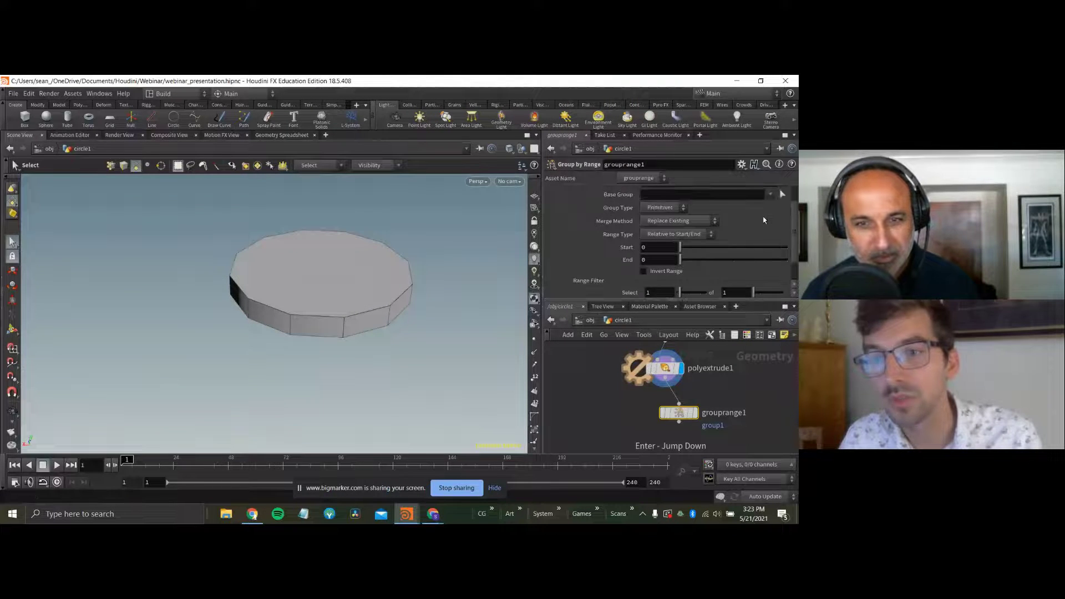
Set the Group by Range's merge method to Subtract from Existing, name its group "sides" and display the node.
left_click(680, 247)
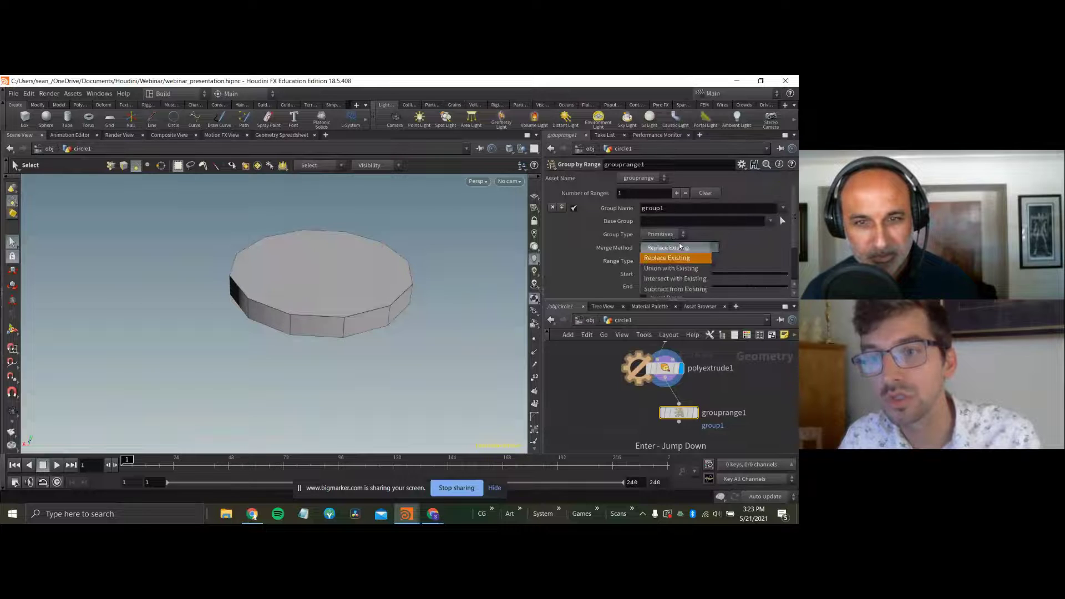
left_click(678, 289)
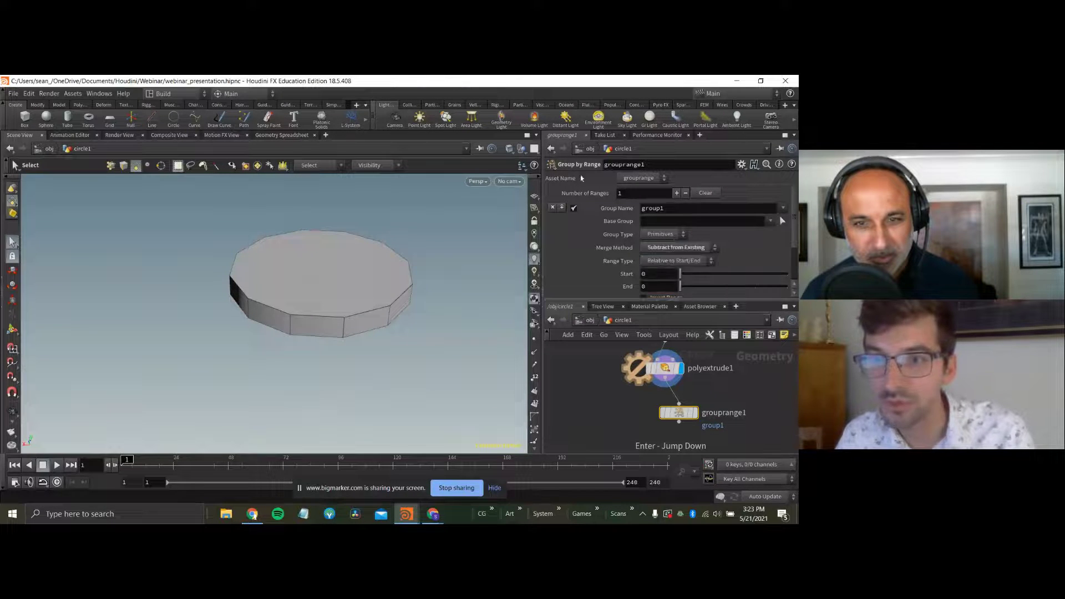
double_click(698, 207)
type("sid")
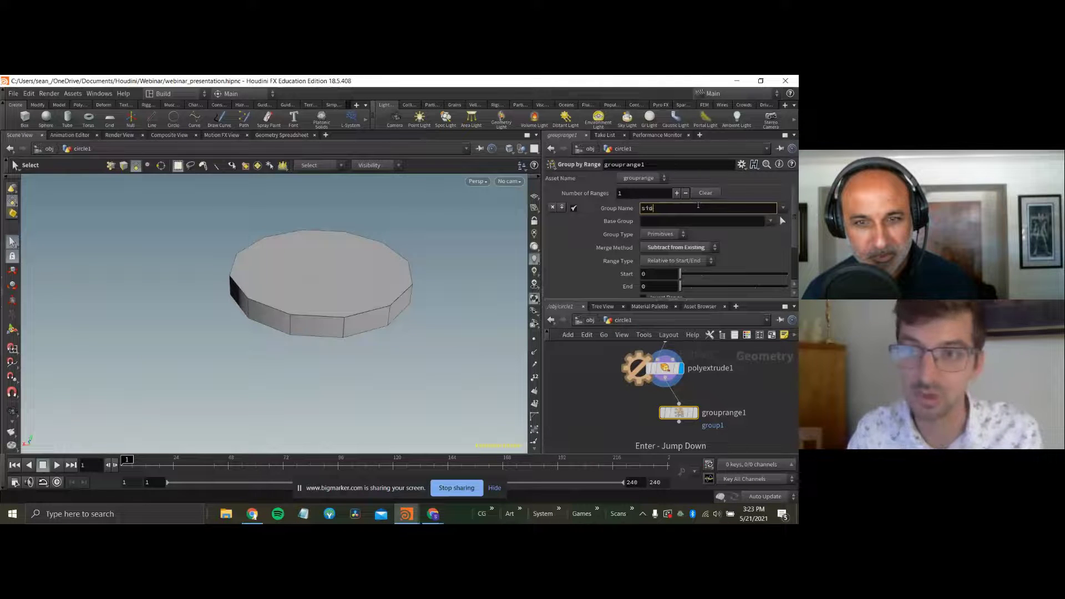
type("es")
key("Return")
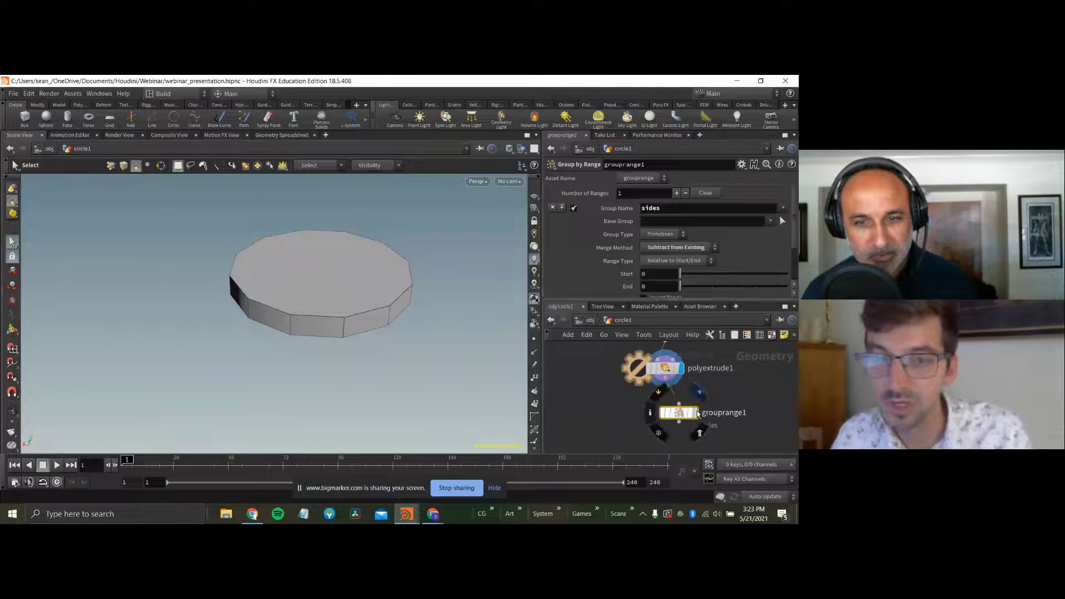
left_click(698, 414)
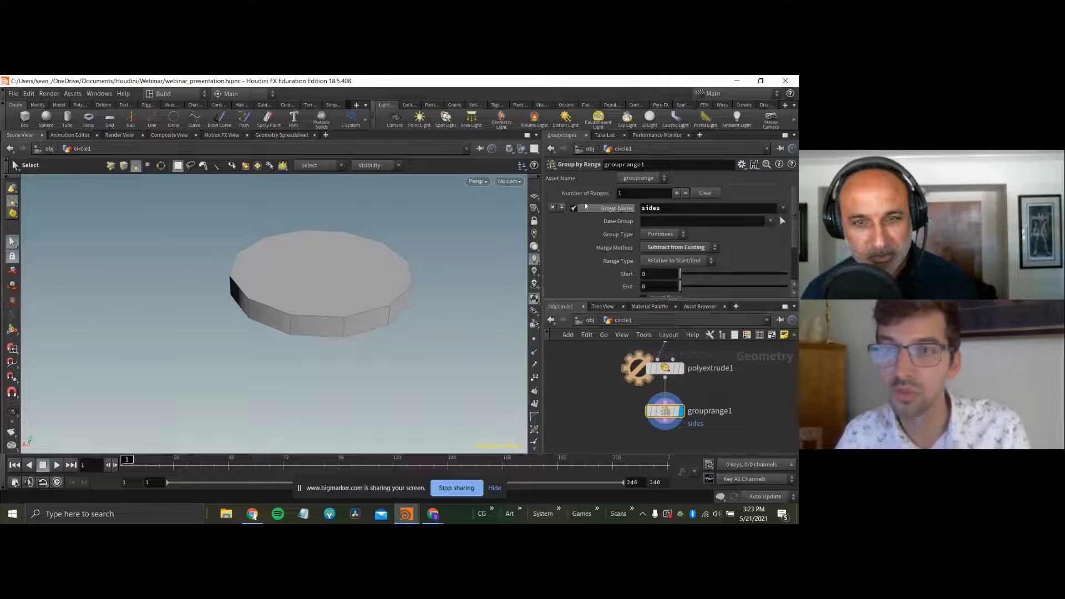
Set the range filter to select 1 of 2 and check the Group by Range node's group information.
scroll(666, 256, "down", 2)
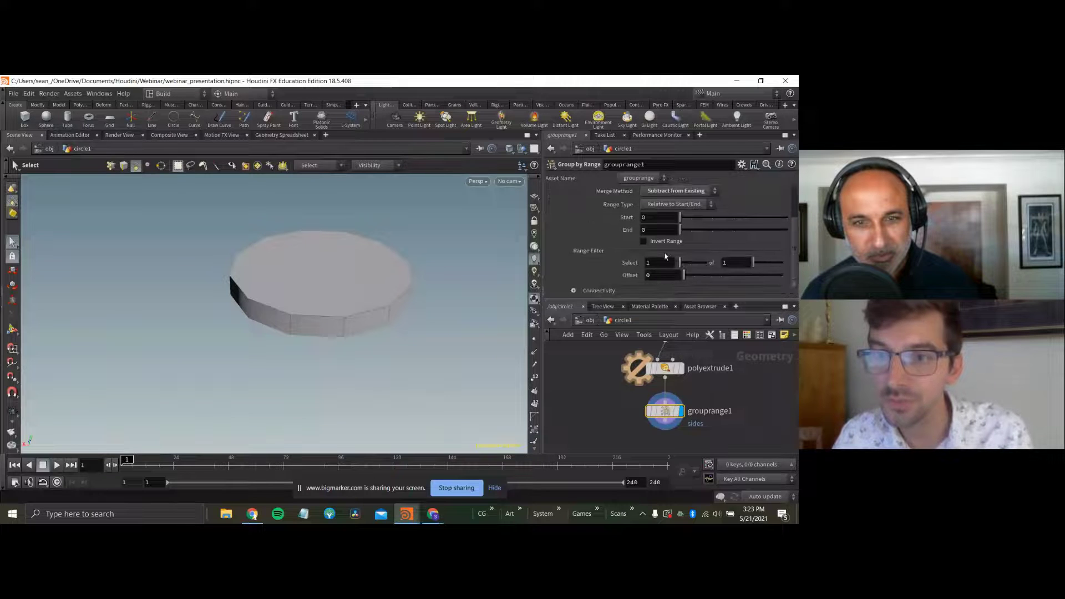
double_click(736, 261)
type("2")
key("Return")
mouse_move(669, 415)
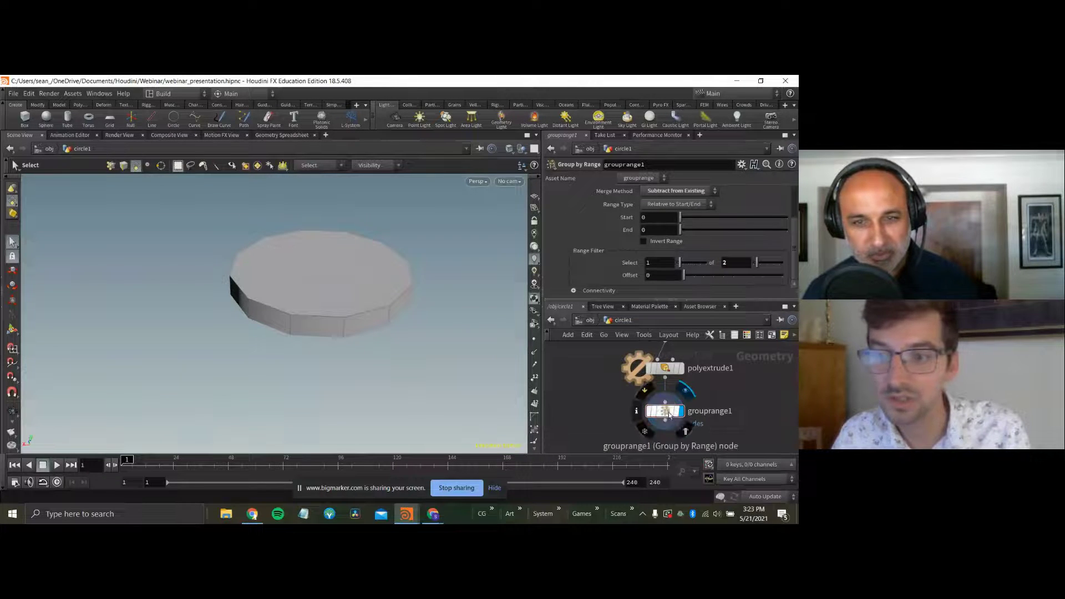
left_click(637, 411)
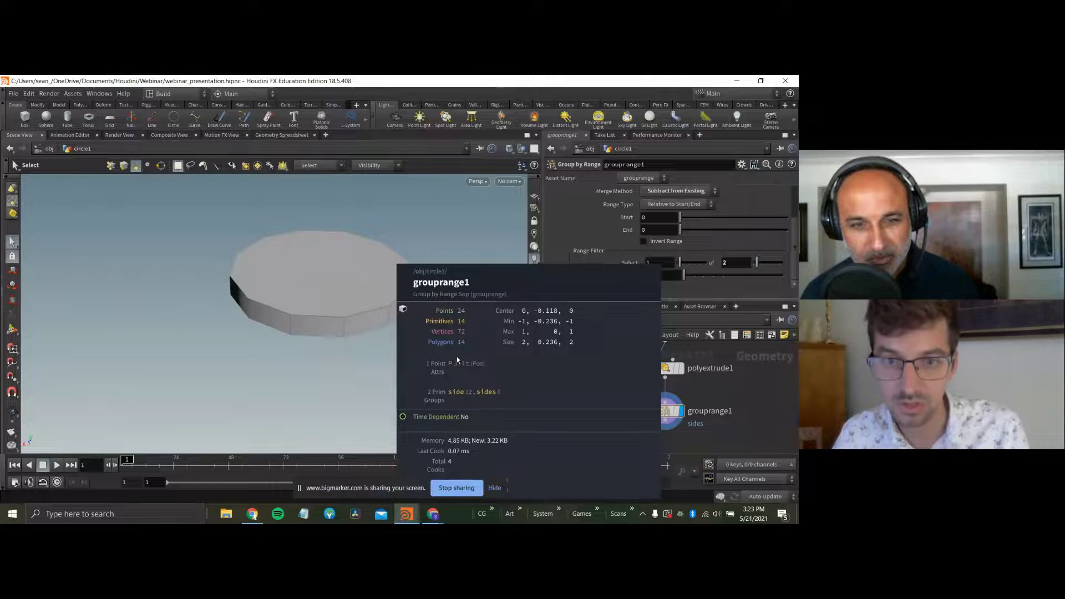
middle_click(658, 359)
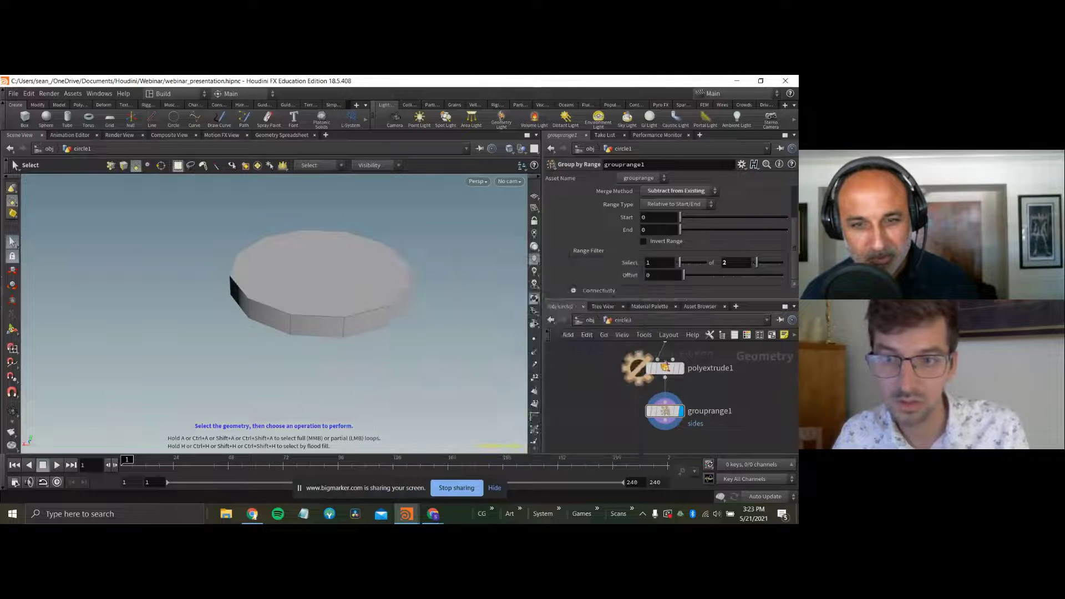
middle_click(665, 368)
middle_click(664, 410)
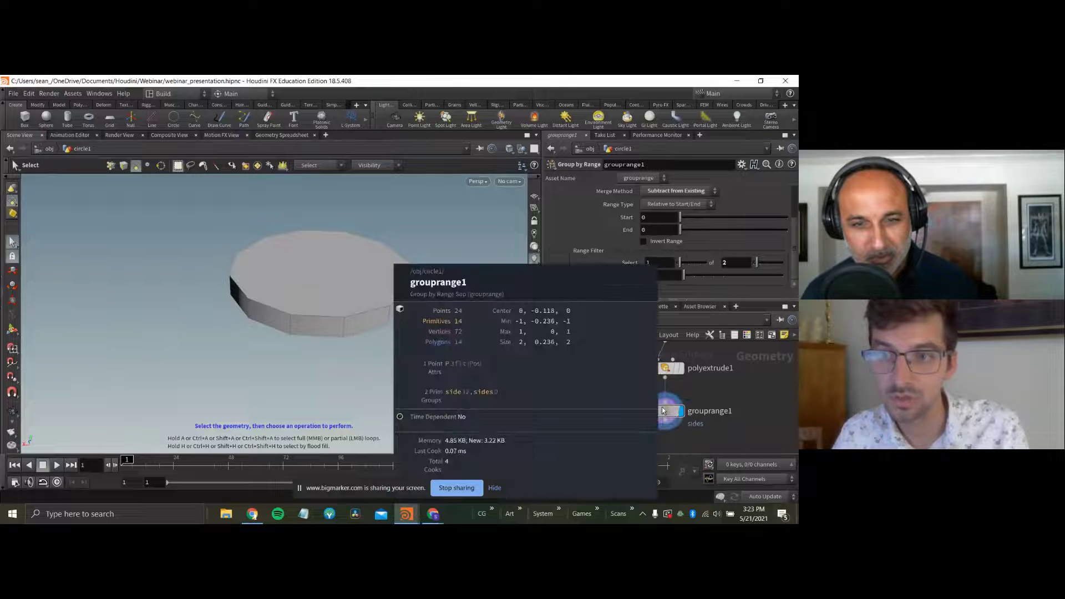
Try the Start/End range type on the Group by Range node, and delete the node.
left_click(677, 204)
left_click(666, 205)
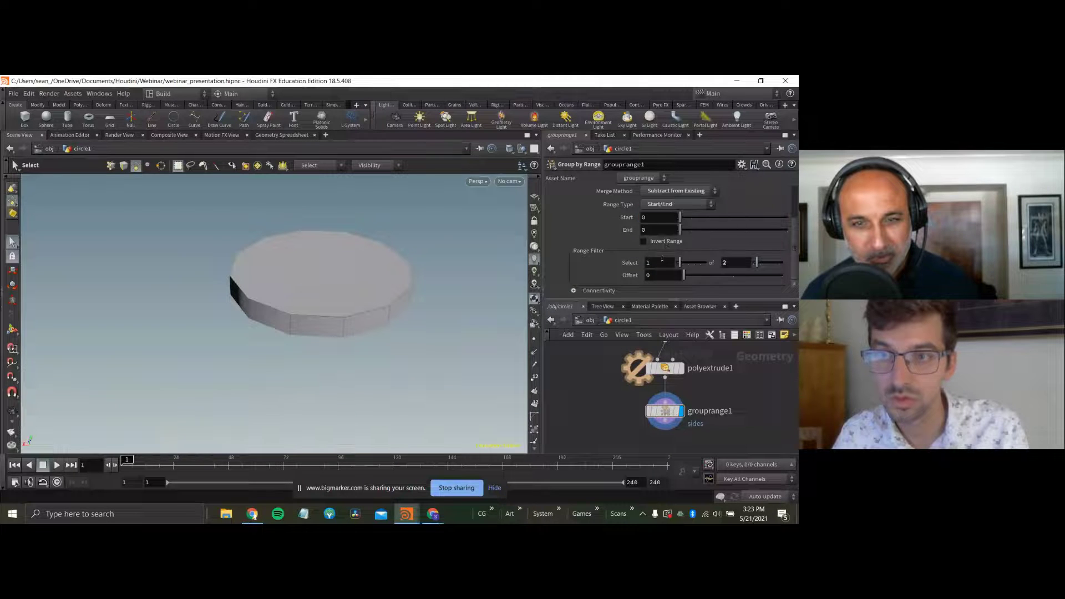
left_click(671, 204)
left_click(667, 205)
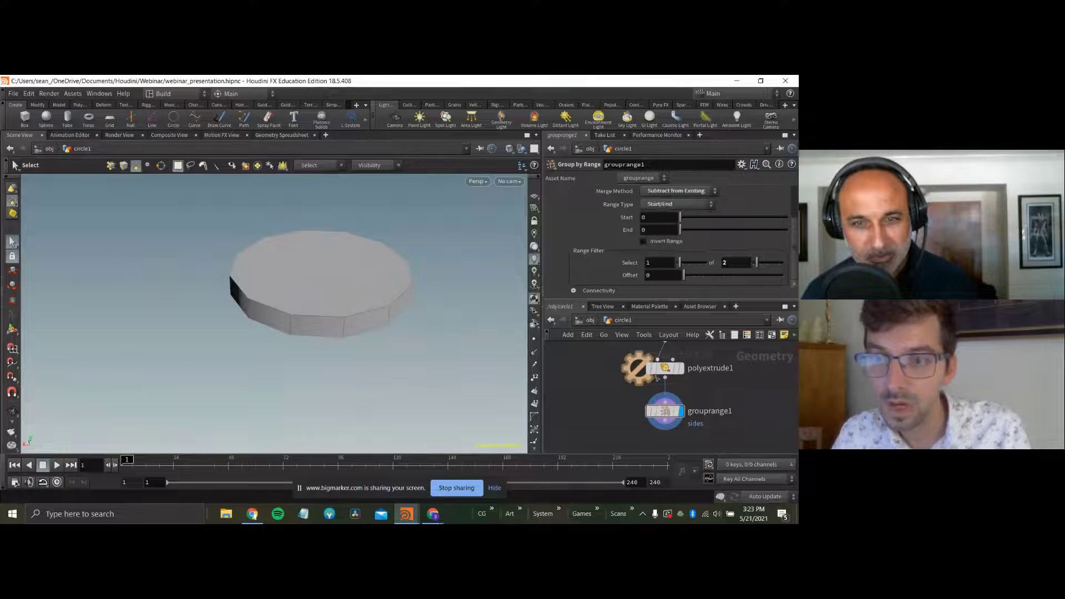
key("Delete")
Add a Group Expression node below the PolyExtrude, wire it to the extrusion's output and display it.
key("Tab")
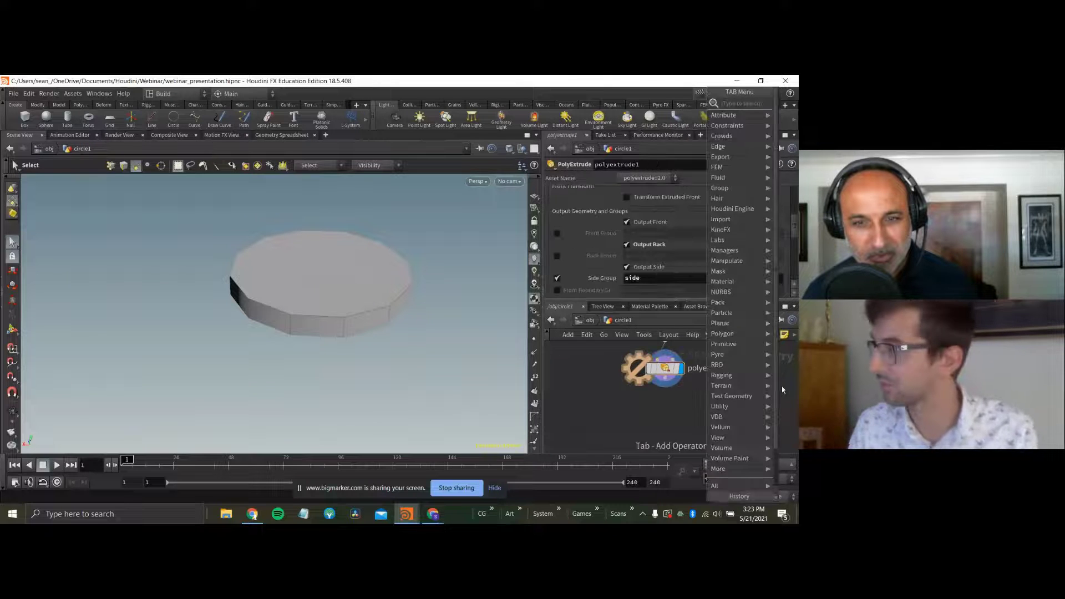
type("groupex")
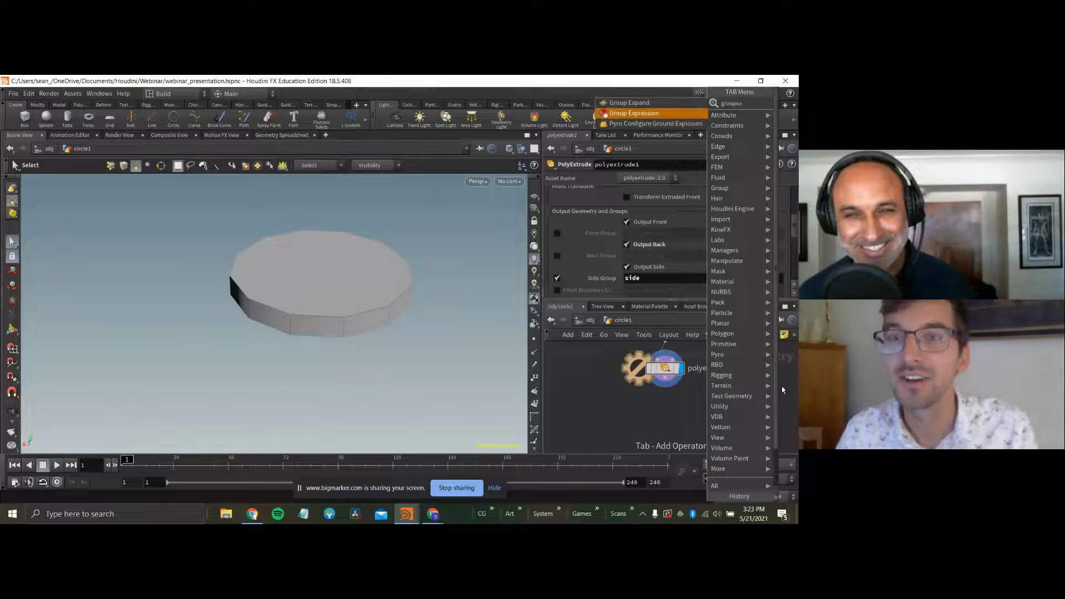
key("Return")
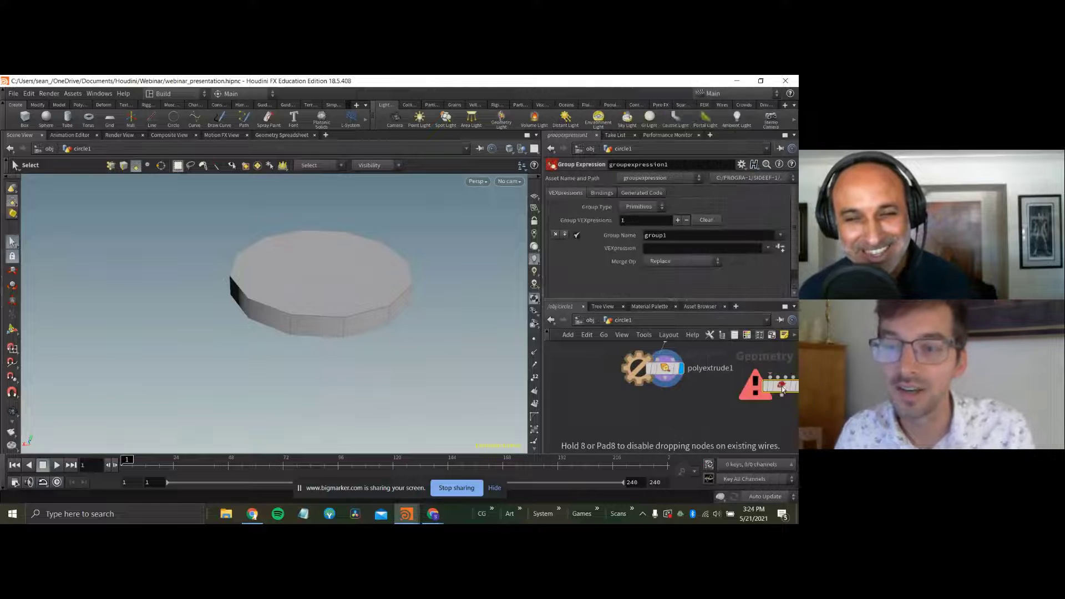
left_click(658, 422)
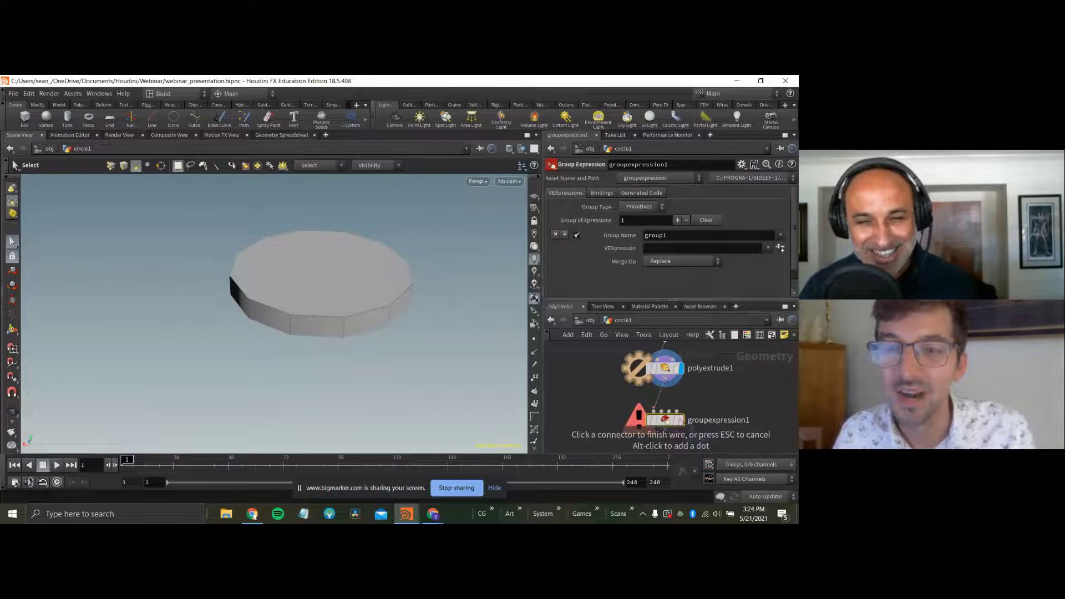
scroll(665, 422, "down", 5)
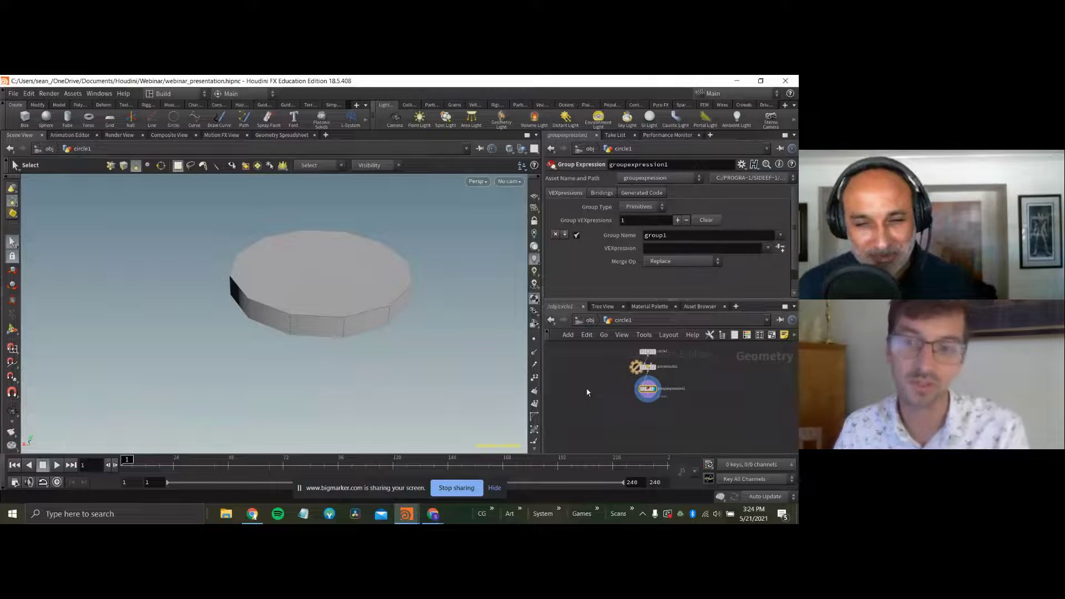
scroll(615, 393, "up", 4)
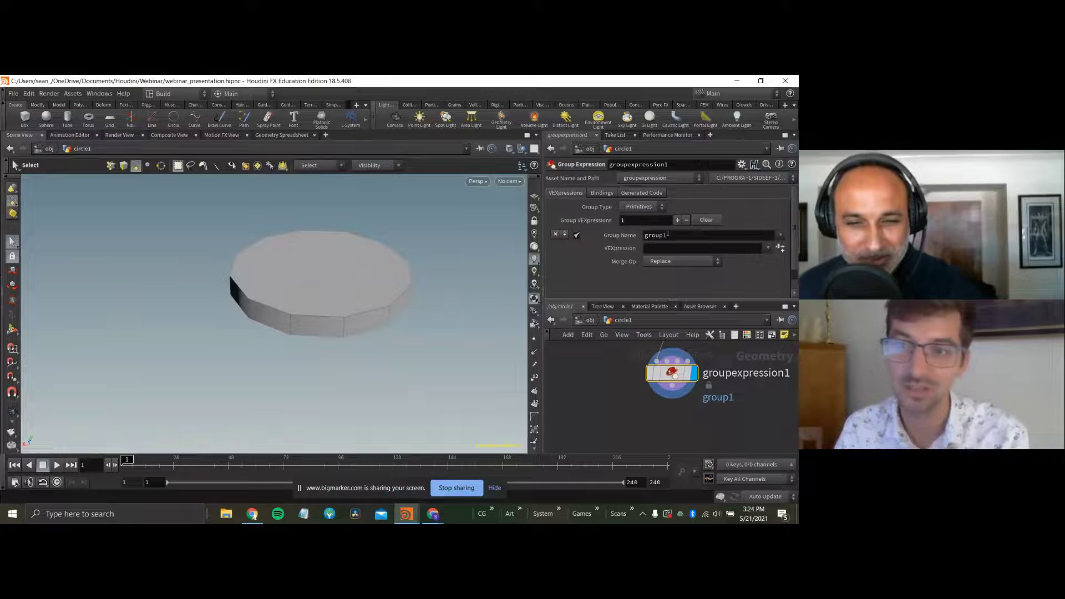
Name the Group Expression's group "sides".
left_click(673, 250)
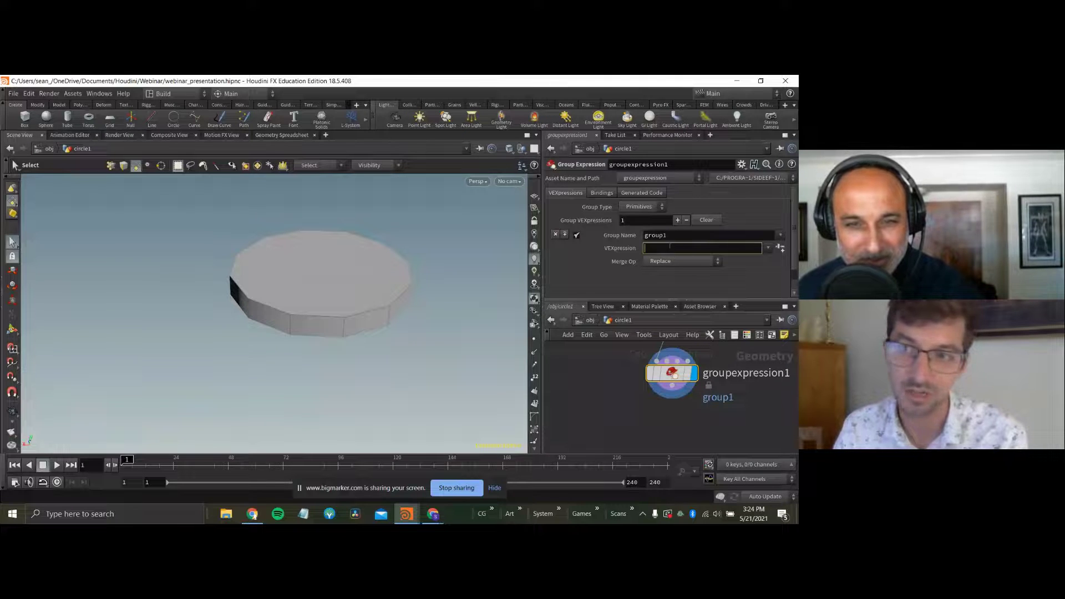
double_click(666, 236)
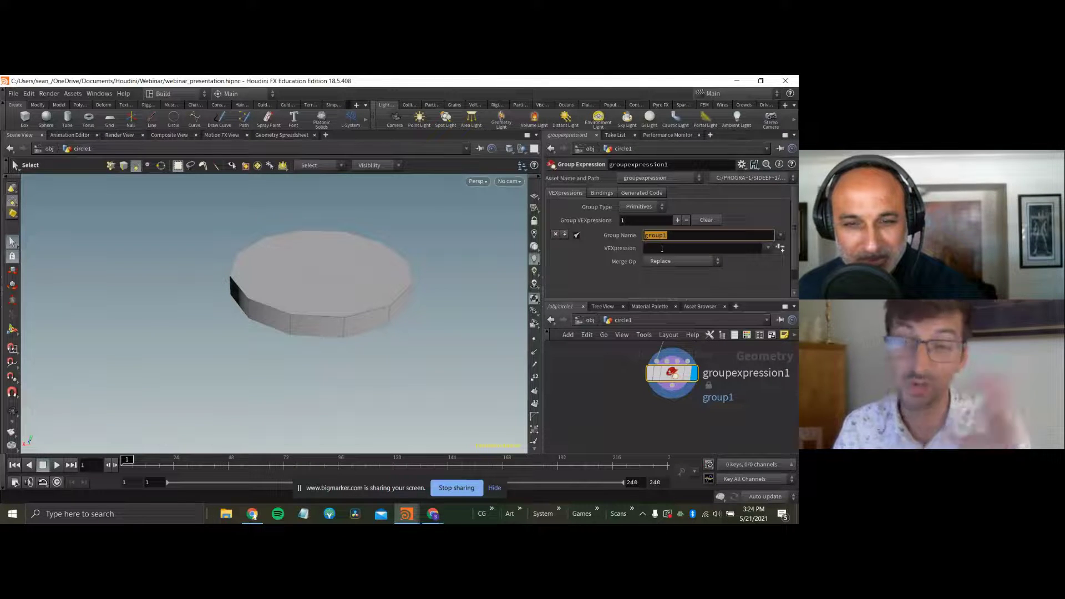
scroll(630, 391, "up", 2)
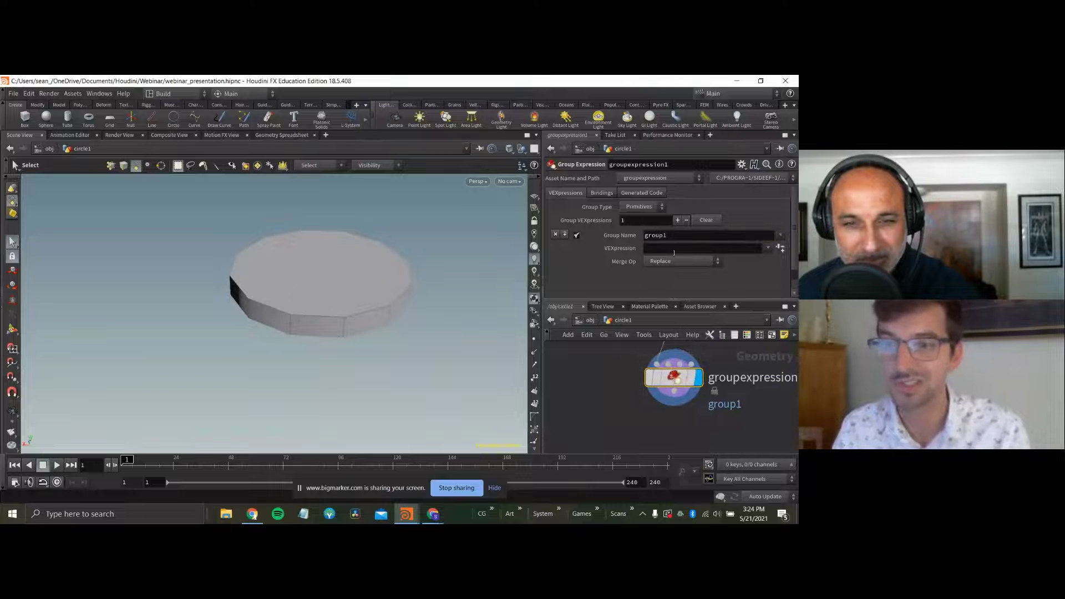
double_click(666, 236)
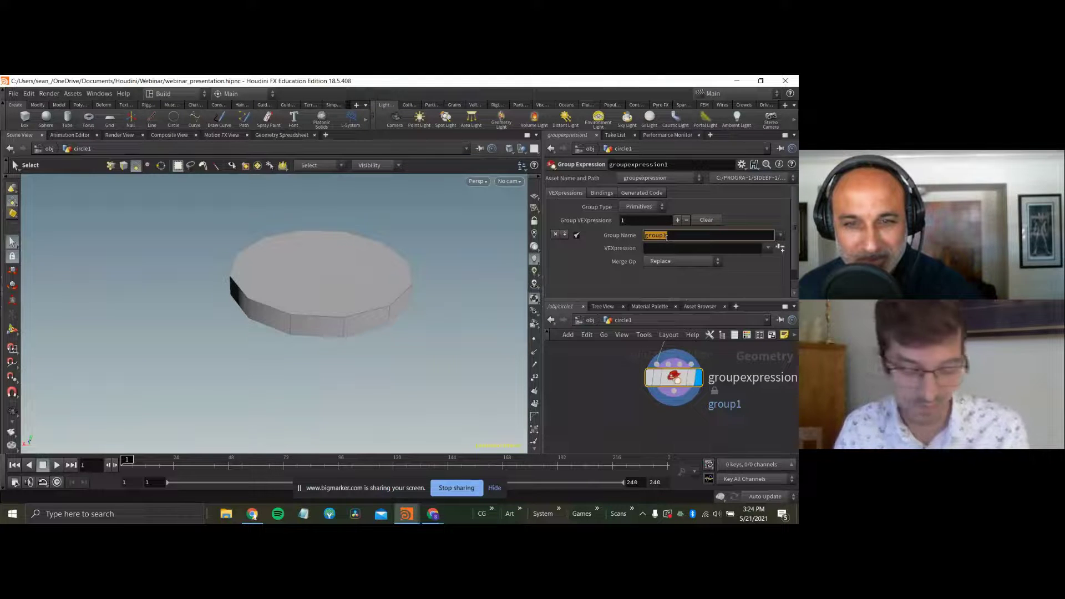
type("sides")
key("Return")
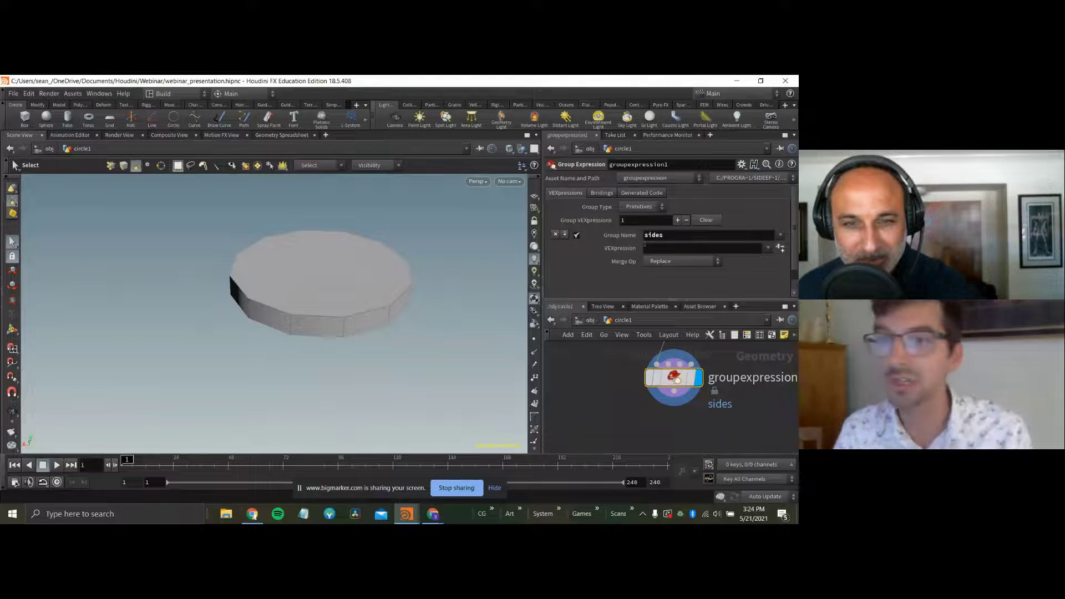
left_click(654, 248)
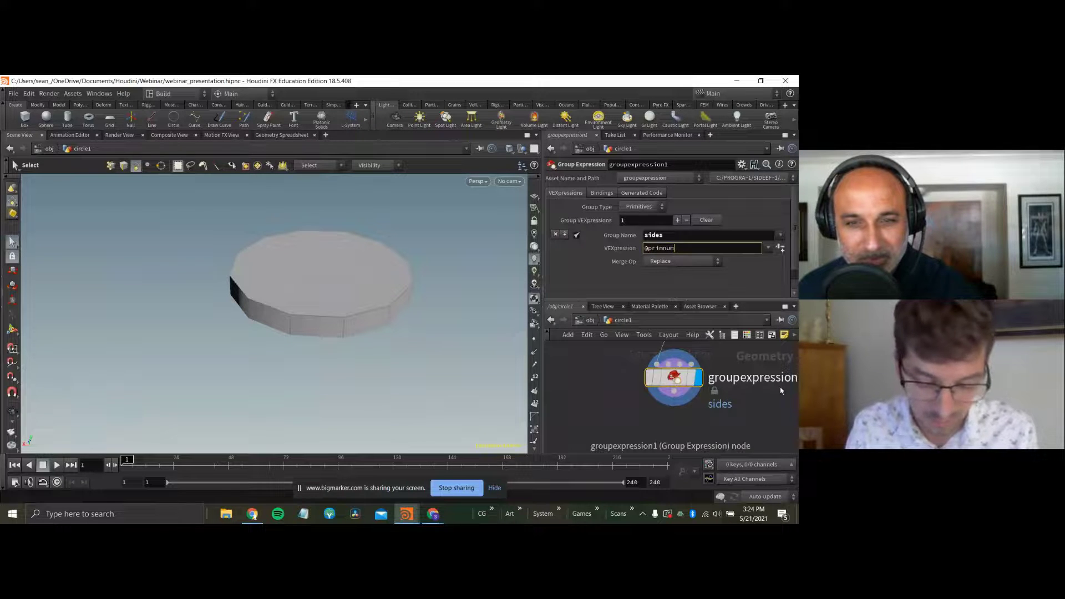
key("Return")
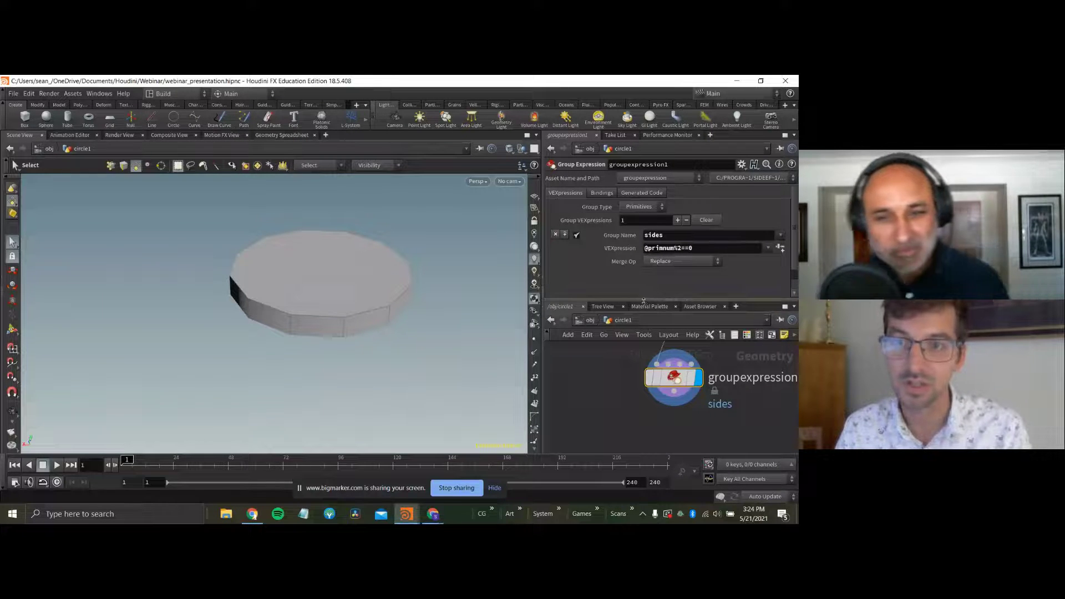
left_click(666, 262)
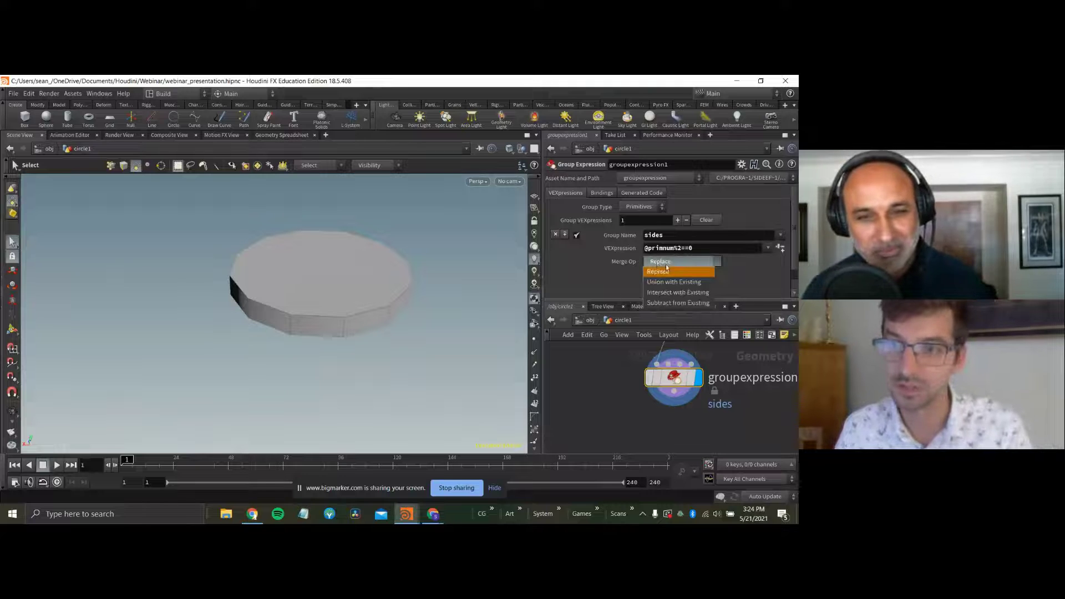
left_click(677, 303)
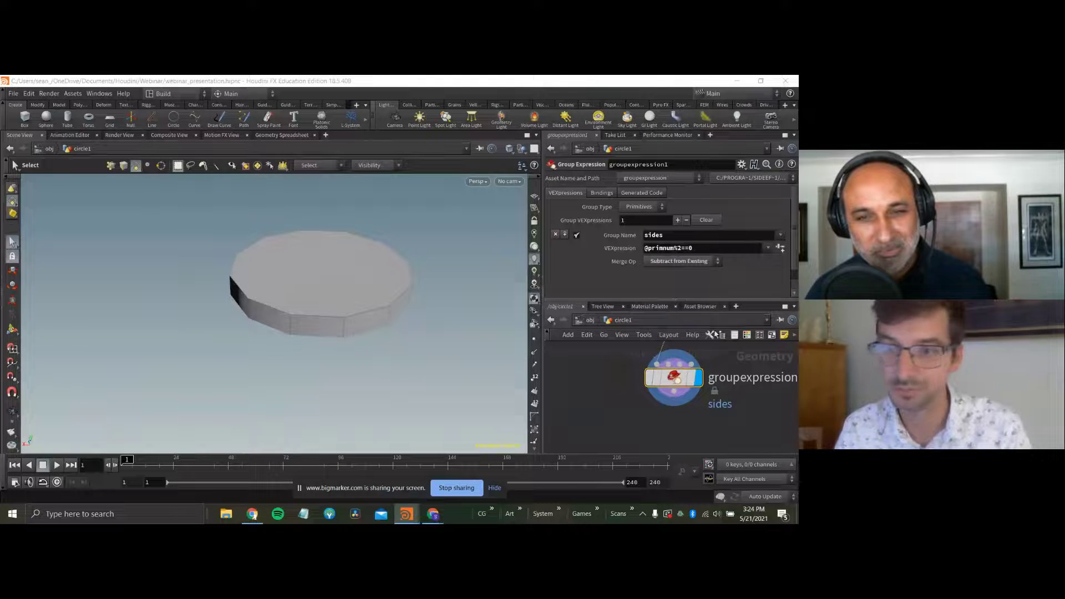
middle_click(674, 377)
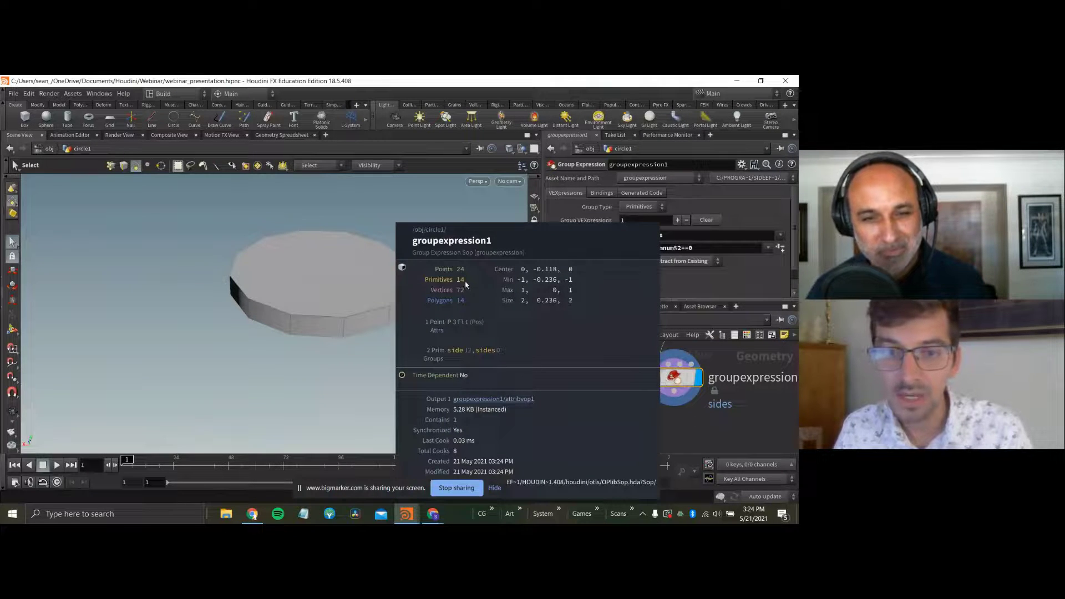
Add a Color node below the Group Expression, wire it to that node's output and display it.
middle_click_drag(637, 391, 630, 421)
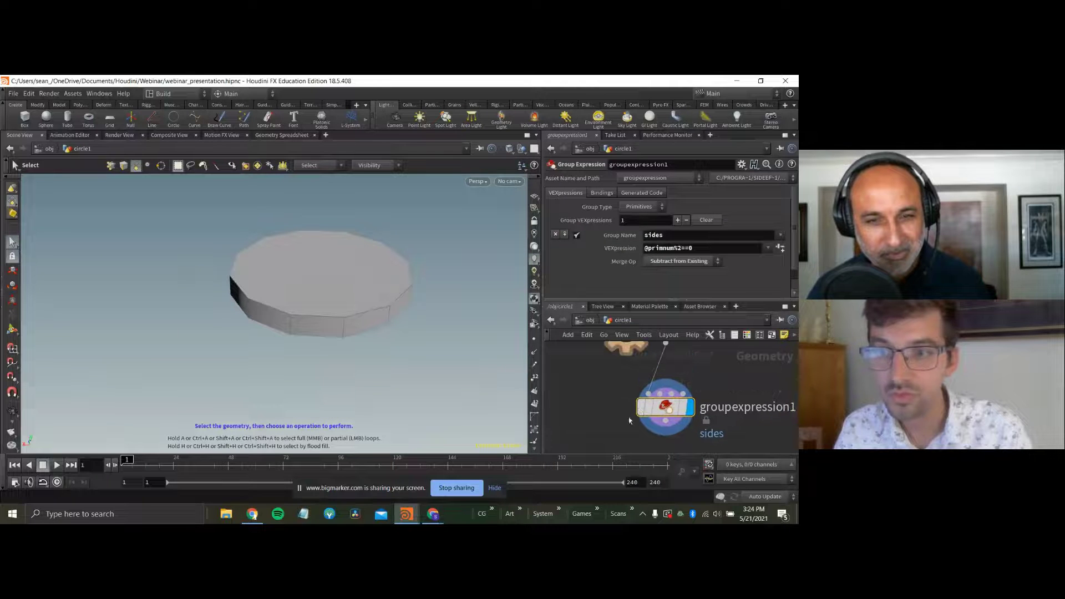
scroll(607, 404, "down", 3)
left_click(646, 387)
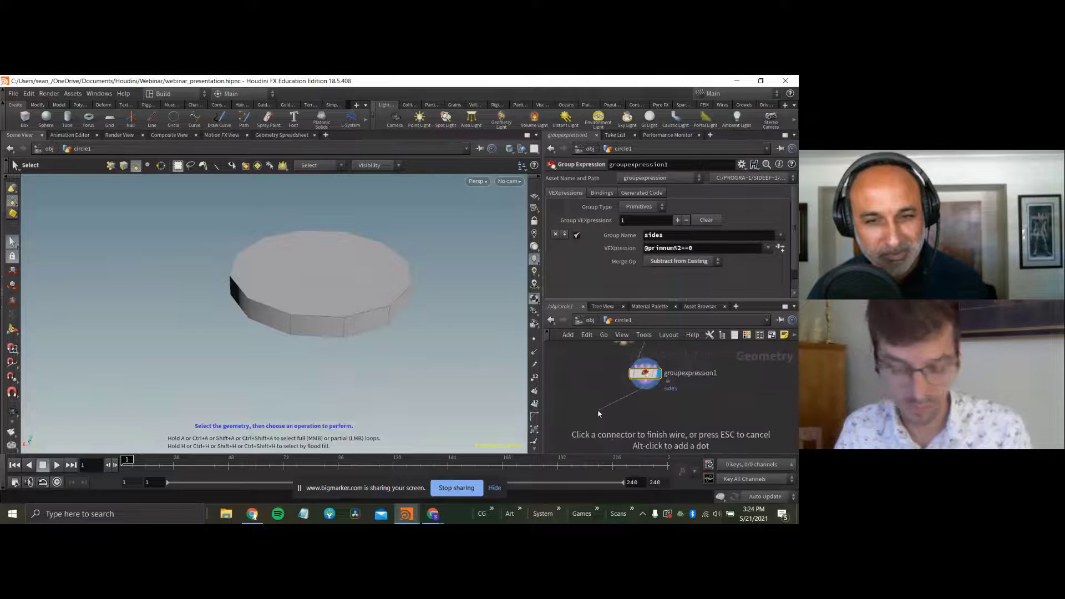
key("Tab")
type("co")
key("Return")
key("Return")
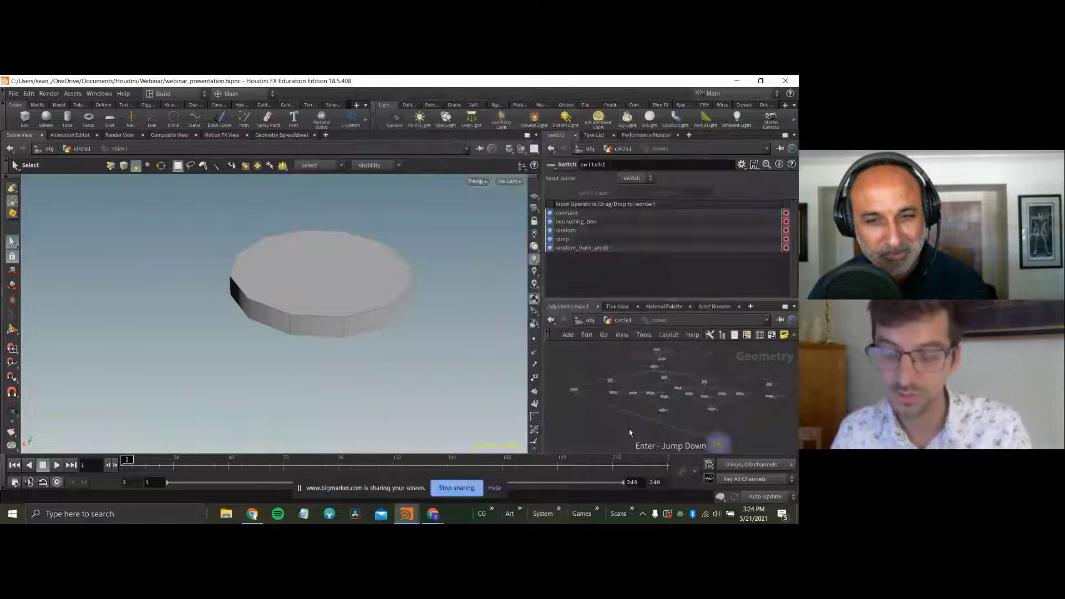
key("u")
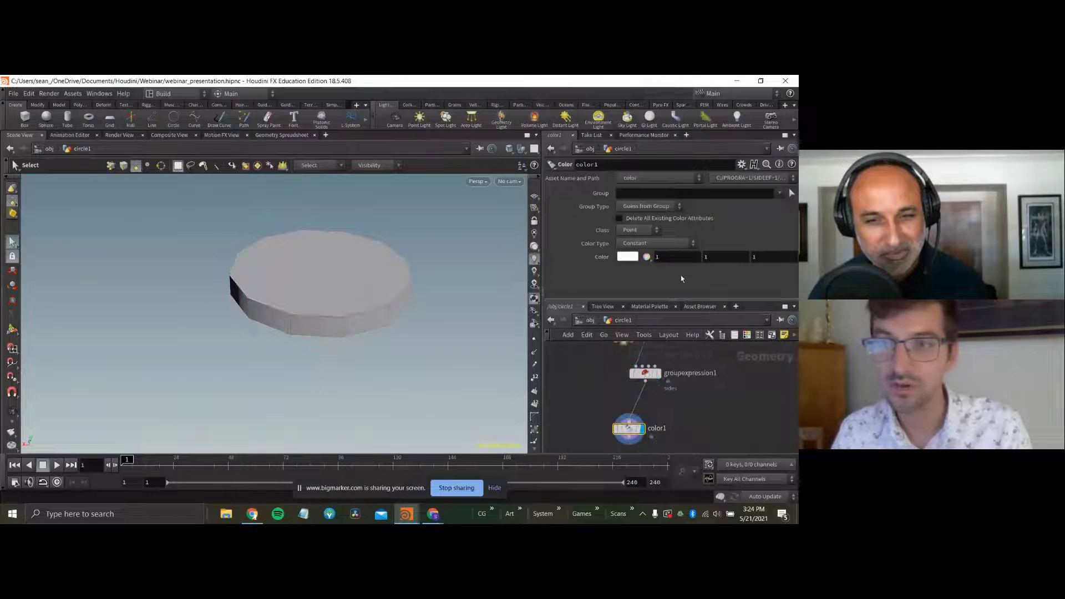
left_click(707, 405)
Rename the Group Expression's group to "side" and check the node's group information.
left_click(645, 374)
middle_click_drag(666, 366, 710, 341)
left_click(687, 234)
key("BackSpace")
middle_click(629, 363)
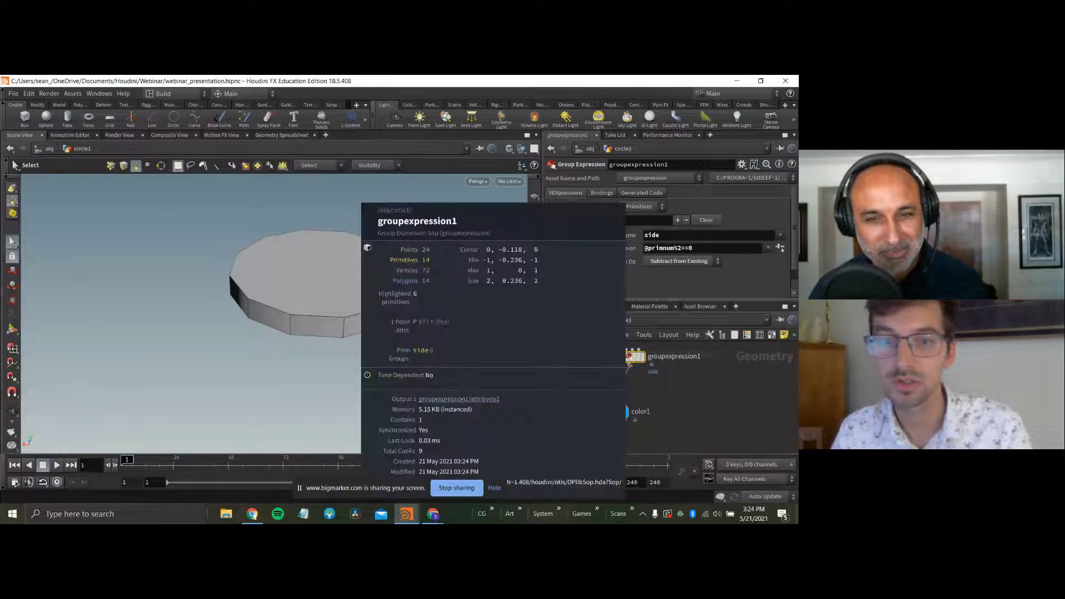
Set the Color node's colour to red (1, 0, 0) and its class to Primitive.
left_click(613, 411)
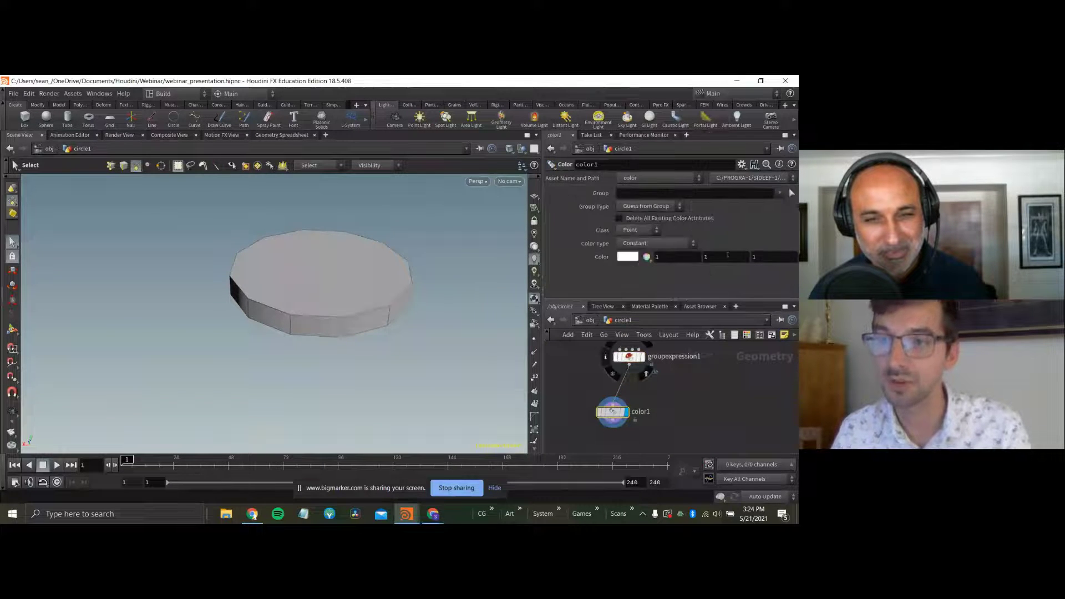
type("0")
key("Tab")
type("0")
key("Return")
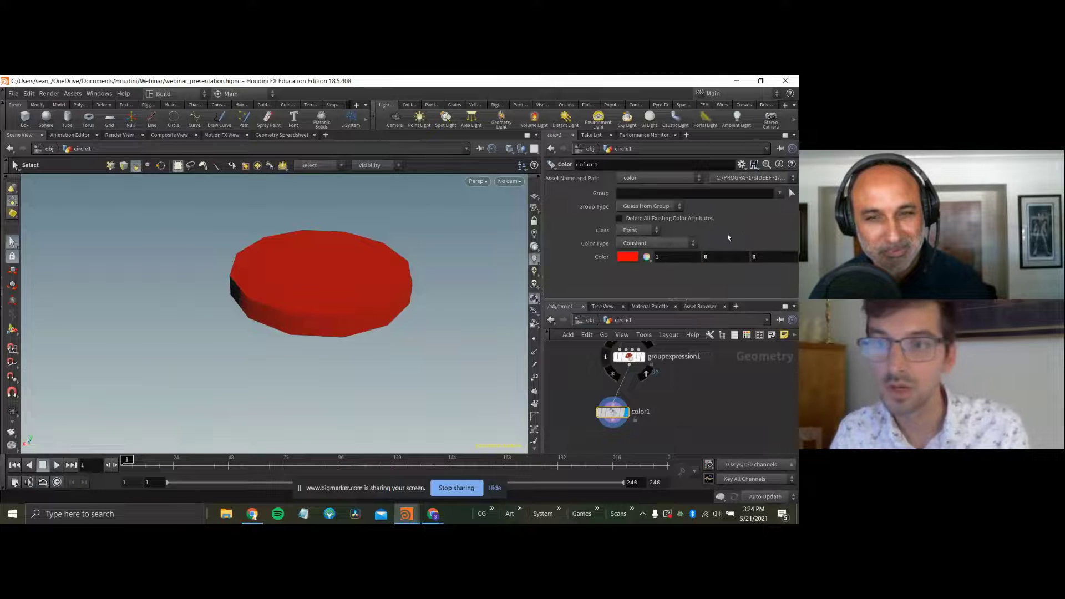
left_click(644, 232)
left_click(632, 249)
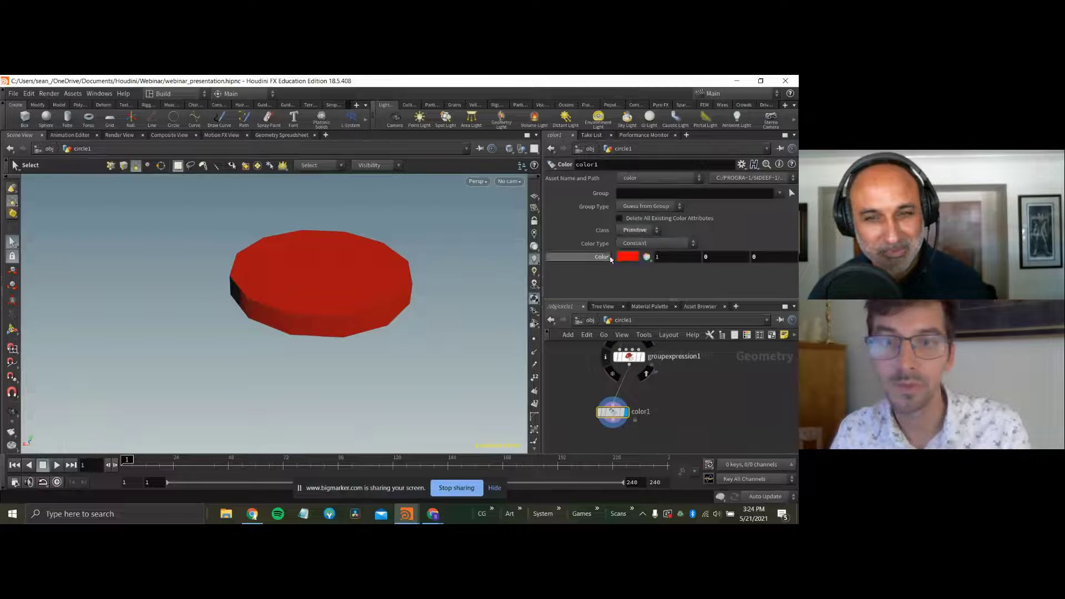
Restrict the Color node to the group "side".
left_click(646, 207)
left_click(645, 209)
left_click(643, 194)
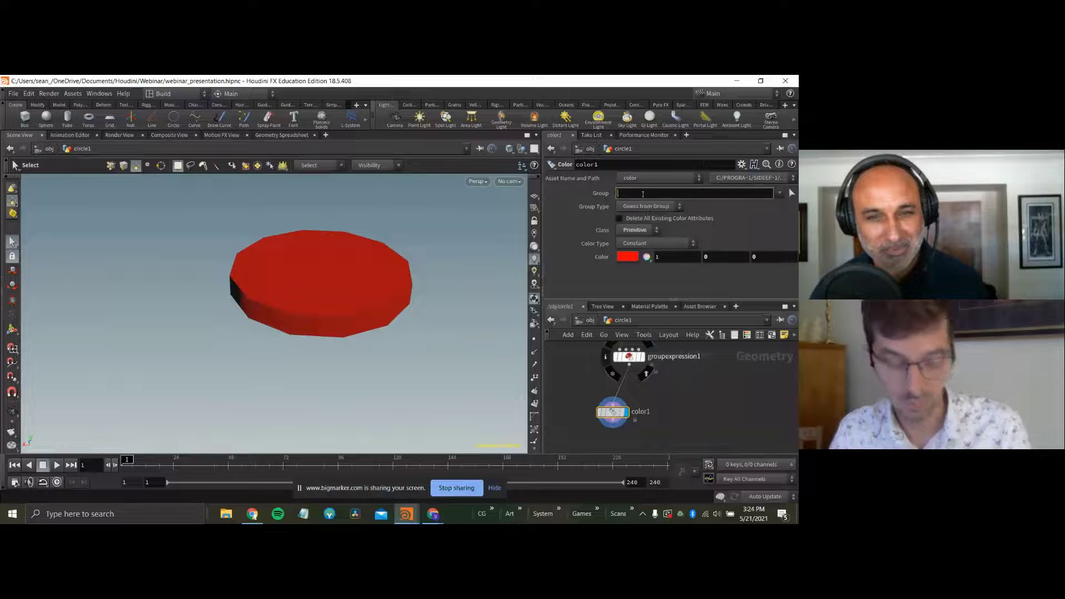
type("side")
key("Return")
key("Escape")
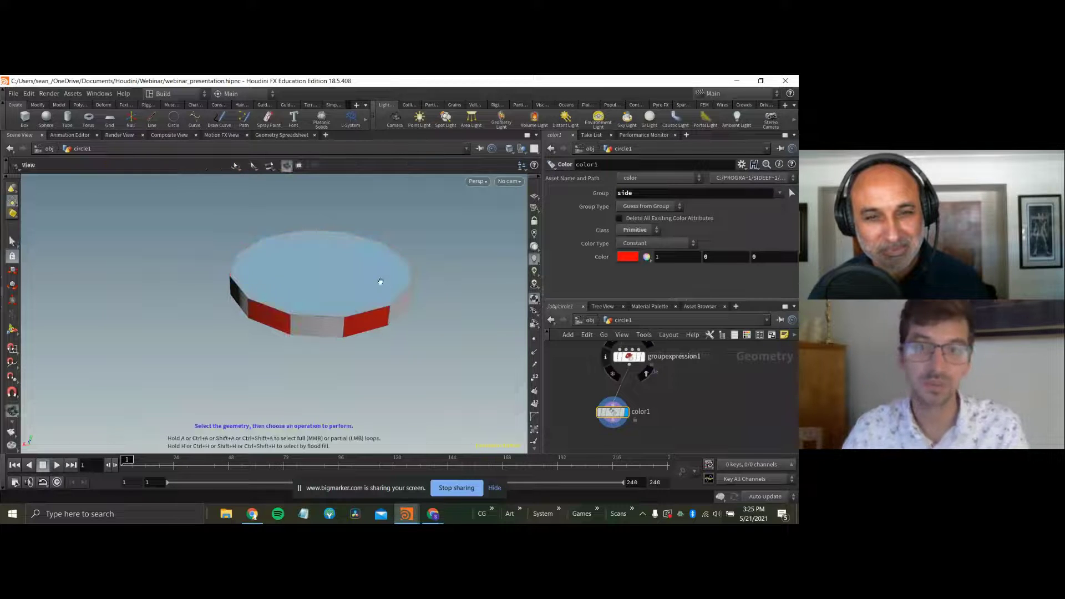
Set the circle's divisions to 24.
left_click_drag(381, 281, 317, 259)
middle_click_drag(565, 350, 594, 381)
left_click(645, 375)
left_click_drag(694, 258, 720, 257)
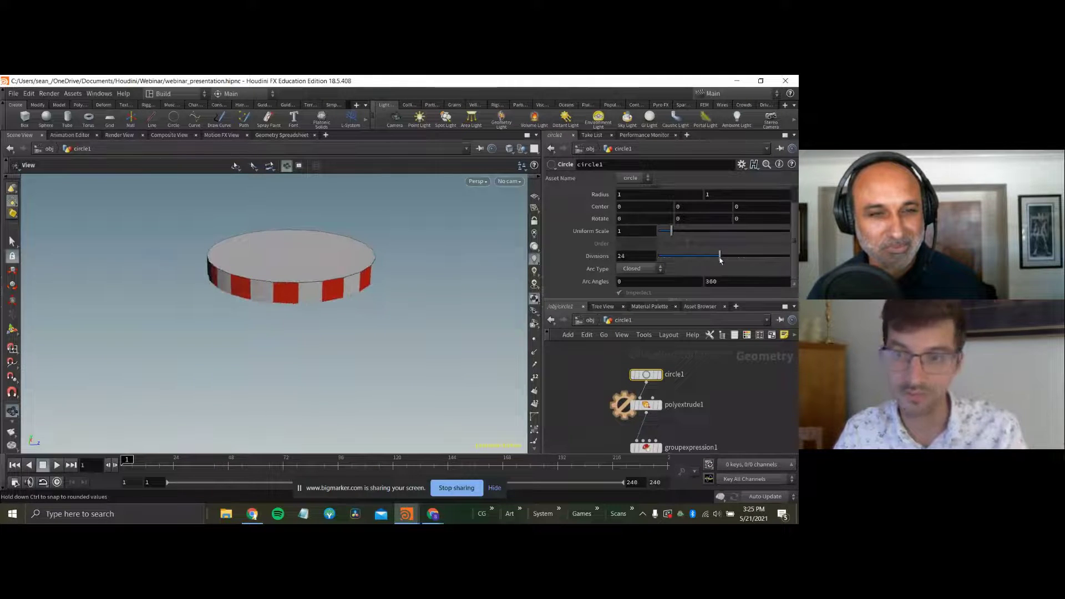
Add a second PolyExtrude node below the Color node, wired to its output, and display it.
middle_click_drag(718, 438, 740, 331)
left_click_drag(653, 395, 670, 371)
key("Tab")
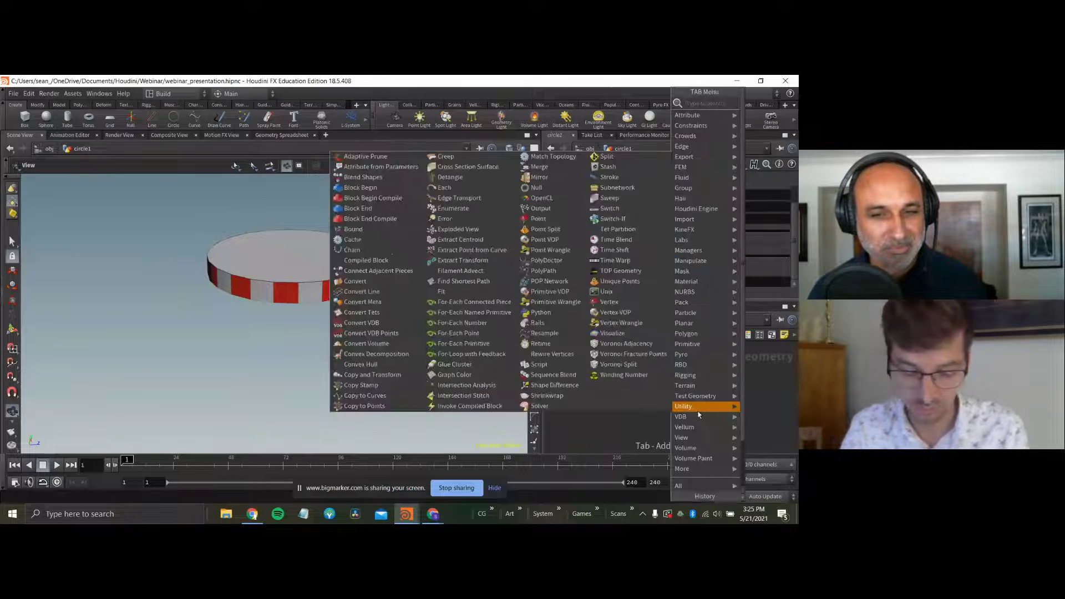
type("polyex")
key("Return")
key("Return")
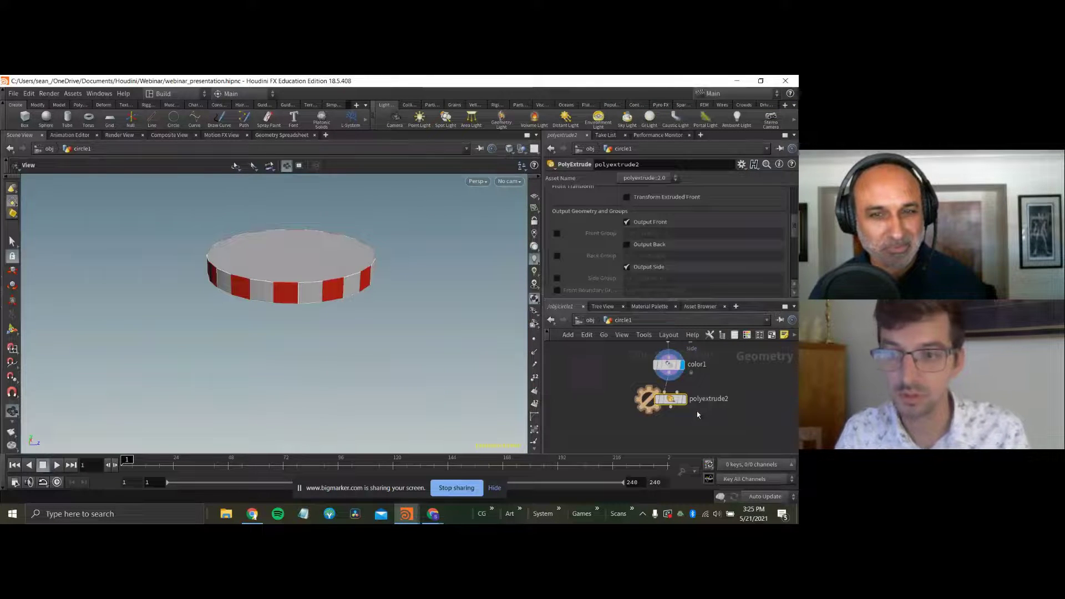
left_click(682, 398)
Limit the second PolyExtrude to the group "side" and increase its distance to extrude the gear teeth outward.
scroll(745, 206, "up", 2)
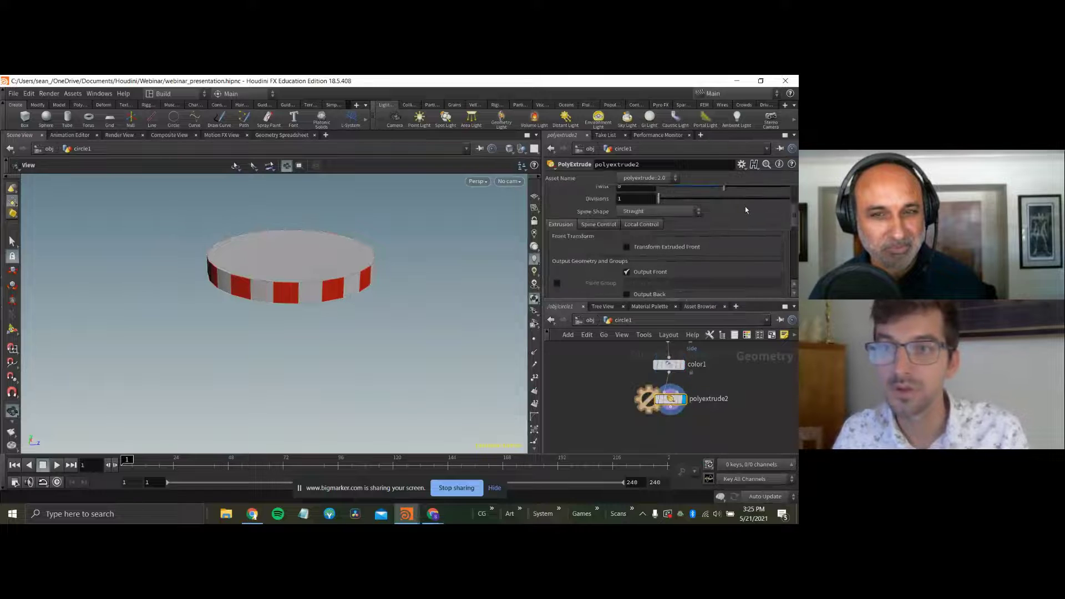
scroll(745, 209, "up", 3)
left_click(698, 194)
type("side")
key("Return")
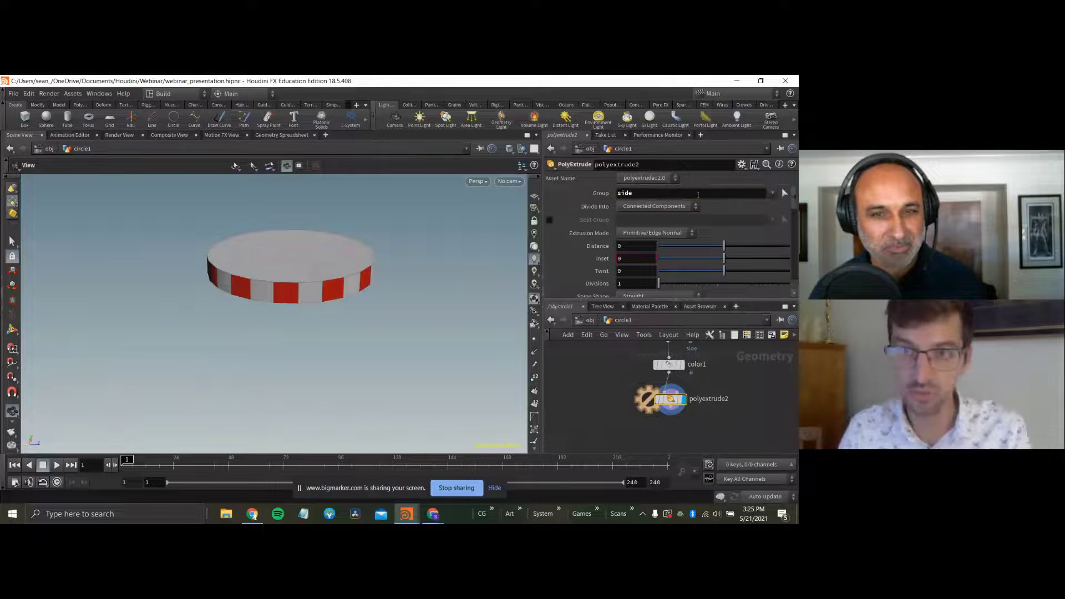
left_click_drag(715, 245, 743, 246)
Enable Transform Extruded Front on the tooth extrusion and scale the front faces to 0.5 and 0.7 to taper the teeth.
scroll(676, 256, "down", 3)
scroll(676, 256, "down", 2)
left_click(639, 232)
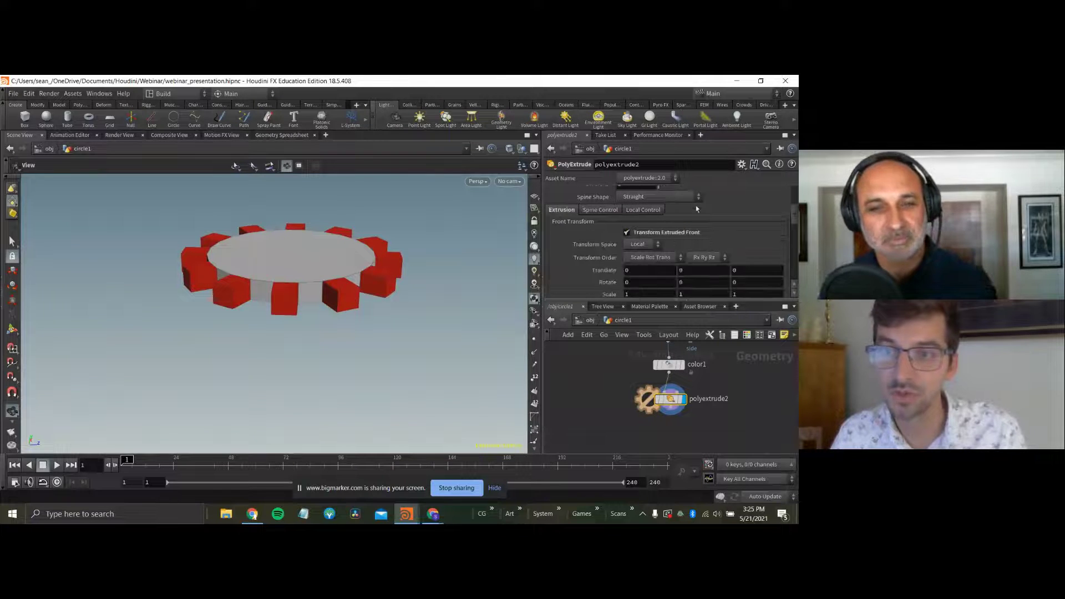
scroll(695, 222, "down", 2)
middle_click_drag(691, 256, 629, 260)
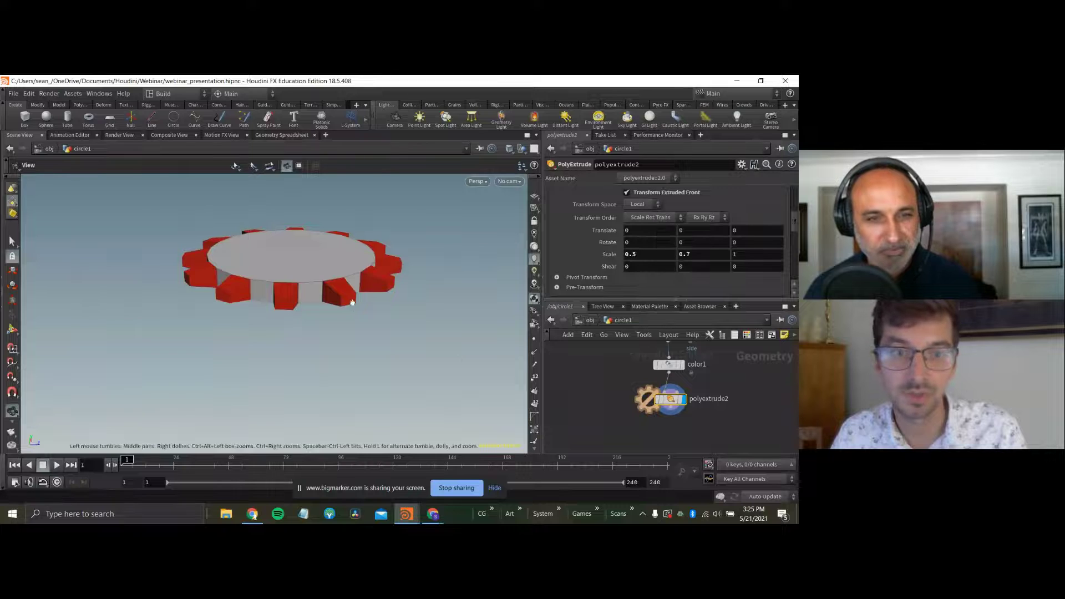
Bypass the Color node so the gear loses its red teeth.
mouse_move(383, 238)
left_mouse_down()
mouse_move(385, 266)
mouse_move(384, 244)
left_mouse_up()
key("s")
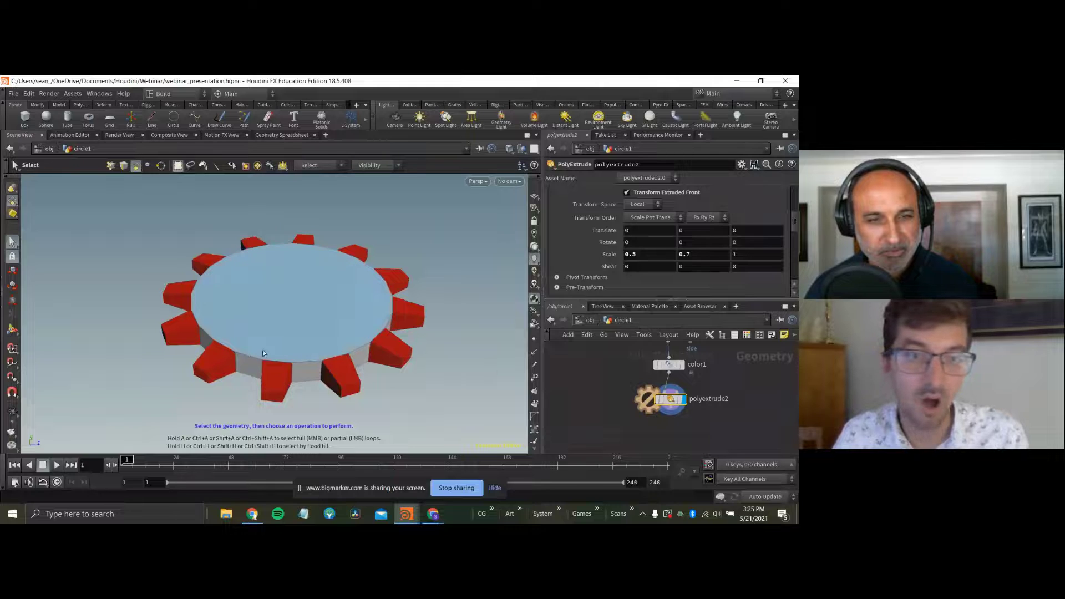
middle_click_drag(650, 350, 644, 366)
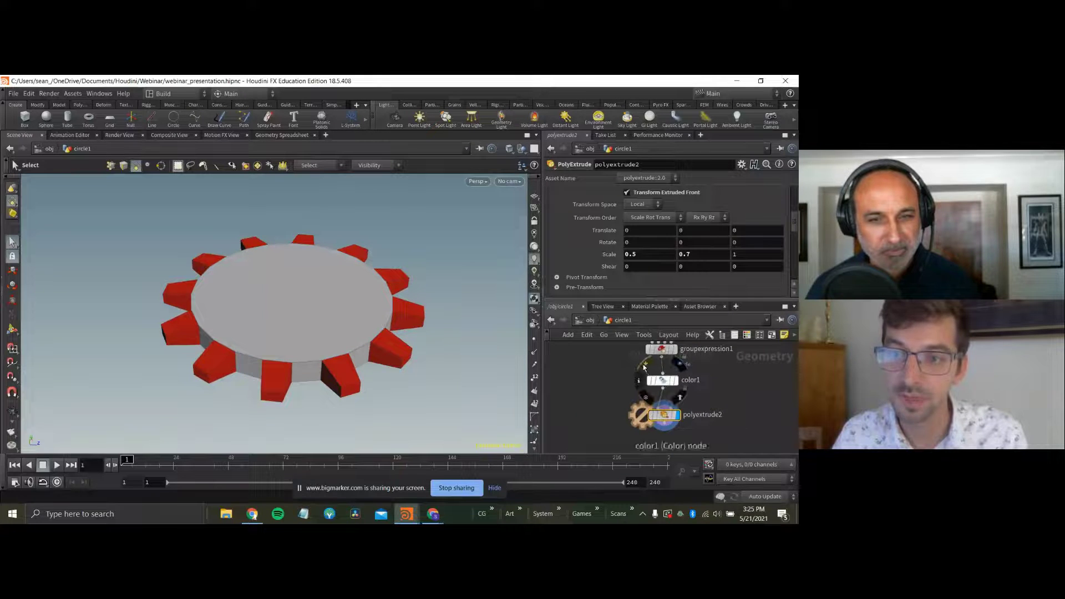
left_click(644, 366)
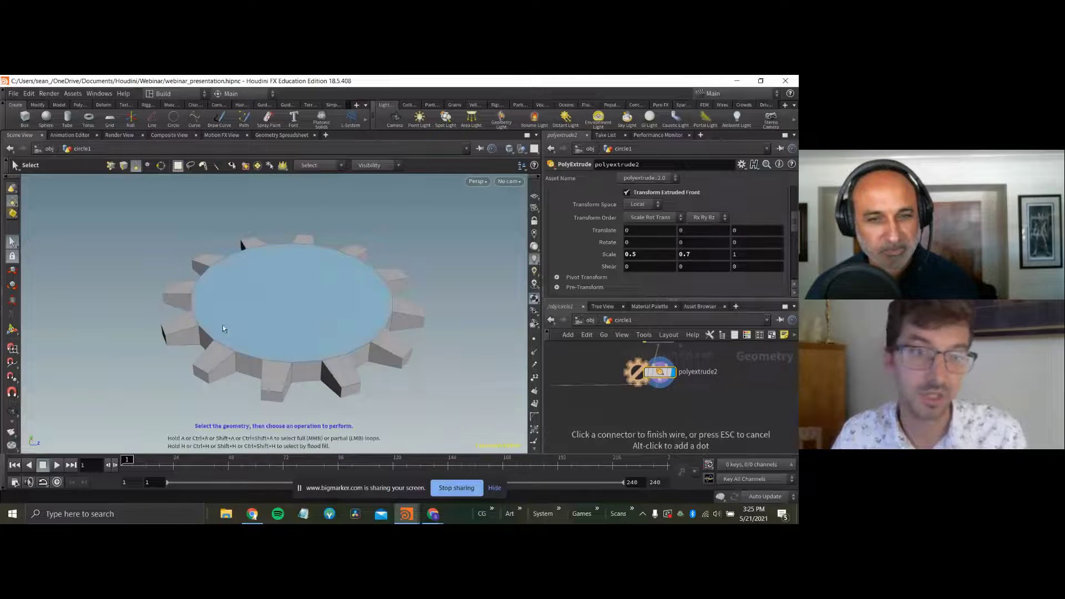
Add a Group node below the second PolyExtrude, set its group type to Edges and name the group "corners".
key("Tab")
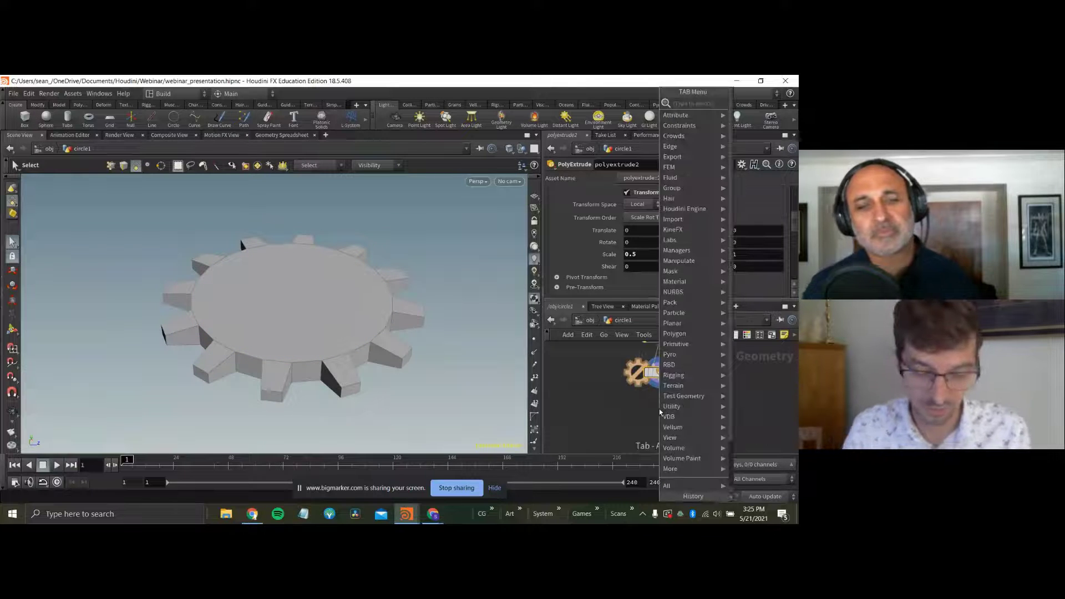
type("group")
key("Return")
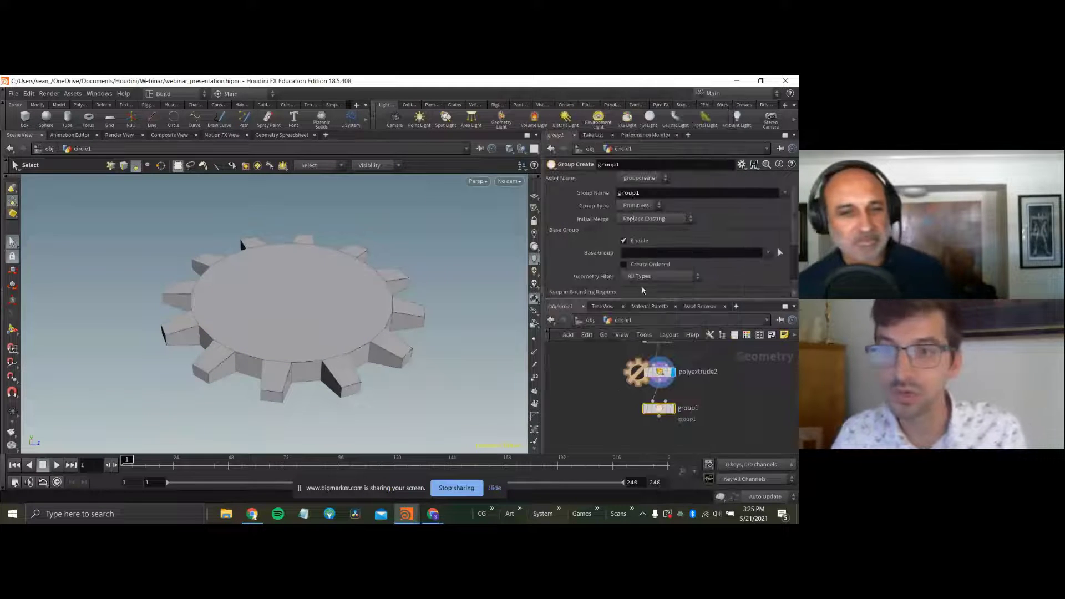
left_click(638, 205)
left_click(635, 234)
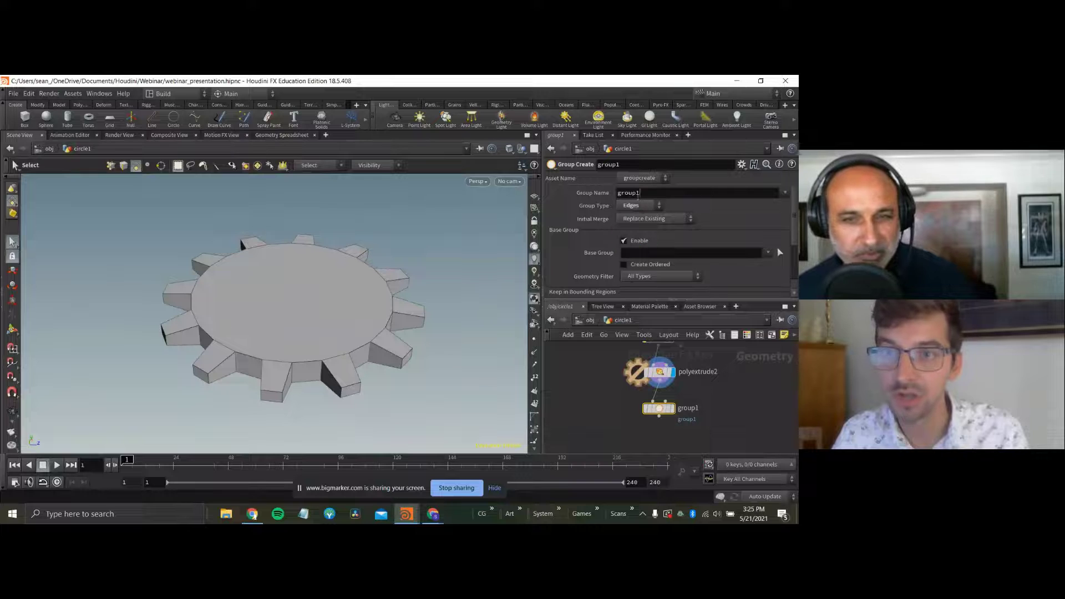
double_click(638, 193)
type("corners")
key("Return")
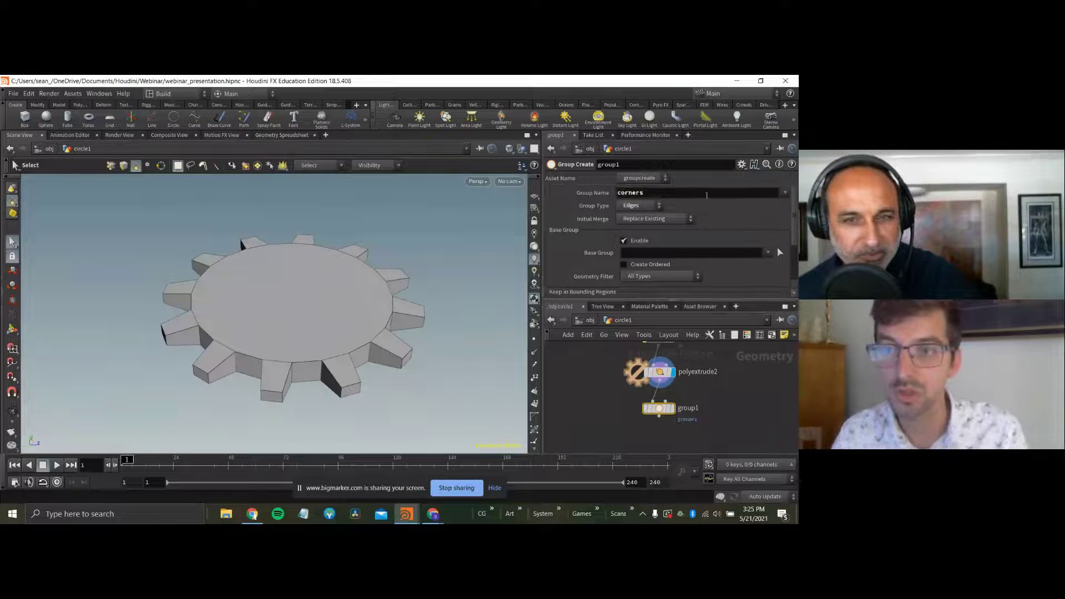
Disable the base group, enable Include by Edges with minimum and maximum edge angle limits, and display the Group node.
left_click(636, 239)
scroll(637, 250, "down", 2)
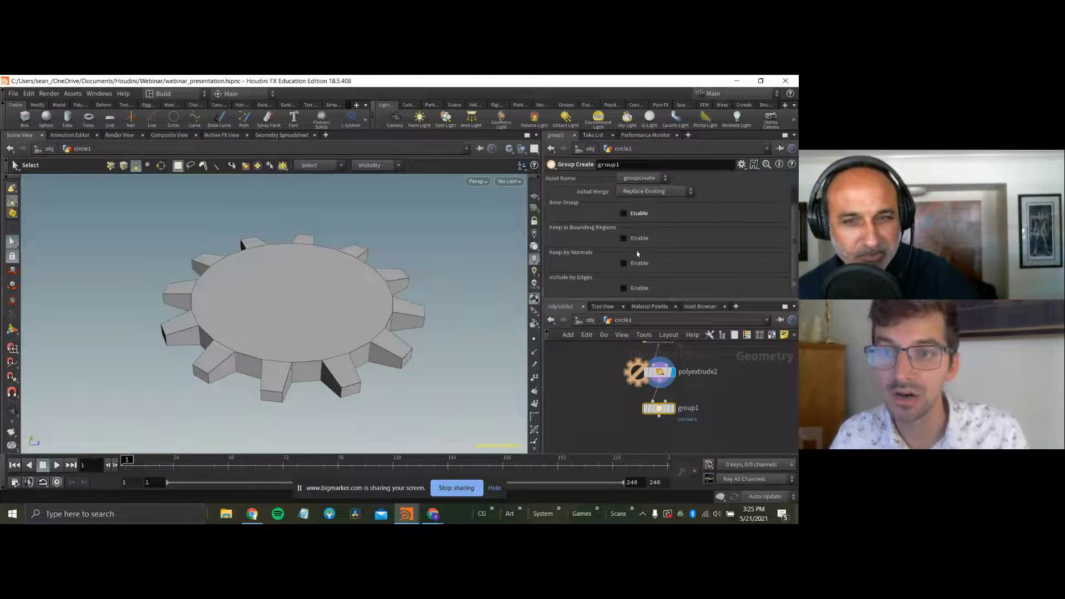
scroll(642, 291, "down", 3)
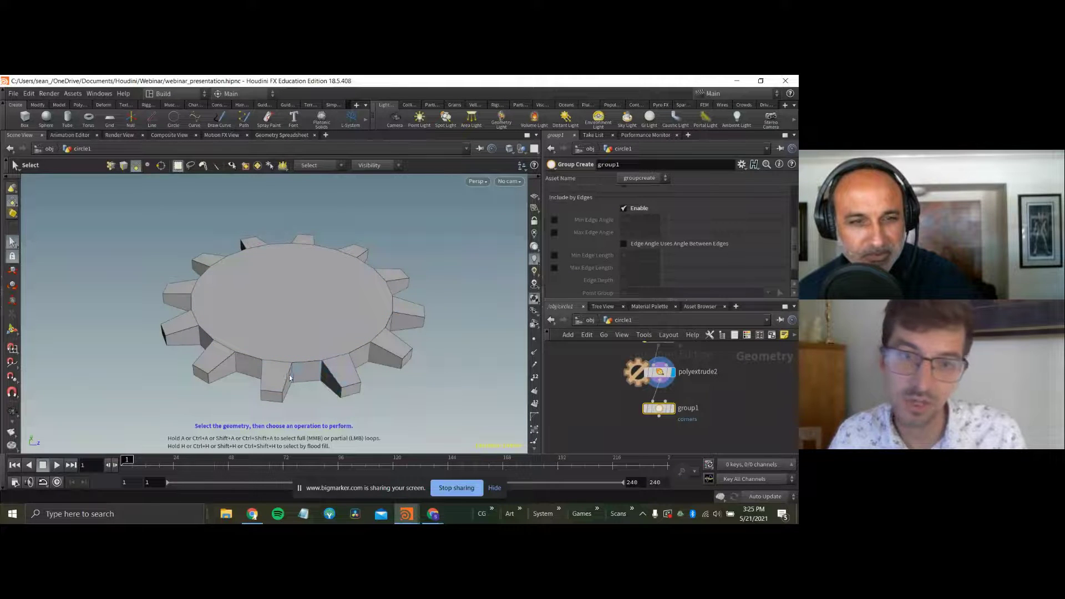
left_click(553, 220)
left_click(553, 232)
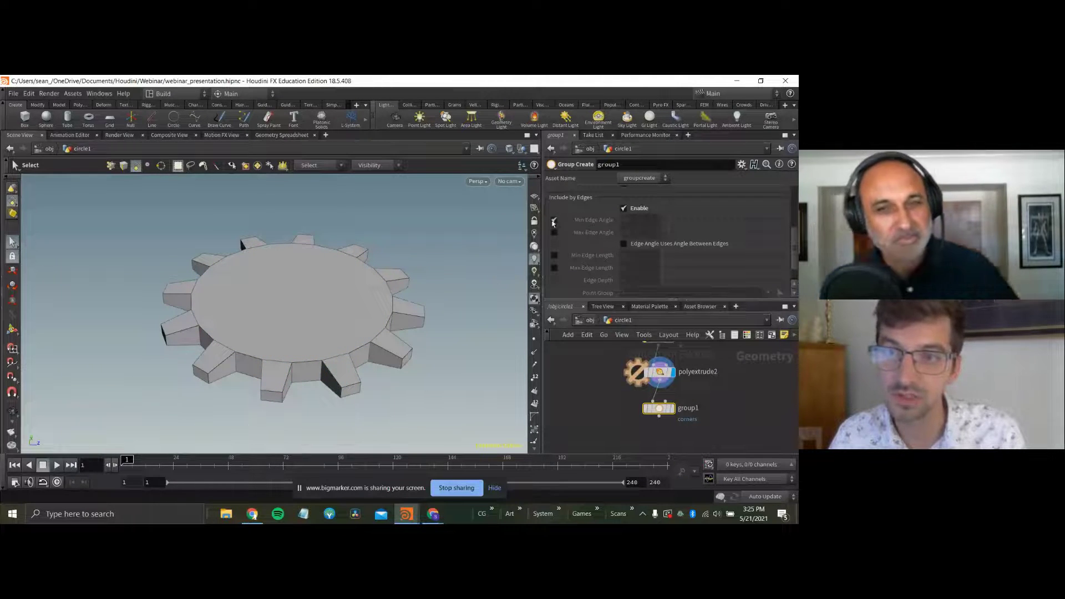
left_click(674, 409)
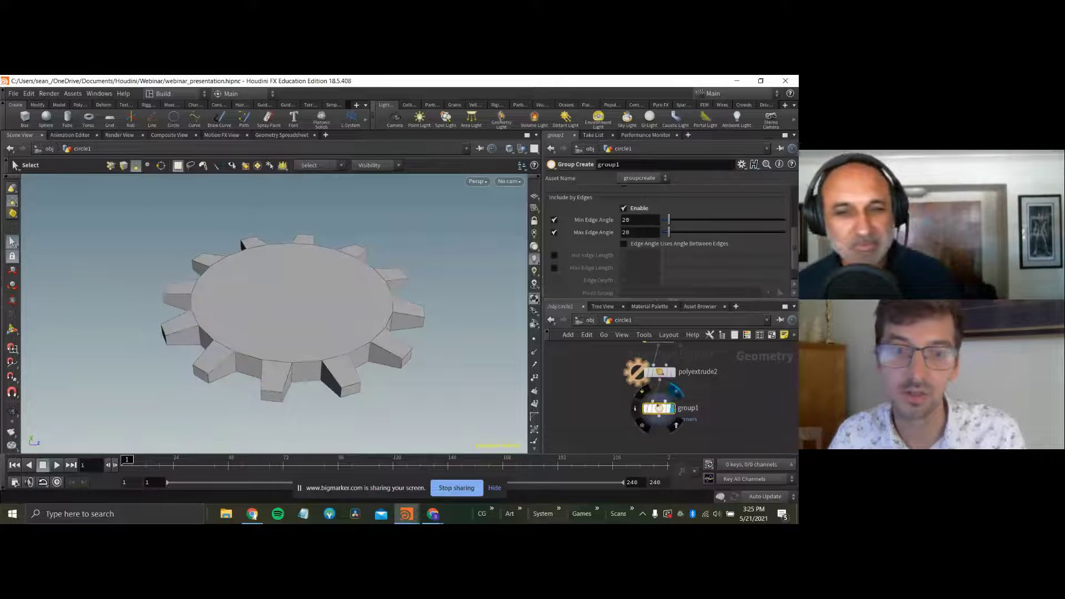
Set the corners group's maximum edge angle to 96 and minimum edge angle to 82, inspecting the highlighted edges.
left_click_drag(669, 232, 689, 233)
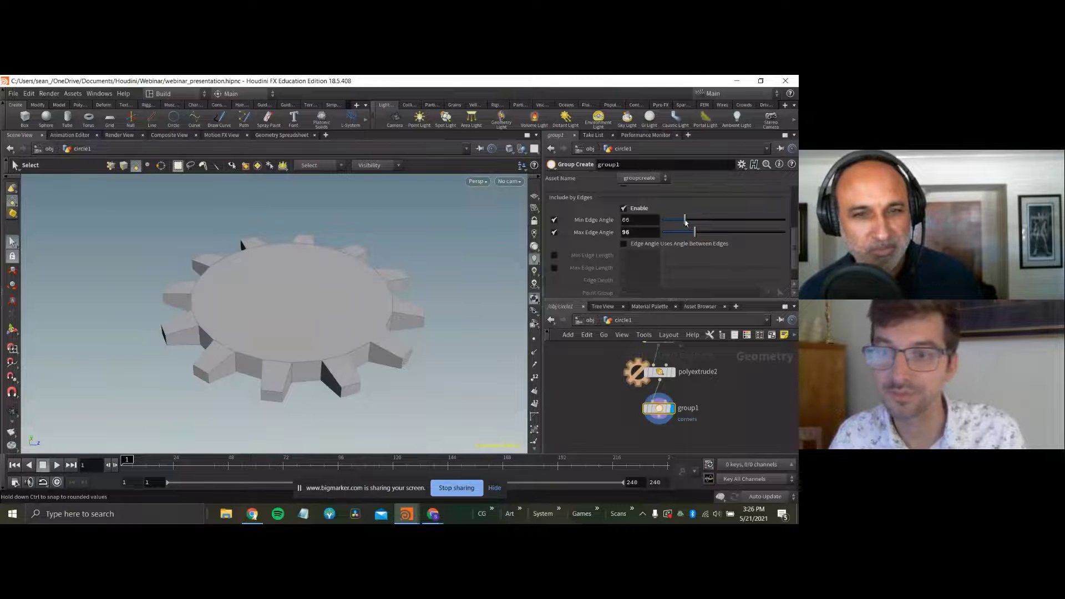
key("Return")
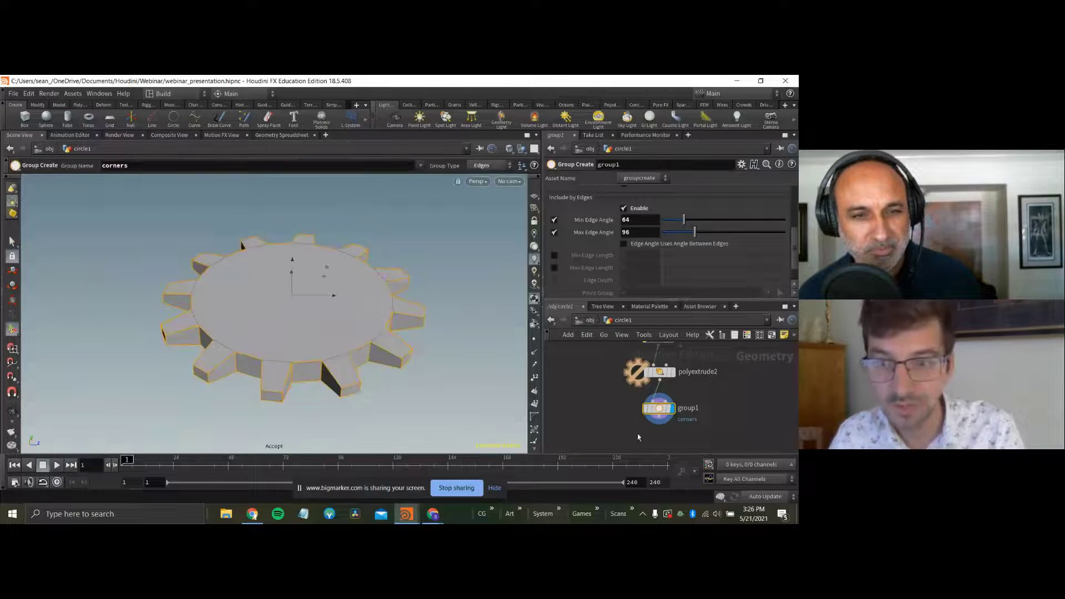
key("Escape")
left_click_drag(335, 345, 367, 294)
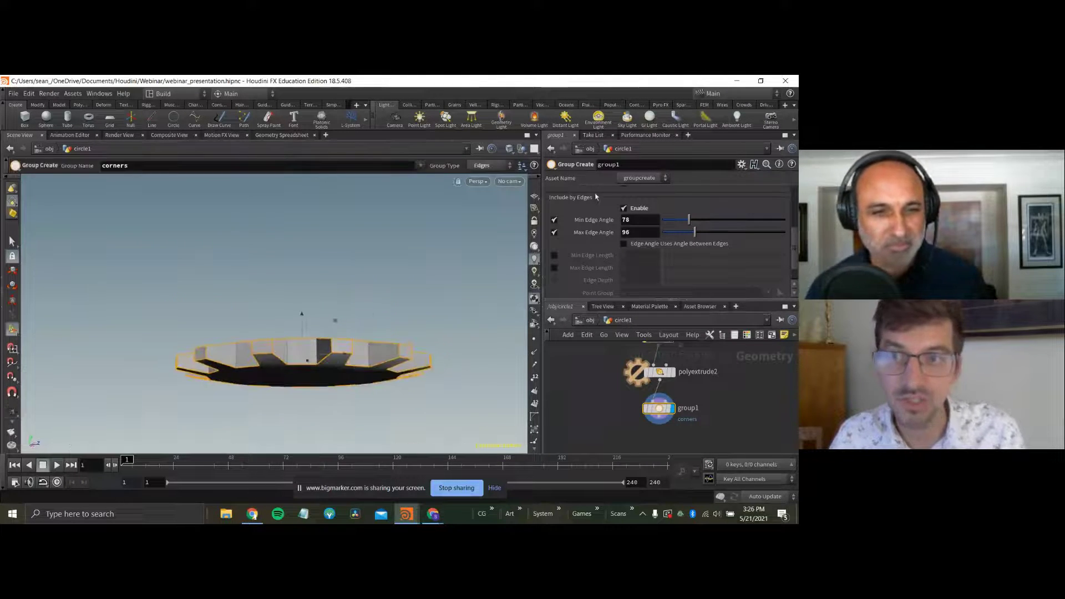
left_click_drag(682, 224, 689, 223)
left_click_drag(336, 293, 353, 370, "alt")
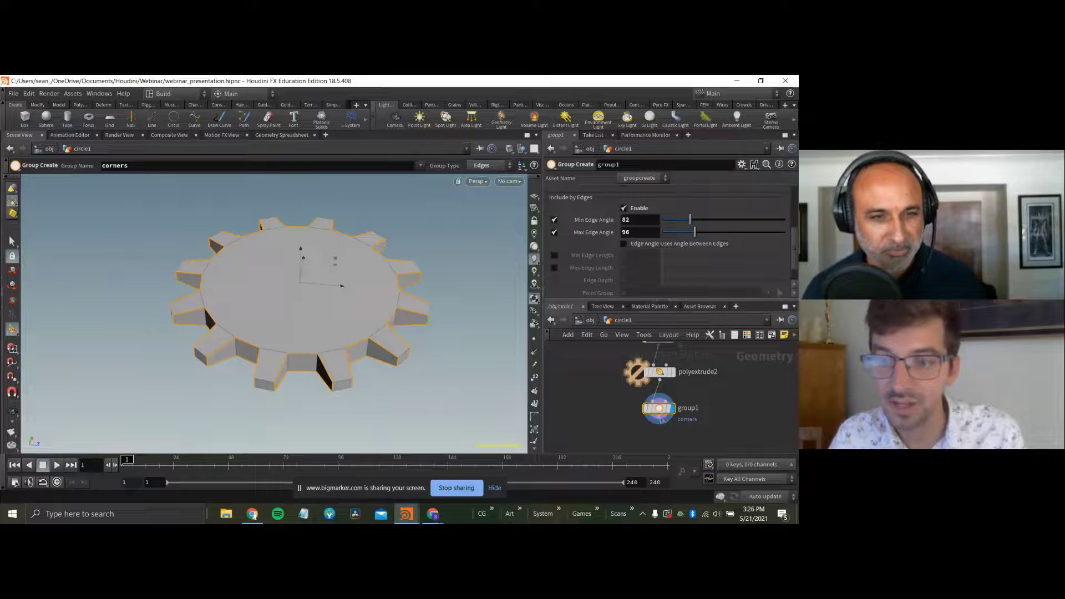
Add a PolyBevel node below the corners Group node and display it.
key("Tab")
mouse_move(674, 421)
type("polybevel")
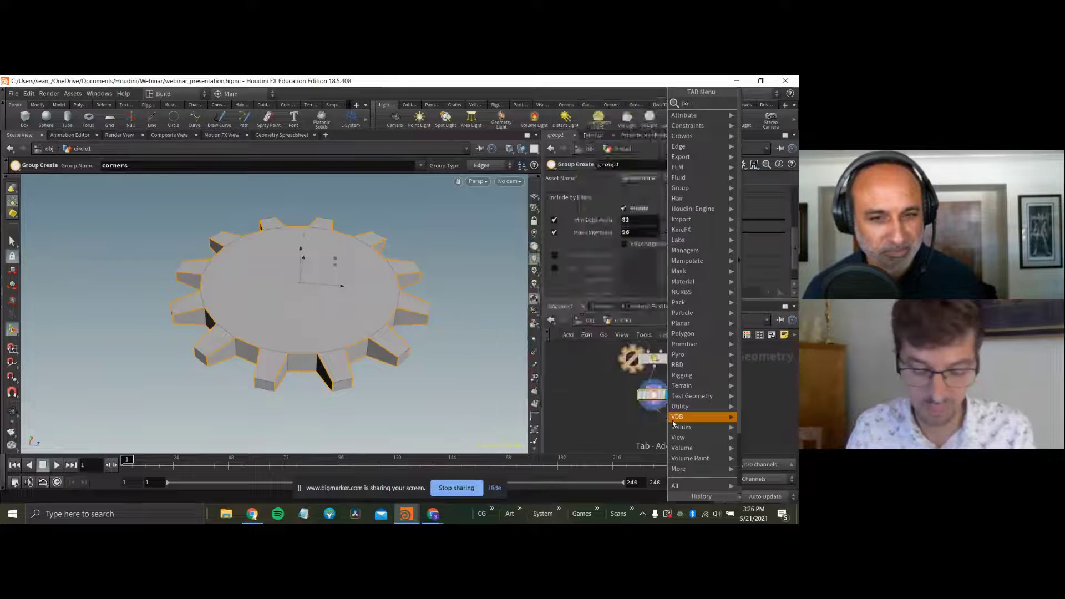
key("Return")
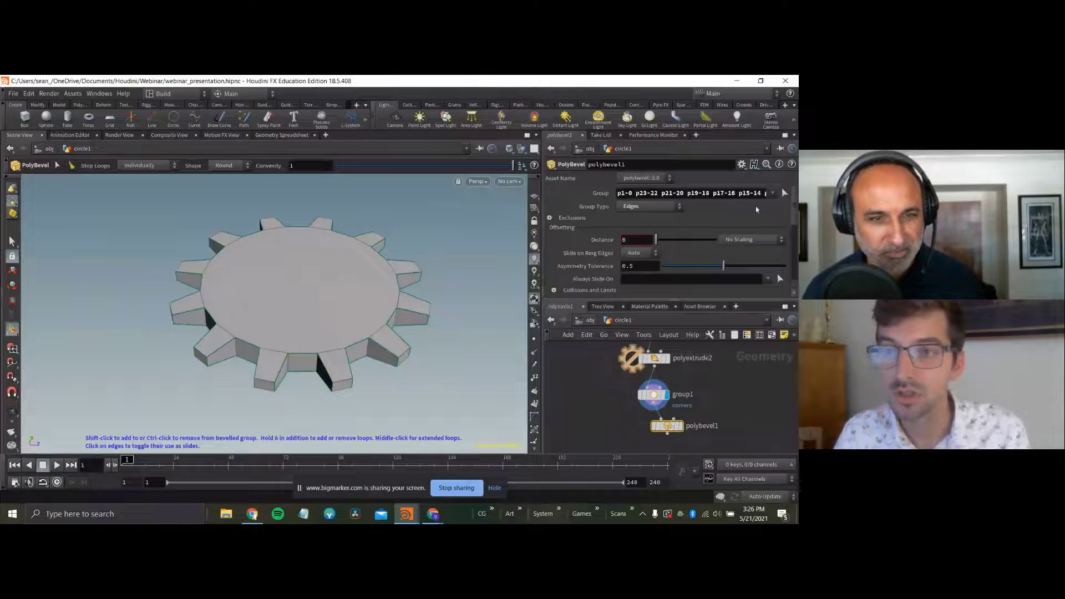
left_click(680, 426)
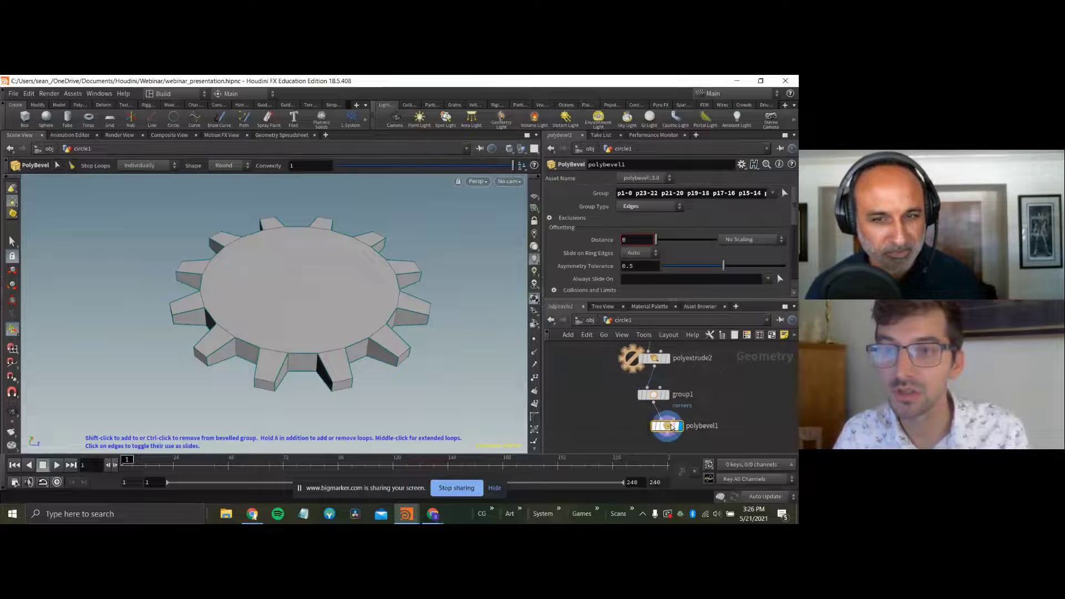
Set the PolyBevel node's group to corners and its distance to 0.021, inspecting the bevelled tooth edges.
left_click(724, 193)
type("corners")
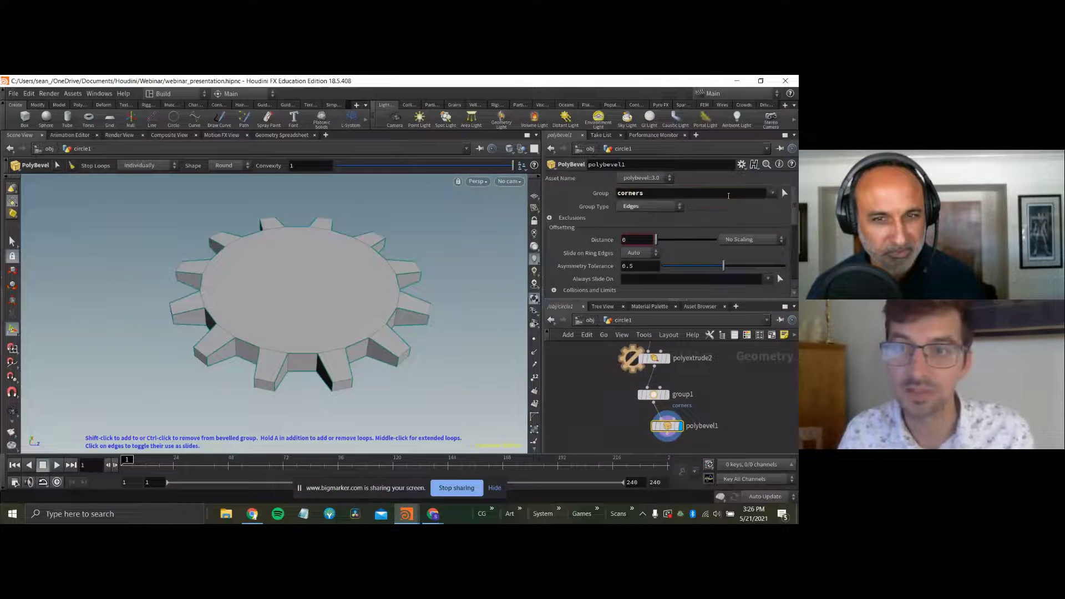
key("Return")
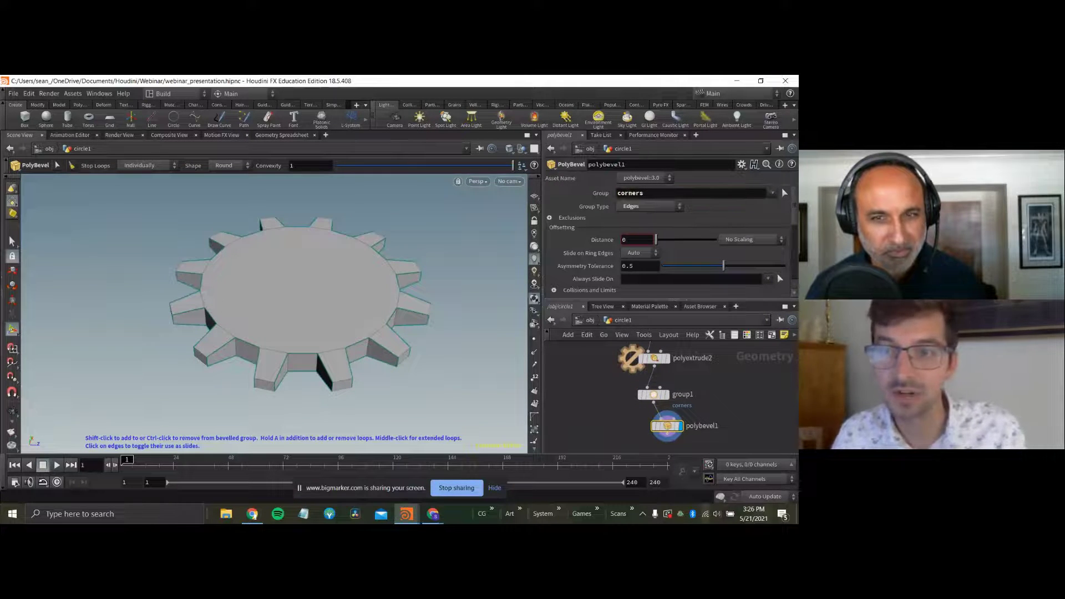
mouse_move(656, 239)
left_mouse_down()
mouse_move(668, 238)
mouse_move(657, 239)
left_mouse_up()
key("Escape")
left_click_drag(399, 276, 269, 241)
key("Return")
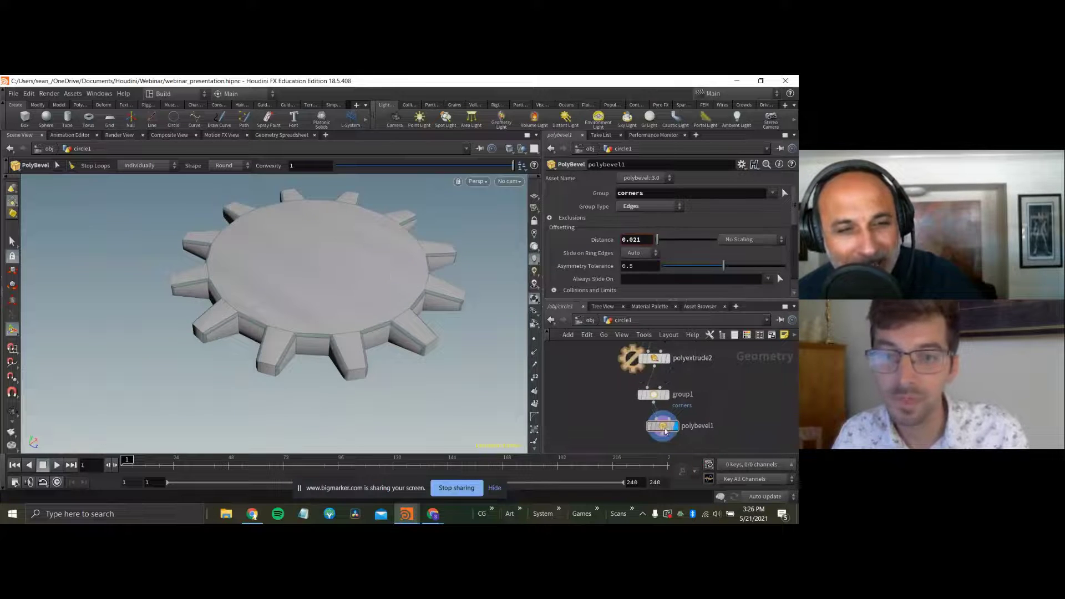
key("Escape")
left_click_drag(526, 390, 290, 244)
key("Return")
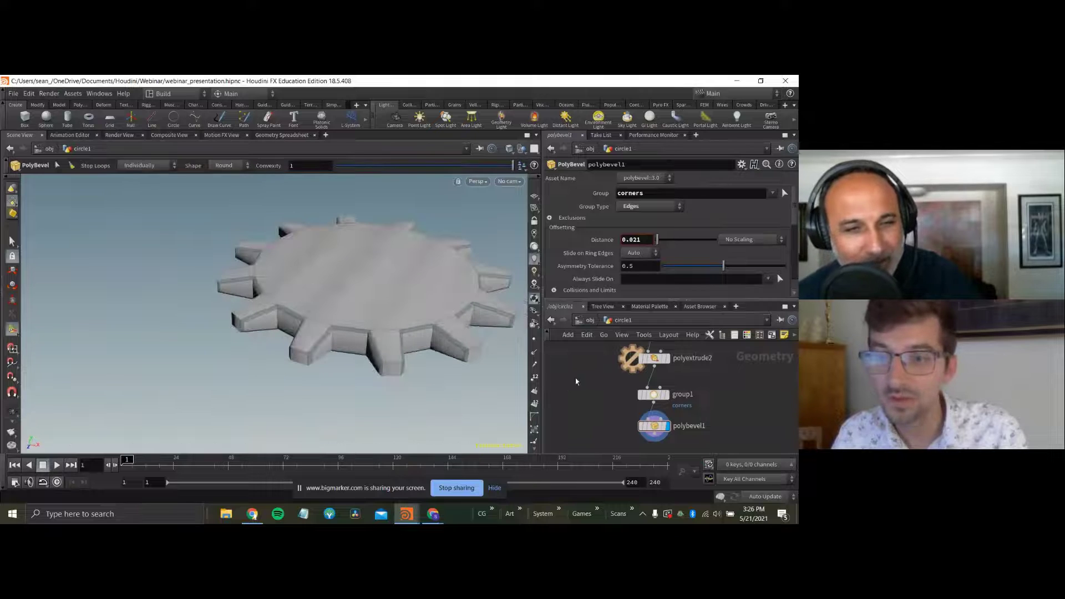
Set the base circle's divisions to 23 and slightly reduce its uniform scale.
scroll(575, 382, "down", 4)
left_click(645, 379)
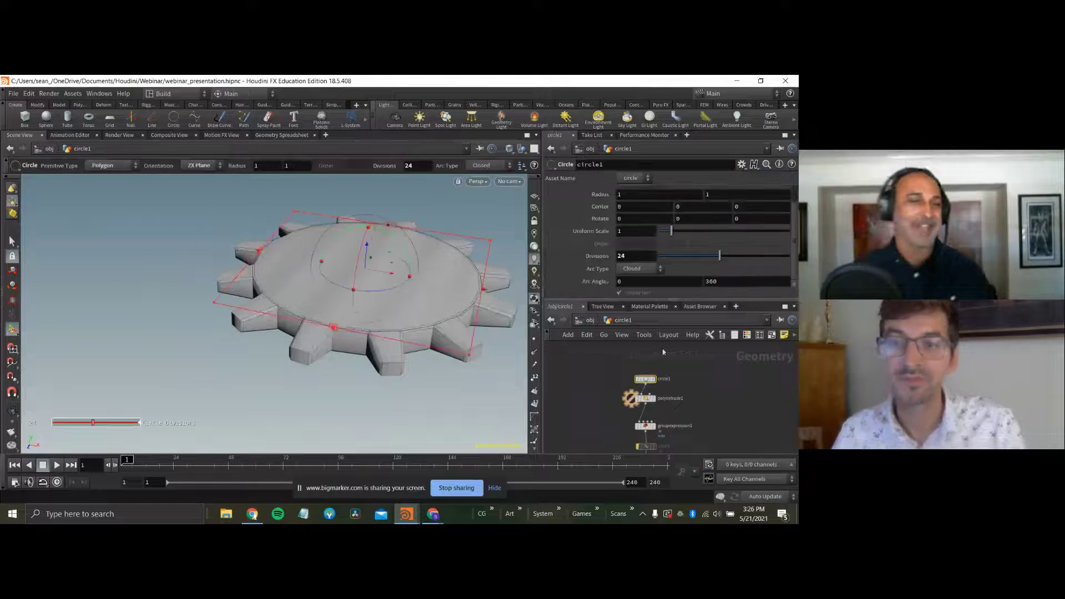
left_click_drag(689, 256, 716, 256)
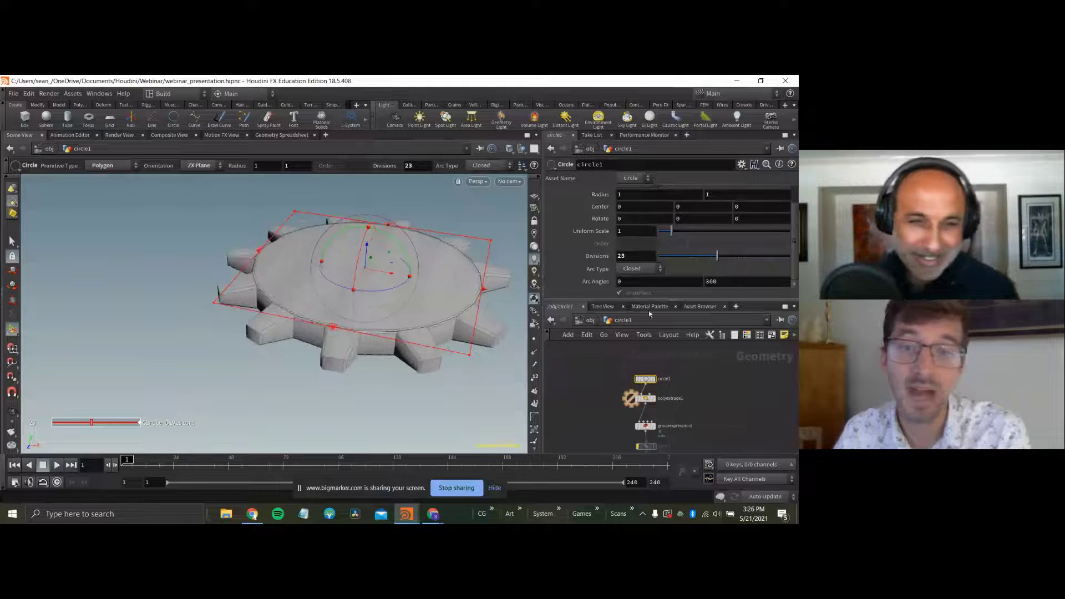
scroll(655, 228, "up", 1)
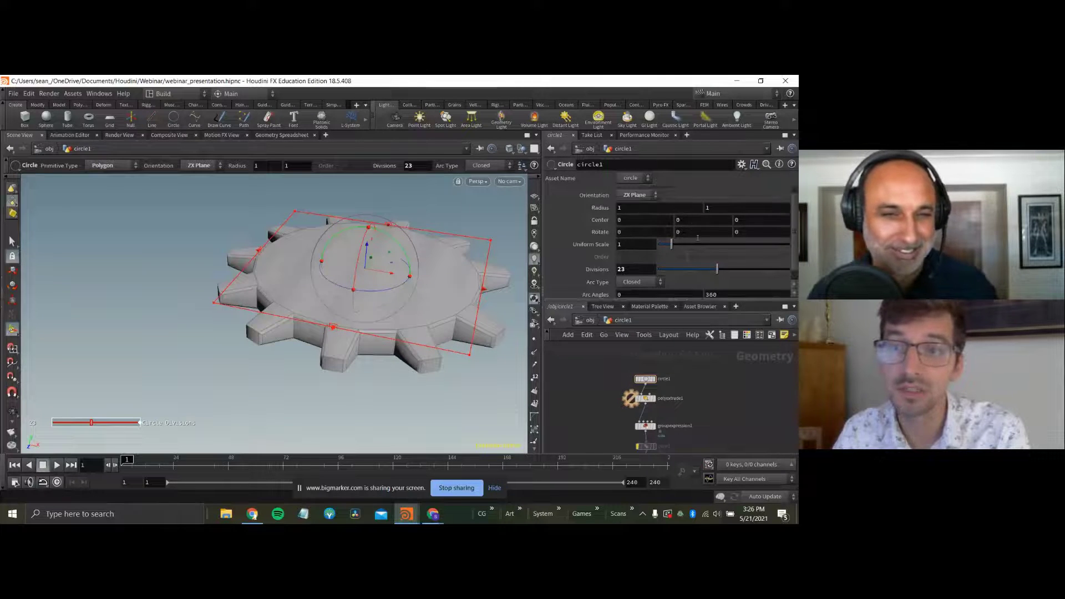
left_click_drag(672, 245, 670, 245)
Lengthen the gear teeth by setting the second PolyExtrude node's distance to 0.382.
middle_click_drag(706, 390, 693, 339)
left_click(628, 421)
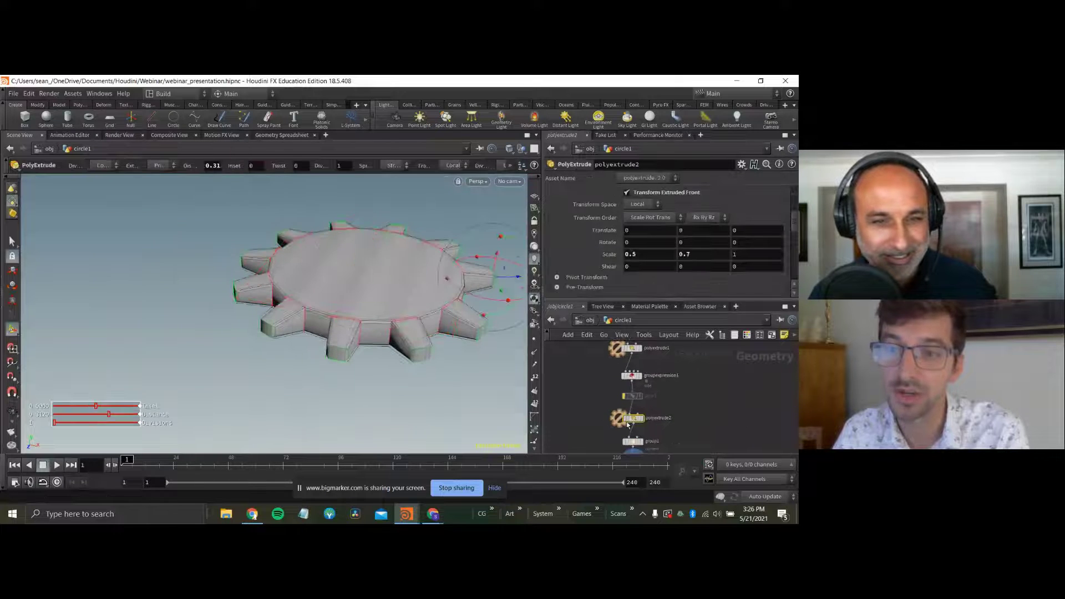
scroll(706, 244, "down", 2)
scroll(703, 407, "down", 2)
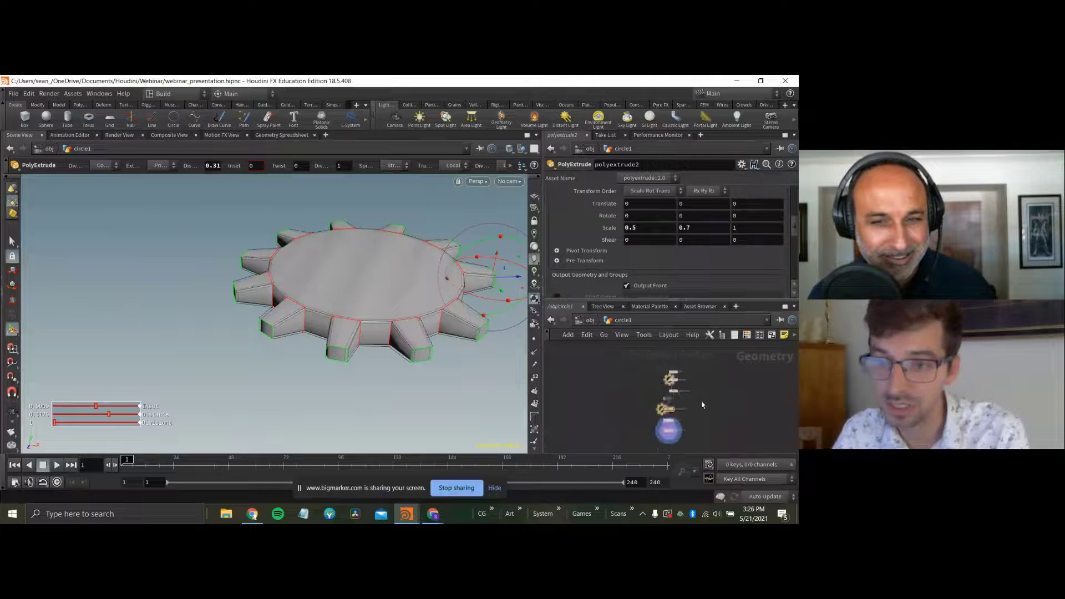
middle_click_drag(703, 406, 701, 377)
left_click(641, 423)
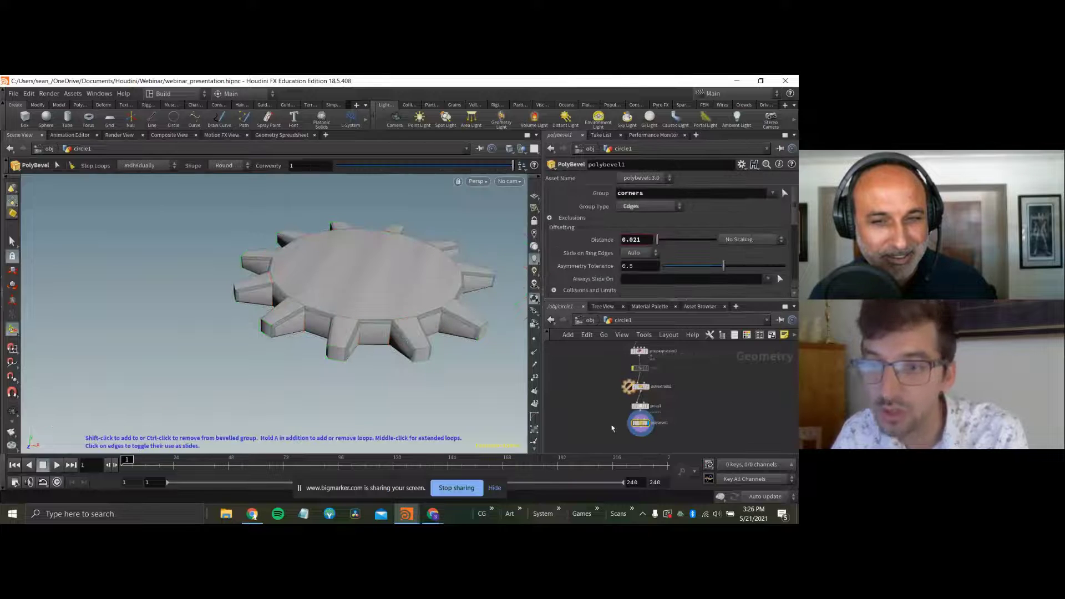
middle_click_drag(626, 390, 632, 409)
scroll(621, 403, "up", 1)
left_click(643, 405)
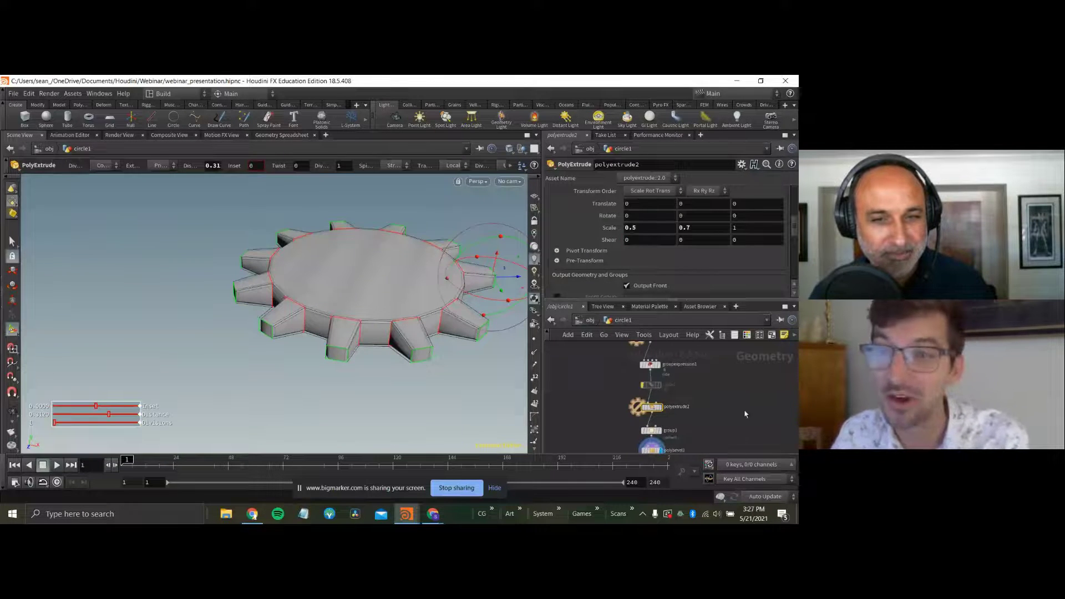
scroll(693, 233, "up", 5)
mouse_move(738, 217)
left_mouse_down()
mouse_move(782, 219)
mouse_move(749, 220)
left_mouse_up()
scroll(659, 395, "down", 3)
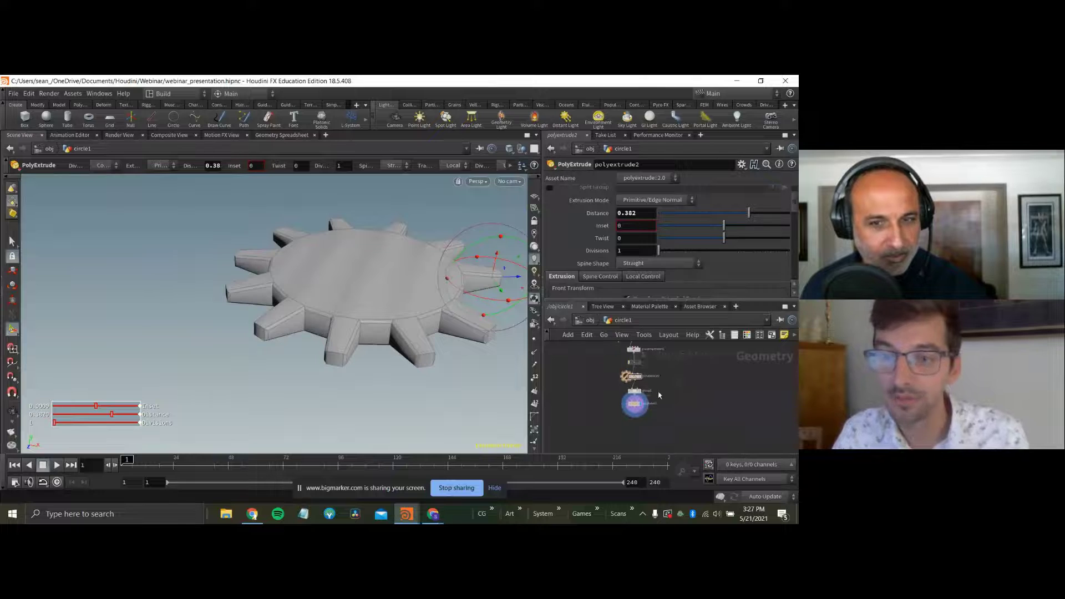
Add a Tube node beside the gear's node chain.
key("Escape")
scroll(682, 398, "up", 4)
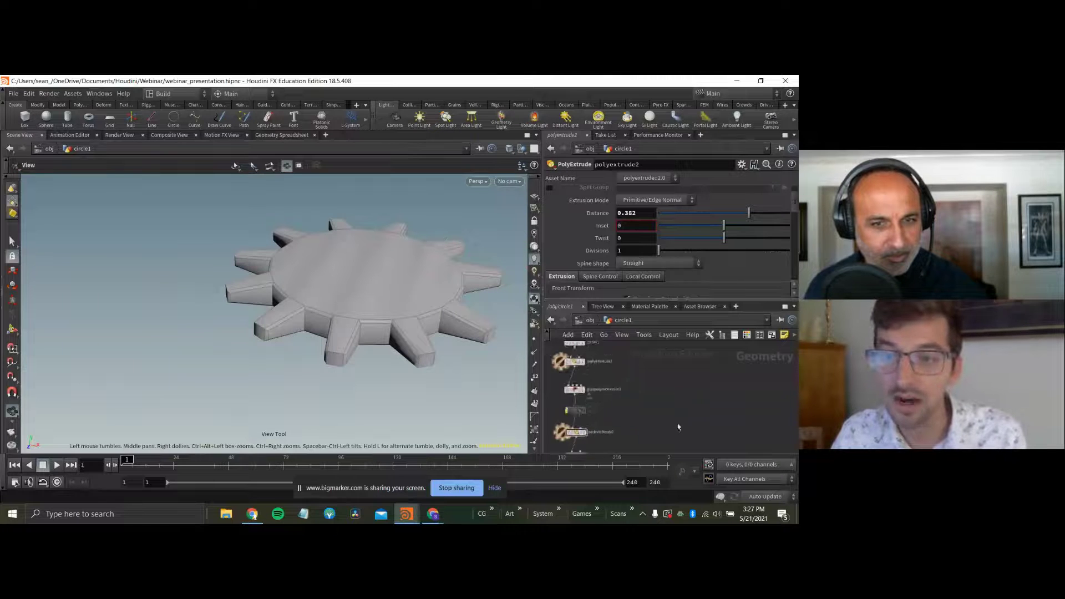
key("Tab")
type("tube")
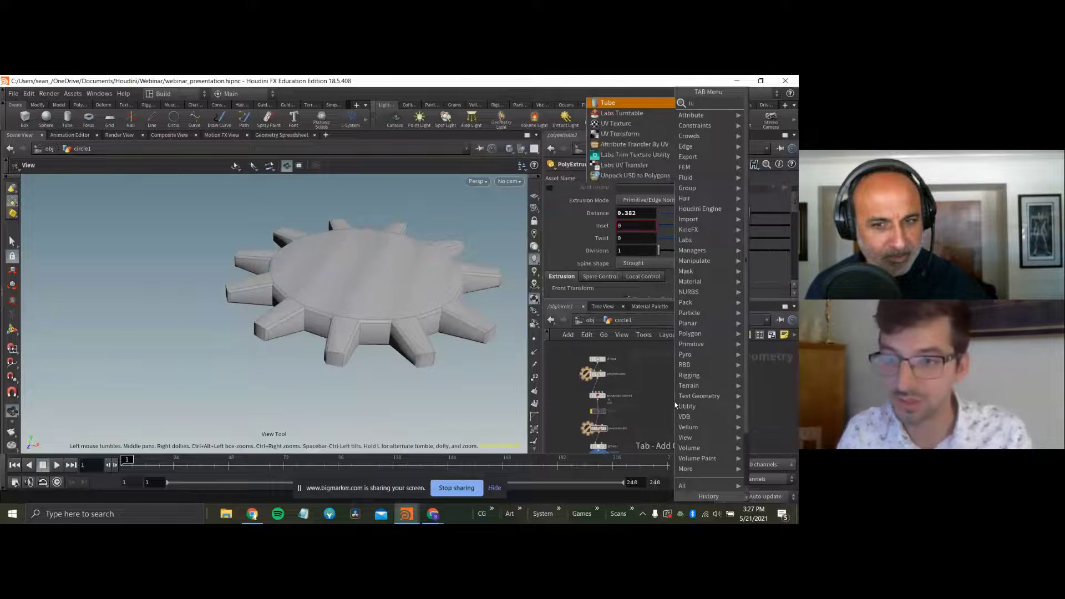
key("Return")
left_click(674, 401)
Set the tube's primitive type to Polygon, enable its end caps and set its height to 10.7.
left_click(634, 192)
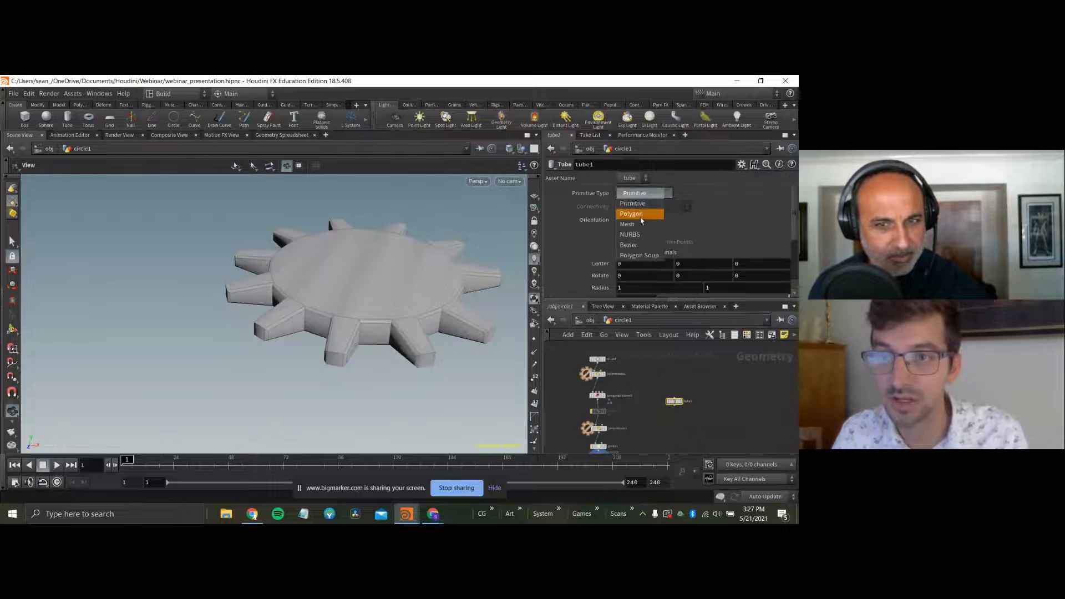
left_click(638, 212)
scroll(626, 233, "down", 1)
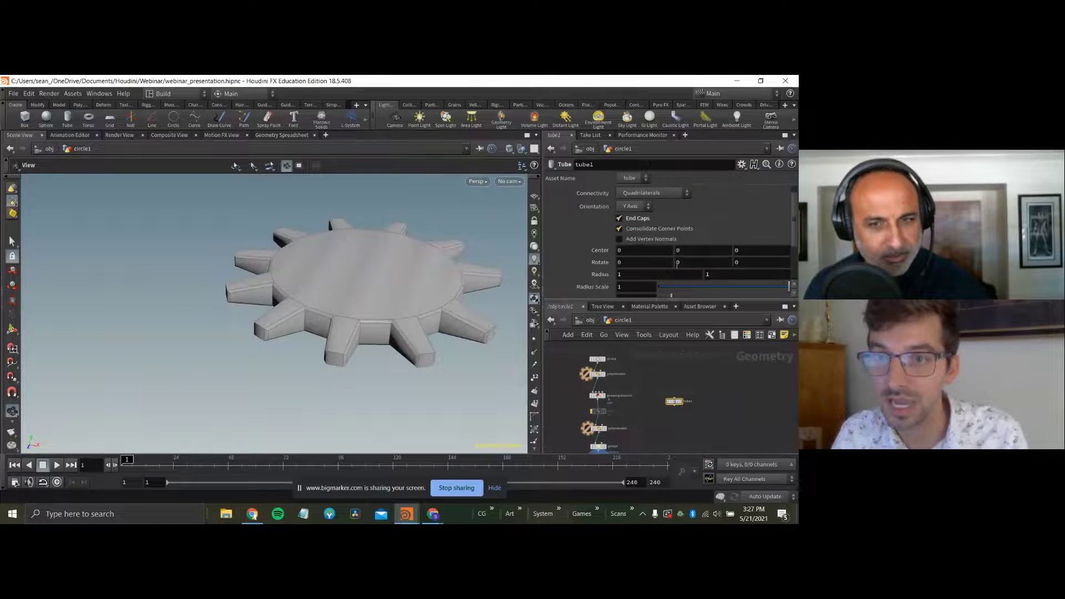
scroll(677, 263, "down", 2)
middle_click_drag(636, 275, 713, 276)
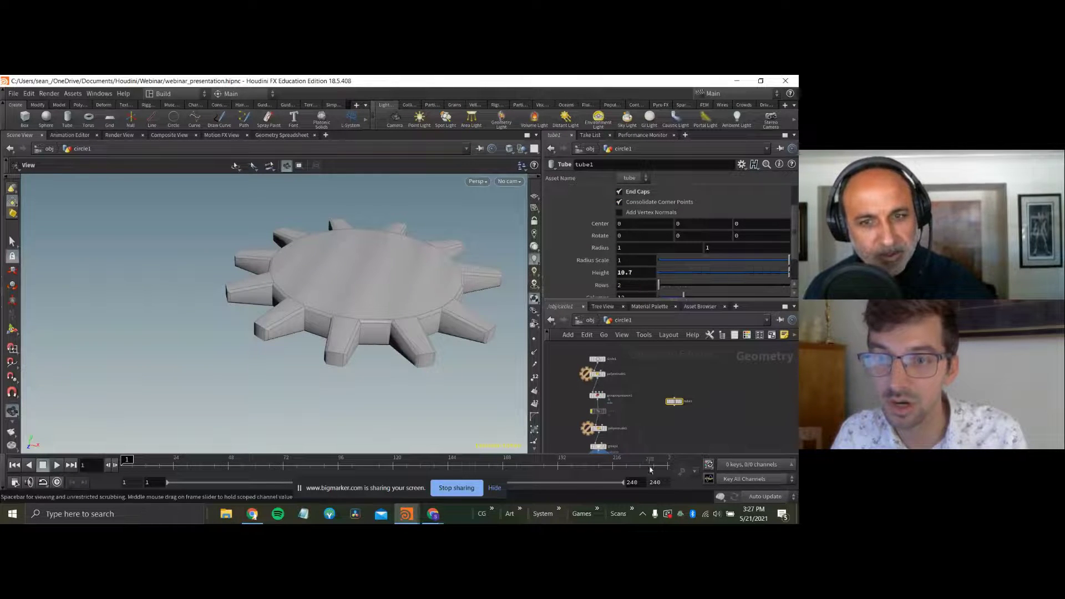
Add a Boolean node that subtracts the tube from the bevelled gear, wire both inputs and display it.
middle_click_drag(663, 447, 671, 389)
key("Tab")
type("boo")
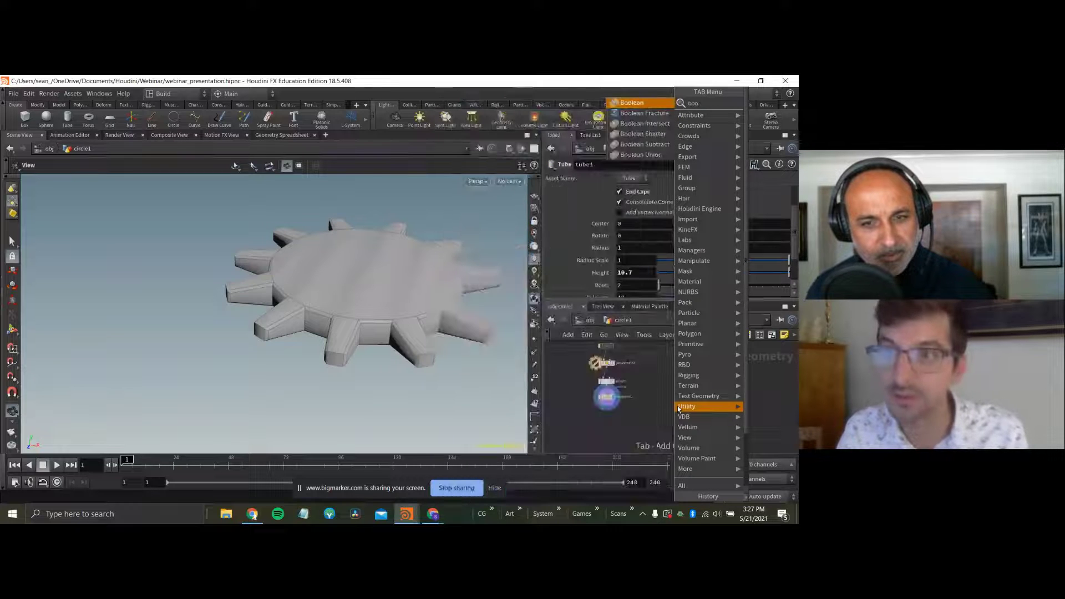
key("Return")
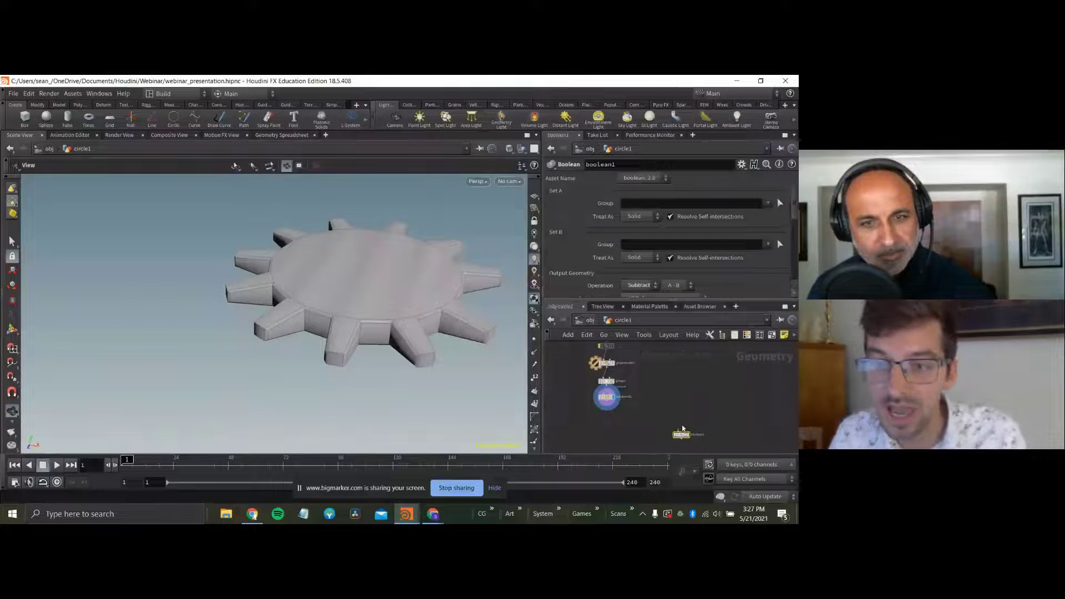
left_click(681, 430)
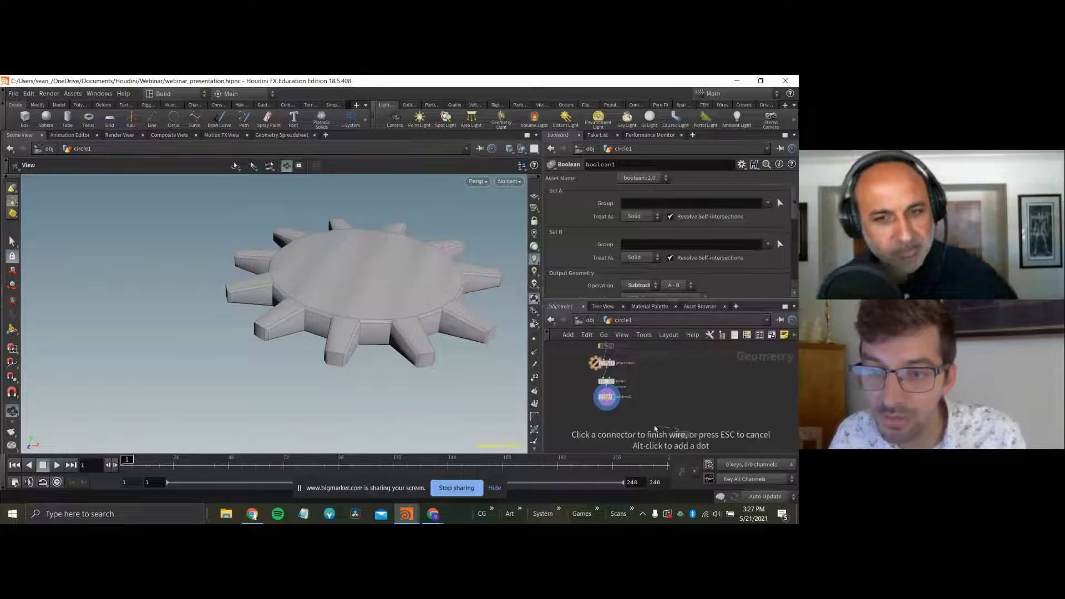
mouse_move(684, 403)
middle_mouse_down()
mouse_move(688, 420)
mouse_move(711, 362)
mouse_move(700, 395)
middle_mouse_up()
left_click(684, 413)
left_click(690, 443)
Shrink the gear's centre hole by setting the tube's radius scale to 0.452, inspecting the result from several angles.
left_click(686, 366)
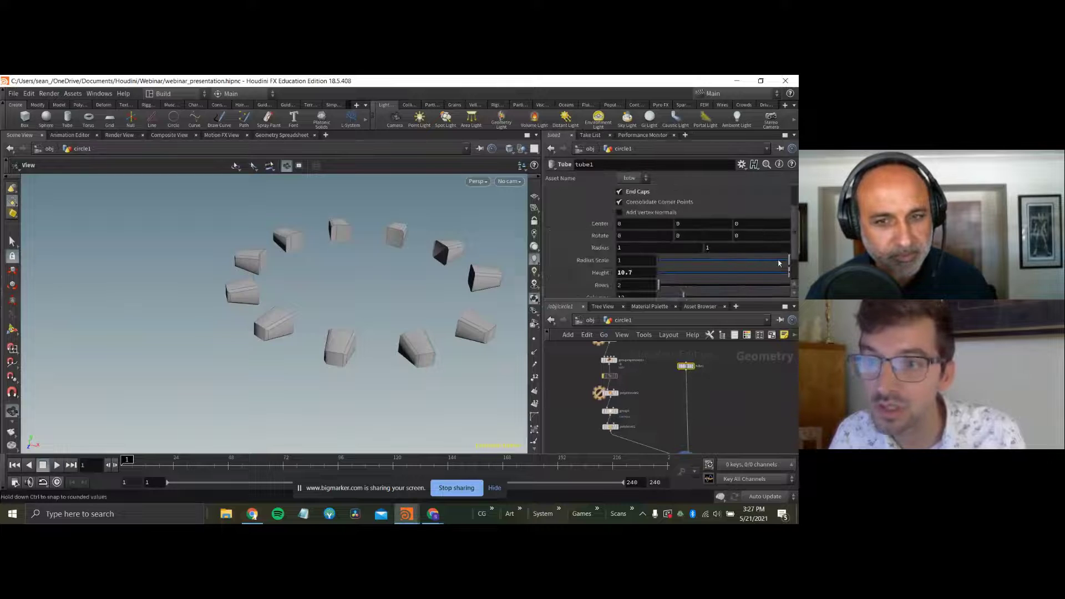
left_click_drag(779, 263, 717, 263)
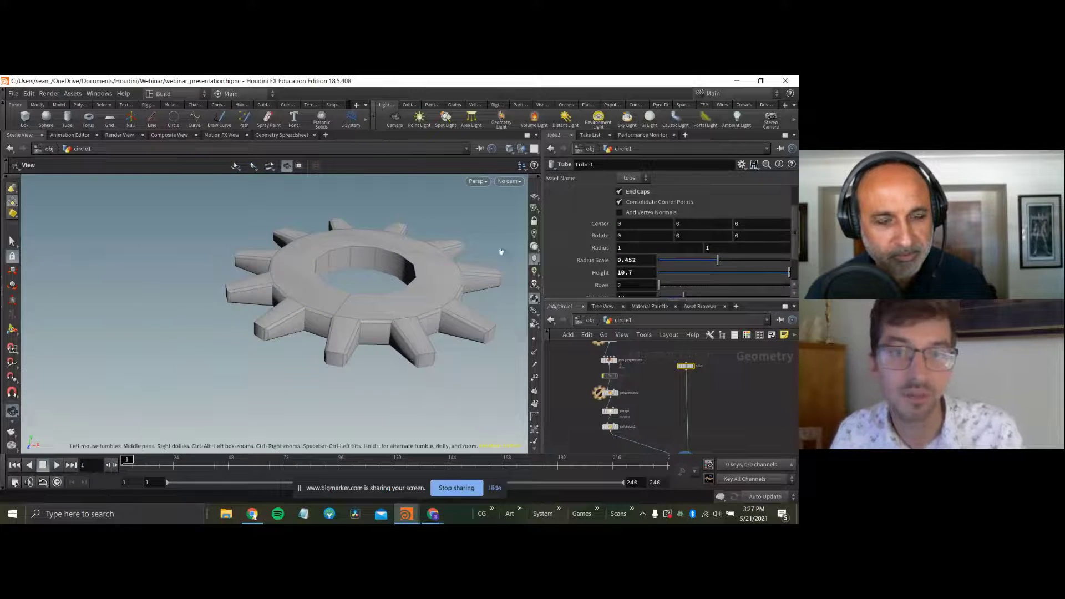
left_click_drag(391, 261, 389, 203)
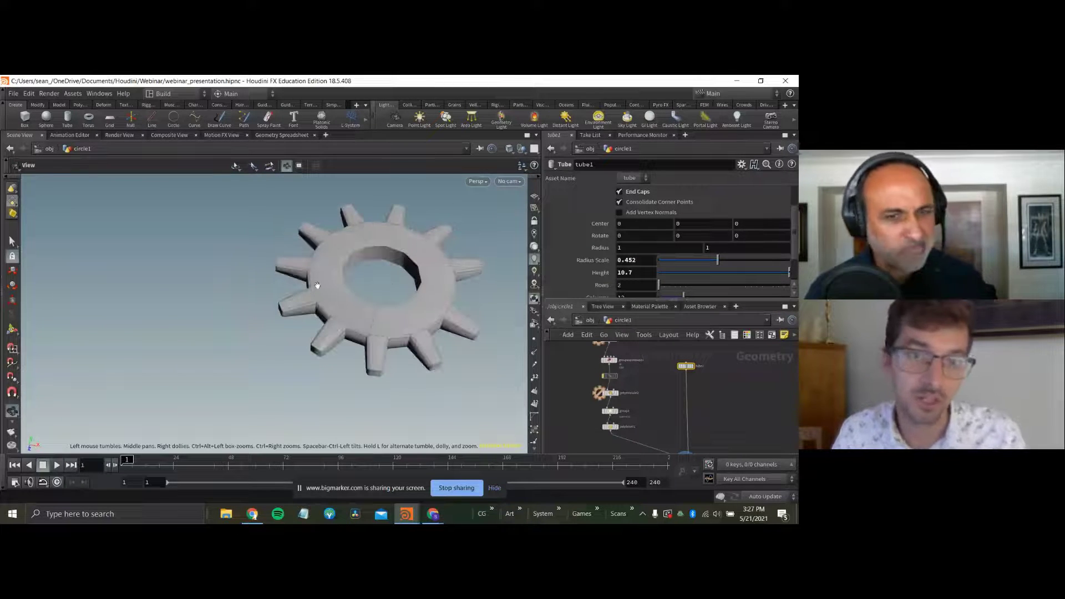
left_click_drag(431, 259, 373, 207)
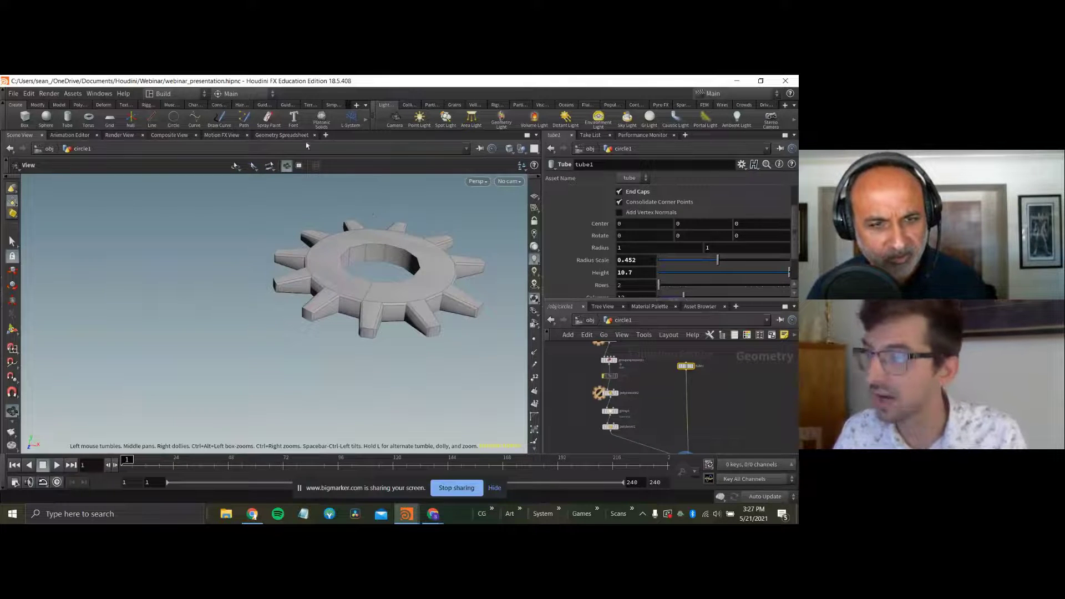
Duplicate the corners Group and PolyBevel nodes, connect the copies below the Boolean node and display the copied PolyBevel.
middle_click_drag(757, 431, 738, 362)
scroll(663, 418, "up", 3)
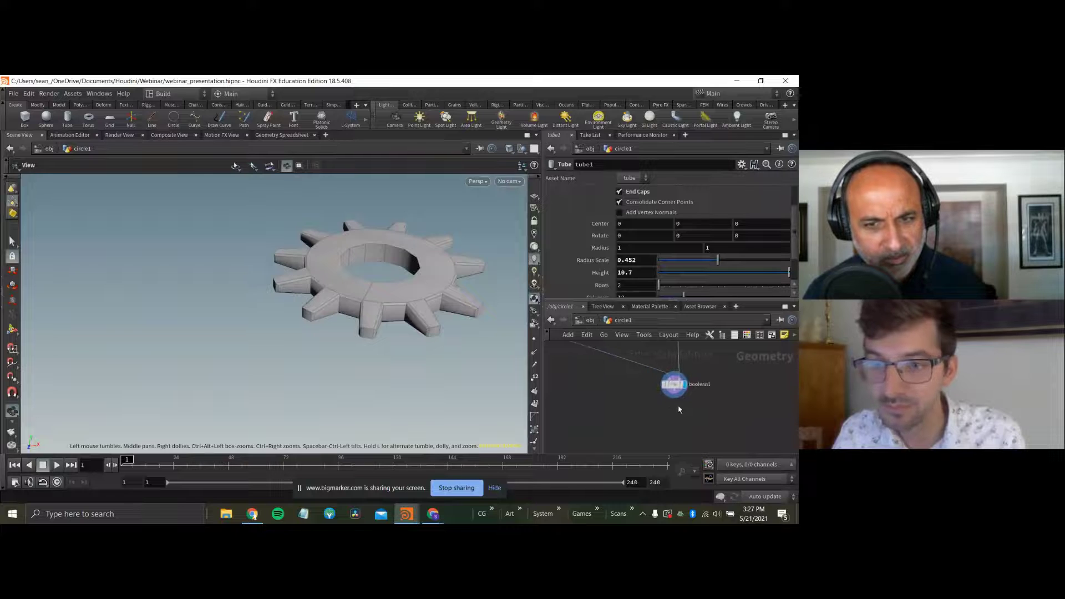
scroll(766, 409, "down", 3)
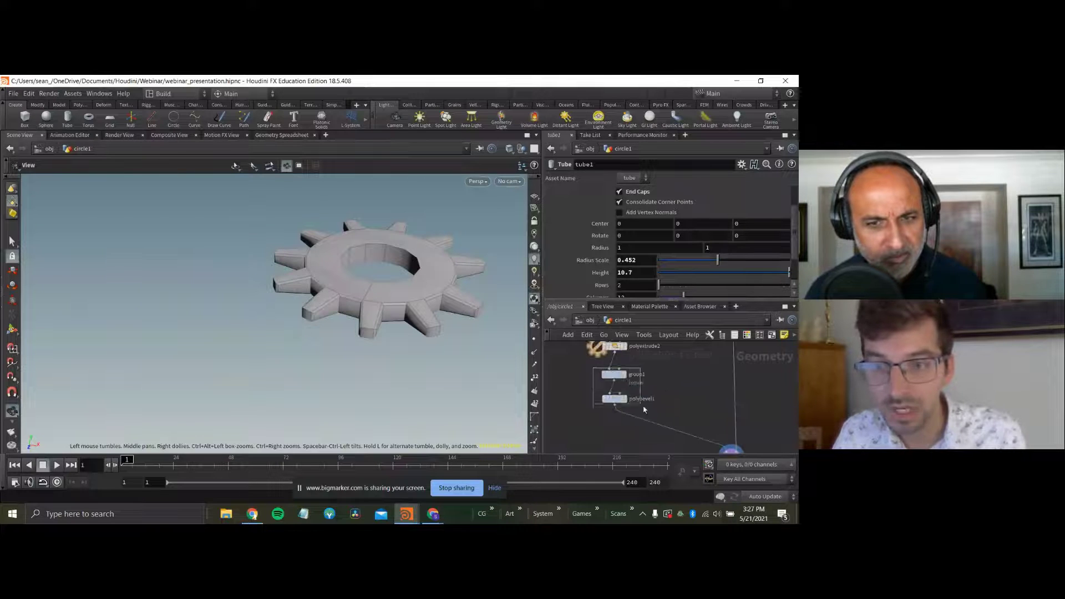
left_click_drag(644, 409, 650, 411)
key("ctrl+c")
middle_click_drag(727, 433, 685, 361)
key("ctrl+v")
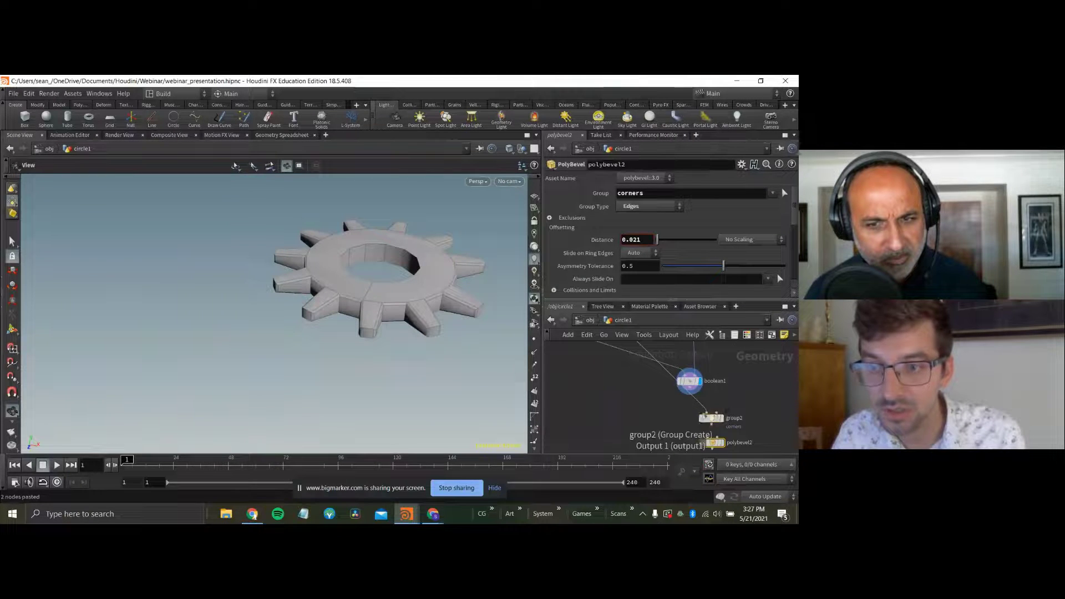
scroll(712, 425, "up", 1)
middle_click_drag(712, 425, 702, 406)
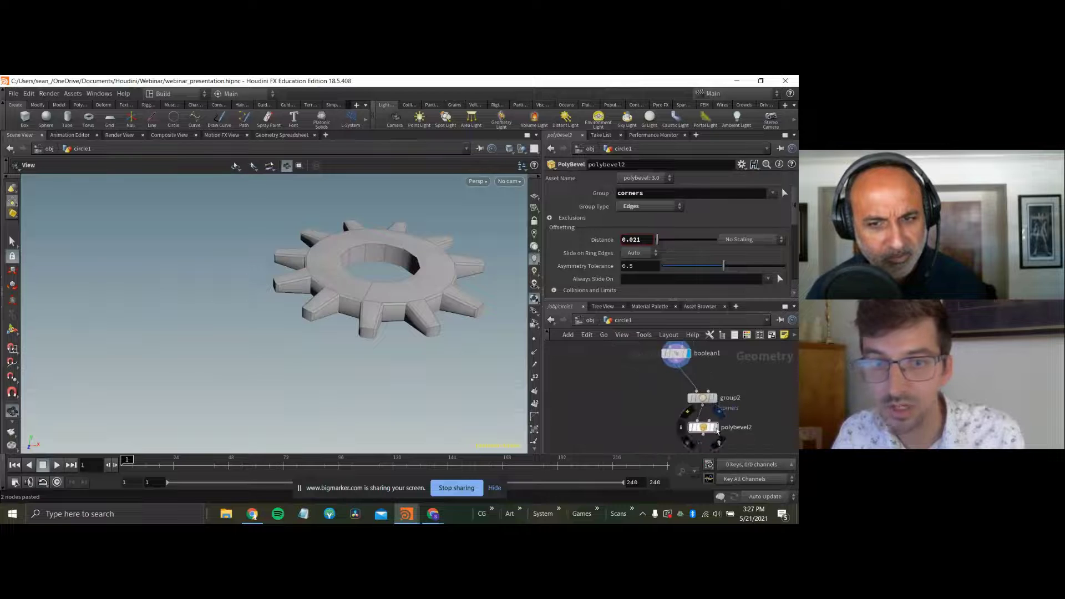
left_click(717, 429)
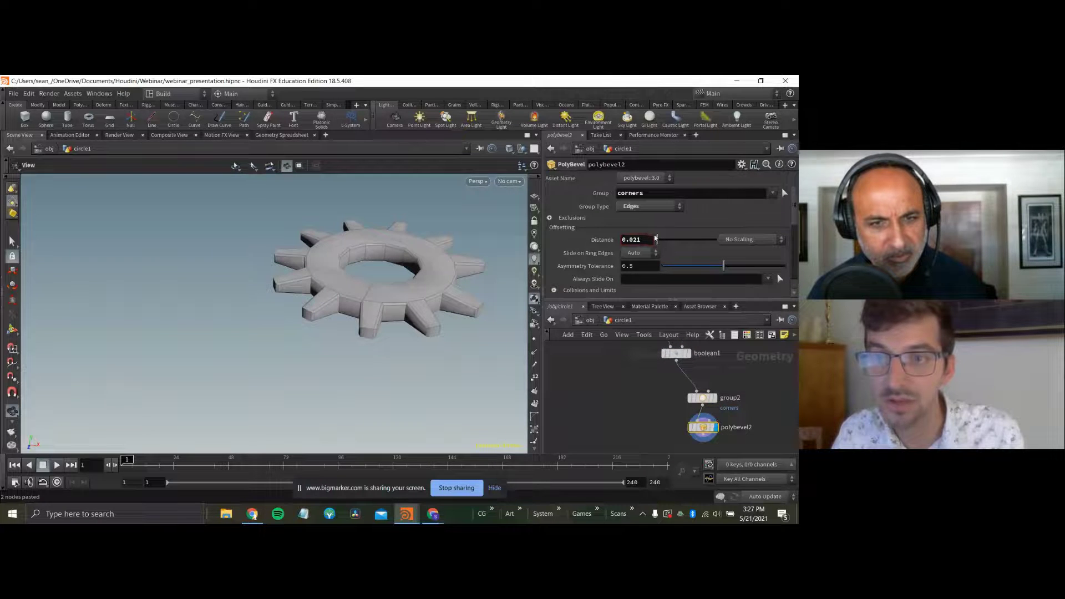
Set the copied PolyBevel's fillet divisions to 5 and inspect the rounded edges of the gear.
scroll(659, 256, "down", 3)
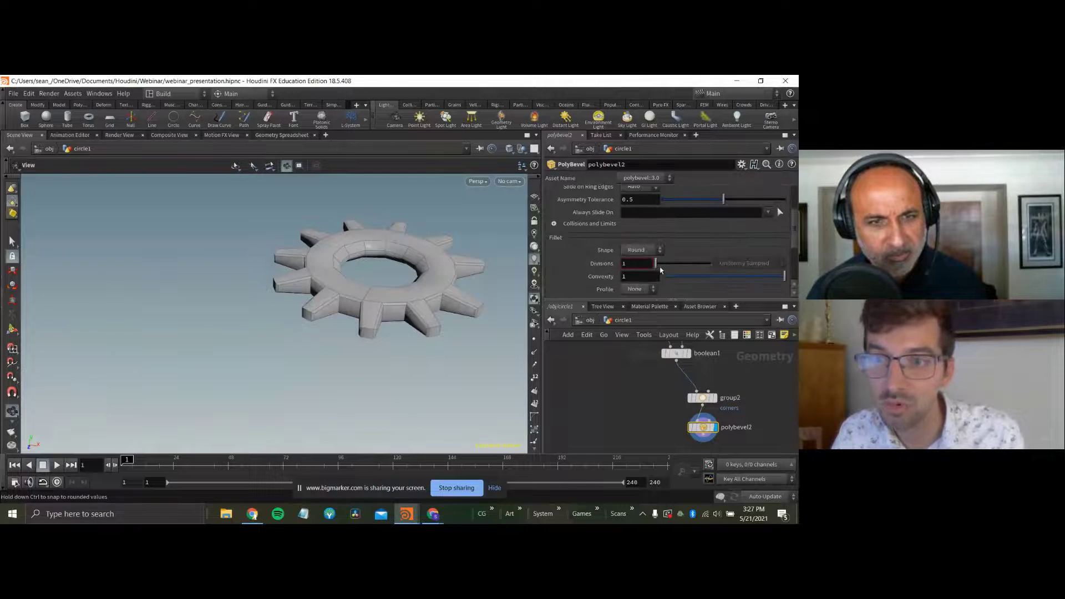
left_click_drag(660, 270, 668, 268)
left_click_drag(345, 276, 332, 307)
middle_click_drag(335, 274, 335, 318)
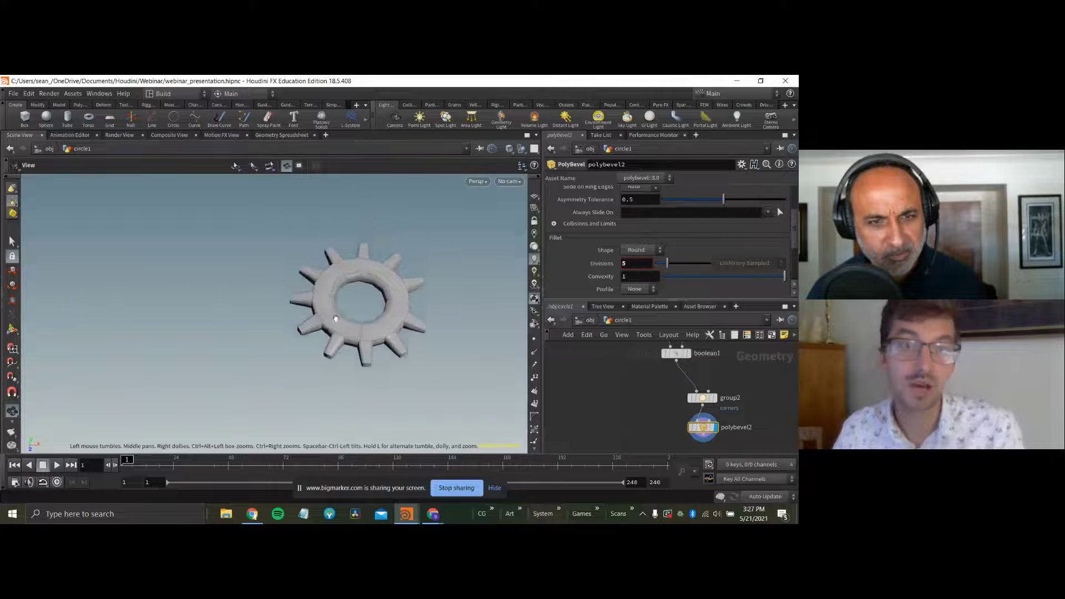
left_click_drag(335, 318, 219, 327)
Add an unconnected Null node in an empty area beside the gear's node network.
middle_click_drag(597, 344, 613, 388, "alt")
right_click_drag(614, 387, 577, 391, "alt")
middle_click_drag(577, 391, 631, 436, "alt")
right_click_drag(631, 436, 587, 424, "alt")
middle_click_drag(587, 423, 589, 401, "alt")
right_click_drag(589, 398, 622, 404, "alt")
key("Tab")
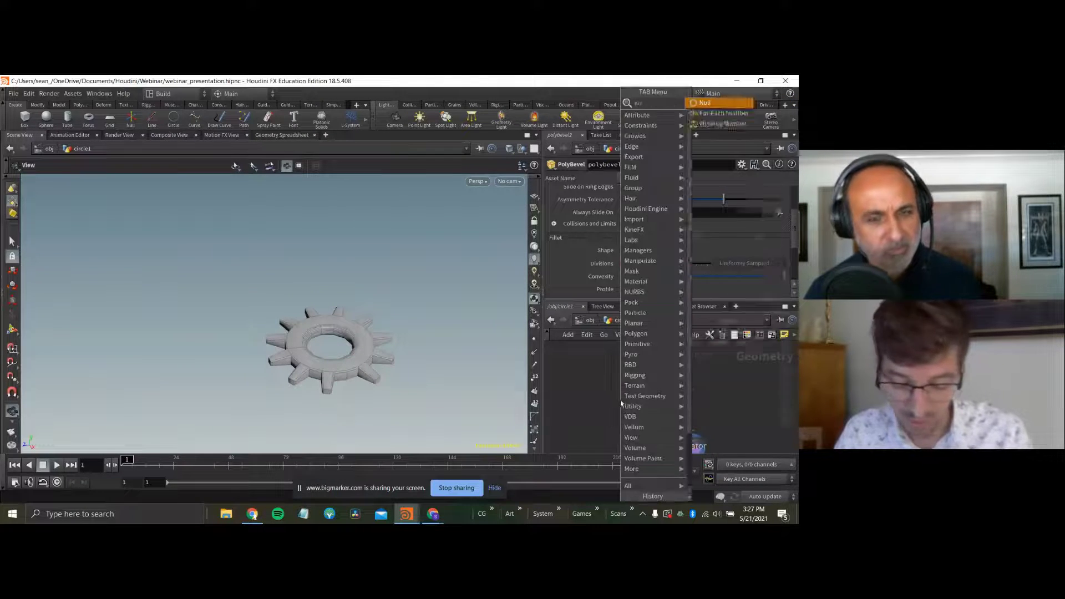
type("null")
key("Return")
left_click(619, 404)
right_click(618, 404)
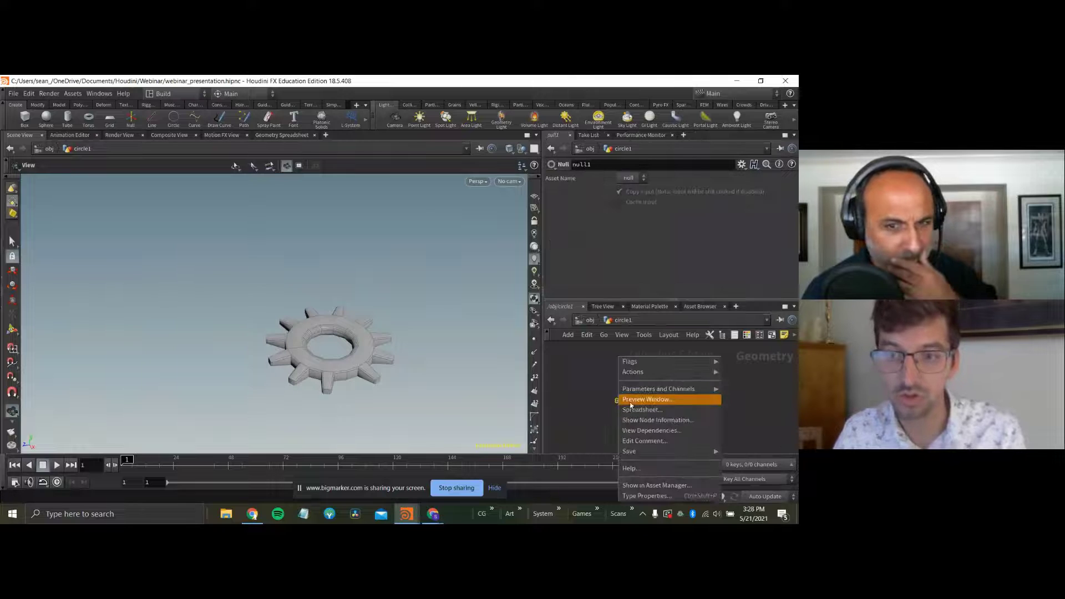
left_click(567, 400)
right_click_drag(571, 401, 634, 404)
middle_click_drag(634, 404, 613, 406)
right_click_drag(612, 406, 648, 404)
left_click_drag(643, 386, 592, 343)
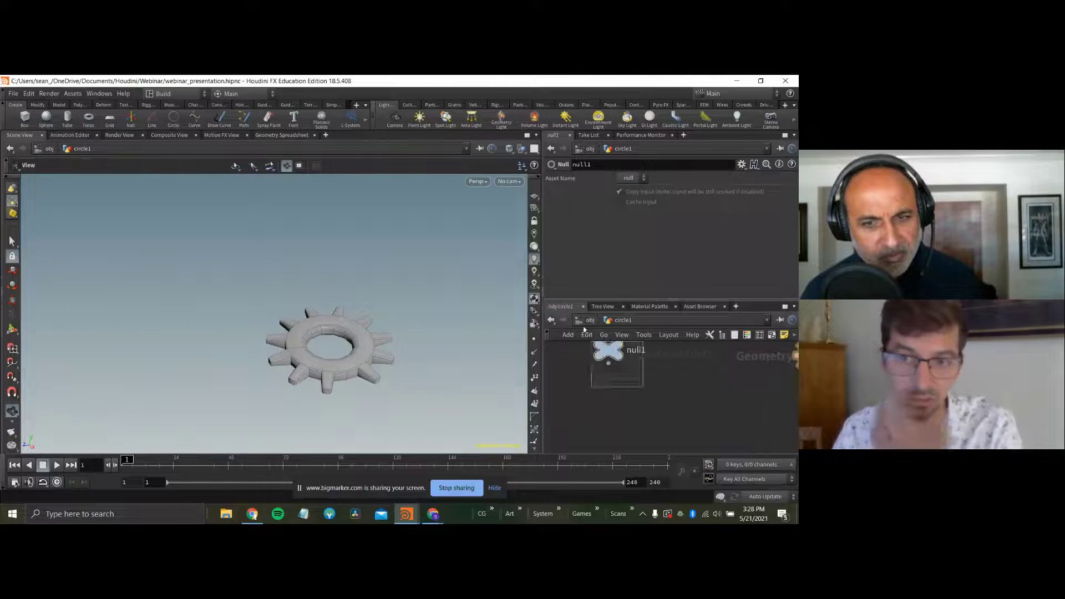
middle_click(609, 353)
middle_click_drag(628, 411, 649, 439)
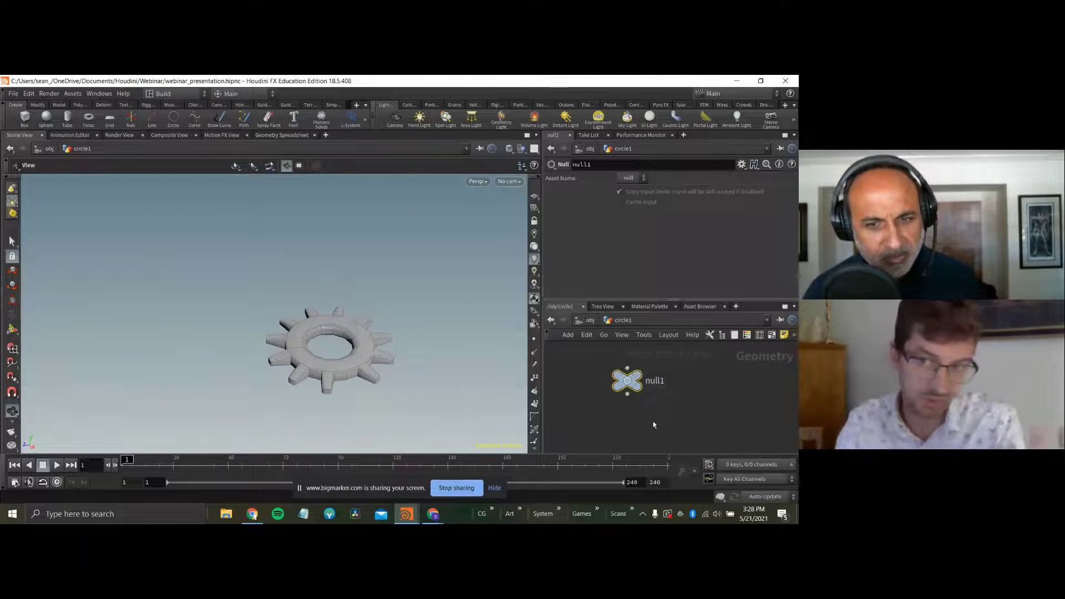
Open the Null node's parameter interface and make its default Copy Input and Cache Input parameters invisible.
left_click(741, 164)
left_click(671, 182)
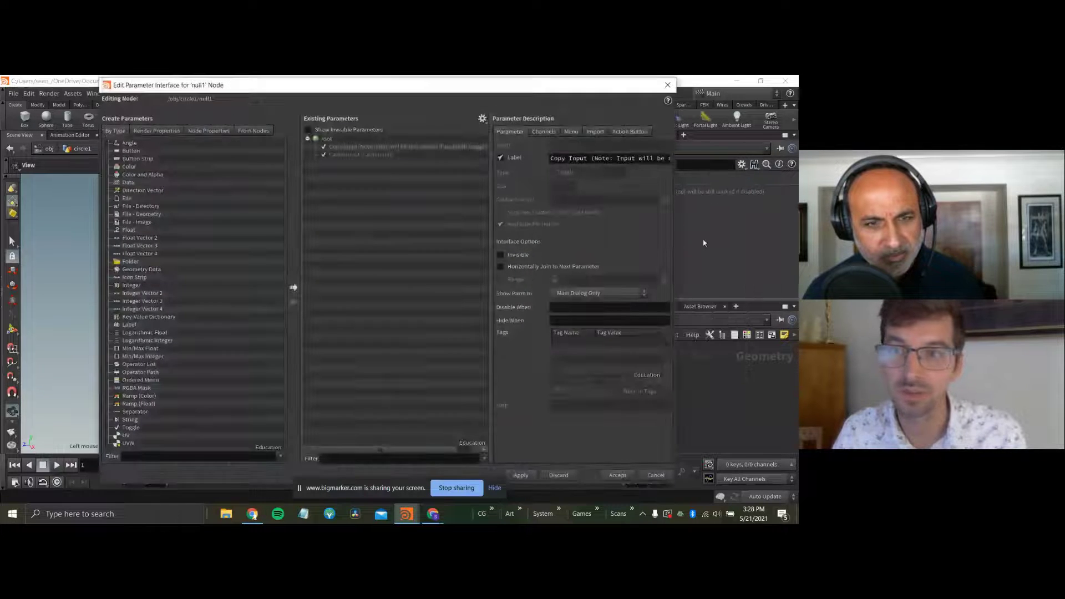
left_click(403, 147)
left_click(384, 154, "shift")
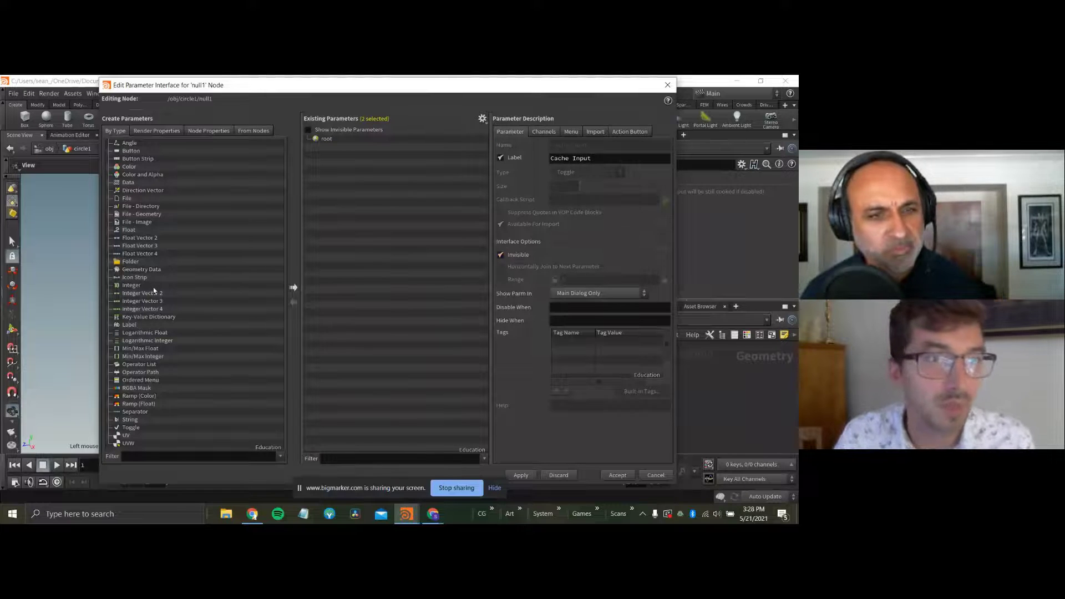
Add an integer parameter to the Null named num_of_teeth with the label # Of Teeth, and accept the interface.
left_click_drag(309, 231, 361, 218)
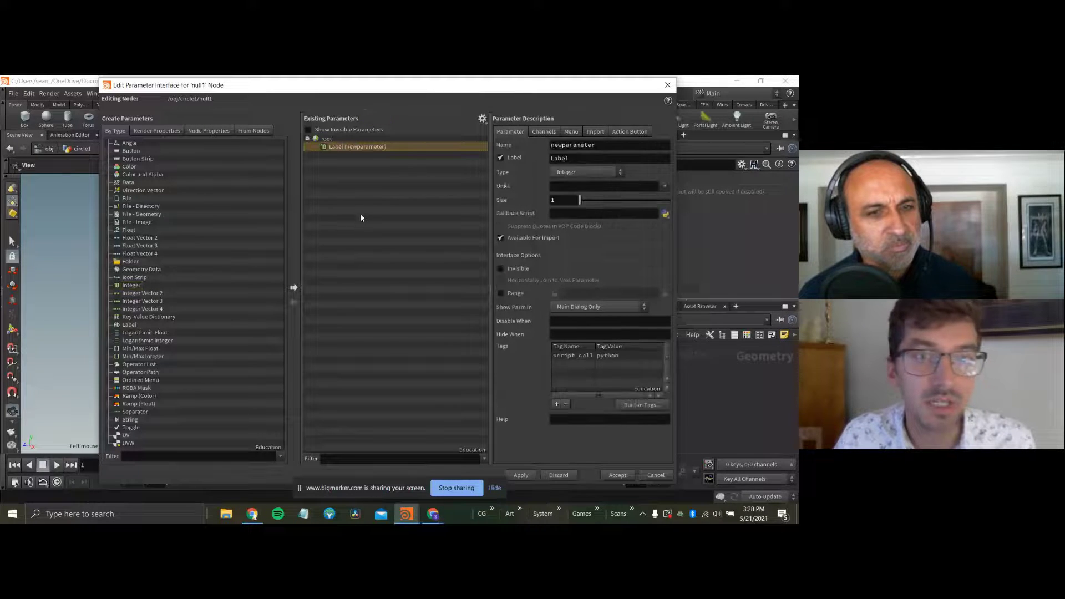
double_click(597, 147)
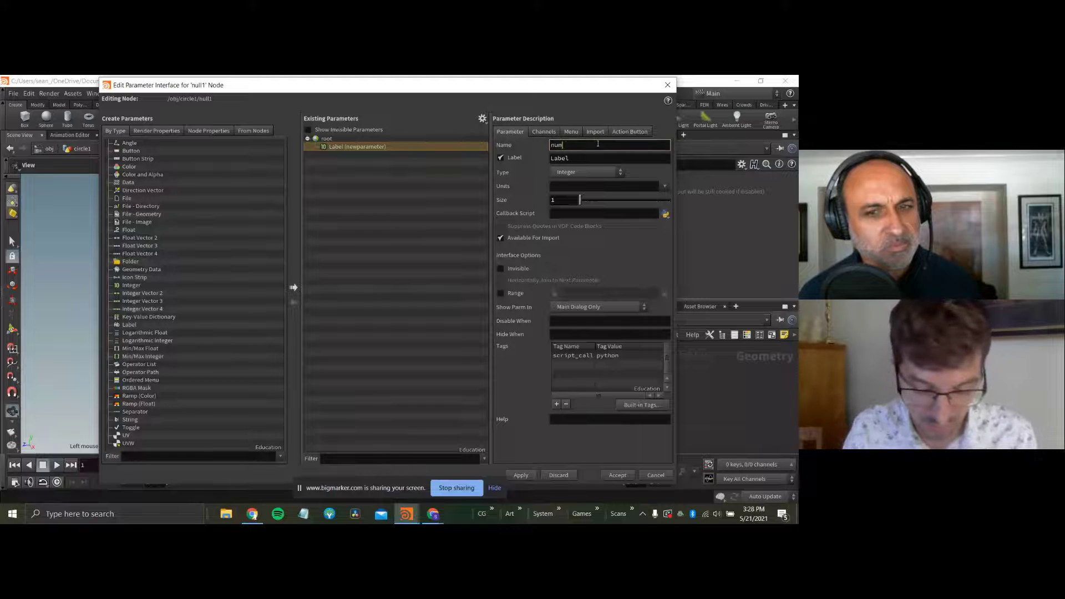
type("num_of_teeth")
key("Tab")
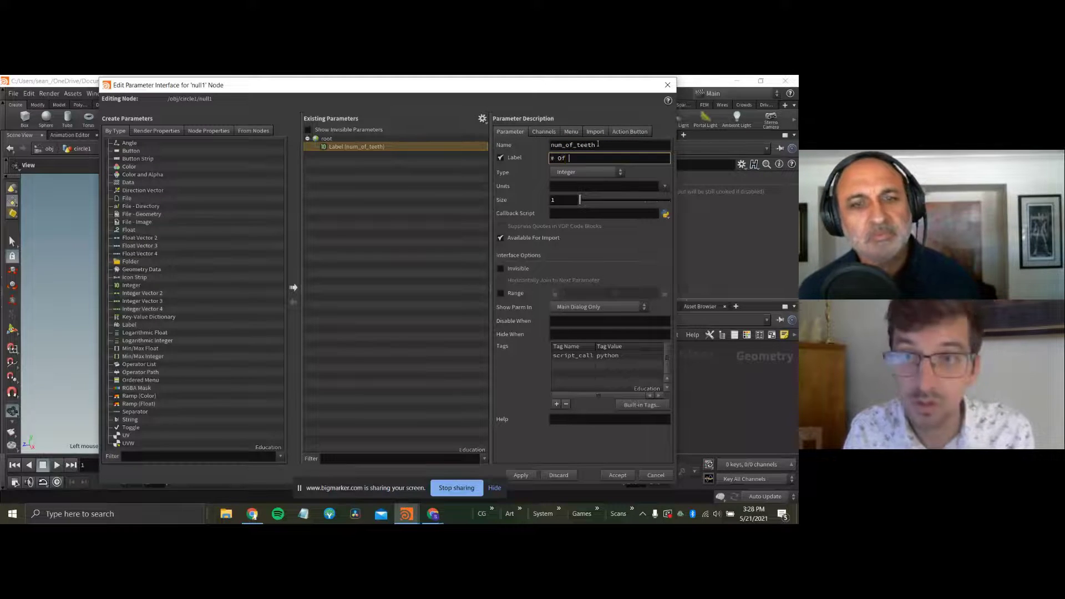
type("# Of Teeth")
key("Tab")
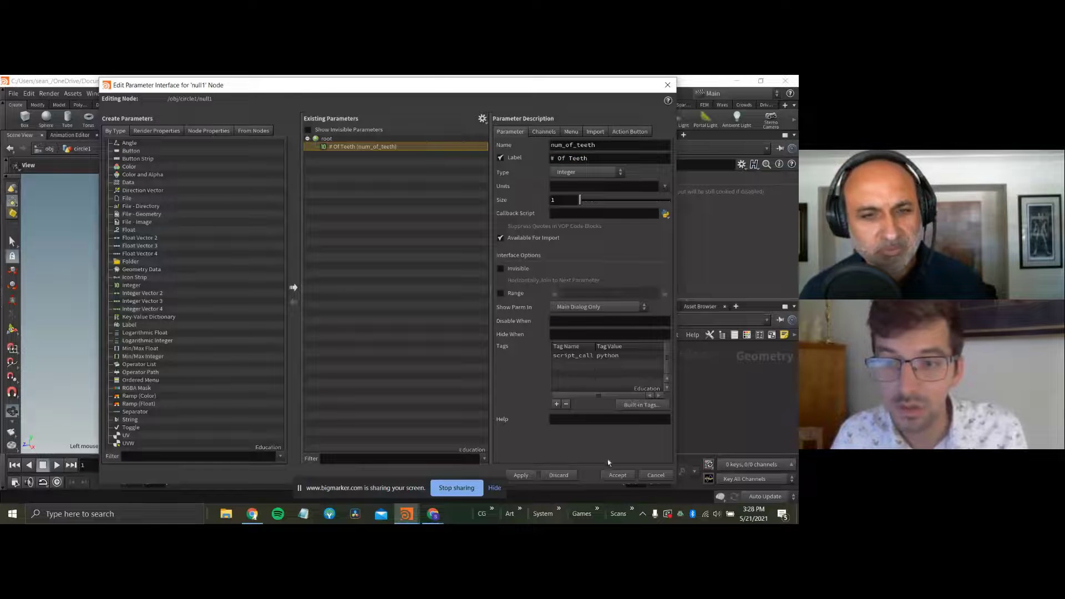
left_click(617, 475)
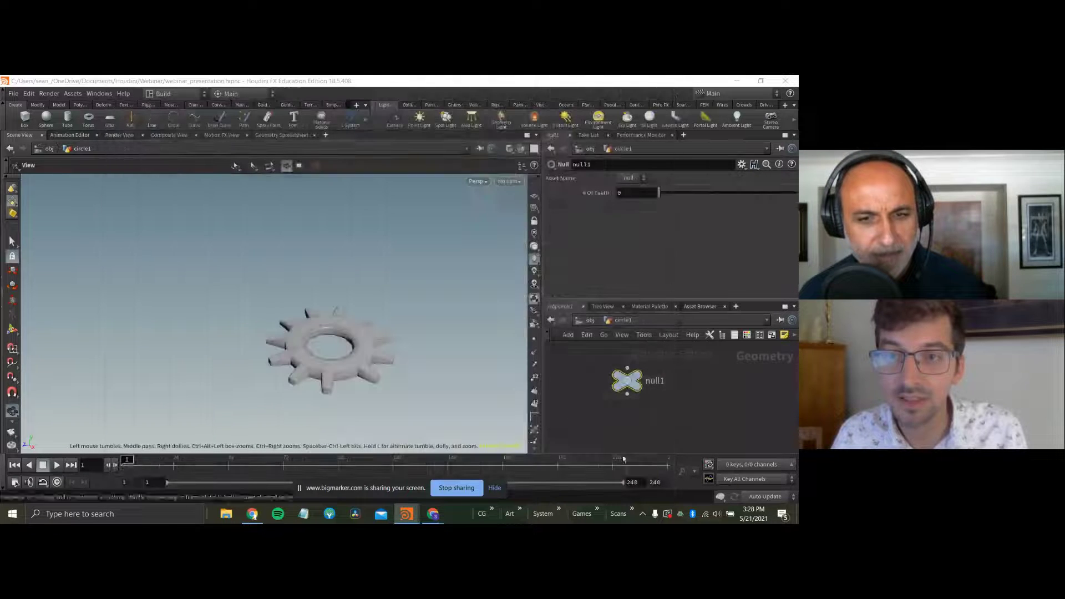
Copy the Null's # Of Teeth parameter and paste it as a relative reference into the circle's Divisions.
right_click(647, 196)
left_click(680, 264)
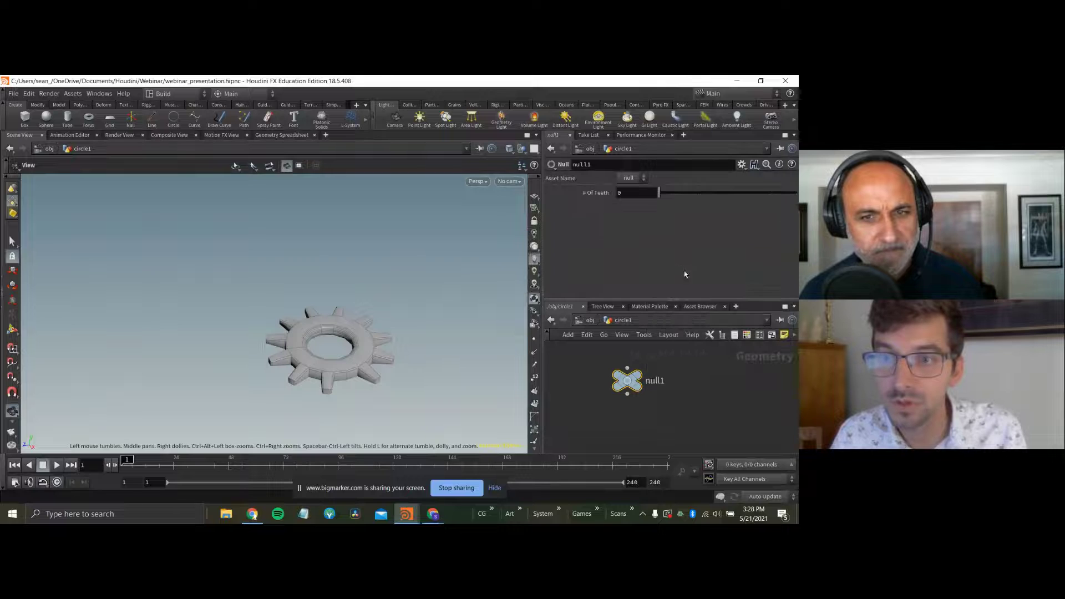
middle_click_drag(764, 377, 603, 374)
scroll(605, 365, "down", 5)
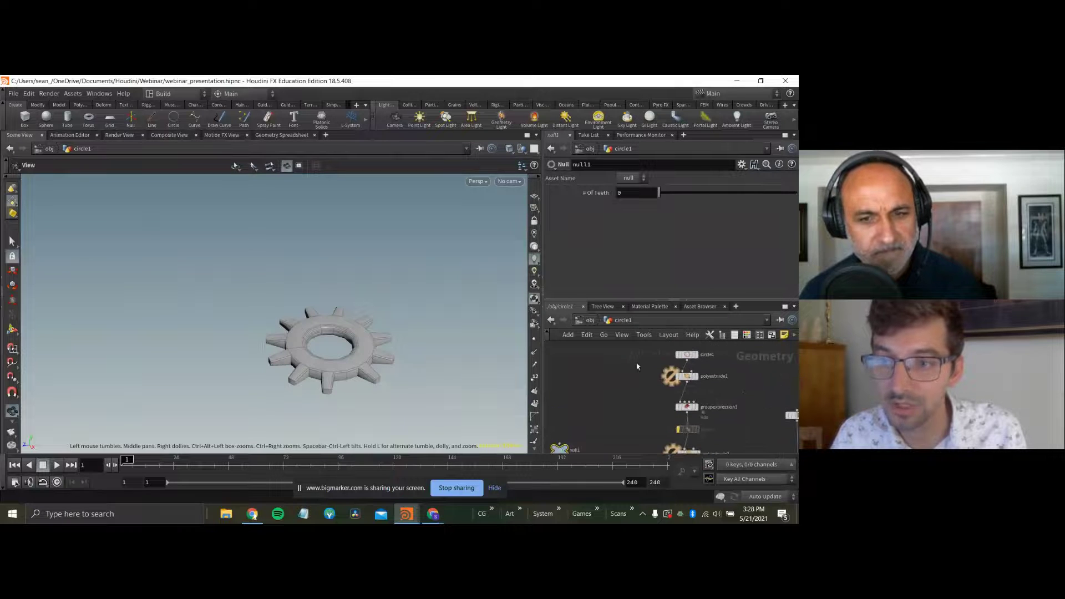
left_click(714, 355)
right_click(652, 264)
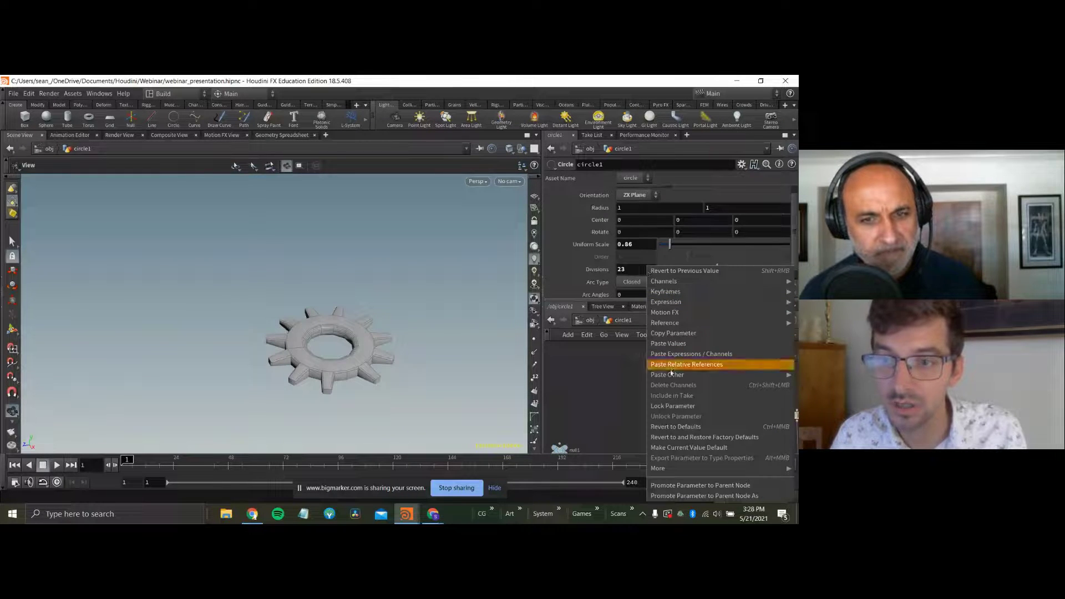
left_click(689, 365)
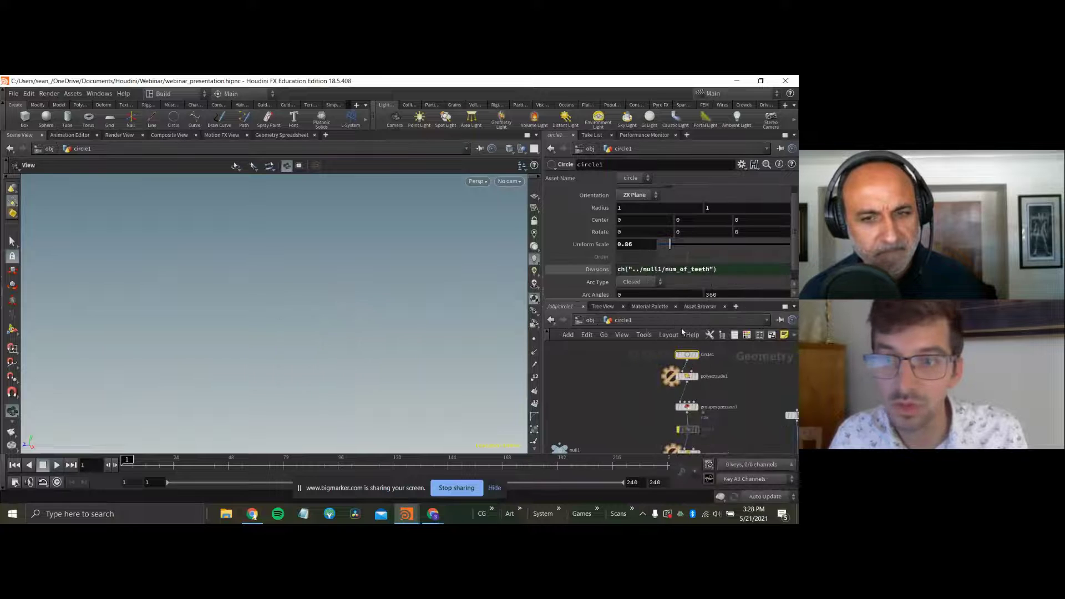
left_click(607, 270)
Set the Null's # Of Teeth to 10 and inspect the gear from another angle.
middle_click_drag(610, 366, 677, 342)
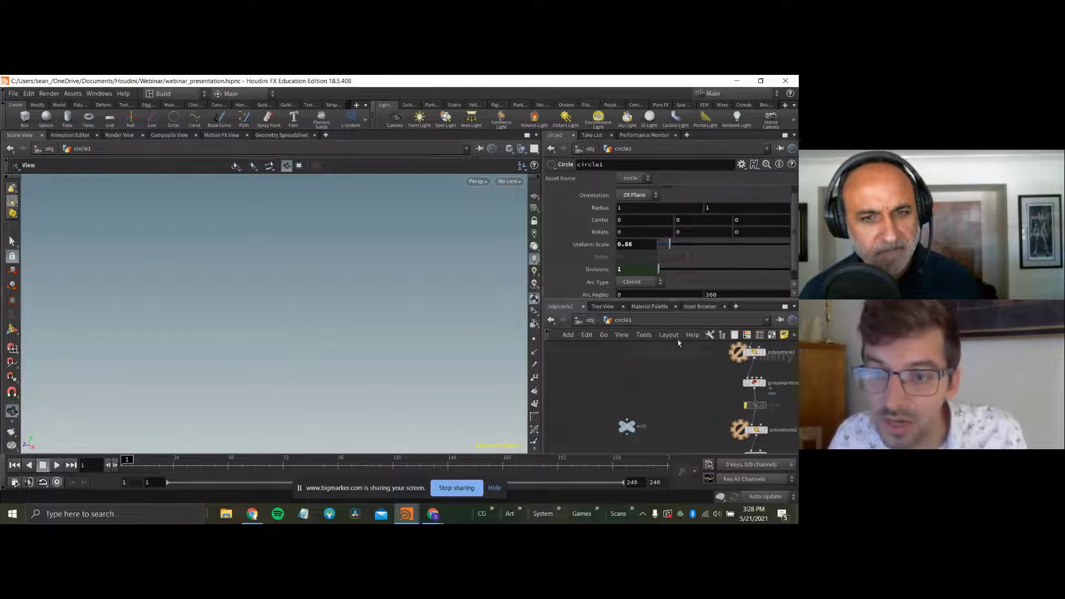
left_click(627, 425)
left_click_drag(731, 192, 796, 195)
middle_click_drag(639, 395, 584, 406)
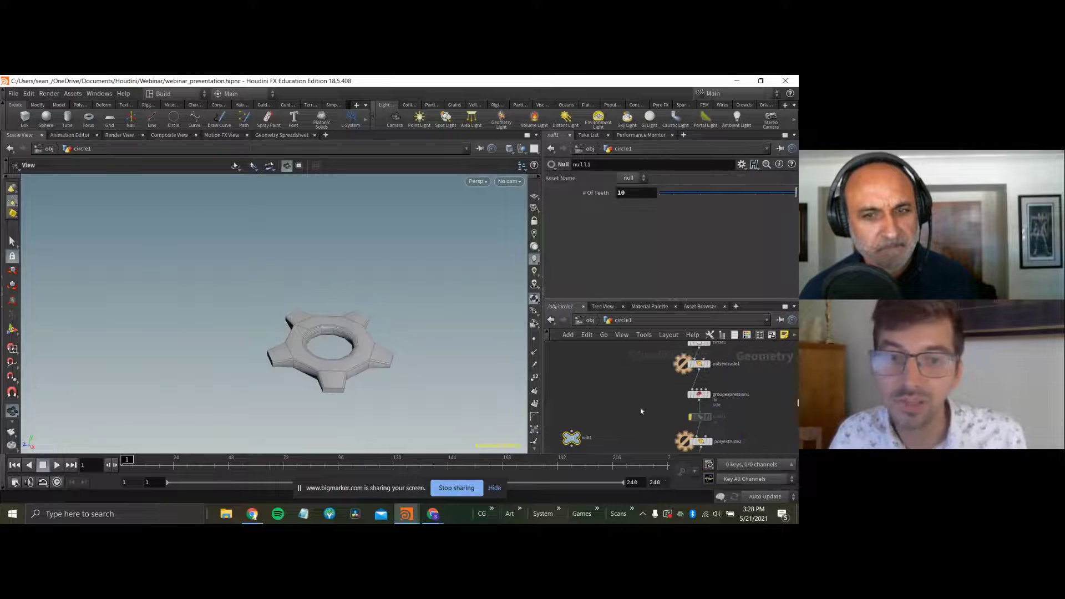
left_click_drag(331, 379, 362, 381)
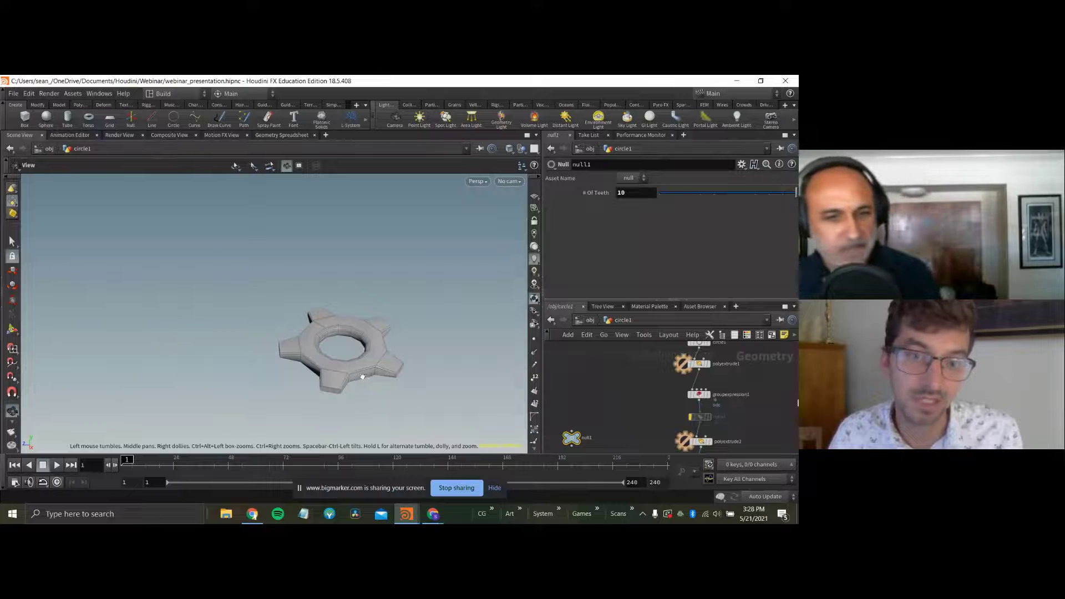
middle_click_drag(643, 344, 641, 365)
Multiply the circle's Divisions expression by 2 so it reads ch("../null1/num_of_teeth")*2.
left_click(698, 363)
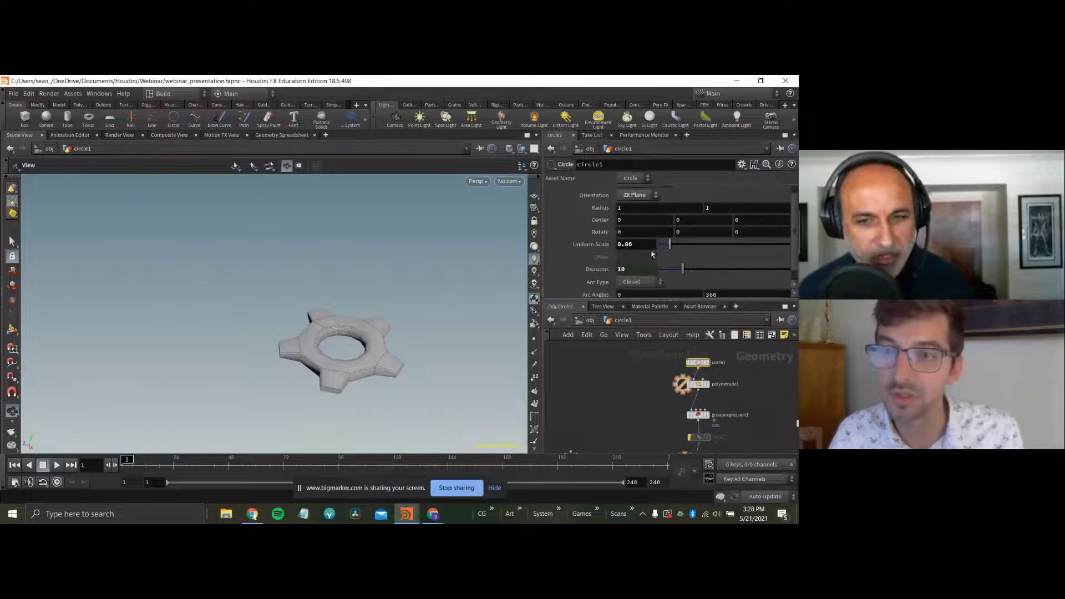
left_click(644, 269)
left_click(732, 267)
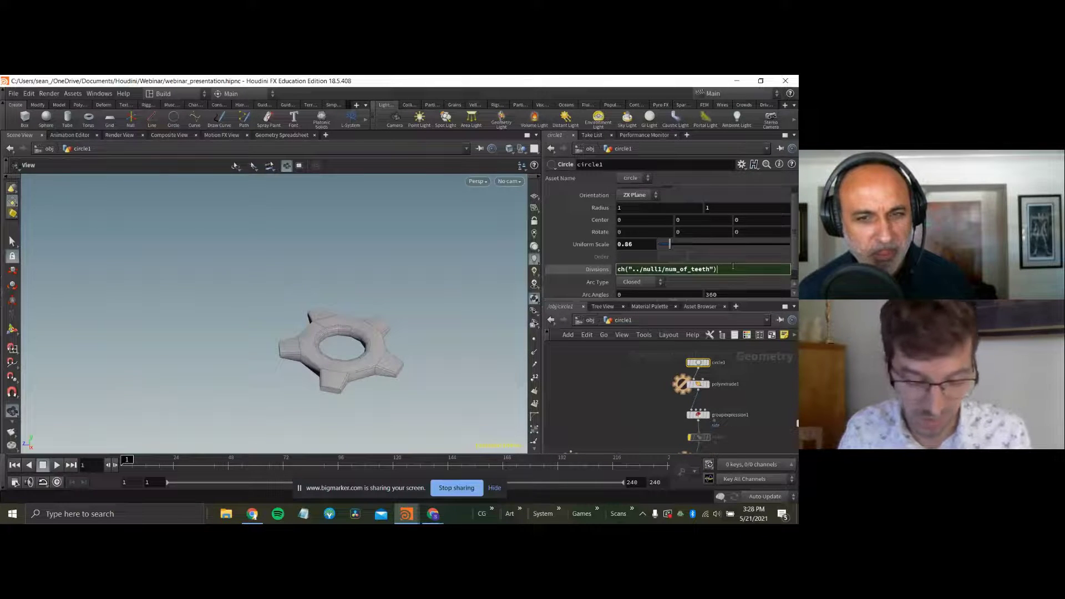
type("*2")
key("Return")
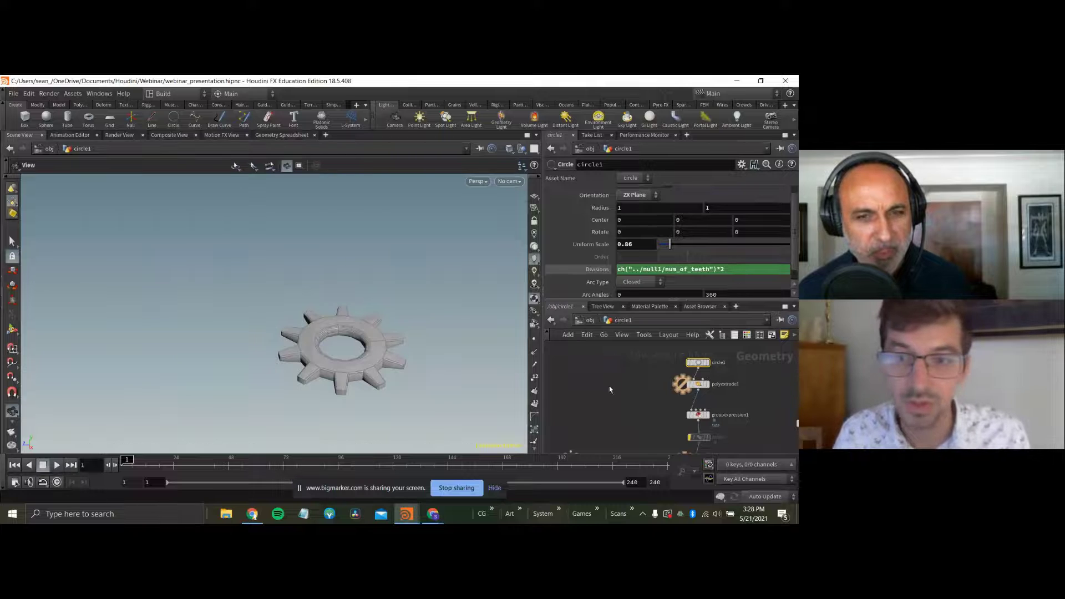
Select the Null and test its # Of Teeth slider, leaving it at 10.
middle_click_drag(608, 386, 628, 327)
left_click_drag(622, 363, 581, 407)
left_click_drag(753, 189, 798, 193)
middle_click_drag(650, 390, 657, 407)
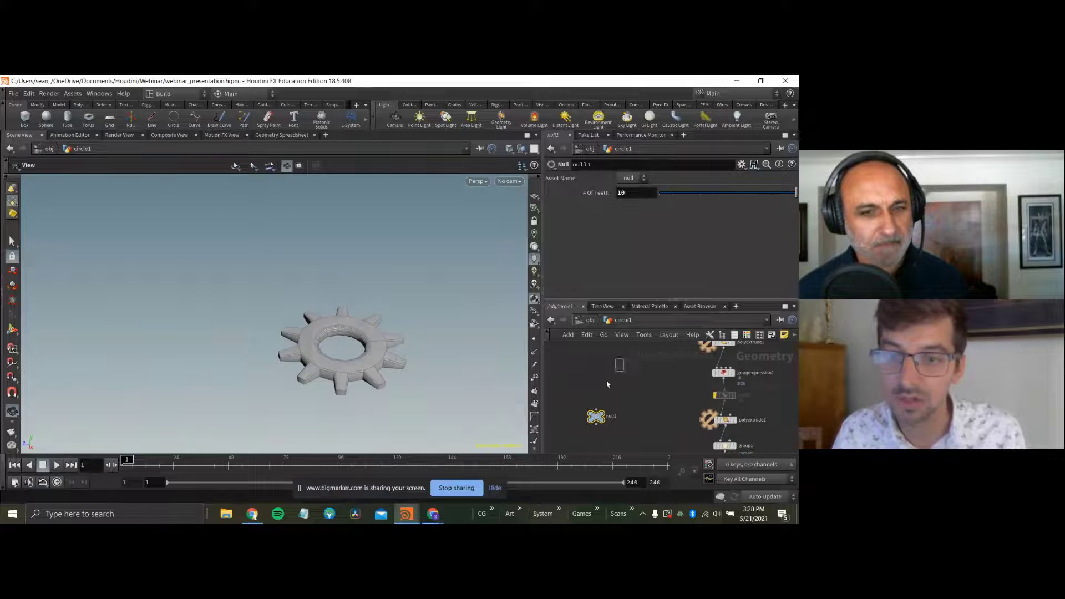
Reopen the Null's parameter interface and add the circle's Uniform Scale parameter to it as a linked control.
left_click(743, 164)
left_click(690, 174)
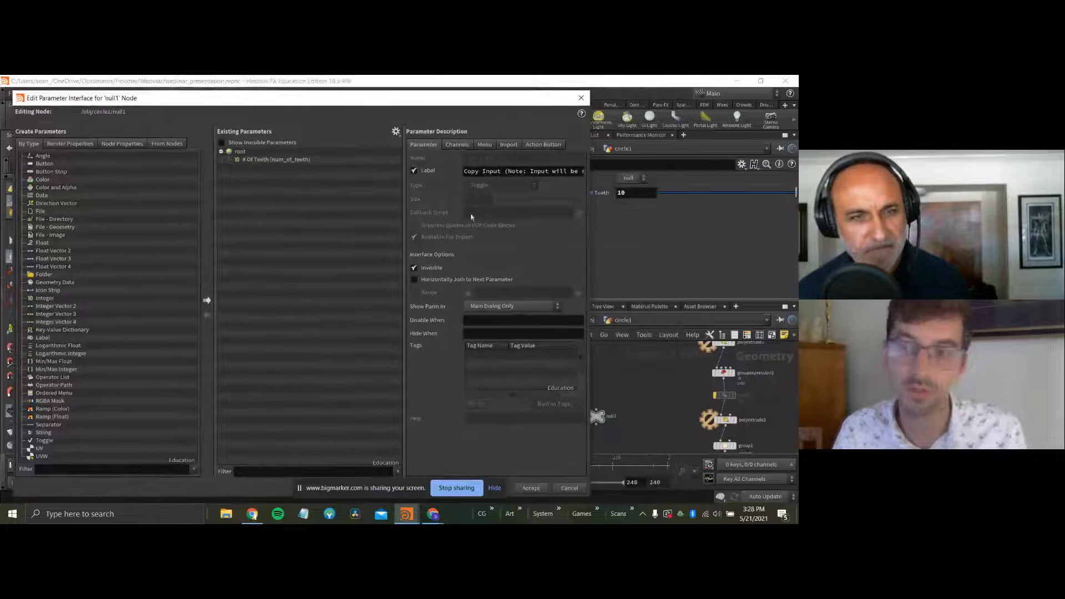
middle_click_drag(682, 347, 686, 381)
left_click(724, 386)
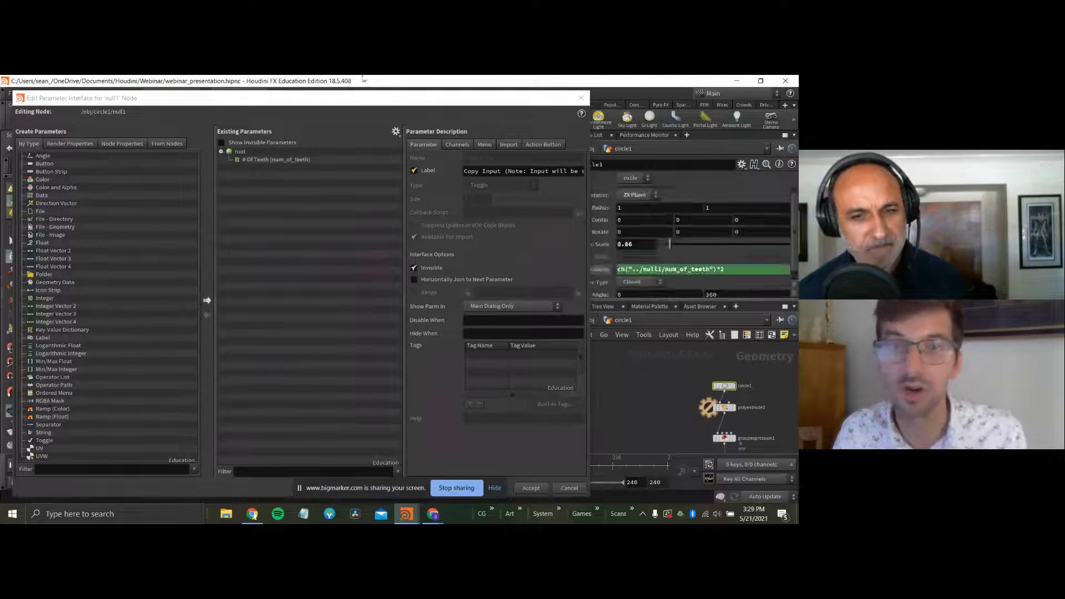
left_click_drag(432, 105, 397, 107)
left_click_drag(591, 244, 238, 231)
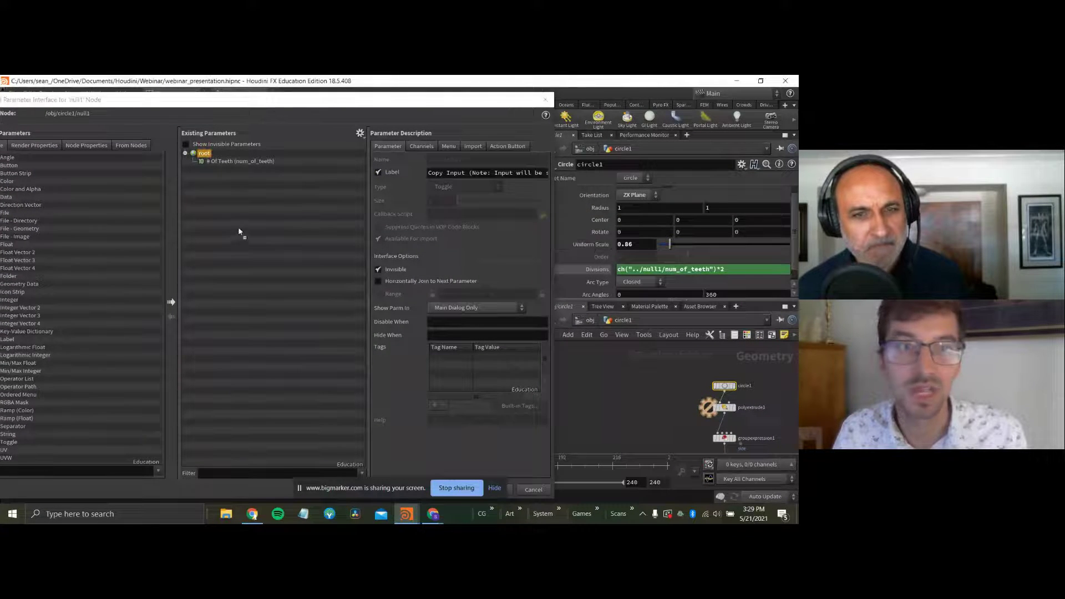
left_click(304, 244)
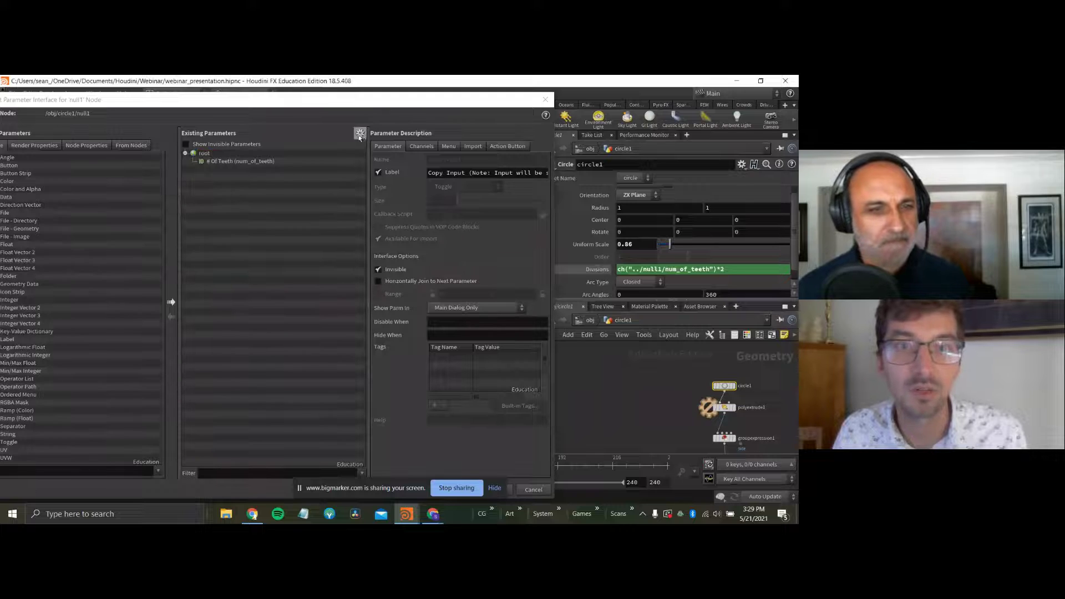
left_click(360, 135)
left_click(383, 201)
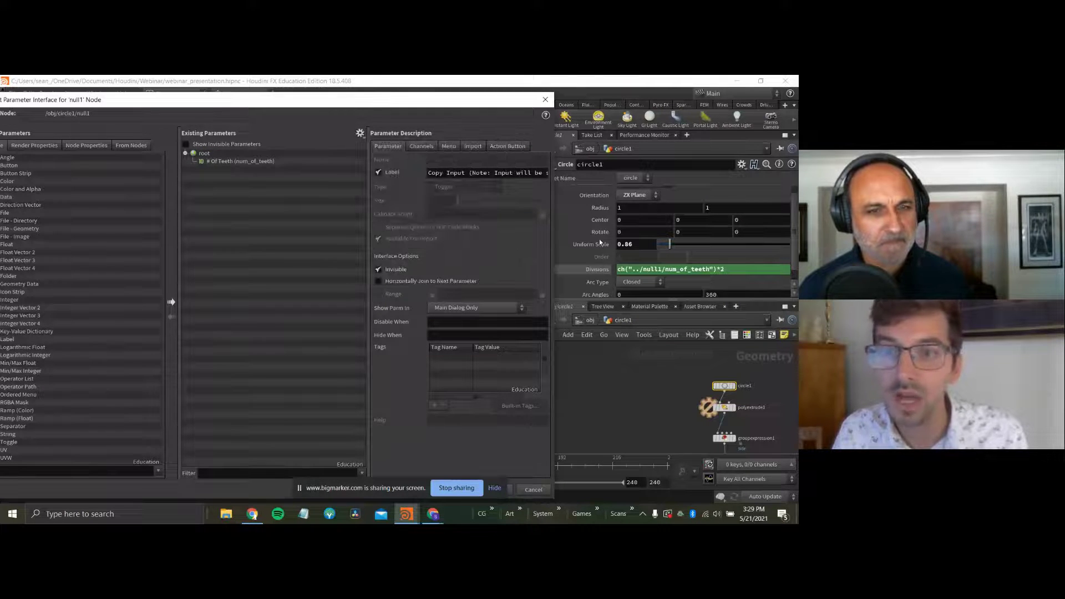
left_click_drag(592, 244, 328, 230)
Add the tube's Radius Scale parameter to the Null's existing parameters below Uniform Scale.
middle_click_drag(683, 369, 553, 377)
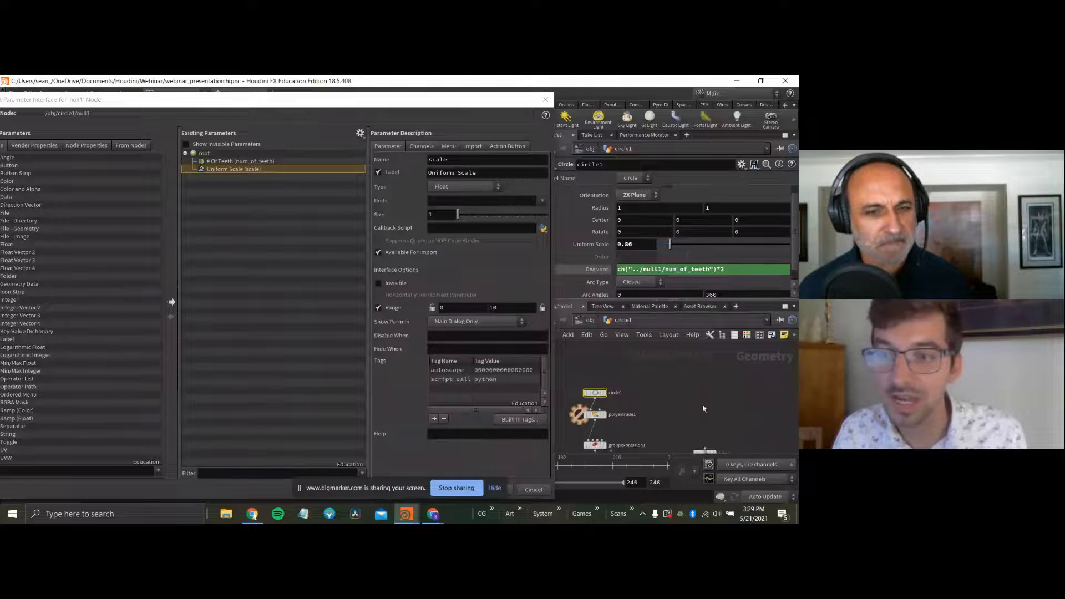
middle_click_drag(704, 409, 686, 391)
left_click(686, 438)
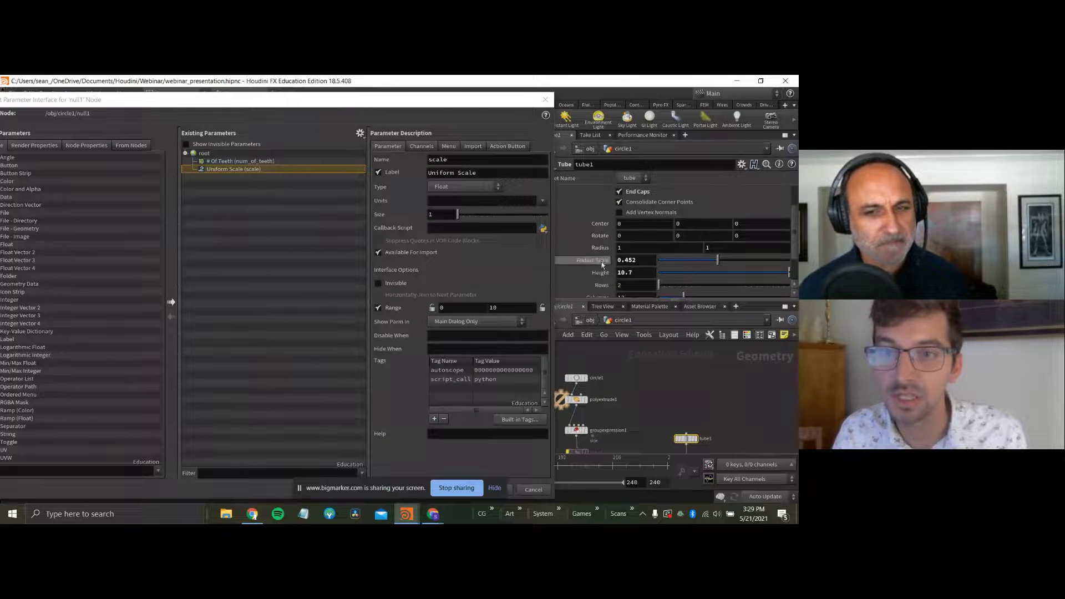
left_click_drag(603, 262, 238, 183)
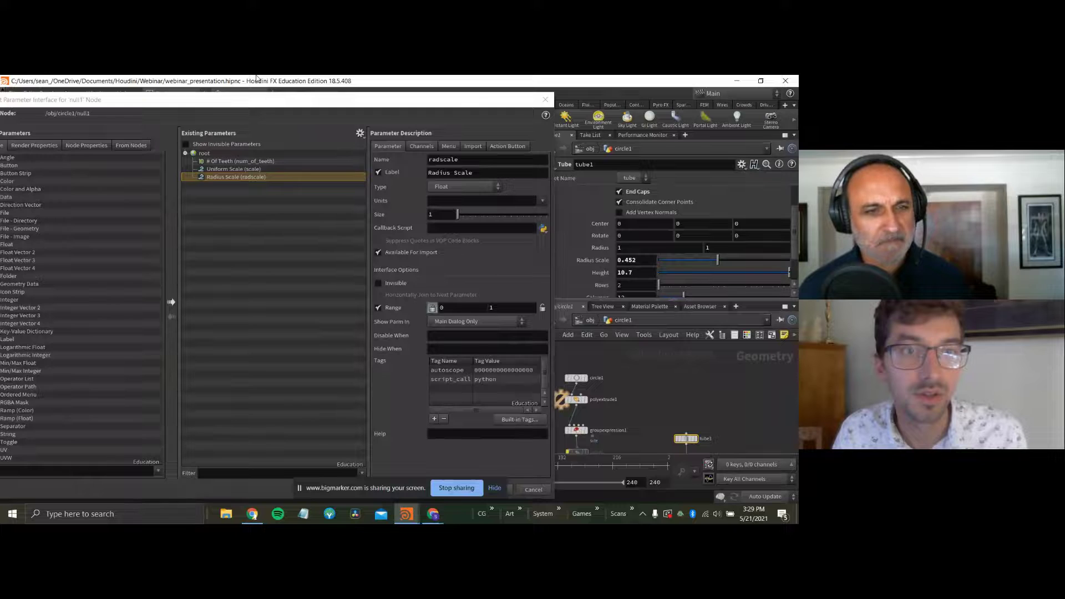
Relabel the Null's Uniform Scale parameter as Outer Scale.
left_click(232, 168)
left_click(464, 174)
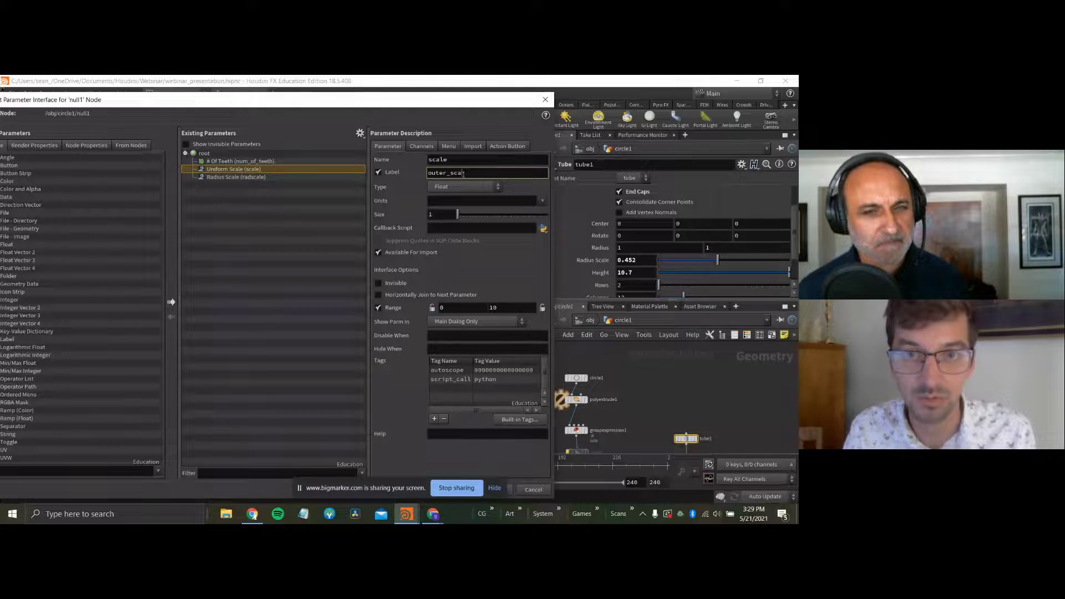
type("outer_scale")
key("Return")
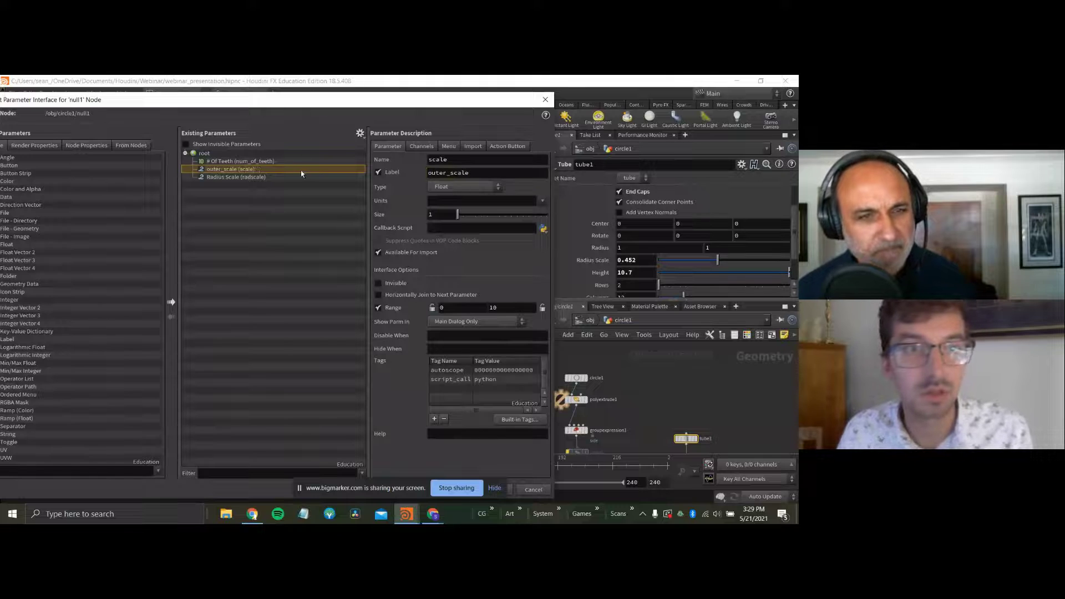
left_click(495, 175)
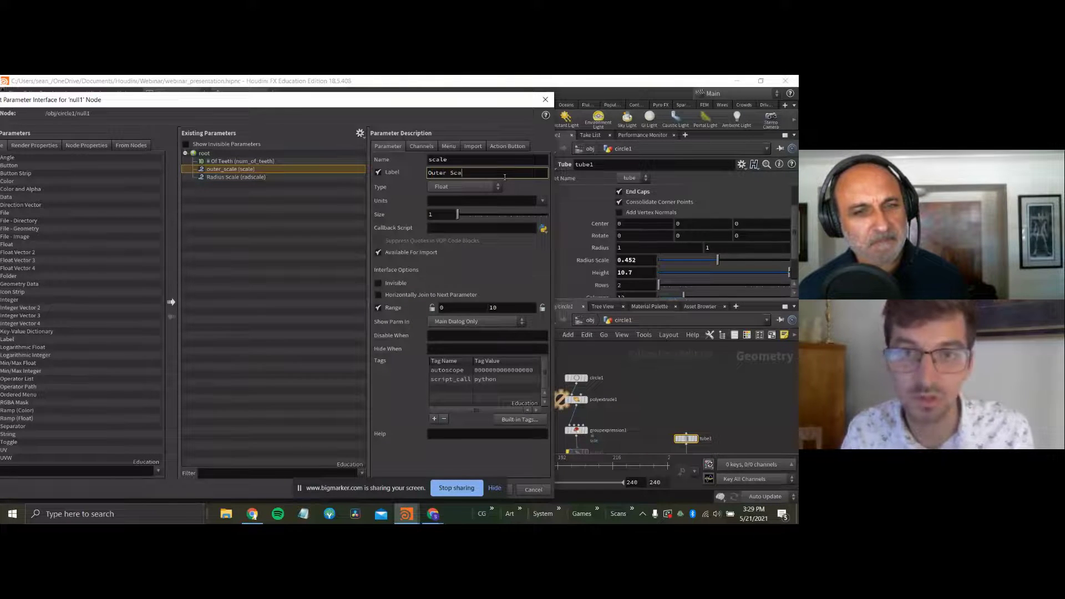
Relabel the Null's Radius Scale parameter as Inner Scale and accept the interface changes.
left_click(270, 177)
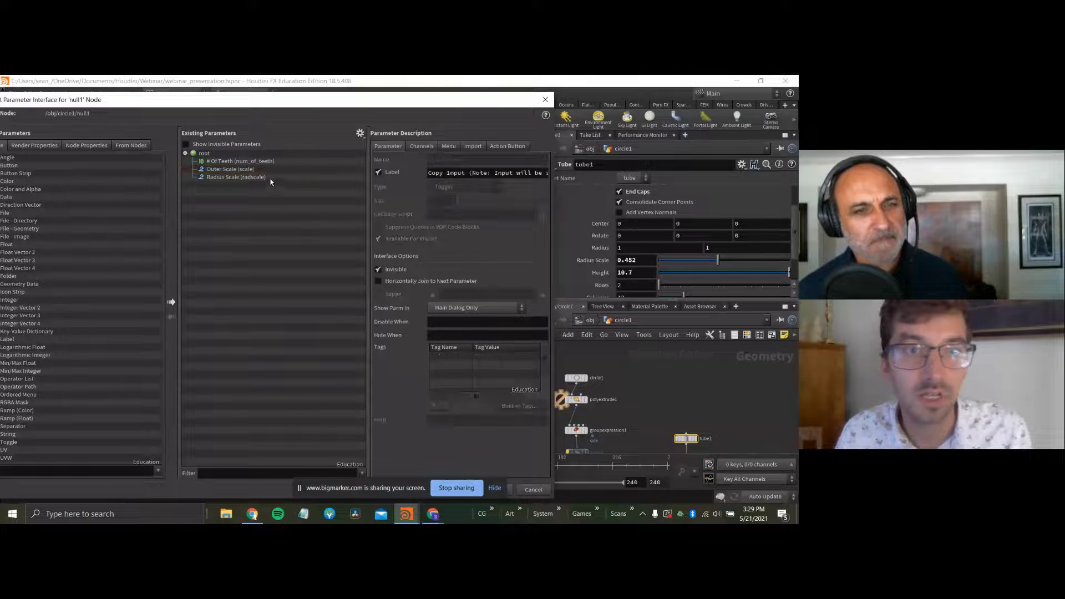
left_click(505, 173)
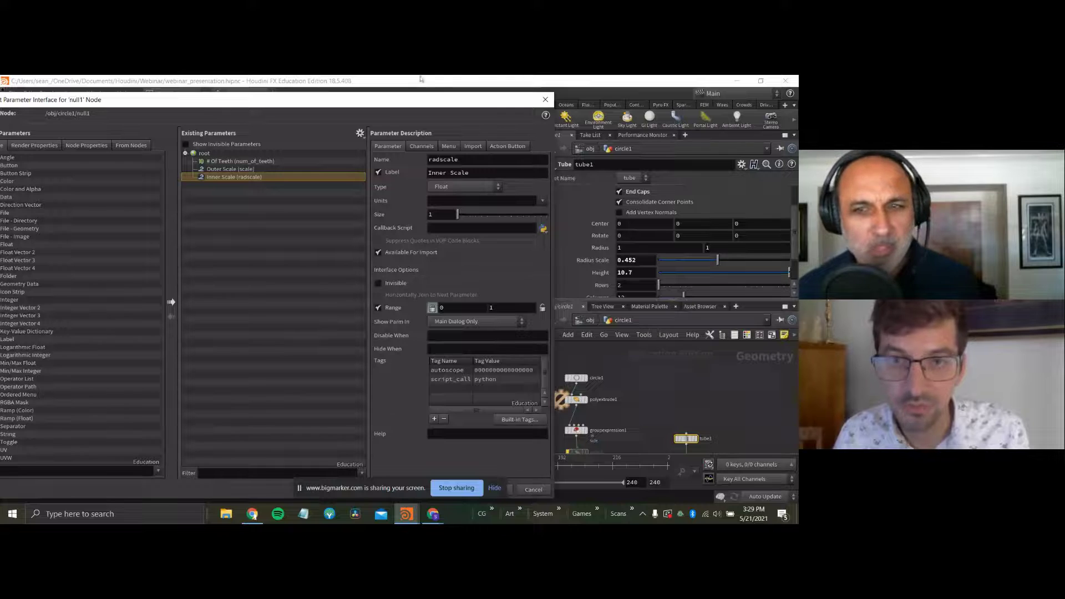
left_click_drag(464, 105, 602, 95)
left_click(632, 481)
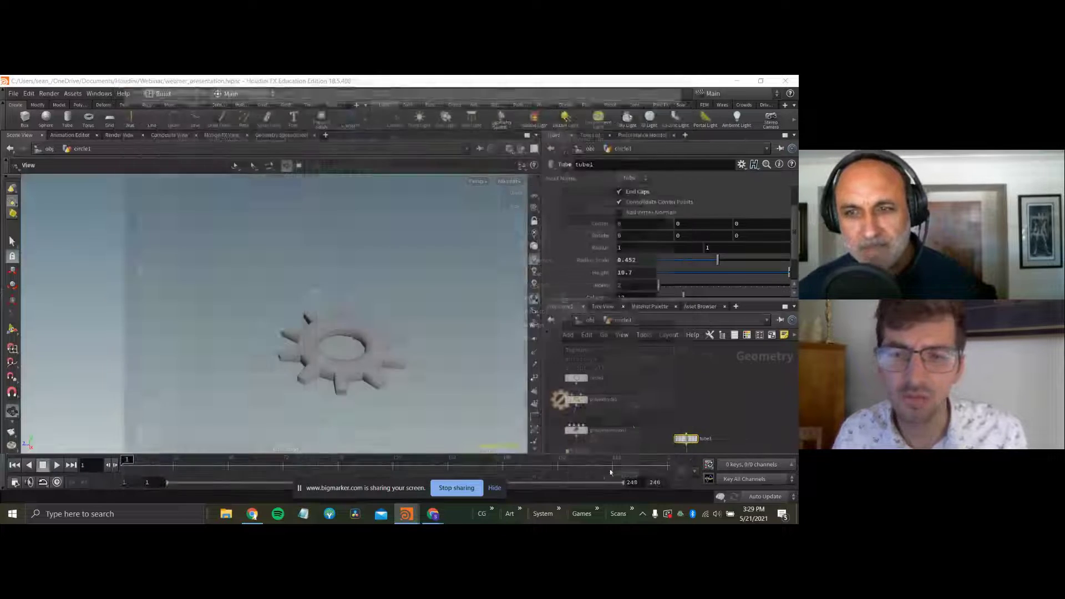
Reopen the Null's parameter interface and try to add the second PolyExtrude node's Distance parameter to it.
middle_click_drag(646, 392, 642, 371)
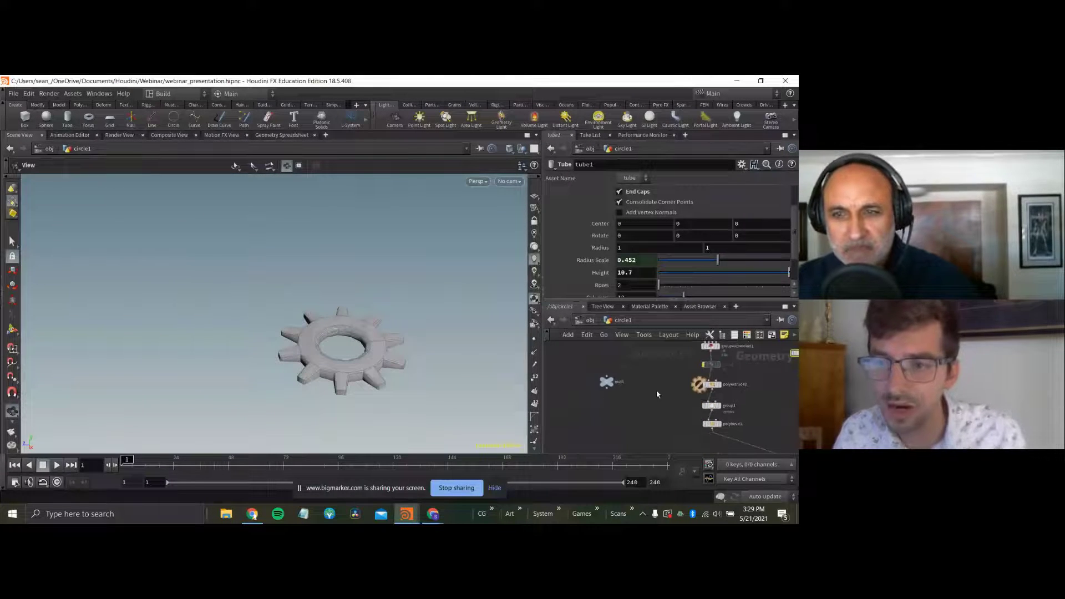
left_click(607, 382)
left_click(741, 164)
left_click(665, 176)
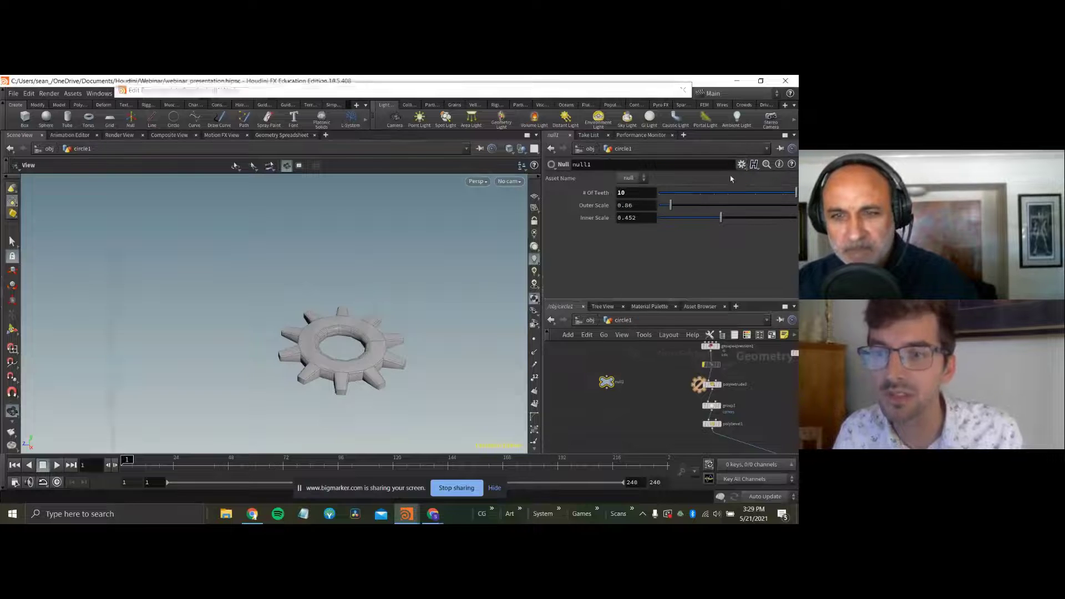
left_click(743, 379)
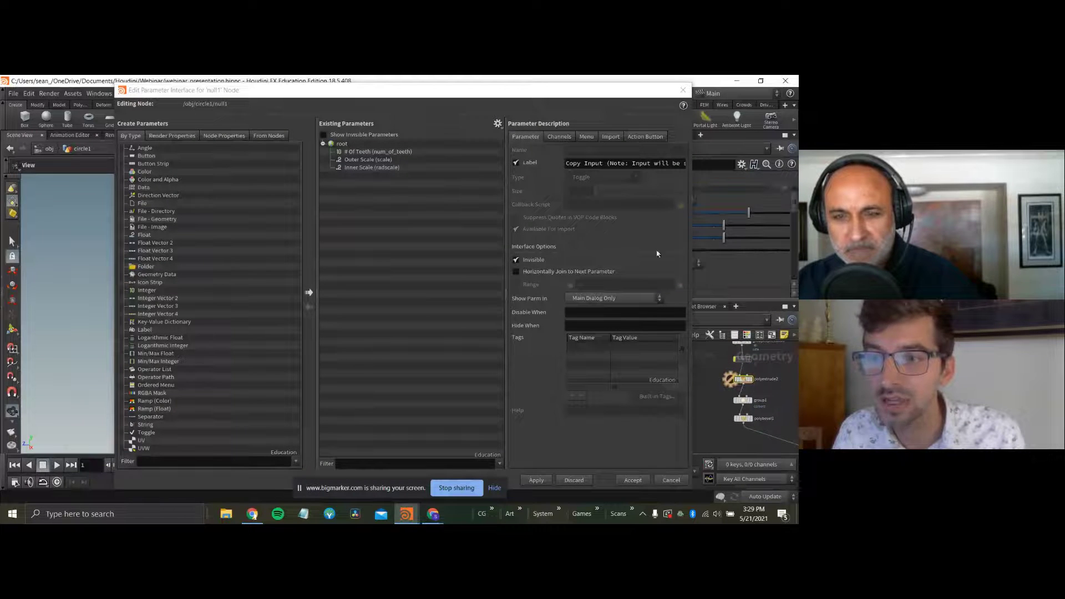
left_click_drag(587, 95, 467, 99)
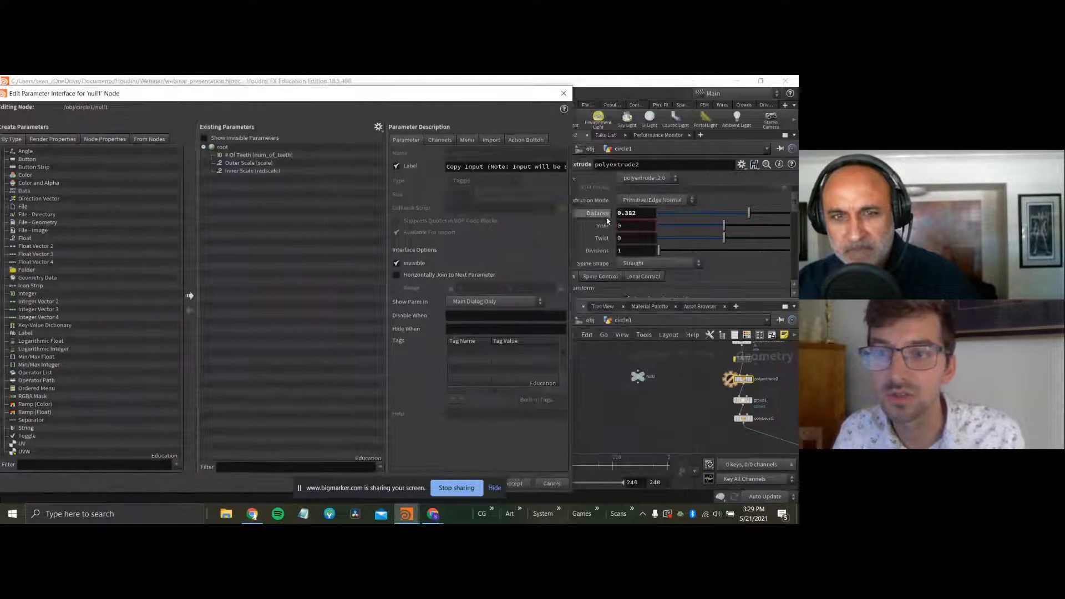
left_click_drag(604, 216, 338, 191)
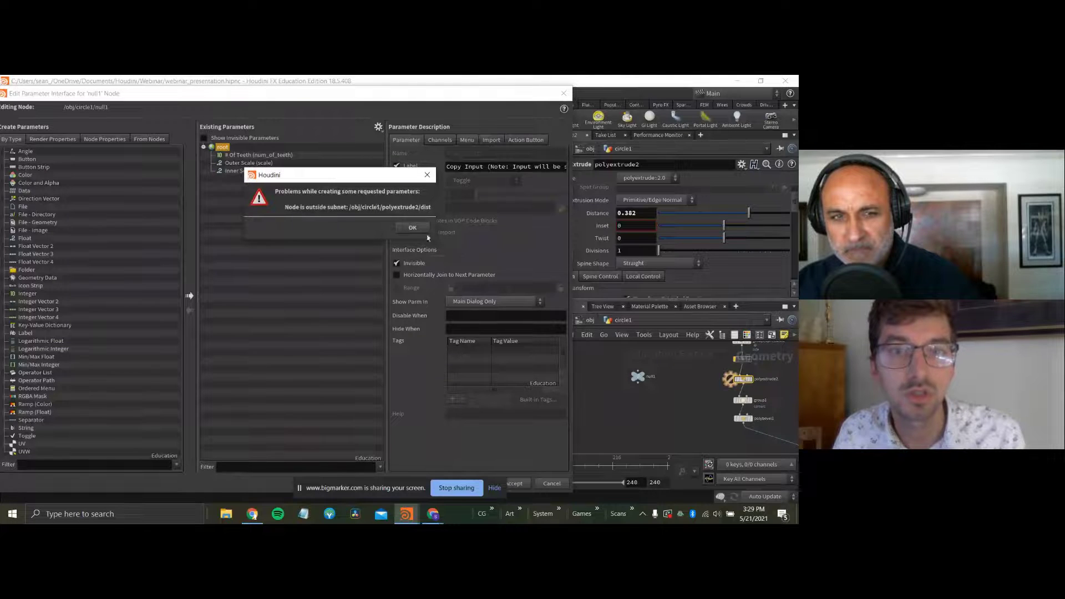
left_click(412, 227)
Allow linking parameters from outside the subnet, then add the PolyExtrude's Distance to the Null's existing parameters and accept the changes.
left_click(378, 126)
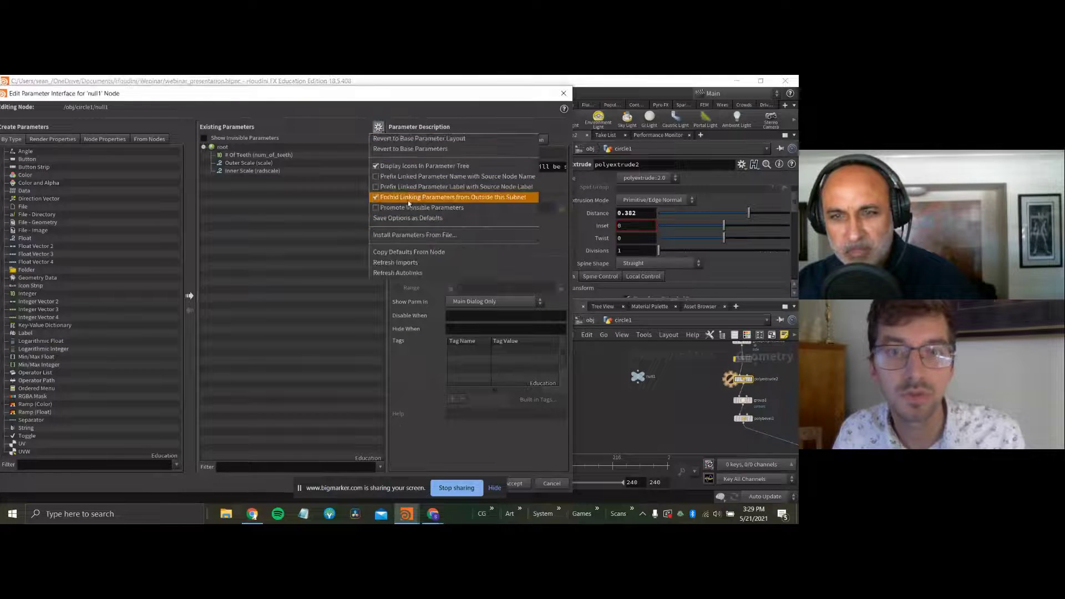
left_click(408, 197)
left_click_drag(598, 213, 311, 212)
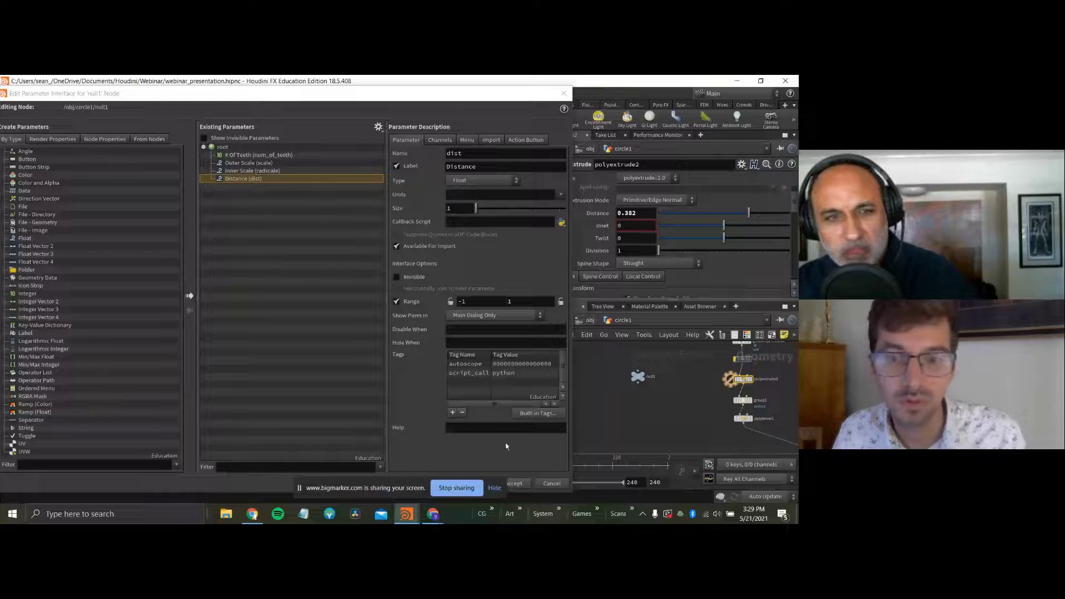
left_click(526, 484)
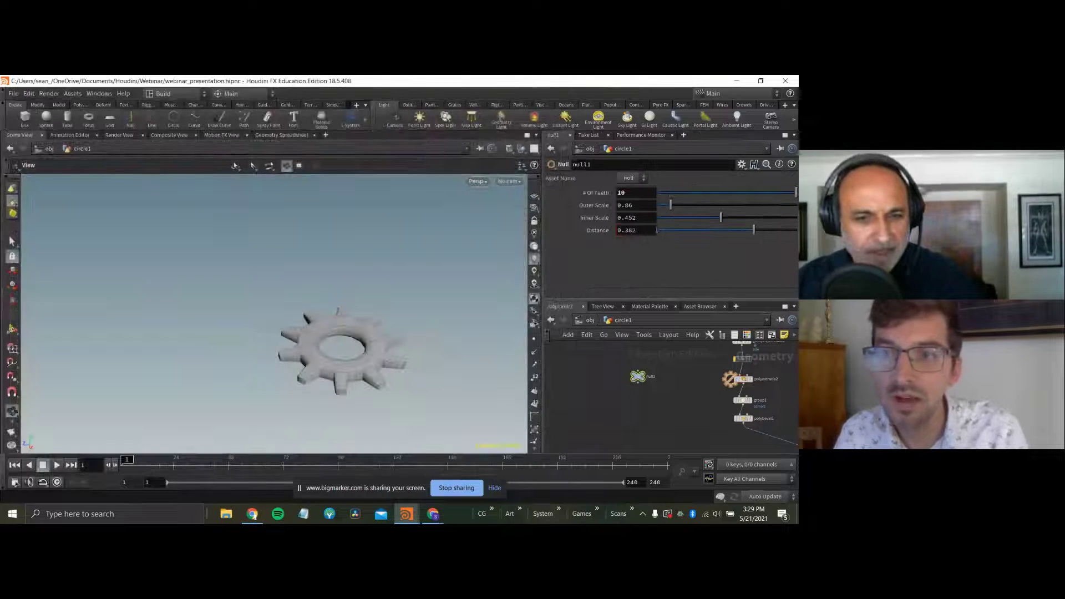
Test the Null's controls, leaving 10 teeth, Outer Scale 1.64, Inner Scale 0.924 and Distance 0.467.
mouse_move(782, 201)
left_mouse_down()
mouse_move(713, 197)
mouse_move(797, 193)
left_mouse_up()
left_click_drag(689, 203, 759, 230)
scroll(371, 333, "down", 2)
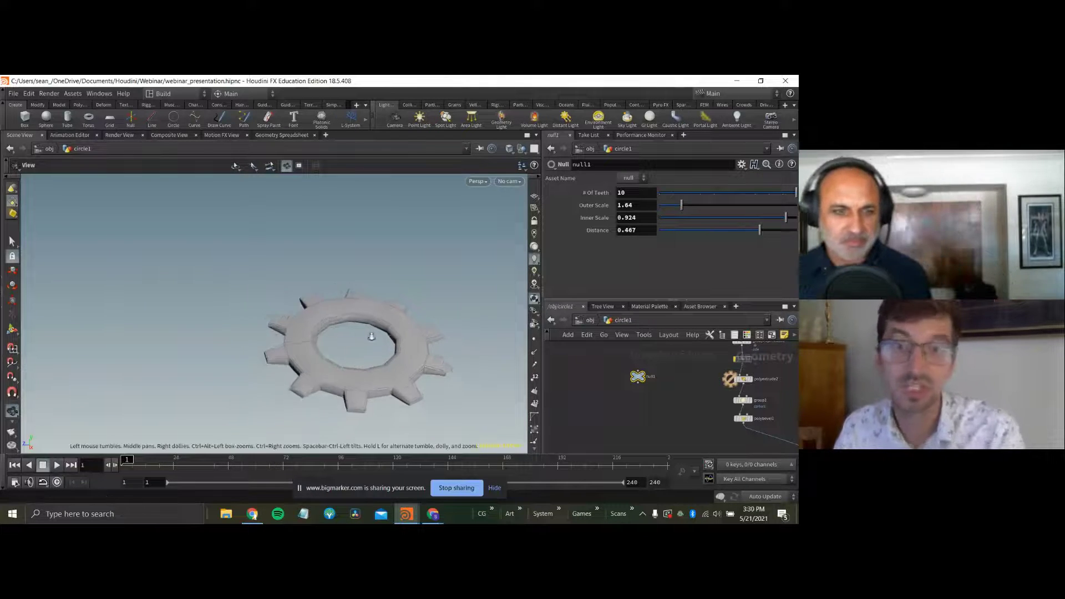
middle_click_drag(371, 332, 324, 262)
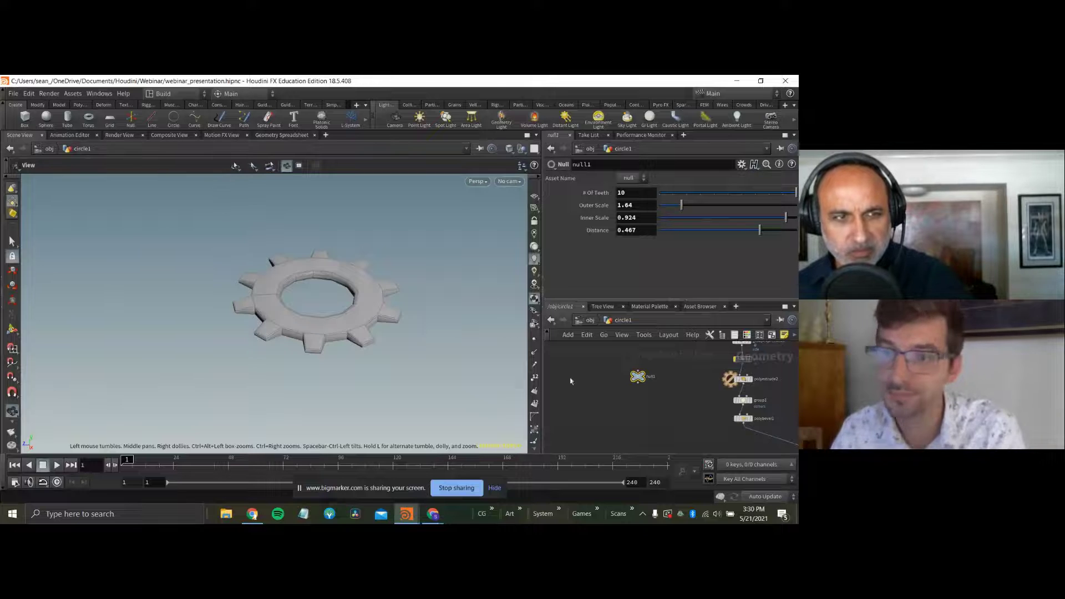
scroll(571, 381, "down", 2)
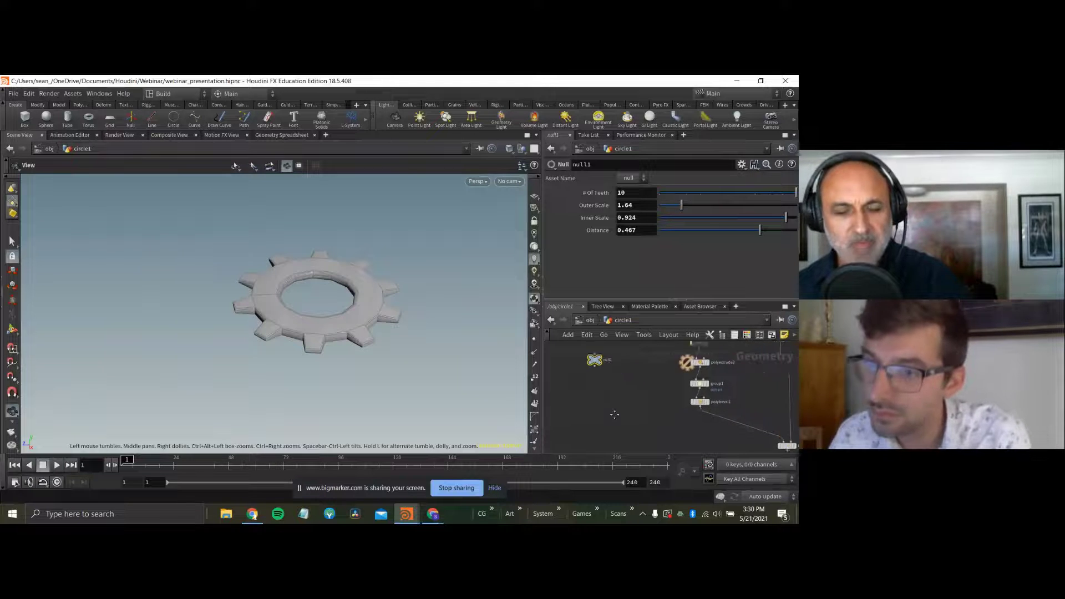
Add a new Geometry object at the object level and hide the gear object circle1.
left_click(589, 320)
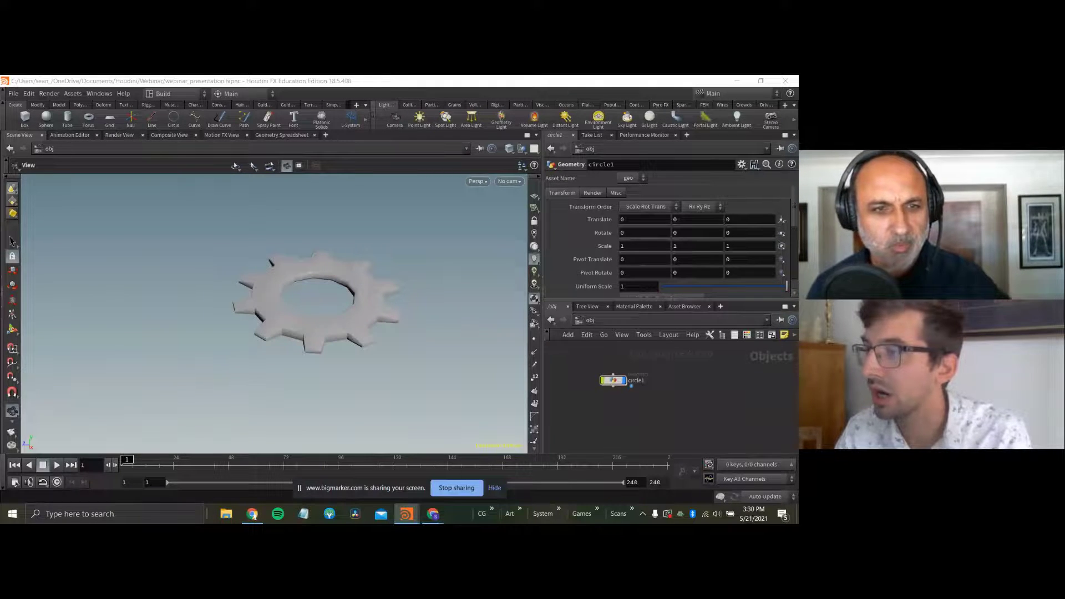
left_click_drag(610, 413, 628, 417)
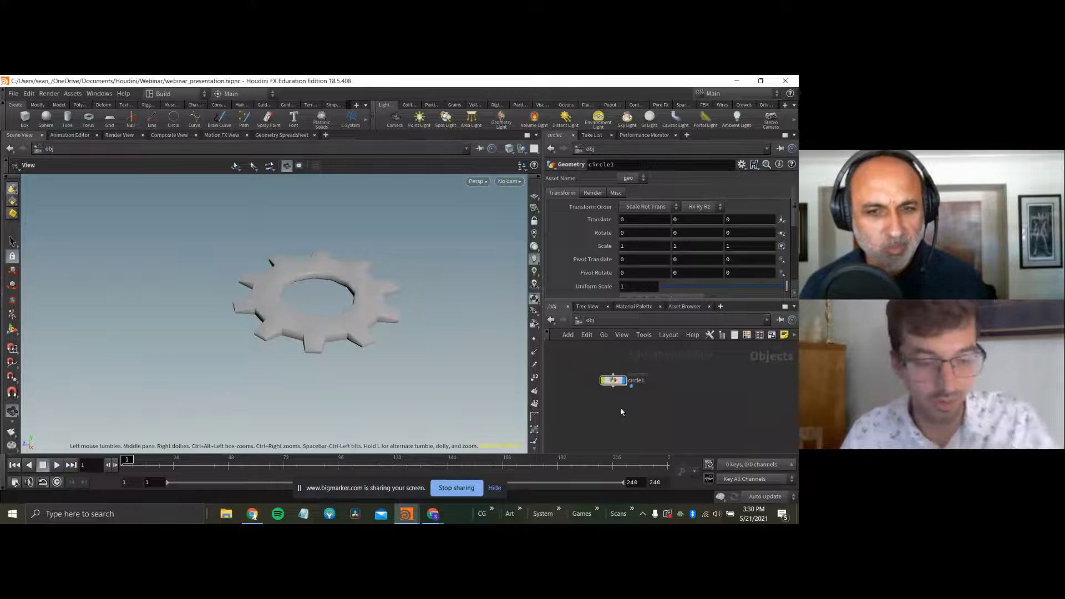
key("Tab")
type("geo")
key("Return")
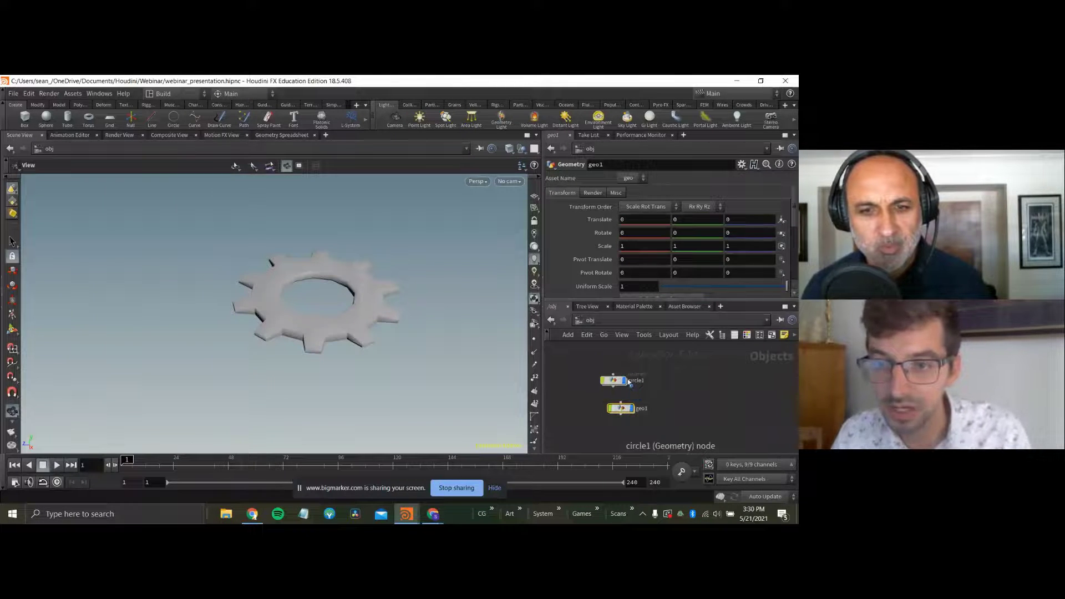
left_click(625, 381)
Enter the new Geometry object and place a Grid node inside it.
double_click(621, 409)
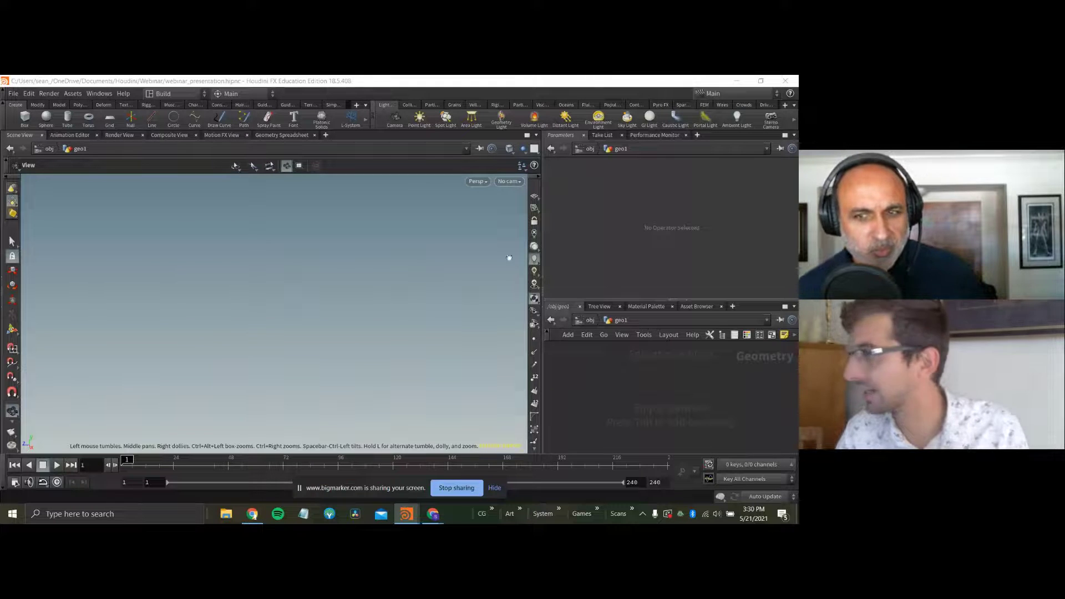
left_click(589, 401)
key("Tab")
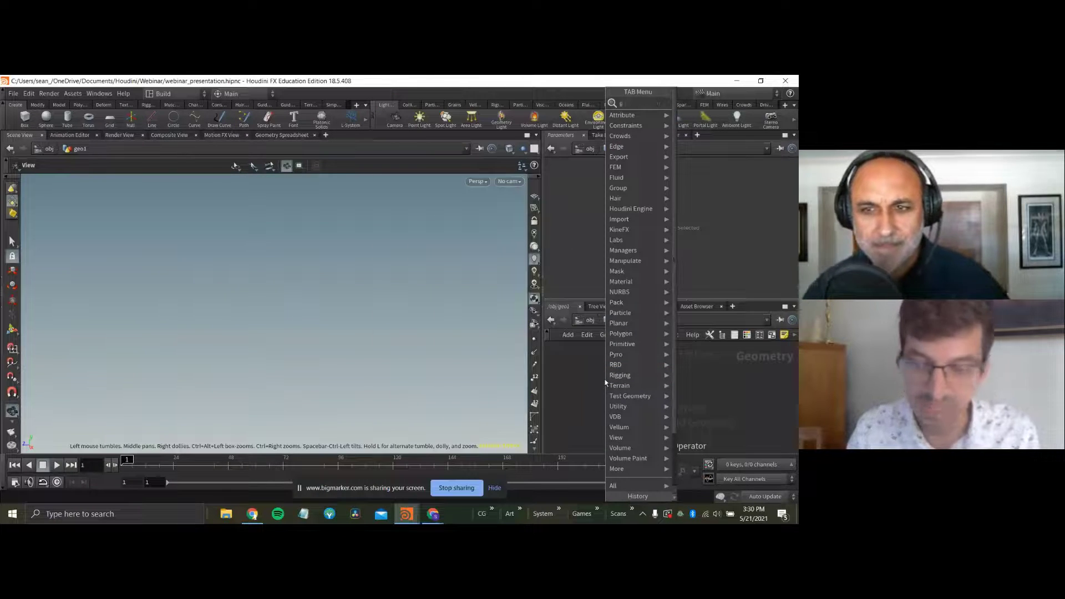
type("grid")
key("Return")
left_click(606, 382)
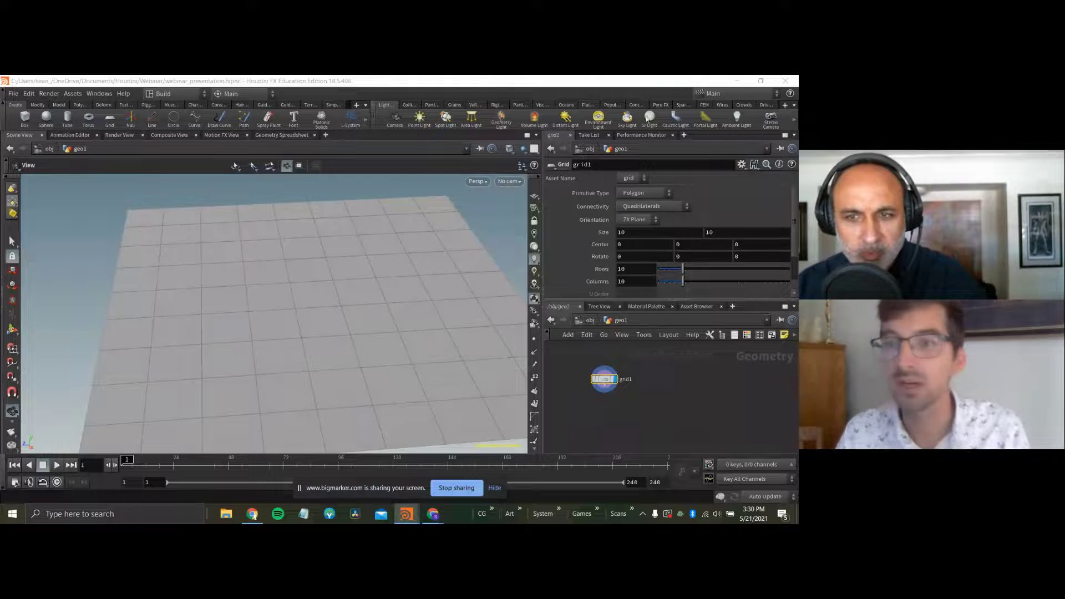
Set the grid's size to 50 by 50 with 100 rows and 100 columns.
left_click(658, 233)
type("50")
key("Return")
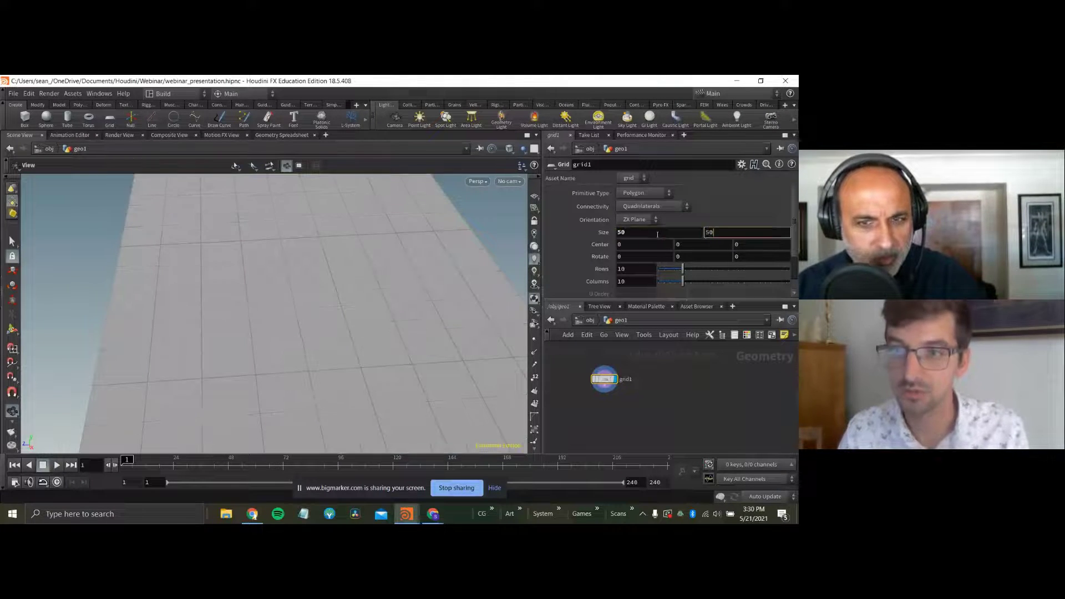
type("0")
key("Tab")
type("1")
key("Tab")
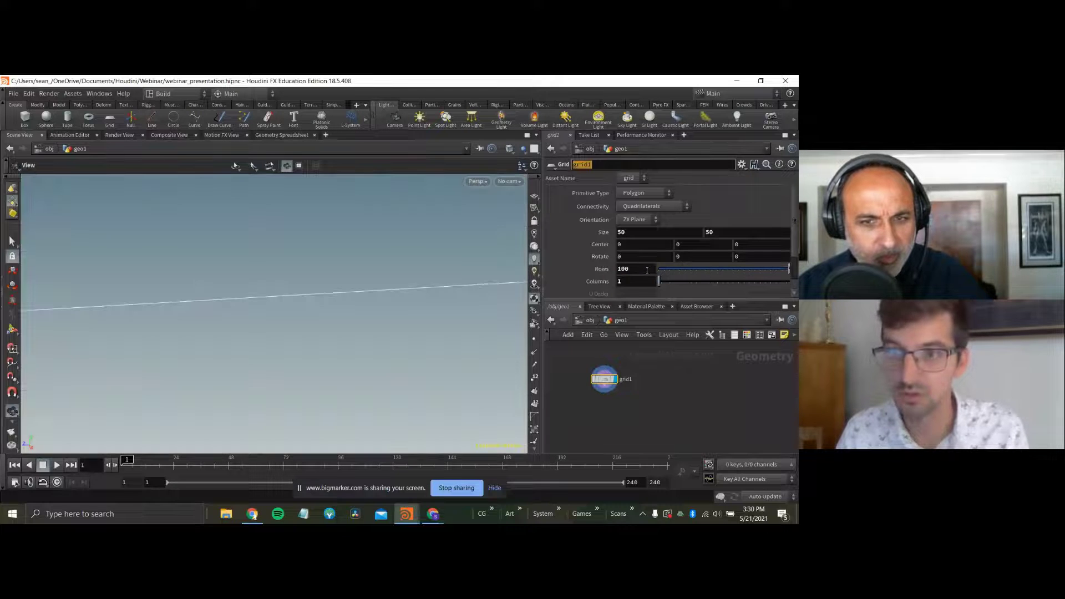
left_click_drag(686, 283, 682, 282)
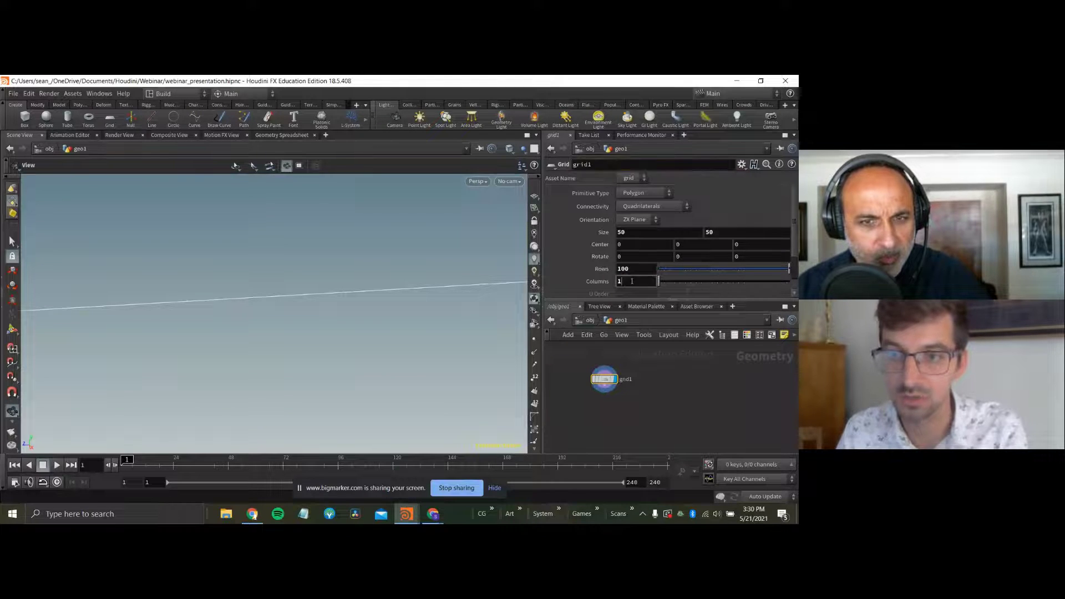
type("0")
key("Return")
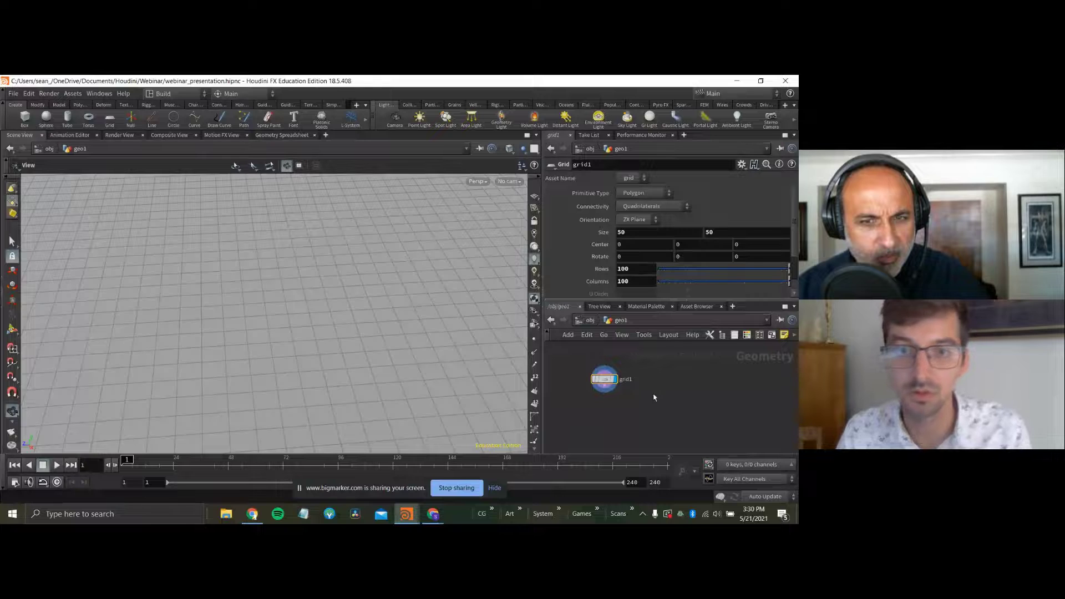
Add a Draw Curve node connected to the grid's output.
left_click_drag(142, 344, 484, 223)
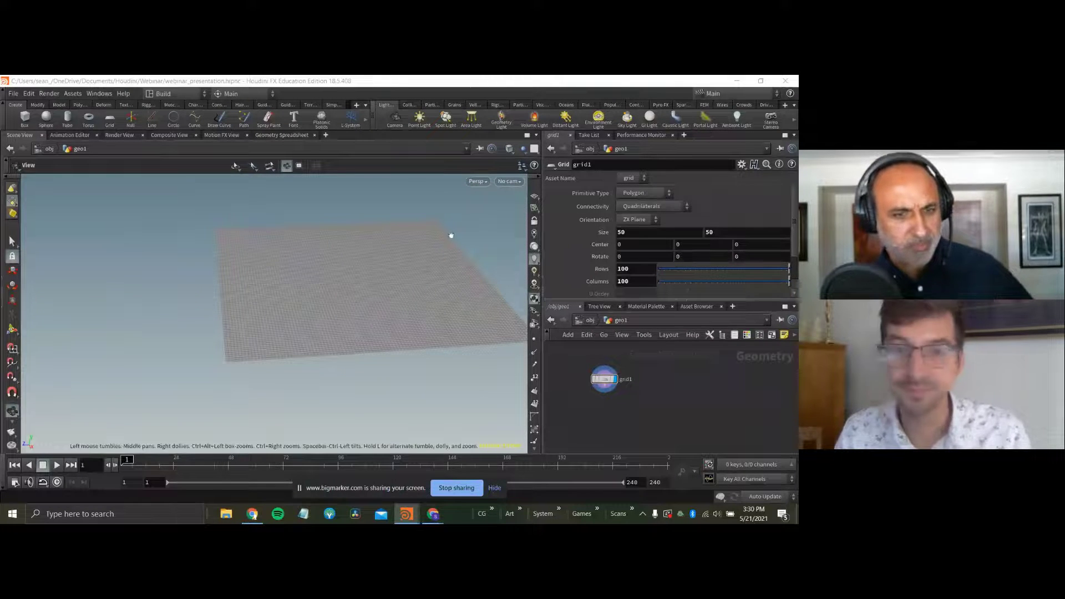
mouse_move(451, 236)
right_mouse_down()
mouse_move(368, 266)
mouse_move(444, 228)
right_mouse_up()
middle_click_drag(445, 228, 395, 263)
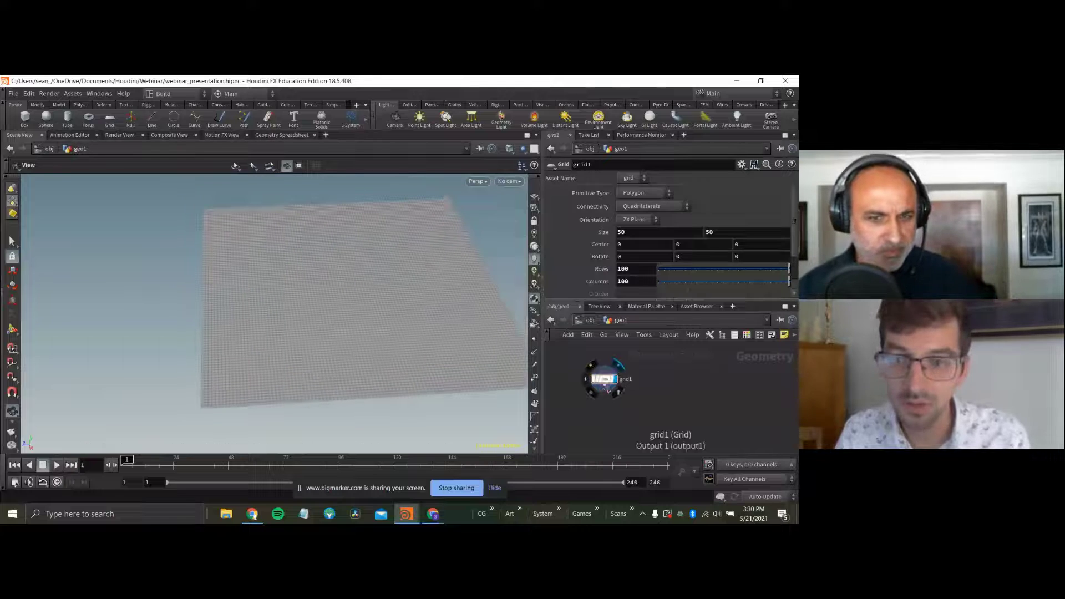
left_click_drag(608, 393, 600, 408)
type("drawcurv")
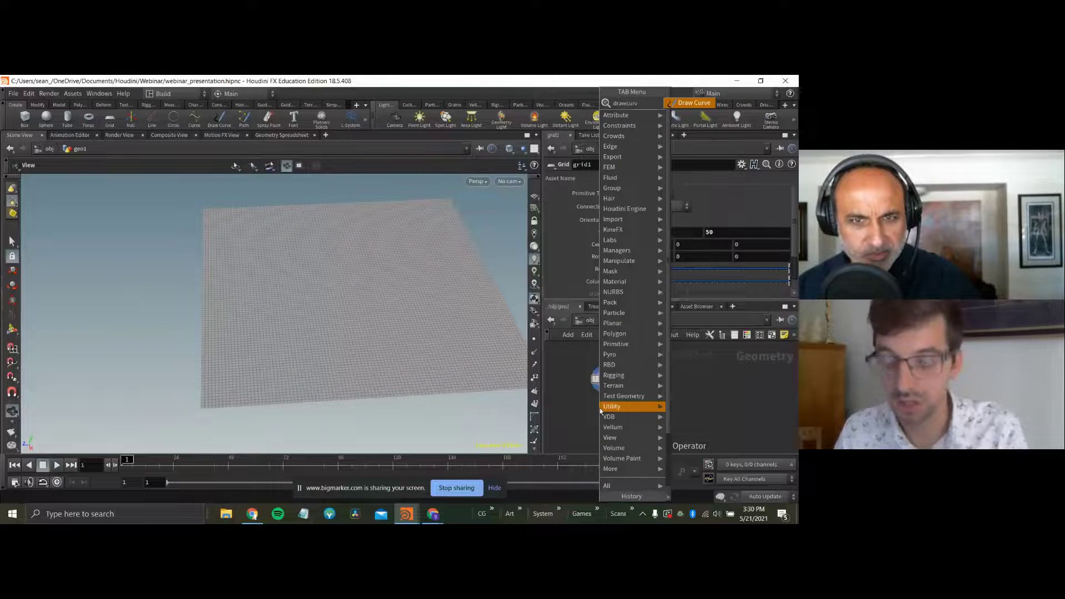
key("Return")
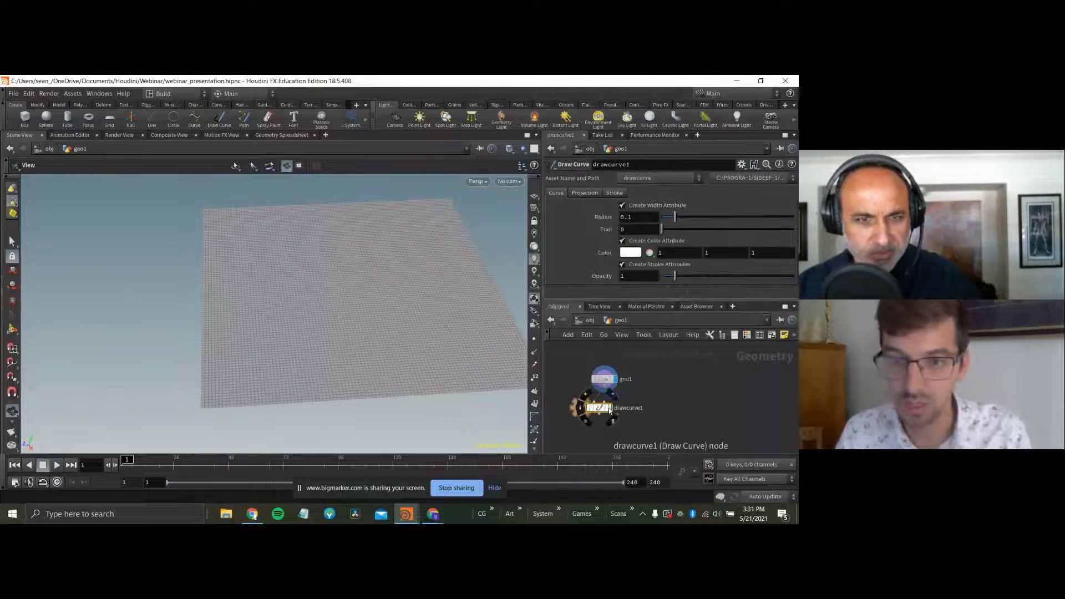
Display the Draw Curve node, set its projection to Geometry and turn off its guide geometry with the drawing tool active.
left_click(581, 194)
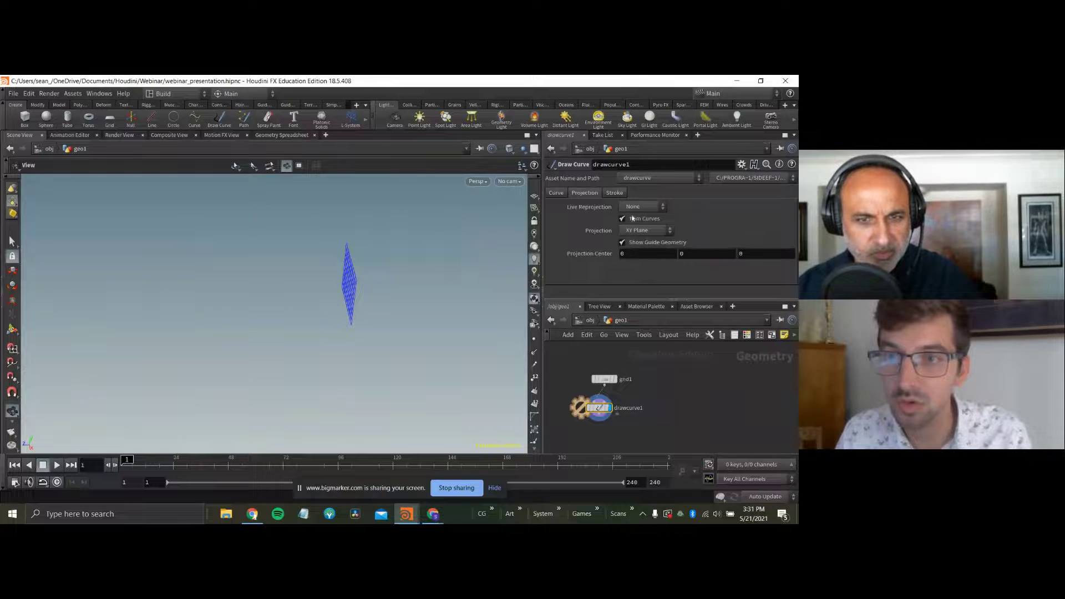
left_click(648, 230)
left_click(638, 277)
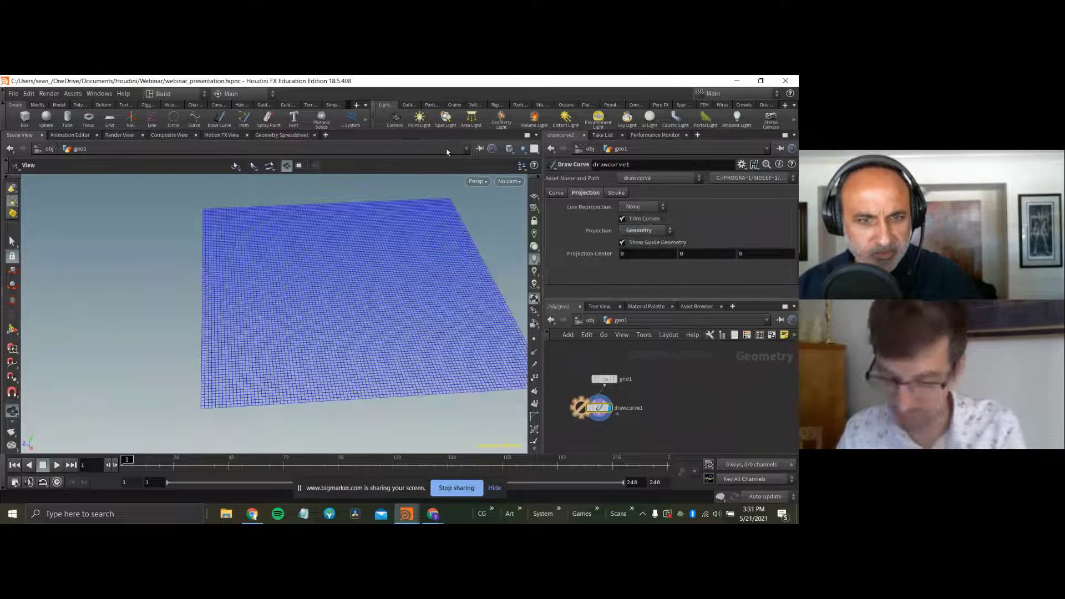
key("Return")
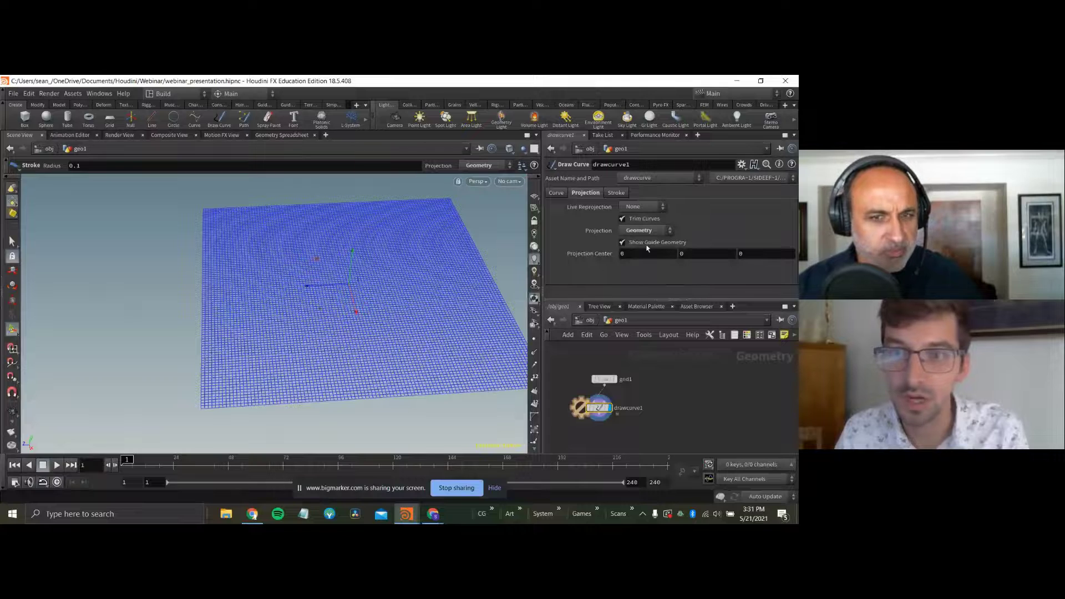
left_click(646, 244)
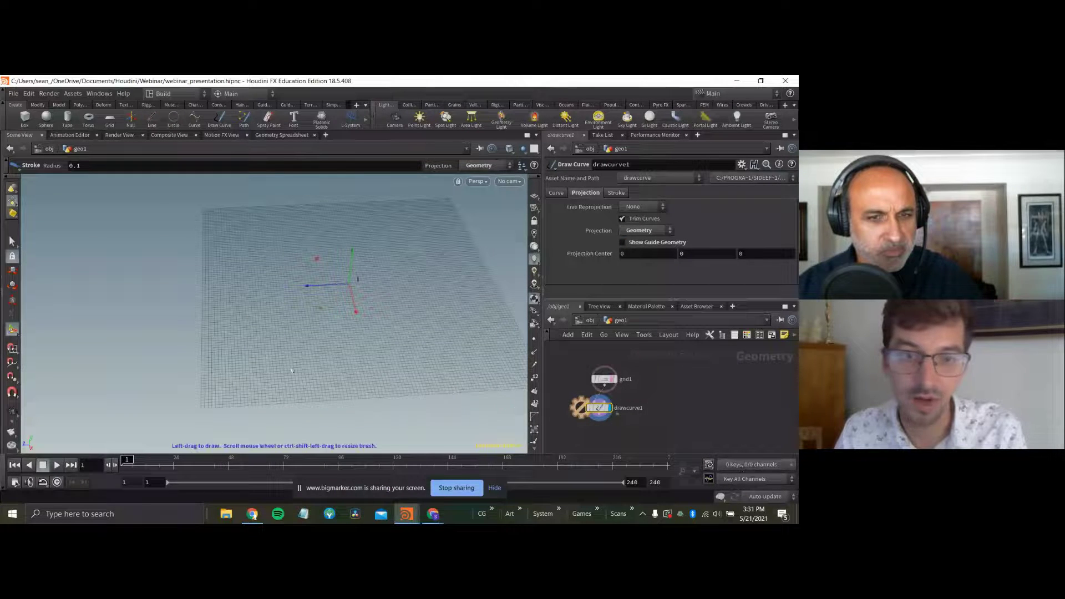
Draw a curving stroke across the grid from its near edge to its far edge and display the curve's points.
left_click_drag(310, 413, 299, 381)
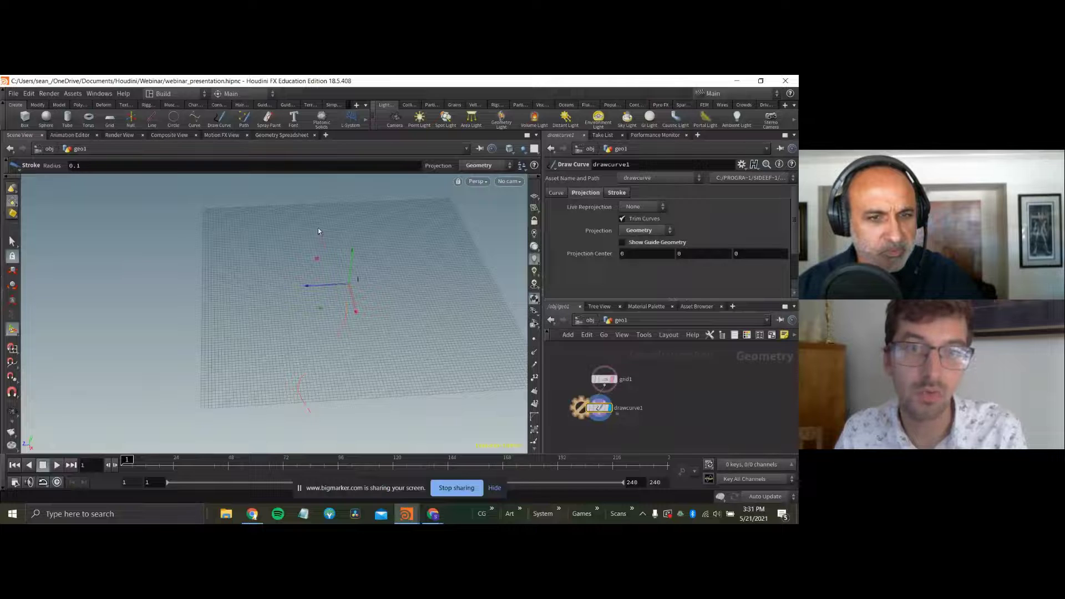
key("Escape")
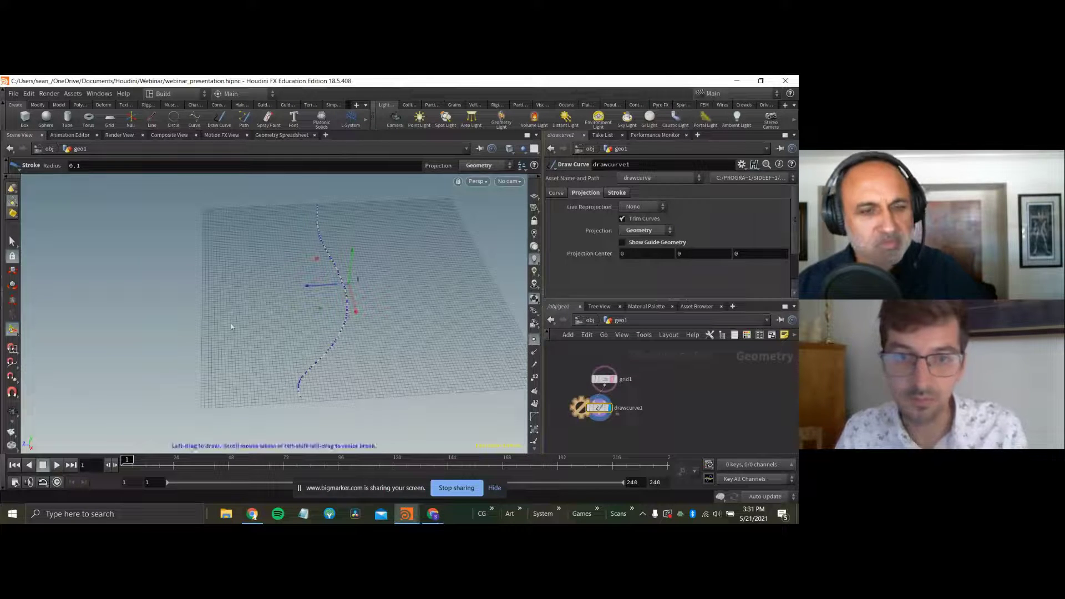
mouse_move(265, 306)
right_mouse_down("alt")
mouse_move(378, 305)
mouse_move(337, 267)
right_mouse_up("alt")
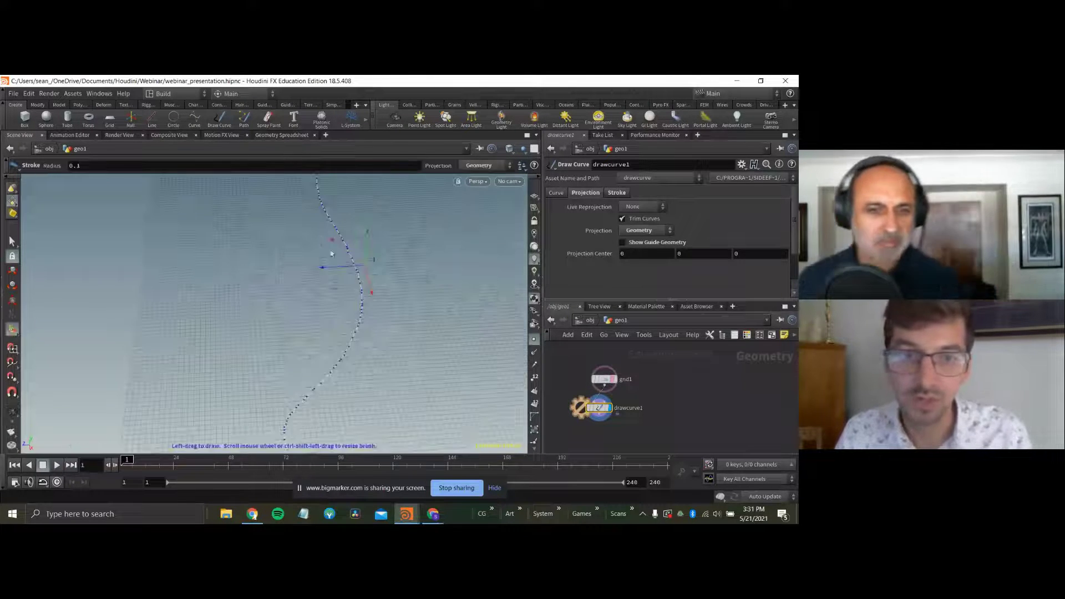
middle_click_drag(336, 277, 334, 256, "alt")
left_click_drag(333, 257, 309, 272)
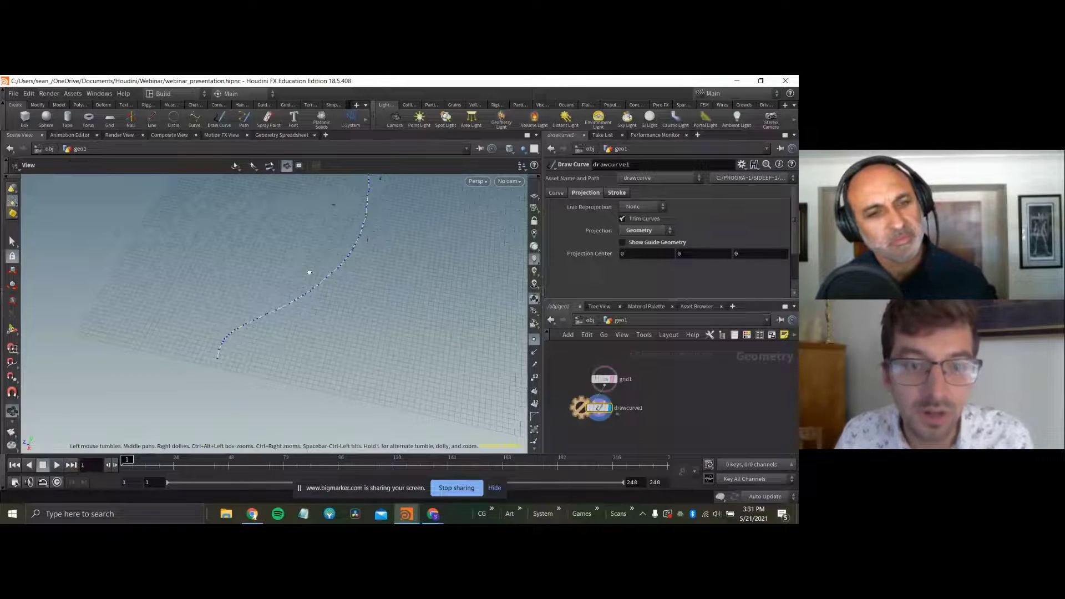
left_click_drag(309, 273, 327, 309, "alt")
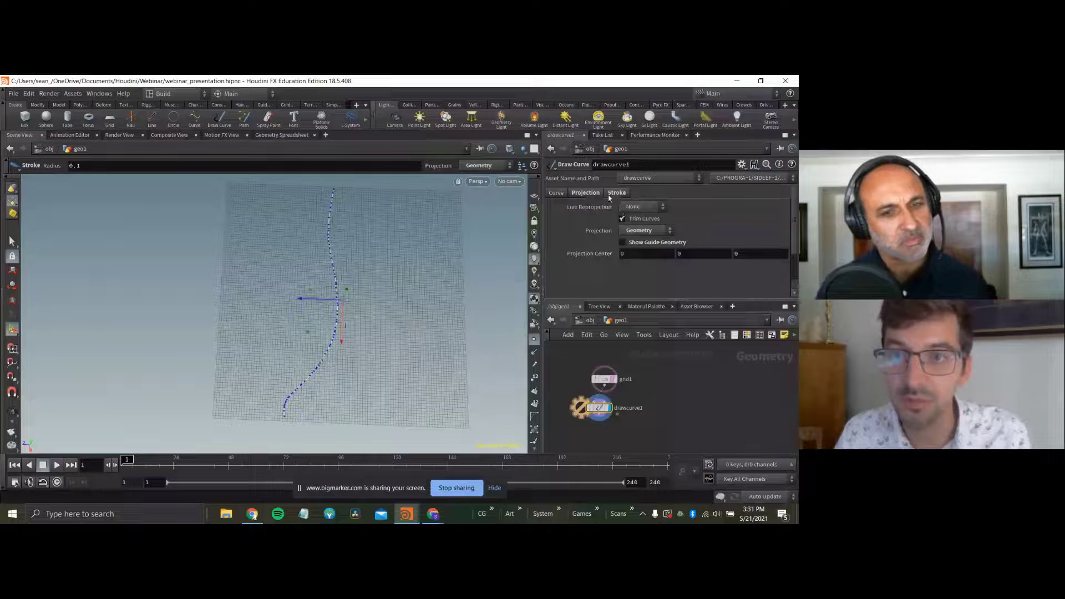
Clear the Draw Curve node's existing stroke and draw a new gently curving stroke across the grid from near edge to far edge.
left_click(615, 194)
left_click(705, 207)
left_click(305, 418)
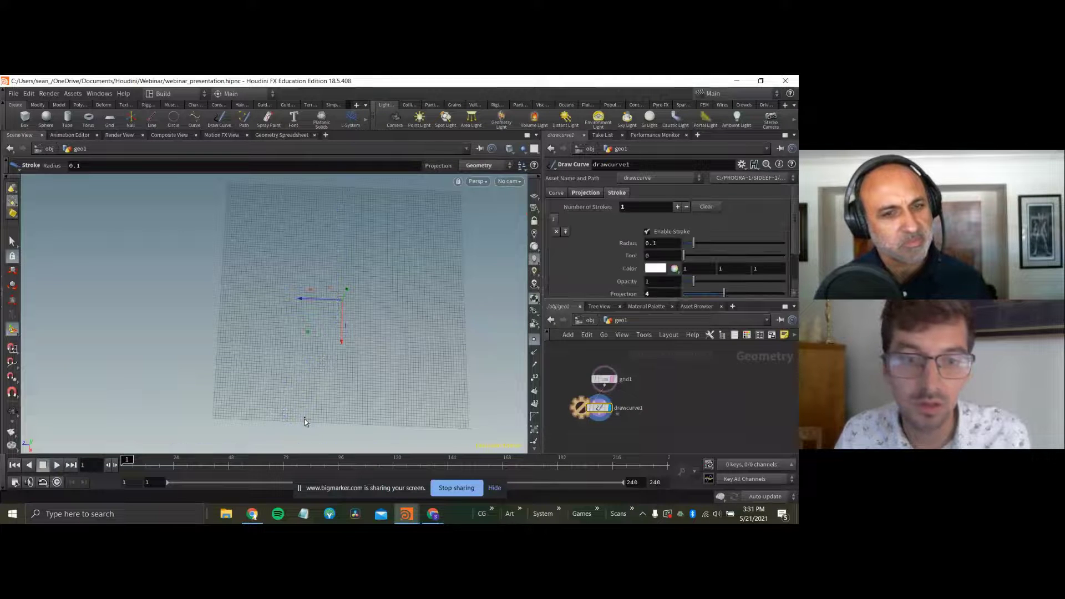
left_click_drag(305, 427, 317, 329)
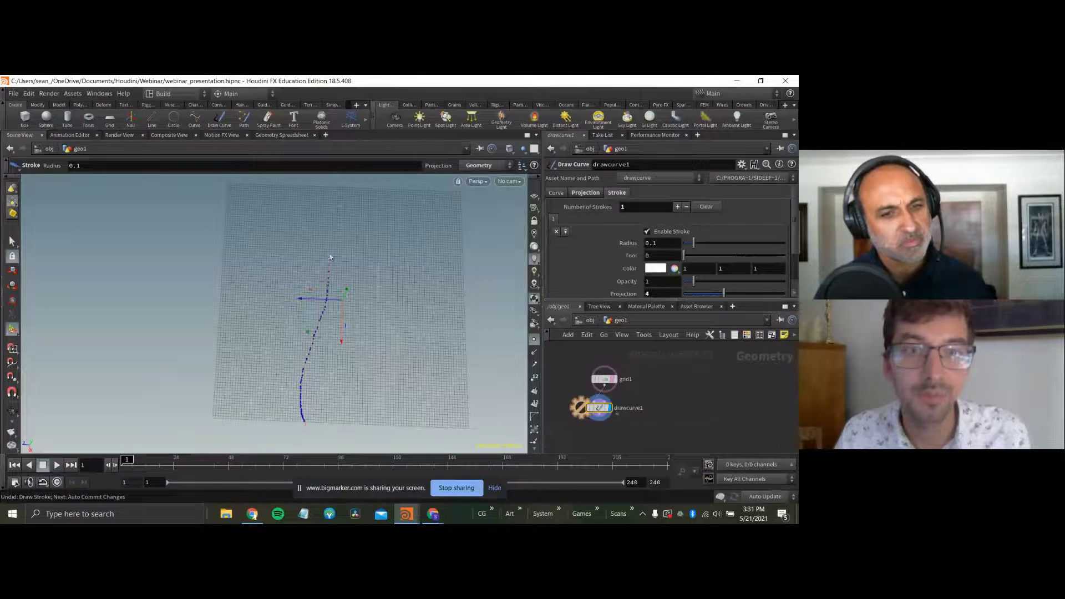
Add a Resample node connected to the Draw Curve node, display it and set its maximum segment length to 2.13.
middle_click_drag(656, 419, 684, 378)
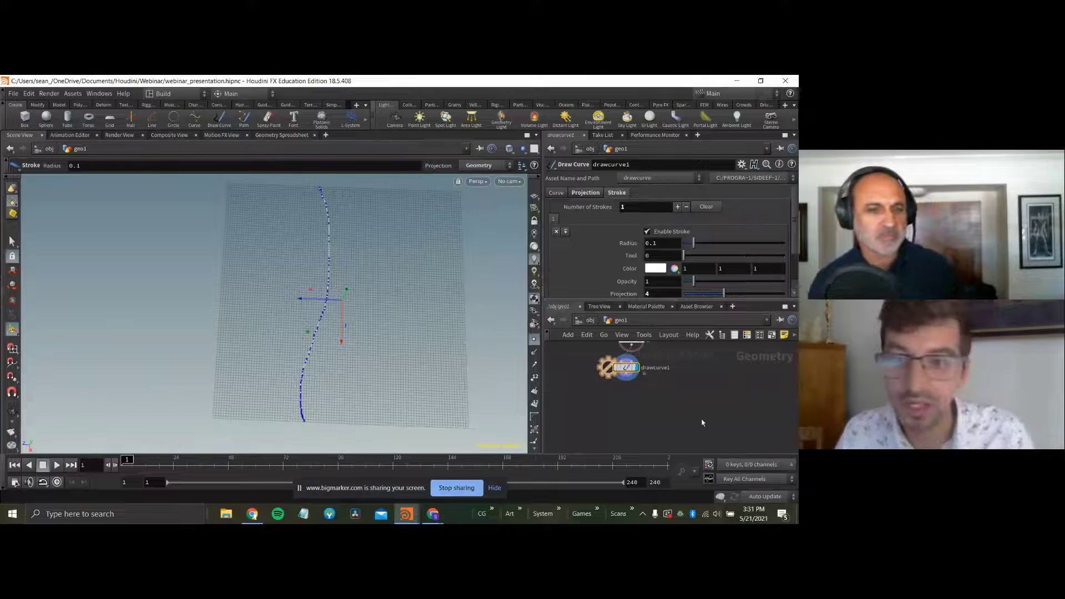
scroll(640, 391, "up", 1)
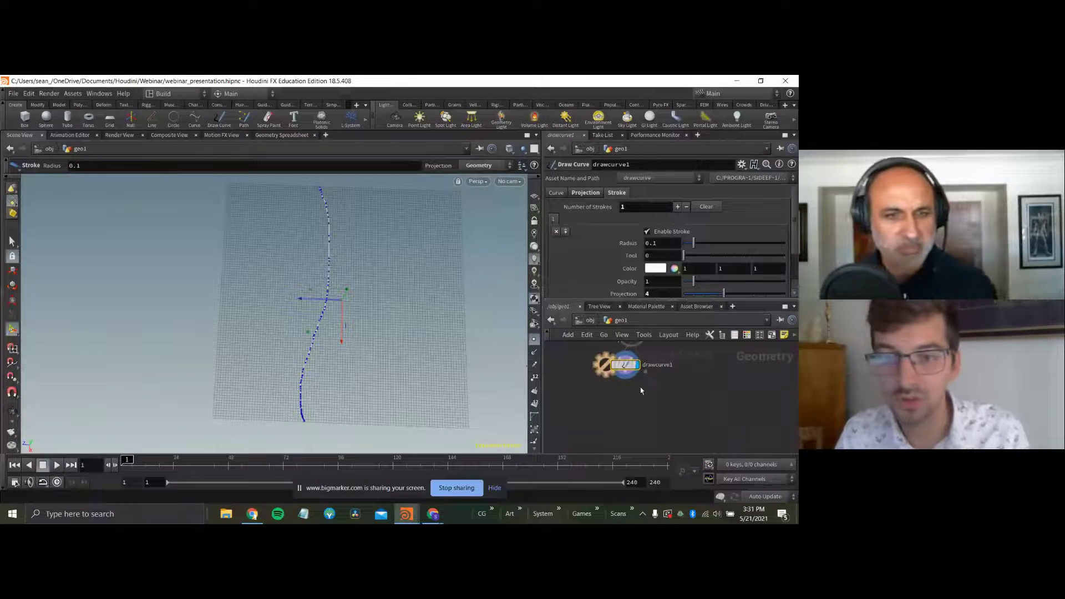
key("Tab")
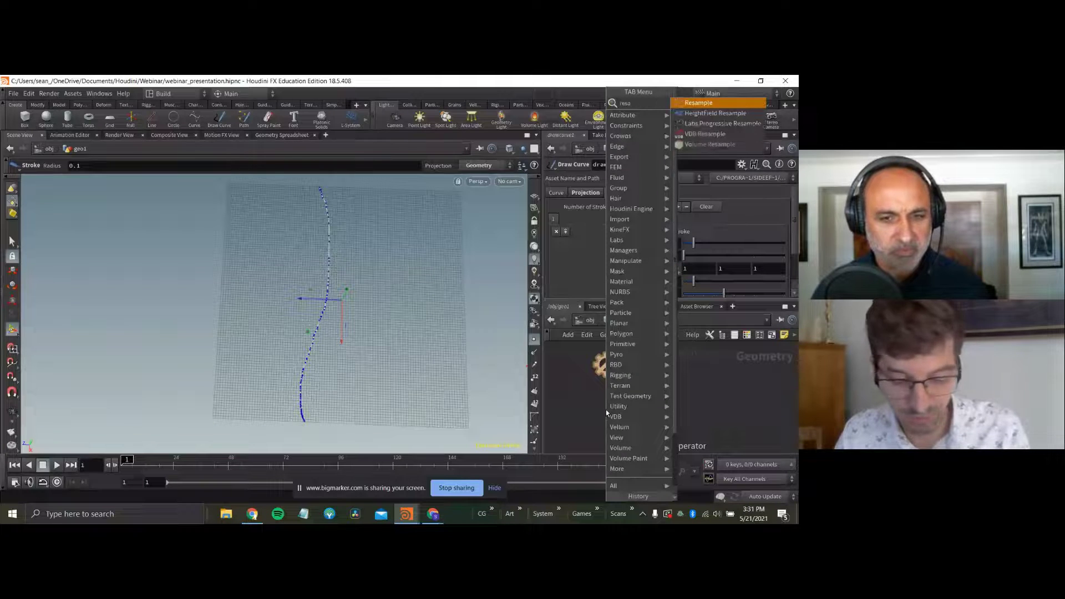
key("Return")
left_click(606, 409)
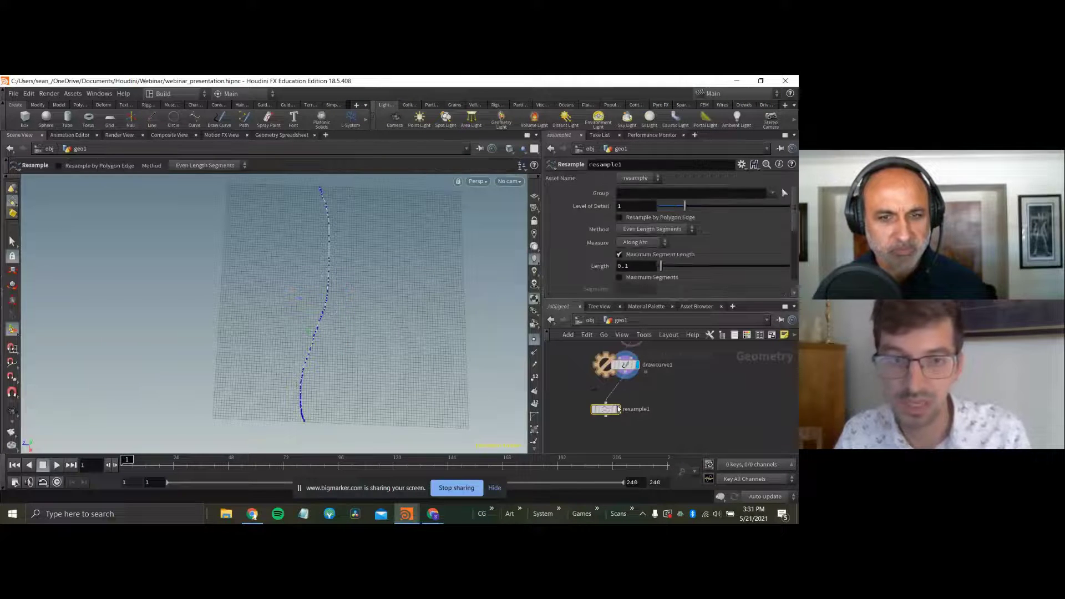
left_click_drag(660, 266, 714, 266)
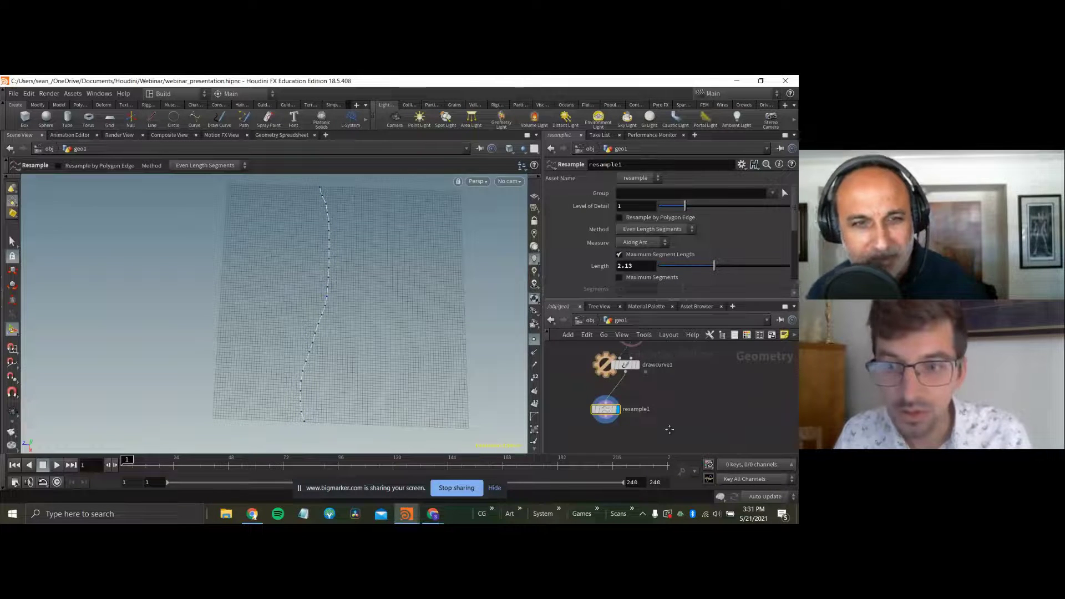
Add a Smooth node connected to the Resample node, display it and set its strength to 22.6.
middle_click_drag(669, 427, 695, 392)
left_click(633, 382)
key("Tab")
type("smooth")
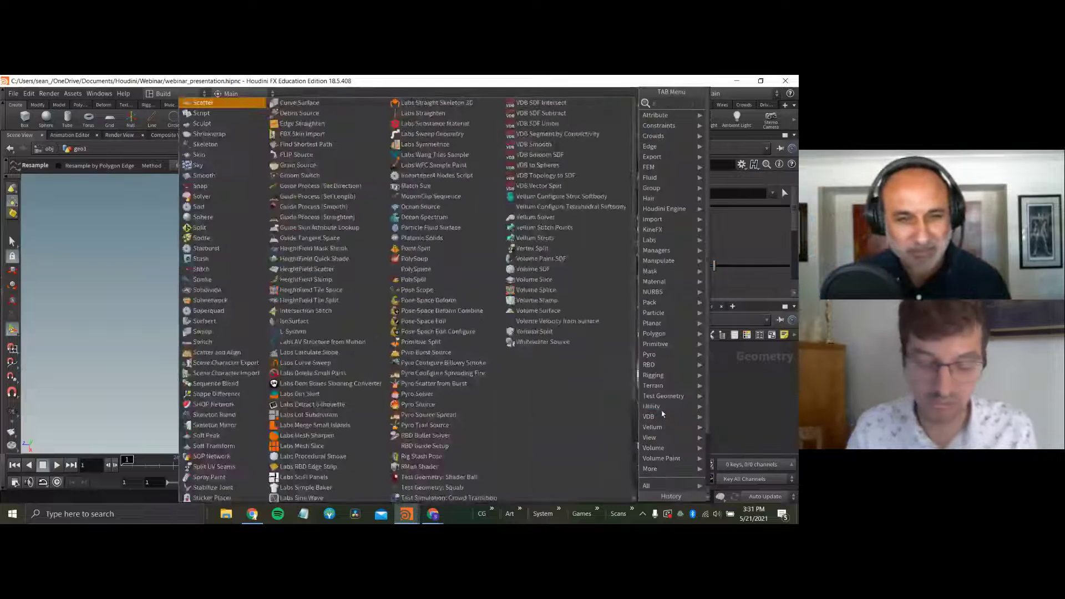
key("Return")
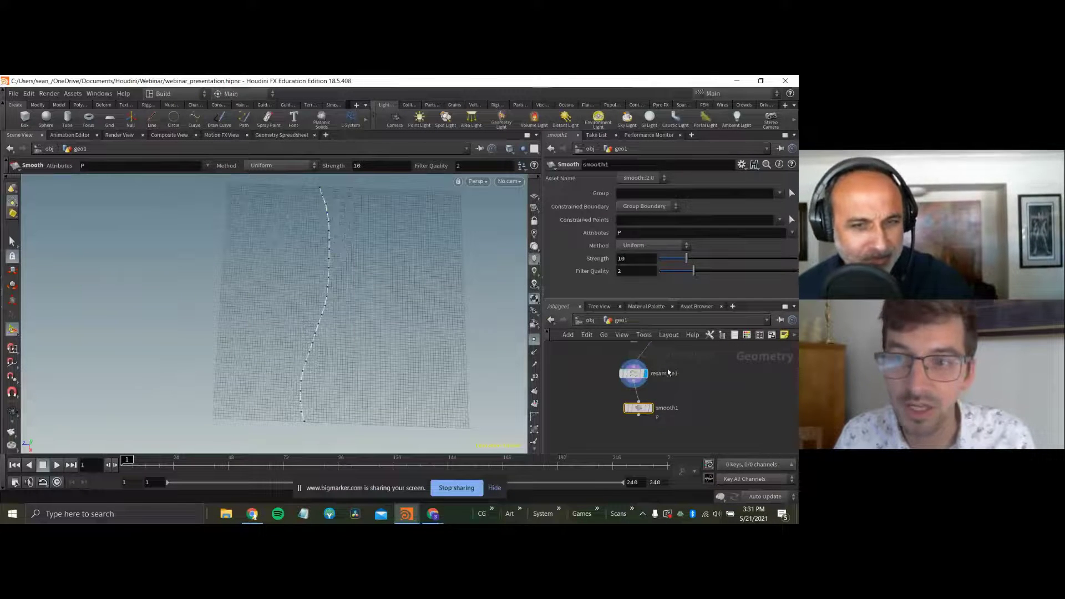
left_click(649, 409)
left_click_drag(686, 259, 721, 262)
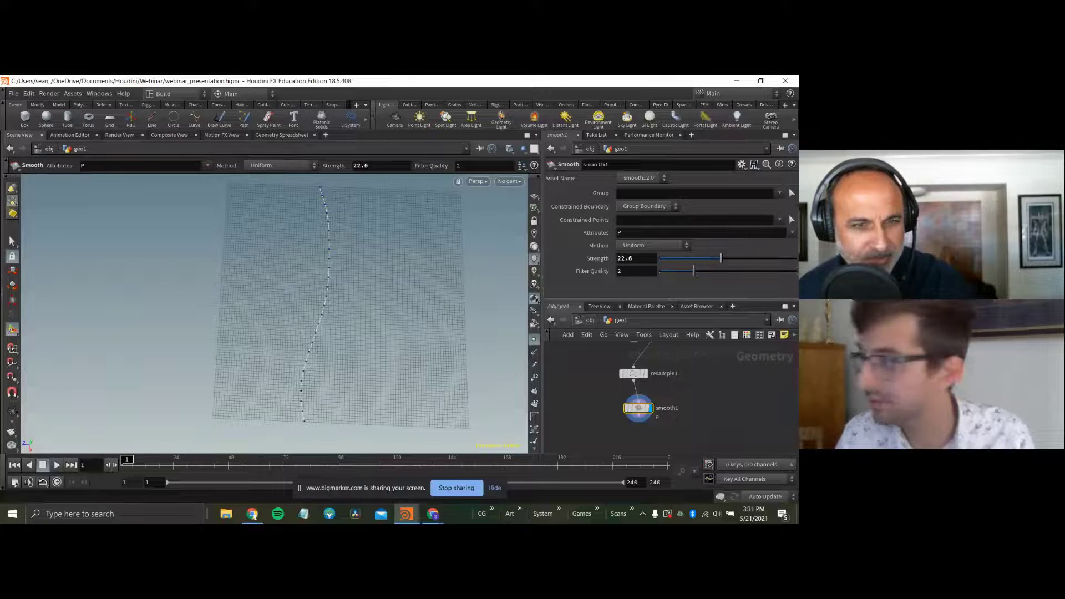
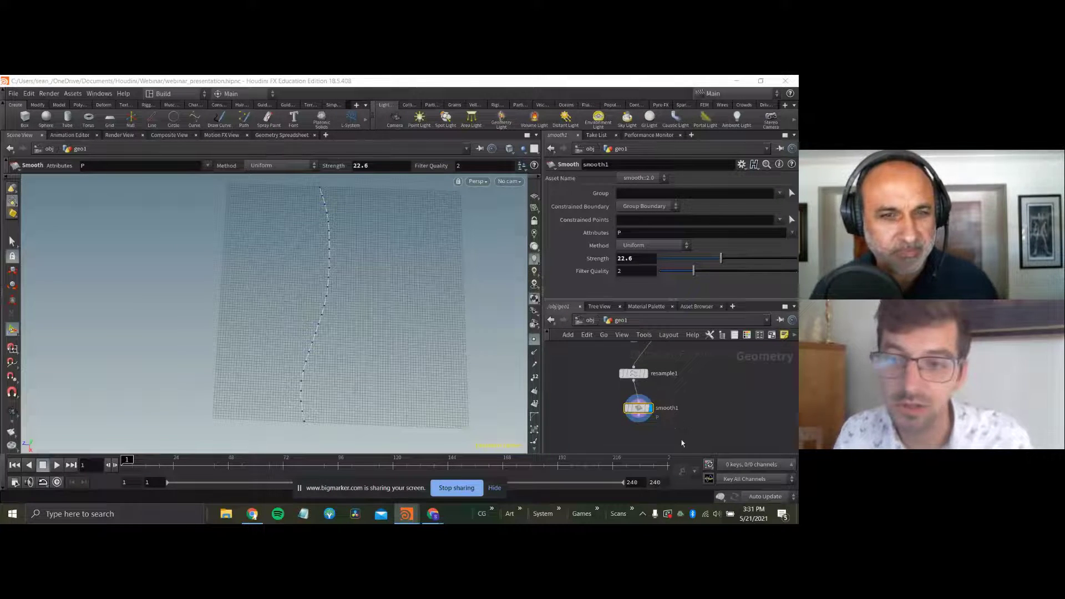
Add a Sweep node connected to the Smooth node, display it and set its surface shape to Ribbon.
middle_click_drag(681, 442, 684, 384)
left_click(642, 364)
key("Tab")
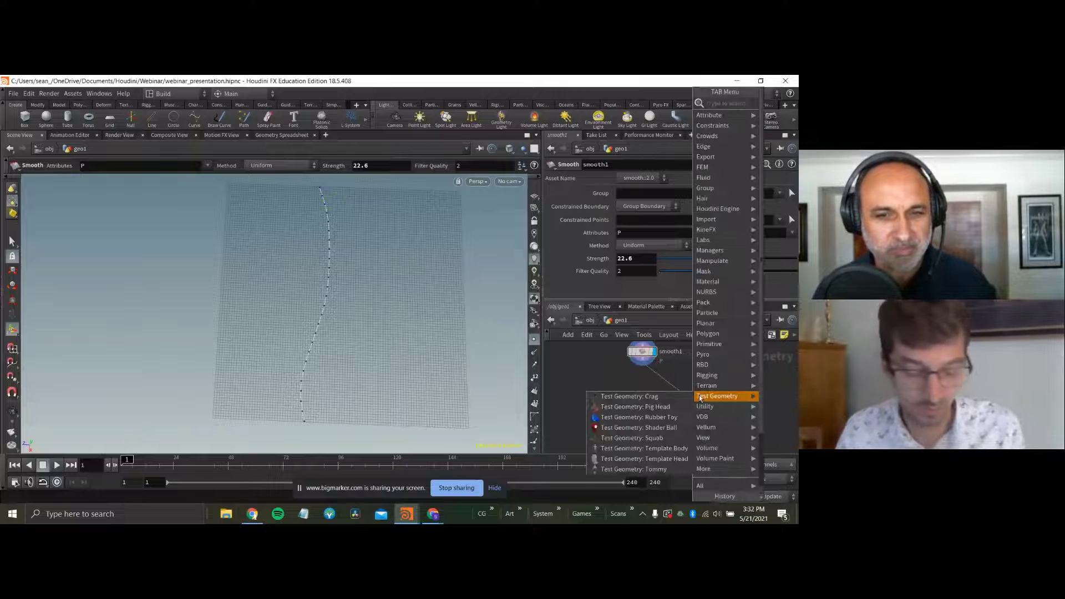
type("sweep")
key("Return")
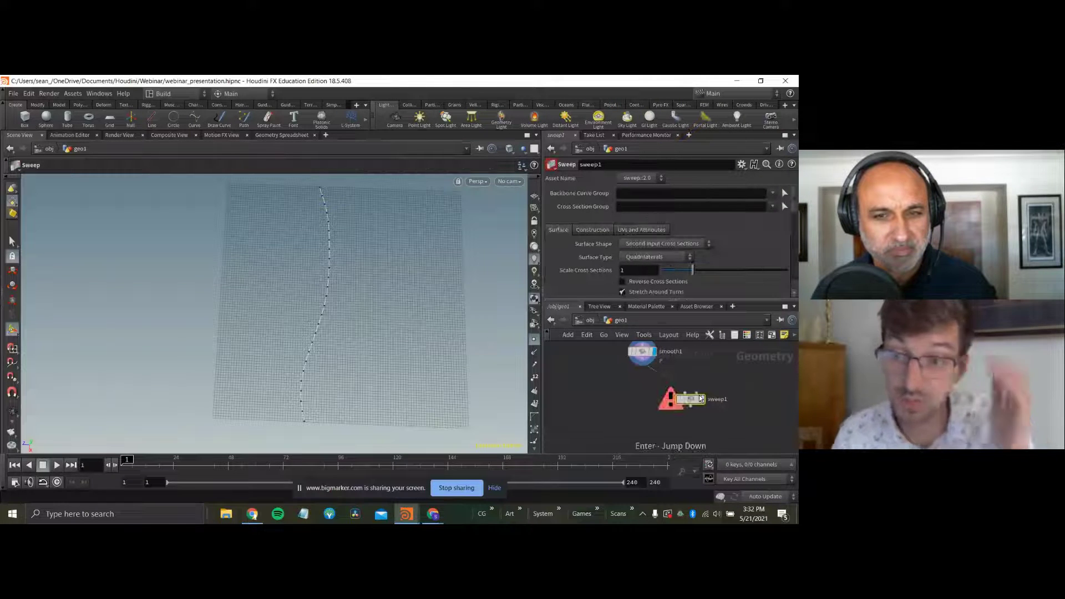
left_click(700, 400)
left_click(702, 401)
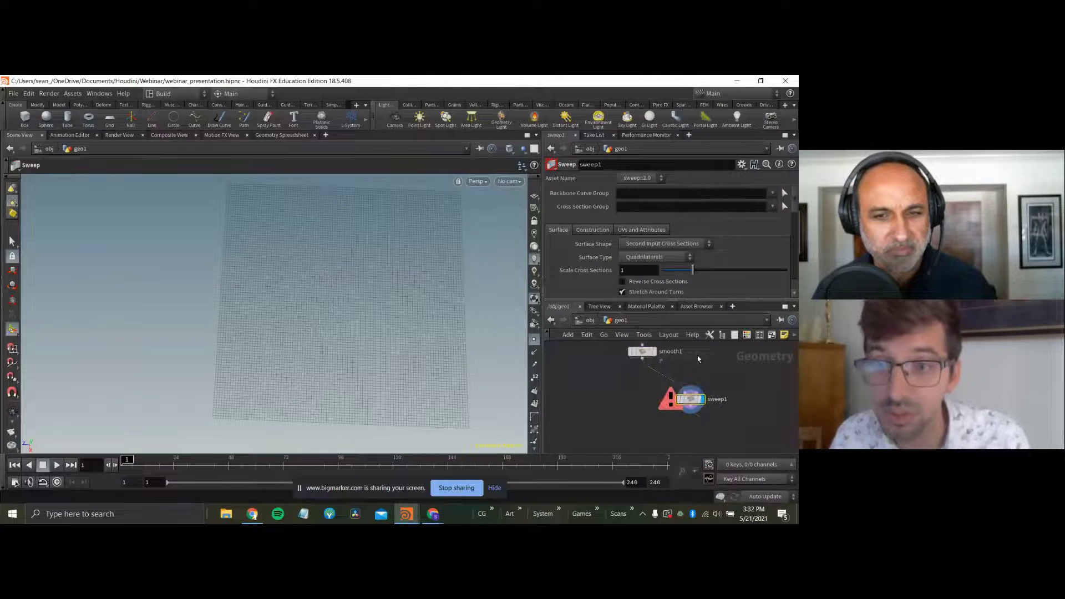
left_click(649, 245)
left_click(660, 287)
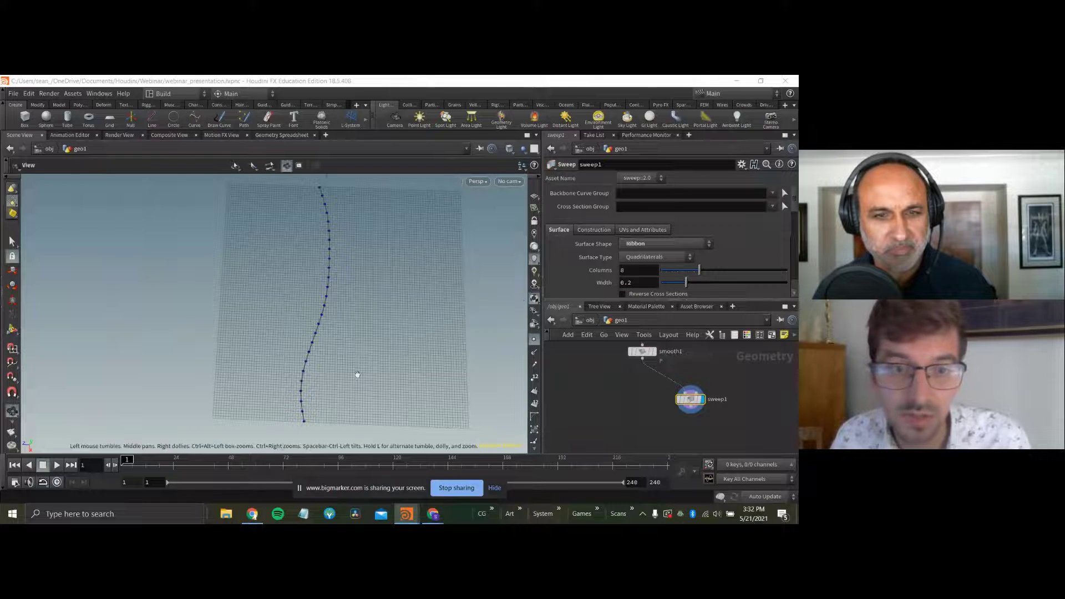
Set the sweep ribbon's width to 0.861 and its columns to 2.
left_click_drag(357, 374, 349, 269)
left_click_drag(685, 282, 769, 282)
left_click_drag(700, 270, 666, 272)
key("Escape")
left_click_drag(305, 269, 342, 292)
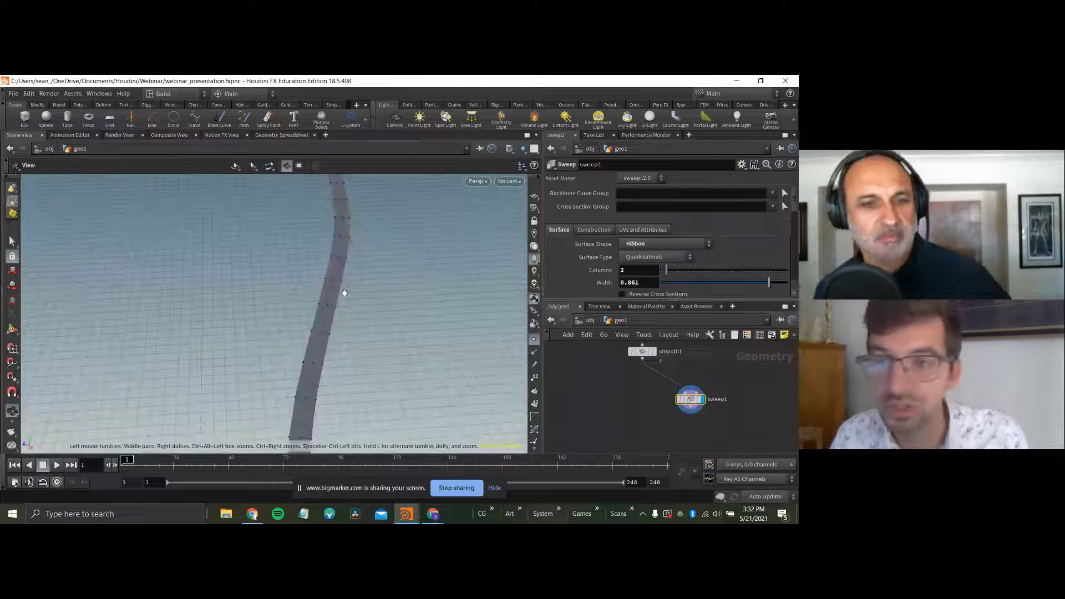
Review the Sweep node's UV and attribute options and its surface settings.
scroll(616, 267, "down", 5)
scroll(612, 262, "up", 4)
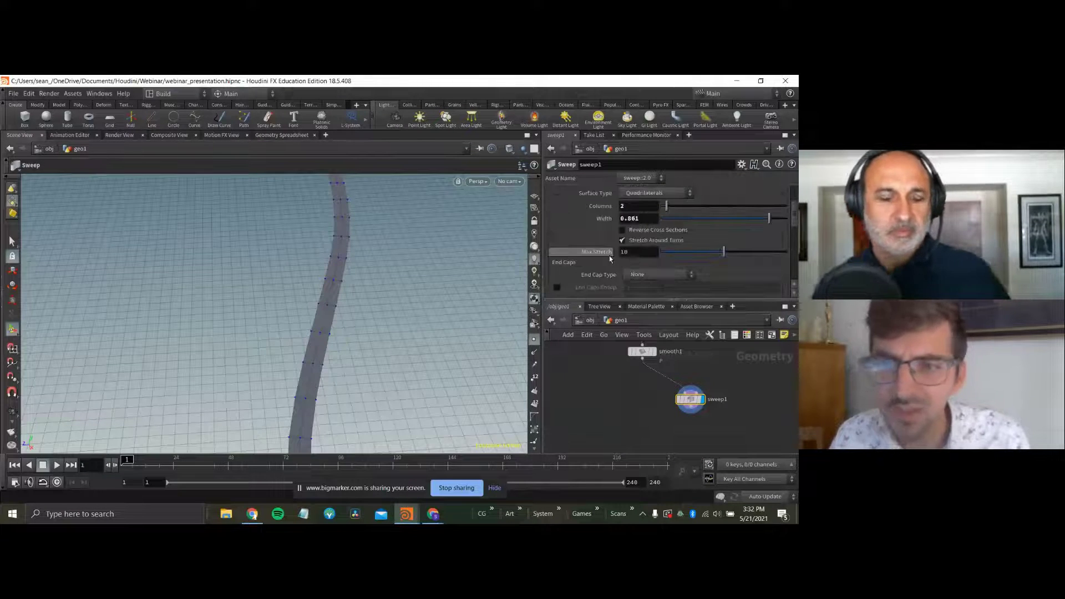
left_click(626, 218)
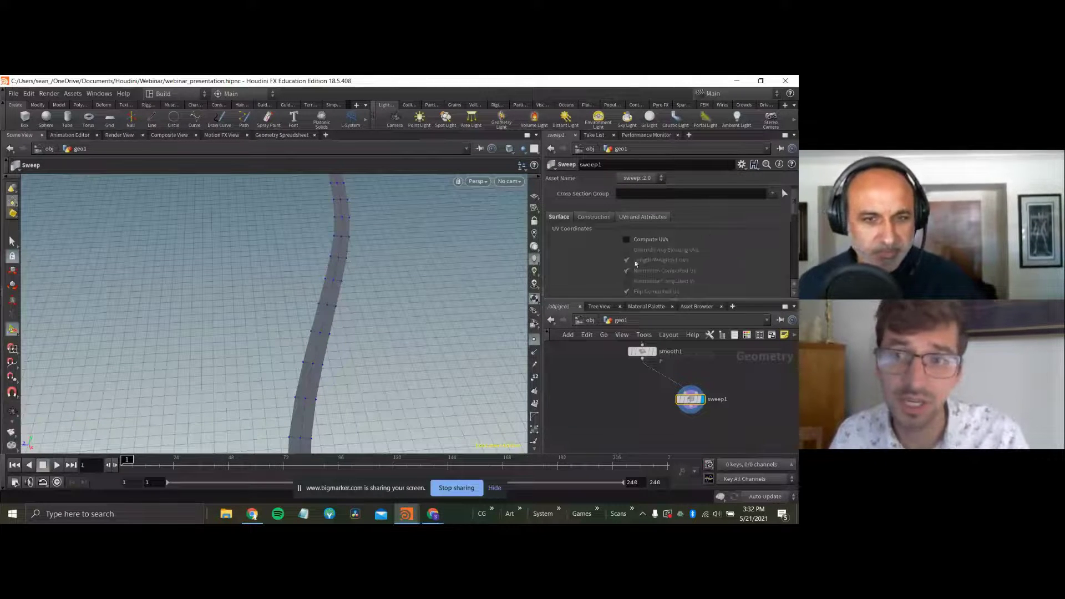
scroll(636, 264, "down", 1)
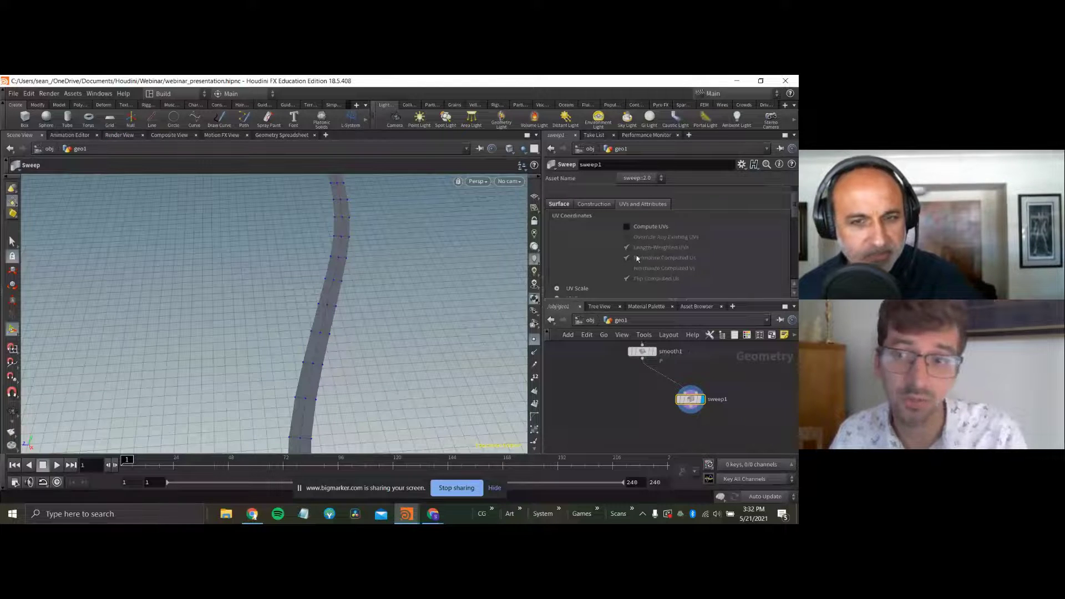
scroll(628, 240, "up", 2)
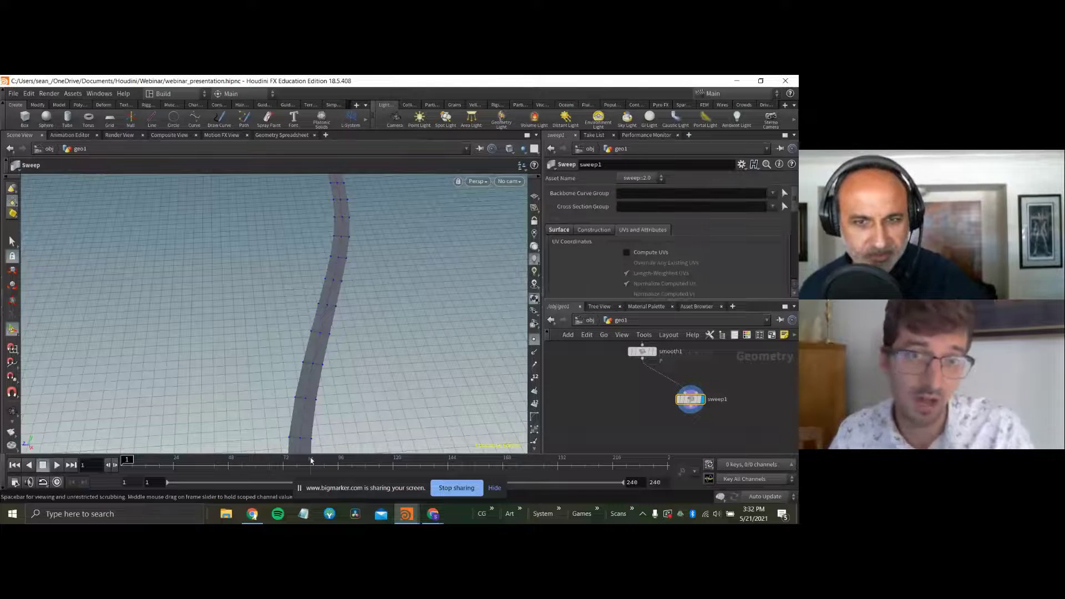
left_click(558, 229)
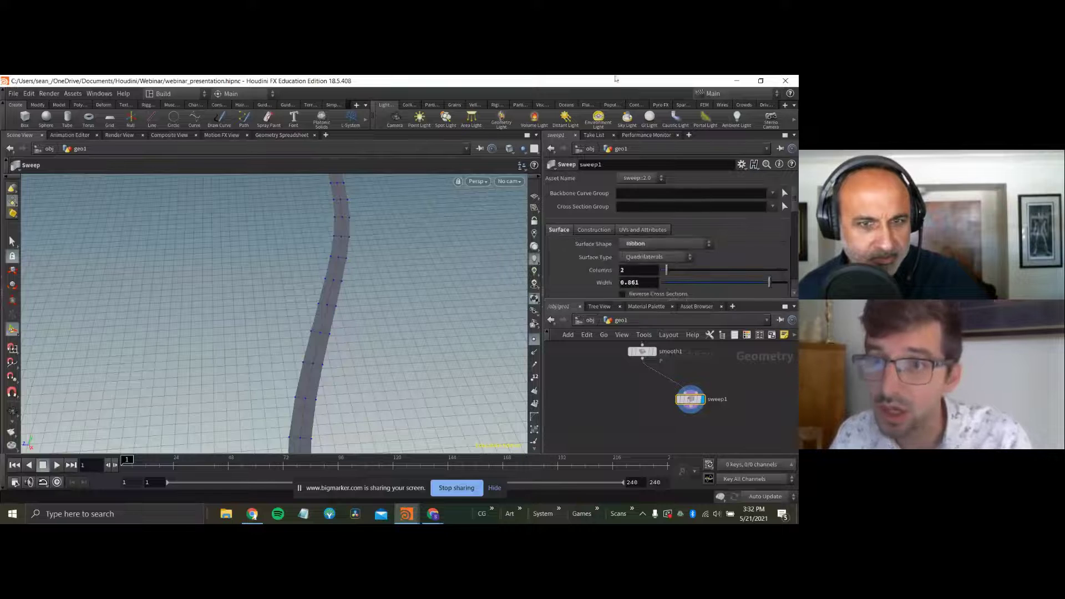
scroll(557, 230, "down", 2)
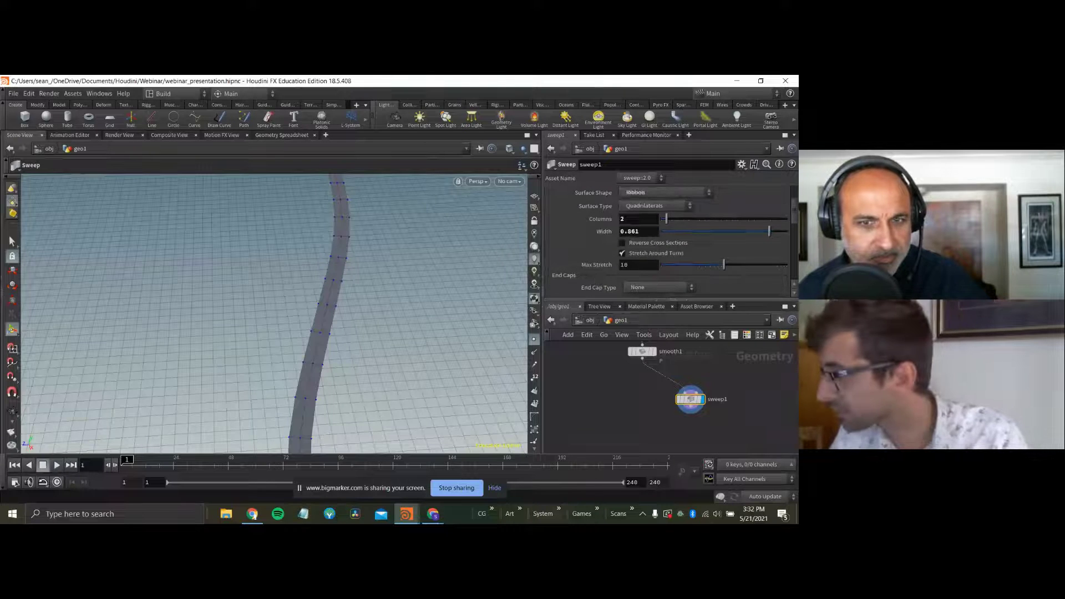
Add a Color node connected to the Sweep node's output.
middle_click_drag(672, 418, 641, 393)
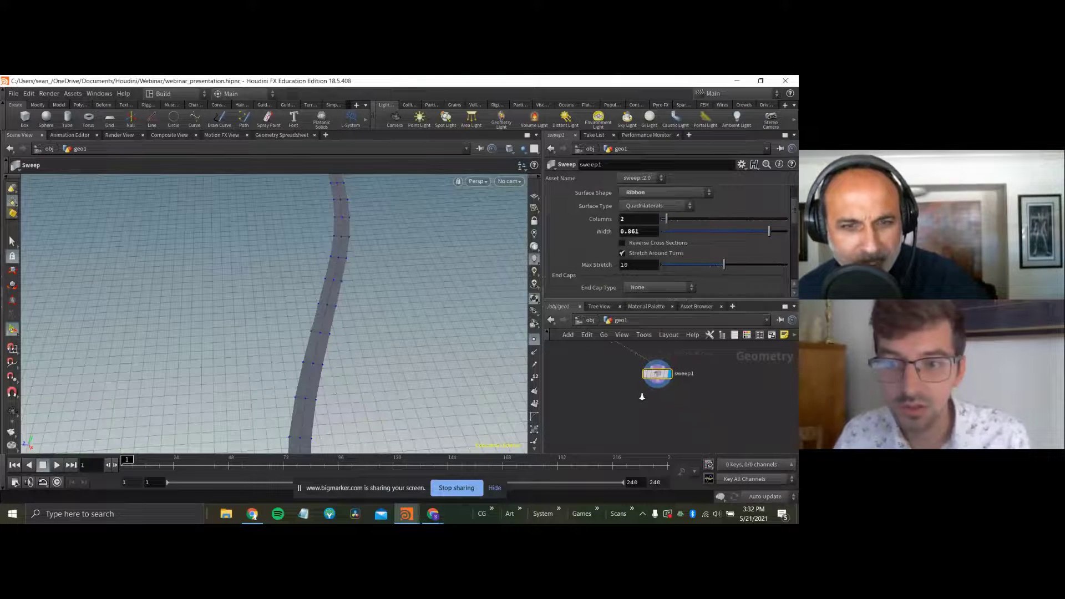
scroll(641, 392, "up", 2)
key("Tab")
type("color")
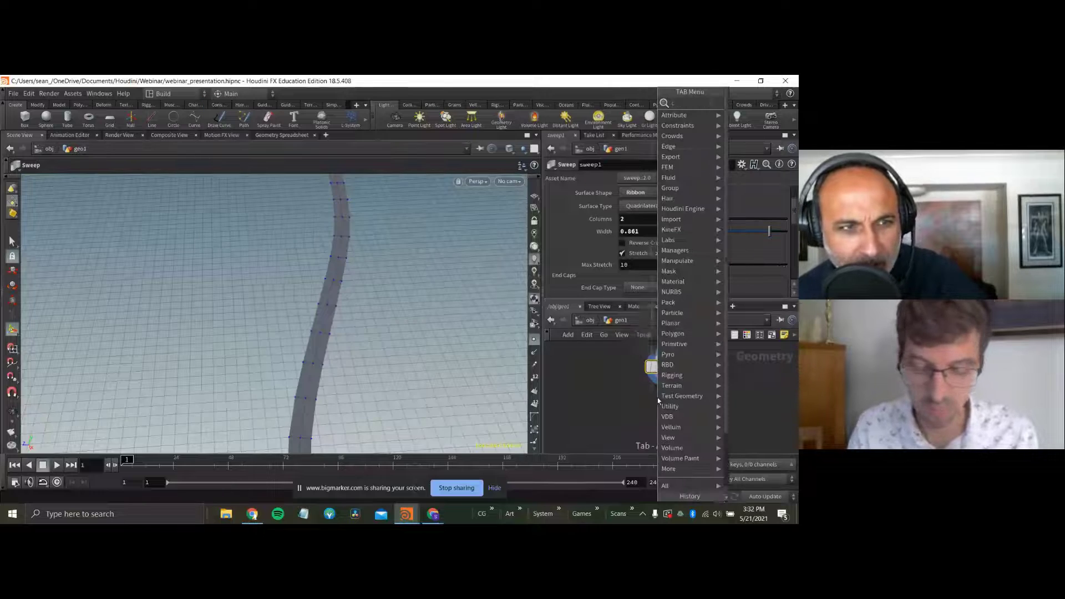
key("Return")
left_click(658, 398)
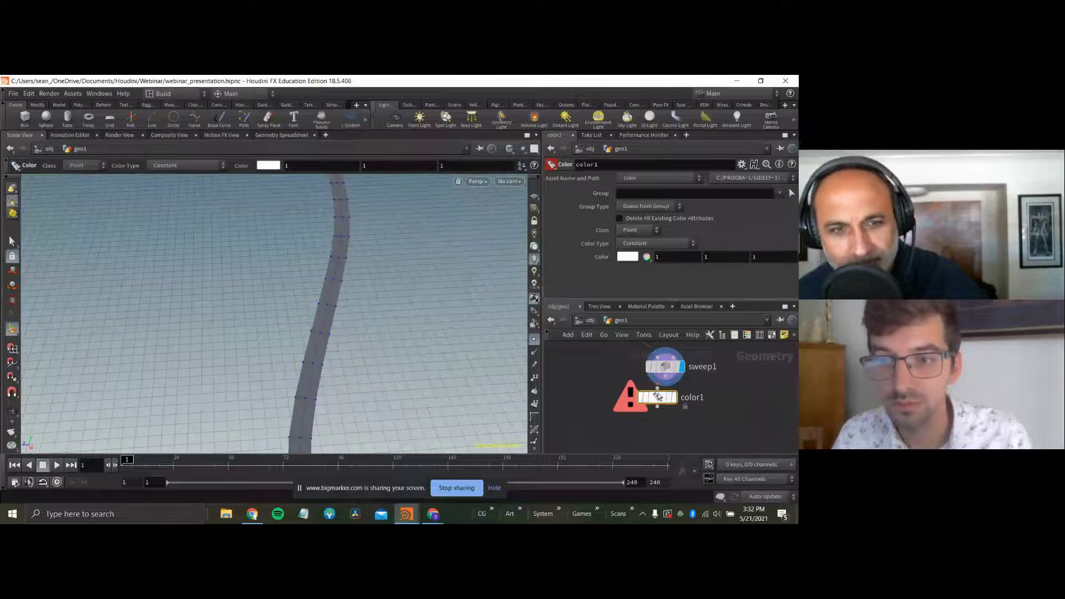
Display the Color node and set its color to dark grey with 0.21 for red, green and blue.
scroll(657, 396, "down", 5)
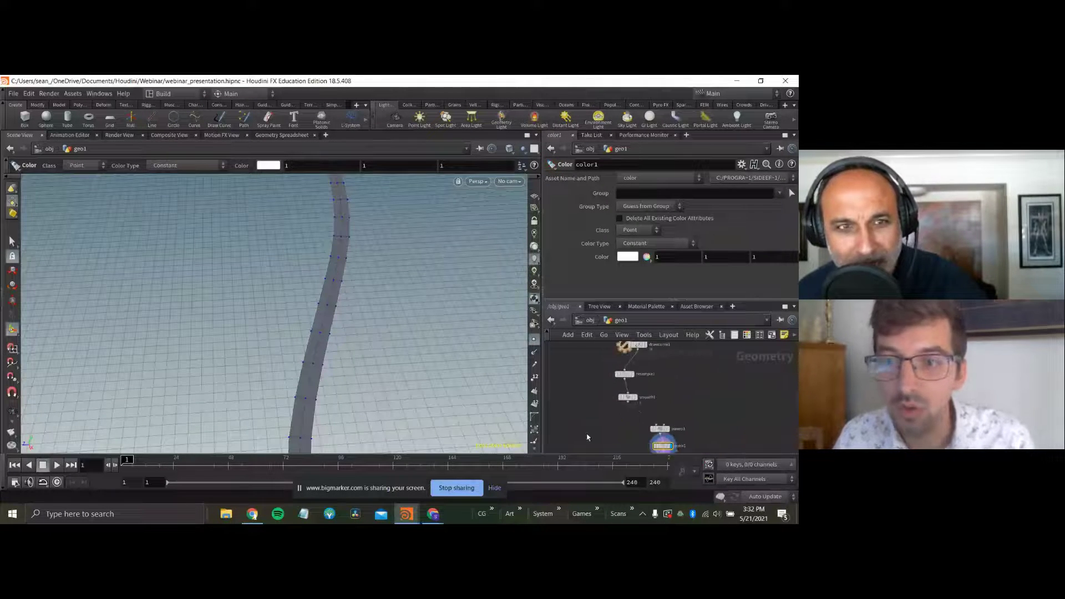
middle_click_drag(588, 438, 589, 462)
scroll(605, 423, "up", 2)
middle_click_drag(705, 398, 645, 322)
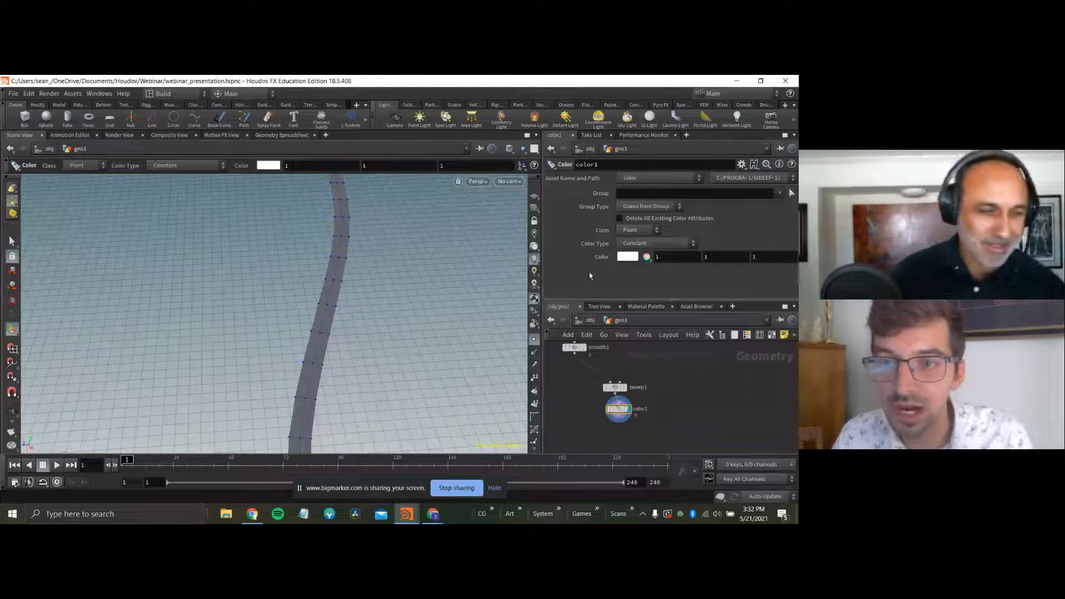
middle_click_drag(597, 257, 597, 270)
middle_click_drag(484, 290, 299, 291)
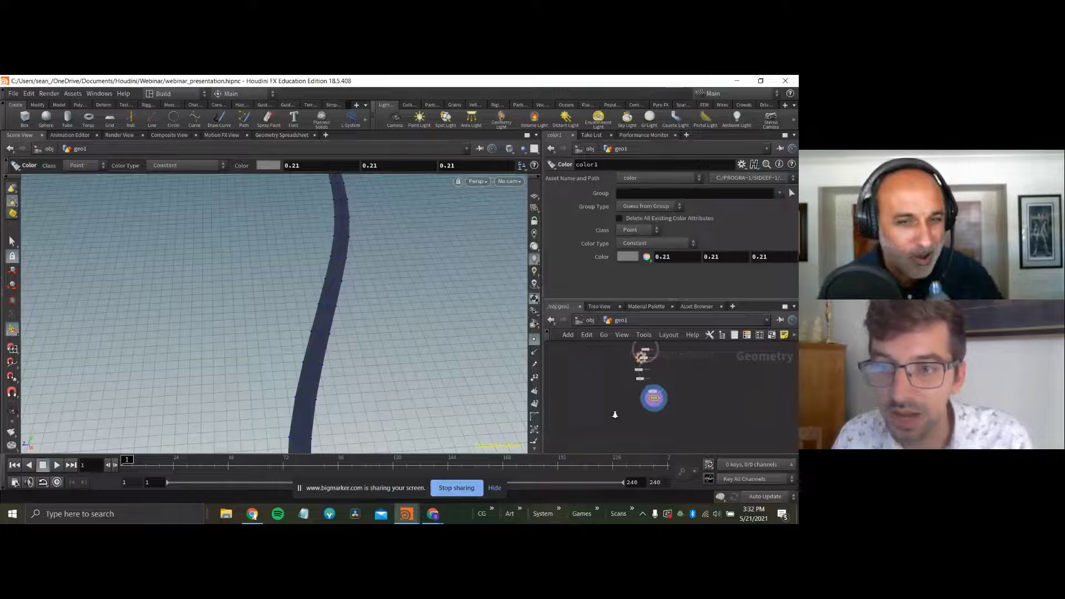
Add a Merge node below the Color node and connect the Color node's output to it.
key("Tab")
type("merge")
key("Return")
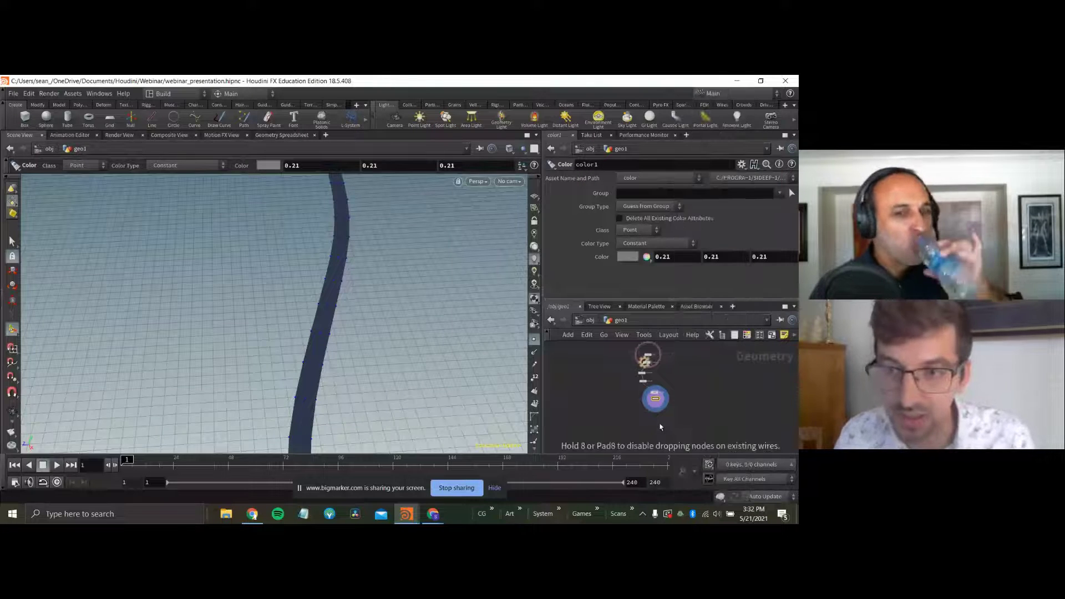
left_click(659, 427)
mouse_move(660, 425)
left_mouse_down()
mouse_move(677, 425)
mouse_move(669, 422)
left_mouse_up()
scroll(659, 426, "up", 3)
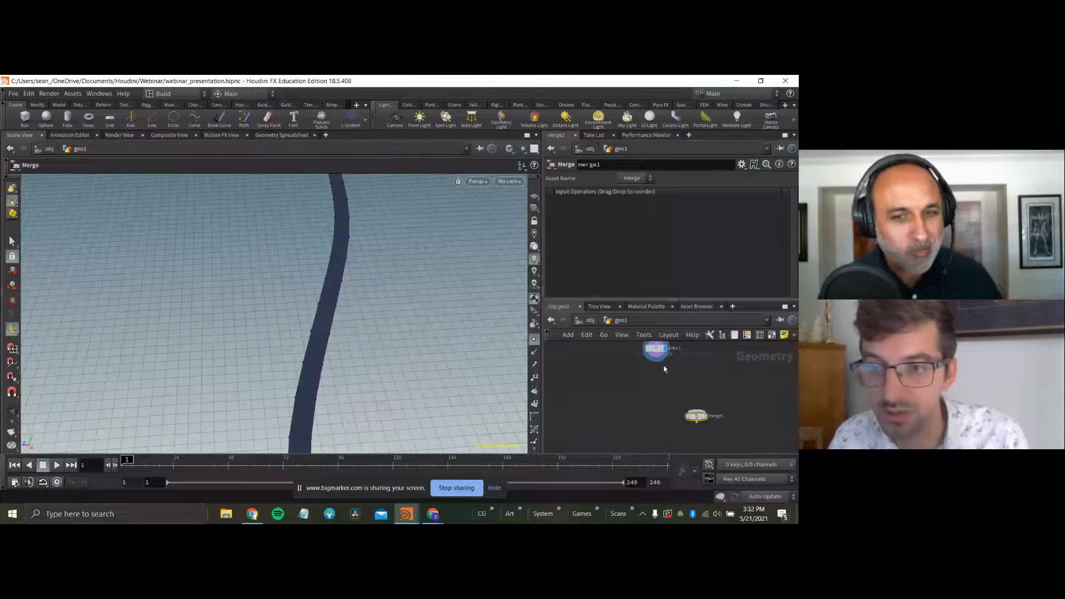
left_click(656, 357)
left_click(695, 410)
Connect the grid's output to the Merge node as a second input and move the grid node to one side.
middle_click_drag(660, 355, 649, 446)
left_click(615, 348)
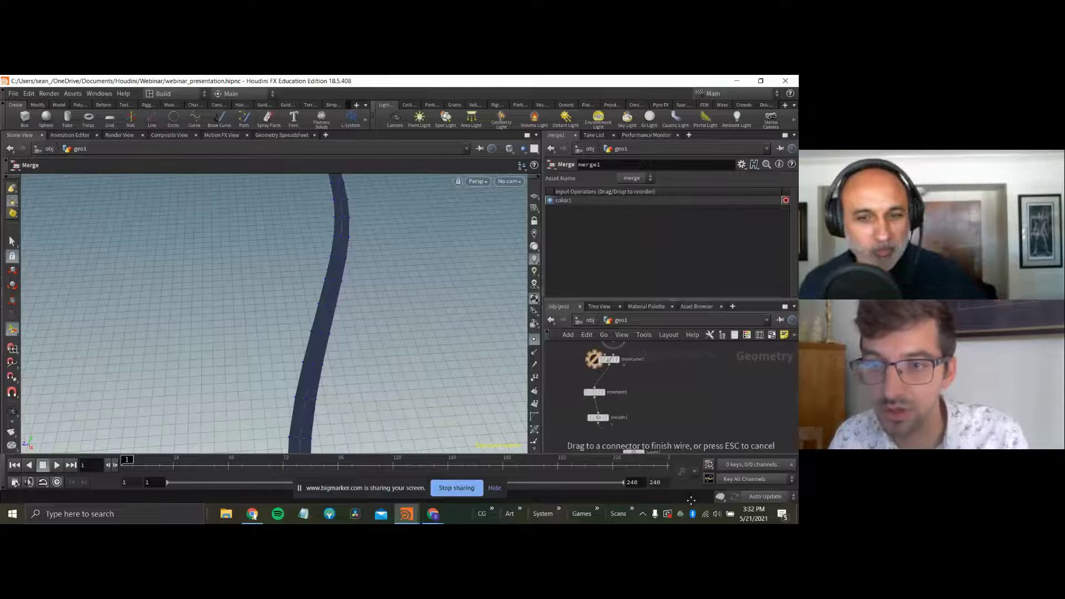
middle_click_drag(616, 350, 617, 382)
left_click(614, 372)
left_click_drag(620, 367, 659, 355)
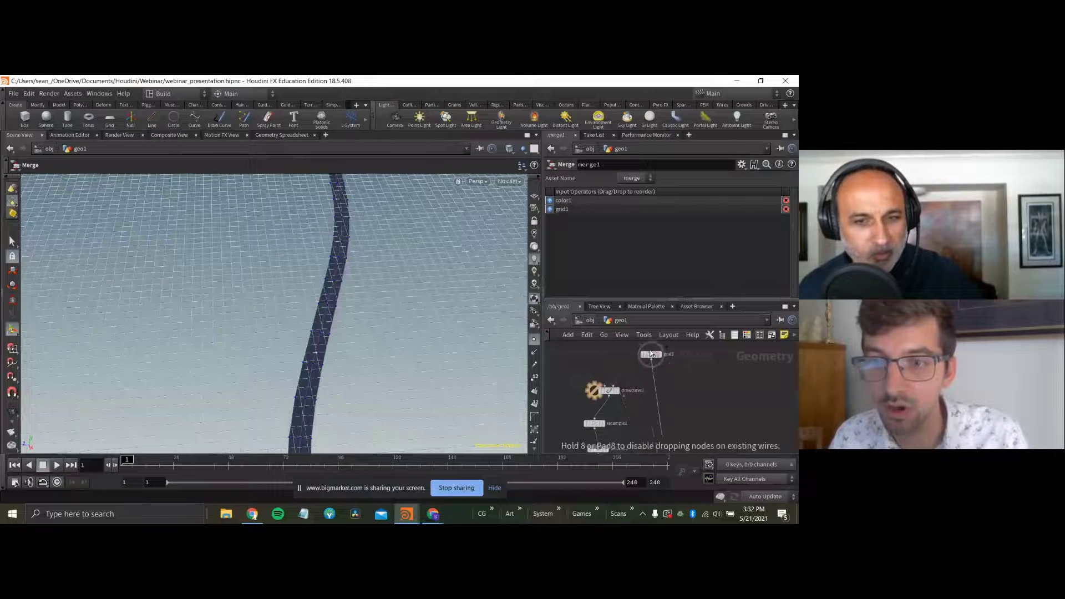
left_click(658, 355)
middle_click_drag(674, 387, 696, 233)
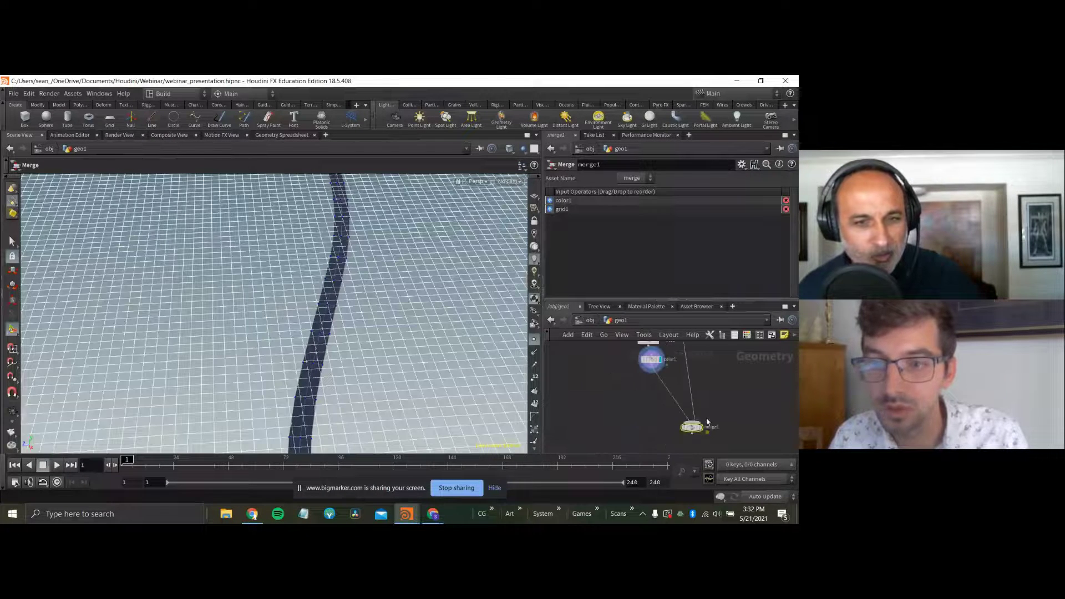
Insert a Transform node between color1 and the merge, and set its Y translation to 0.001.
left_click(707, 425)
middle_click_drag(584, 413, 621, 411)
key("Tab")
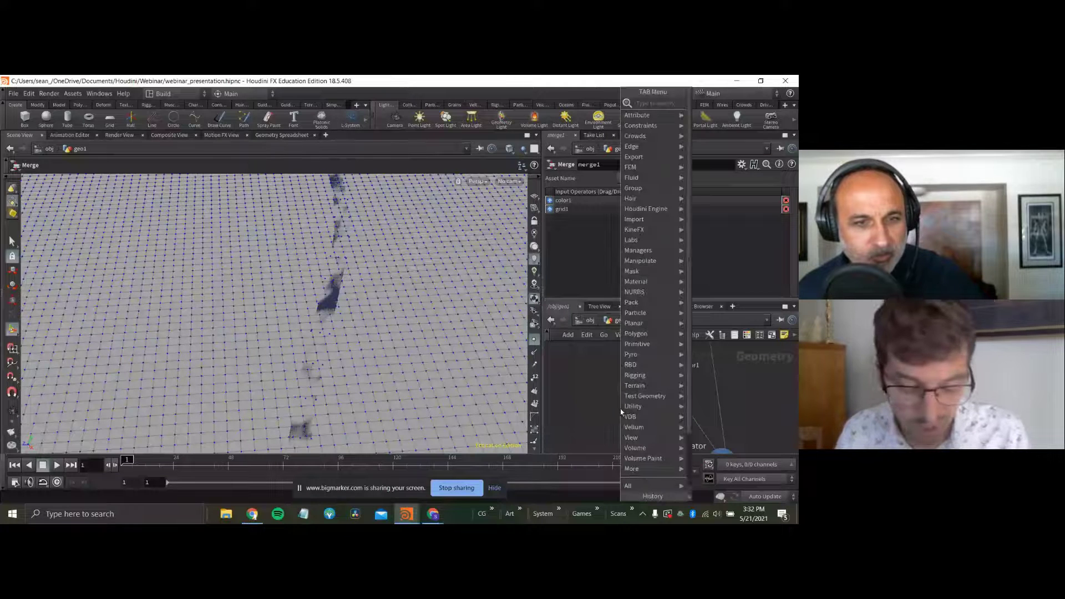
mouse_move(633, 406)
left_click(577, 311)
left_click(660, 402)
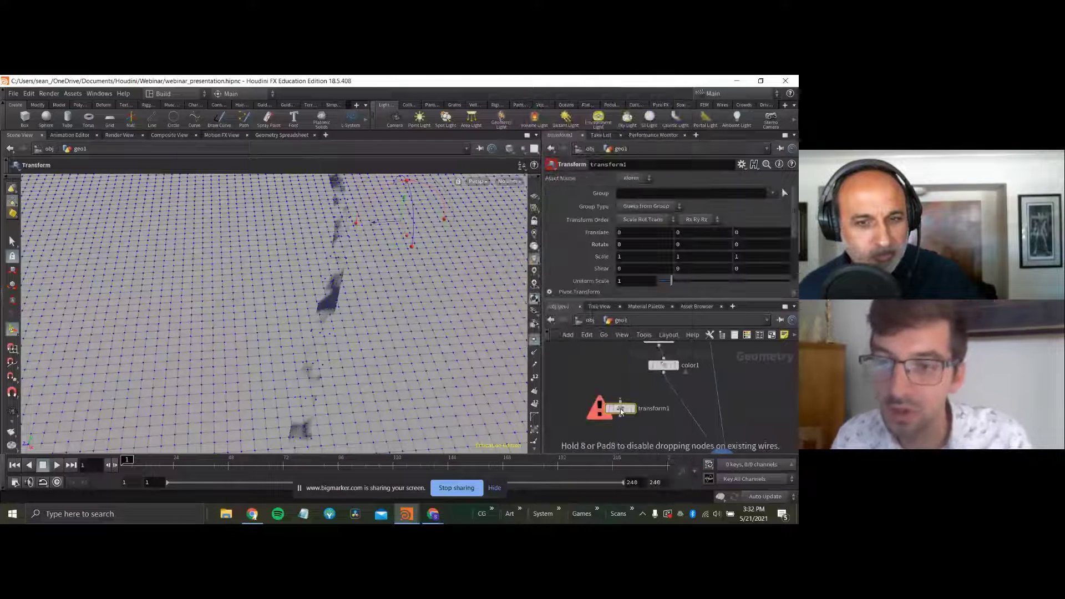
left_click(678, 396)
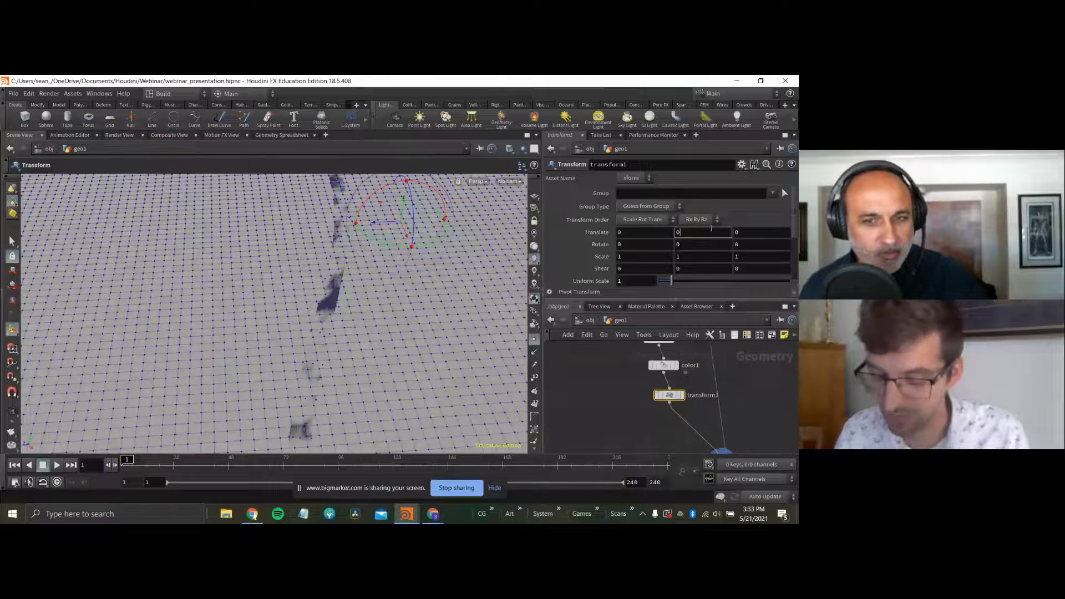
type(".001")
key("Return")
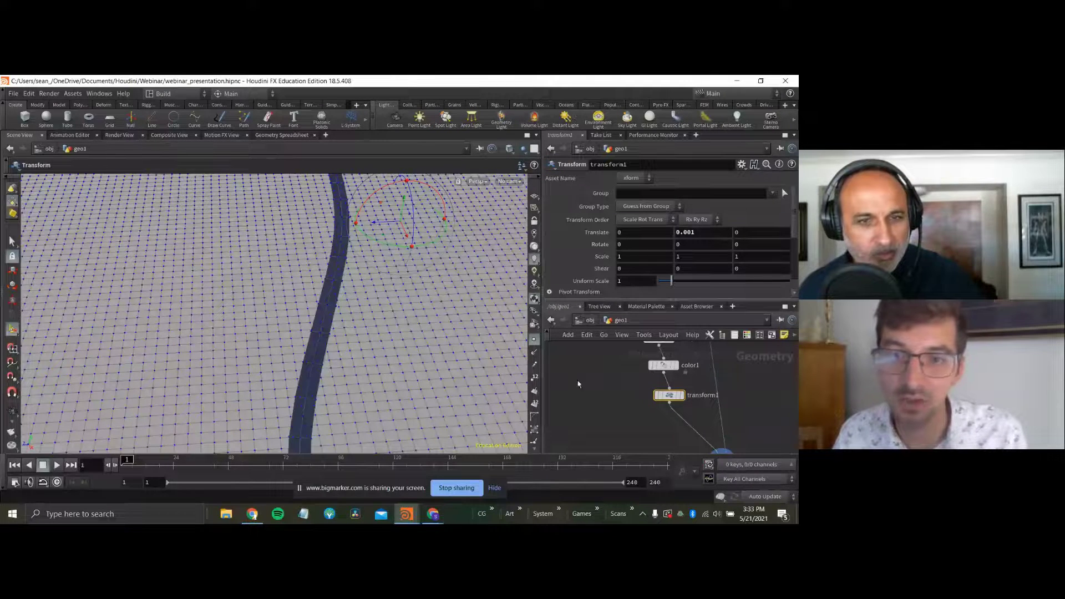
Hide the point display and inspect the road strip along the grid surface.
left_click(530, 336)
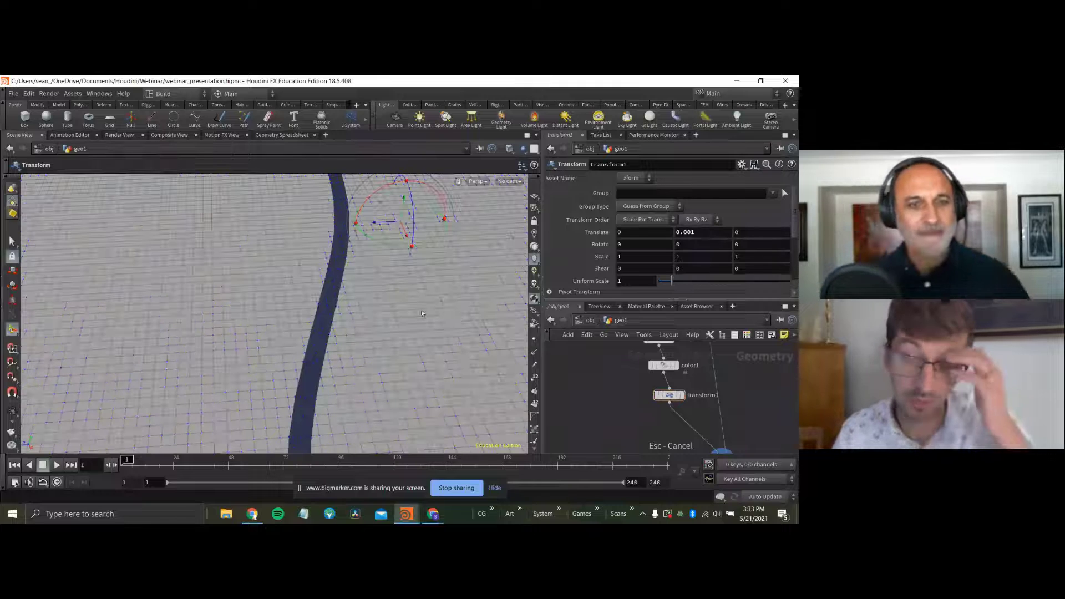
right_click_drag(356, 317, 381, 296, "alt")
left_click_drag(381, 297, 313, 410)
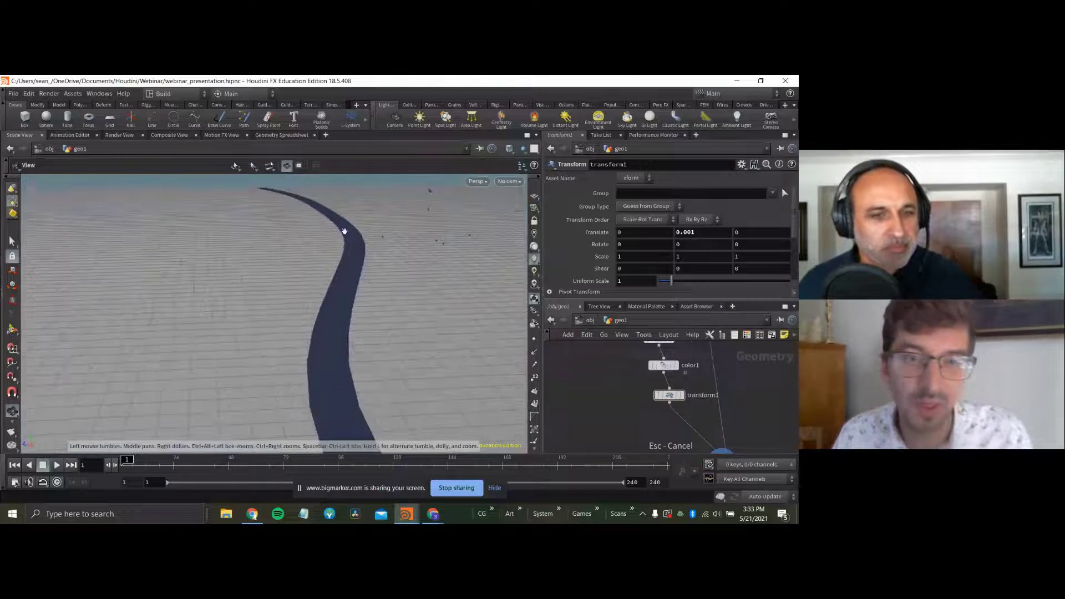
left_click_drag(337, 236, 352, 283)
Tidy the node network, laying out the draw curve chain and separating the sweep, color and transform nodes from it.
middle_click_drag(638, 386, 630, 419)
right_click_drag(630, 419, 587, 415)
scroll(587, 415, "up", 3)
middle_click_drag(606, 388, 613, 423)
left_click_drag(614, 423, 651, 354)
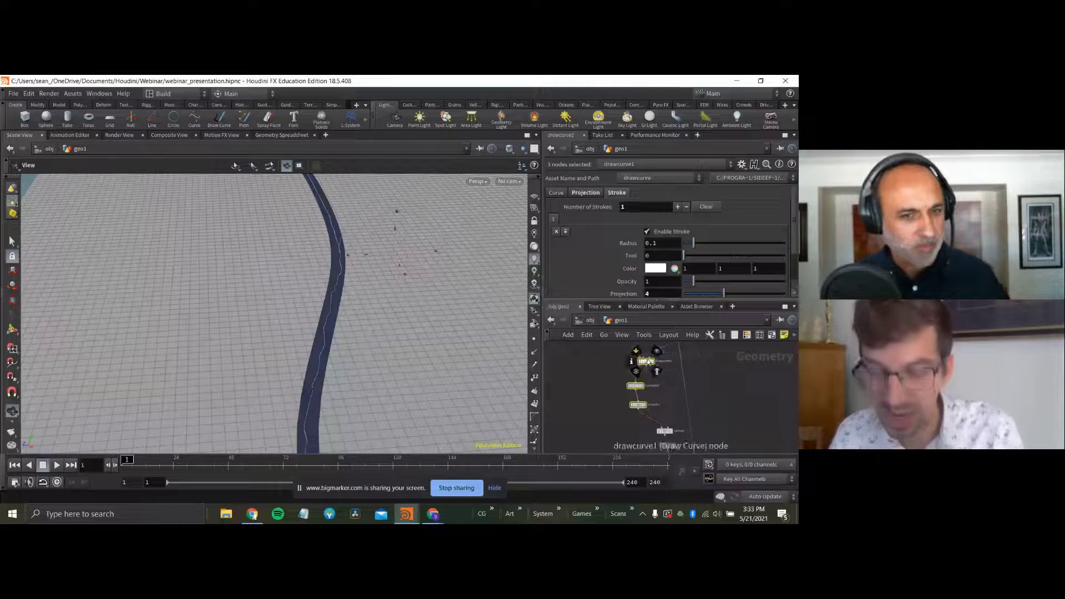
key("shift+l")
left_click(596, 419)
middle_click_drag(605, 405, 604, 348)
left_click_drag(624, 413, 606, 394)
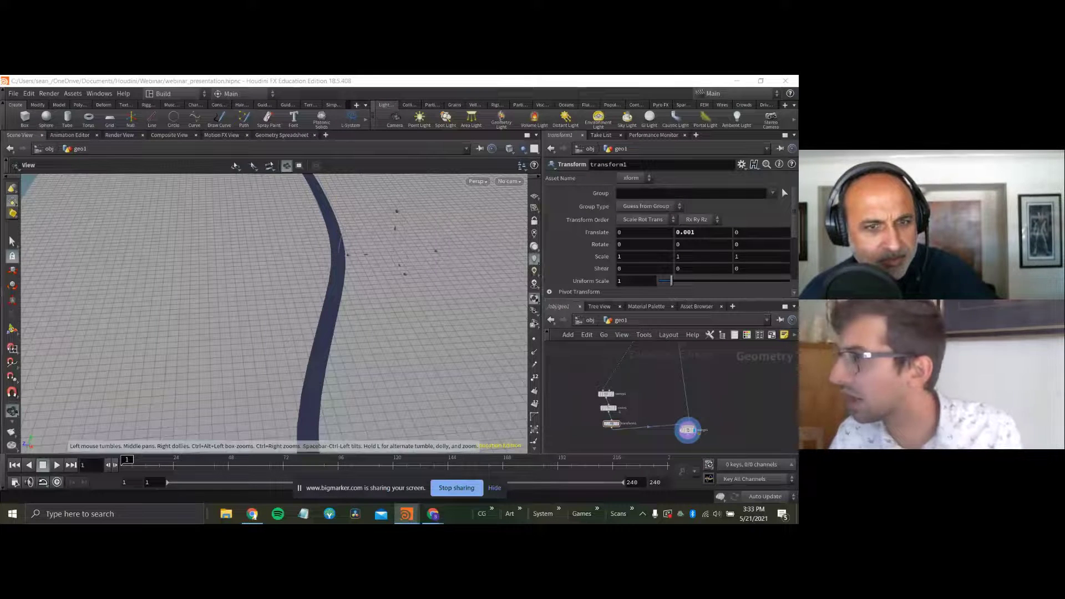
Set the viewport's Homing Auto-Adjusts option to Neither Clip Plane, with near and far clip planes at 10 and 1000.
mouse_move(354, 298)
left_mouse_down()
mouse_move(190, 368)
mouse_move(278, 352)
mouse_move(292, 311)
mouse_move(347, 294)
left_mouse_up()
key("d")
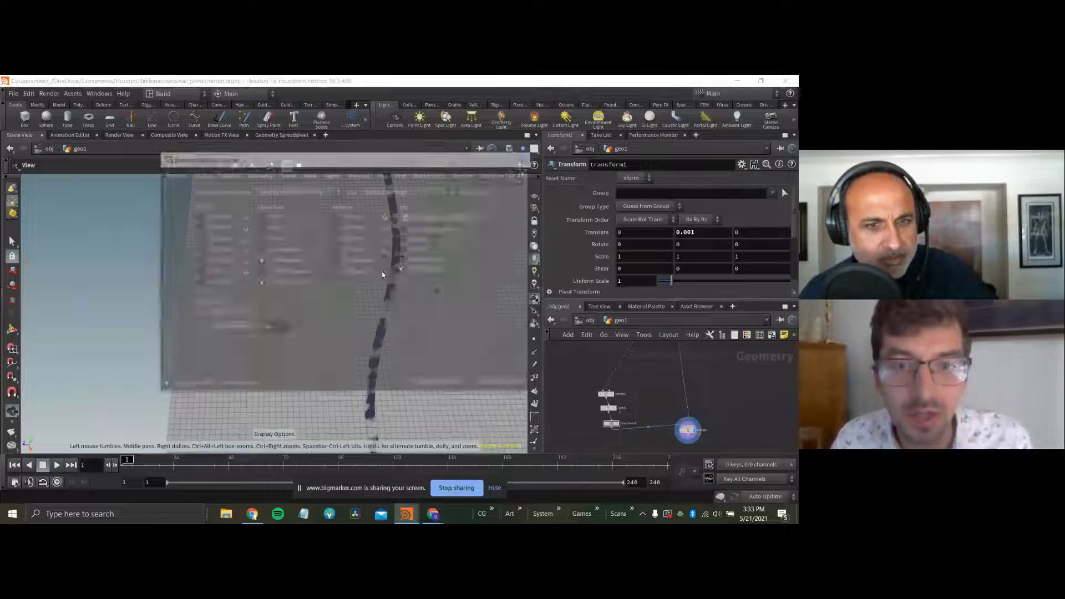
left_click_drag(361, 159, 272, 329)
left_click(220, 344)
left_click(374, 385)
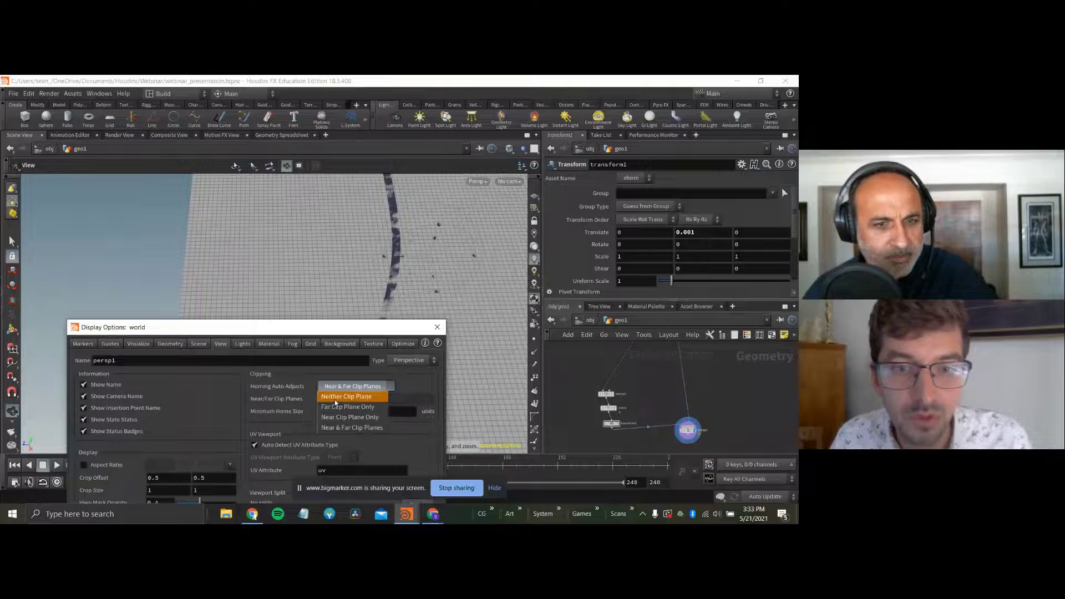
left_click(344, 404)
key("Tab")
type("1000")
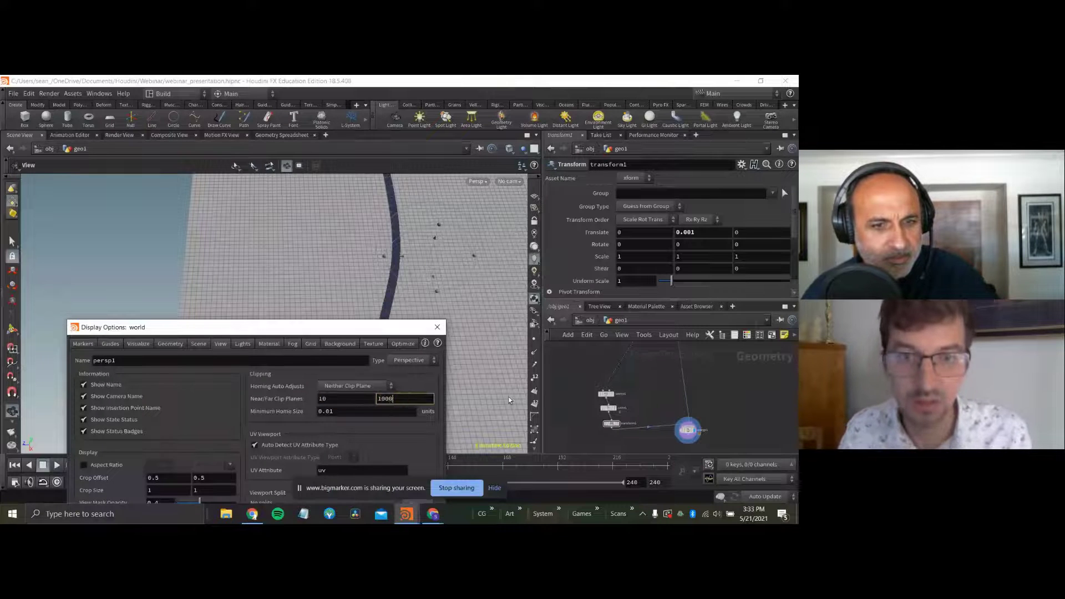
left_click(437, 326)
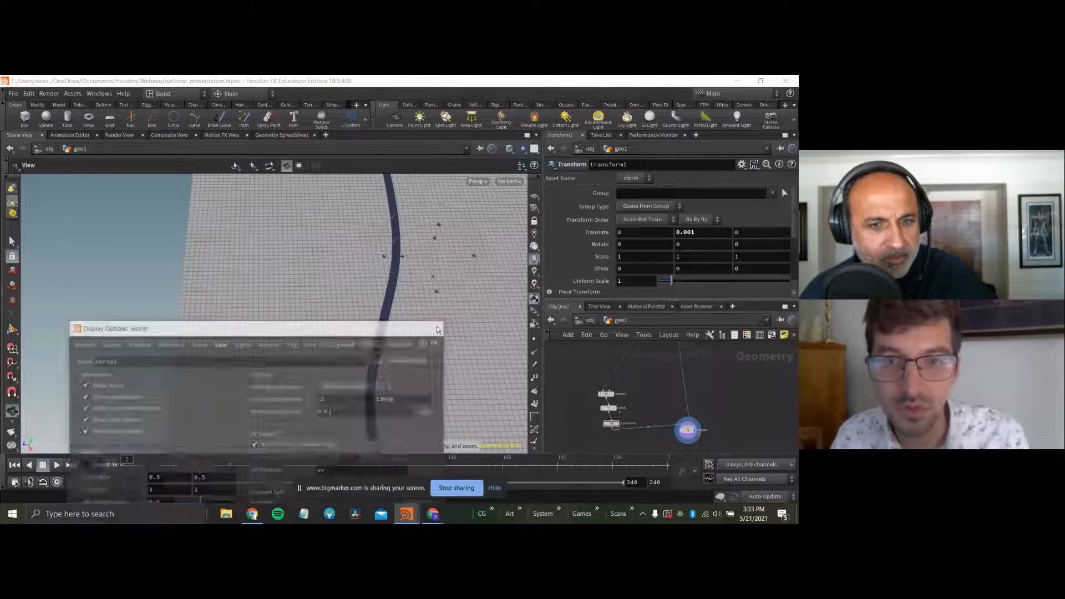
Show the points of the drawn curve, add a second Resample node after the existing curve nodes, and display it.
left_click_drag(333, 277, 422, 300, "alt")
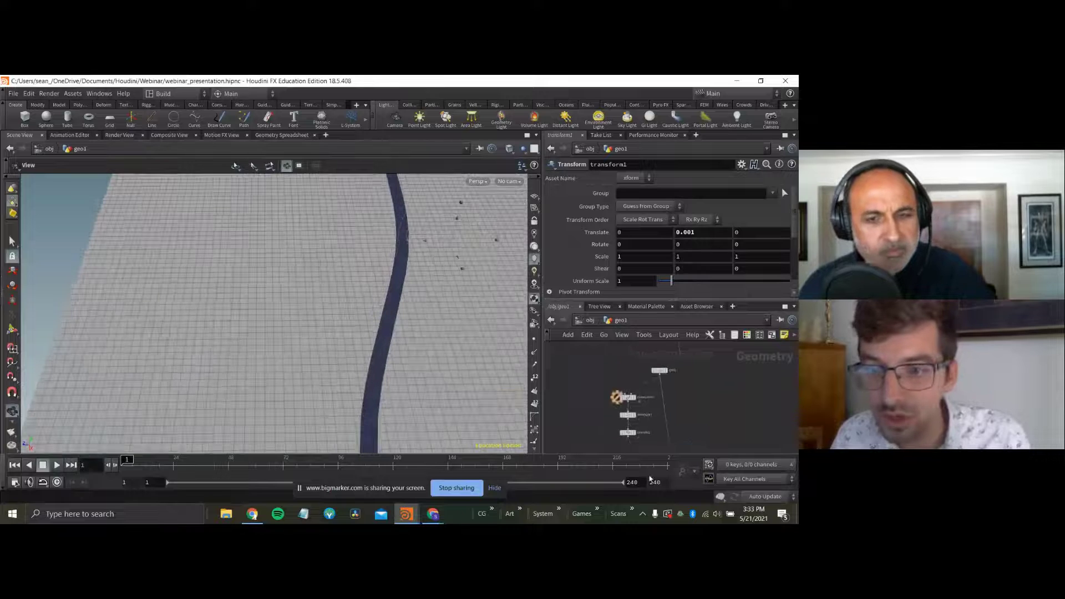
left_click(636, 431)
middle_click_drag(654, 438, 650, 373)
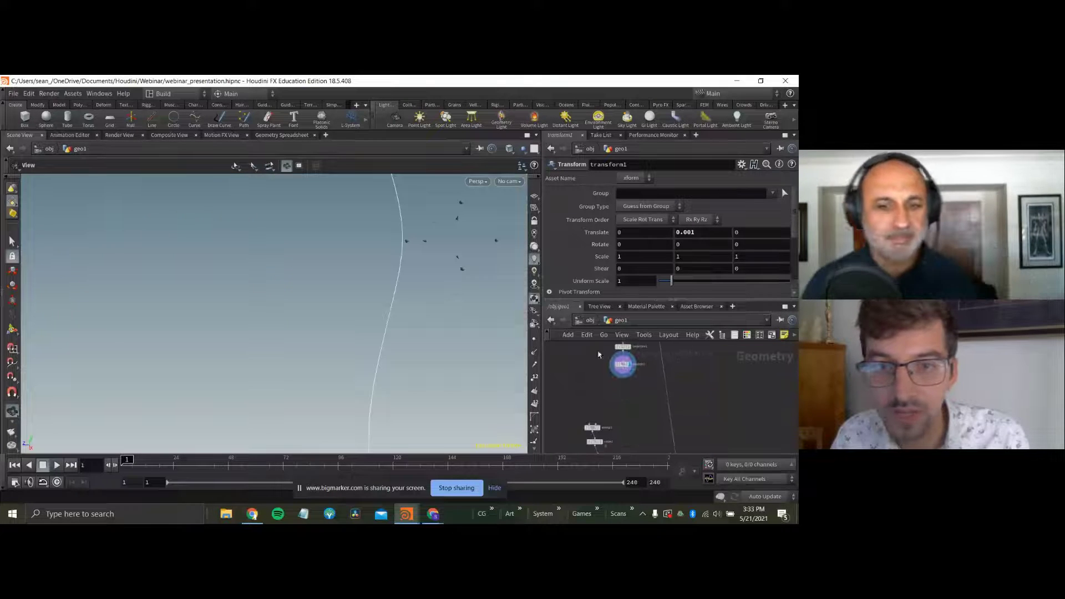
left_click(534, 338)
key("Tab")
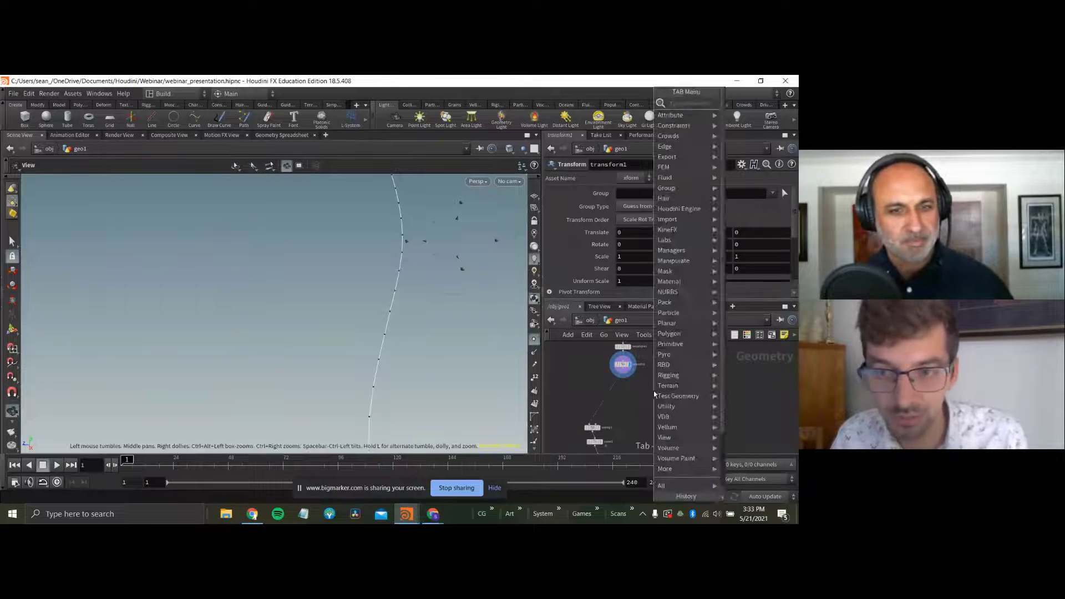
type("resample")
key("Return")
left_click(653, 392)
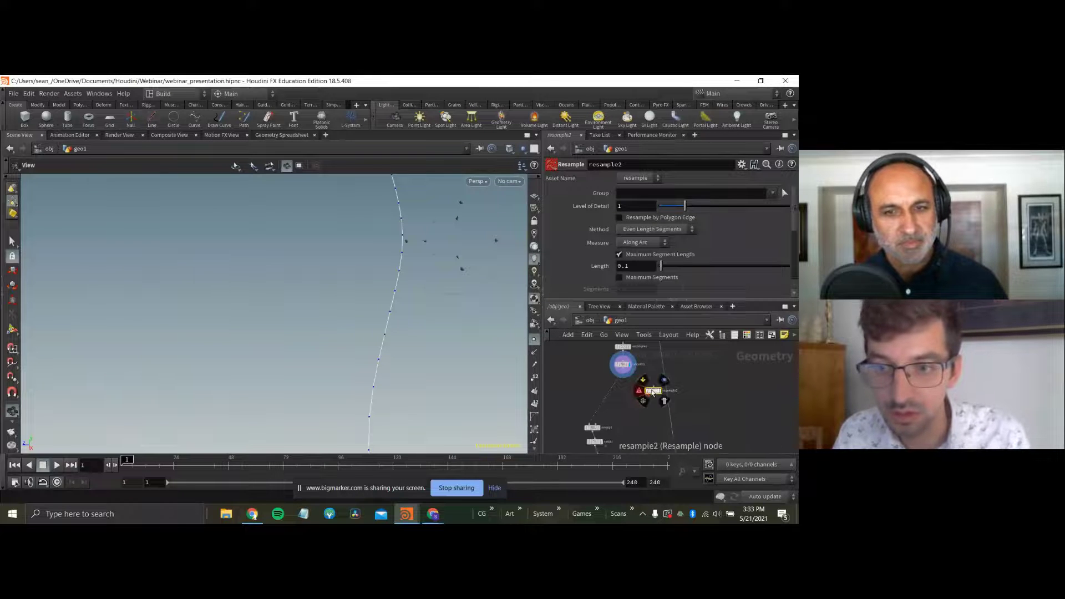
key("r")
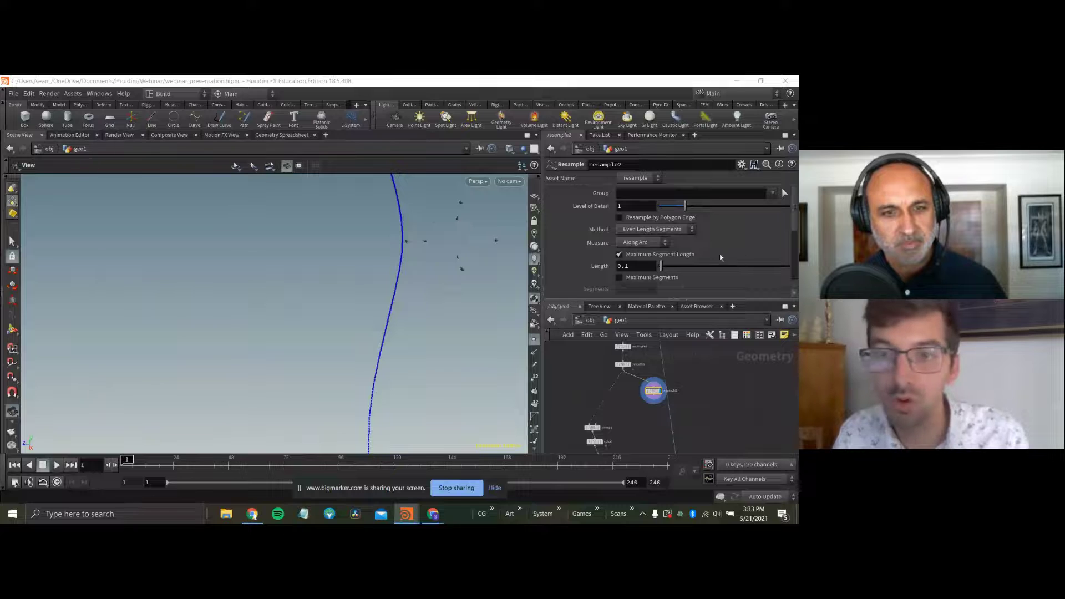
Set the second Resample node's maximum segment length to 7.5.
left_click_drag(673, 266, 731, 266)
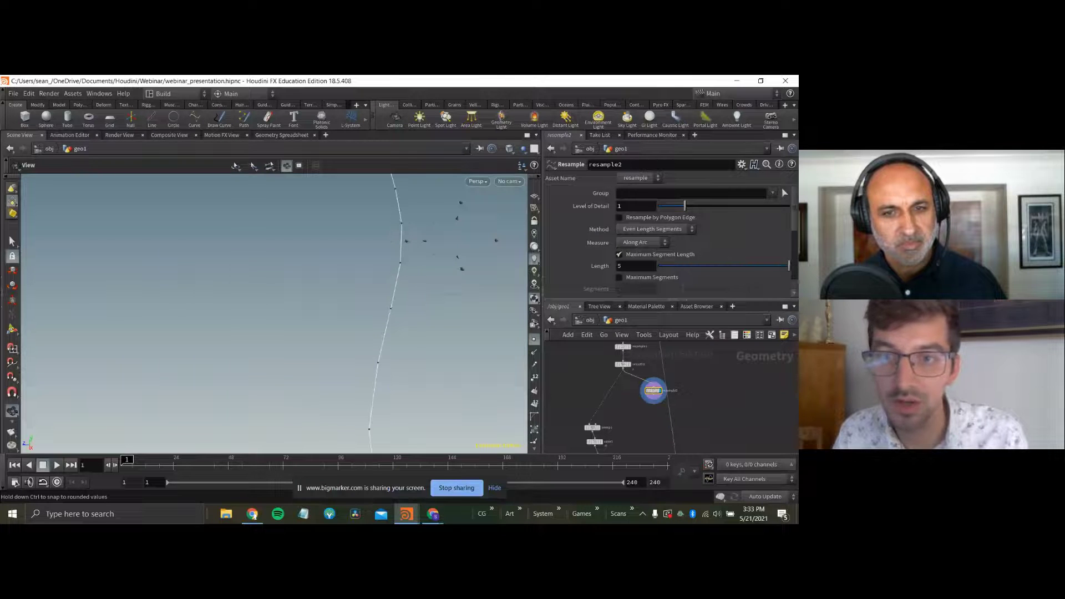
middle_click_drag(651, 266, 668, 264)
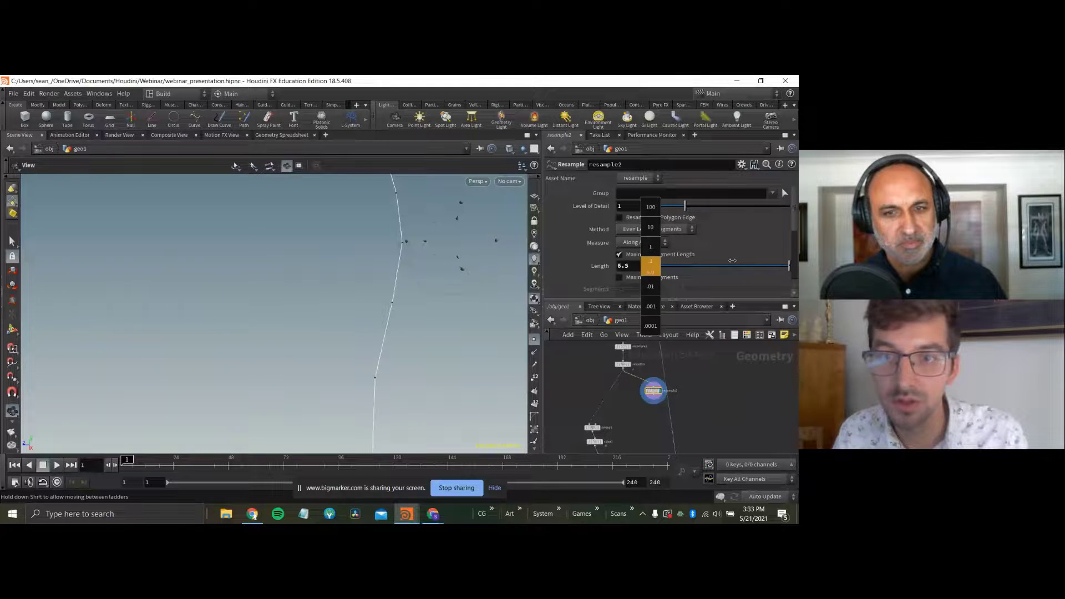
middle_click_drag(771, 257, 774, 257)
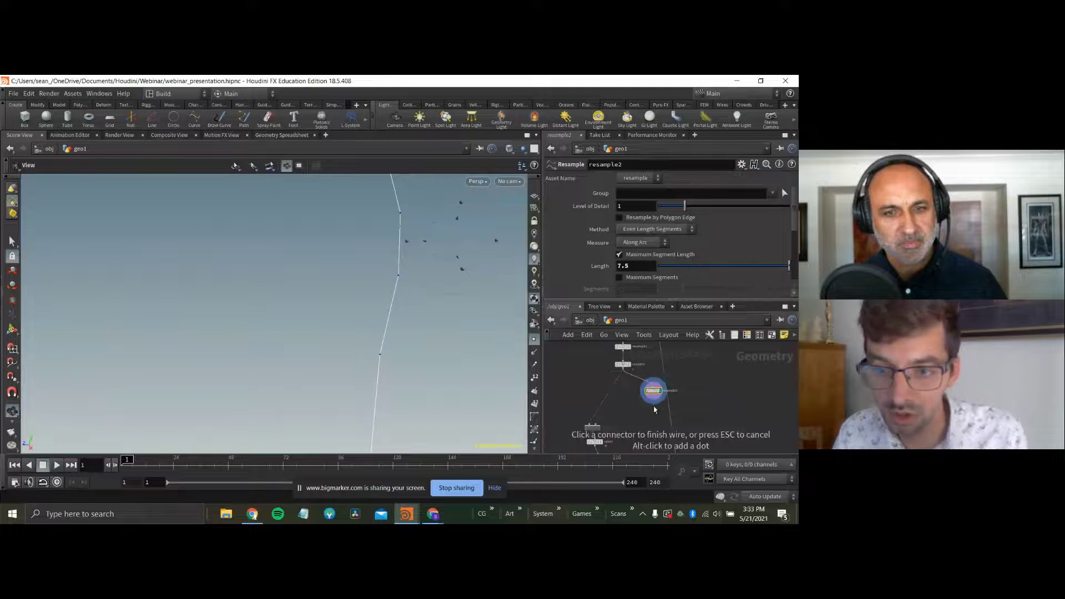
Add a Convert node after the second Resample and set it to convert to NURBS Curve.
key("Tab")
type("co")
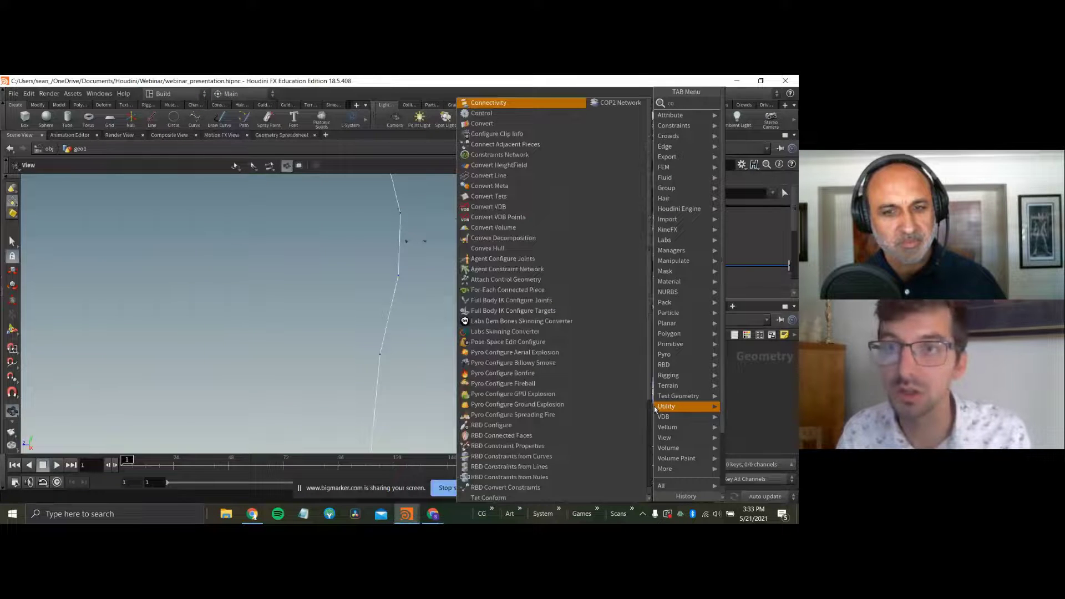
type("nvert")
key("Return")
left_click(654, 408)
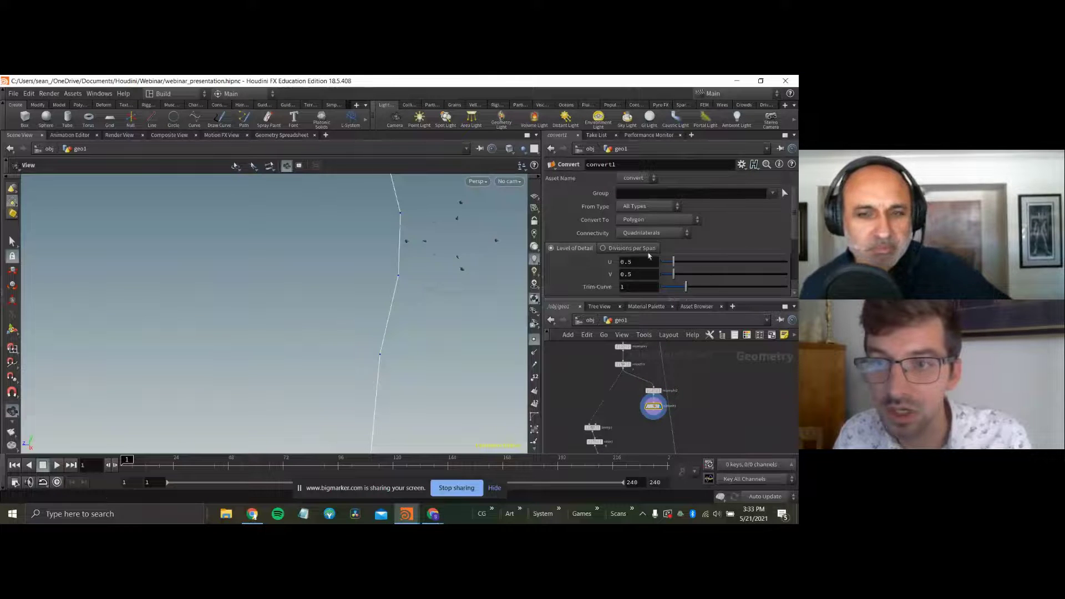
left_click(638, 223)
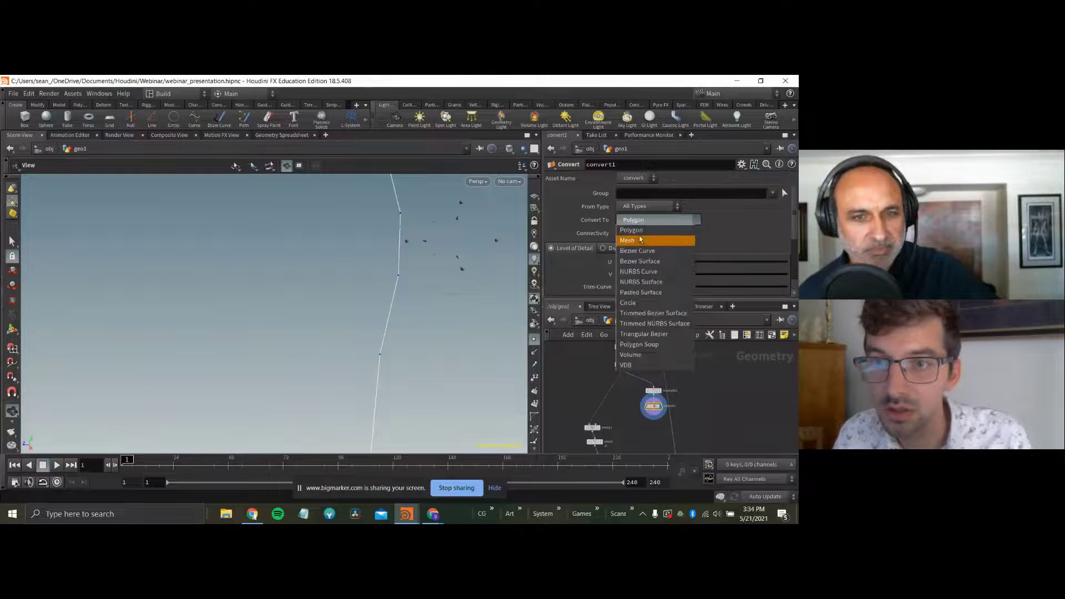
left_click(645, 271)
Chain a copy of the Convert node set to Polygon and feed it into the sweep's backbone input.
left_click_drag(415, 275, 404, 316)
middle_click_drag(613, 410, 605, 371)
scroll(633, 390, "up", 2)
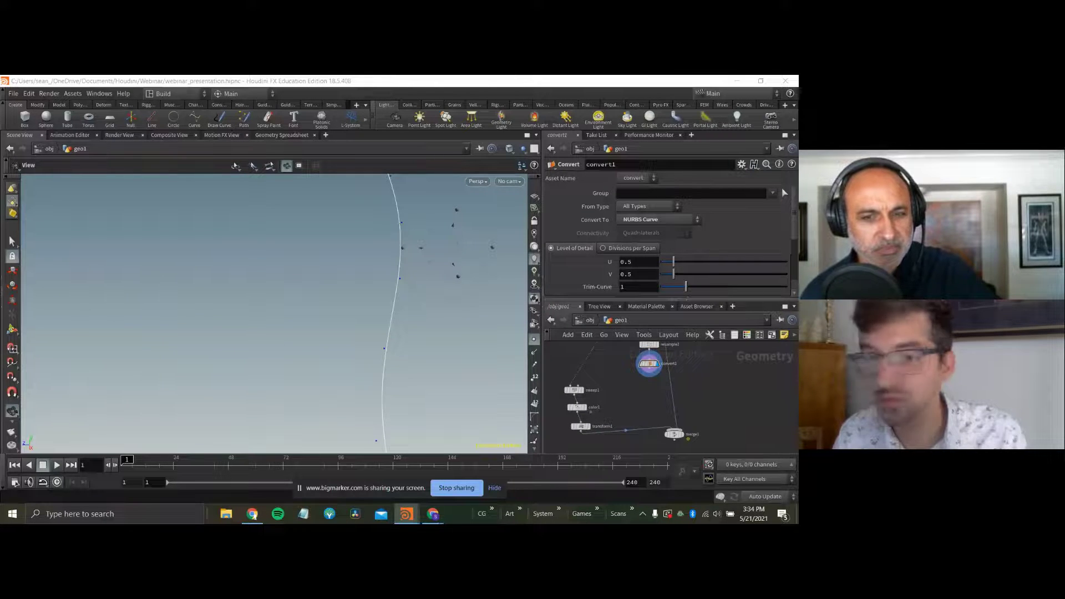
left_click(650, 370)
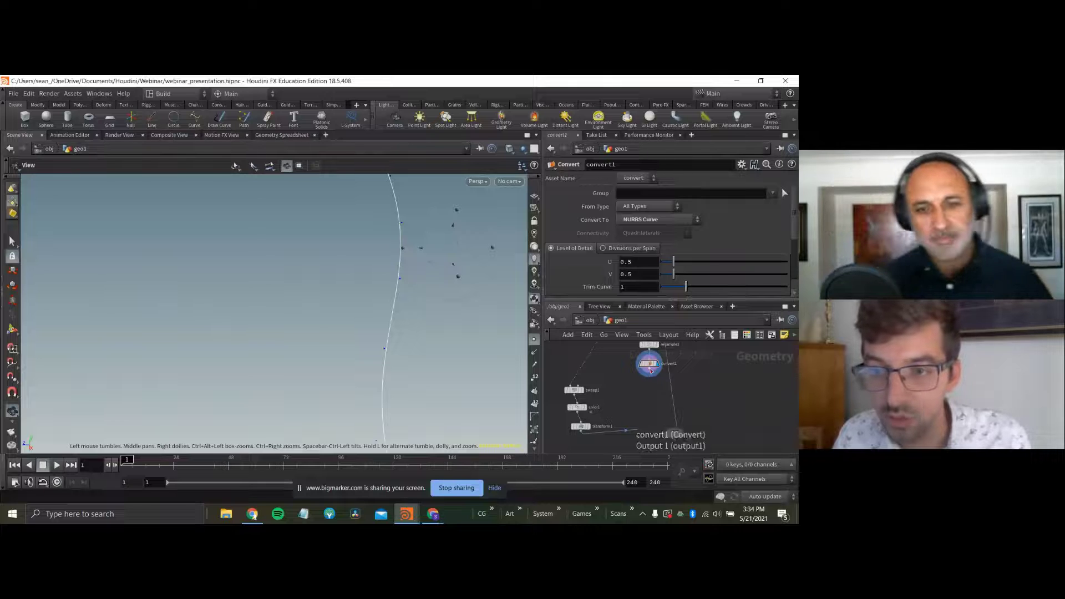
left_click_drag(650, 365, 647, 383, "alt")
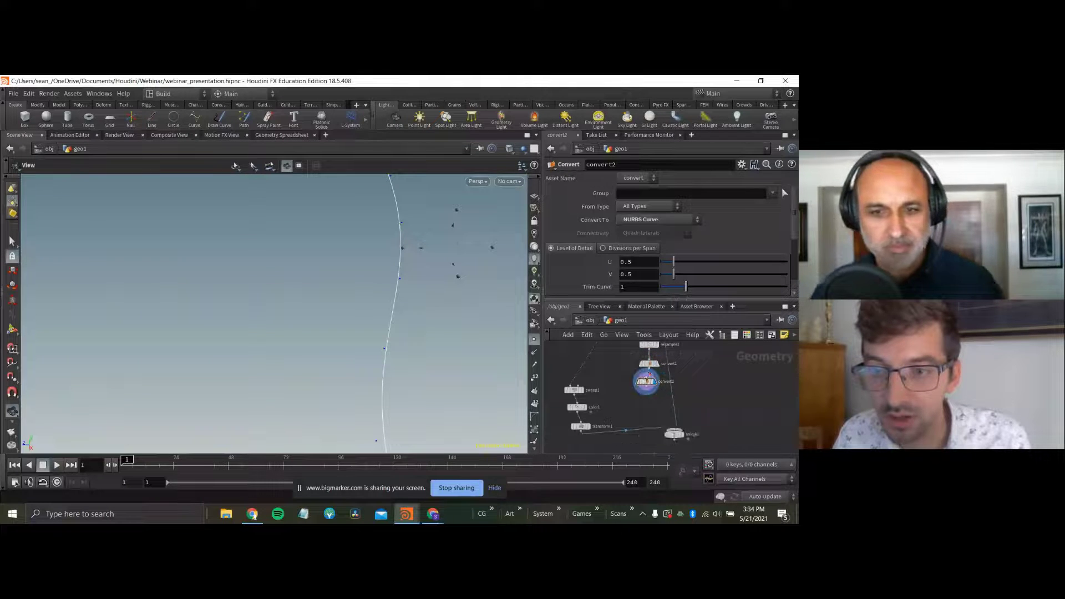
left_click(643, 220)
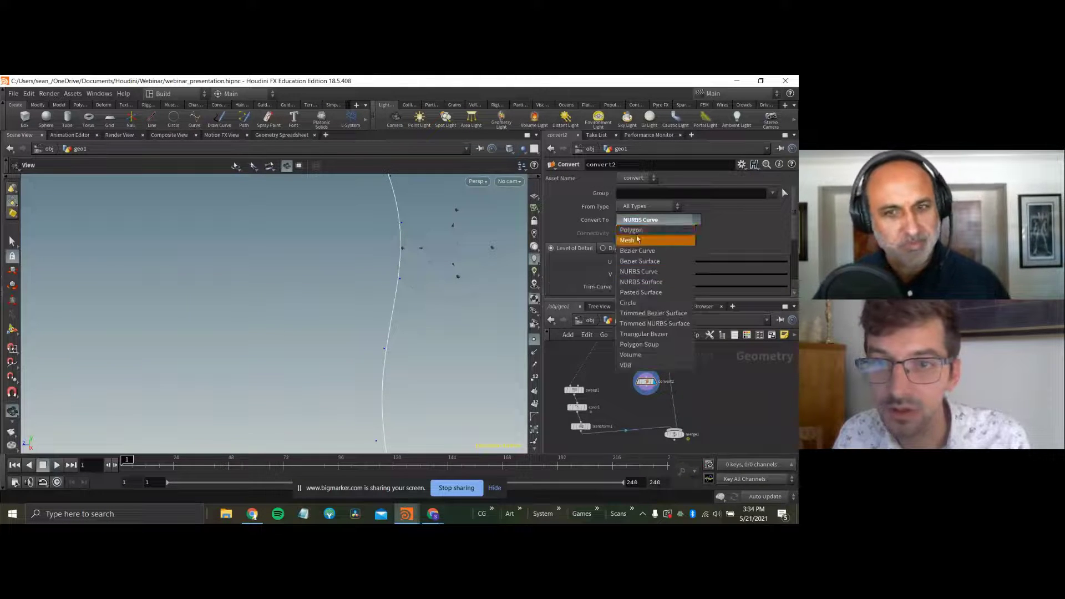
left_click(632, 229)
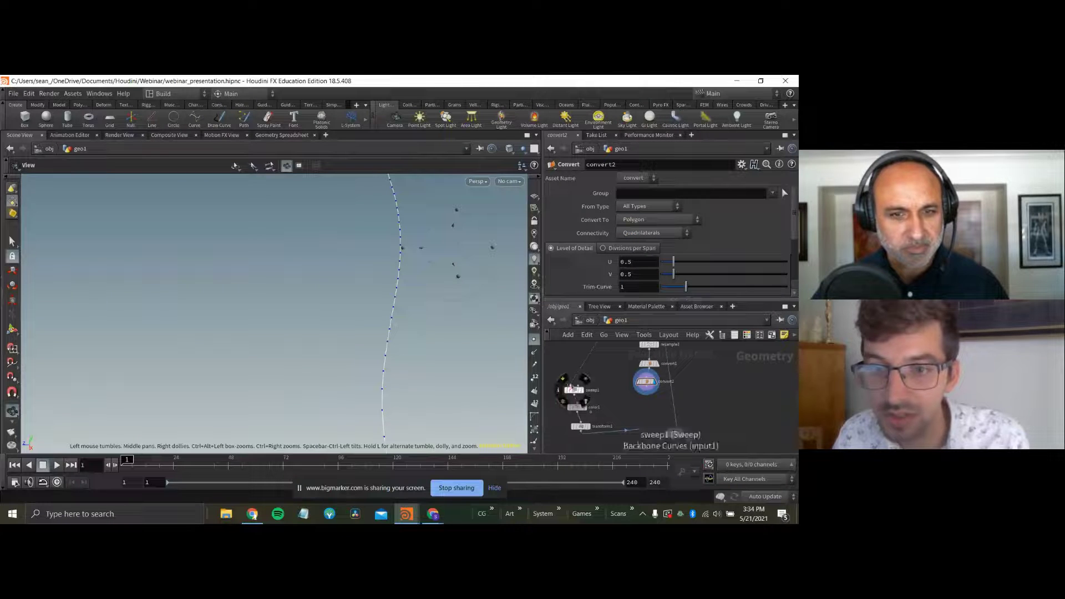
Reroute the grid's wire through a dot beside the convert nodes, and display the merge node.
scroll(613, 390, "down", 3)
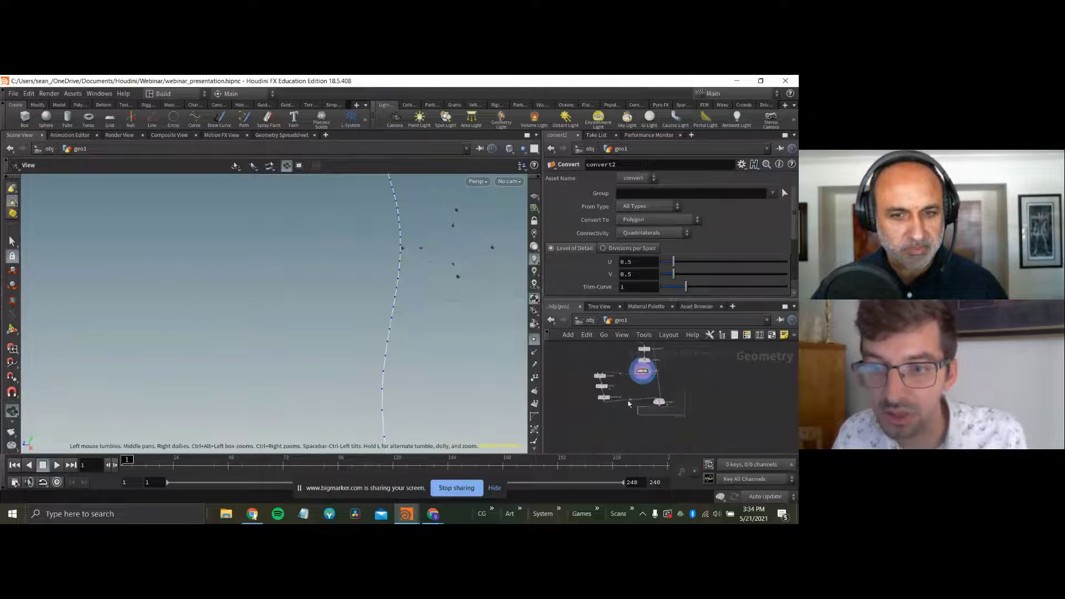
left_click_drag(629, 404, 712, 356)
left_click(690, 381)
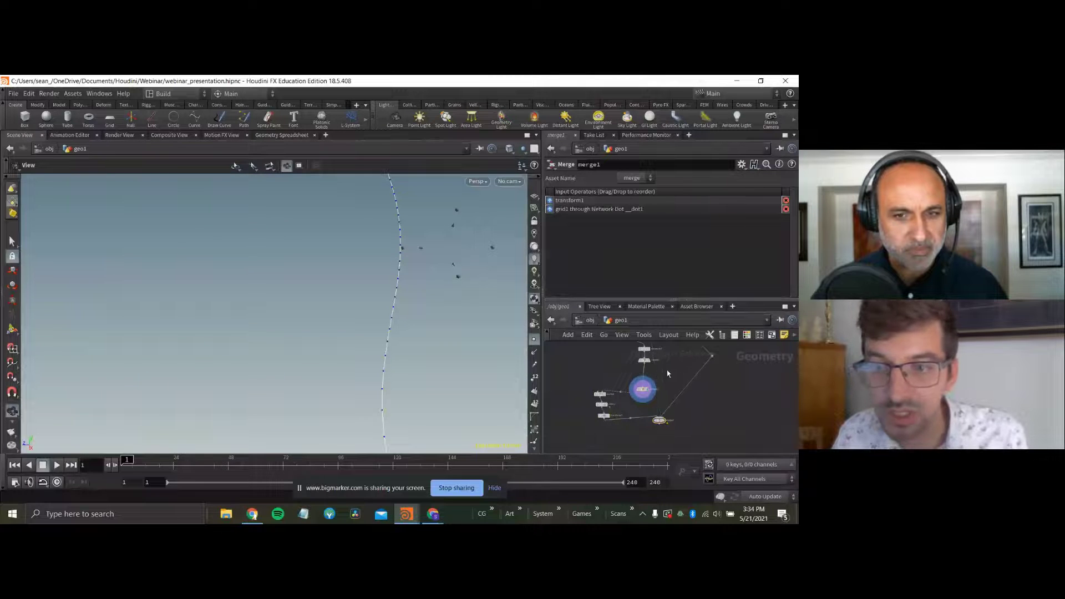
left_click(662, 420)
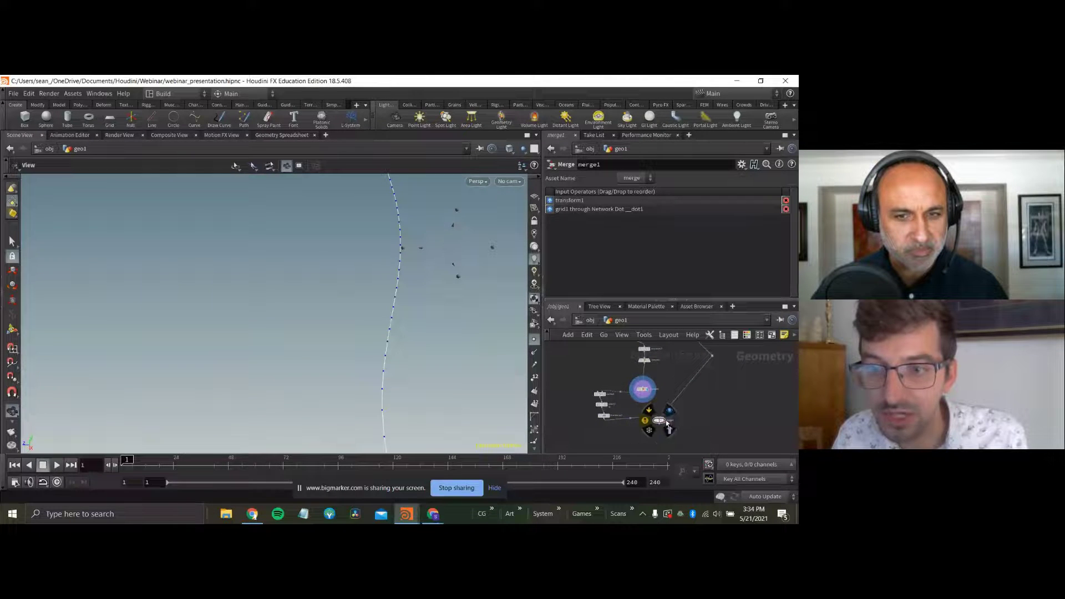
scroll(668, 366, "up", 2)
Display the first Convert node's NURBS curve and show the merge node as template geometry behind it.
left_click(635, 364)
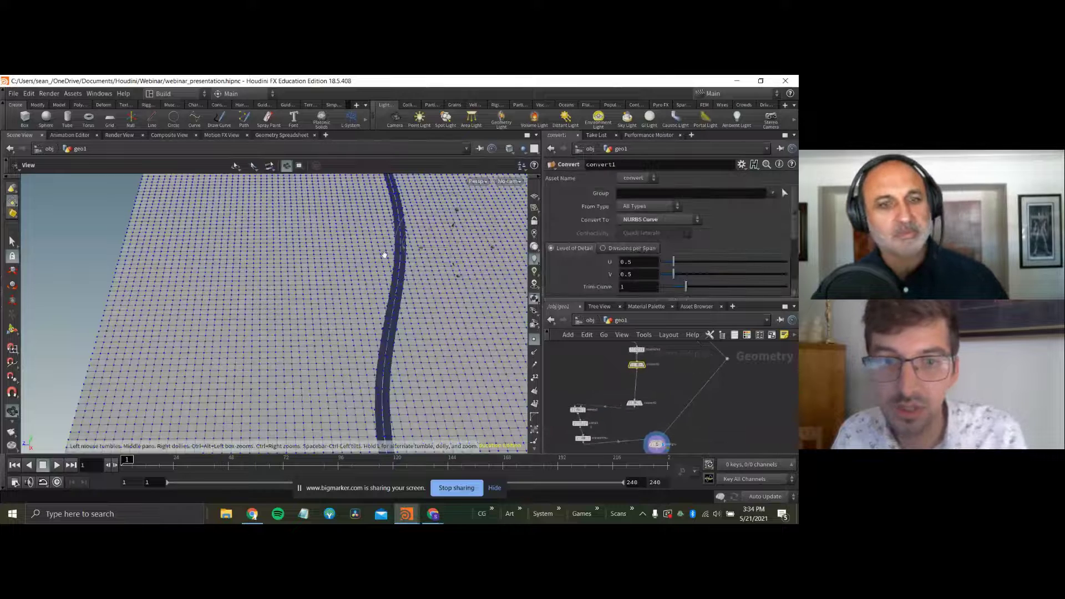
key("t")
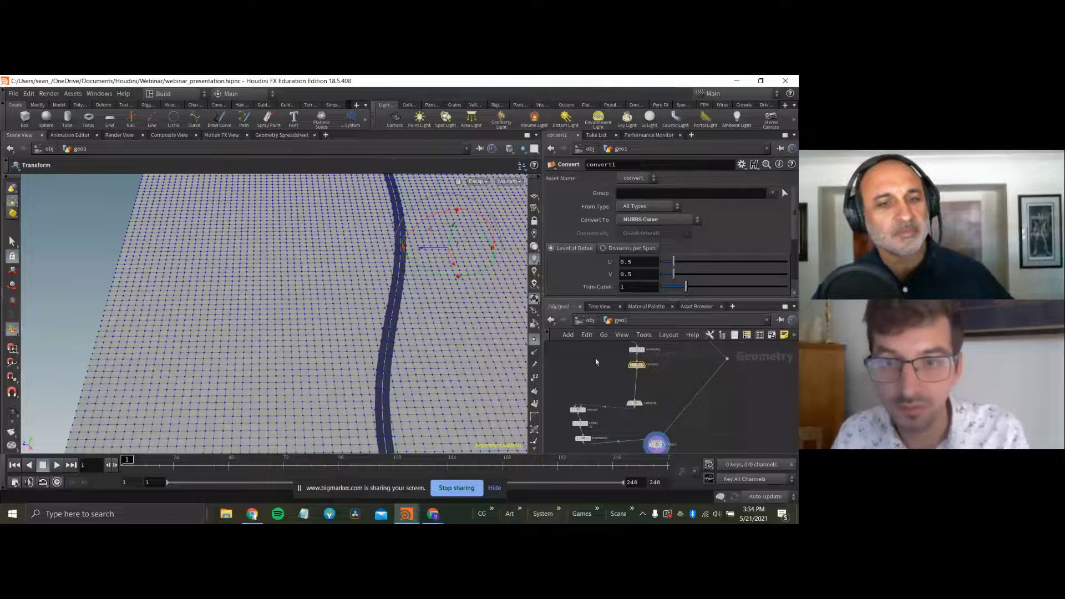
left_click(643, 365)
middle_click_drag(652, 437, 655, 408)
mouse_move(663, 415)
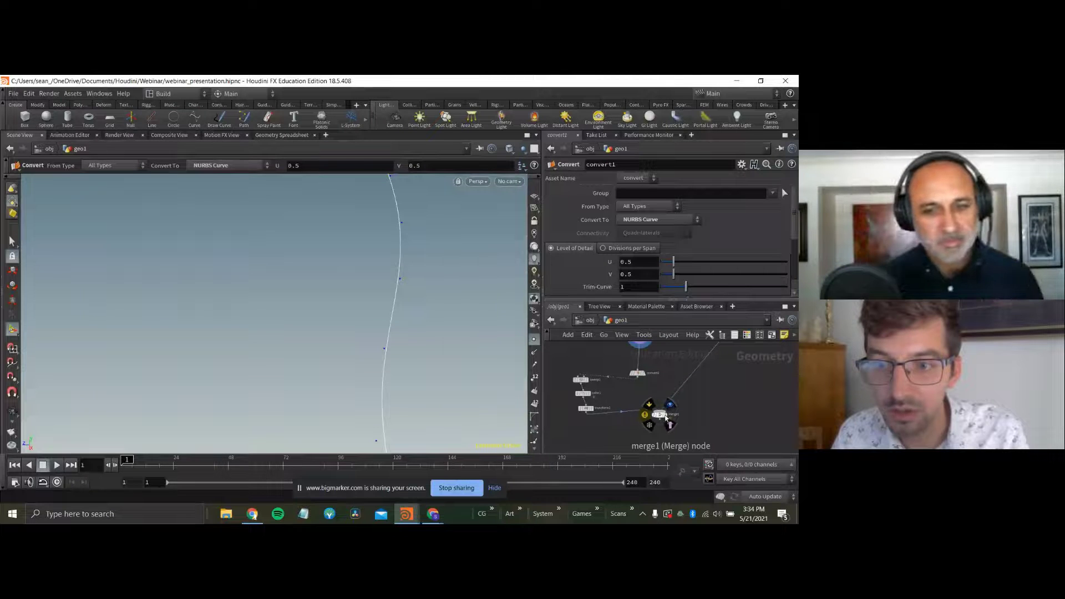
left_click(670, 405)
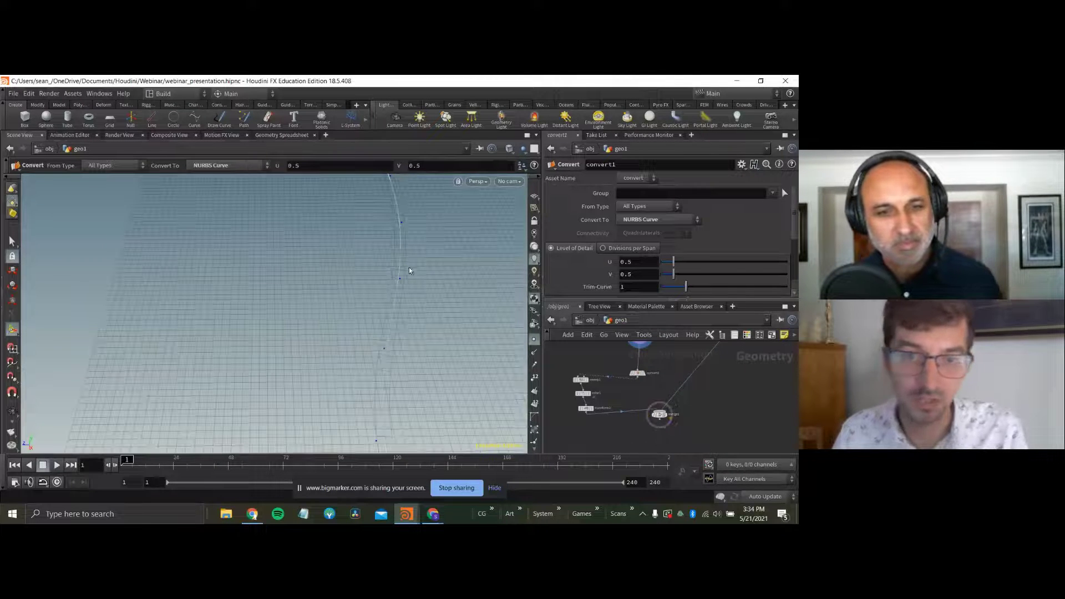
Switch the viewport selection to points, select the point at the curve's middle and move it sideways with an Edit node.
key("Escape")
left_click_drag(368, 272, 386, 297)
key("Return")
middle_click_drag(636, 336, 621, 372)
key("s")
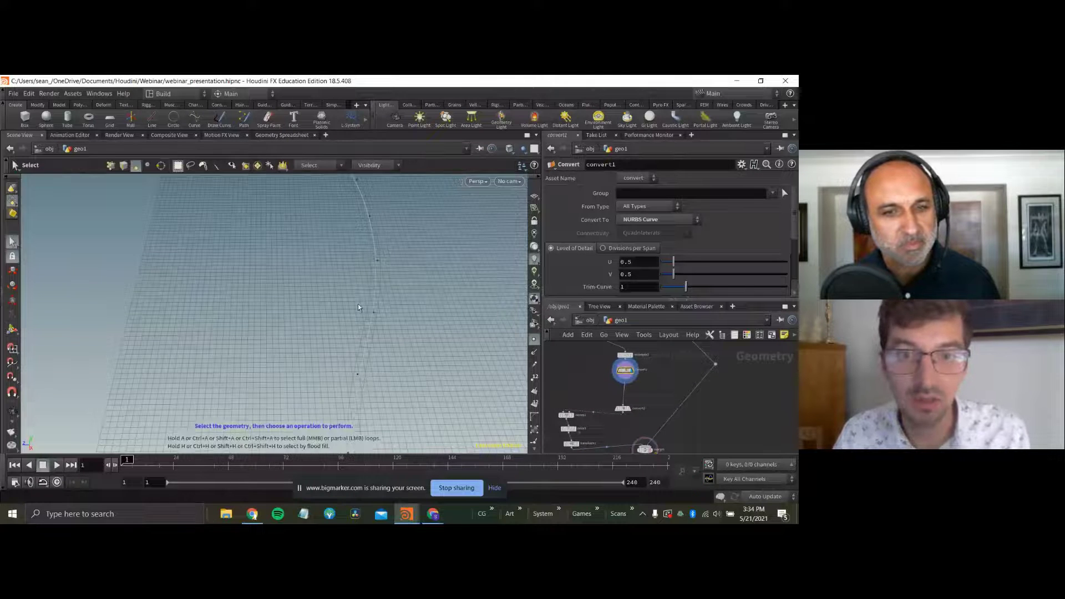
left_click_drag(358, 307, 441, 344)
right_click(16, 201)
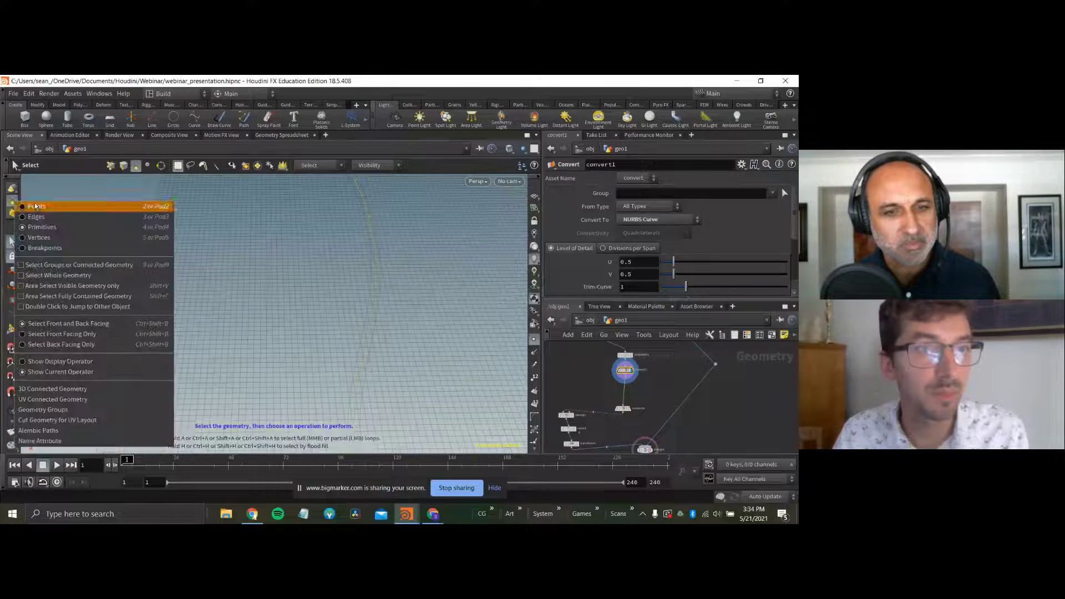
left_click(25, 206)
left_click_drag(314, 301, 446, 314)
key("t")
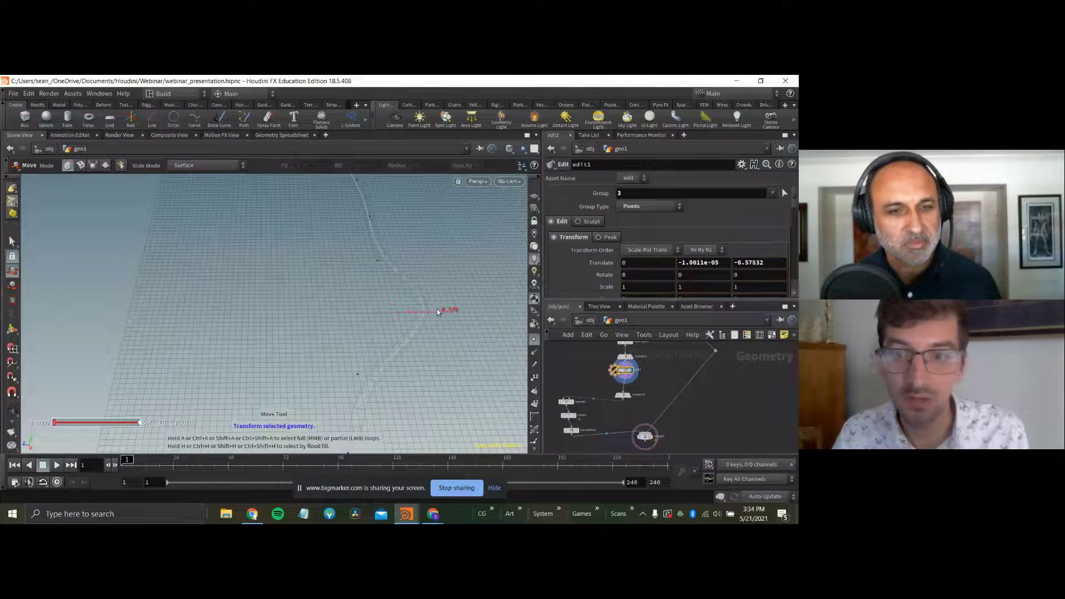
Display the merge node and reposition the middle curve point and its neighbour to bend the road into an S shape.
left_click(655, 436)
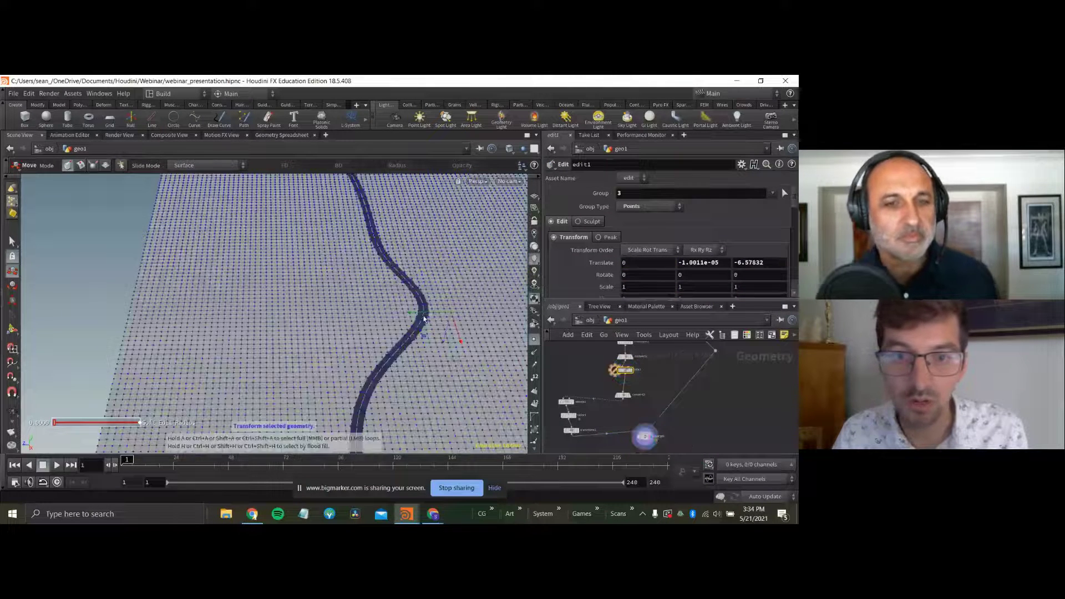
left_click_drag(285, 321, 194, 314)
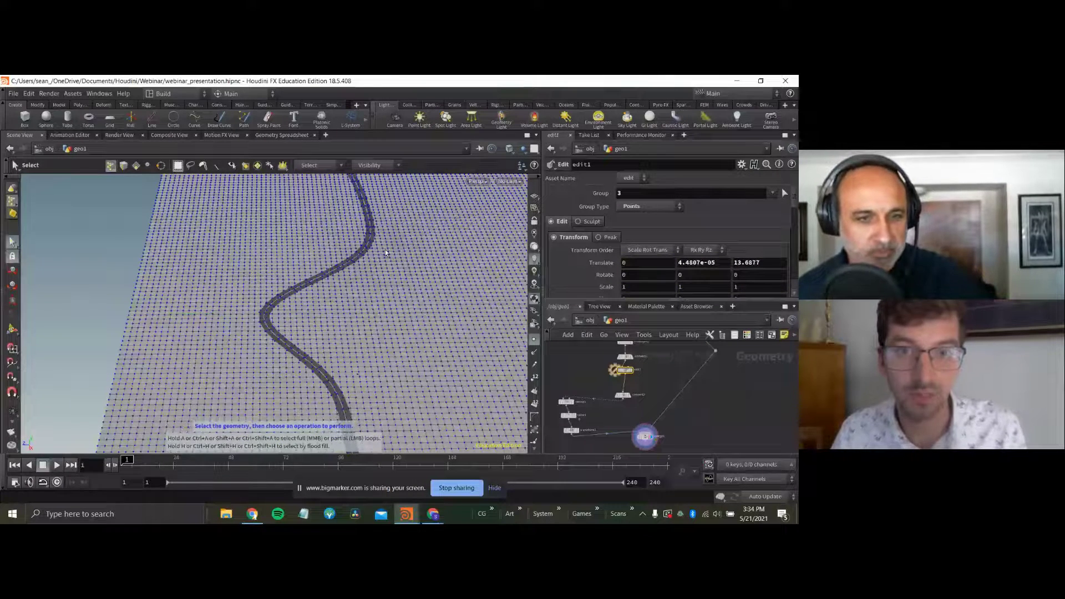
left_click(388, 271)
left_click_drag(390, 272, 439, 261)
key("Escape")
Turn off the point display on the road and grid in the viewport.
scroll(119, 346, "down", 6)
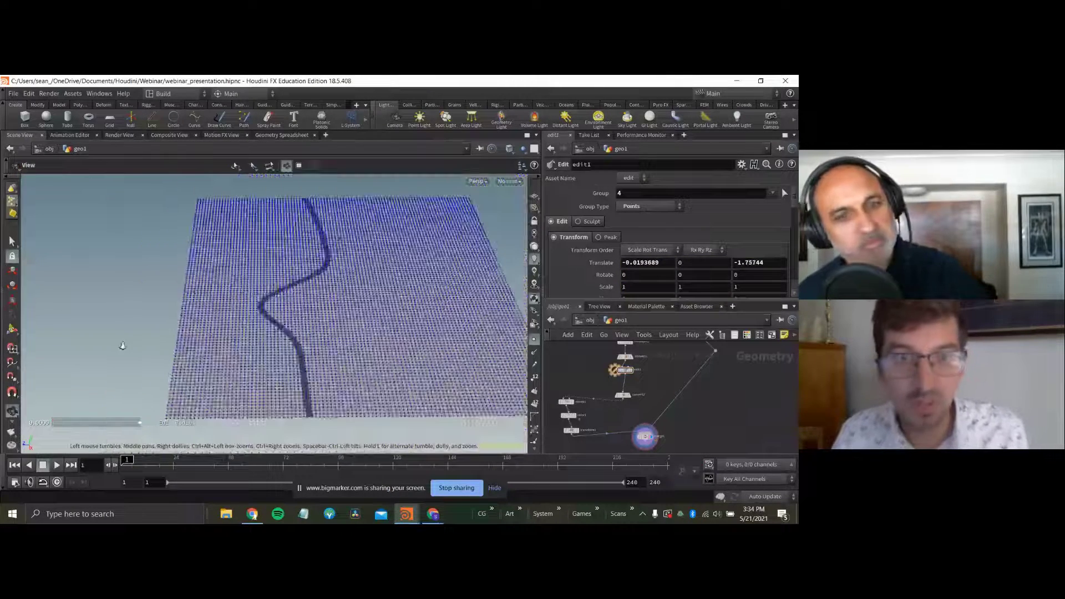
left_click_drag(120, 346, 121, 360, "alt")
left_click(533, 339)
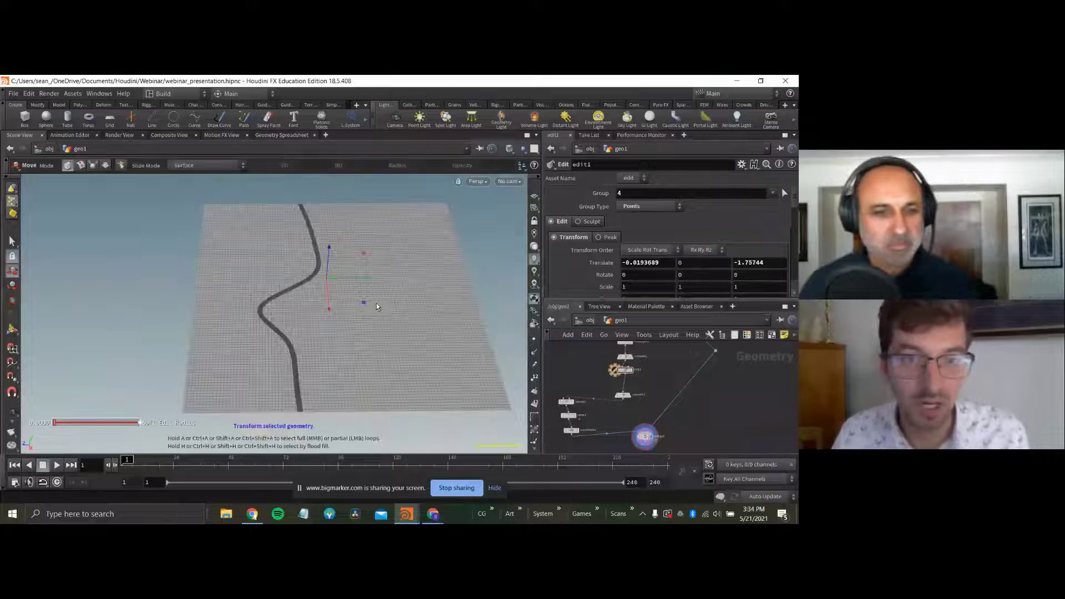
scroll(380, 256, "up", 5)
key("Return")
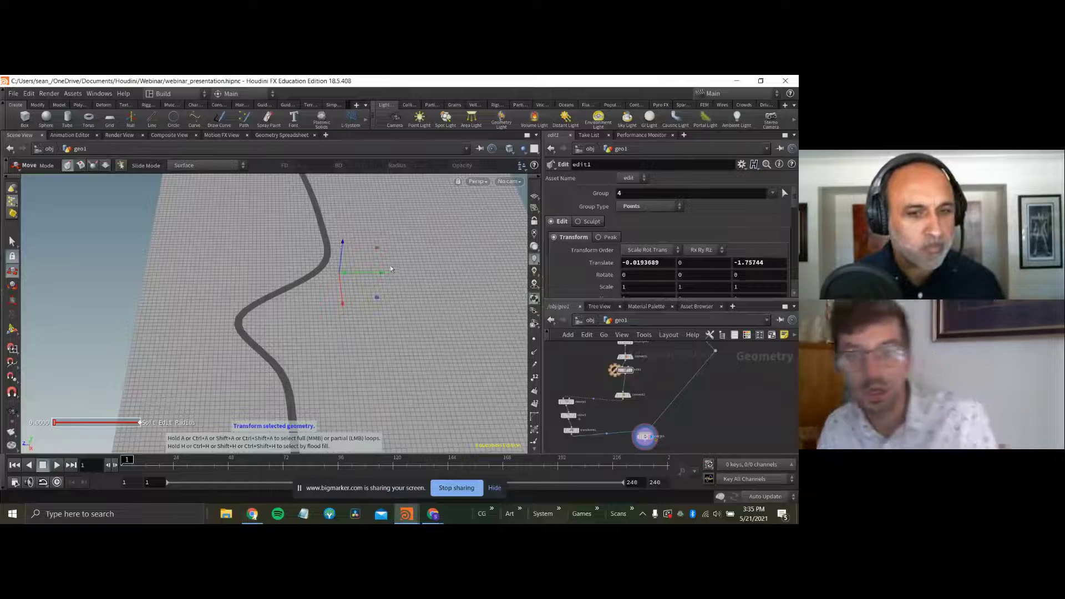
key("Escape")
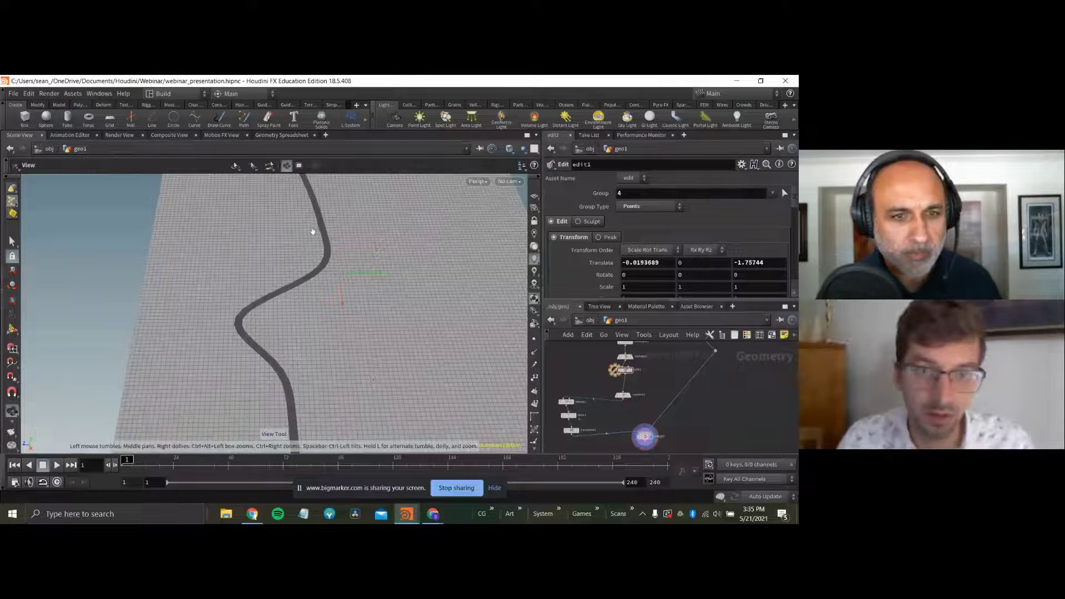
Add a Tube node in an empty area of the network, display it and frame it in the viewport.
middle_click_drag(582, 370, 730, 333)
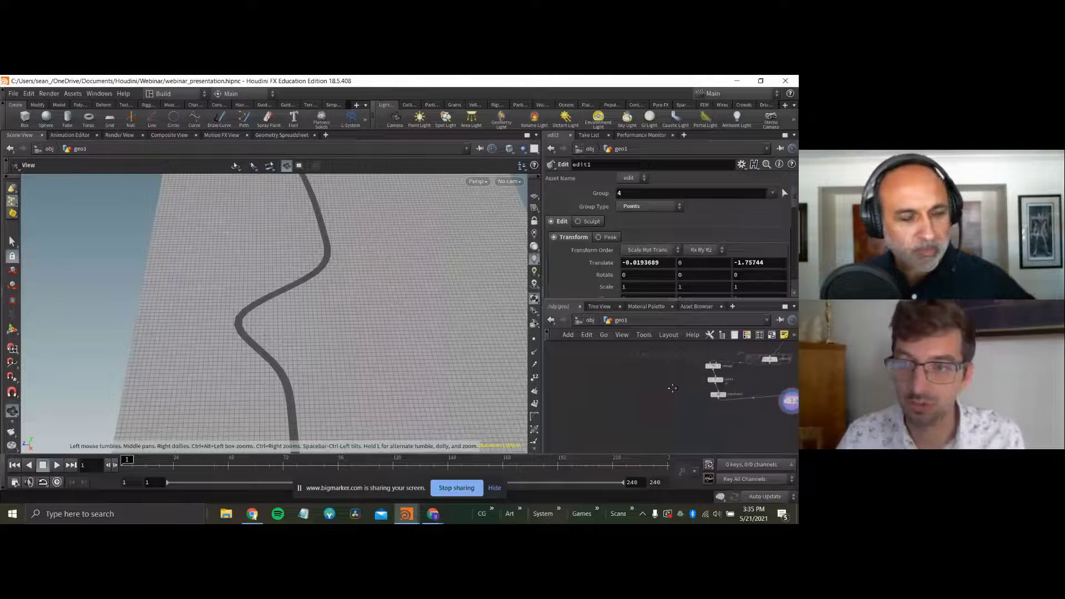
scroll(681, 378, "down", 1)
key("Tab")
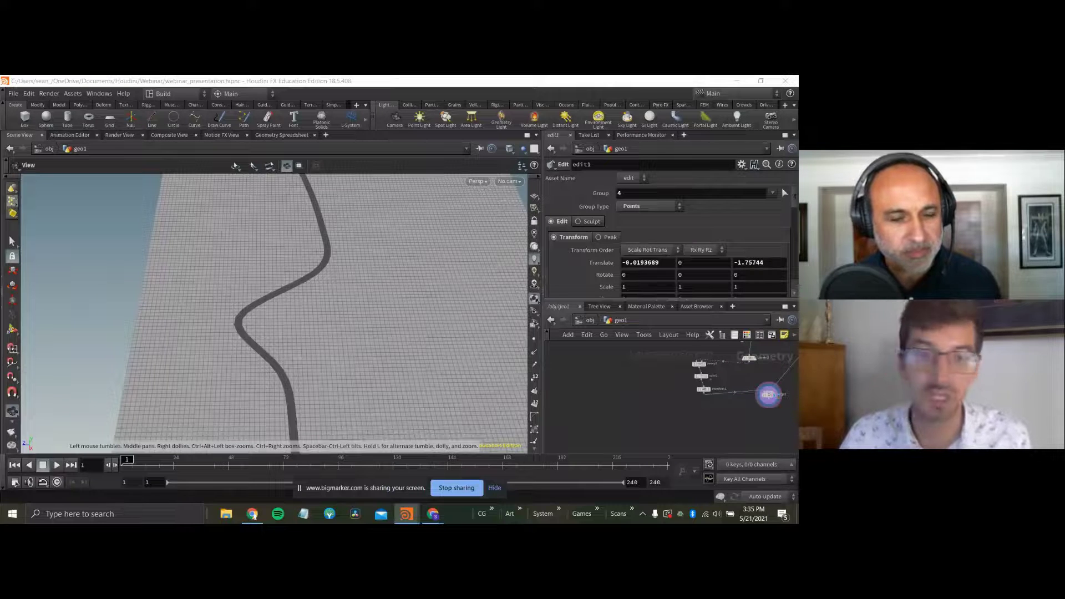
key("Tab")
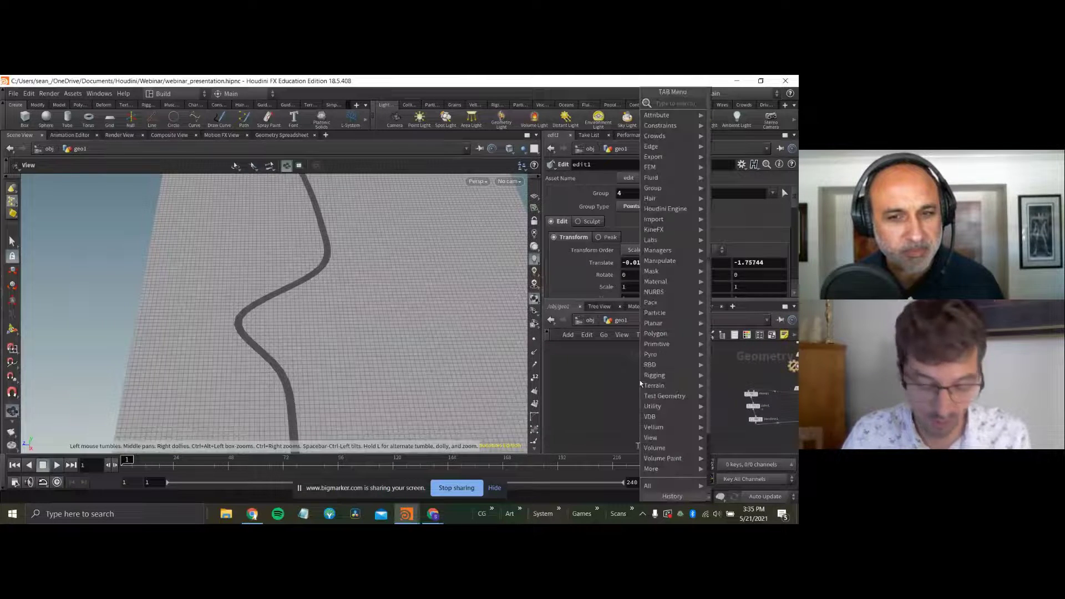
type("tube")
key("Return")
left_click(640, 381)
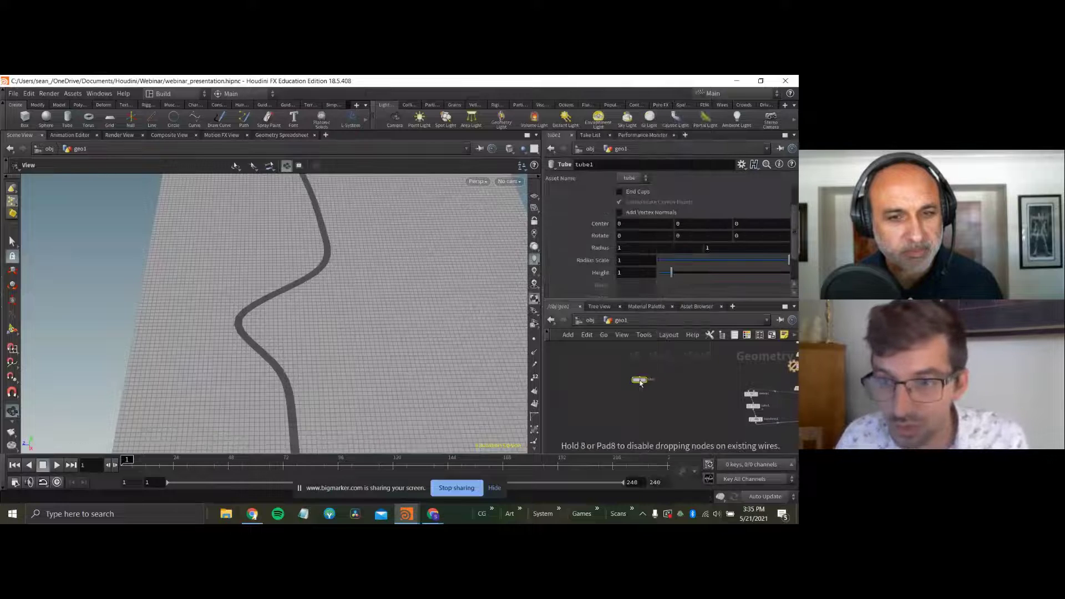
key("g")
right_click_drag(302, 245, 186, 273)
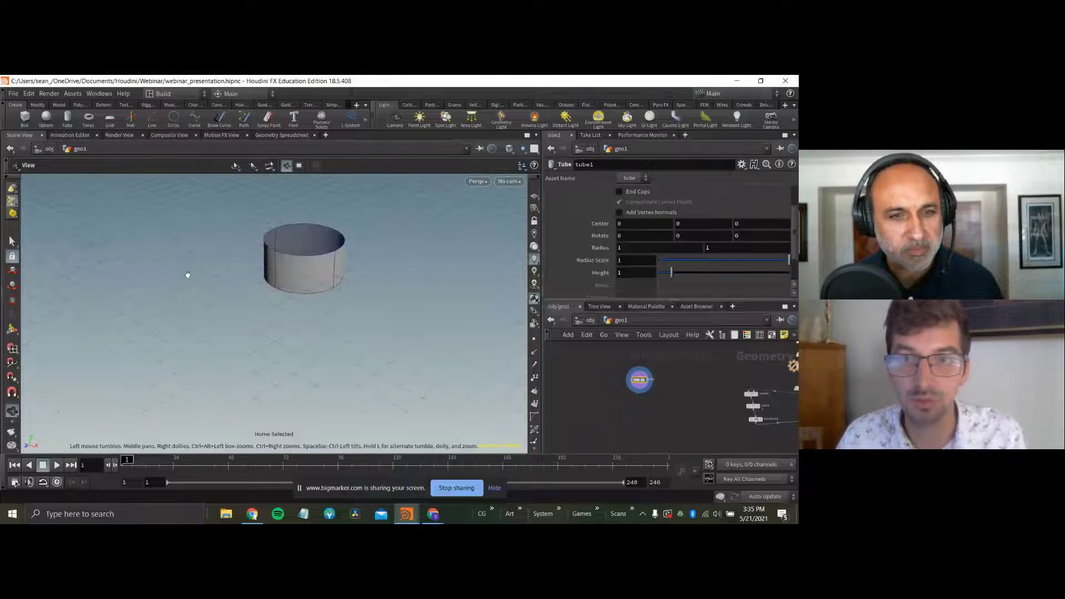
right_click_drag(275, 299, 170, 332)
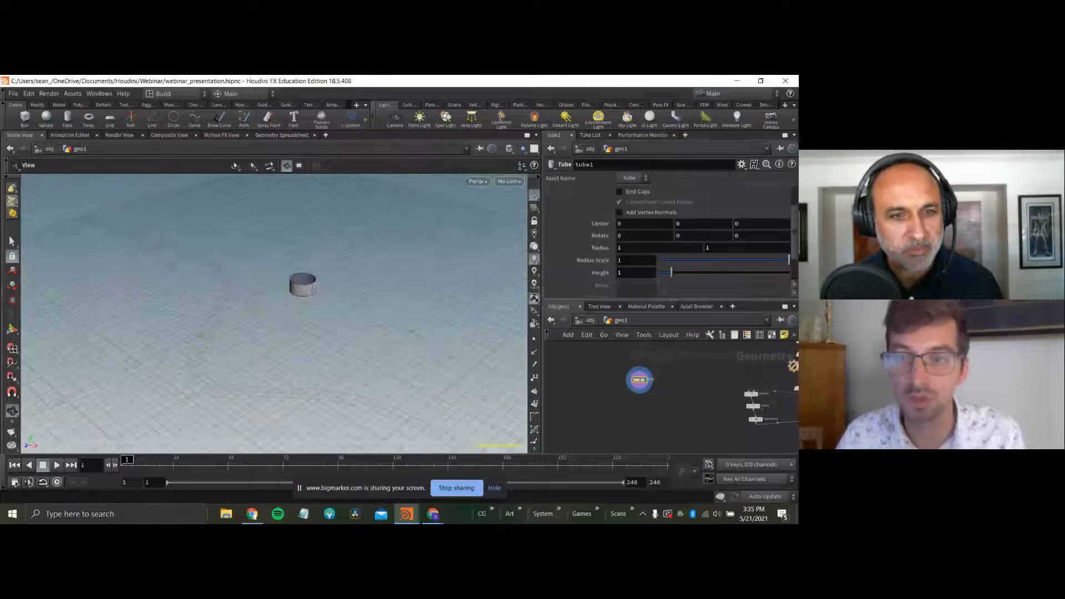
Set the tube's height to 1.6 and enable End Caps.
mouse_move(638, 384)
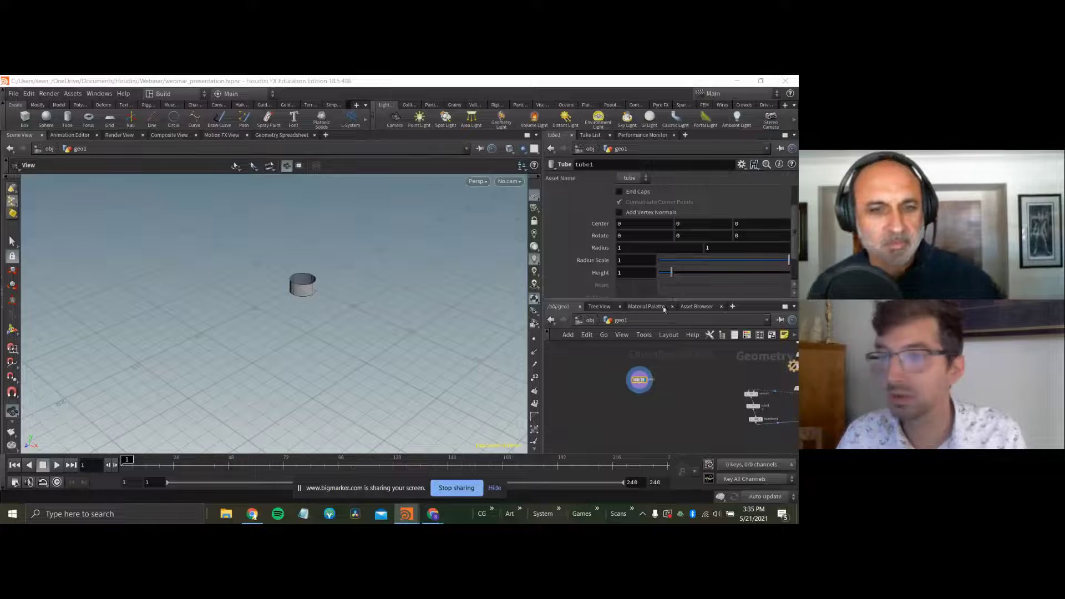
left_click(641, 272)
type(".6")
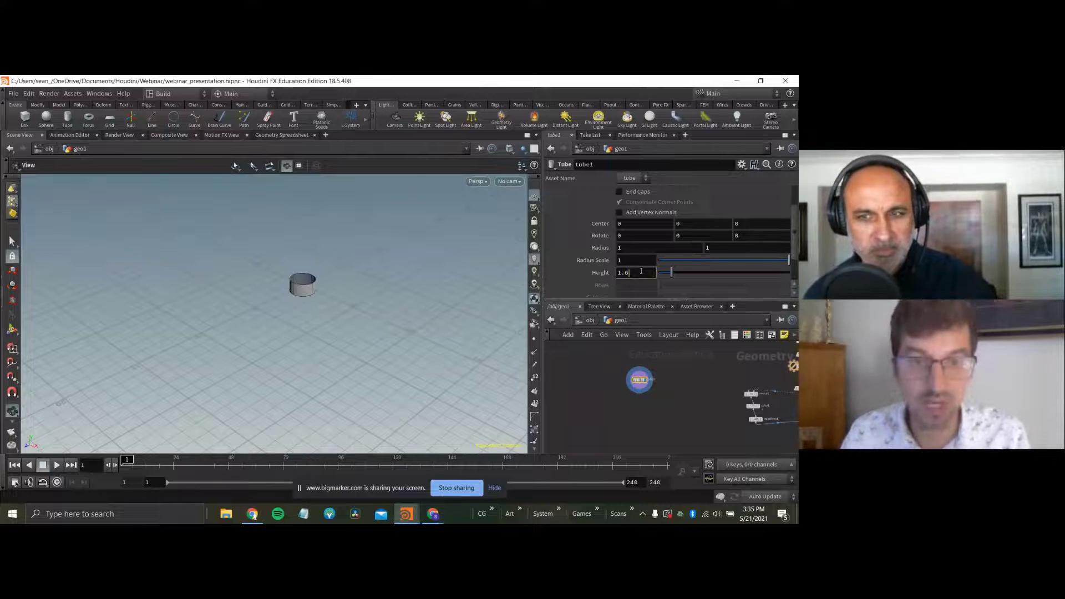
key("Return")
left_click(632, 191)
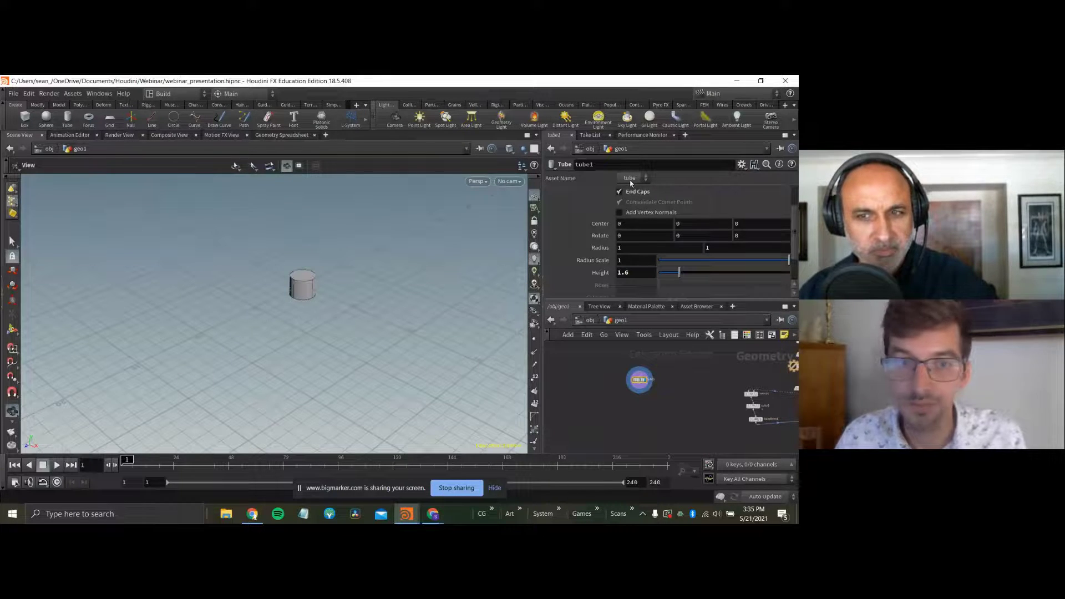
scroll(482, 269, "up", 5)
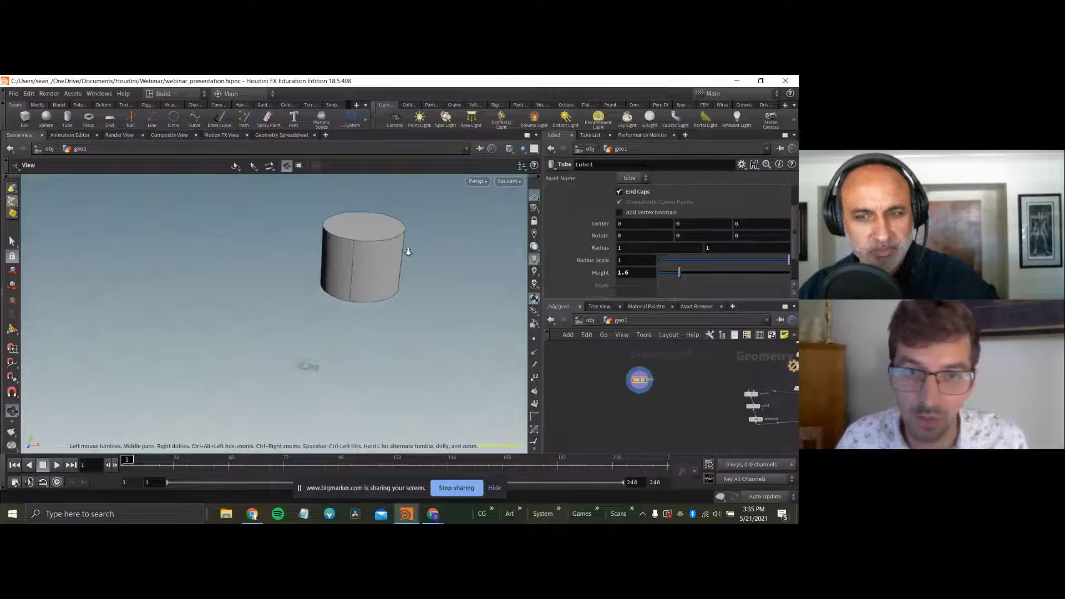
key("d")
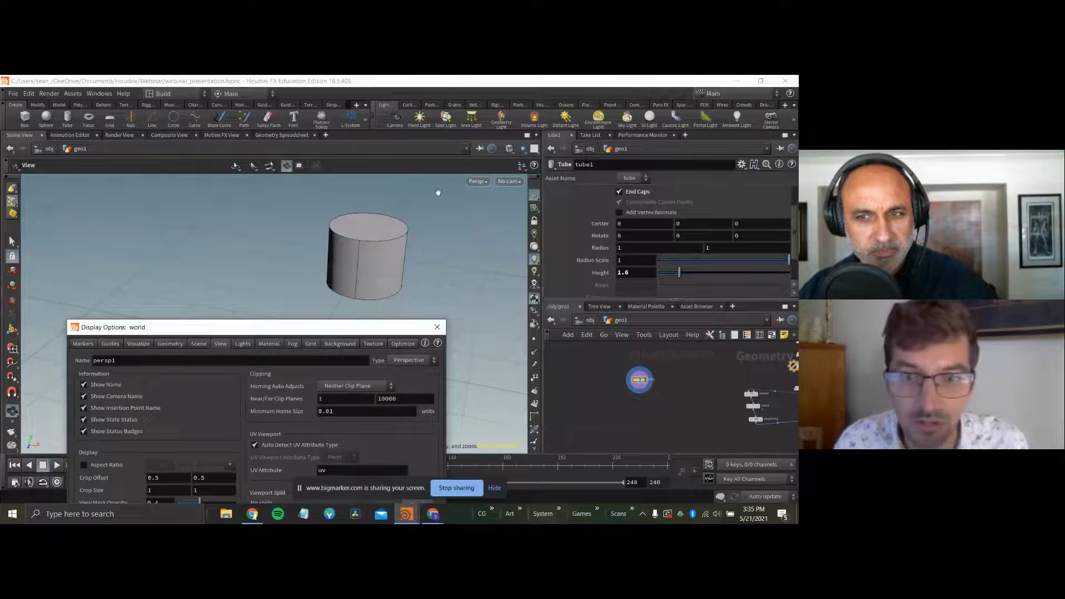
left_click(436, 327)
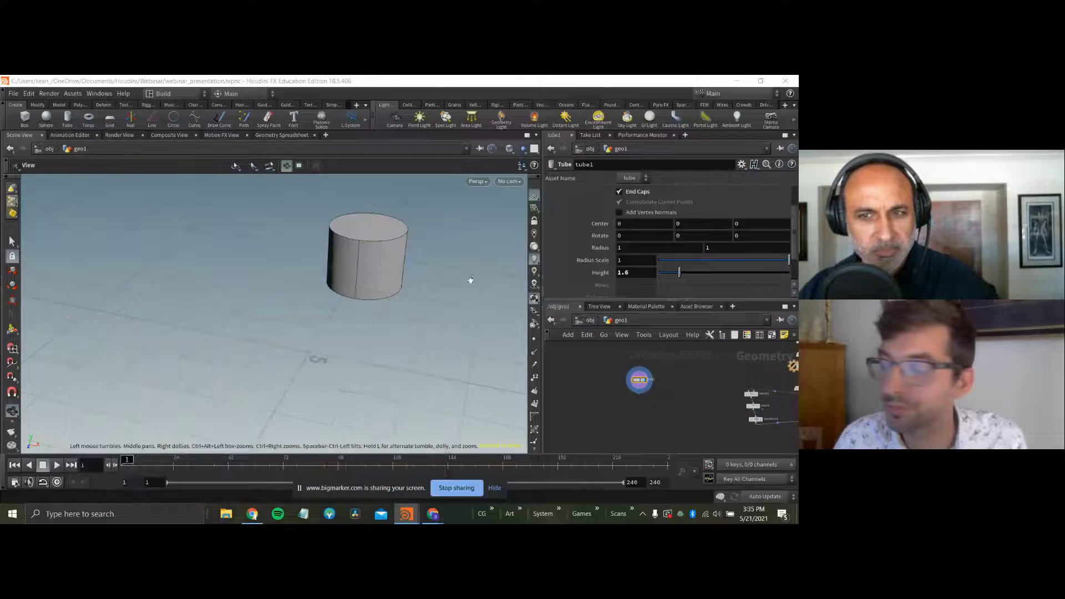
Set the tube's Radius Scale to .036 to make it a thin pole.
left_click(622, 259)
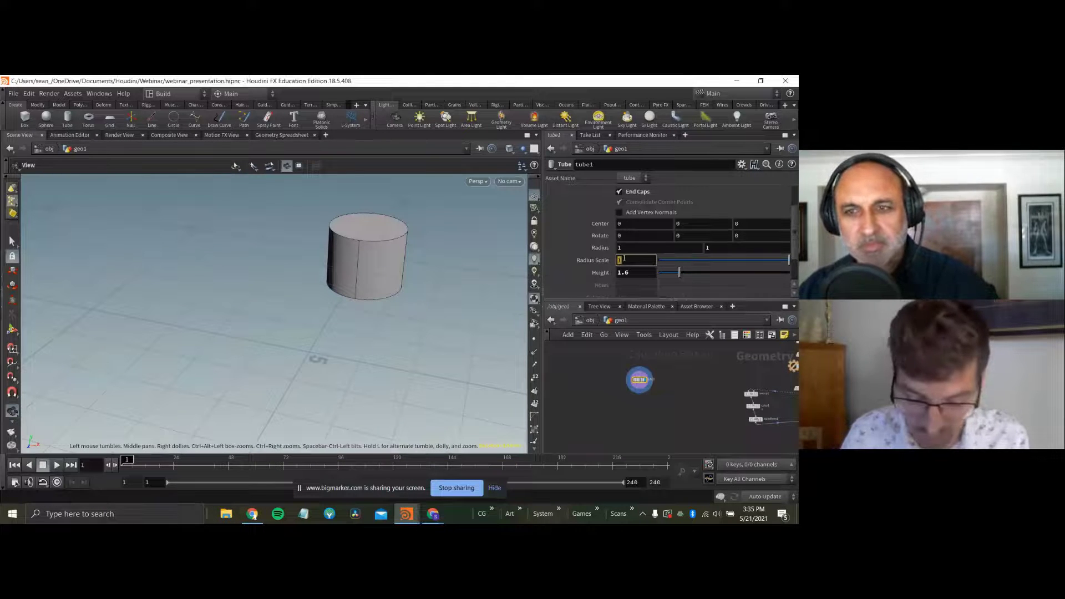
type(".036")
key("Return")
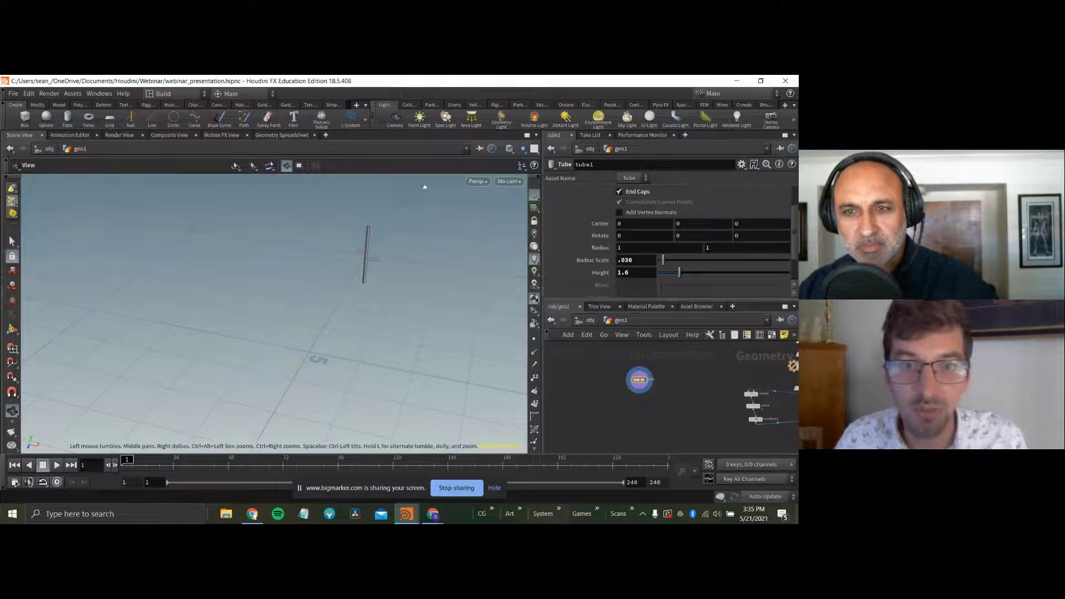
middle_click_drag(424, 186, 416, 211)
right_click_drag(417, 211, 633, 250)
left_click_drag(397, 283, 368, 314)
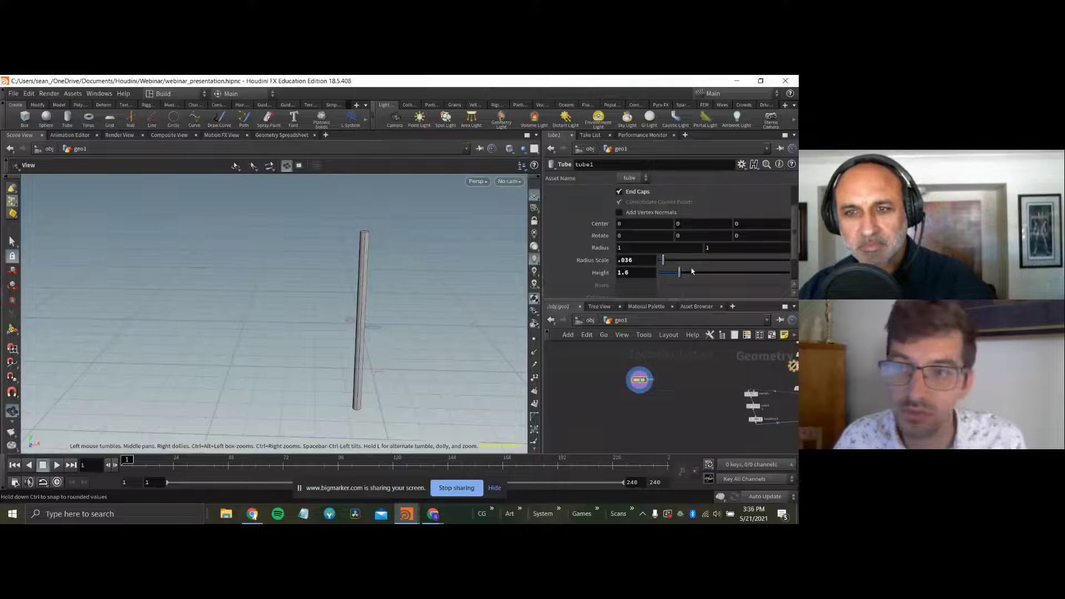
Reference the tube's height in its Center Y and halve it with the expression ch("height")/2.
right_click(649, 272)
left_click(674, 333)
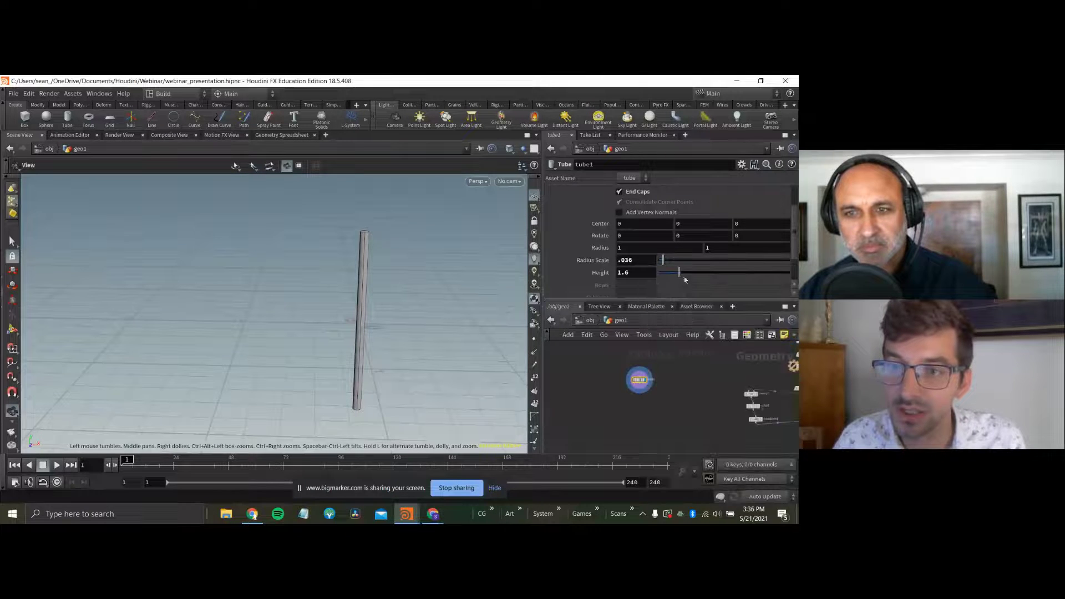
right_click(690, 225)
left_click(715, 323)
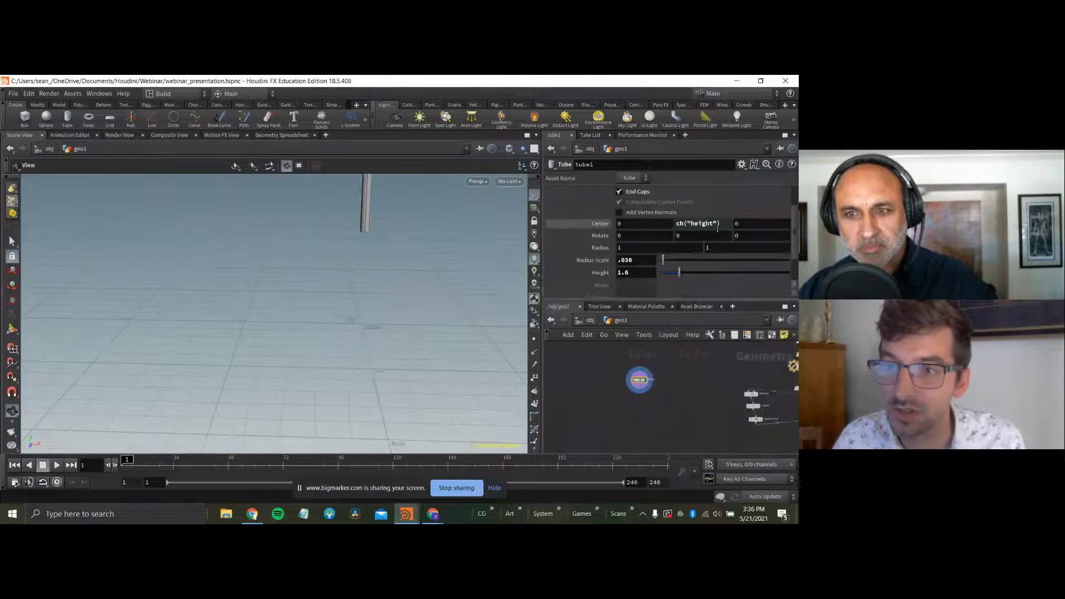
type("2")
key("Return")
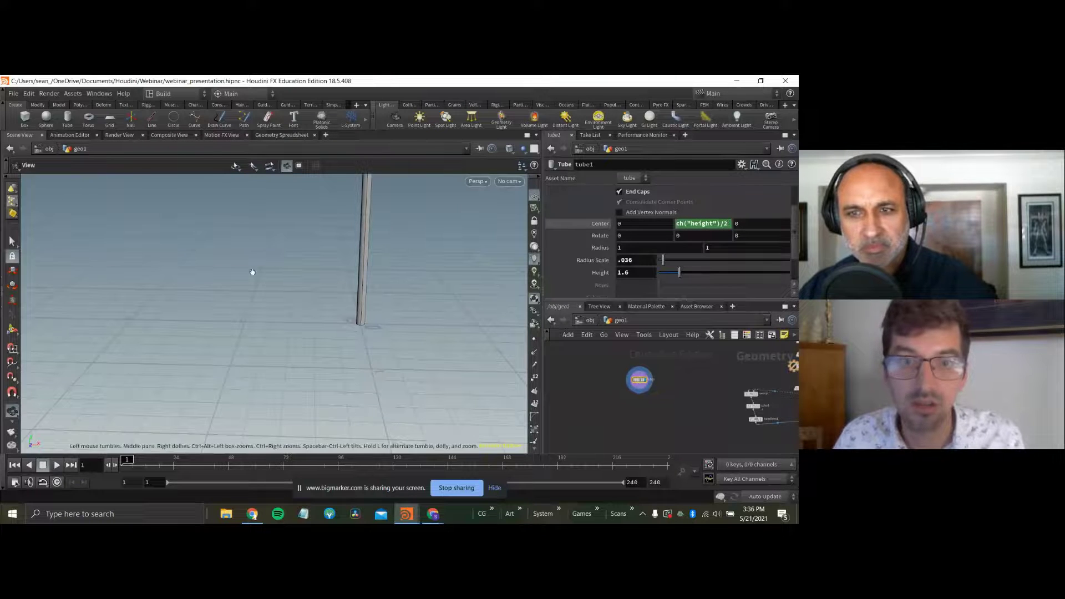
Set the tube's Primitive Type to Polygon.
left_click_drag(253, 272, 422, 285)
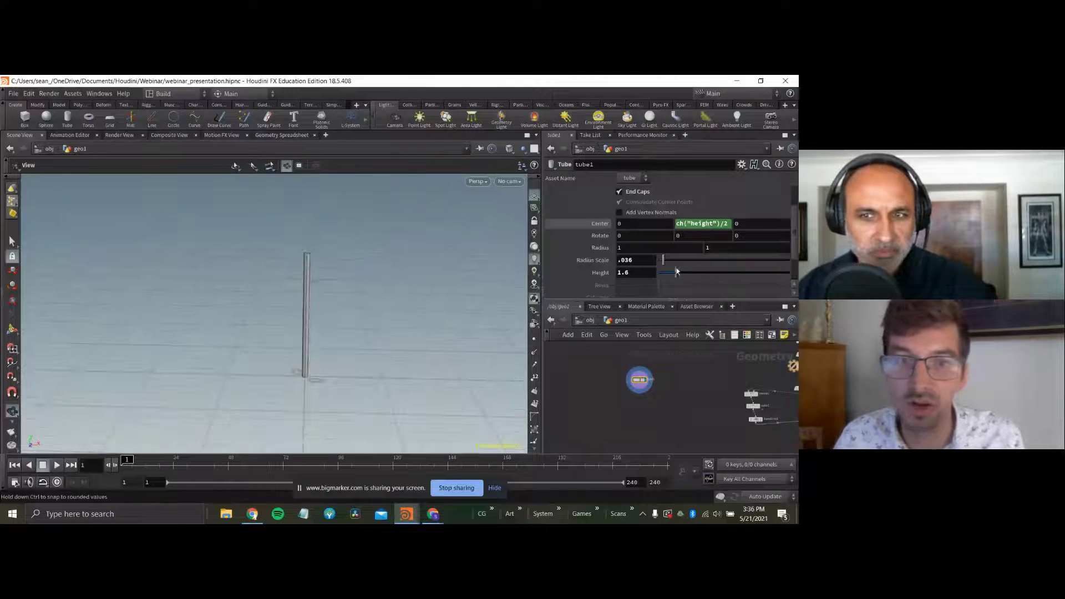
scroll(641, 227, "up", 3)
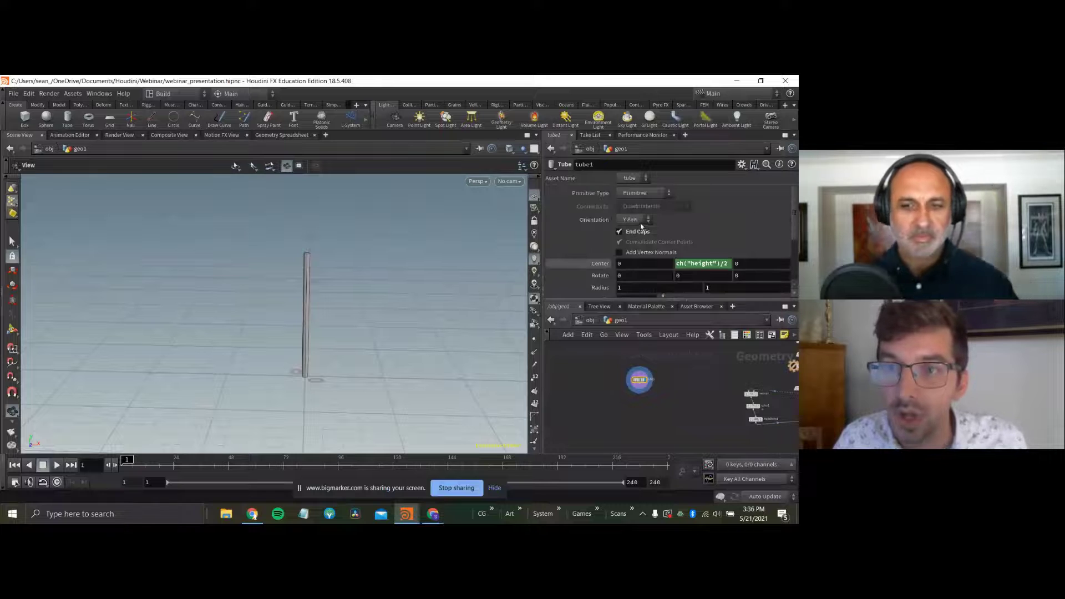
left_click(643, 192)
left_click(635, 202)
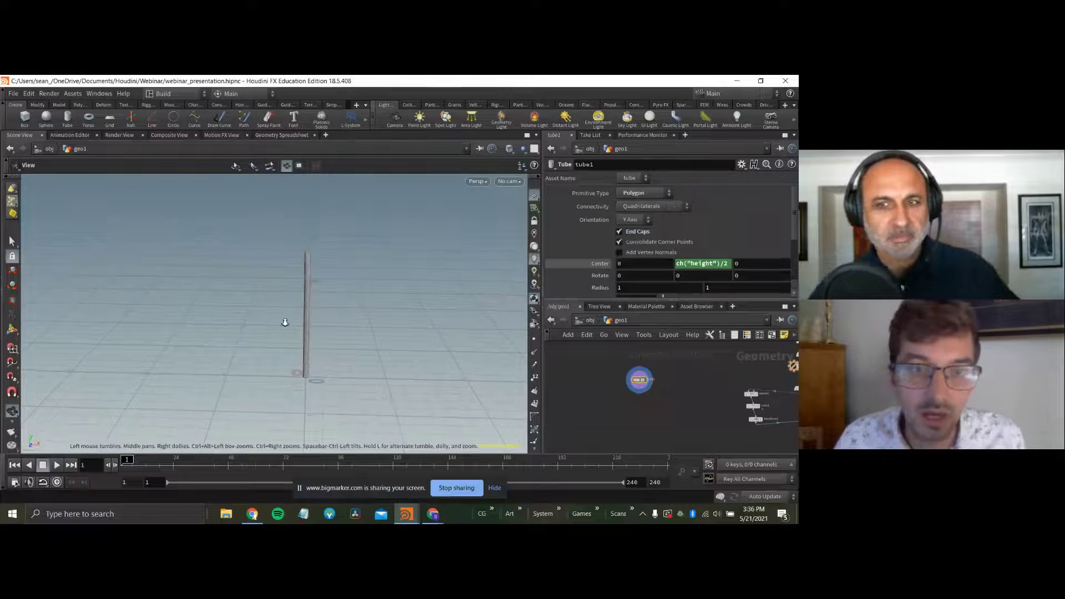
left_click_drag(284, 322, 312, 298)
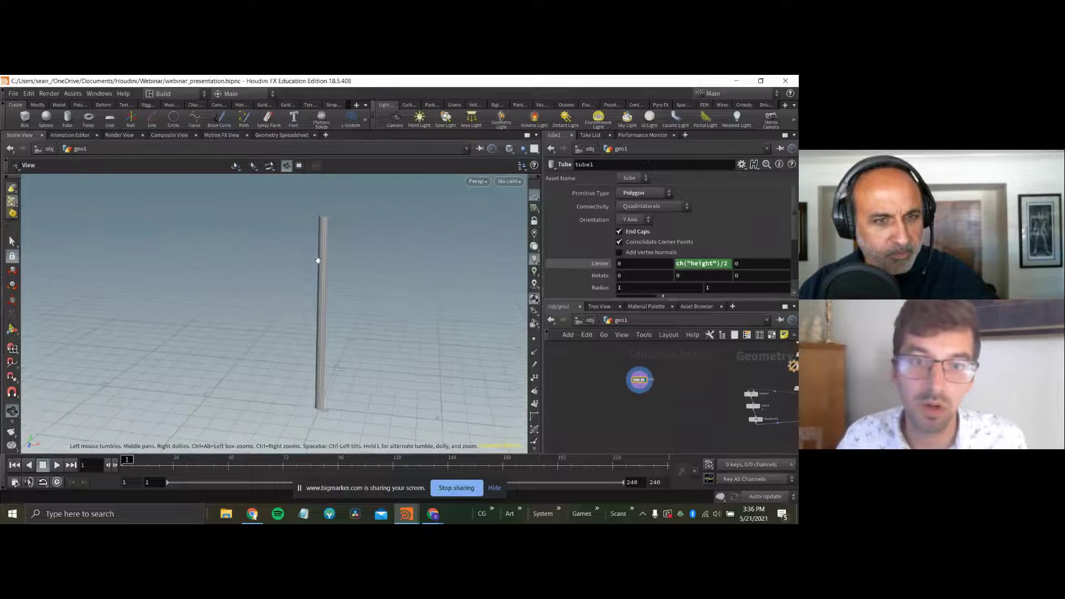
left_click_drag(318, 257, 335, 208)
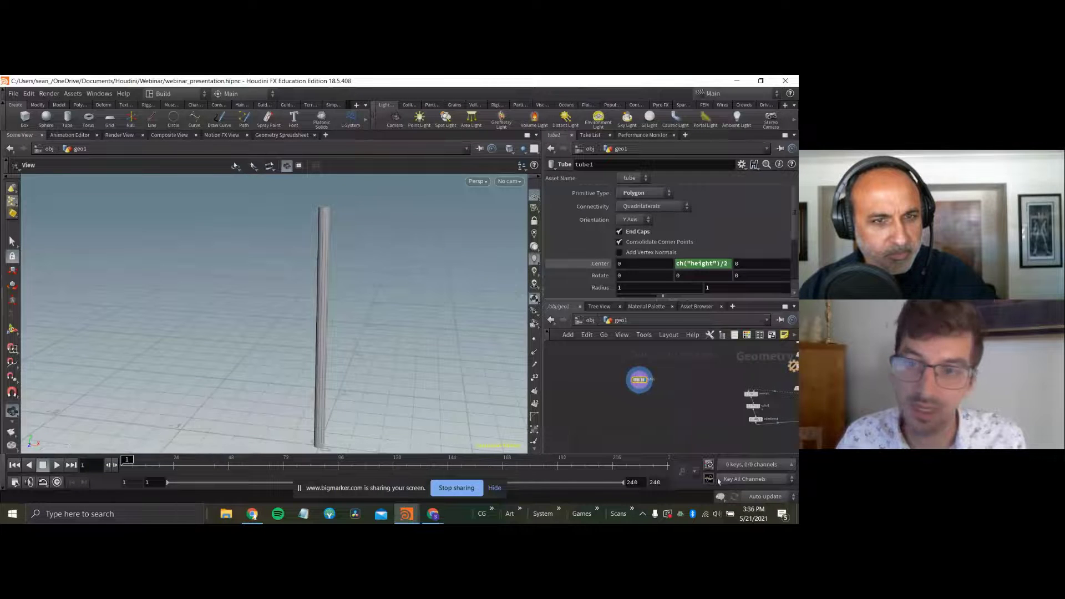
Add a second Tube node beside the first one and display it.
key("Tab")
mouse_move(728, 389)
type("tube")
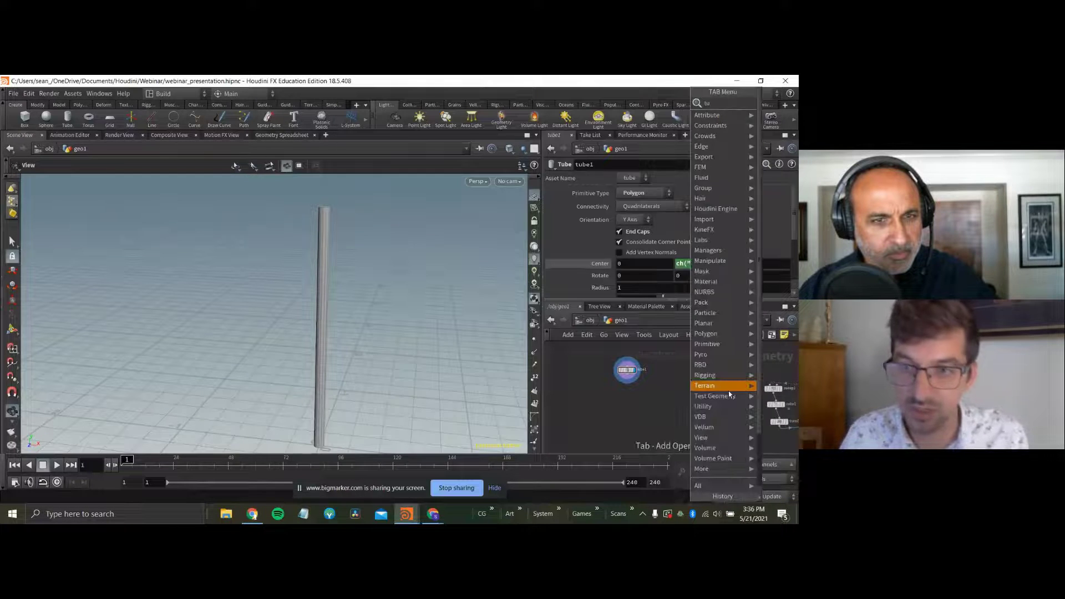
key("Return")
left_click(653, 380)
right_click_drag(647, 411, 609, 418)
mouse_move(610, 420)
left_mouse_down()
mouse_move(667, 377)
mouse_move(613, 402)
left_mouse_up()
left_click(617, 417)
right_click_drag(619, 414, 663, 404)
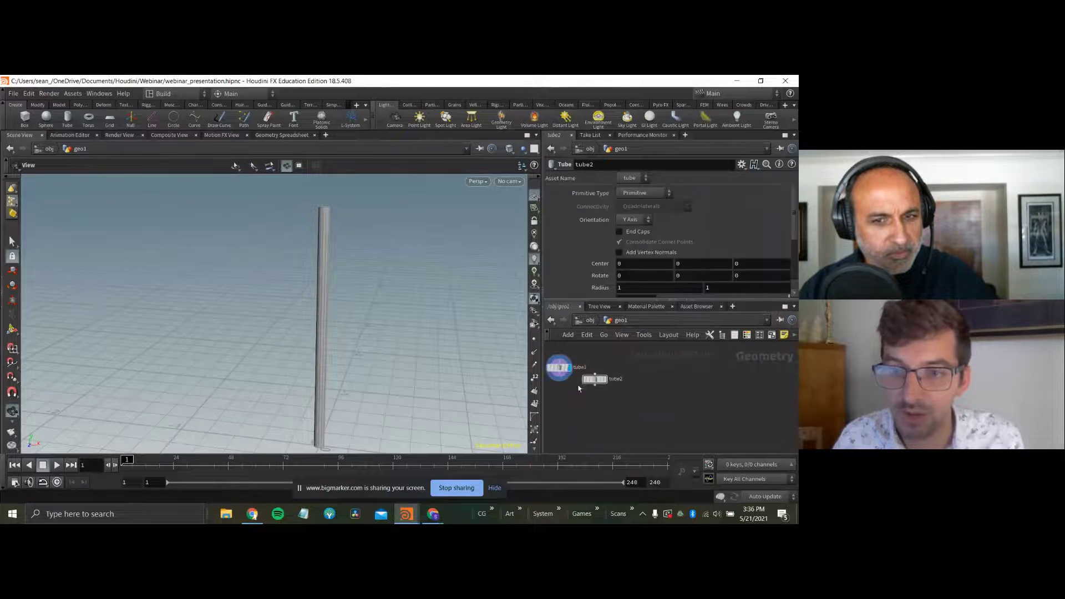
left_click(607, 381)
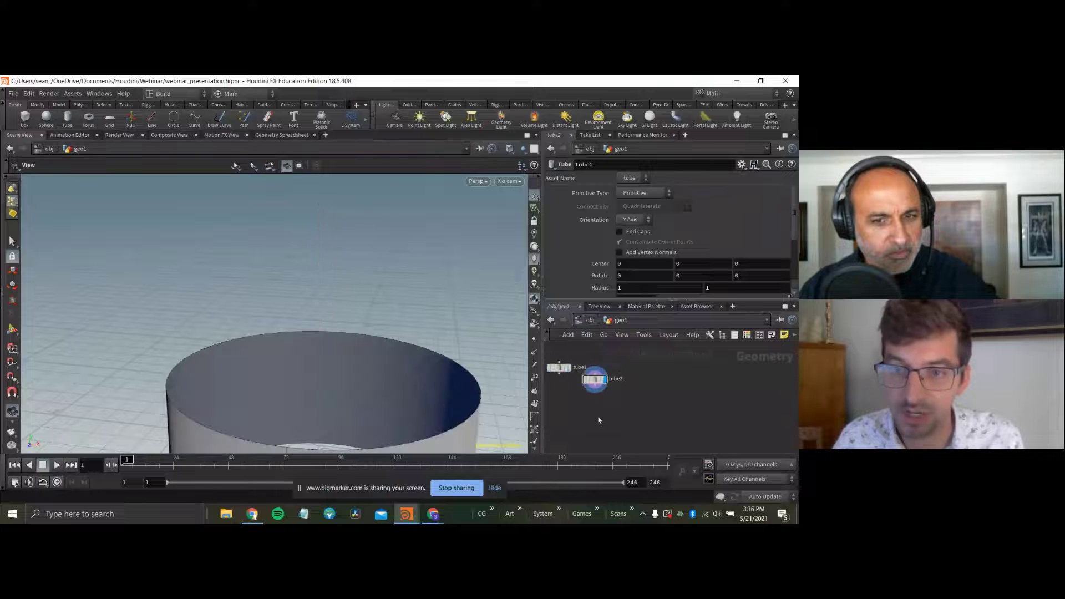
Delete the default second tube and replace it with a displayed duplicate of the pole tube beside the original.
left_click(571, 373)
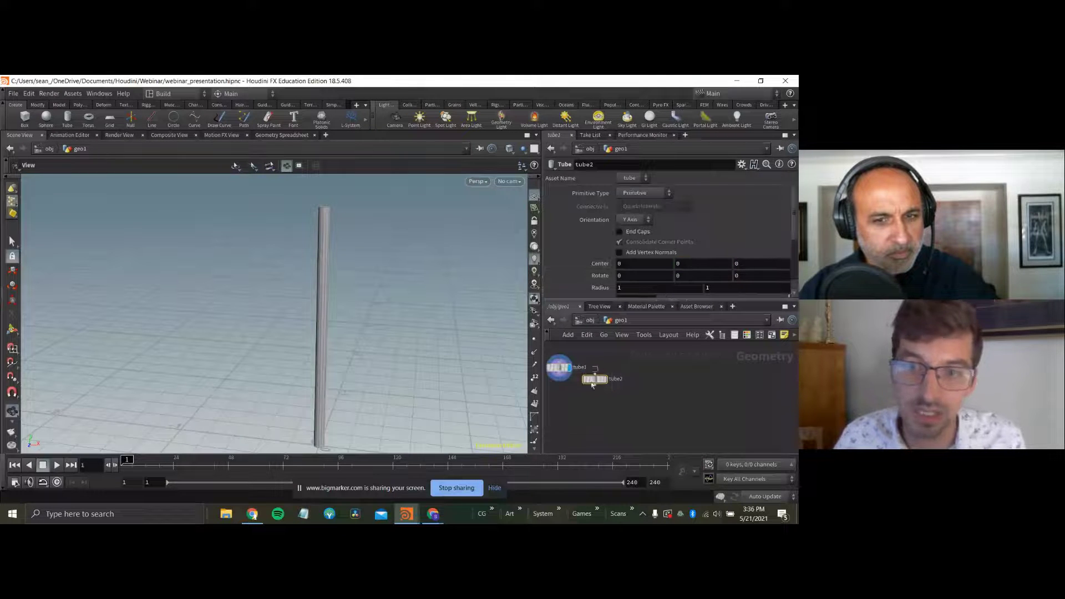
middle_click_drag(581, 418, 624, 399)
scroll(623, 398, "down", 6)
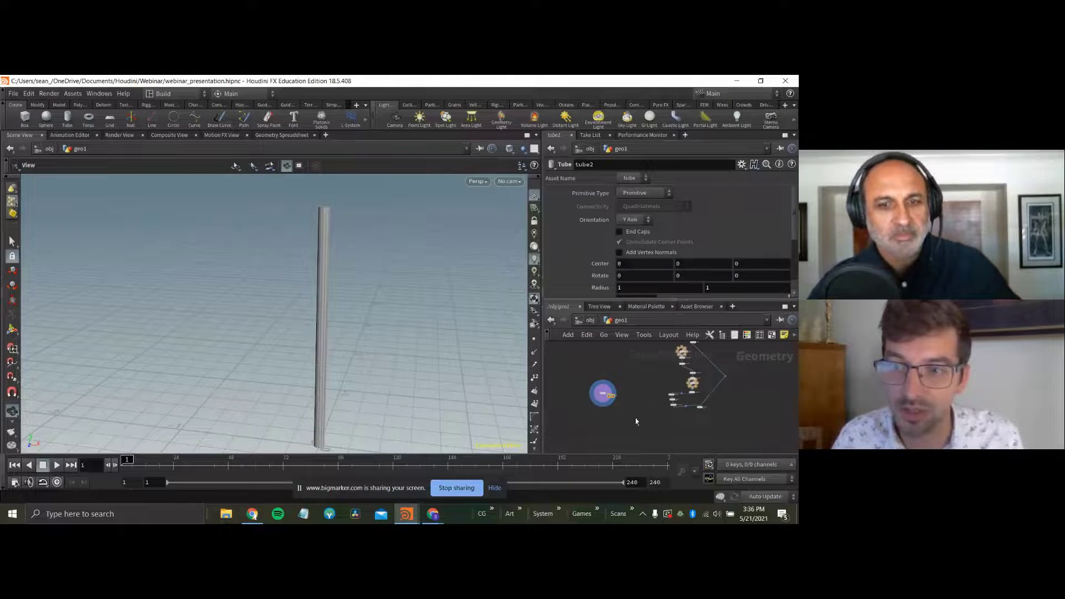
scroll(633, 418, "up", 3)
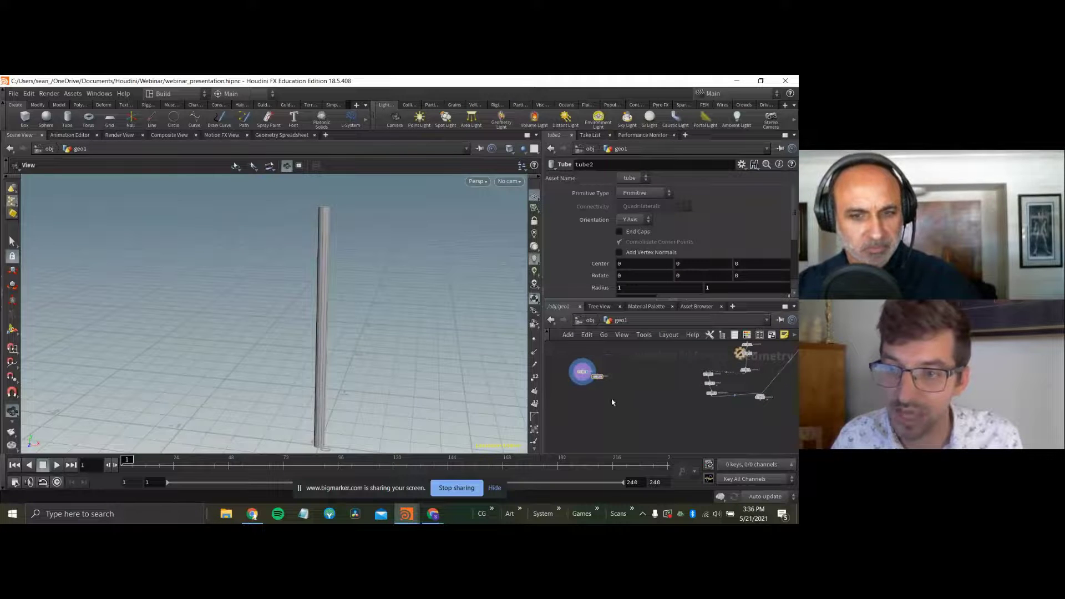
middle_click_drag(610, 402, 678, 418)
scroll(568, 389, "down", 2)
scroll(571, 389, "up", 6)
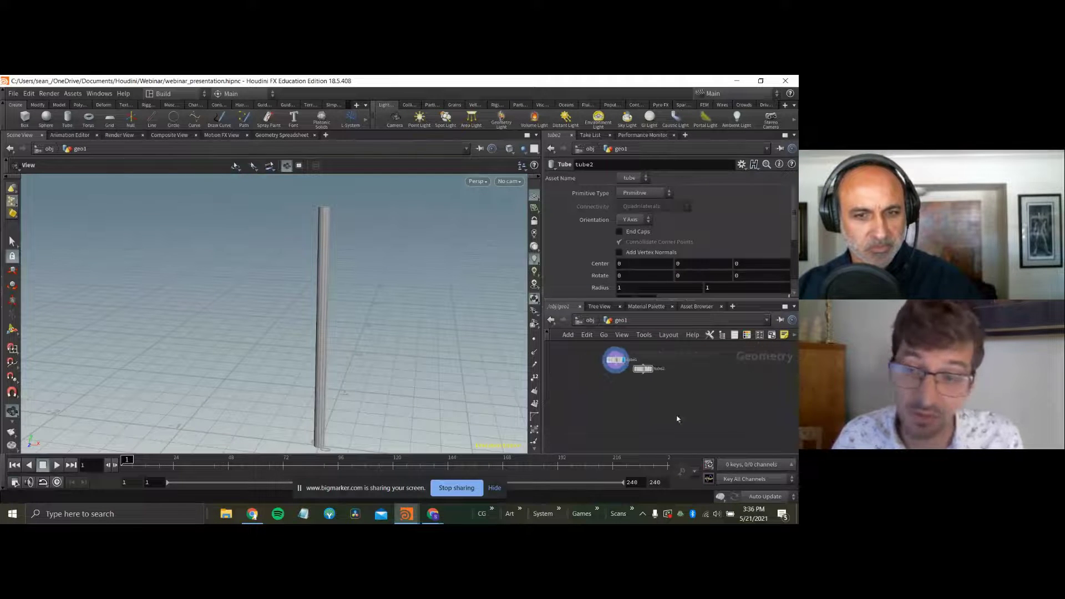
key("g")
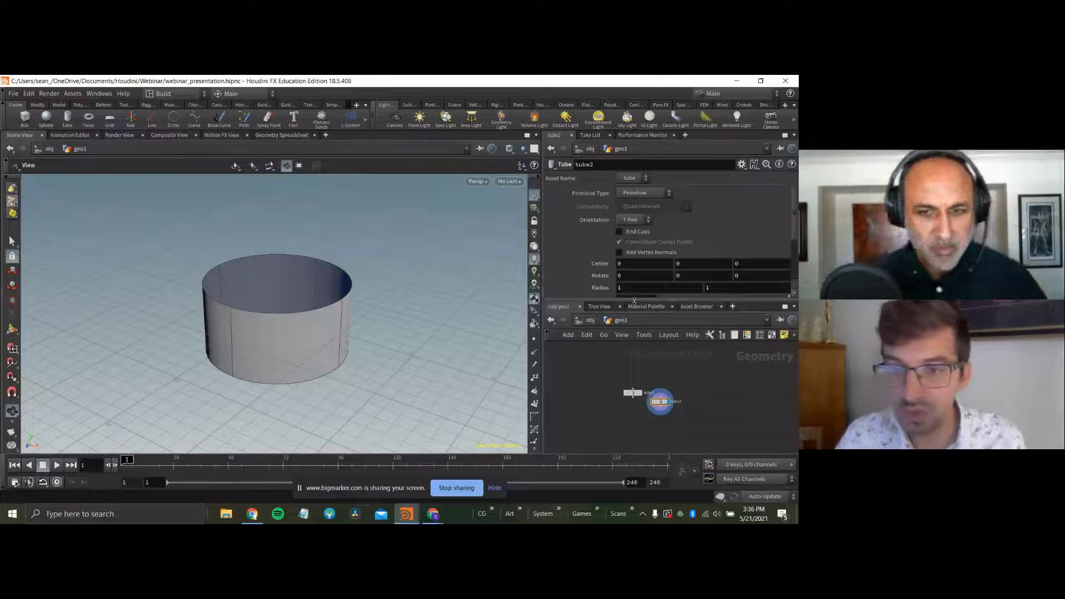
key("Delete")
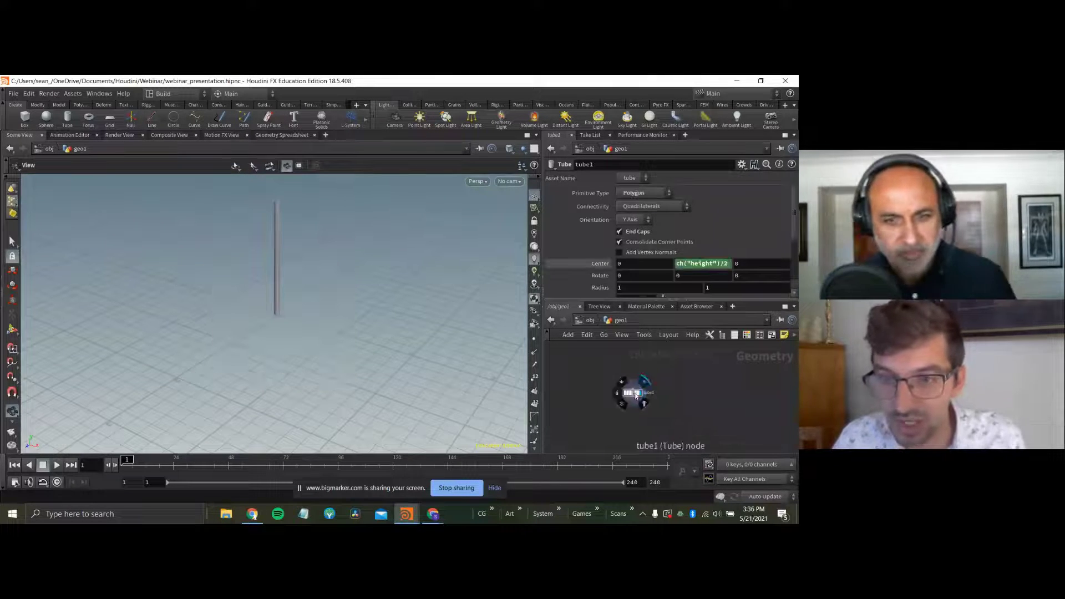
left_click(683, 399)
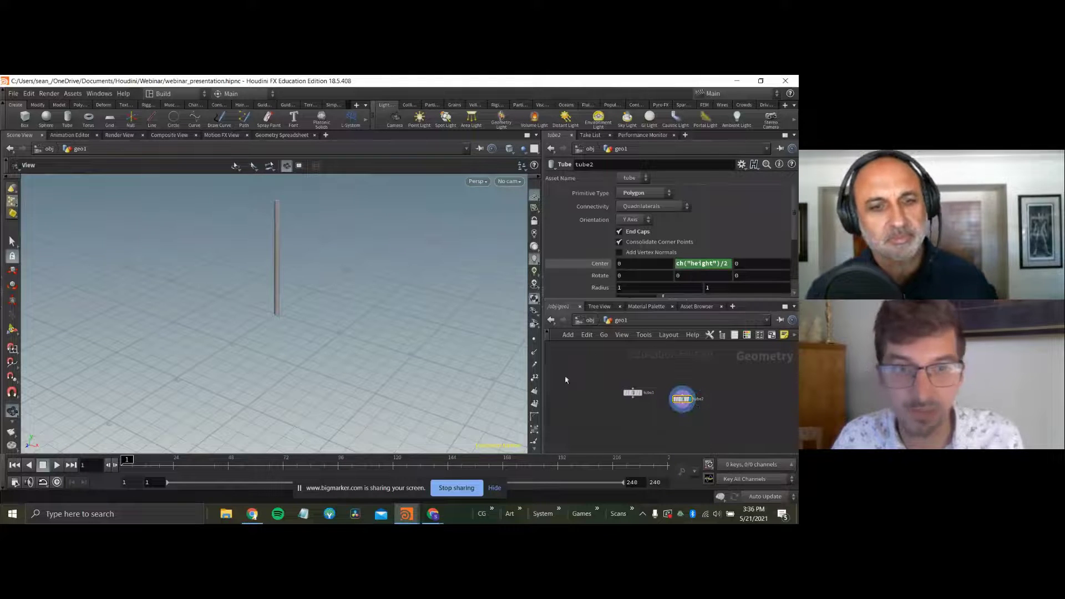
Set the duplicated tube's Radius Scale to 0.02 and its Height to .5.
left_click_drag(295, 210, 308, 213)
scroll(667, 242, "down", 2)
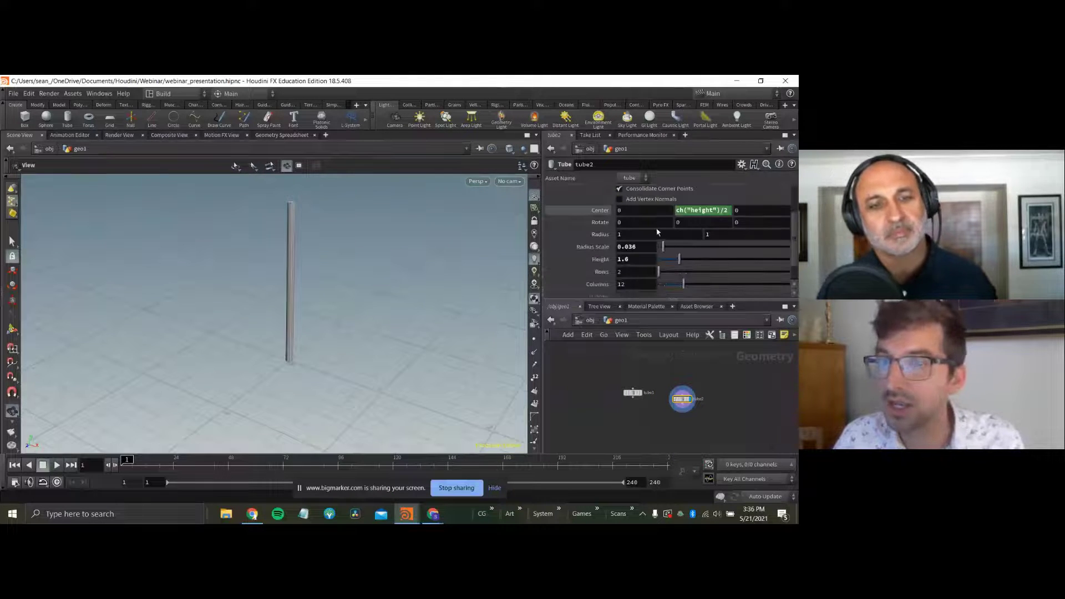
left_click(641, 247)
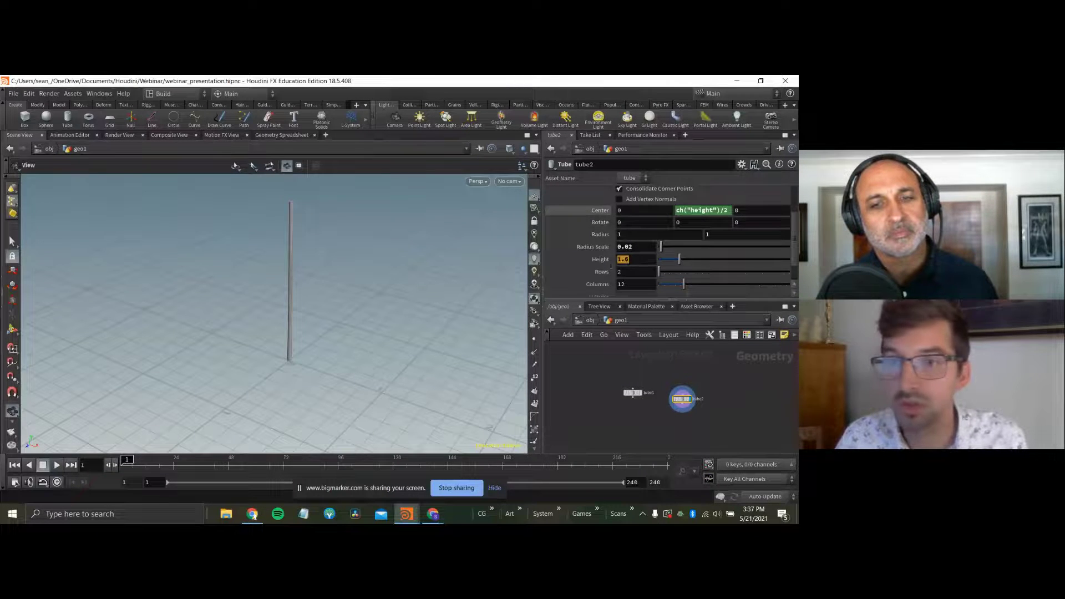
type(".4")
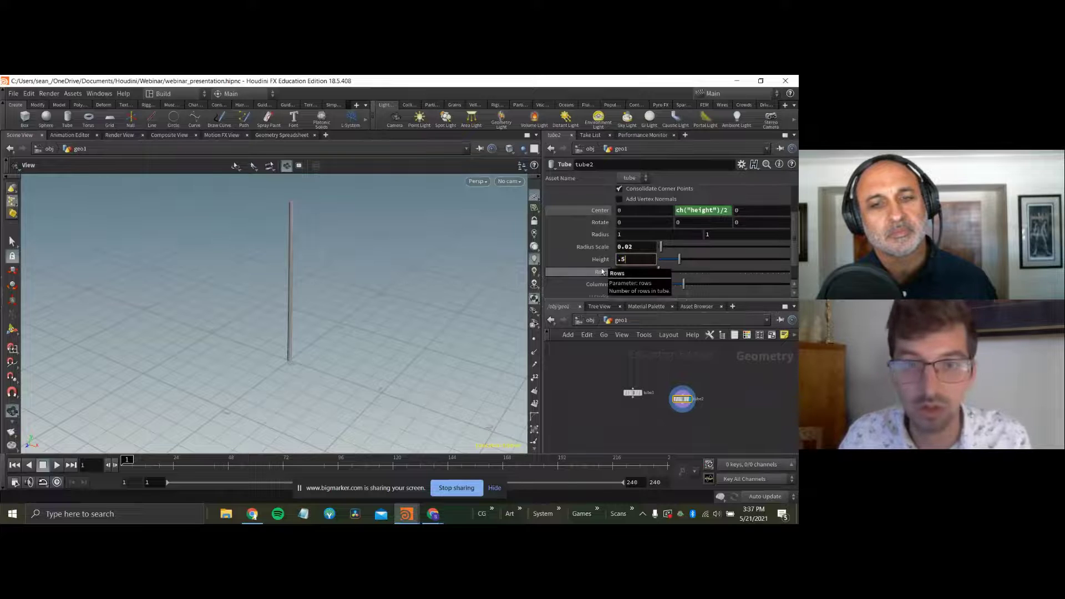
key("Return")
Set the short tube's Rows to 13.
right_click_drag(286, 313, 442, 300)
scroll(394, 306, "up", 3)
middle_click_drag(320, 332, 383, 266)
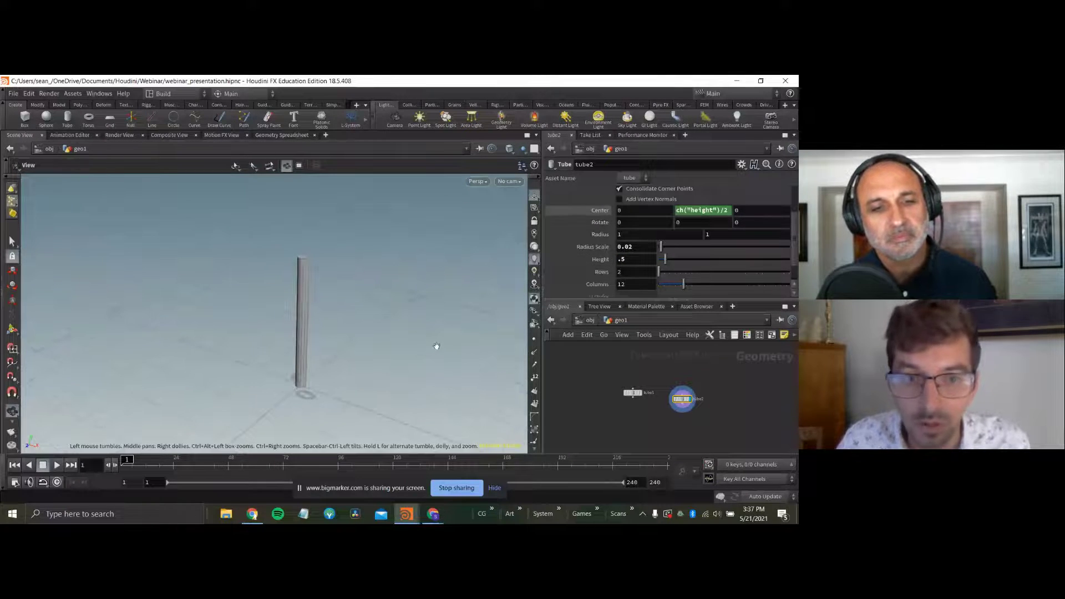
right_click_drag(435, 349, 497, 264)
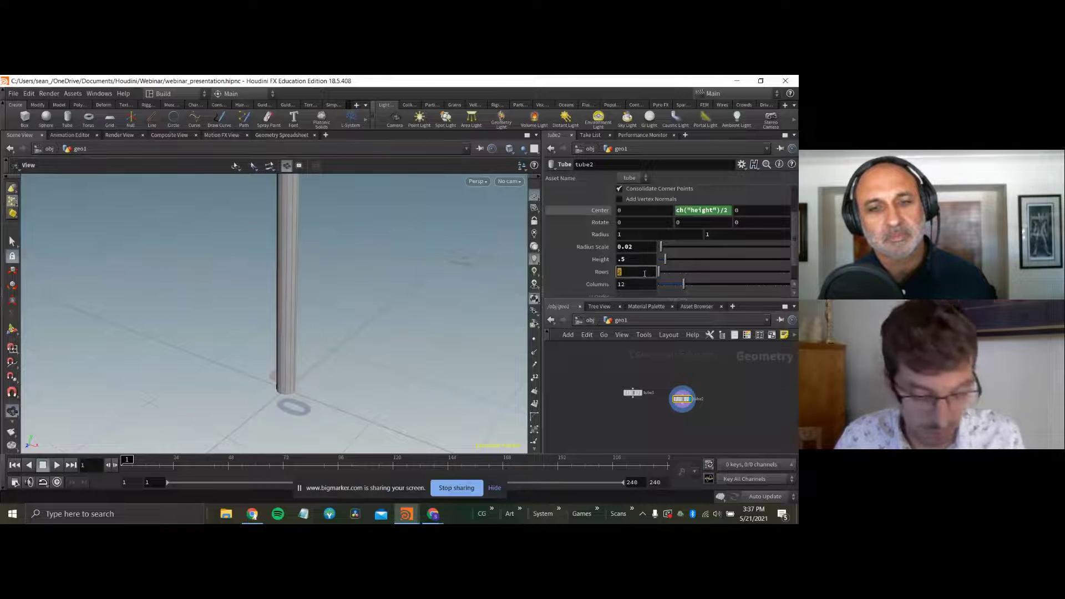
left_click(626, 271)
type("13")
key("Return")
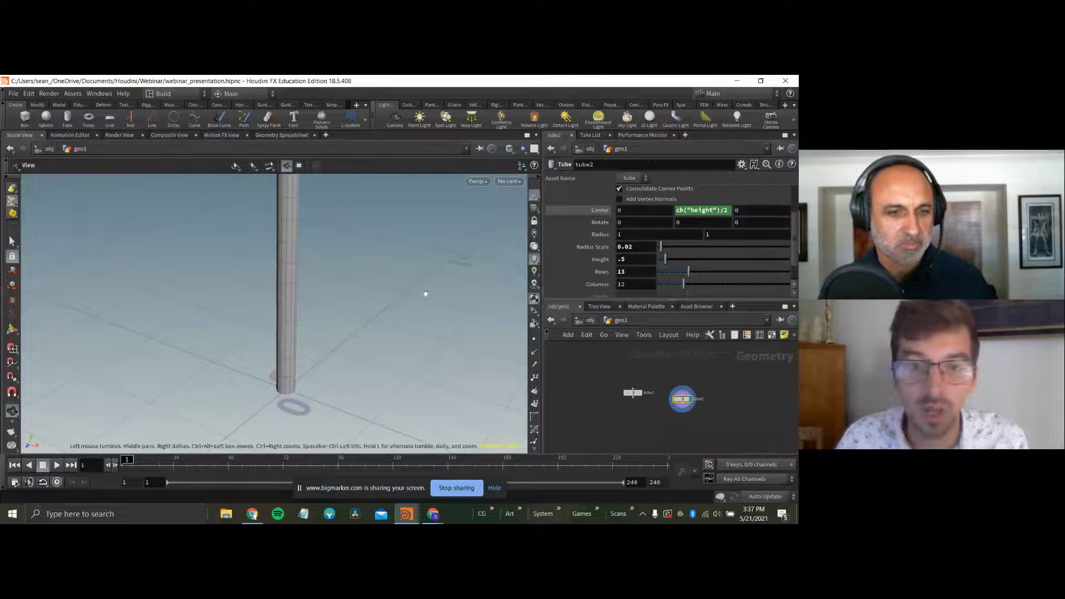
middle_click_drag(424, 295, 430, 301)
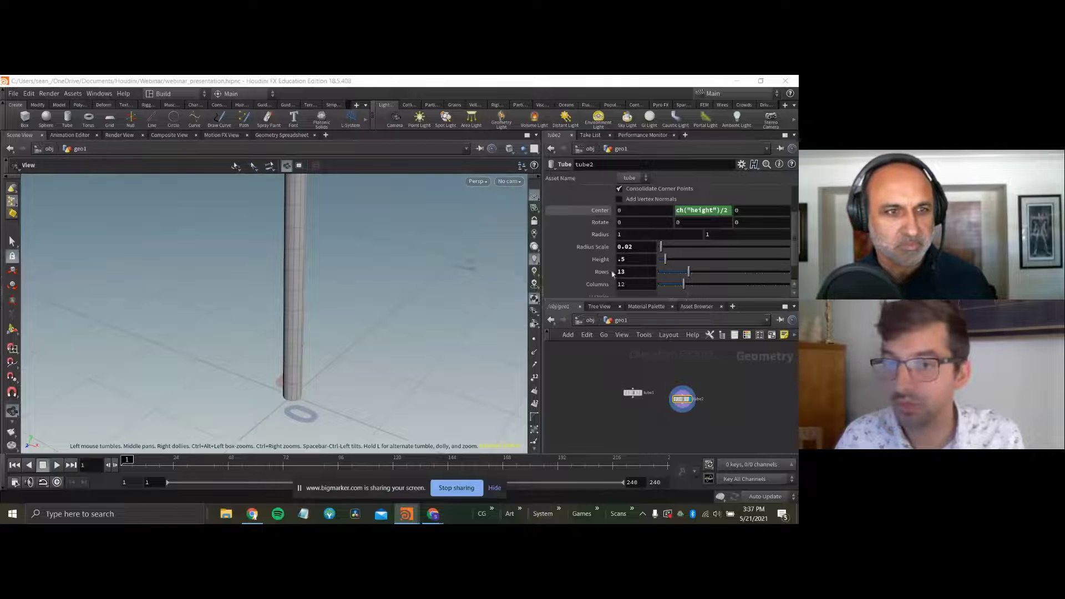
Add a Merge node below the two tubes, wire both tubes into it and display it.
left_click_drag(420, 311, 342, 230)
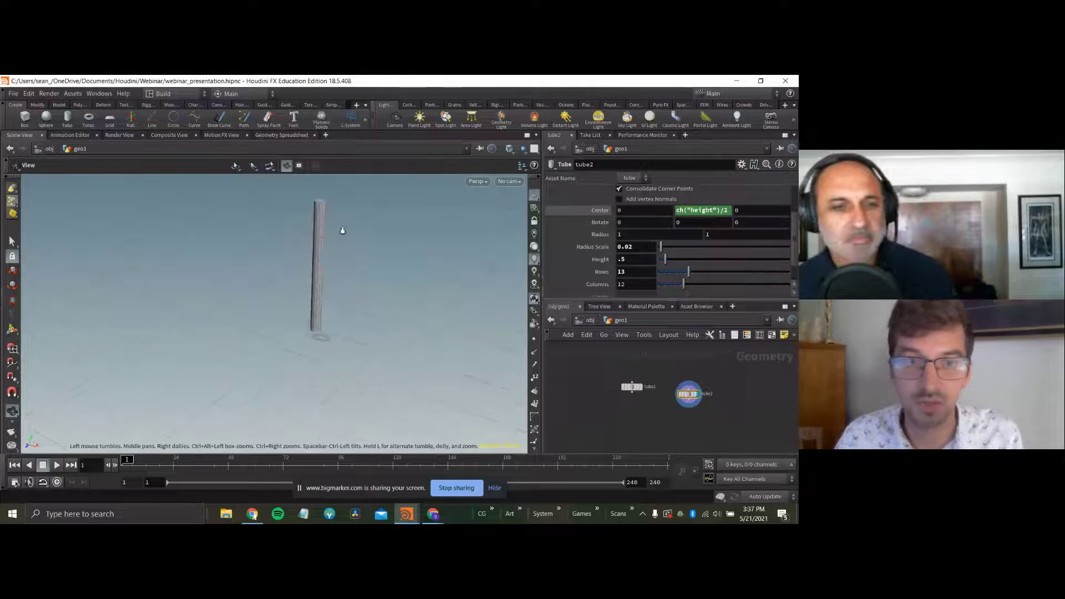
key("Tab")
mouse_move(671, 426)
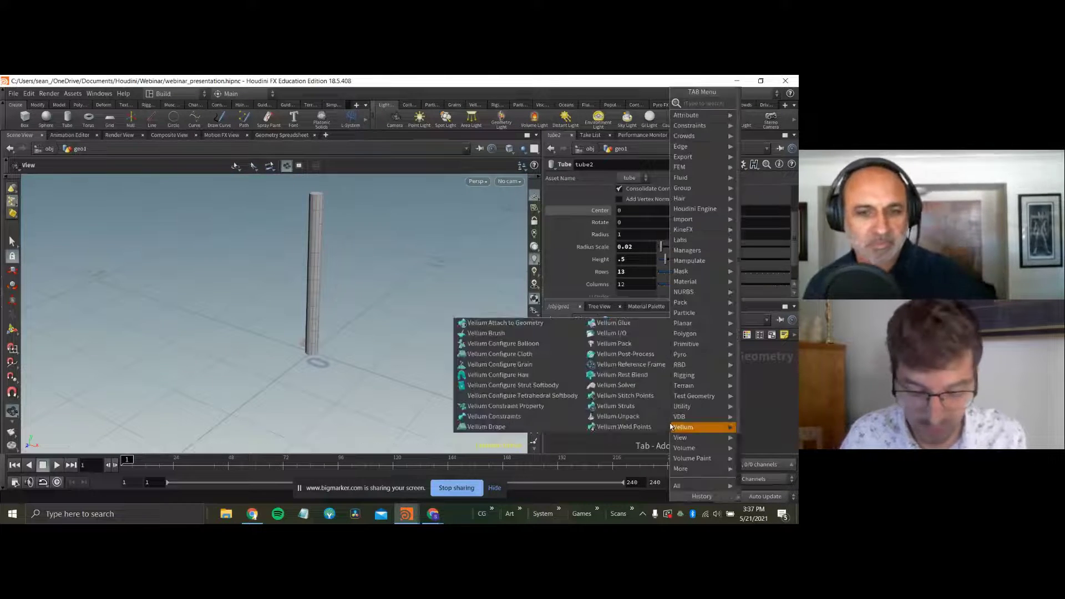
type("merge")
key("Return")
left_click(669, 417)
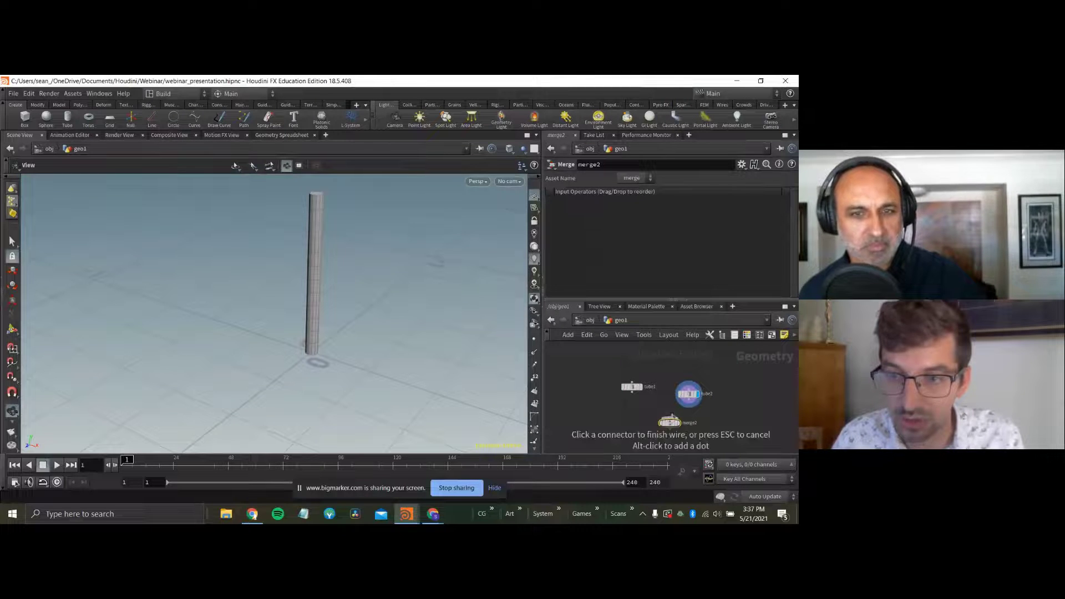
key("Escape")
left_click_drag(669, 421, 643, 445)
left_click_drag(608, 371, 644, 440)
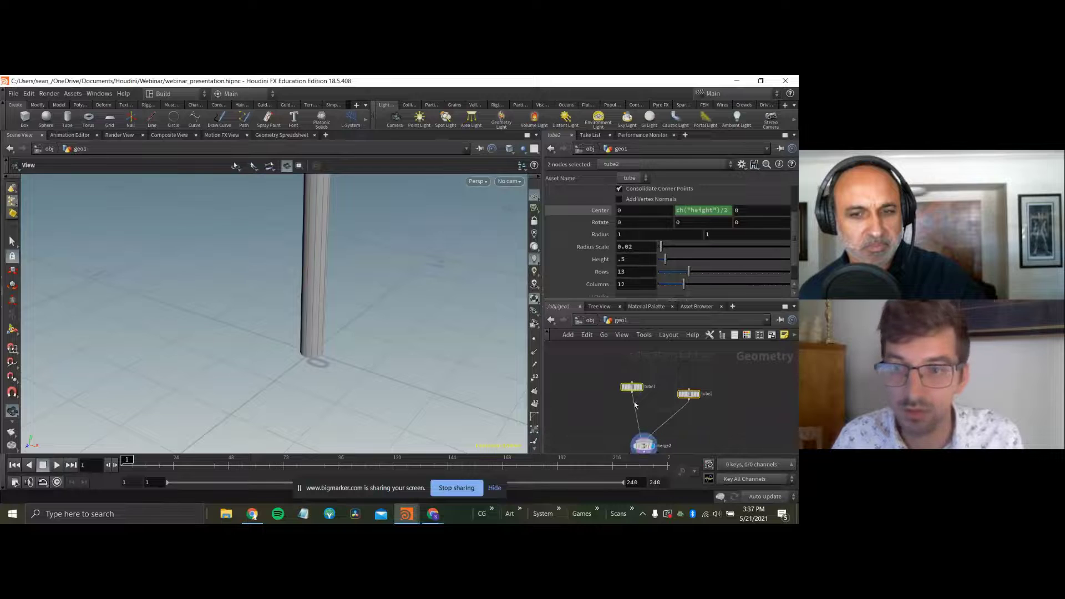
Insert a Transform node between the short tube and the Merge node.
left_click_drag(688, 394, 696, 376)
key("Tab")
type("tr")
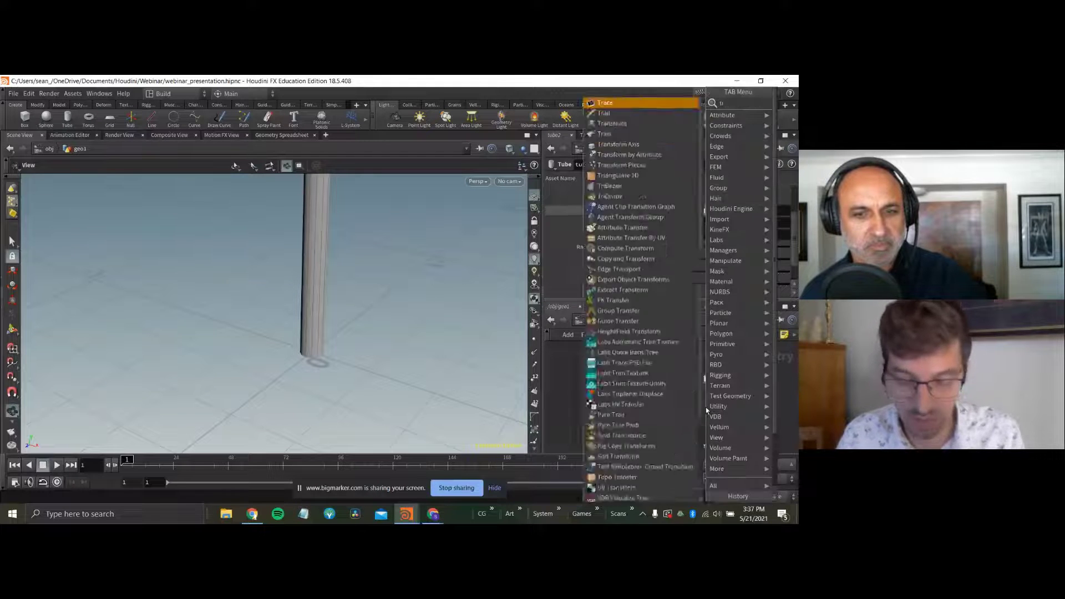
type("an")
key("Return")
left_click(705, 407)
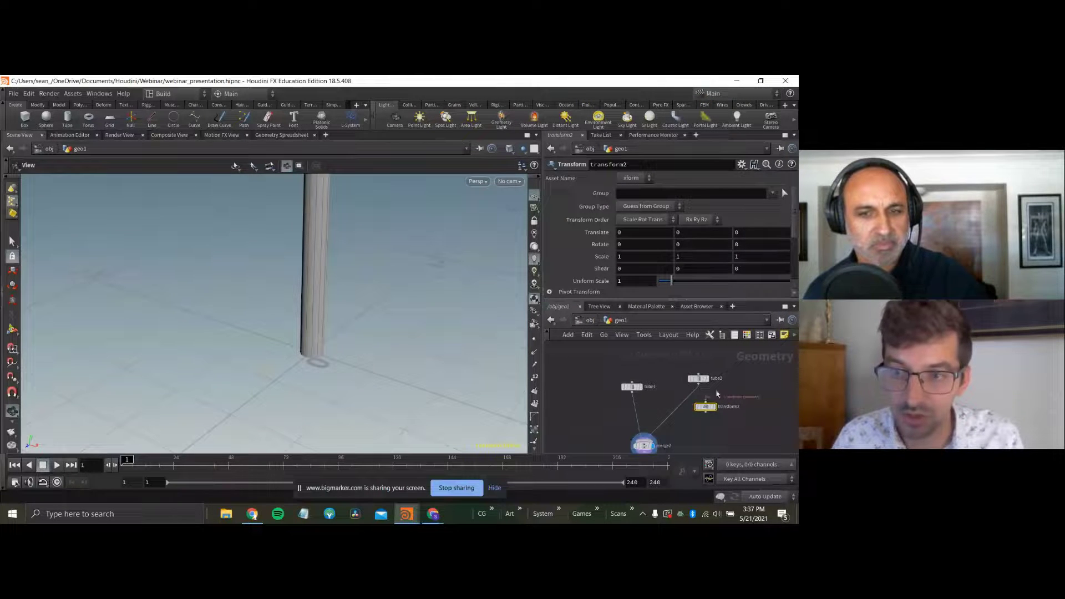
left_click_drag(706, 404, 698, 395)
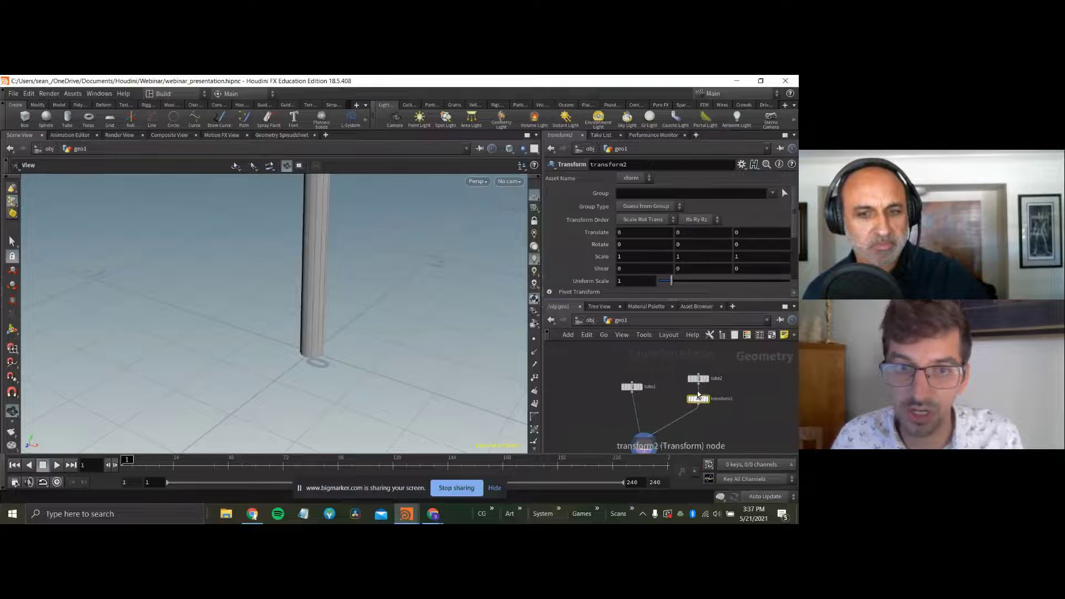
Set the Transform node's Rotate X to 57 and Translate Y to 1.4 to angle the arm near the pole's top.
scroll(352, 295, "down", 5)
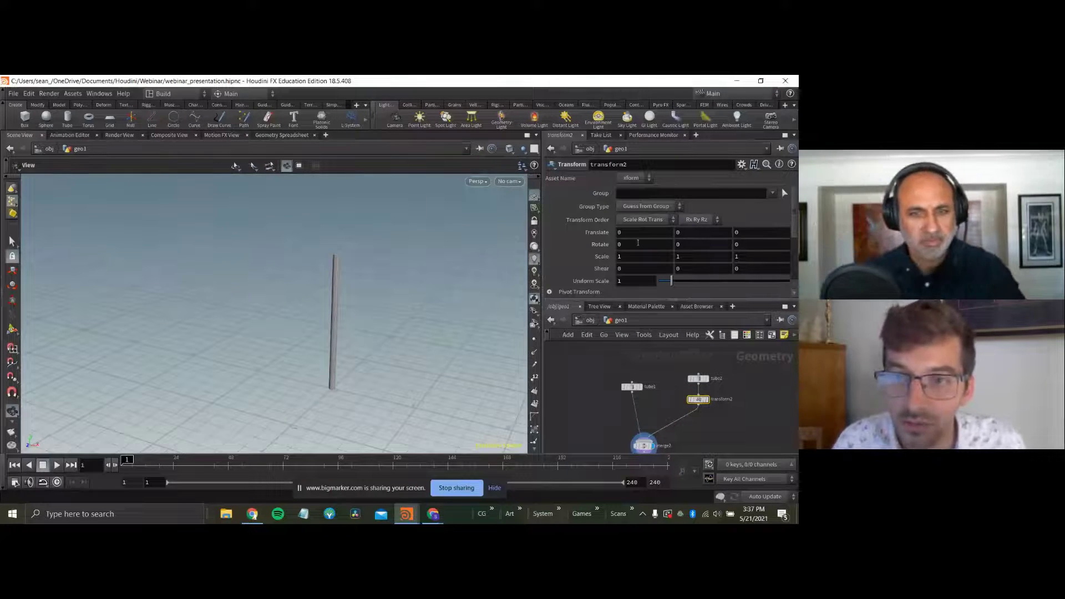
middle_click_drag(638, 242, 205, 394)
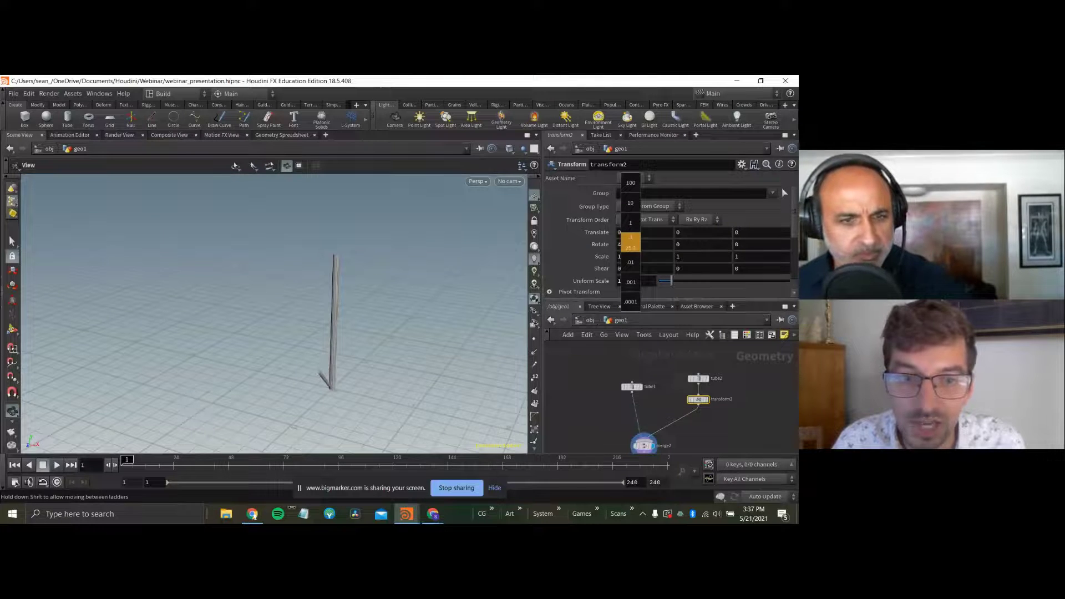
middle_click_drag(630, 243, 680, 192)
middle_click_drag(699, 236, 699, 234)
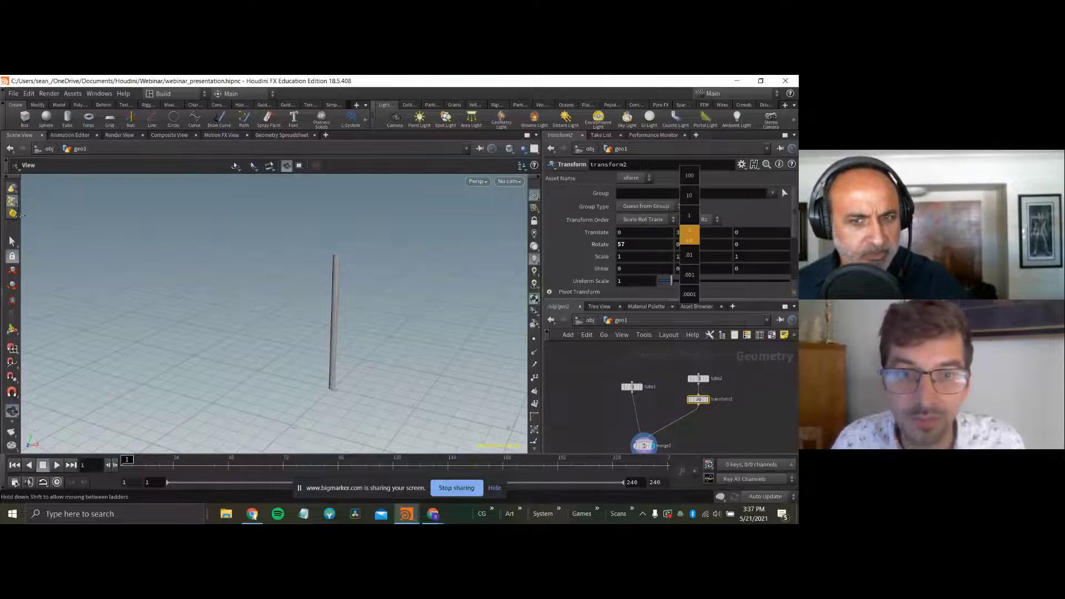
middle_click_drag(767, 224, 782, 225)
left_click_drag(366, 264, 324, 260)
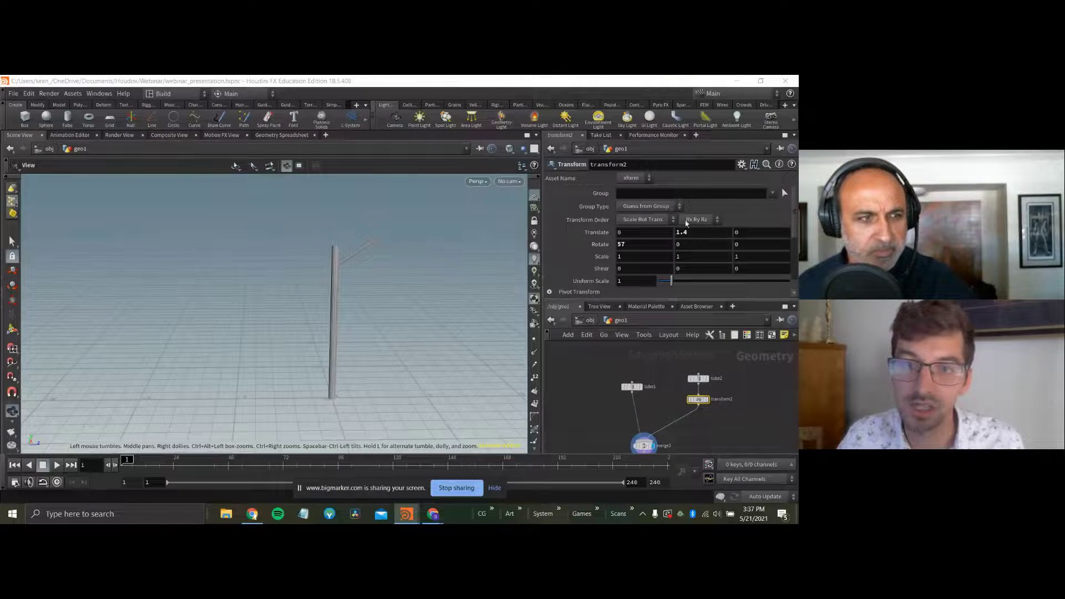
Try a height of 2.71 on the pole tube and undo the change.
left_click(630, 386)
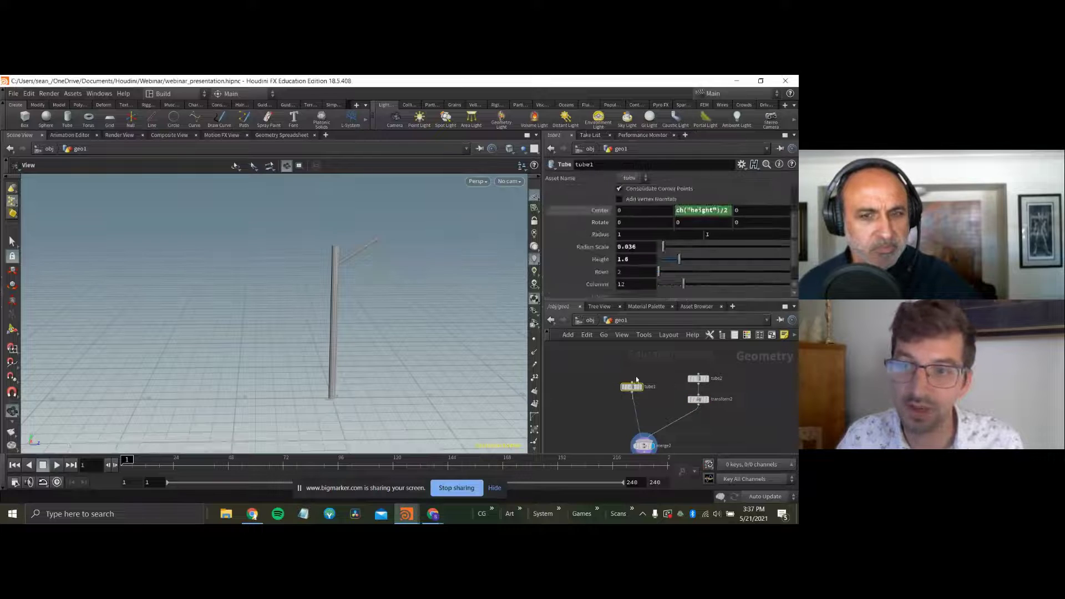
left_click_drag(675, 262, 694, 261)
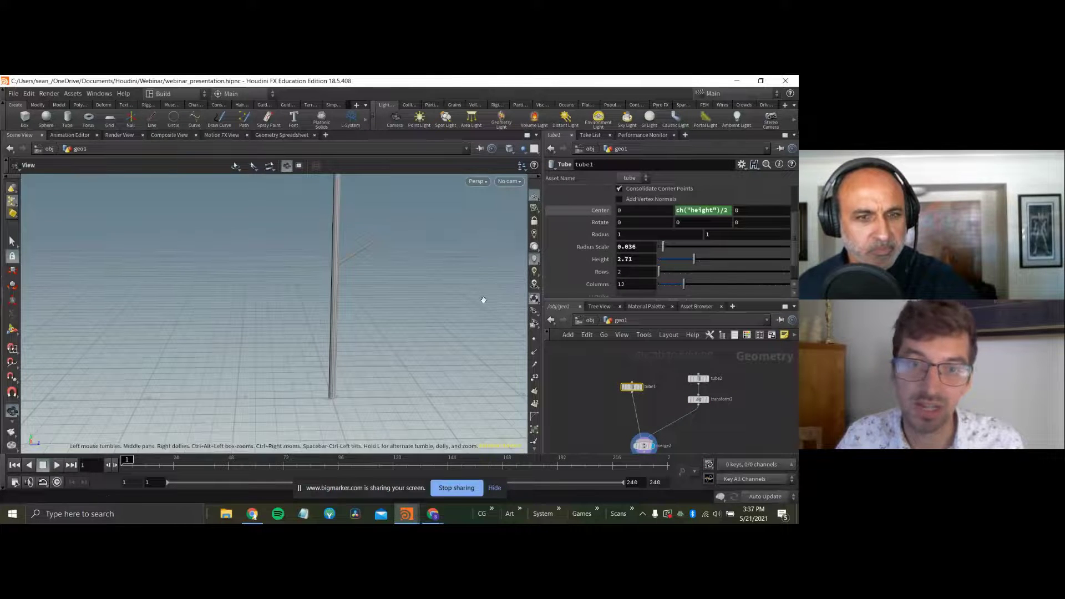
key("ctrl+z")
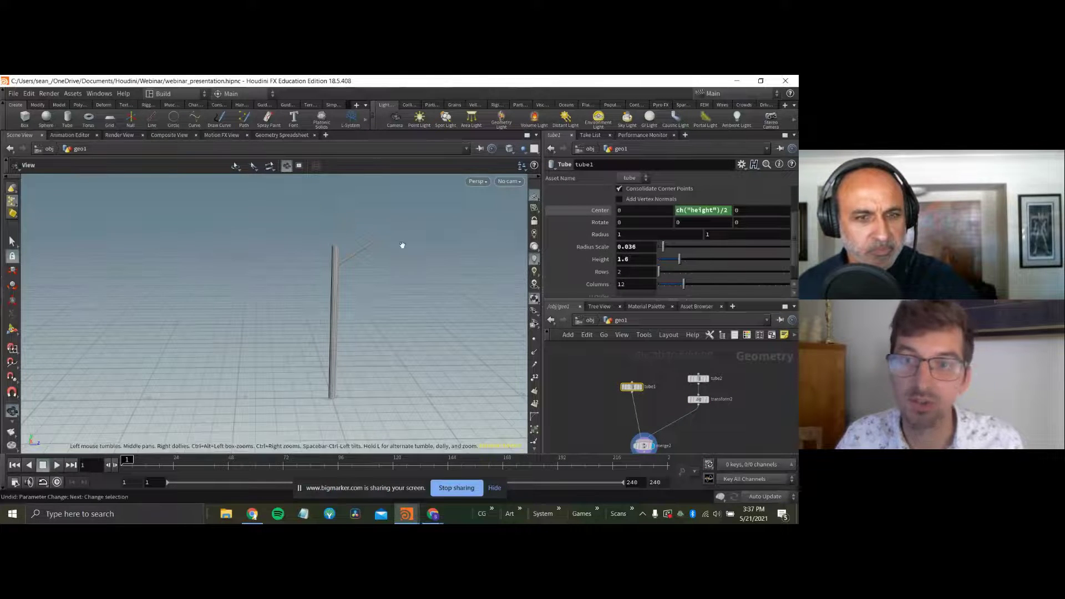
Copy the pole tube's Height parameter and paste it as a relative reference into the arm Transform's Translate Y.
right_click(626, 259)
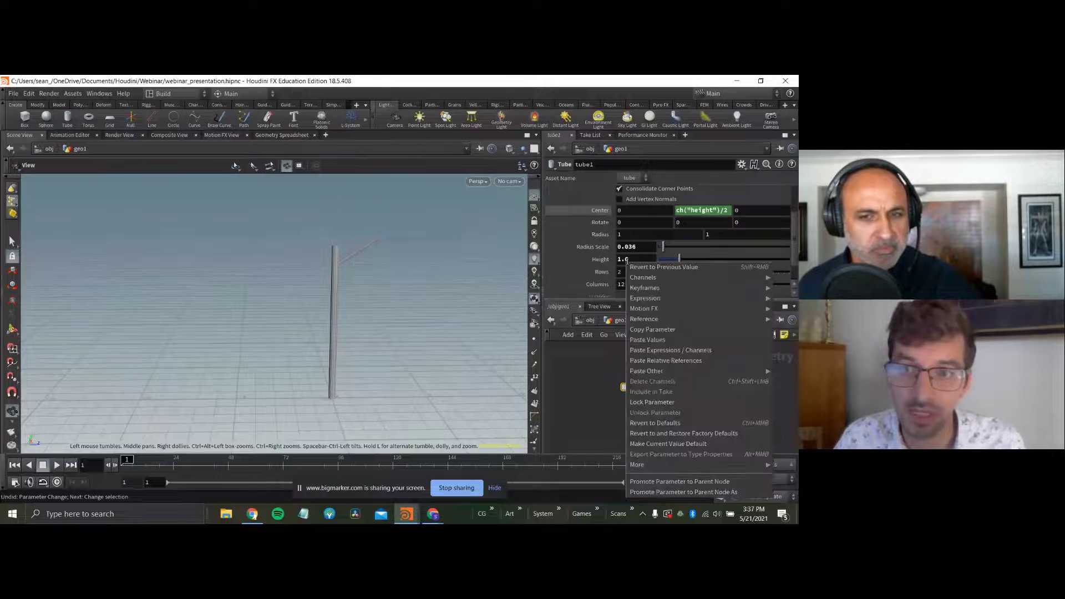
left_click(652, 329)
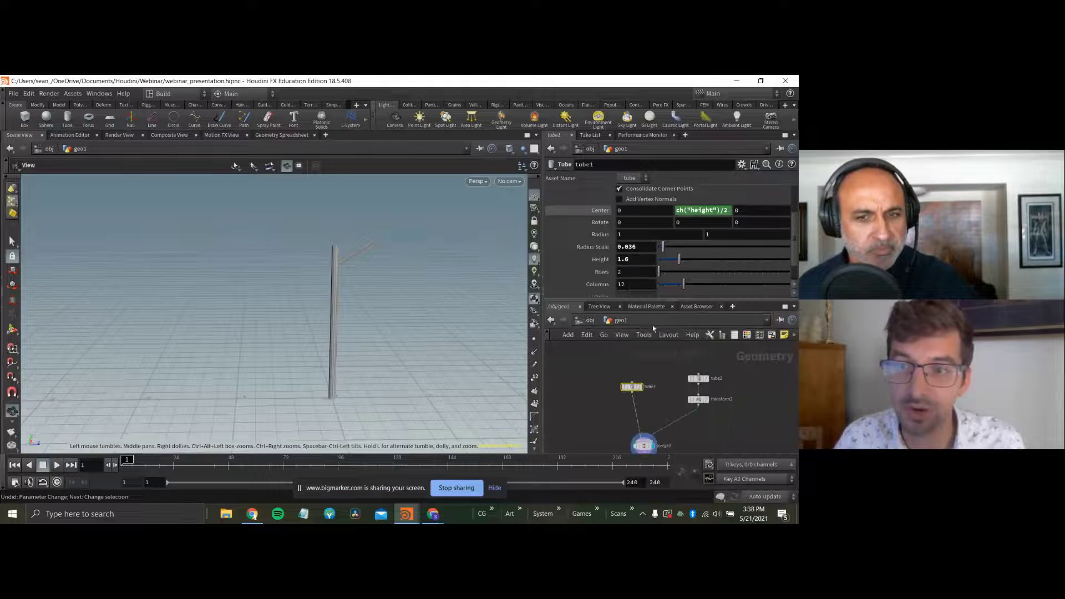
left_click(698, 400)
right_click(687, 234)
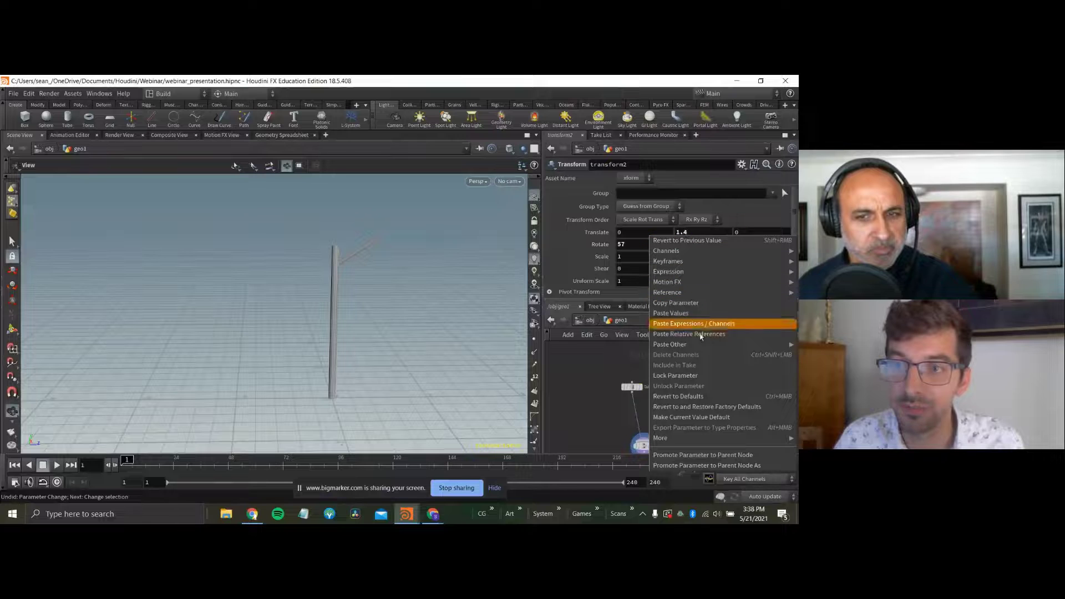
left_click(689, 334)
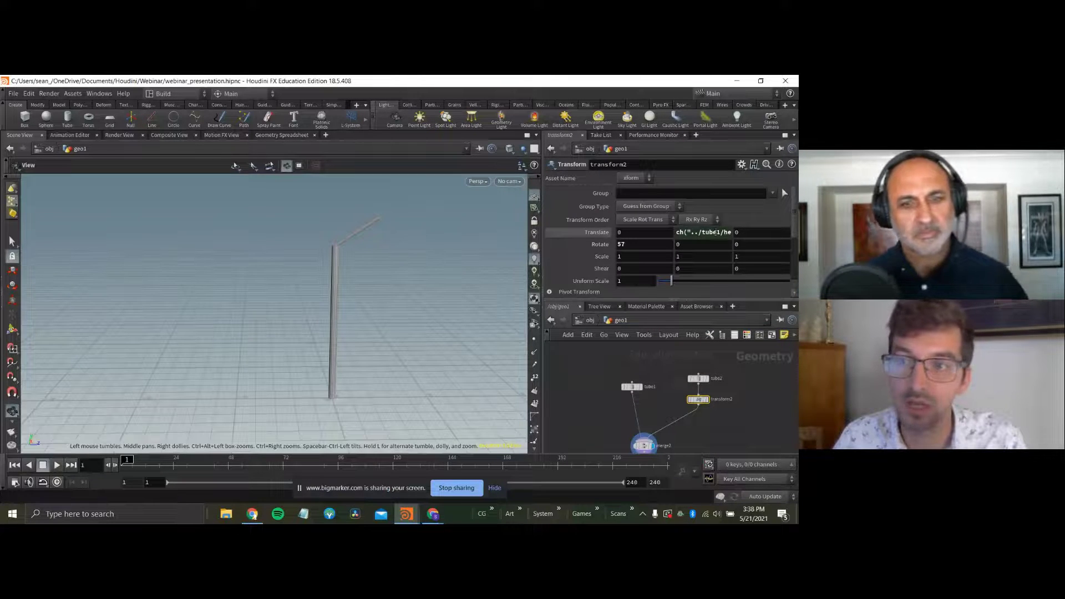
Multiply the arm's Translate Y reference by .9, giving the expression ch("../tube1/height") *.9.
left_click(731, 233)
type("*.")
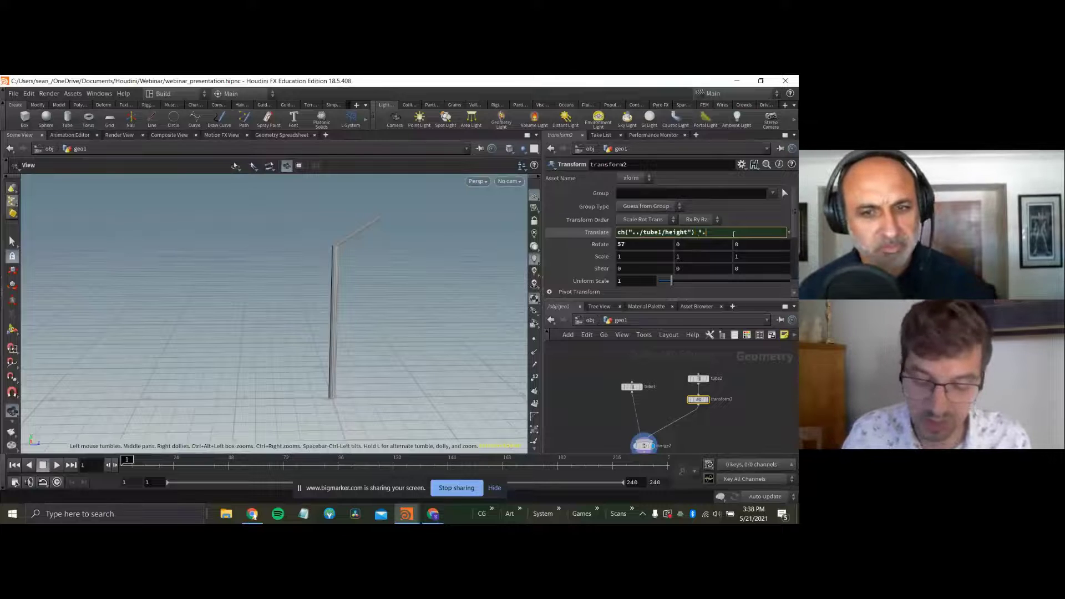
type("9")
key("Return")
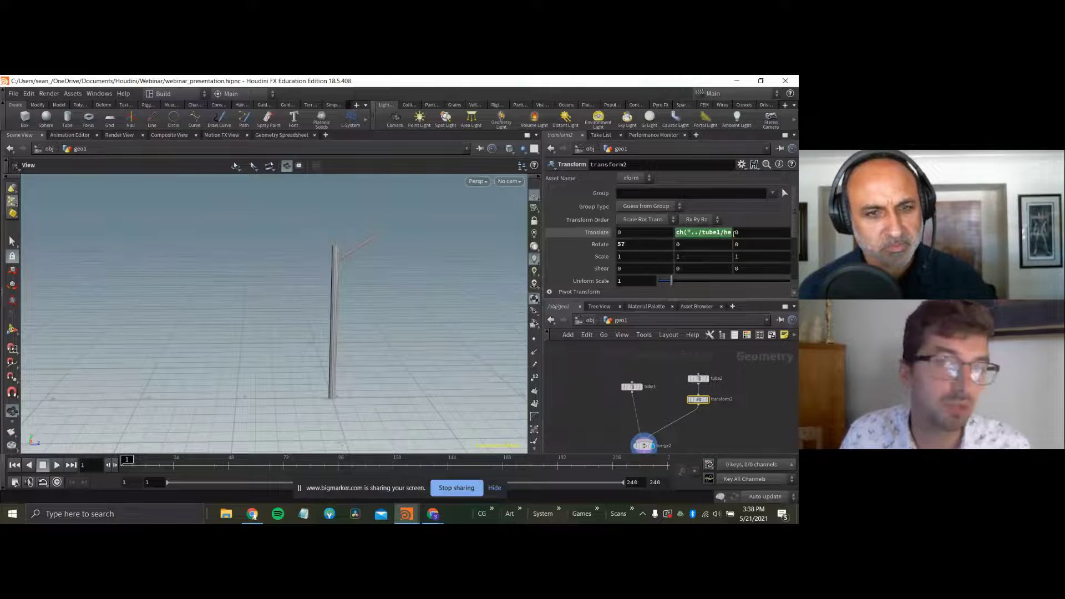
left_click(678, 233)
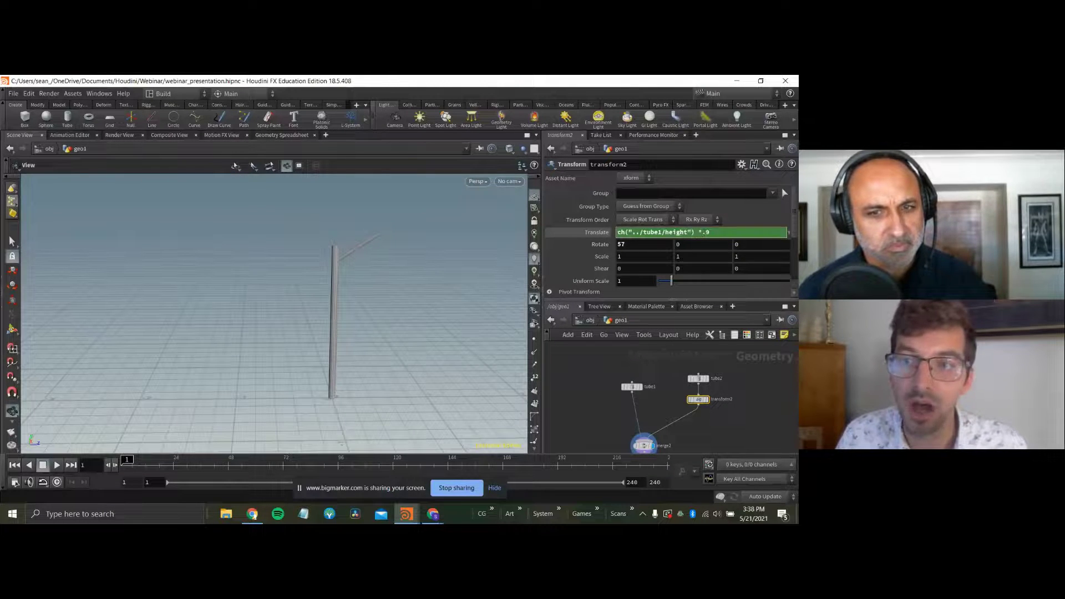
Replace the multiplier in the arm Transform's Translate Y expression with a small subtracted offset and test it against the pole tube's Height.
key("BackSpace")
key("BackSpace")
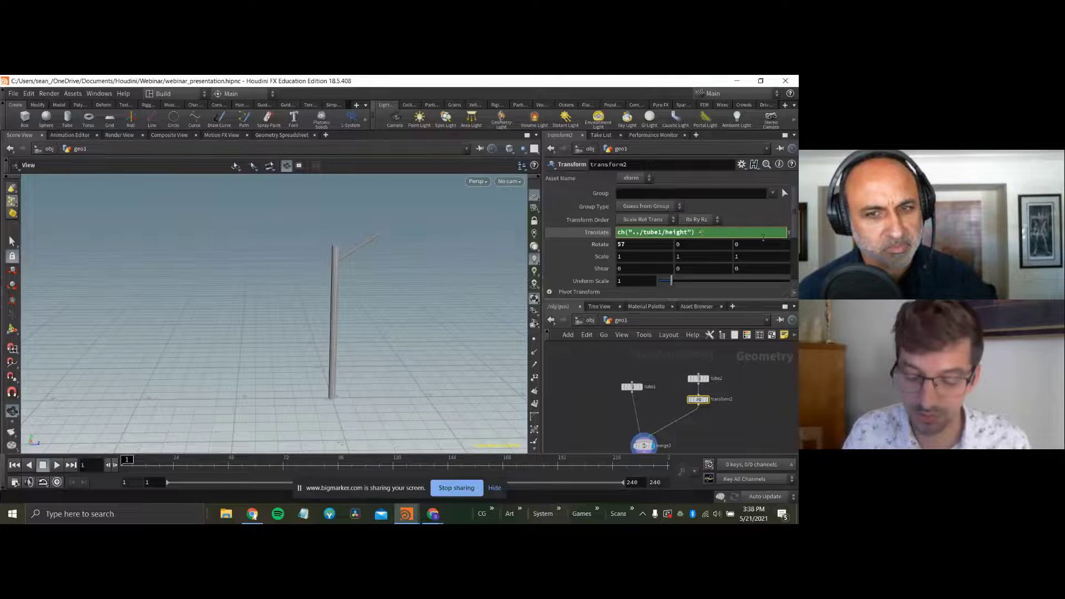
type("1")
key("Return")
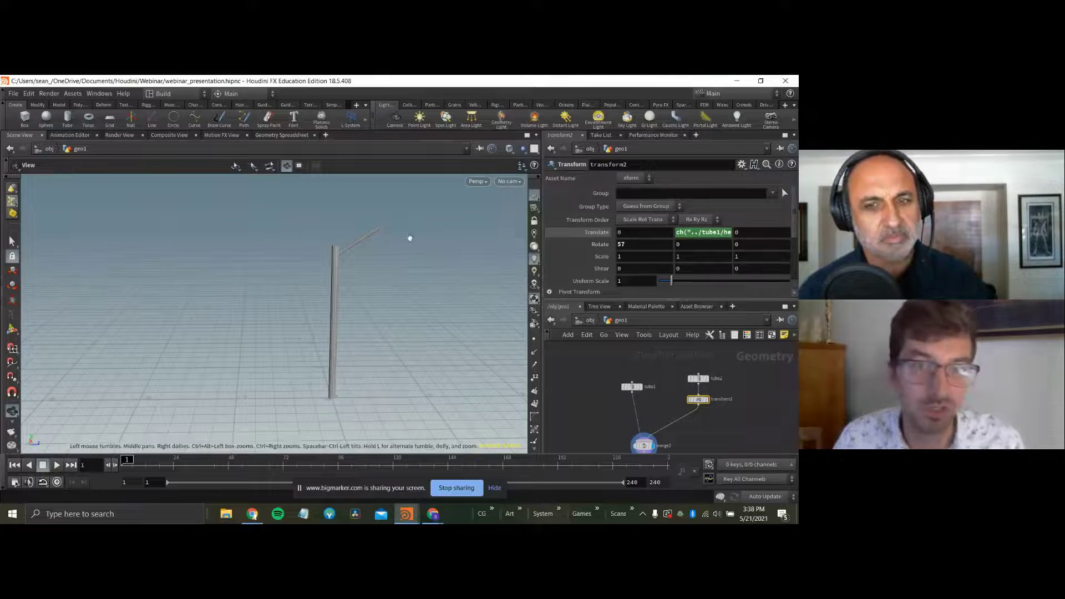
left_click(631, 387)
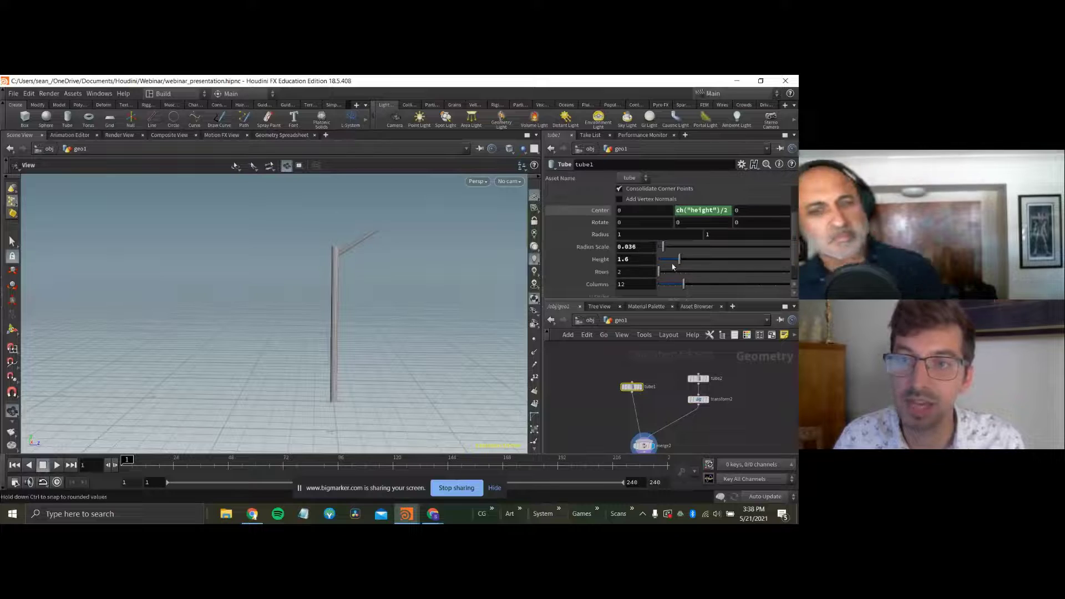
mouse_move(679, 259)
left_mouse_down()
mouse_move(688, 259)
mouse_move(672, 264)
mouse_move(679, 259)
left_mouse_up()
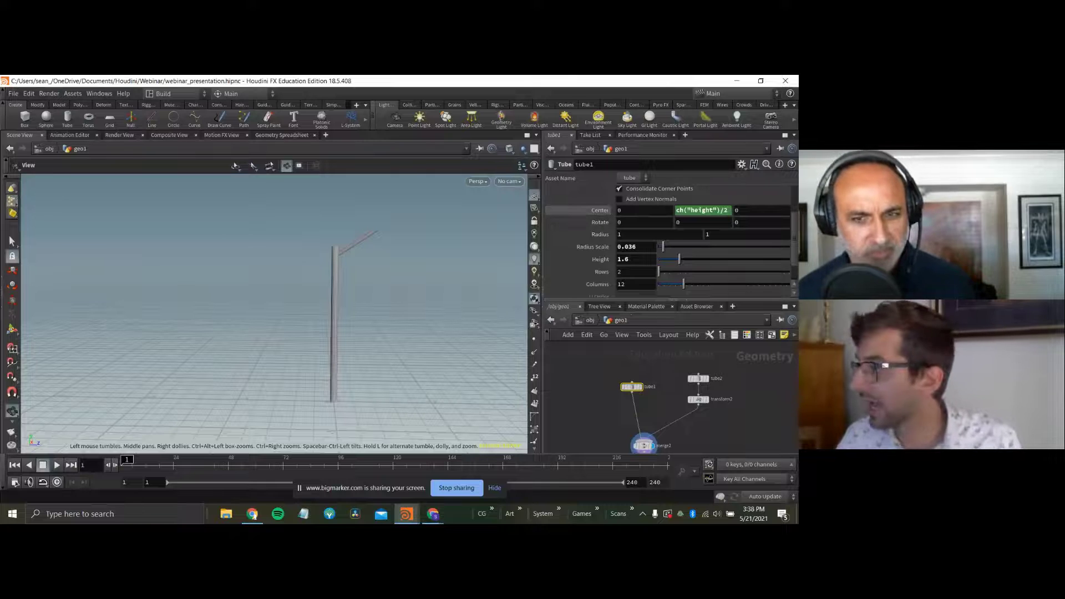
Insert a Bend node between the arm tube and its Transform, display it and frame the result.
left_click_drag(706, 377, 705, 364)
key("Tab")
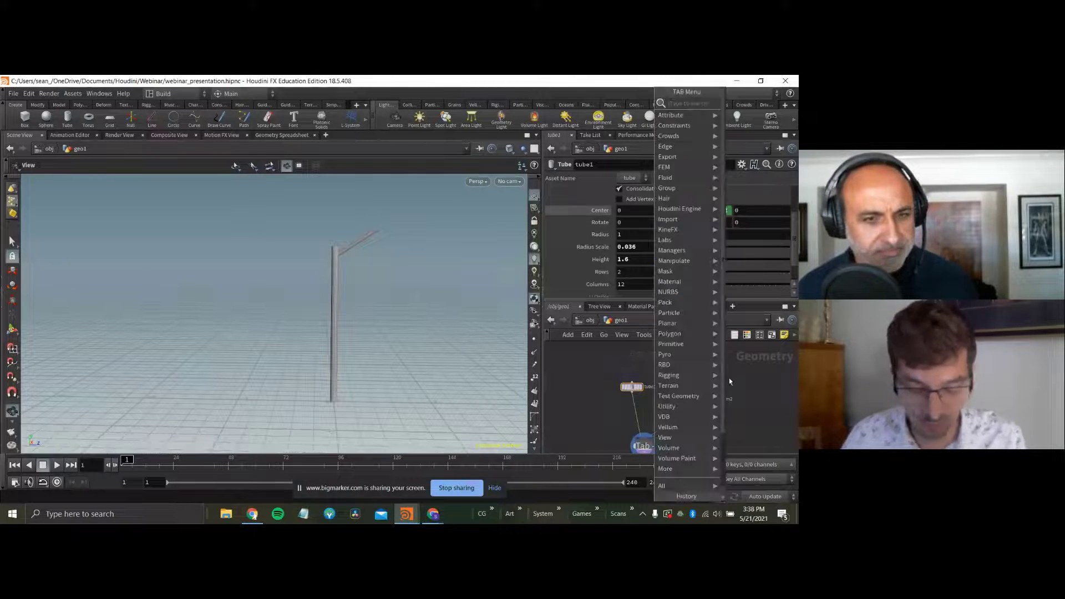
type("bend")
key("Return")
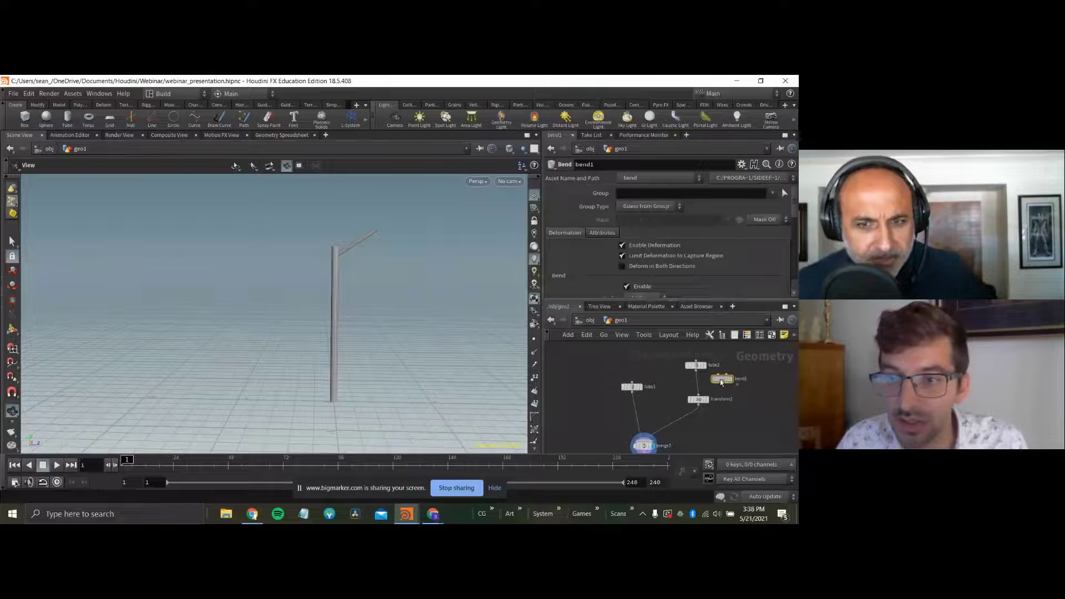
left_click(703, 386)
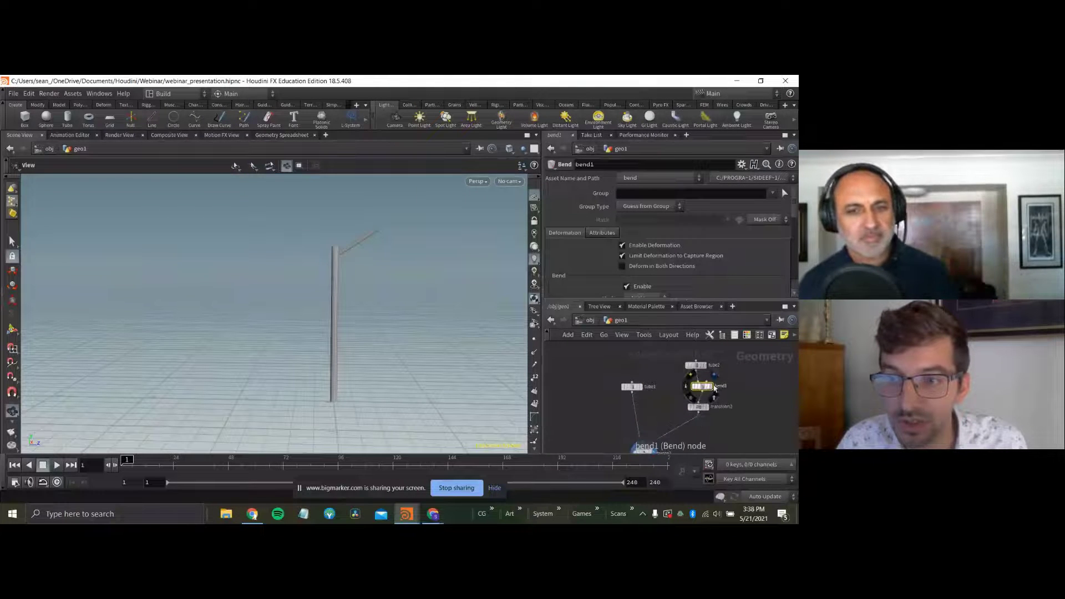
left_click(711, 387)
key("space+g")
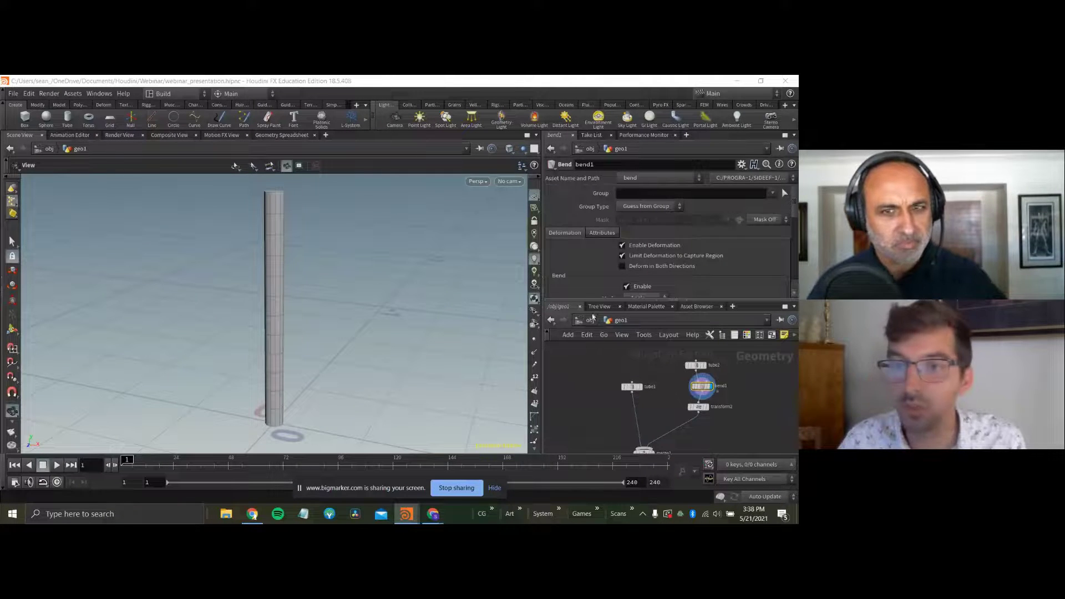
Set the Bend node's Up Vector to 0, 0, 1 and its Capture Direction to 0, 1, 0.
scroll(666, 250, "down", 3)
left_click(696, 259)
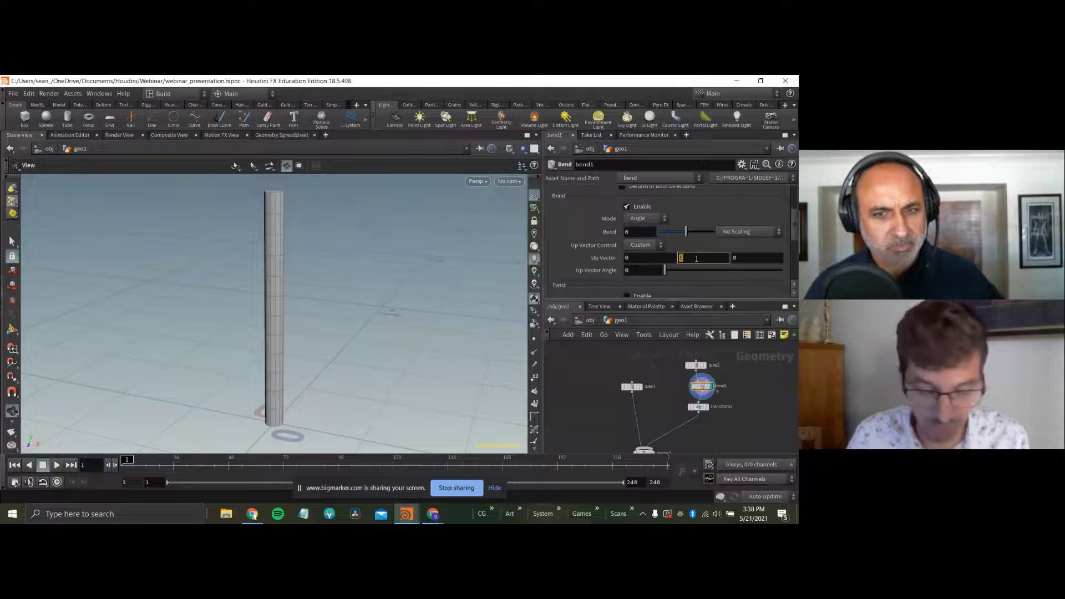
type("0")
key("Tab")
type("1")
scroll(679, 251, "down", 5)
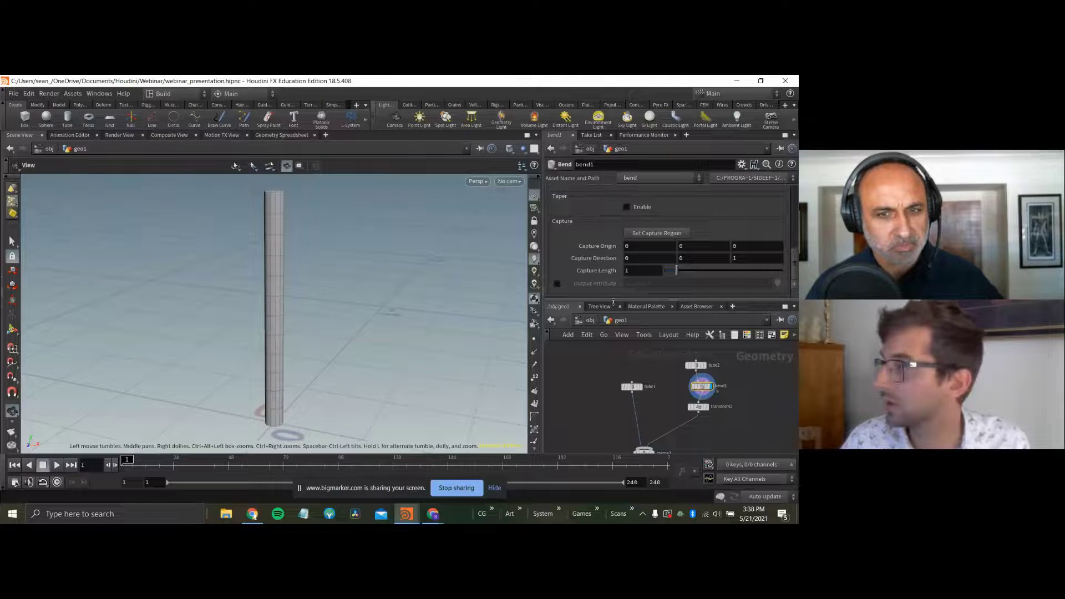
left_click(700, 261)
key("Tab")
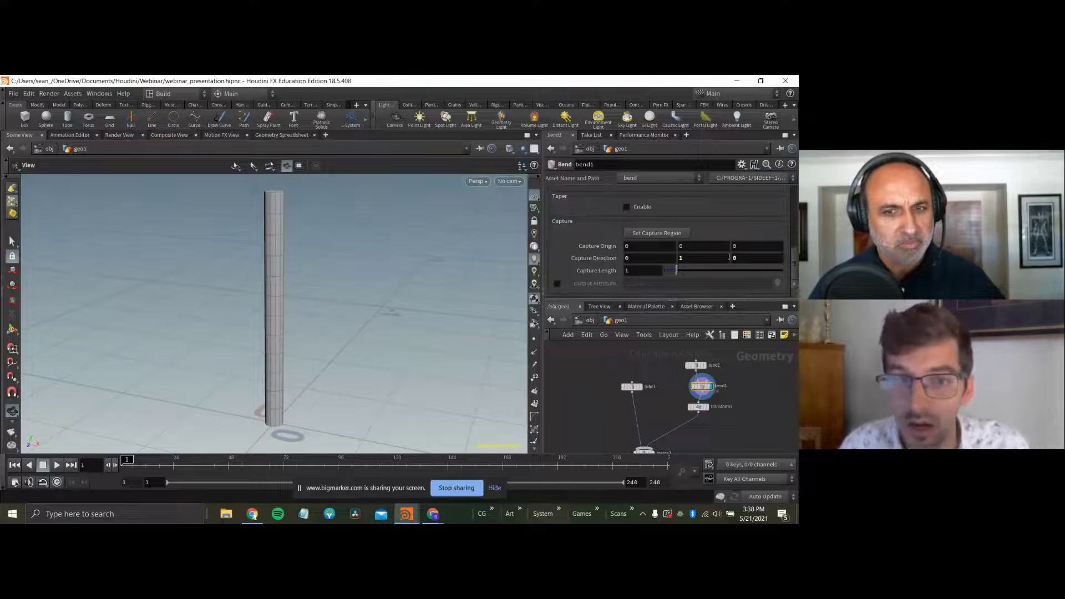
Show the Bend's viewport handles and link its Capture Length to the arm tube's Height with a relative reference.
left_click_drag(368, 266, 388, 272, "alt")
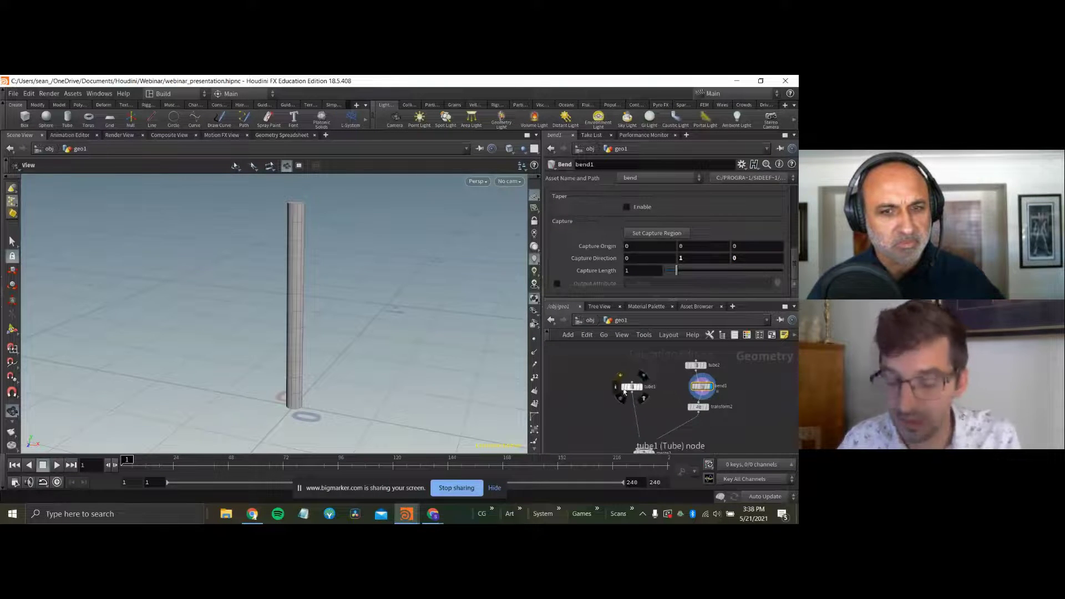
key("Return")
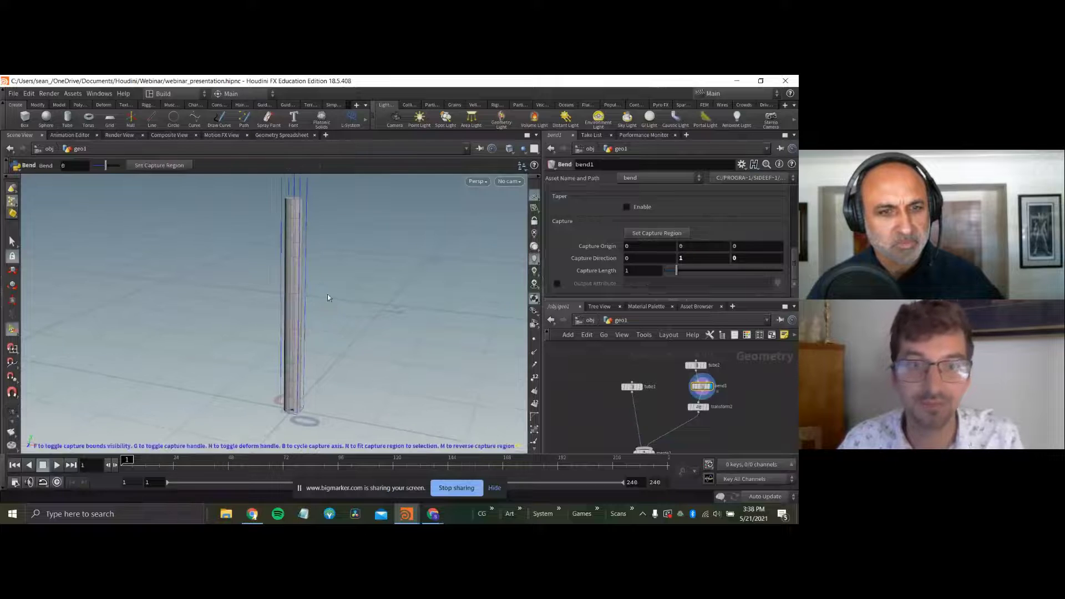
left_click_drag(328, 298, 304, 273, "alt")
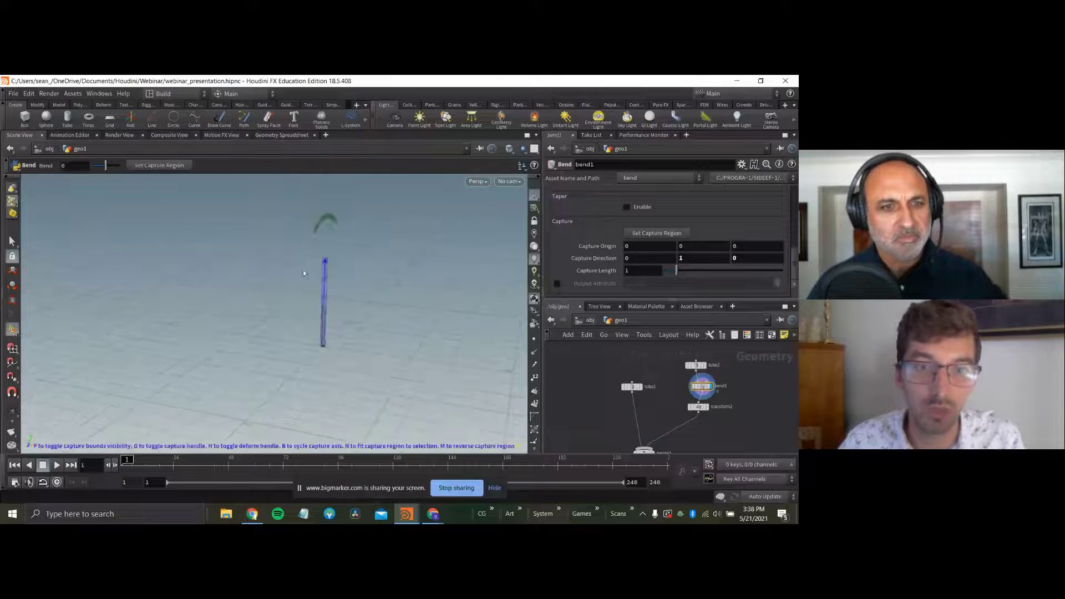
key("Escape")
left_click_drag(369, 278, 367, 317)
key("Return")
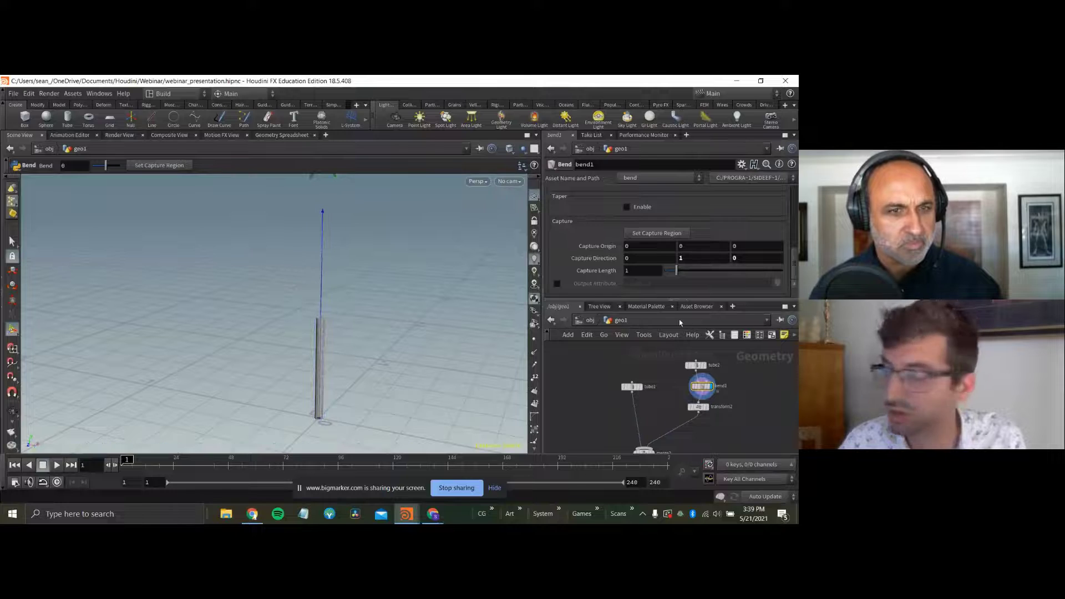
left_click(698, 366)
right_click(628, 259)
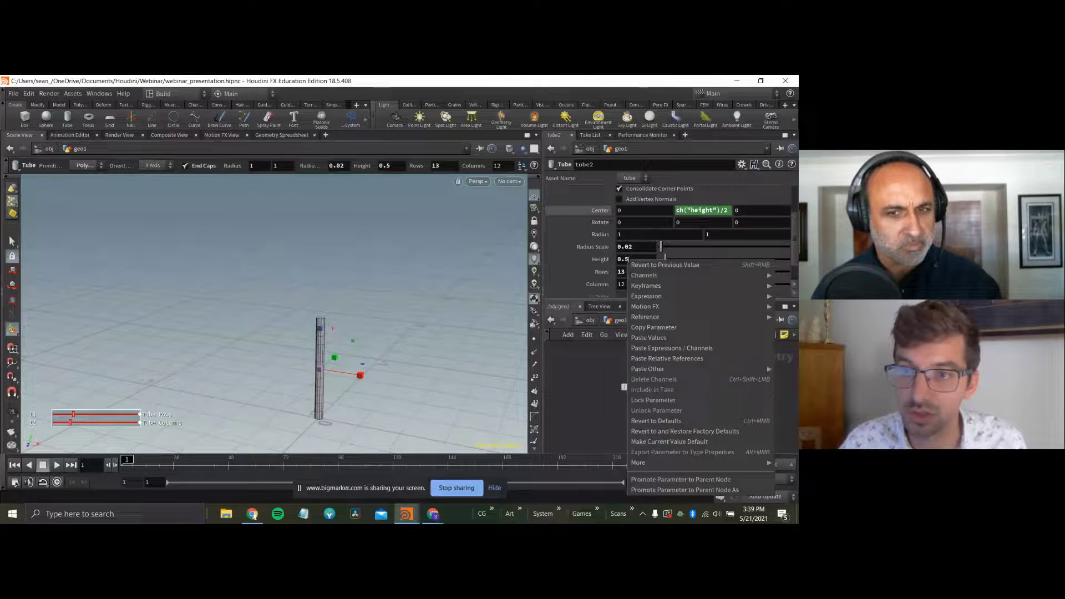
left_click(652, 328)
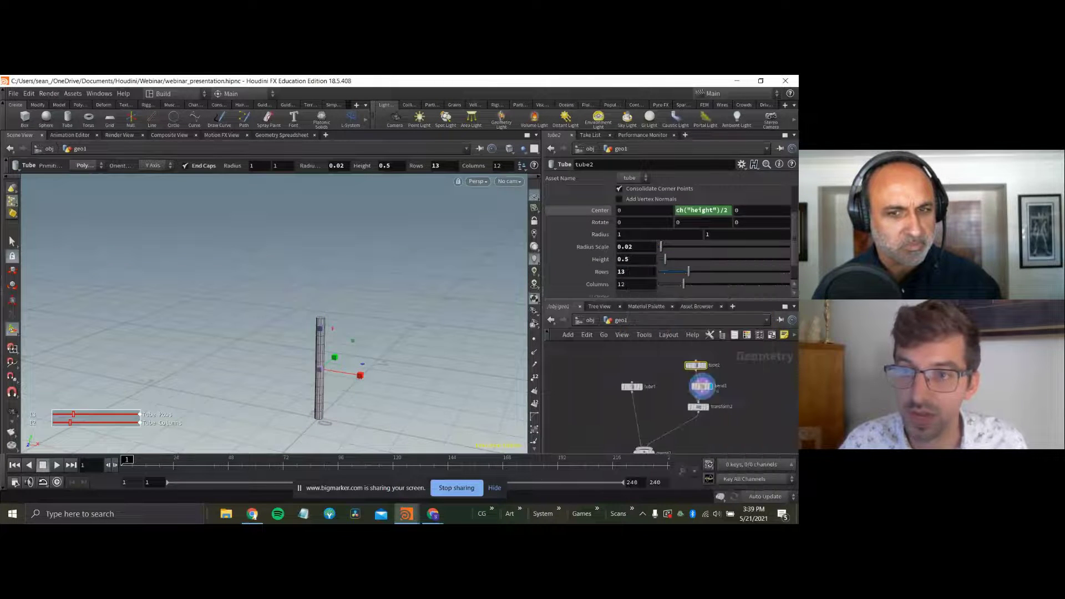
left_click(702, 386)
right_click(658, 270)
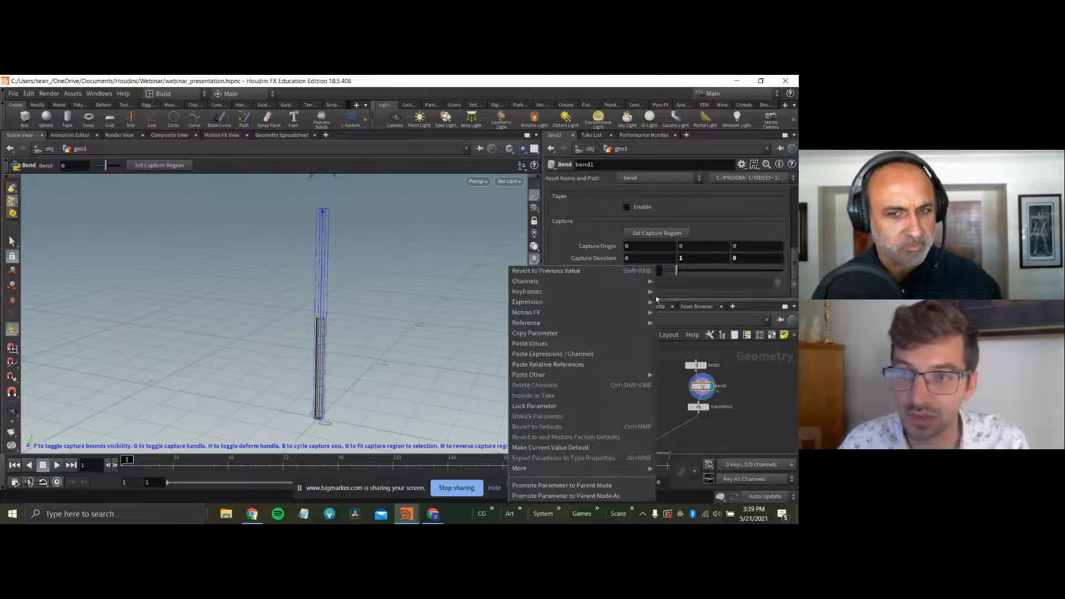
left_click(589, 361)
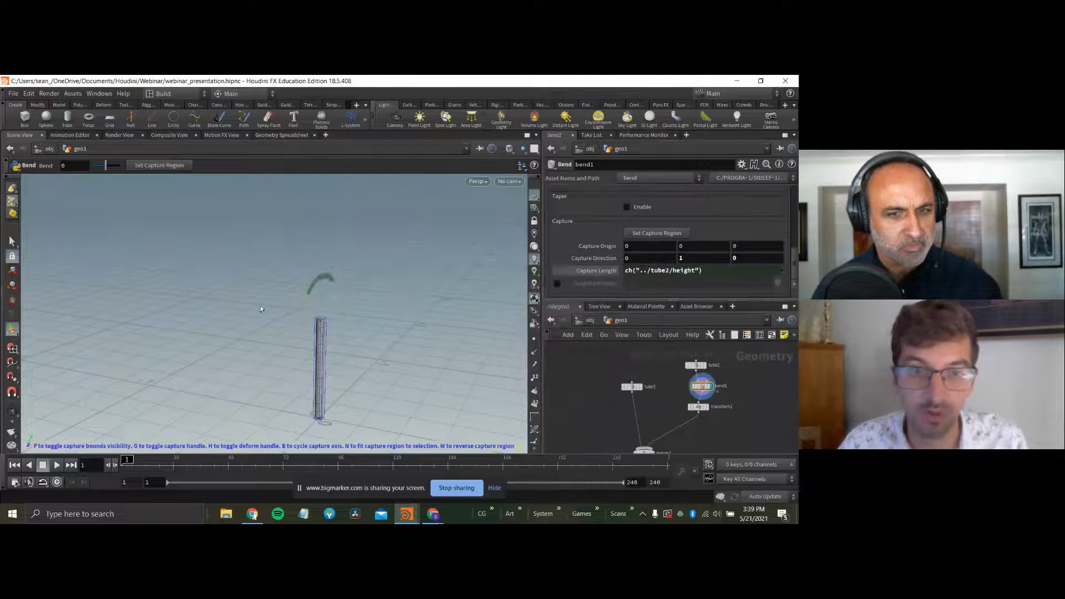
Try bending the arm with the viewport handle and refine the Bend angle to -59.
left_click_drag(243, 278, 273, 280, "alt")
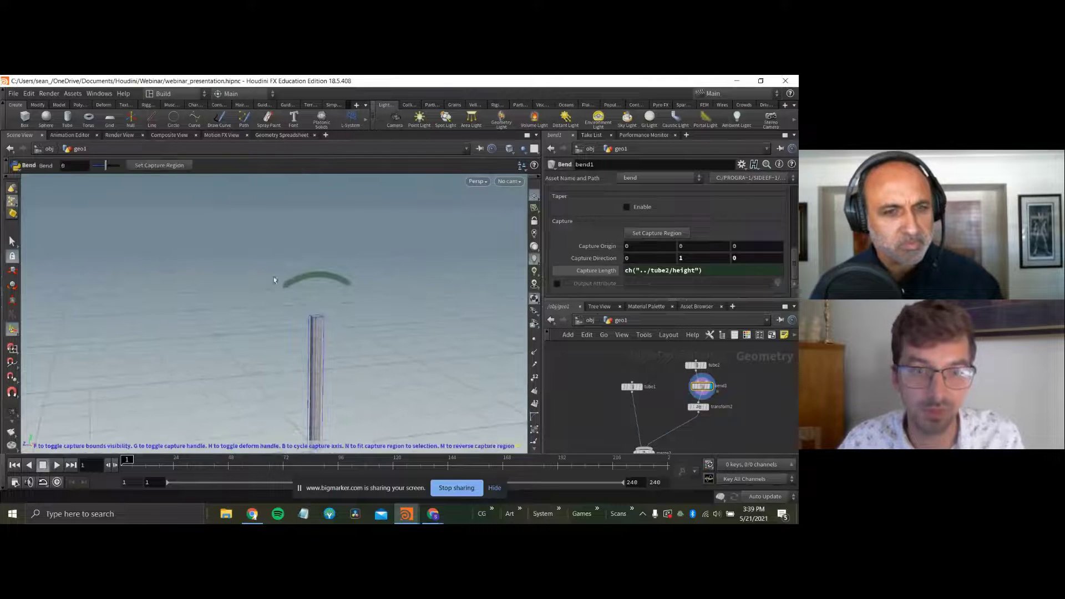
middle_click_drag(333, 292, 328, 247, "alt")
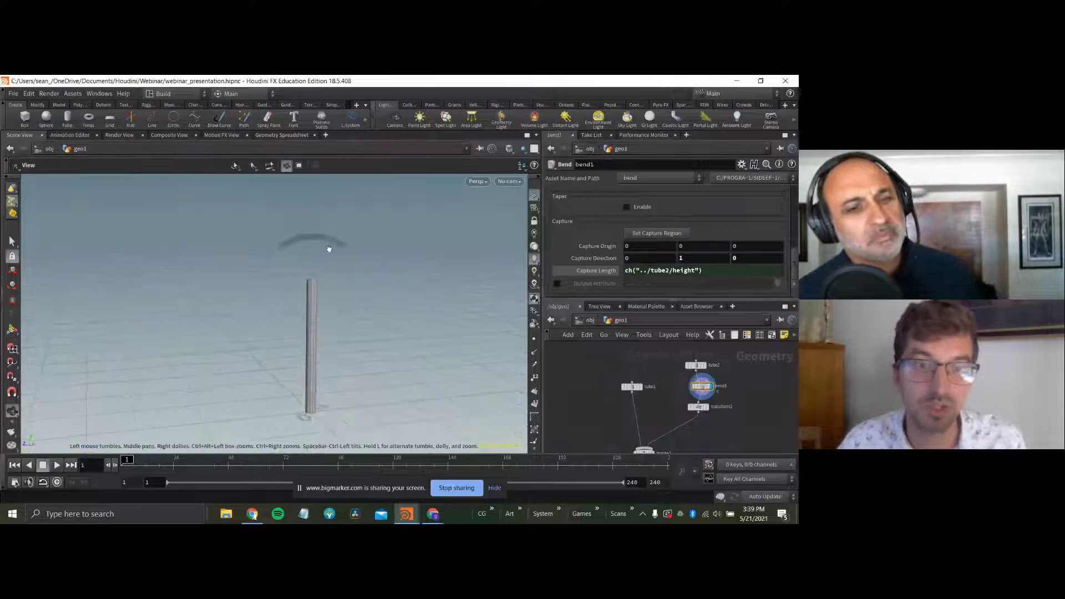
left_click_drag(328, 247, 219, 286, "alt")
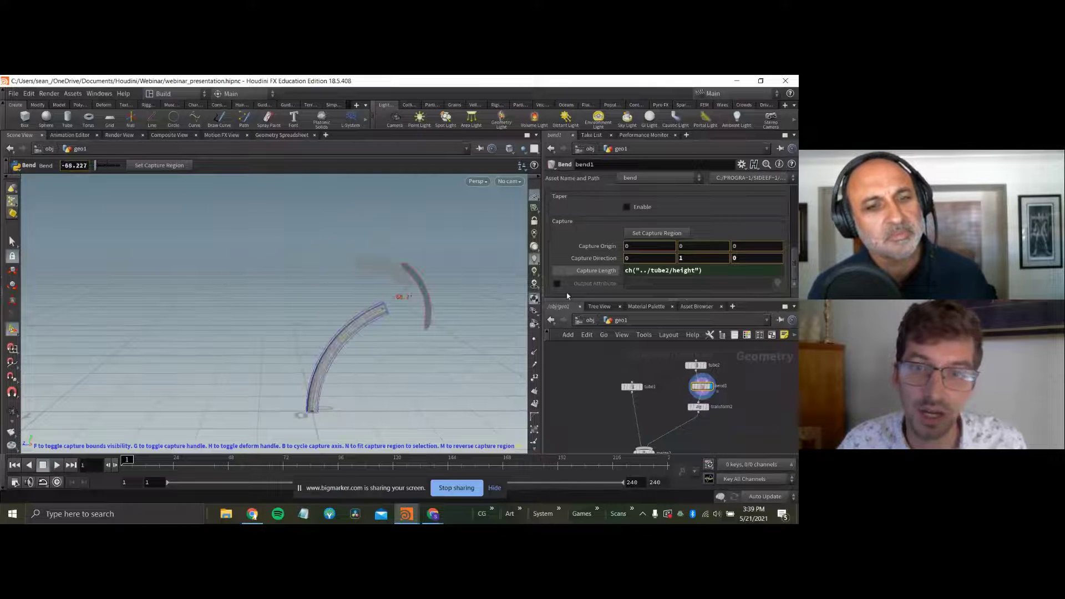
scroll(673, 249, "up", 3)
mouse_move(663, 226)
left_mouse_down()
mouse_move(679, 227)
mouse_move(668, 227)
left_mouse_up()
Display the merged pole and arm, and set the Bend angle to 48 so the arm curves outward.
middle_click_drag(658, 410, 655, 374)
left_click(651, 415)
key("Escape")
right_click_drag(383, 333, 350, 297)
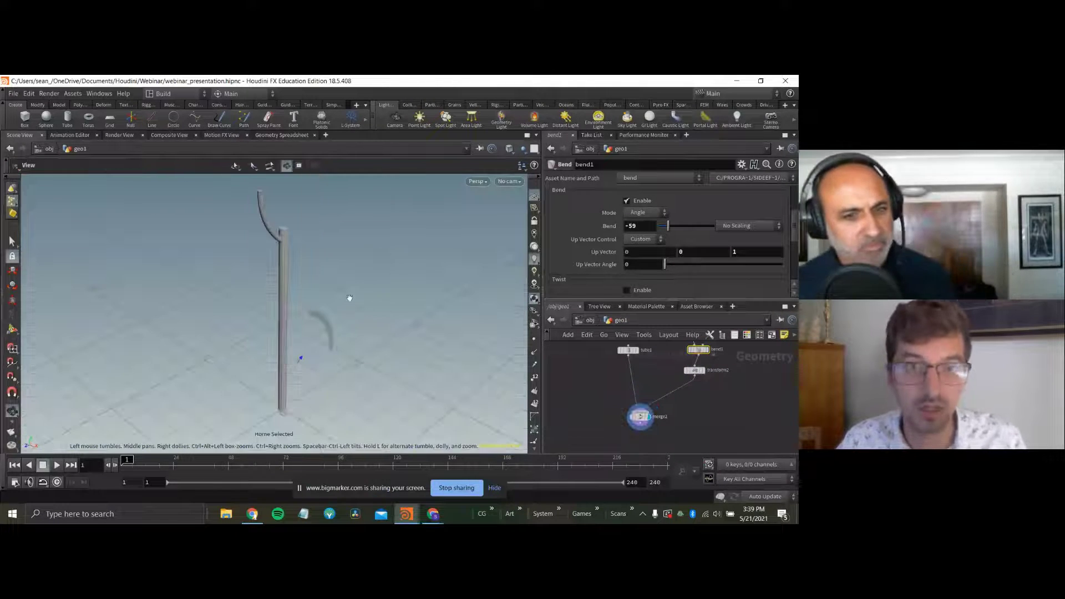
left_click_drag(350, 297, 471, 286)
left_click_drag(668, 226, 701, 229)
left_click_drag(467, 317, 507, 298, "alt")
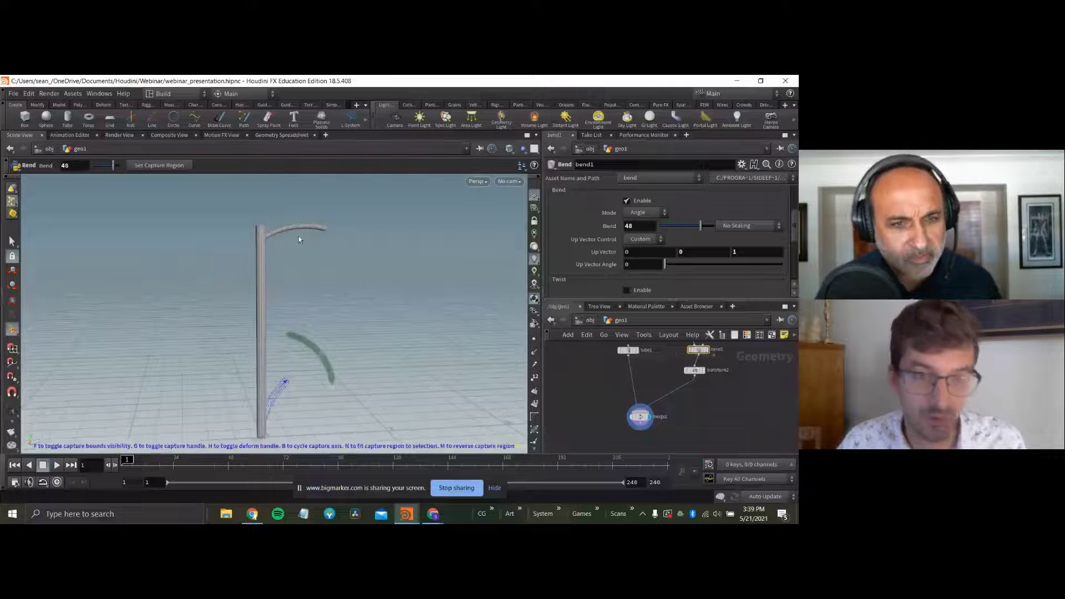
Set the Bend's Capture Origin Y to 0.11 to start the curve farther along the arm.
scroll(655, 238, "down", 1)
scroll(655, 239, "down", 4)
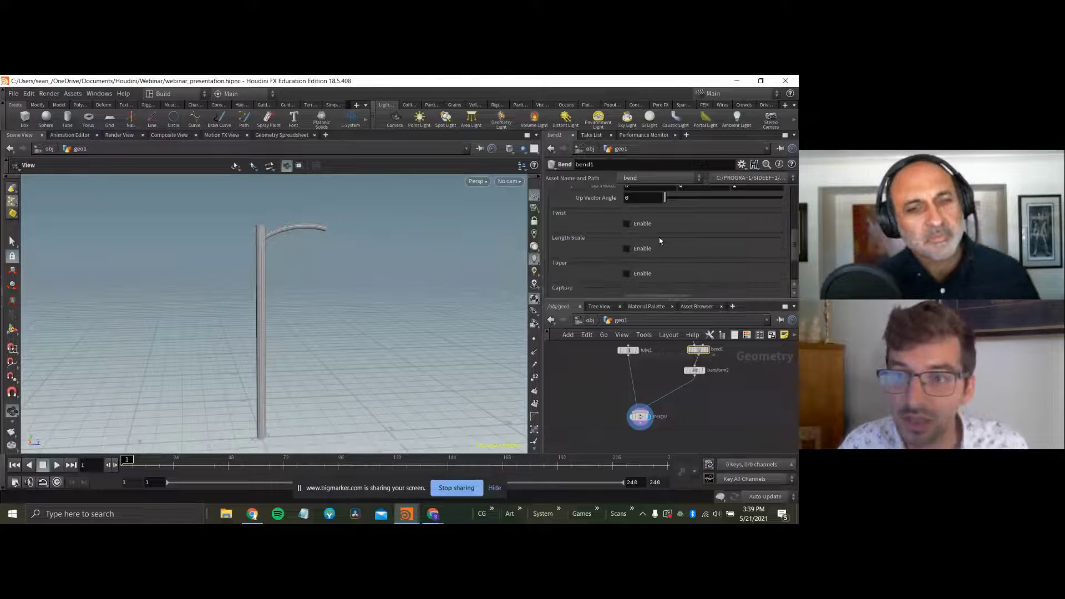
middle_click_drag(685, 245, 747, 257)
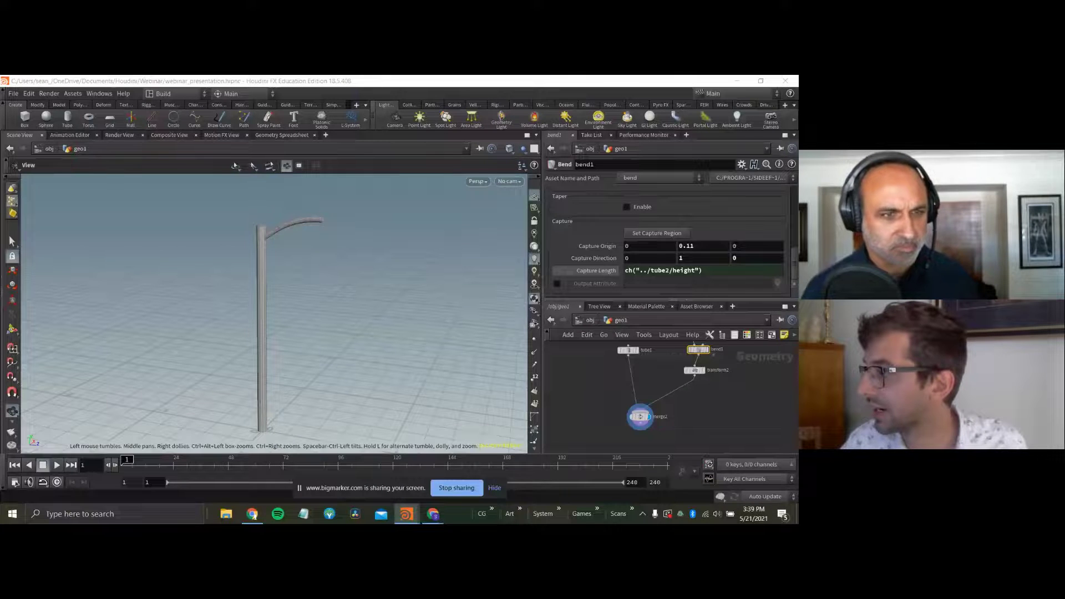
left_click(336, 224)
left_click_drag(335, 225, 359, 214)
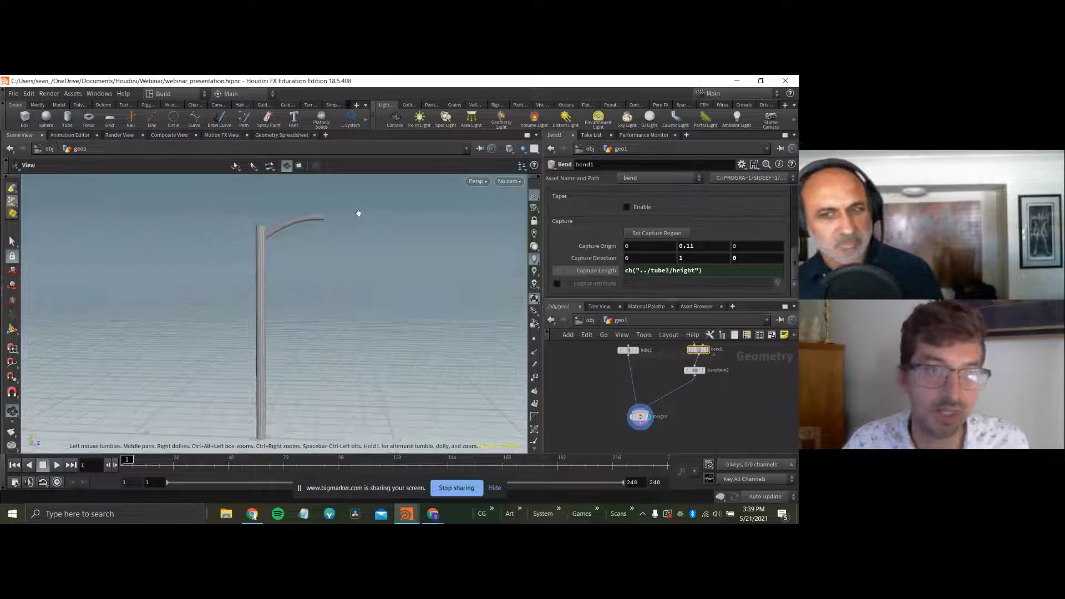
Add a Sphere node beside the arm's Transform, display it and frame it in the viewport.
middle_click_drag(728, 405, 719, 411)
key("Tab")
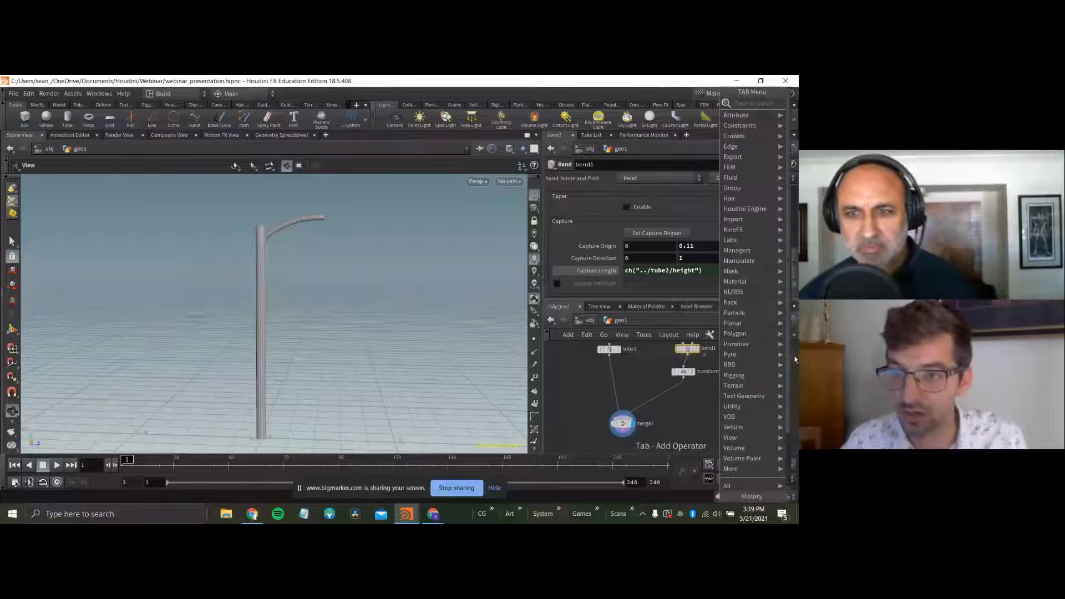
type("sp")
key("Return")
left_click(771, 396)
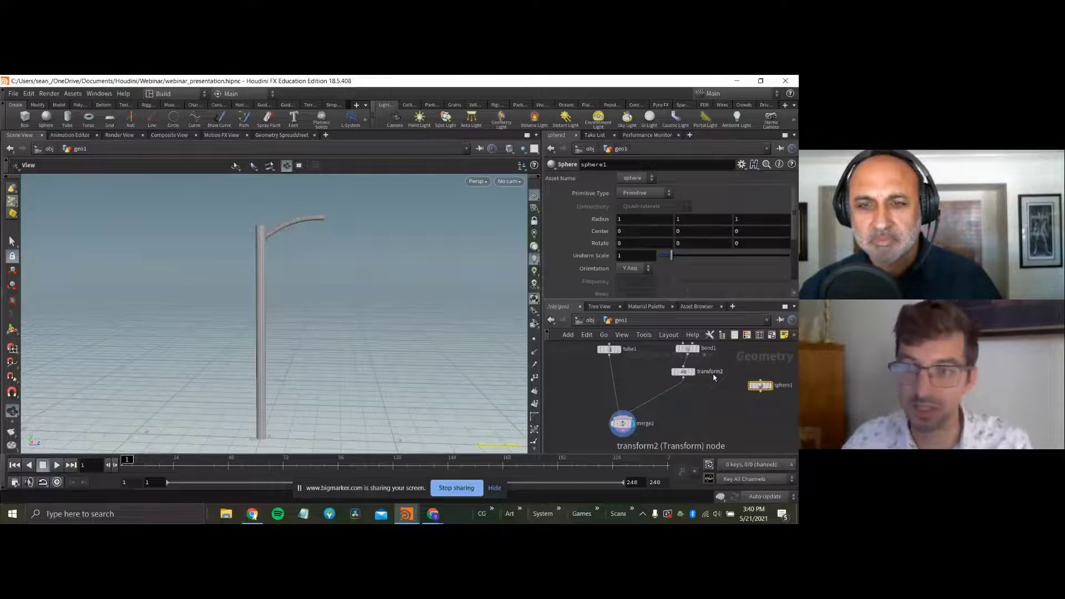
middle_click_drag(728, 392, 703, 389)
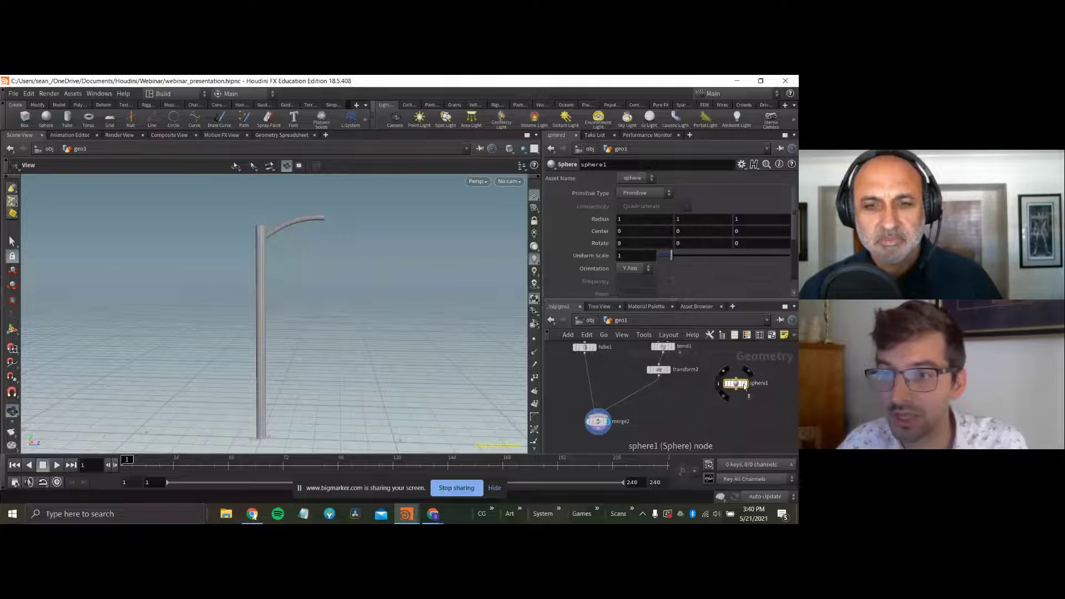
left_click(748, 371)
key("g")
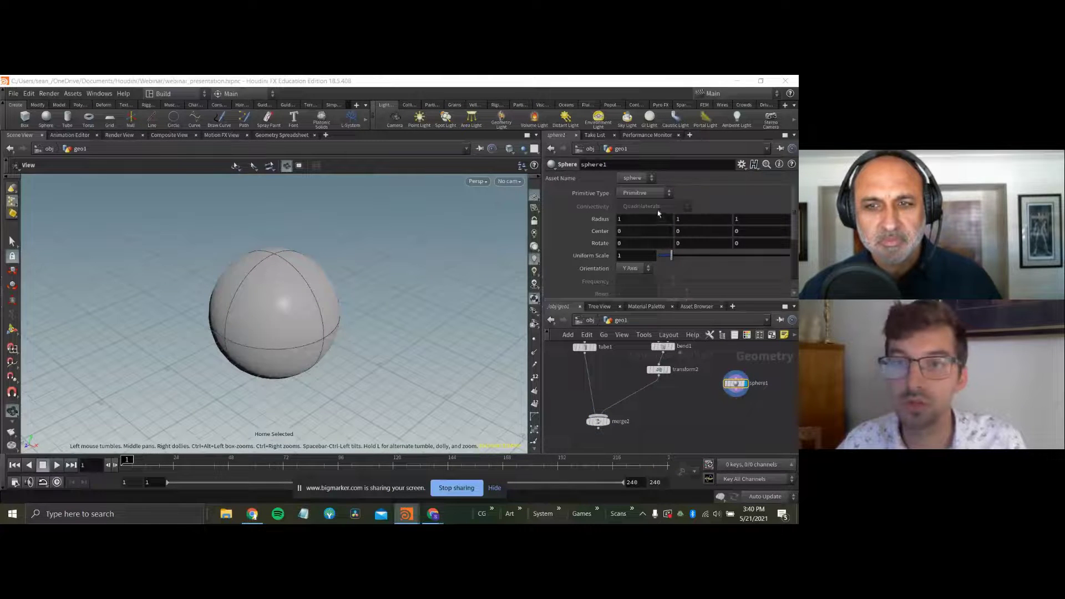
Set the sphere's Primitive Type to Polygon Mesh and its Radius to .32, .17, .5.
left_click(654, 193)
left_click(649, 219)
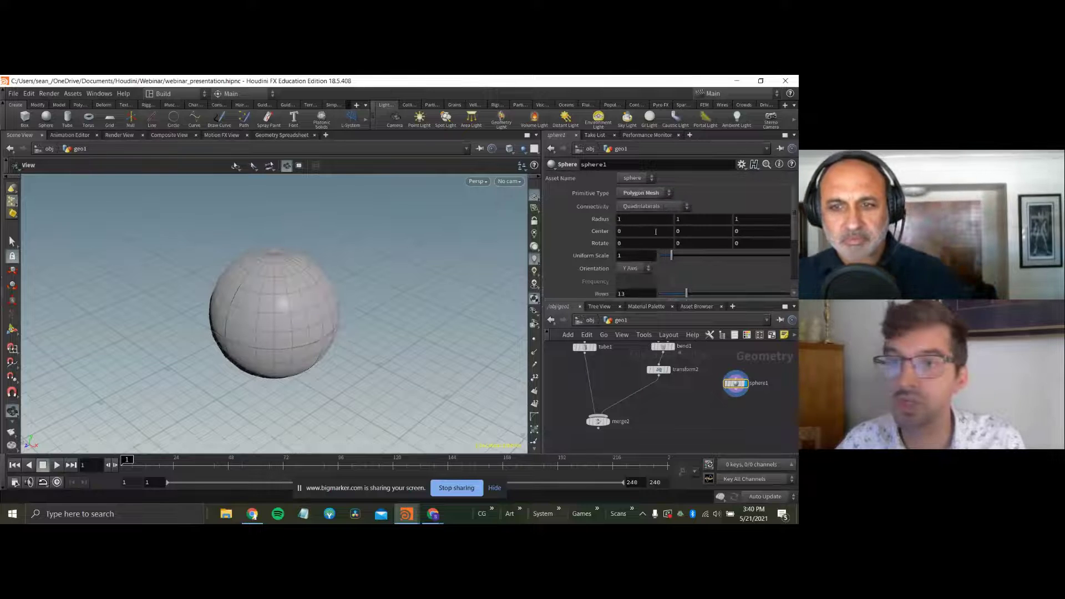
left_click(629, 221)
type(".32")
key("Tab")
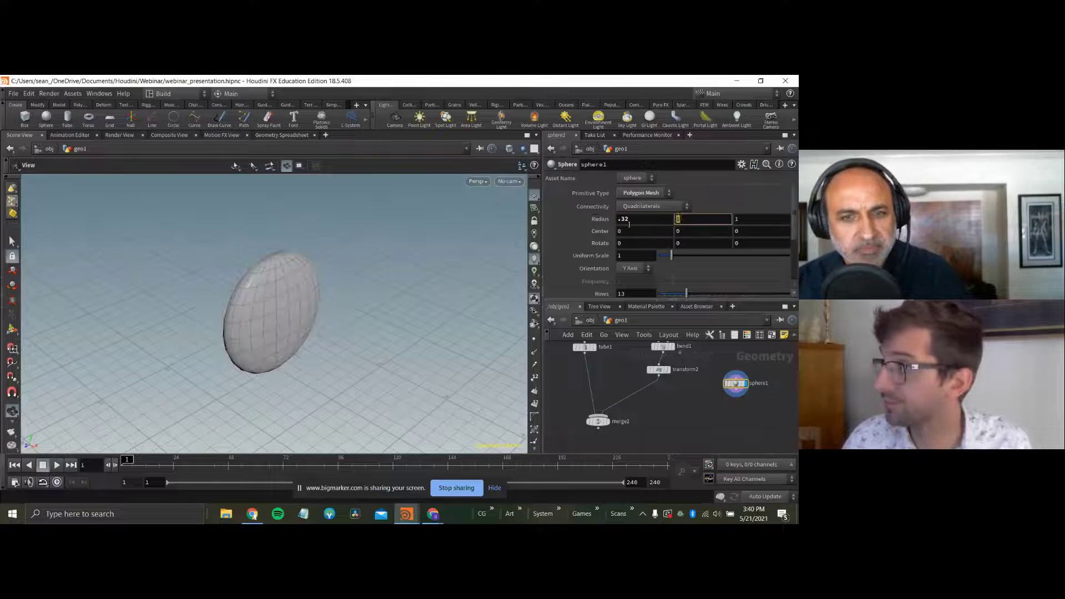
type(".17")
key("Tab")
type(".5")
key("Return")
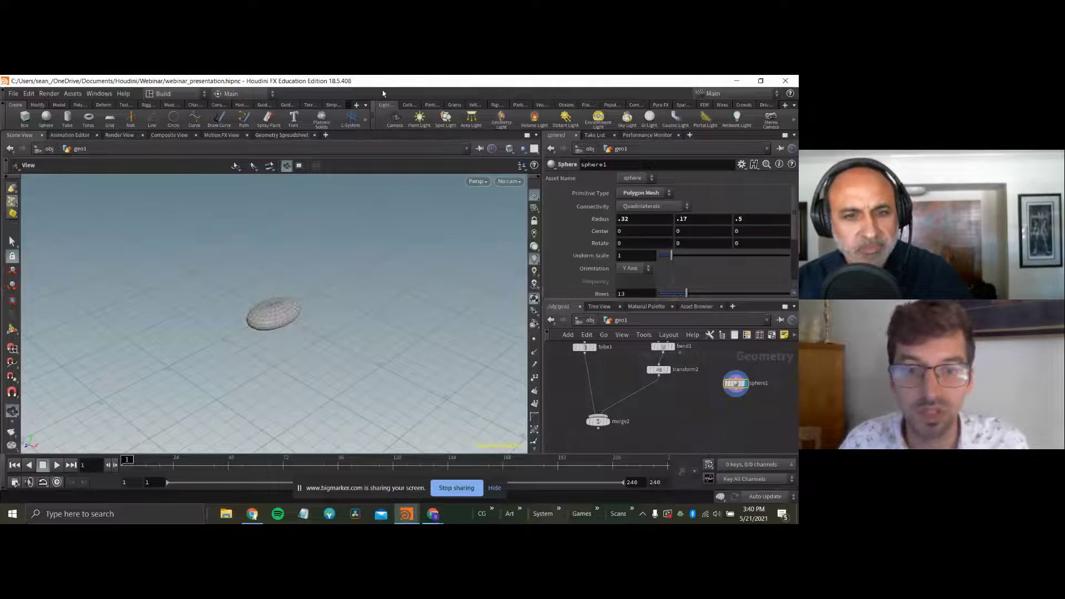
scroll(304, 254, "up", 5)
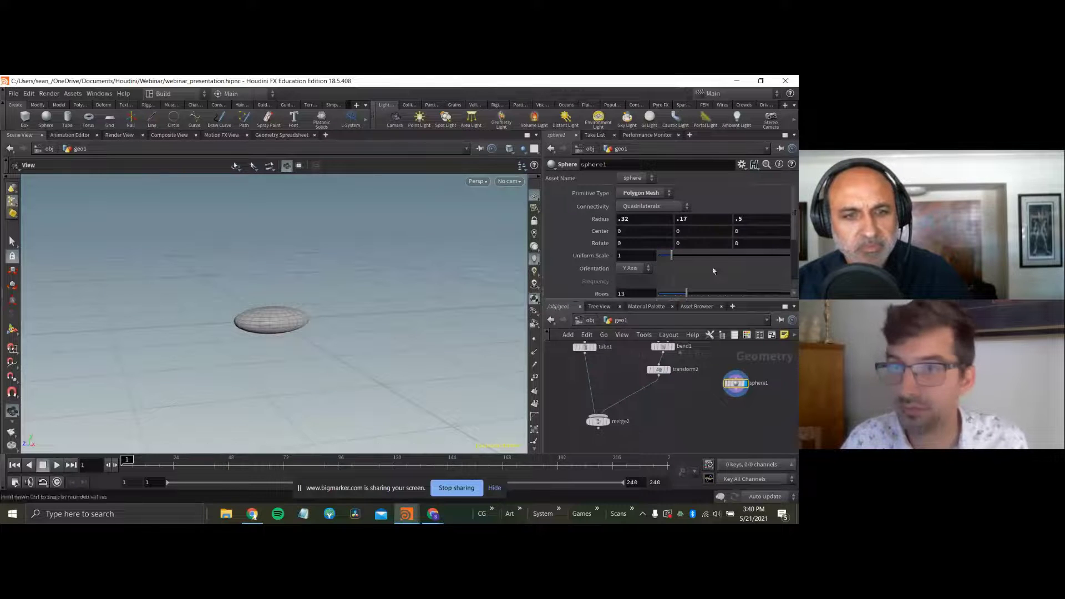
Set the sphere's Uniform Scale to .16 and frame it in the viewport.
type(".16")
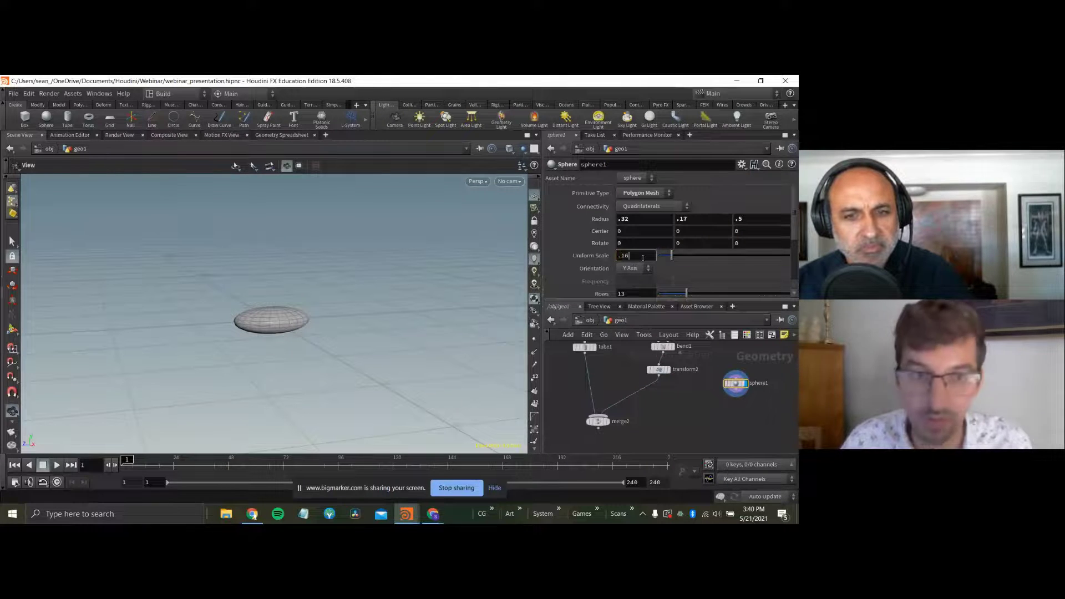
key("Return")
key("g")
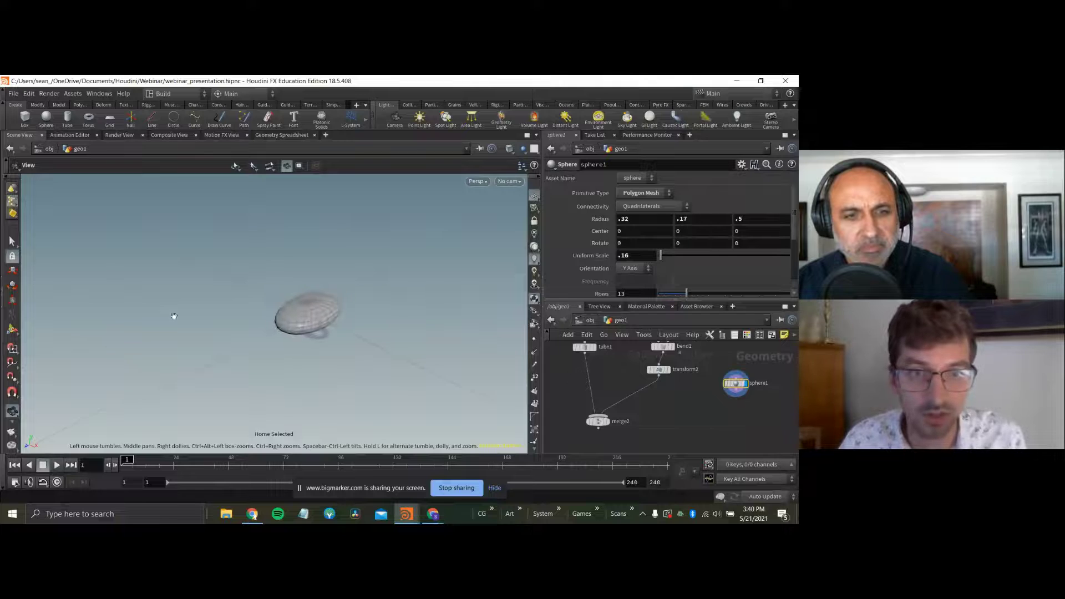
left_click_drag(171, 314, 172, 292)
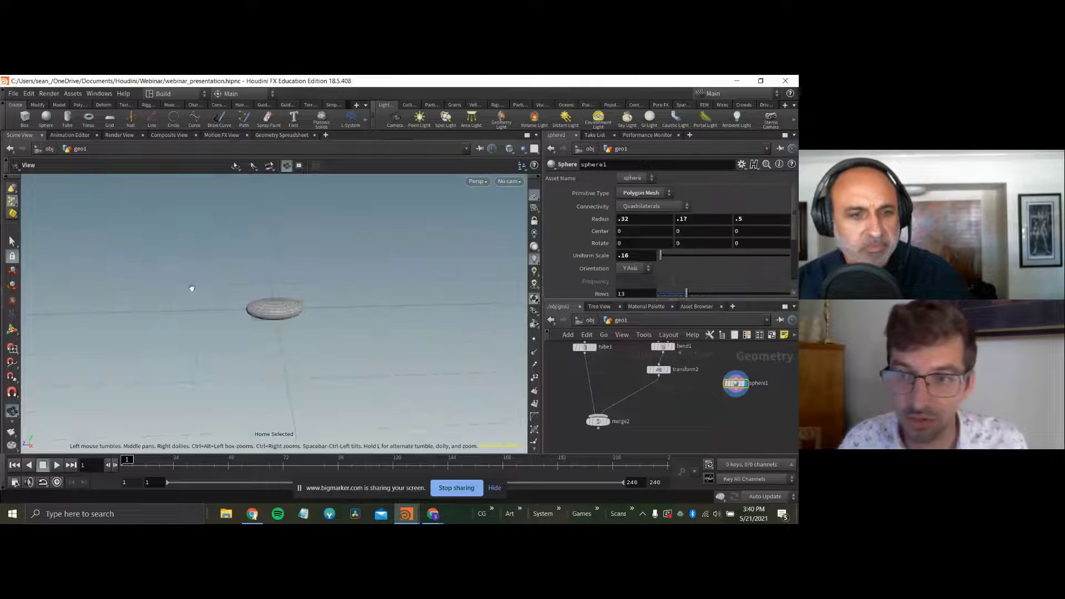
Reduce the sphere's mesh resolution to 8 Rows and 12 Columns.
scroll(634, 245, "down", 4)
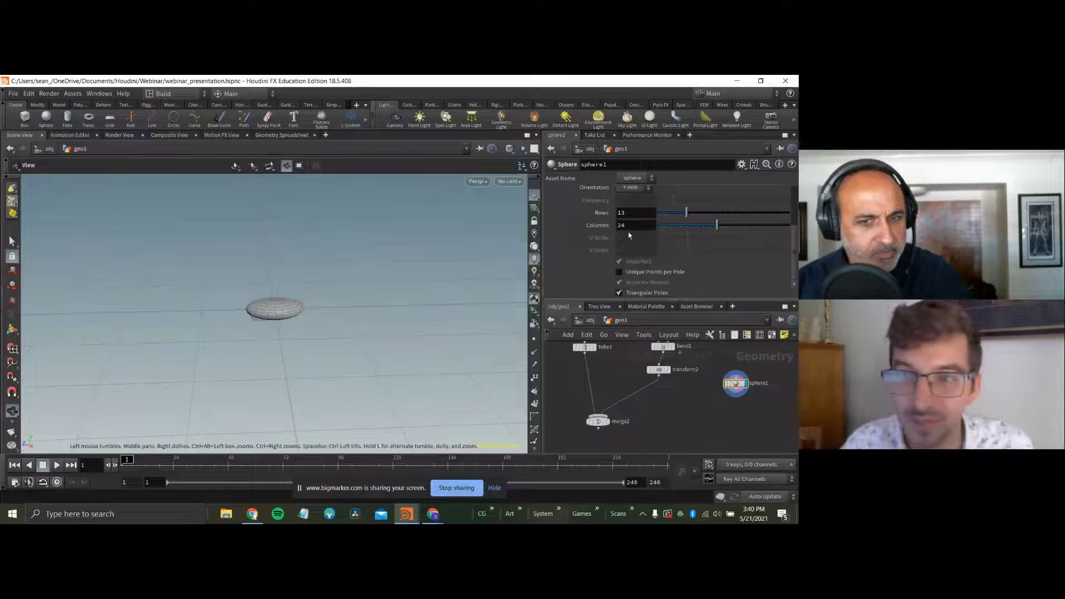
type("8")
key("Tab")
type("12")
key("Return")
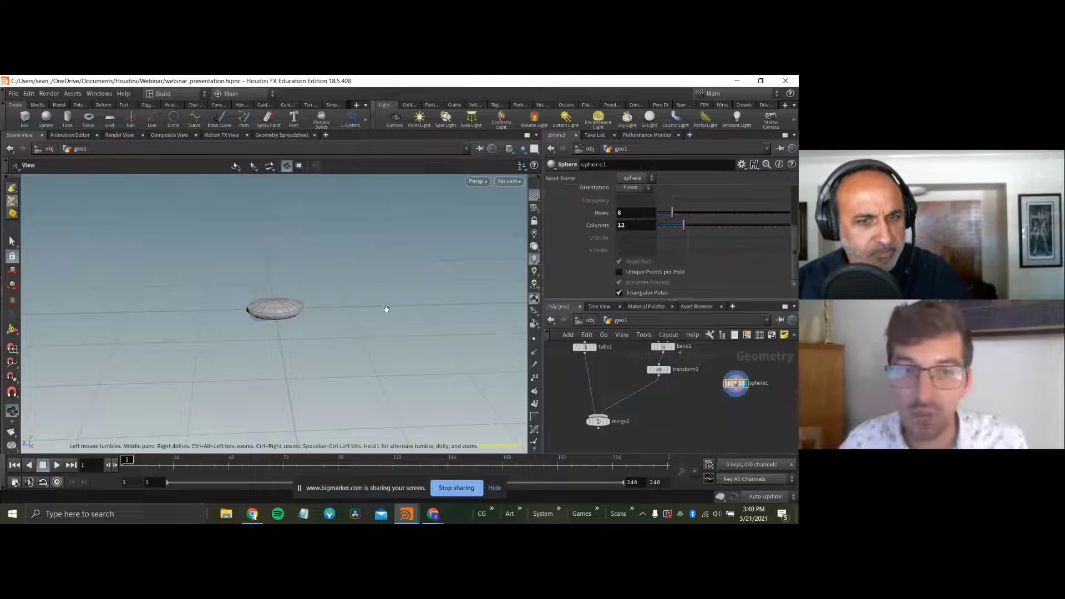
Create an Add node with one enabled point, display it, and raise the point to 0.5 in Y.
scroll(694, 400, "up", 2)
key("Tab")
type("add")
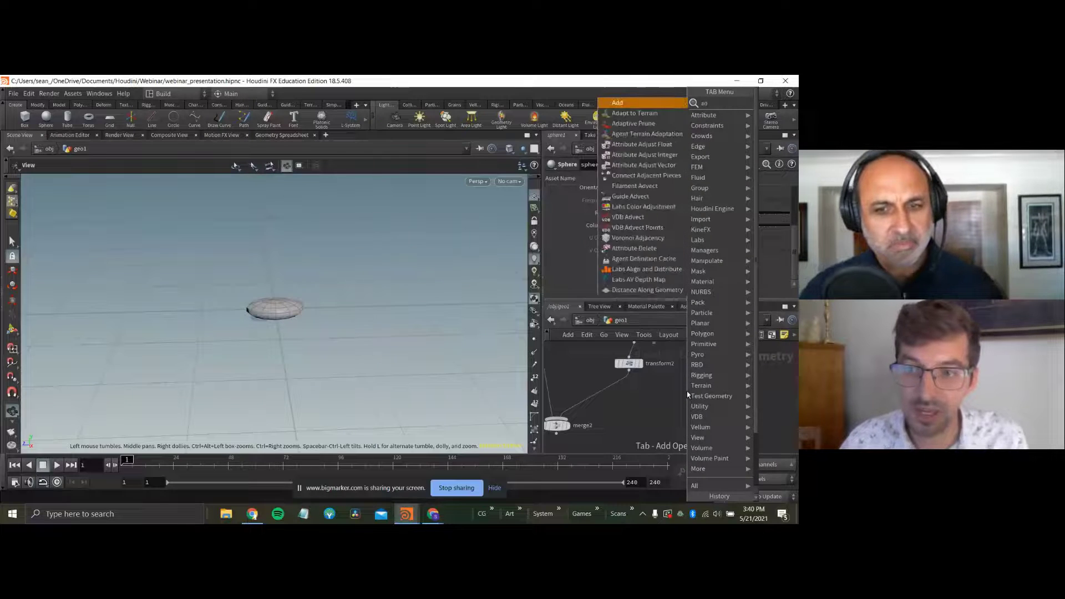
key("Return")
left_click(687, 391)
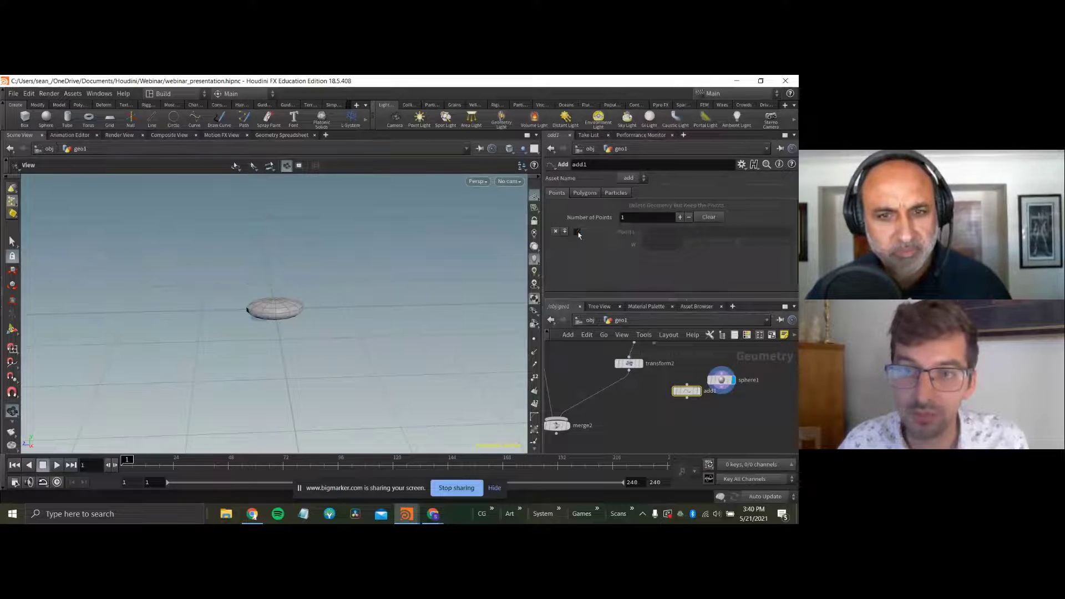
left_click(699, 391)
left_click_drag(688, 392, 661, 401)
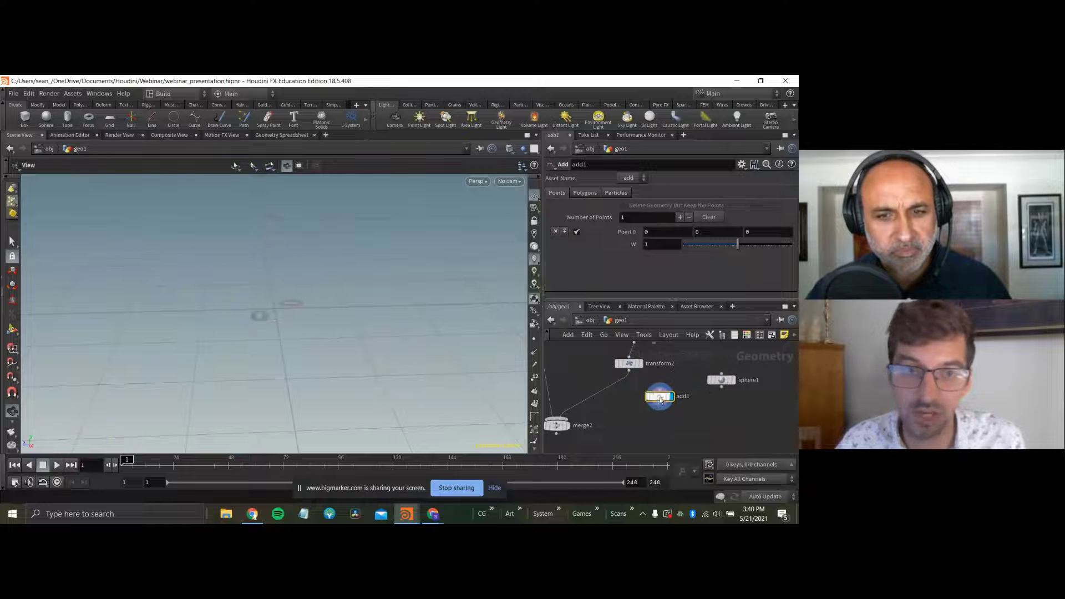
middle_click_drag(665, 229, 740, 226)
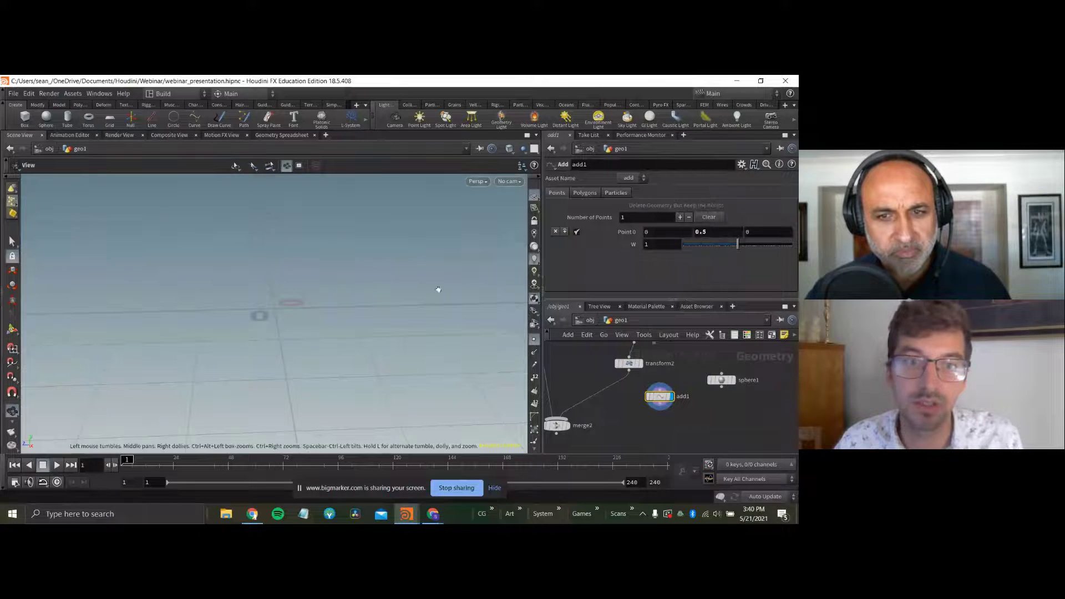
left_click(473, 180)
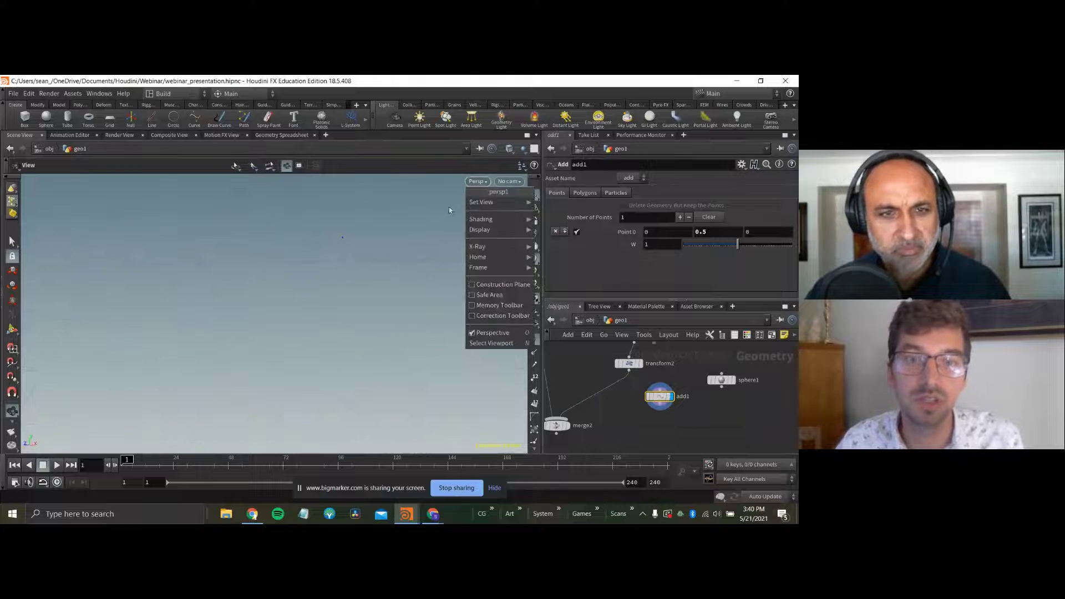
left_click(362, 268)
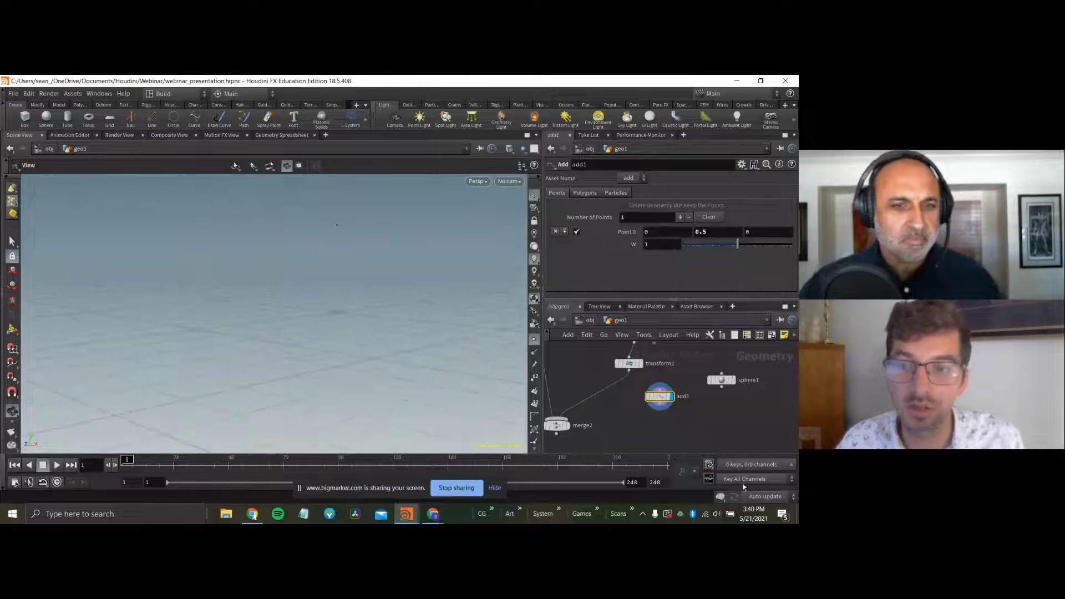
Add a Copy to Points node and wire the sphere into its source geometry input.
key("Tab")
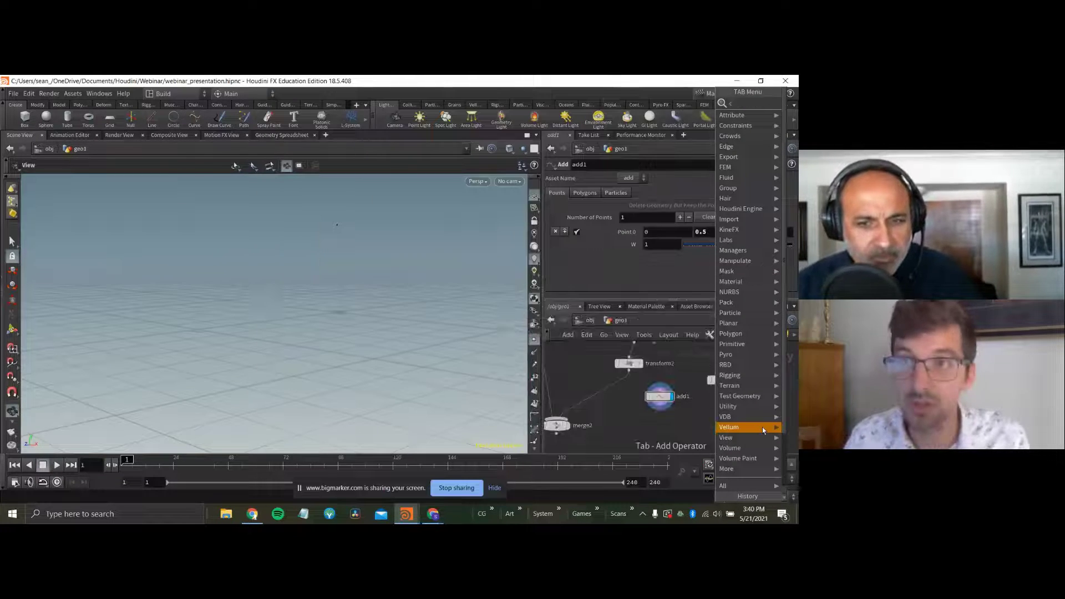
type("copy")
key("Return")
left_click(762, 427)
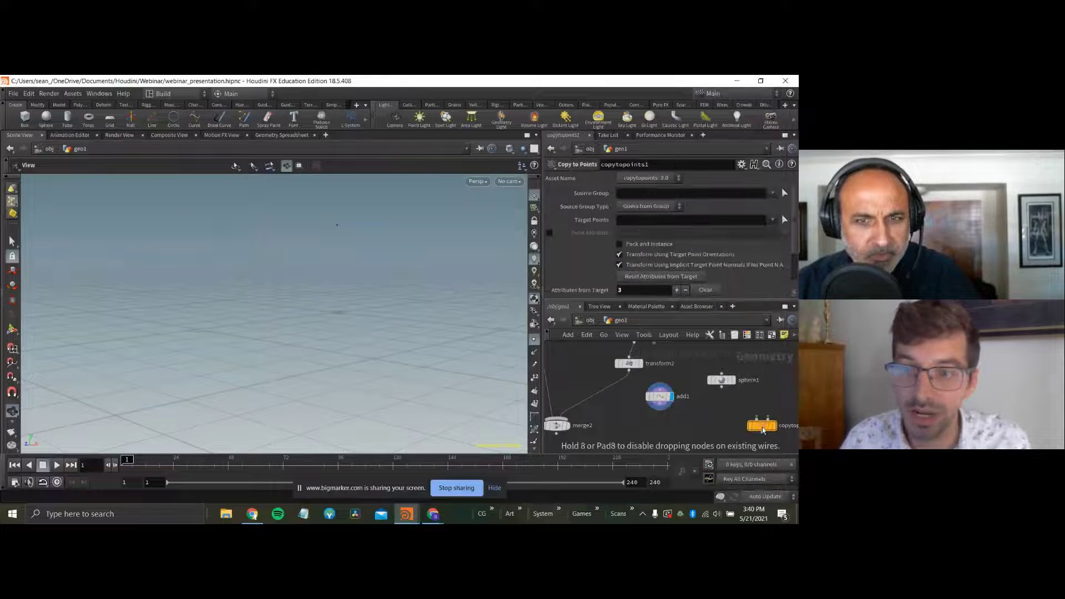
left_click(721, 386)
left_click(761, 419)
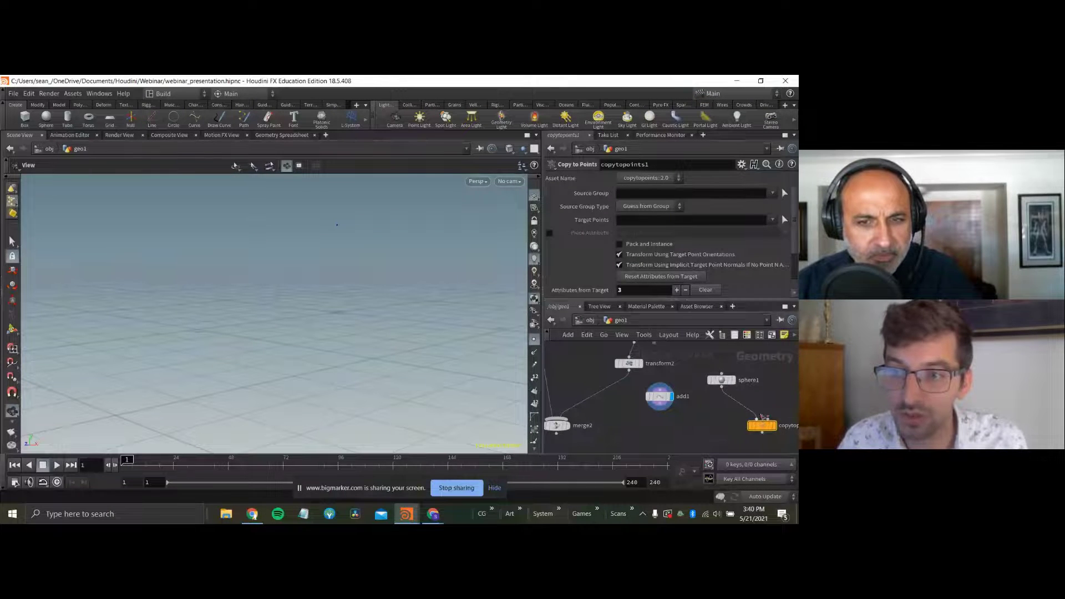
Test the copy with the Add node's point as its target, and delete the Add node.
left_click(673, 396)
left_click(767, 420)
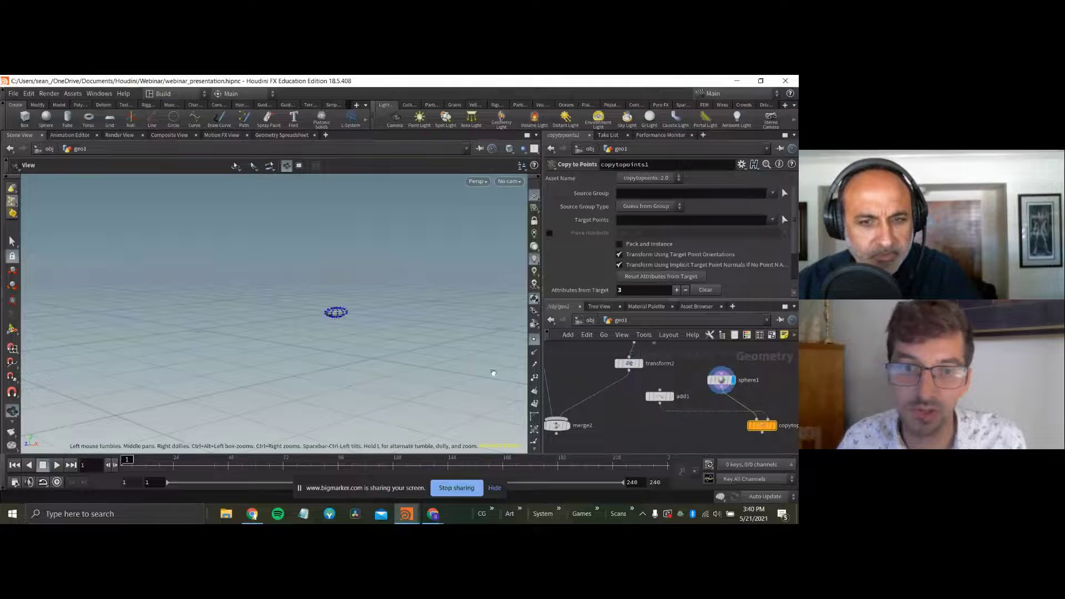
left_click(671, 396)
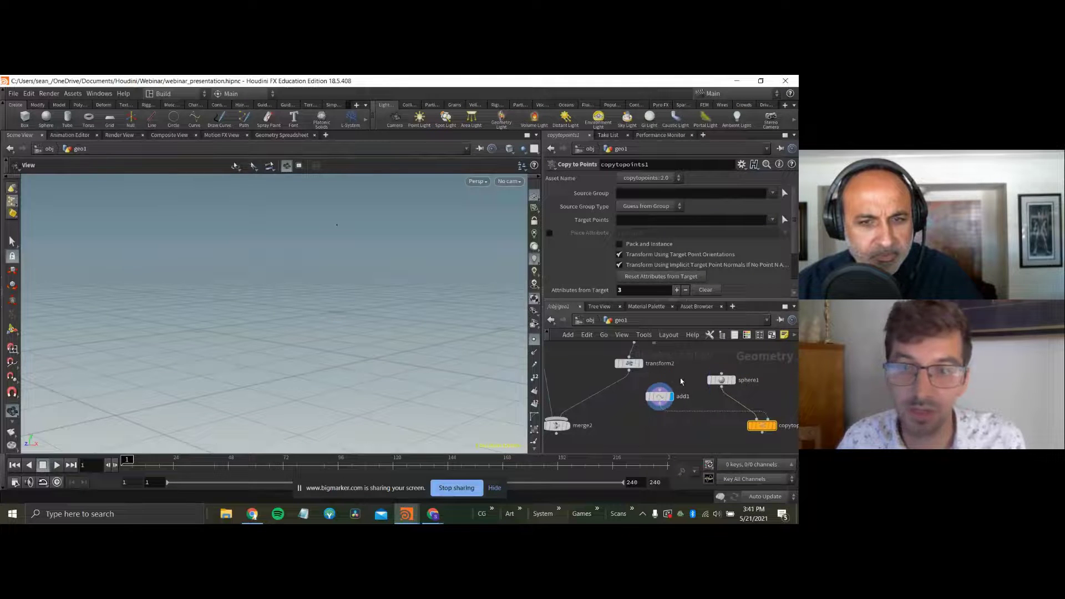
left_click(772, 427)
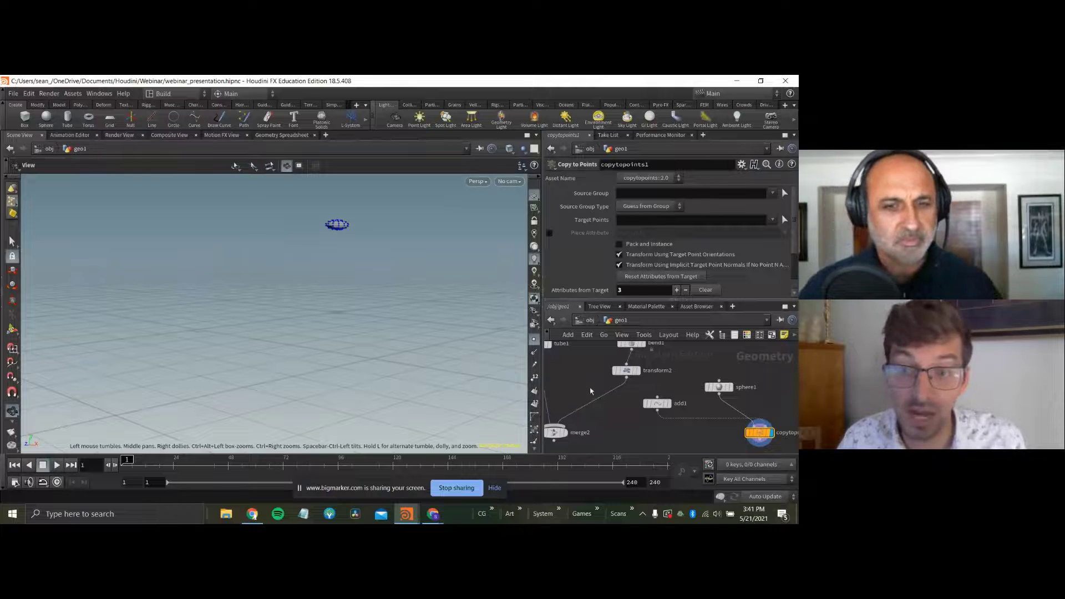
left_click(657, 404)
key("Delete")
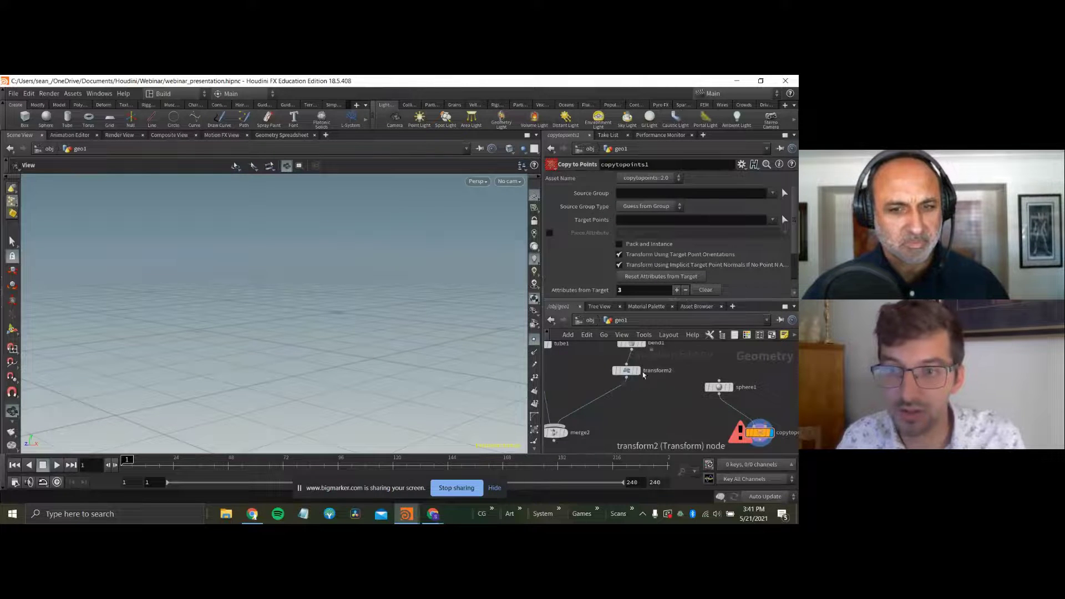
Display the arm's Transform with primitive numbers and examine the cap at the arm's outer end.
left_click(626, 370)
key("g")
left_click_drag(291, 302, 421, 280)
left_click(536, 404)
left_click_drag(463, 331, 409, 254)
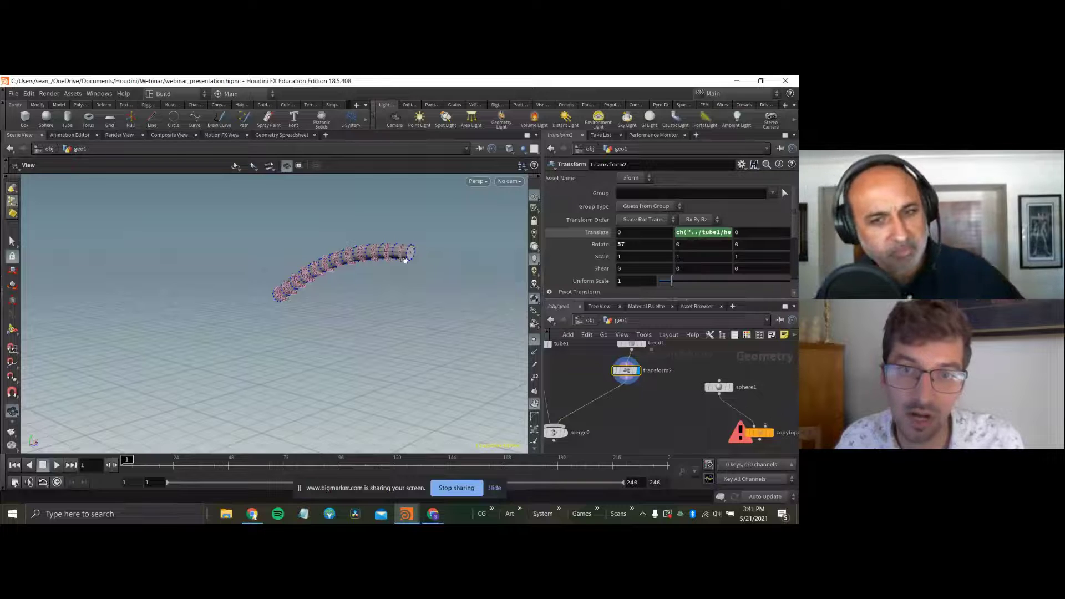
left_click_drag(423, 247, 421, 250)
scroll(642, 400, "up", 1)
Add a Blast node, wire it after the arm's Transform, and display it.
key("Tab")
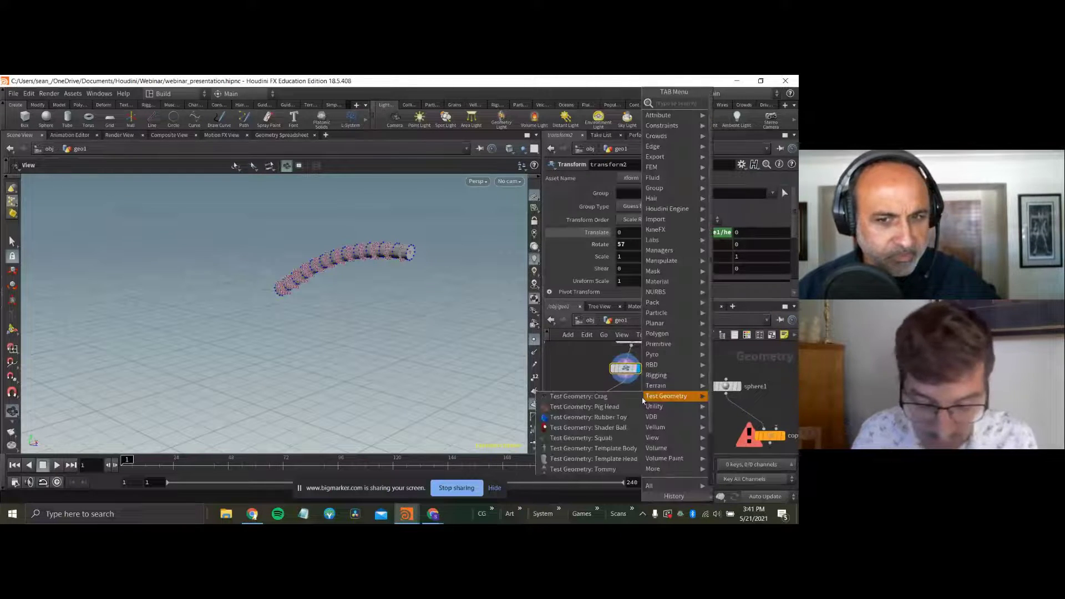
type("blast")
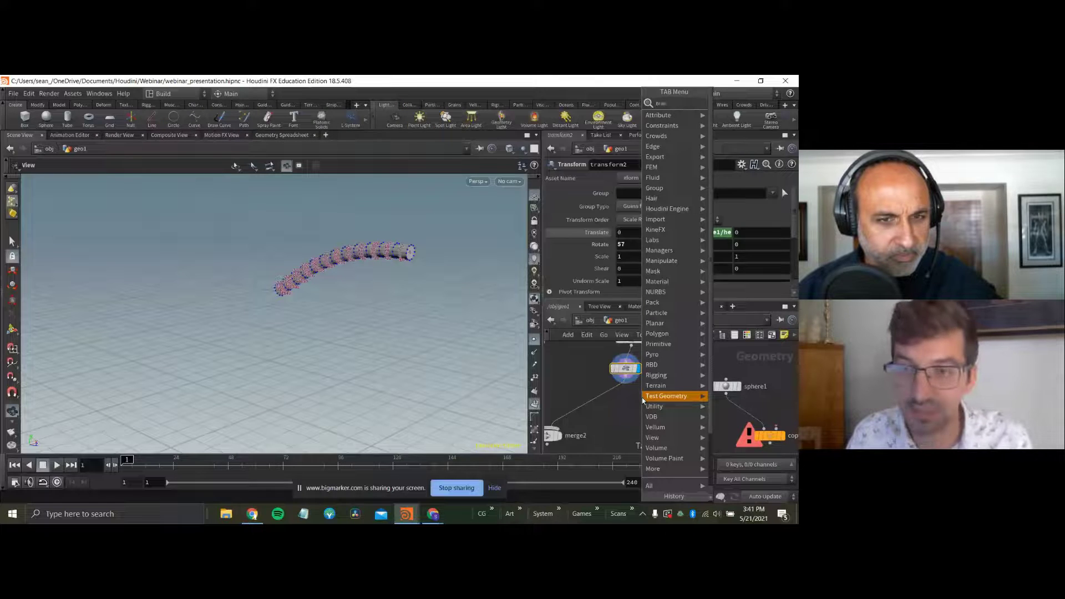
key("Return")
left_click(642, 399)
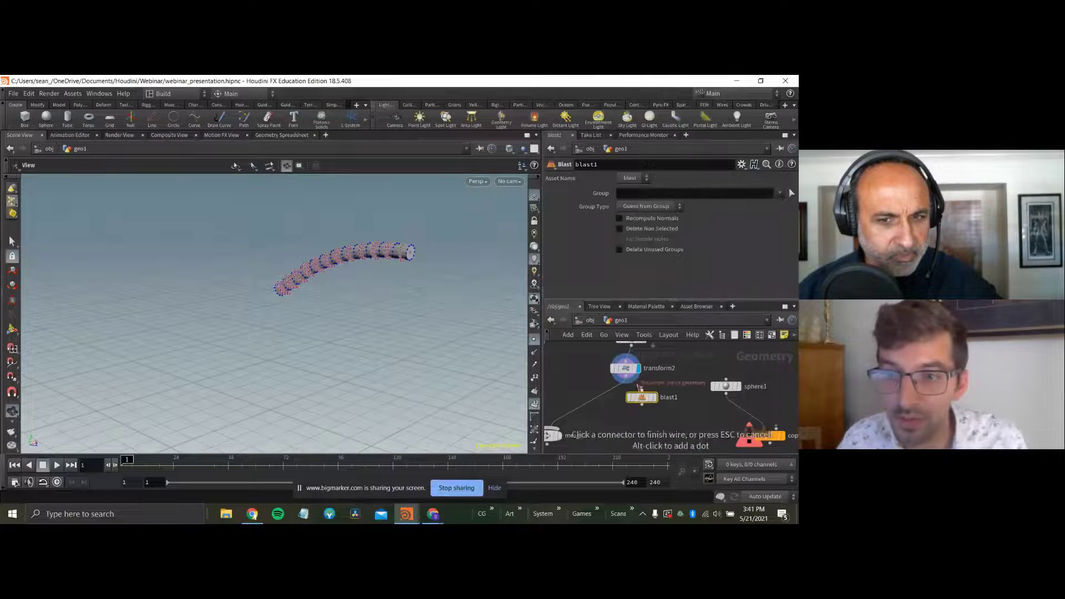
left_click(656, 397)
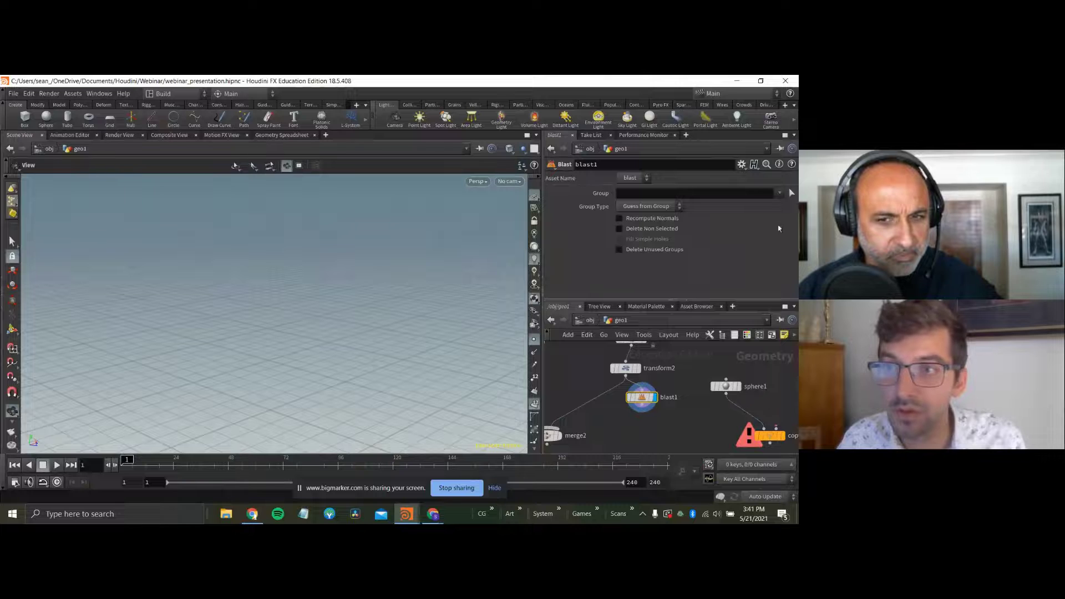
Set the Blast's Group to 0 and enable Delete Non Selected to keep only the arm's end cap.
left_click(728, 193)
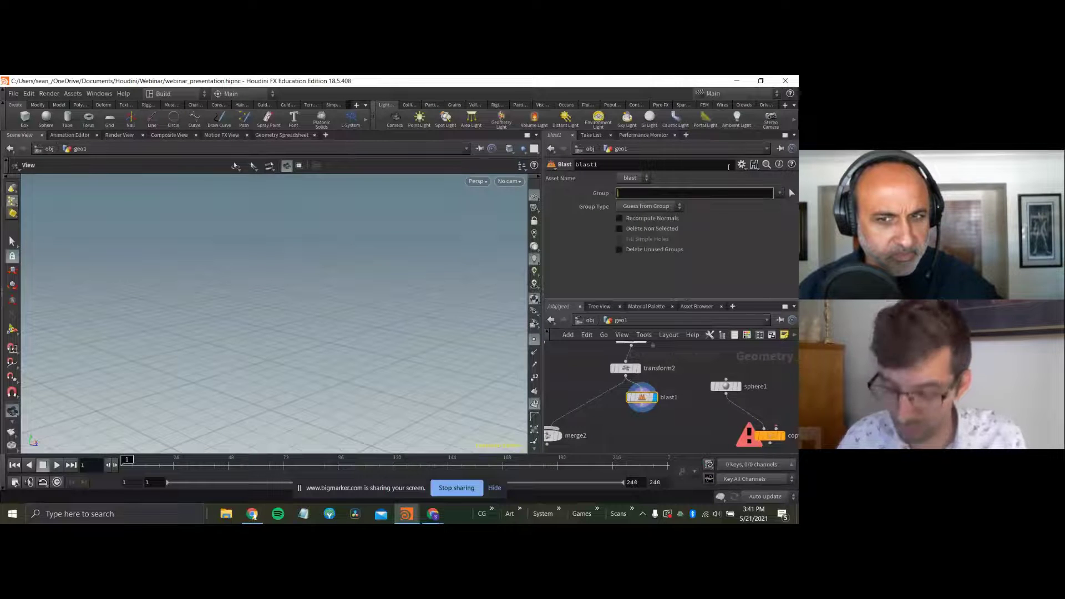
type("0")
key("Return")
left_click(637, 229)
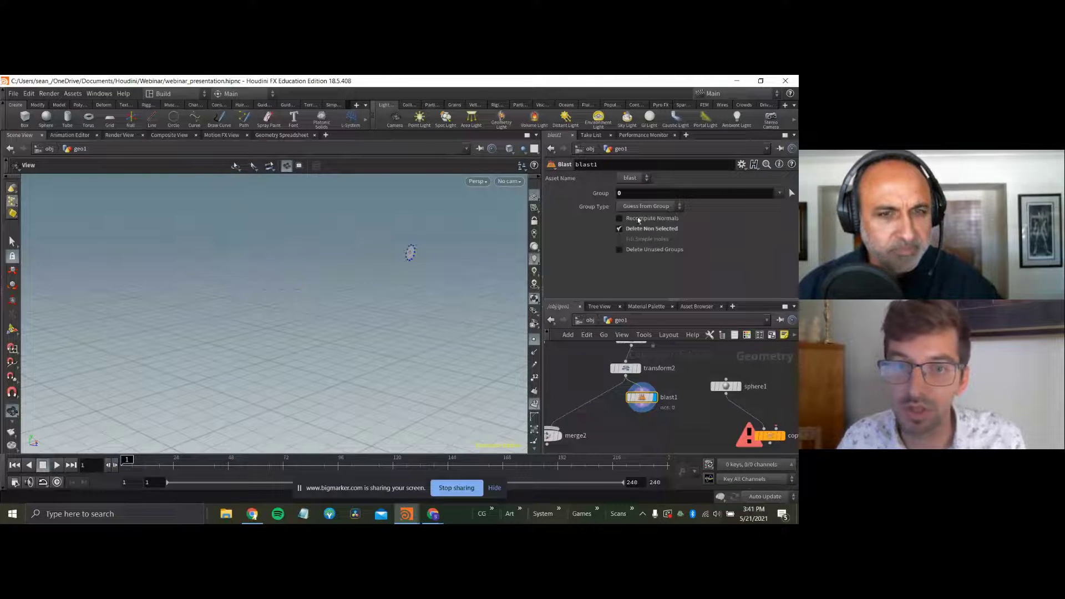
Add an Extract Centroid node after the Blast and display the end cap's center point.
key("Tab")
mouse_move(667, 419)
type("extractc")
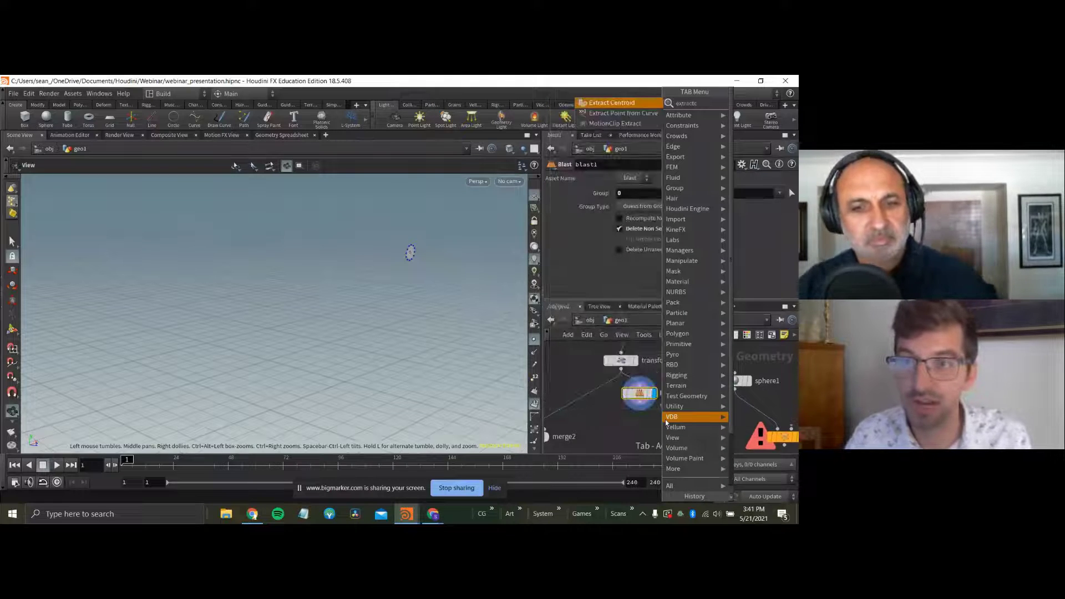
key("Return")
left_click(666, 424)
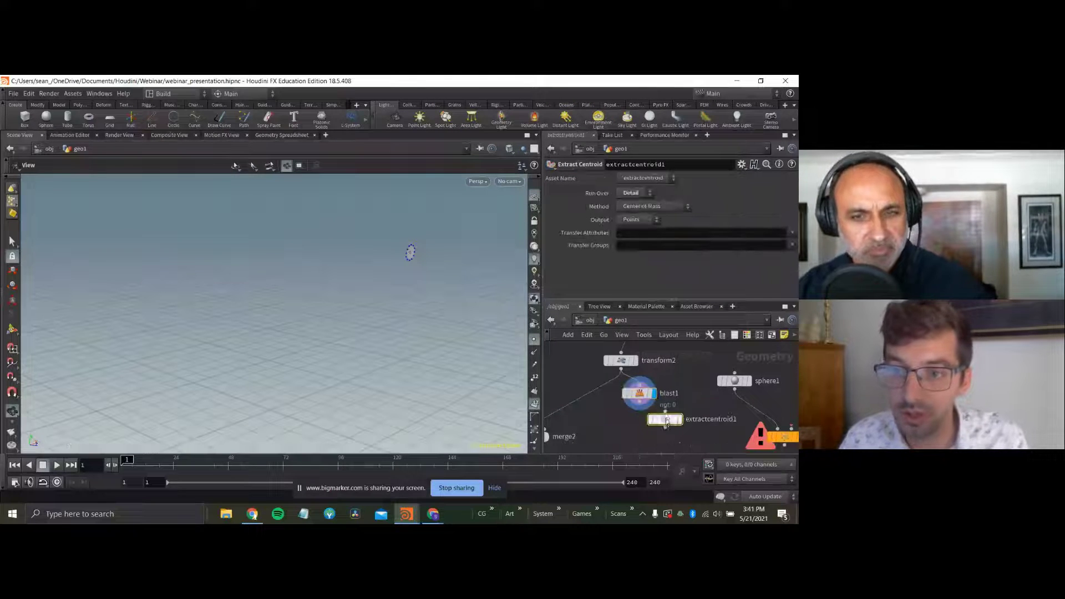
left_click_drag(675, 420, 665, 421)
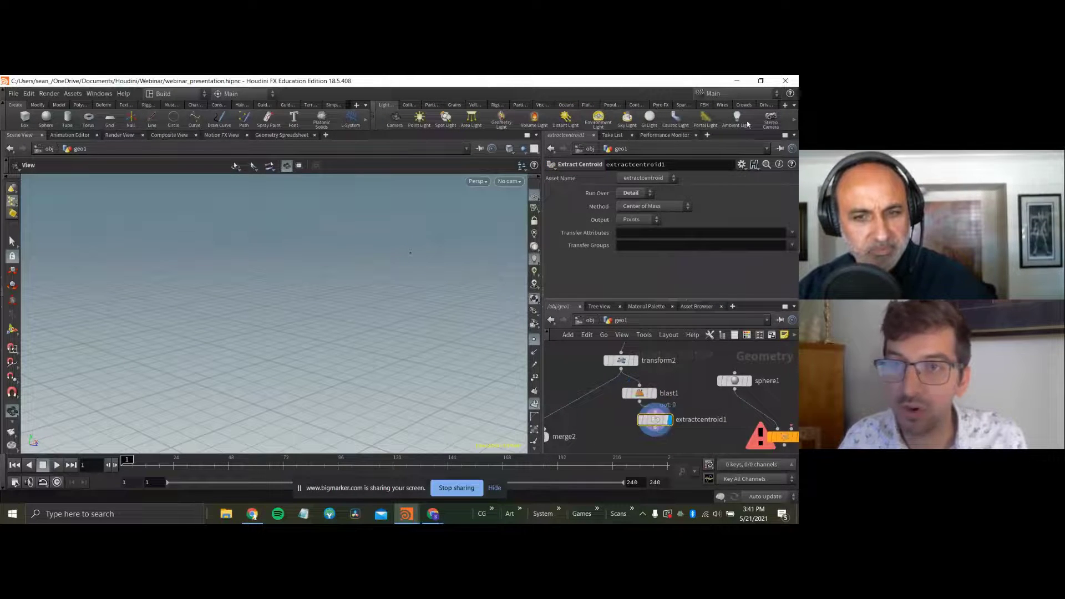
mouse_move(650, 395)
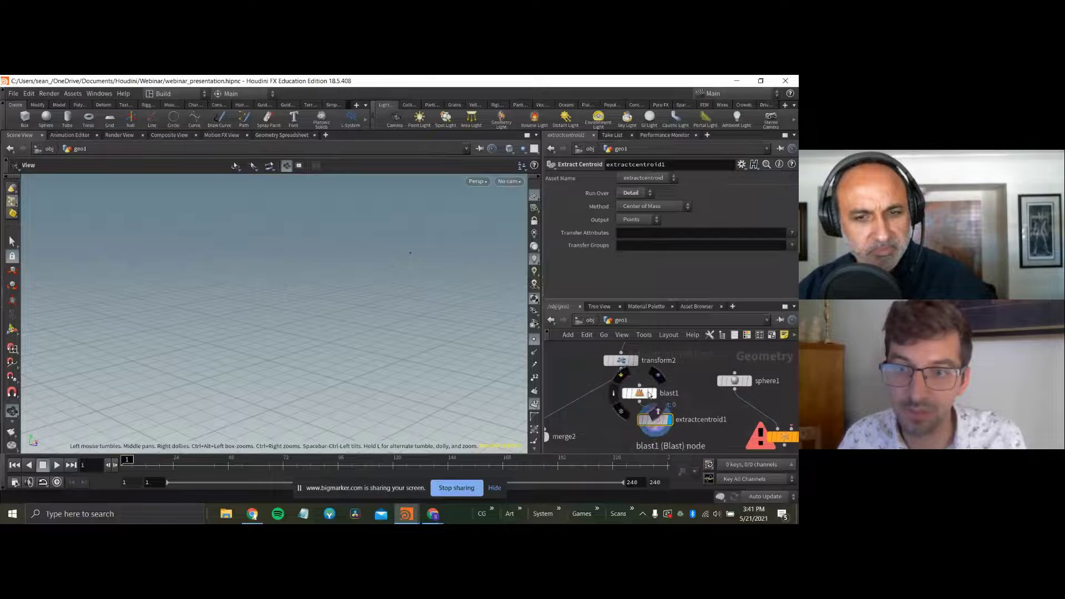
Wire the Extract Centroid into the Copy to Points target input and display the sphere placed at the arm's end.
left_click(790, 429)
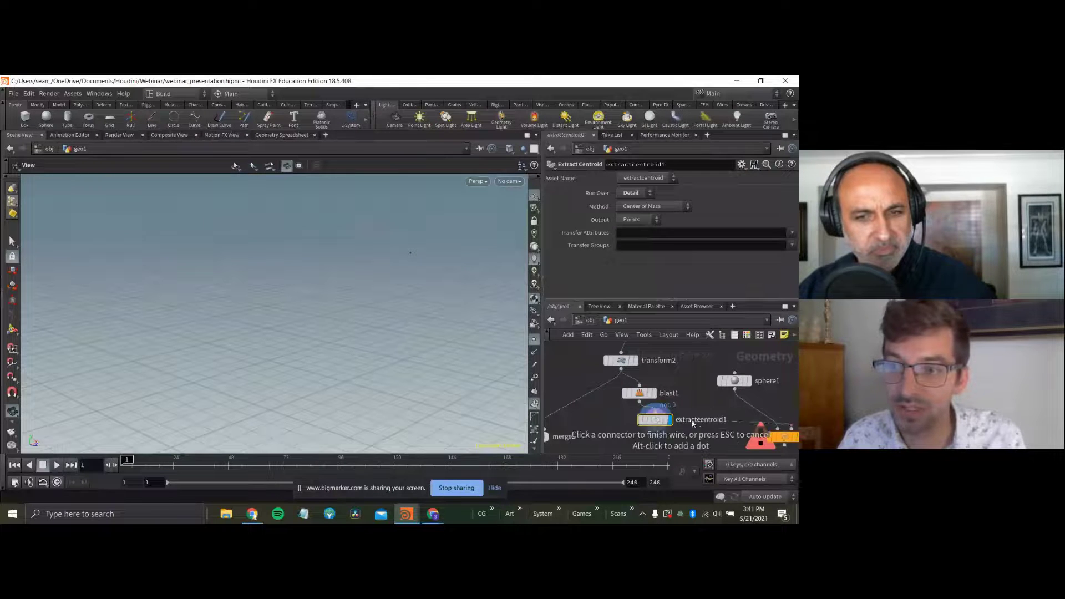
left_click(655, 429)
middle_click_drag(716, 420, 669, 398)
left_click(751, 415)
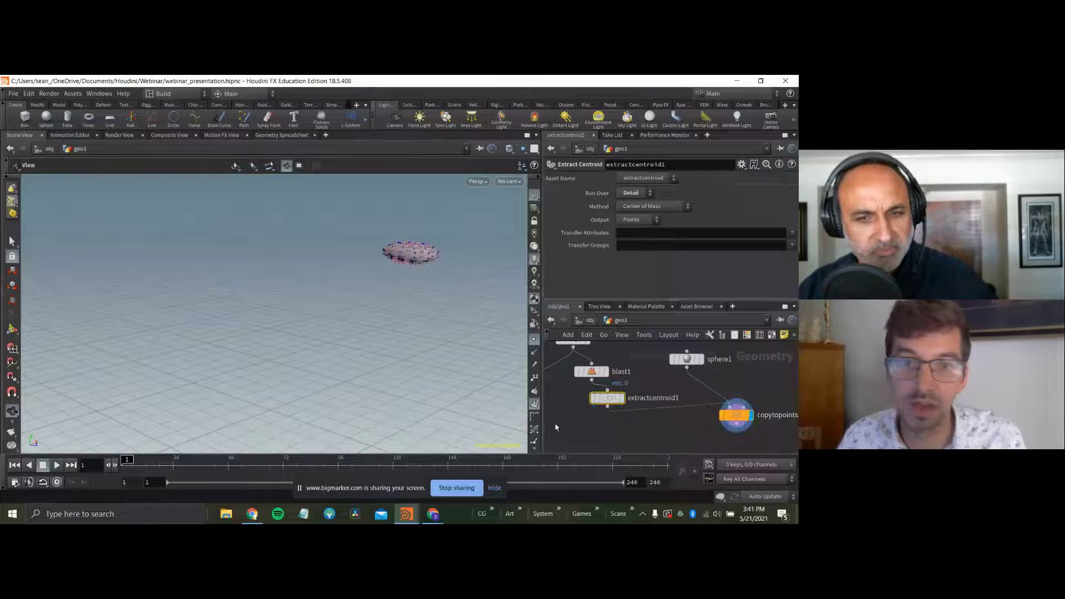
Wire the copied sphere into the pole-and-arm Merge, and display the complete lamp without point and primitive markers.
scroll(724, 417, "down", 4)
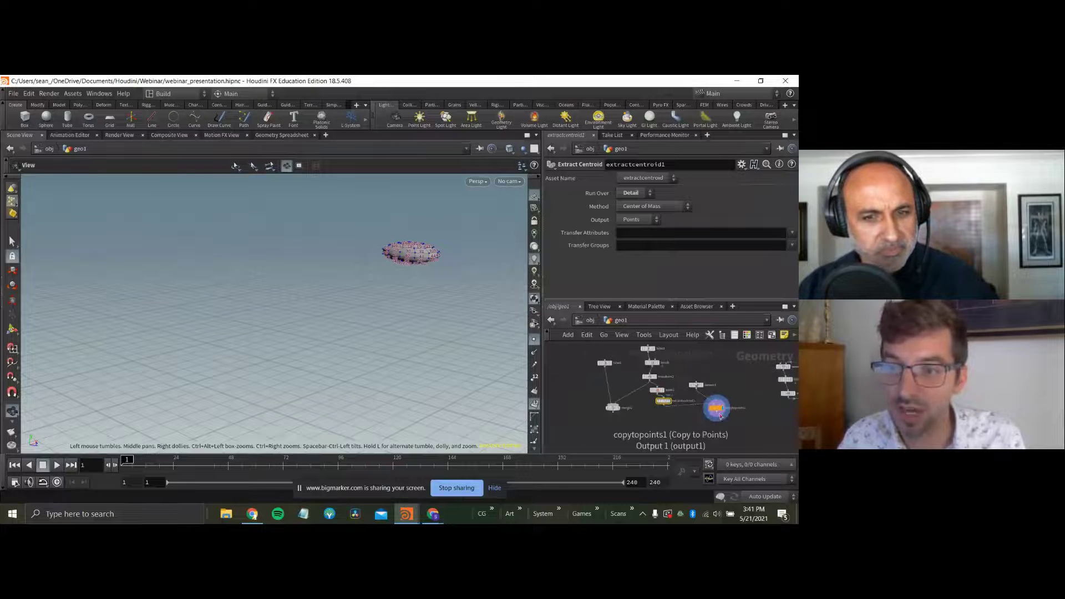
left_click(716, 414)
left_click(611, 404)
left_click(622, 410)
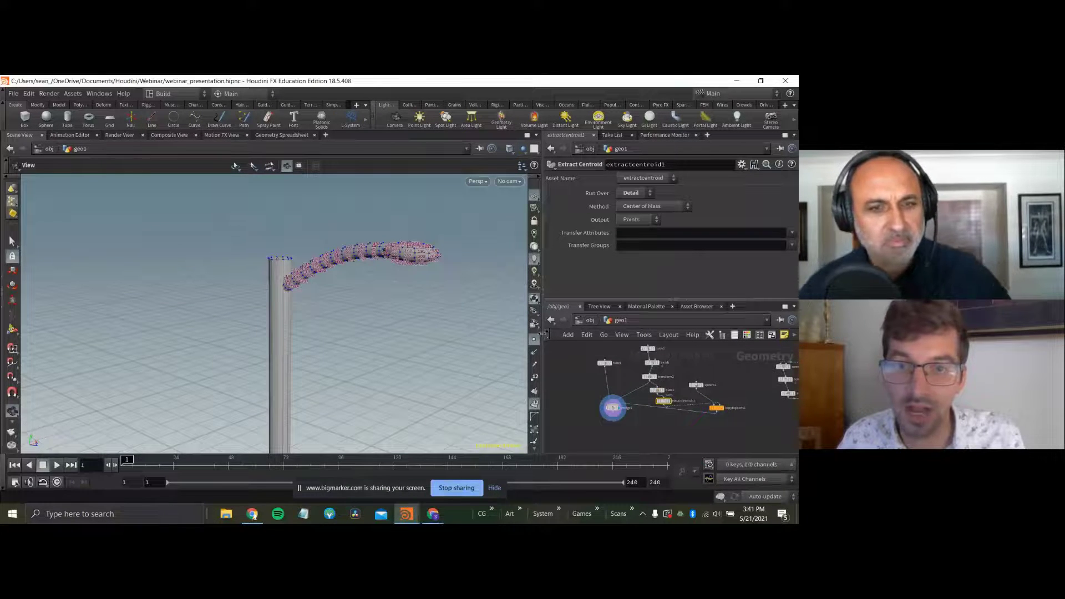
left_click_drag(444, 355, 473, 368)
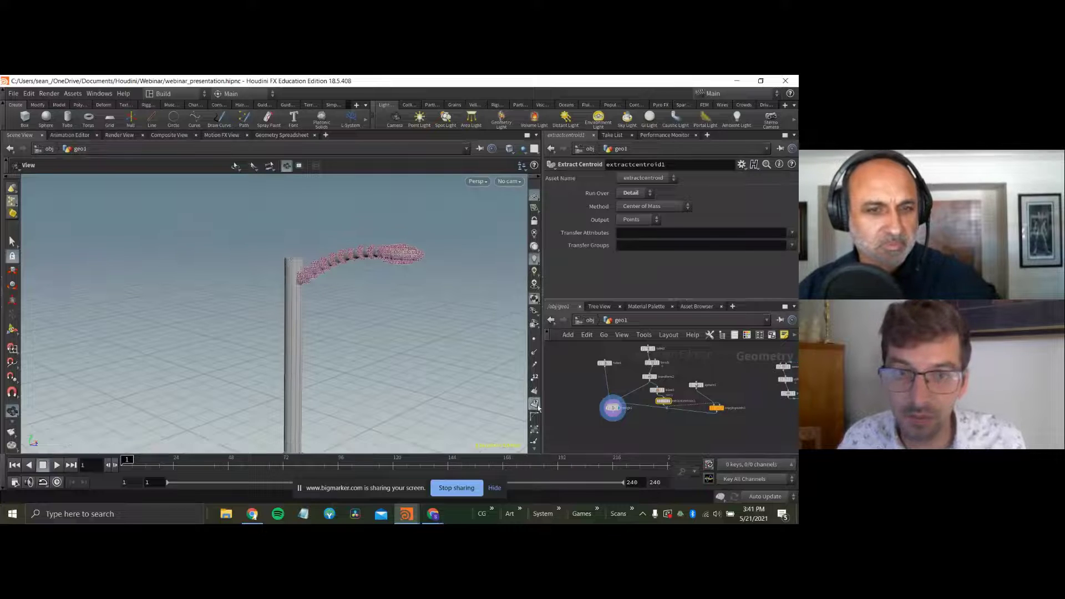
left_click_drag(399, 272, 438, 257)
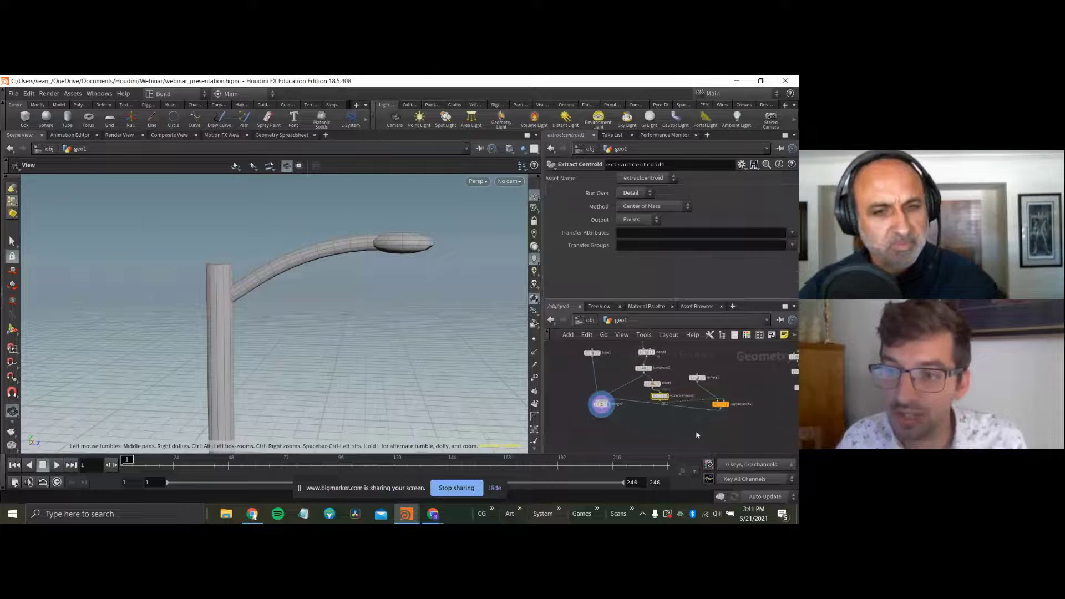
Insert a Transform after the Copy to Points and lower the lamp head with a Y translation of -0.007.
key("Tab")
type("trans")
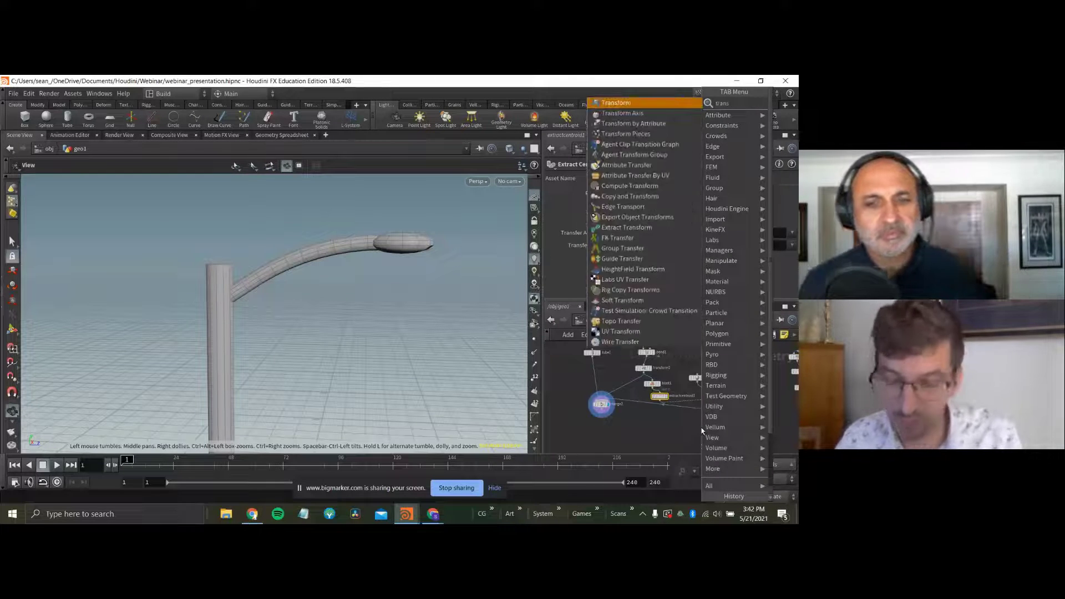
key("Return")
left_click(704, 419)
middle_click_drag(683, 245, 683, 270)
Set the lamp arm's bend angle to 35 on its Bend node.
middle_click_drag(668, 371, 672, 400)
left_click(658, 390)
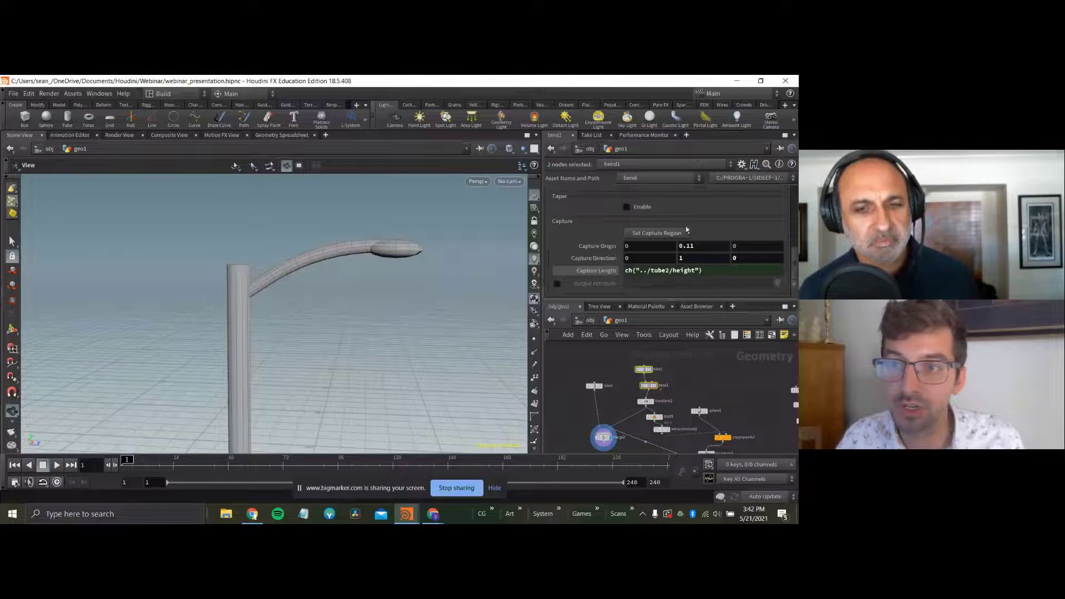
scroll(686, 229, "up", 5)
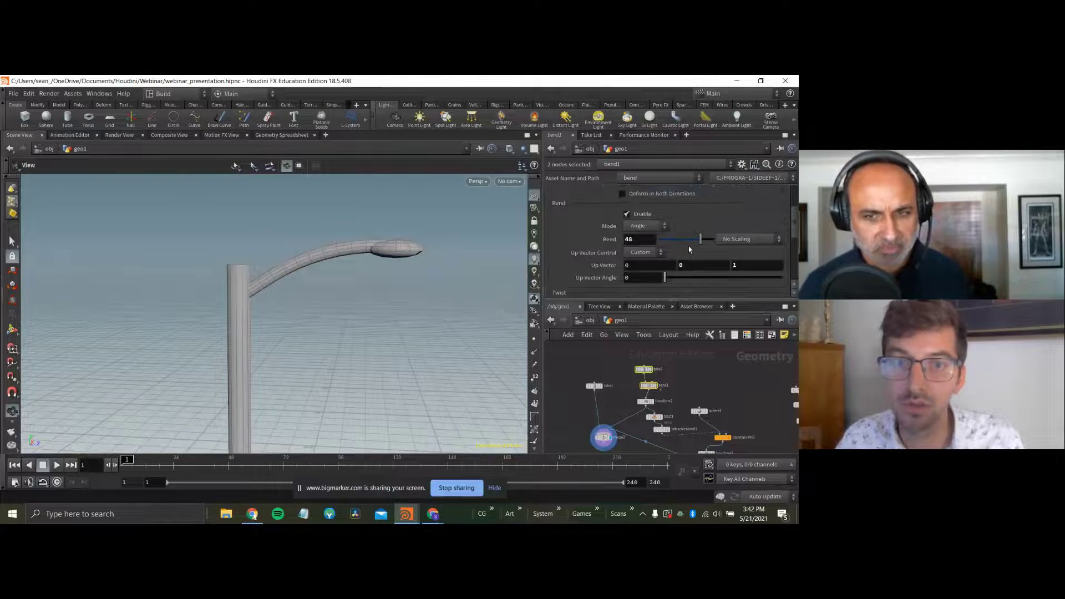
left_click_drag(691, 243, 698, 249)
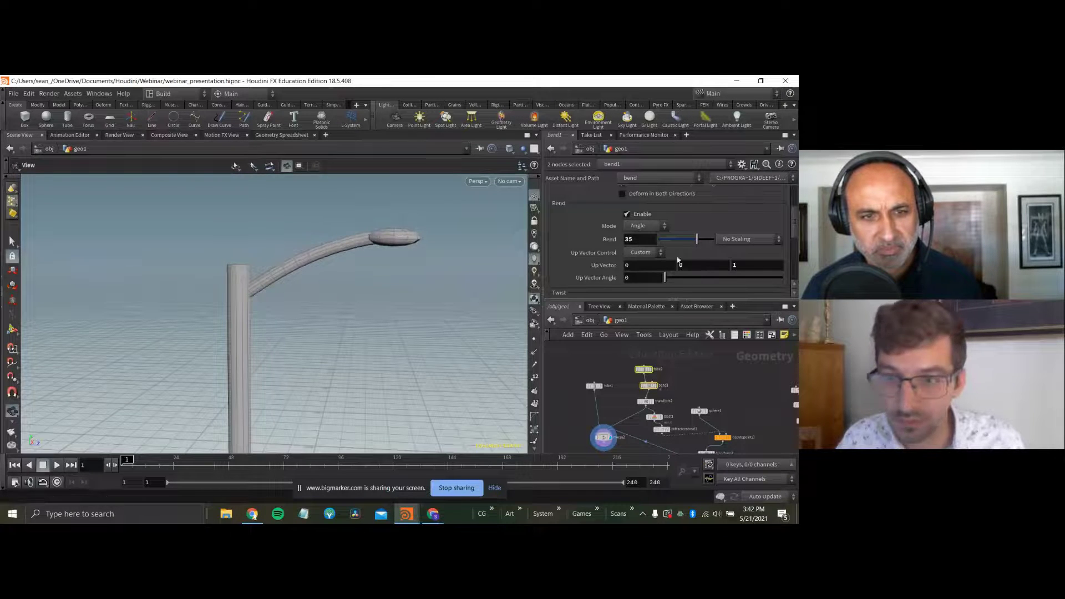
On the lamp head's Transform, set the Z translation to 0.02 to push the head outward along the arm.
middle_click_drag(727, 372, 720, 332)
left_click(723, 430)
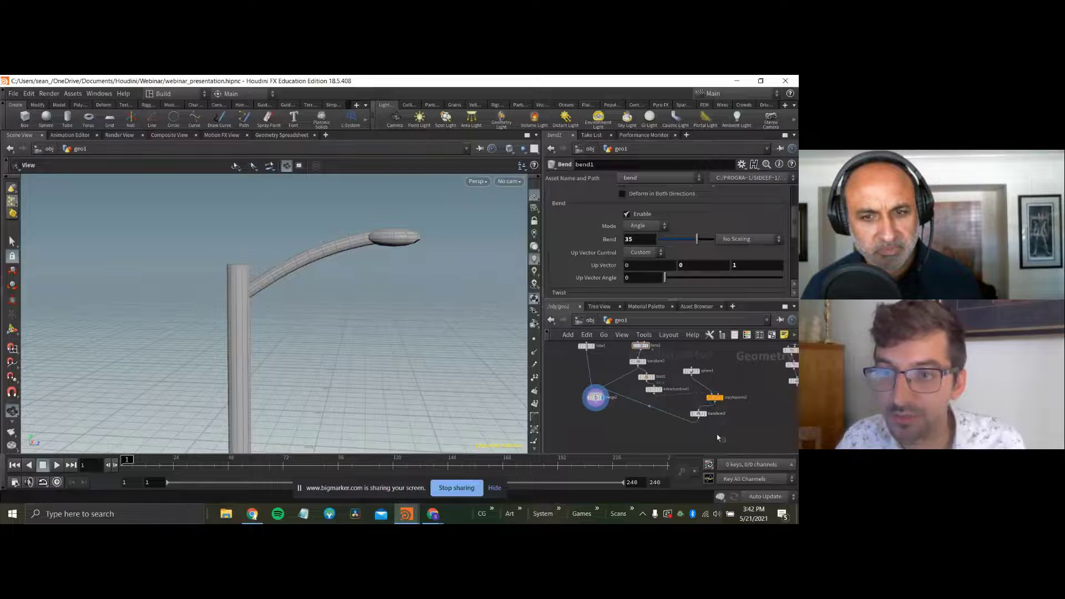
left_click(698, 413)
middle_click_drag(632, 232, 662, 252)
middle_click_drag(740, 232, 768, 254)
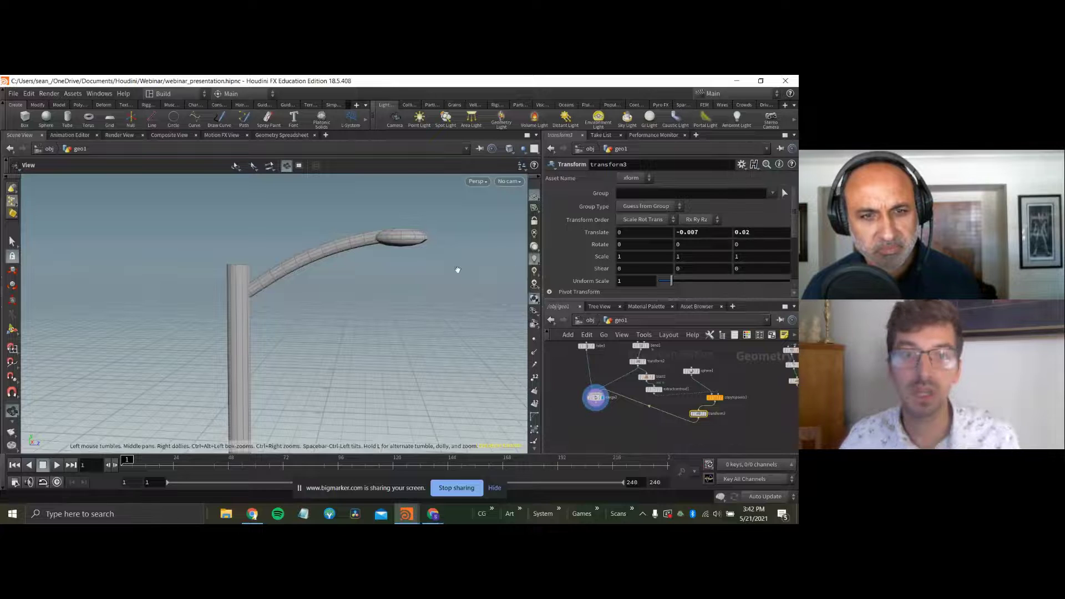
View the complete lamp from a distance, and display the merged road and grid.
left_click_drag(457, 269, 184, 289)
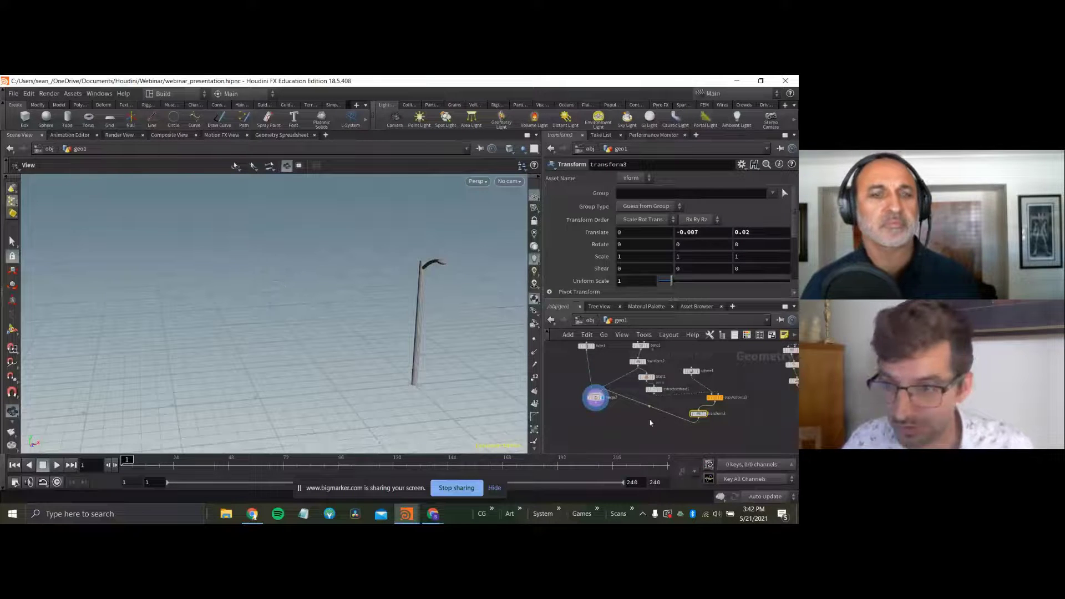
middle_click_drag(624, 357, 604, 348)
left_click_drag(374, 307, 404, 295)
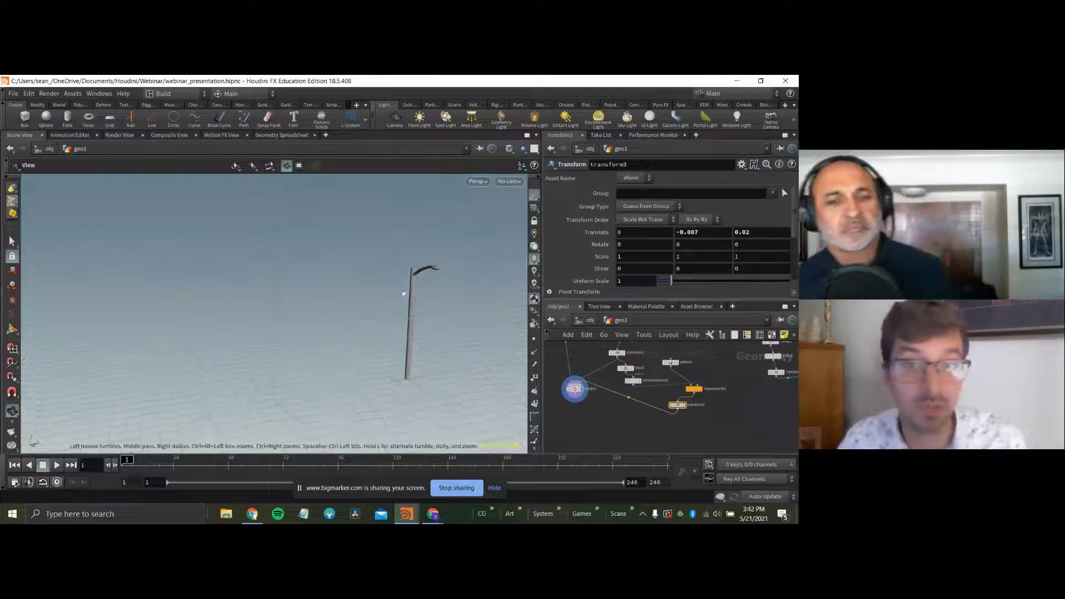
middle_click_drag(759, 404, 695, 372)
scroll(695, 372, "down", 3)
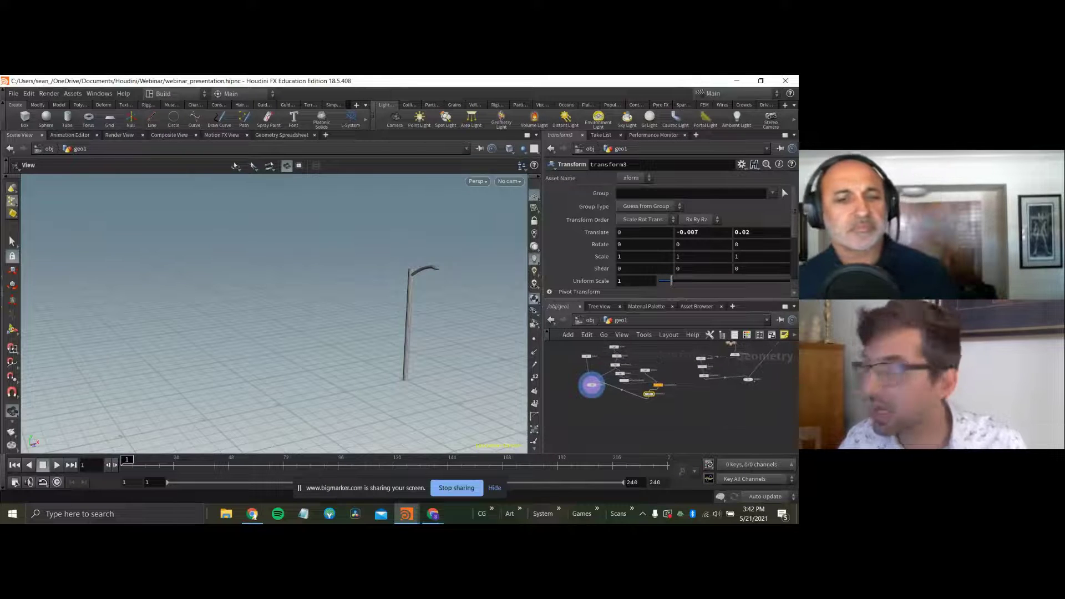
left_click(748, 379)
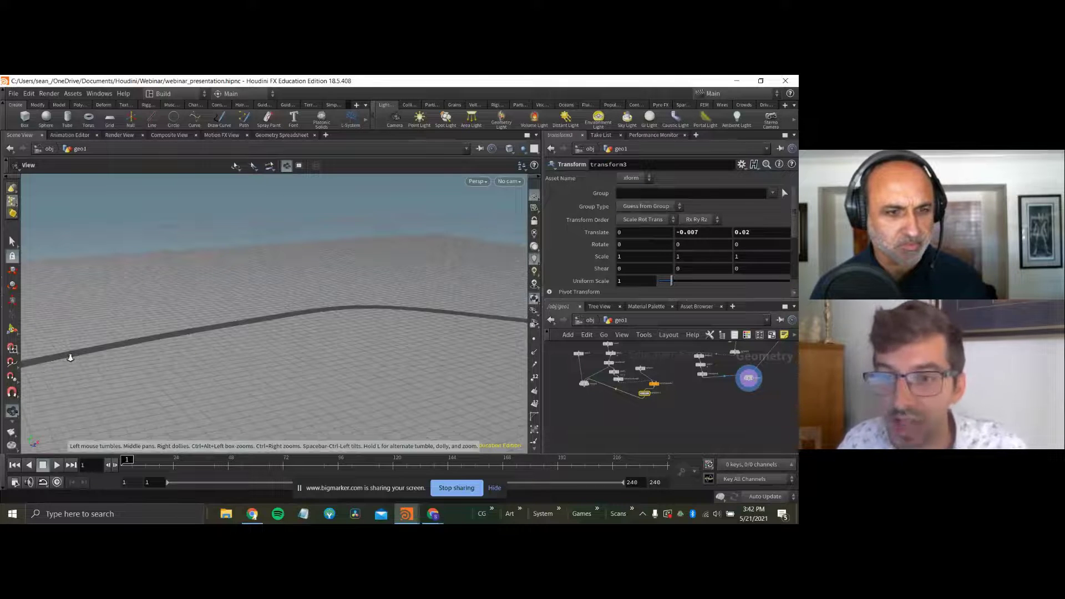
left_click_drag(70, 358, 221, 388)
Move the road curve's Convert node to the side of the network, display its output and show the curve's points.
middle_click_drag(679, 346, 679, 414)
scroll(680, 399, "up", 2)
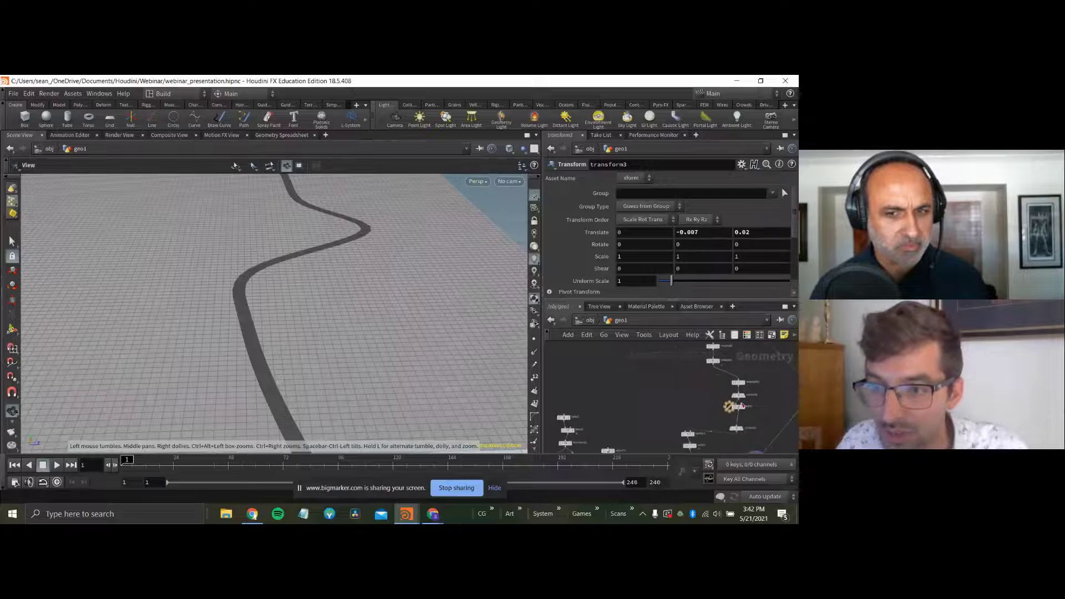
left_click_drag(735, 428, 682, 415)
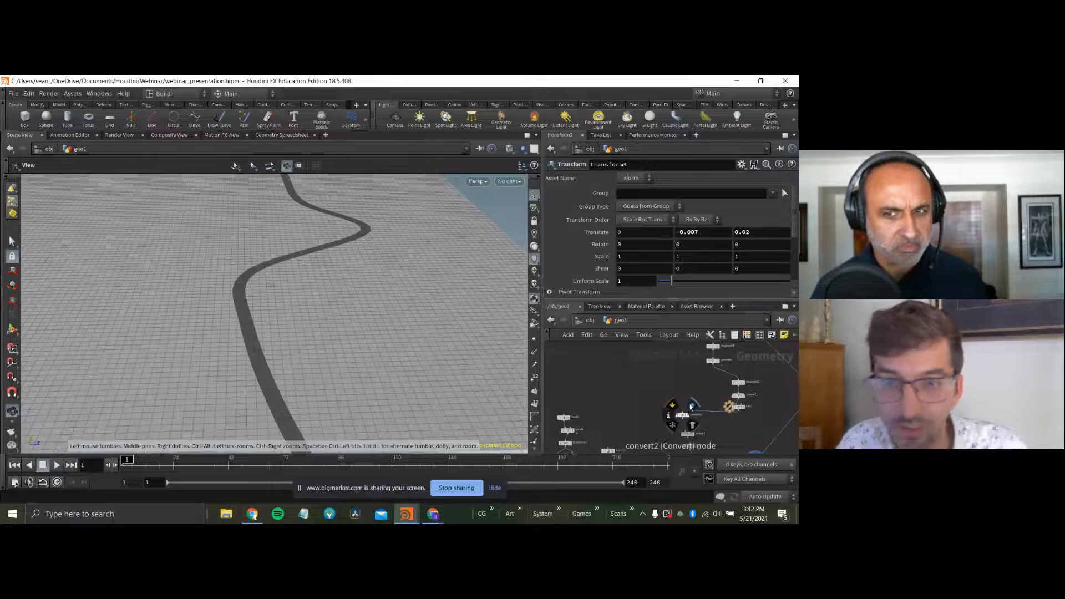
left_click(691, 406)
left_click(534, 340)
left_click_drag(333, 266, 275, 272)
middle_click_drag(632, 387, 610, 341)
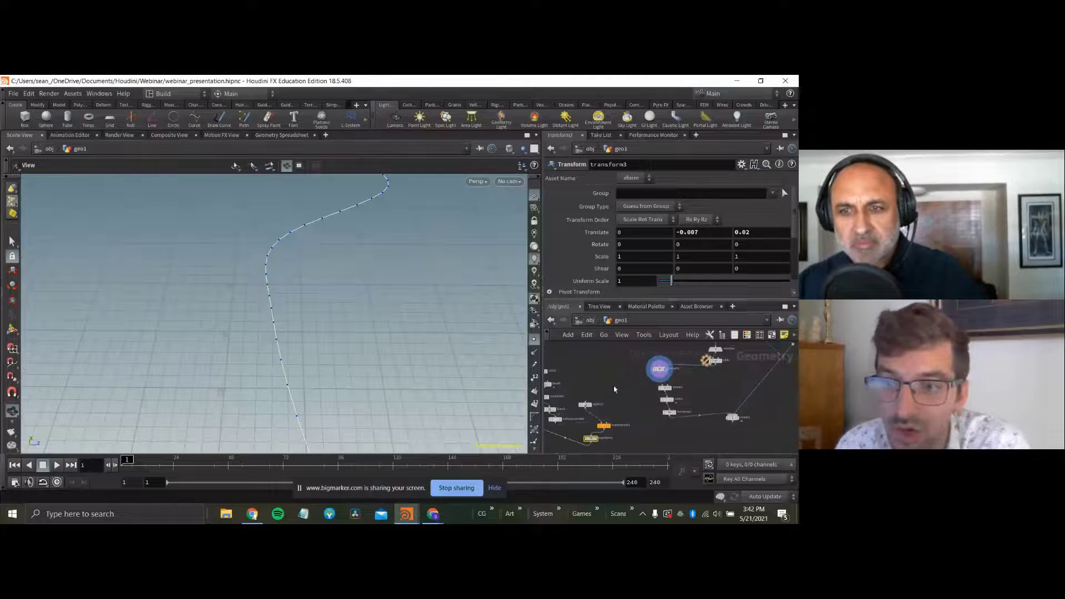
Template the road's Transform node as a ghosted reference around the curve points and hide the viewport's reference grid.
left_click(742, 427)
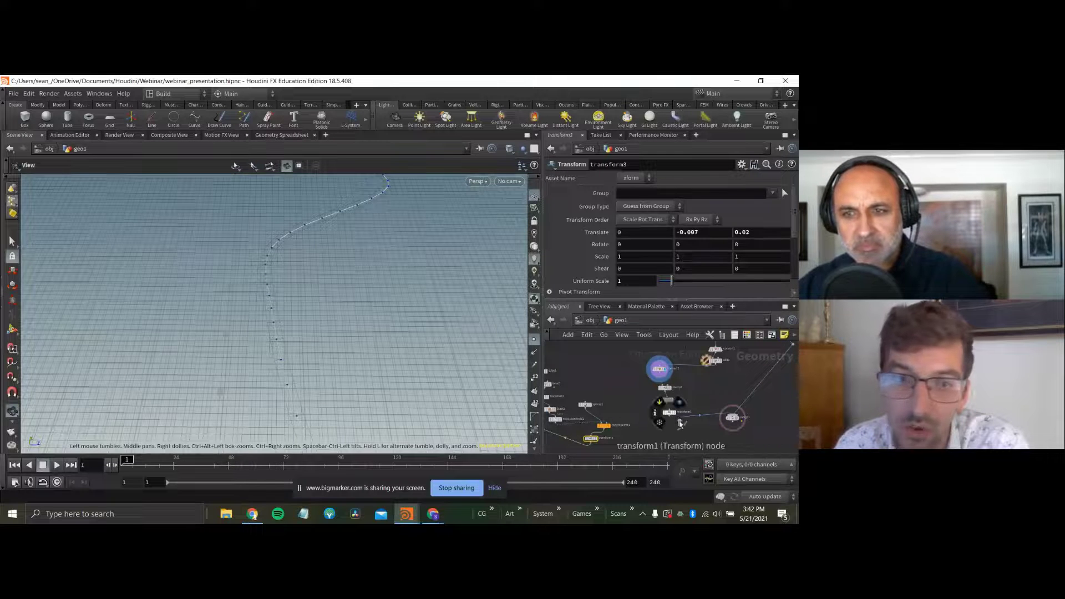
left_click(669, 417)
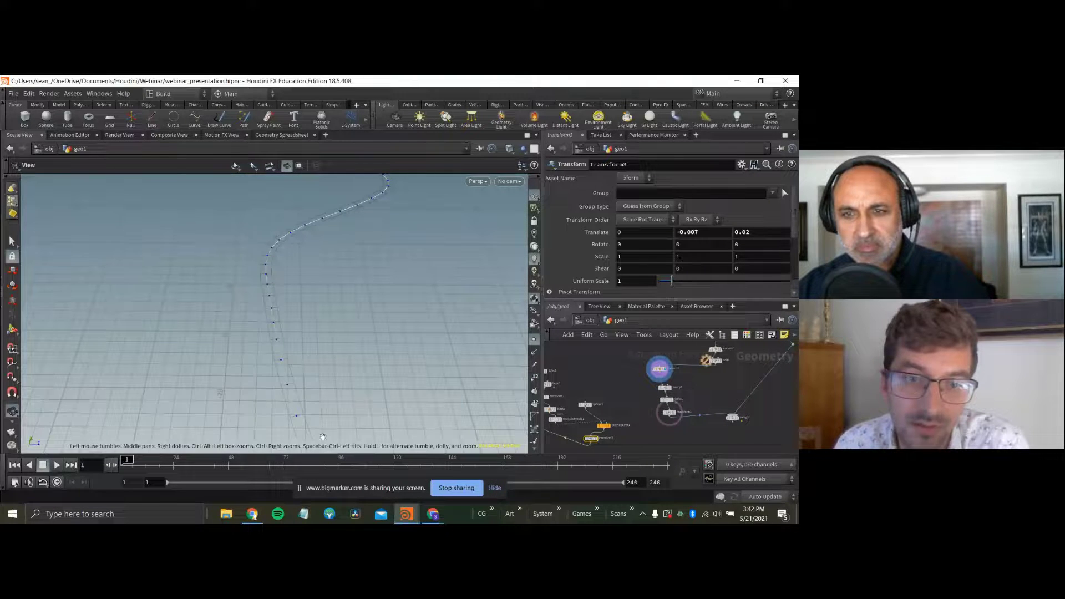
left_click_drag(323, 437, 304, 380)
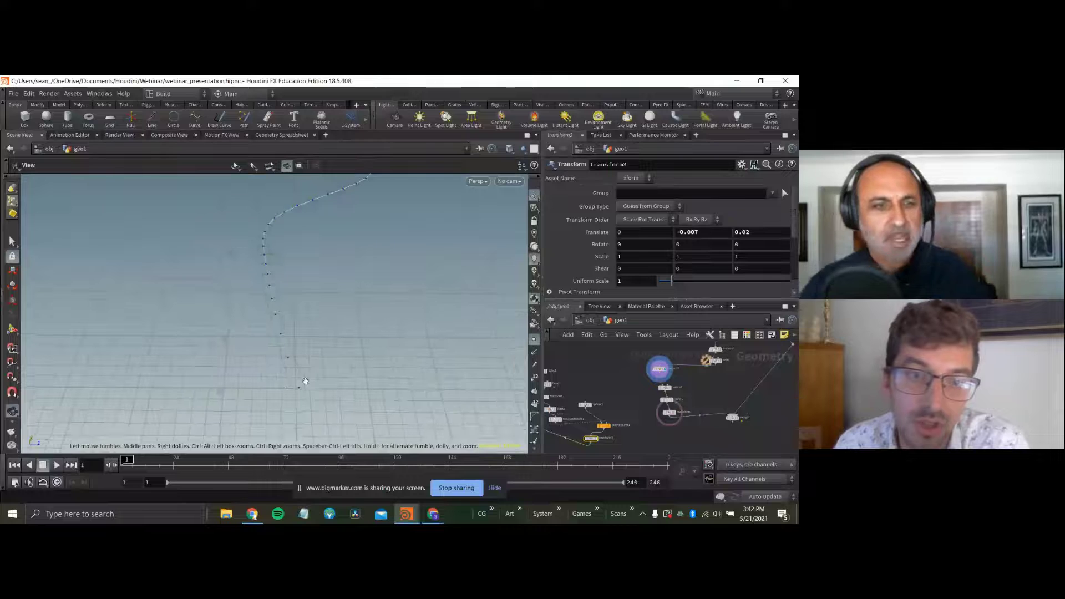
left_click(534, 197)
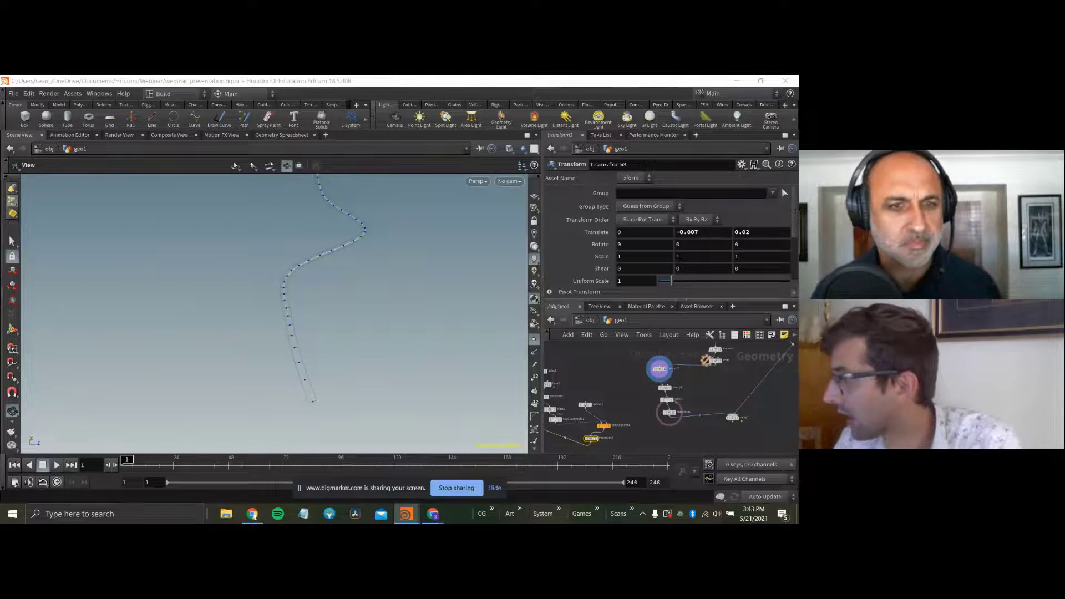
Move the lamp's Merge and its upstream nodes away from the road nodes, and turn on the display of point normals.
middle_click_drag(617, 395, 646, 373)
scroll(646, 372, "down", 3)
left_click_drag(587, 391, 563, 398, "shift")
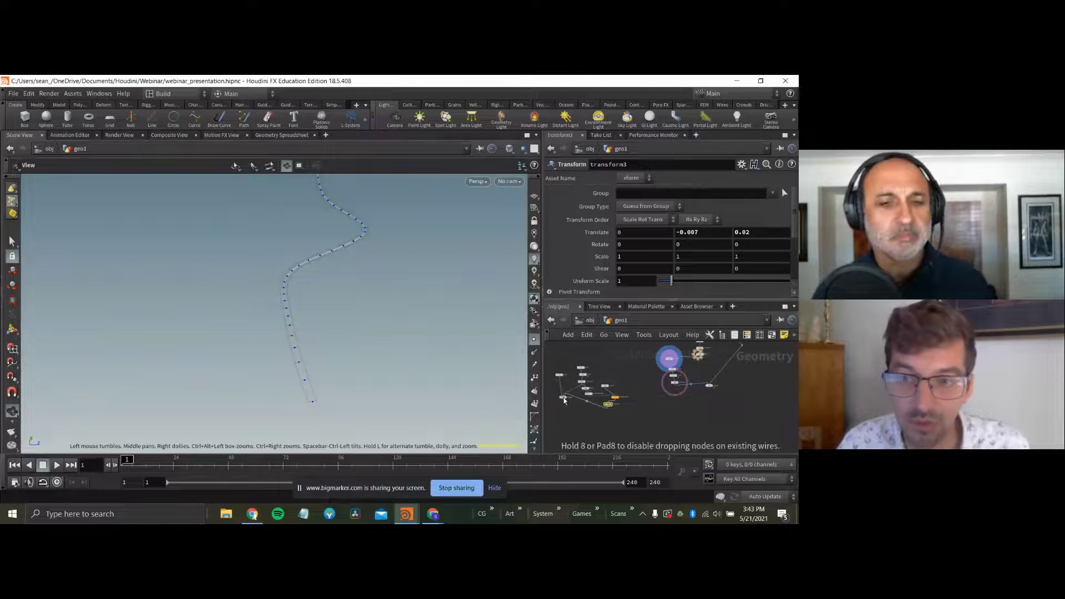
scroll(626, 372, "up", 1)
left_click_drag(520, 334, 538, 323)
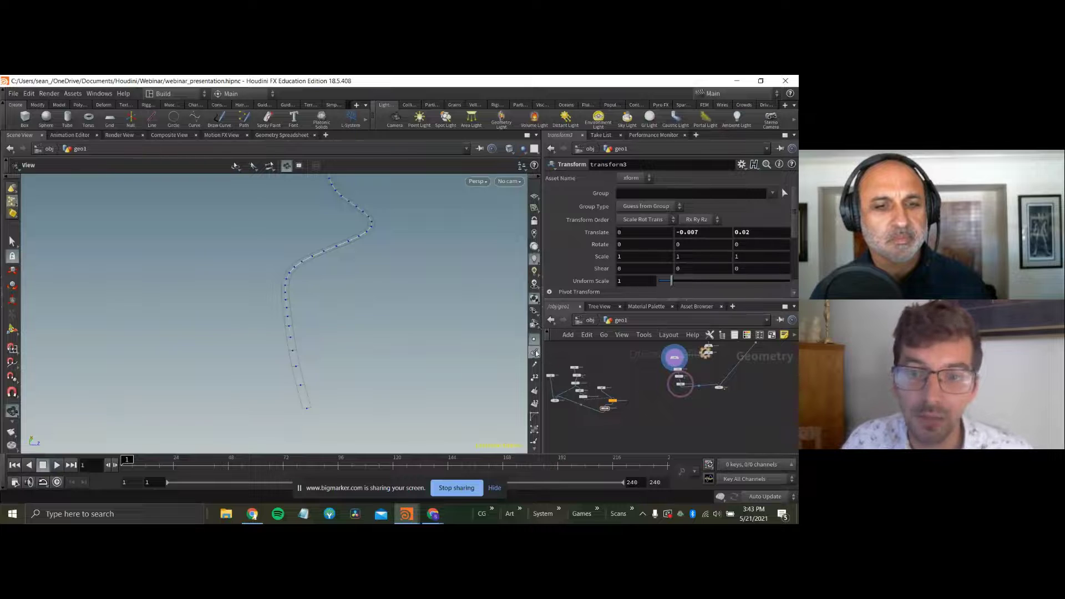
left_click_drag(258, 289, 346, 295)
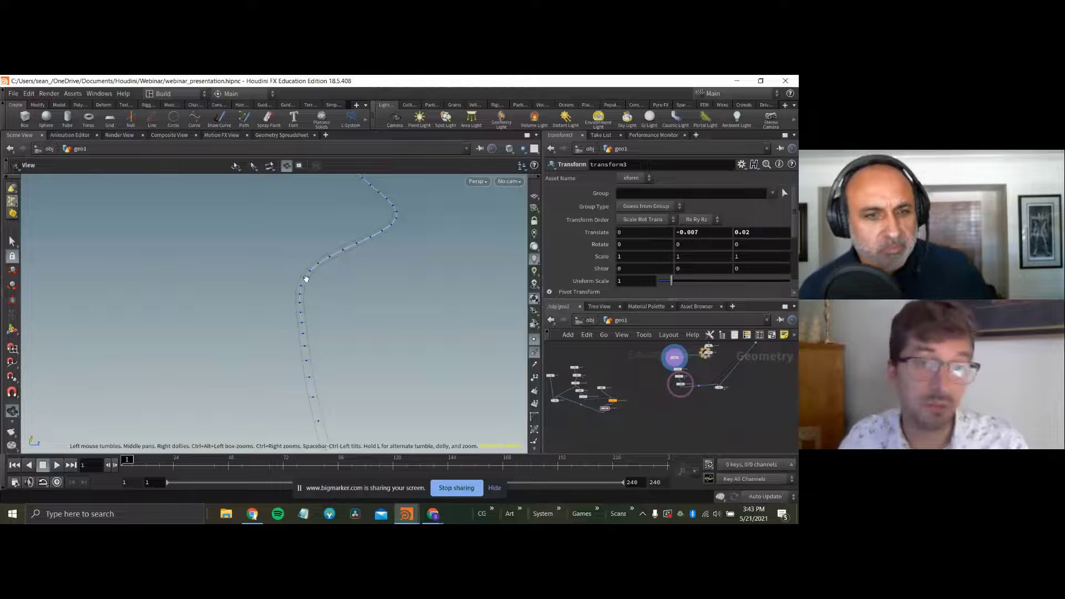
Add an Orientation Along Curve node beside the road nodes and wire the Convert node's curve into it.
scroll(672, 374, "up", 5)
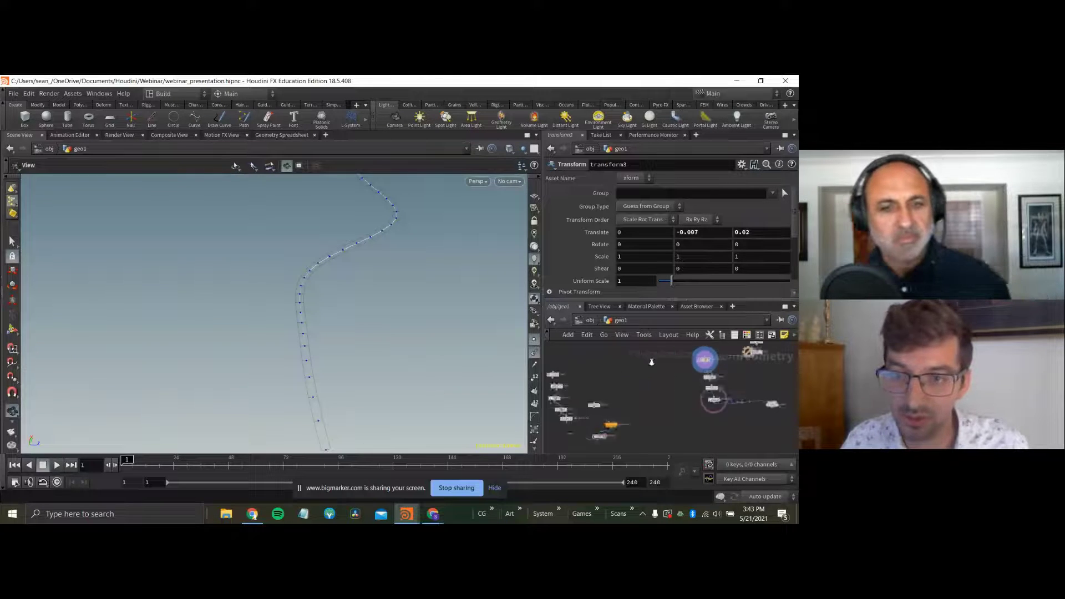
key("Tab")
type("orient")
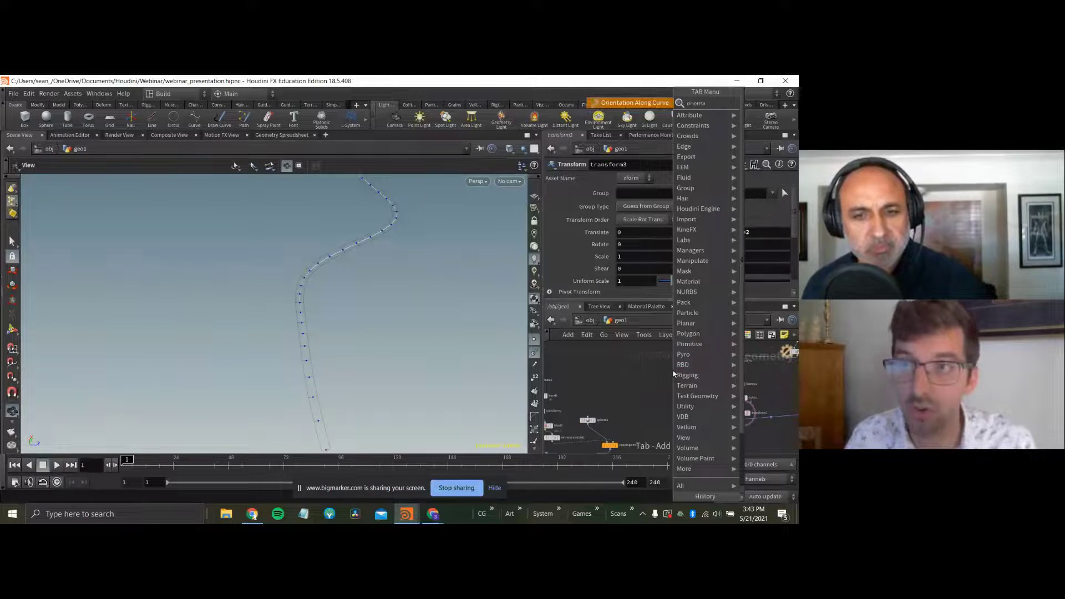
key("Return")
left_click(673, 373)
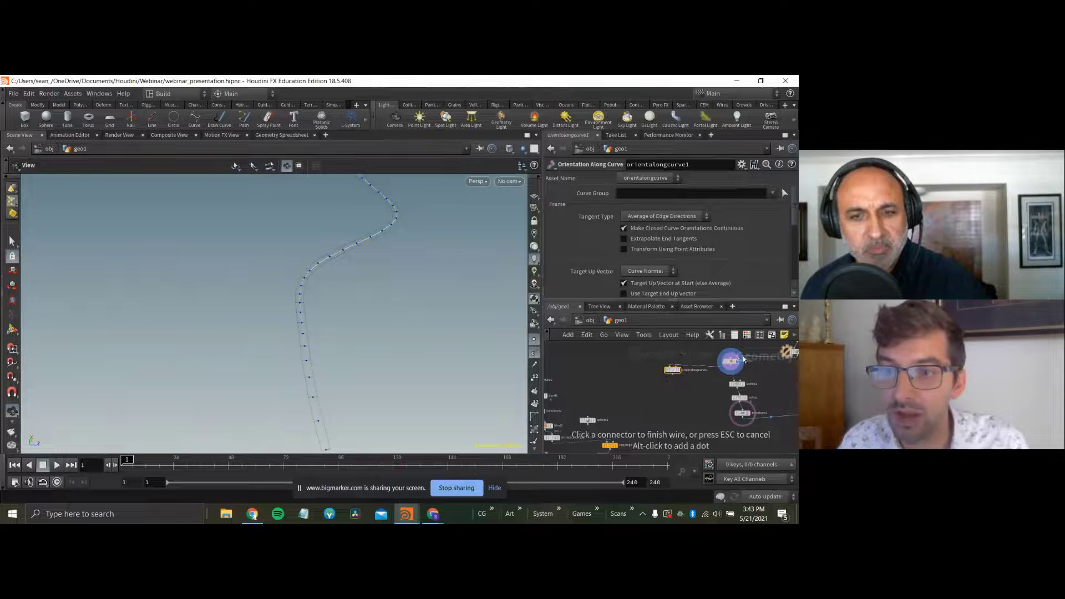
Check the Convert node's point attributes and display the Orientation Along Curve node.
middle_click(732, 364)
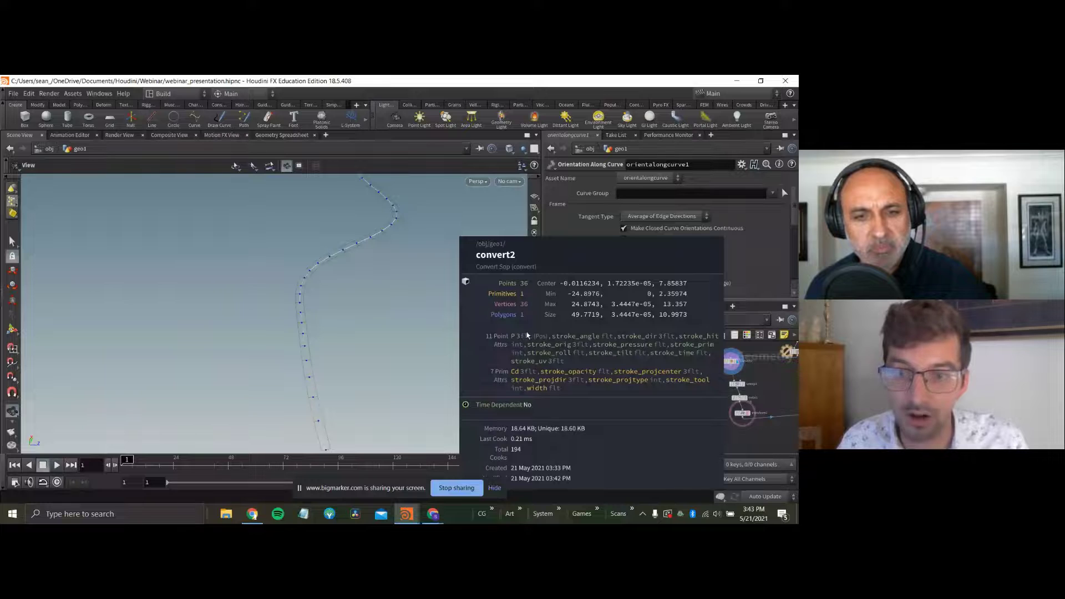
middle_click_drag(527, 335, 526, 331)
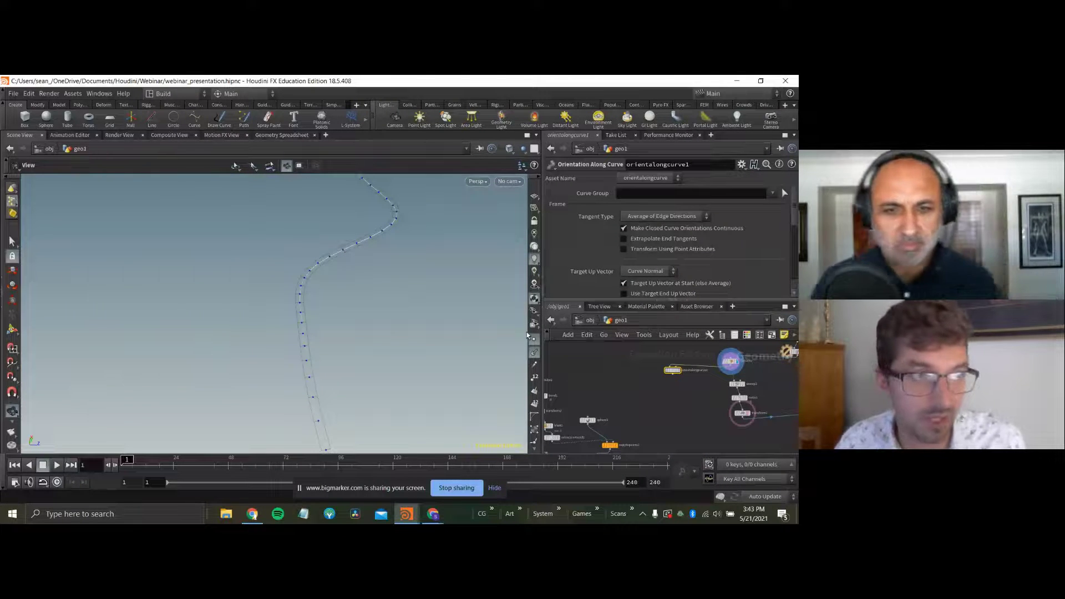
scroll(672, 367, "up", 1)
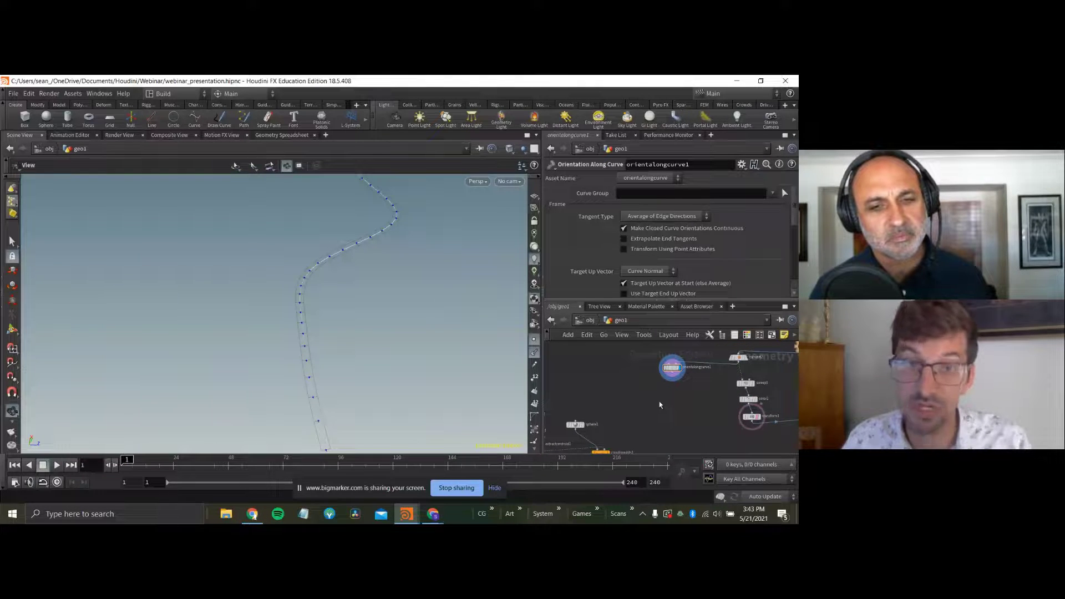
Examine the direction of the point normals along the road curve up close and from several angles.
left_click_drag(467, 319, 417, 333)
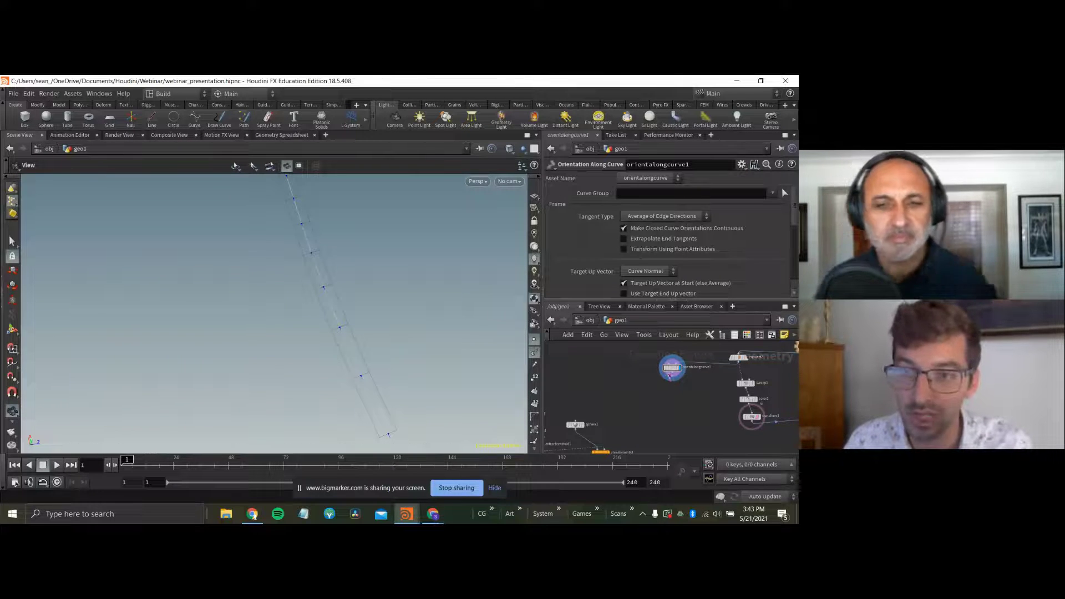
left_click_drag(289, 308, 265, 311)
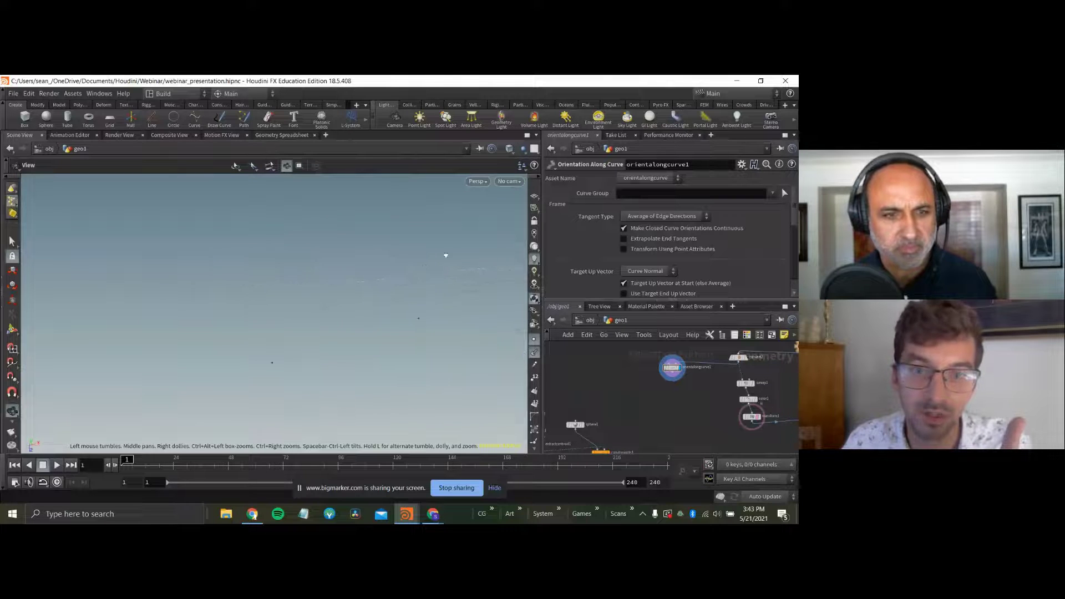
left_click_drag(282, 305, 280, 336)
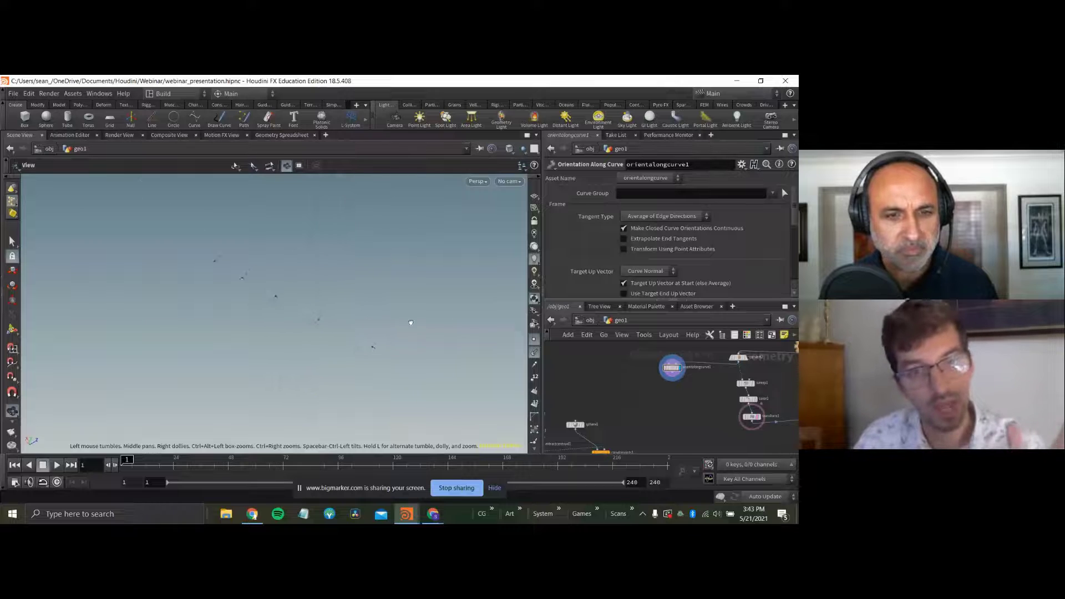
left_click_drag(453, 311, 305, 285)
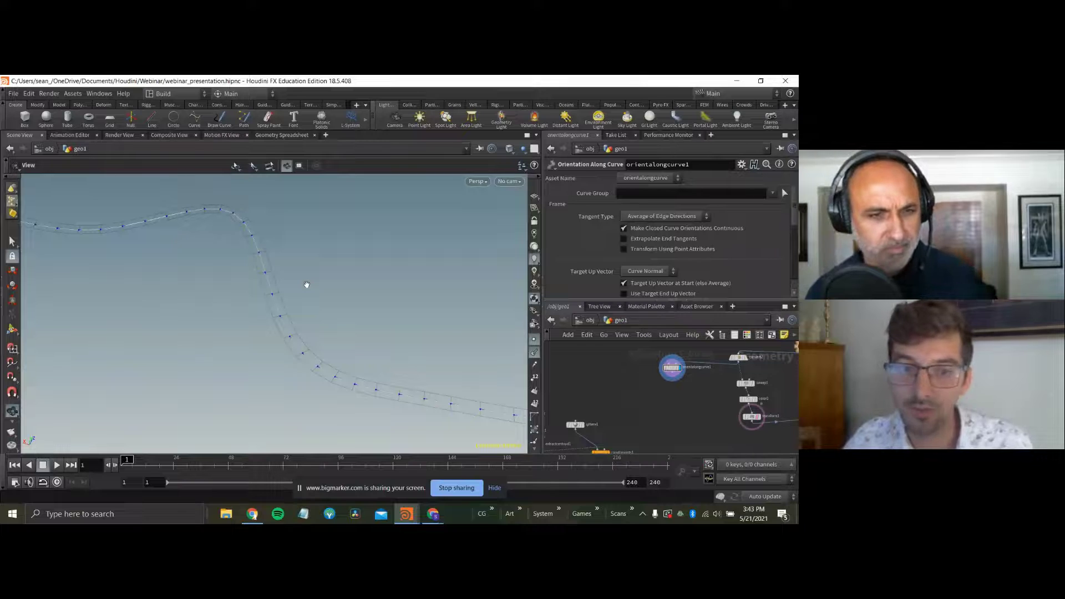
left_click_drag(305, 285, 358, 288)
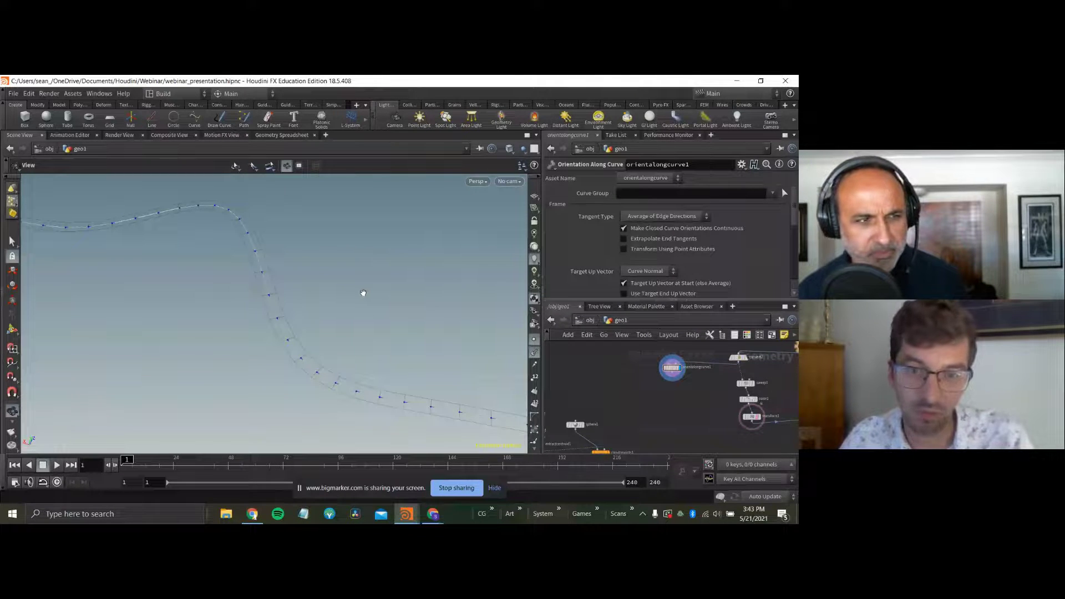
left_click_drag(372, 287, 346, 293)
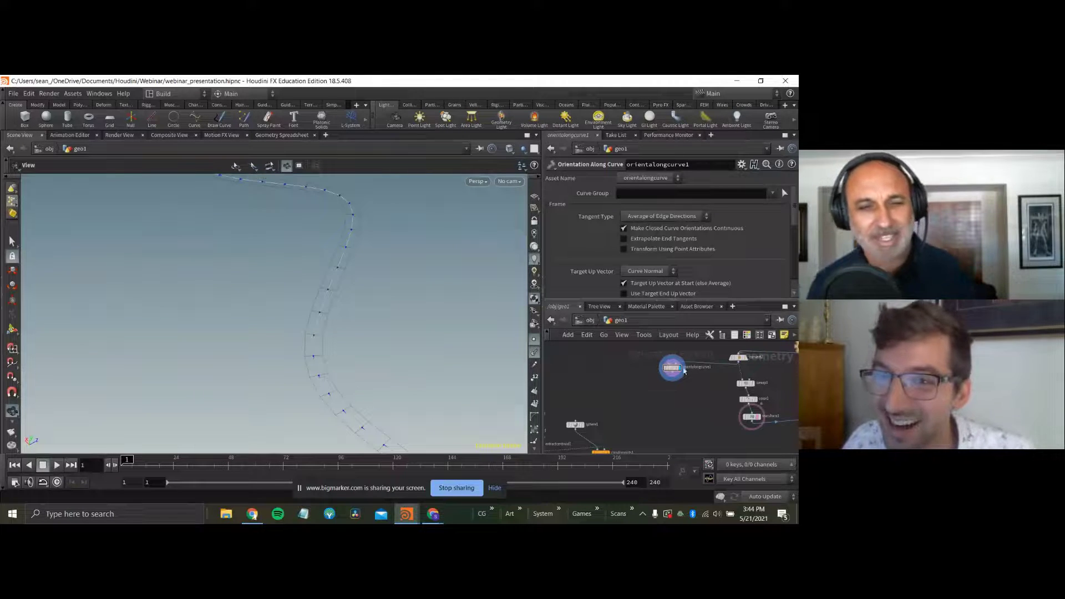
Disable the Tangent (Z Axis) and Y Axis output attributes on the Orientation Along Curve node.
scroll(650, 252, "down", 6)
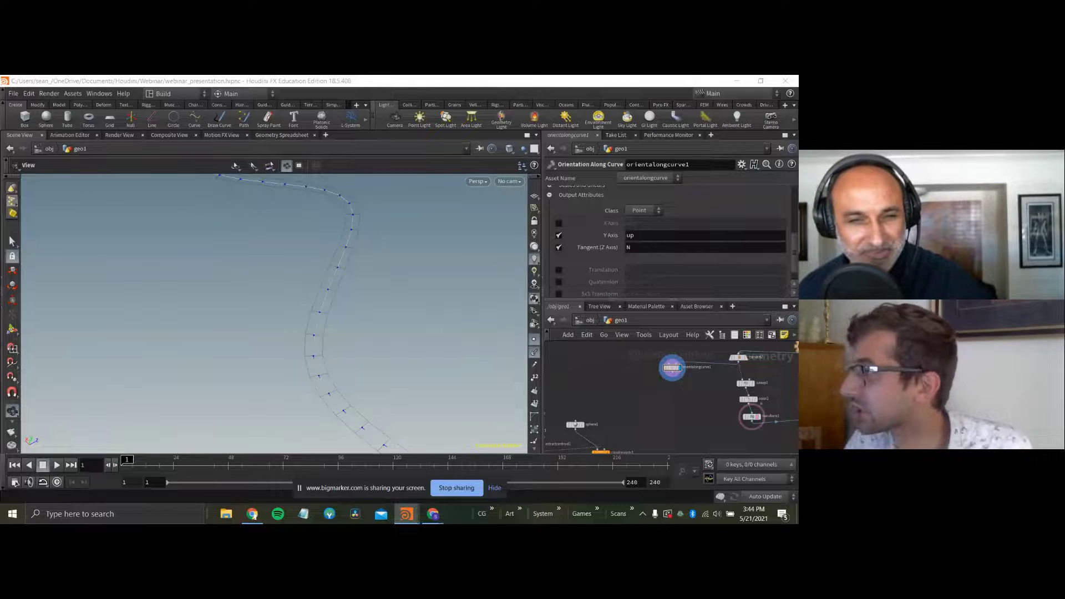
left_click(558, 247)
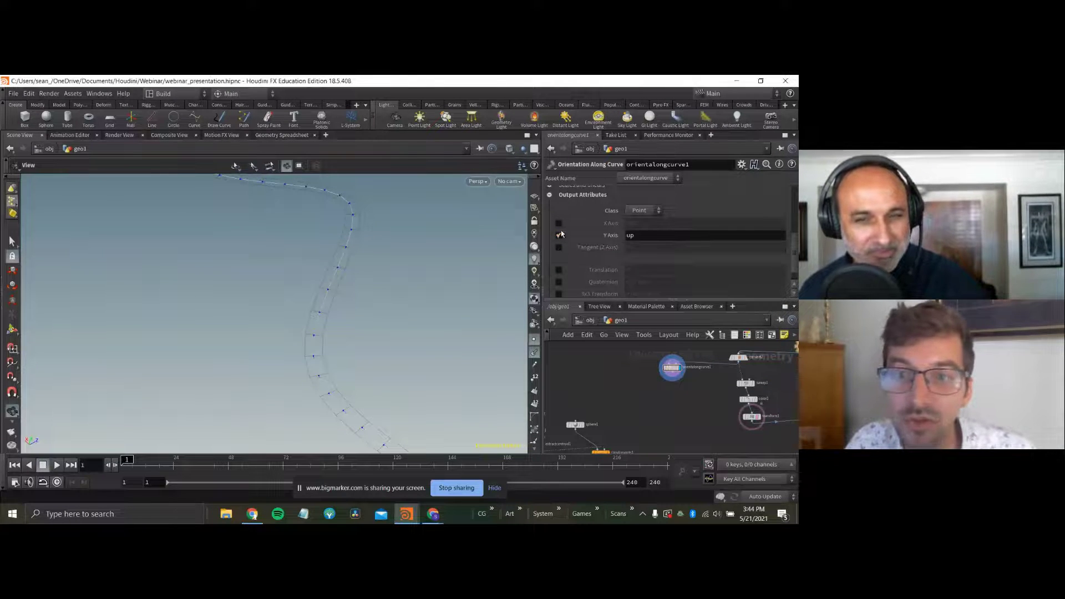
left_click(559, 235)
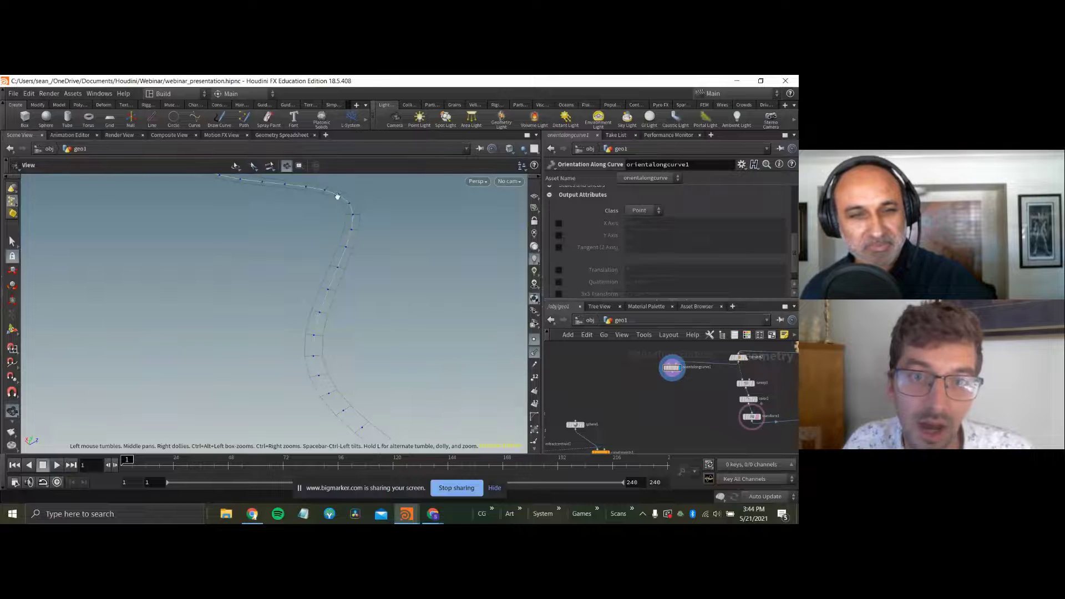
Enable the X Axis output attribute on the Orientation Along Curve node and name it N.
left_click_drag(360, 240, 399, 231)
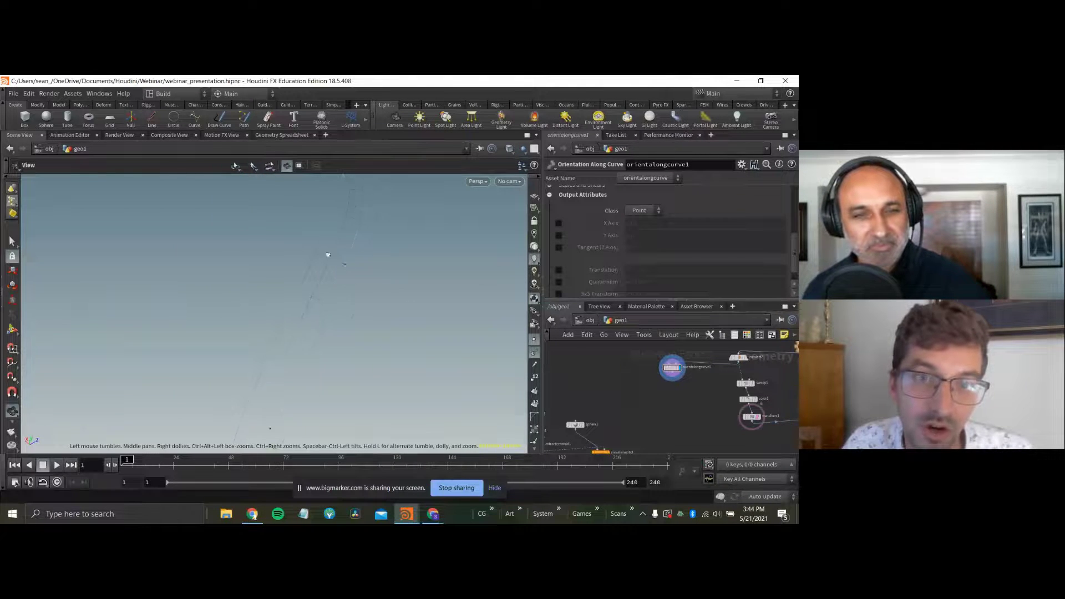
left_click_drag(403, 392, 424, 420)
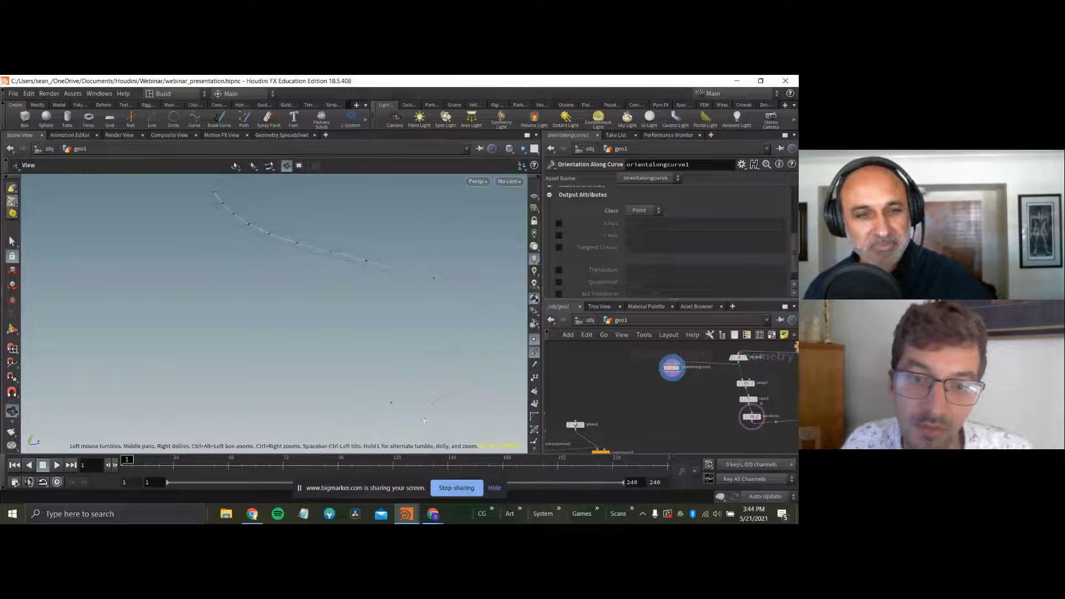
left_click(558, 223)
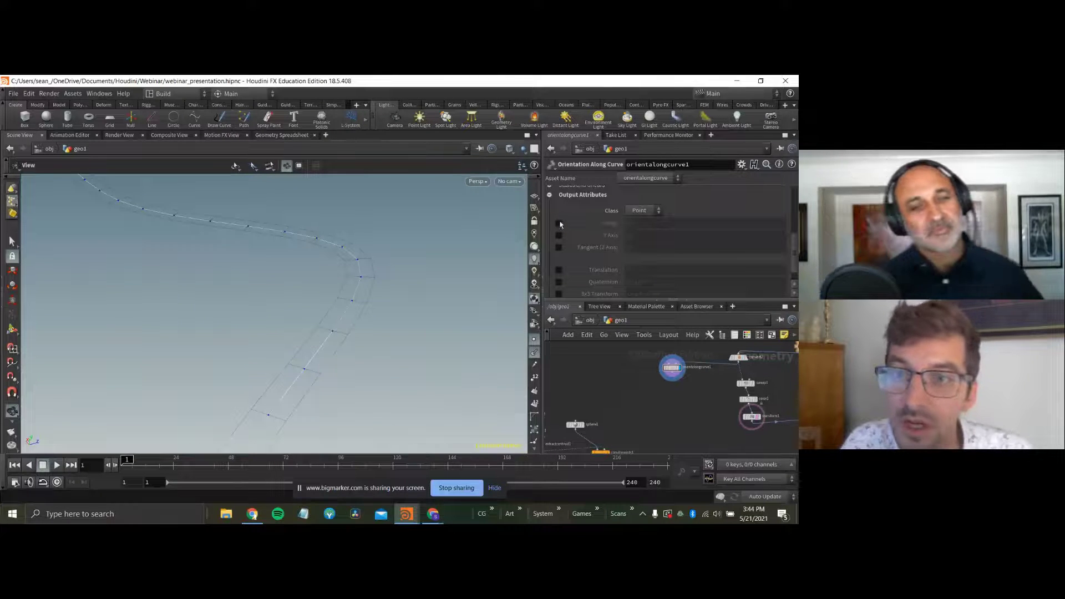
left_click(776, 223)
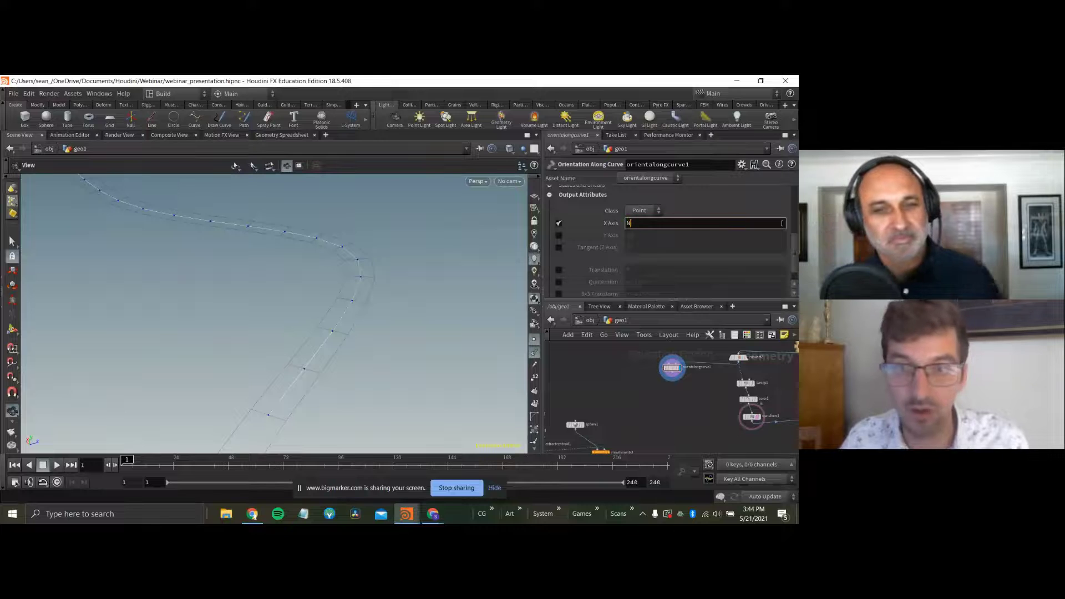
key("Return")
middle_click_drag(426, 332, 428, 329)
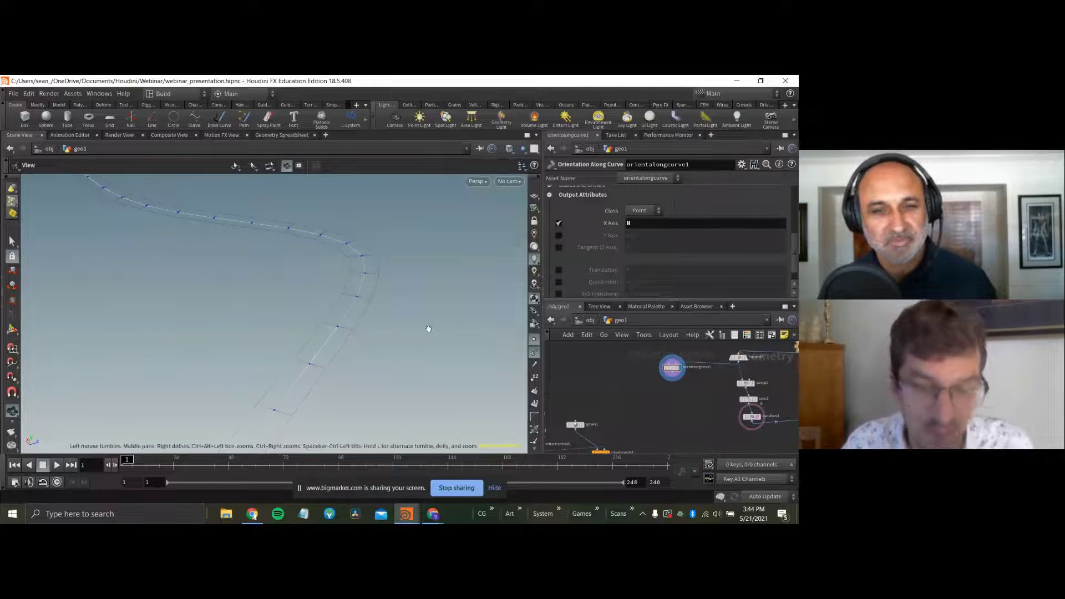
Set the viewport's Scale Normal guide size to 2 in the display options and view the normals along the curve.
key("d")
left_click_drag(343, 331, 663, 147)
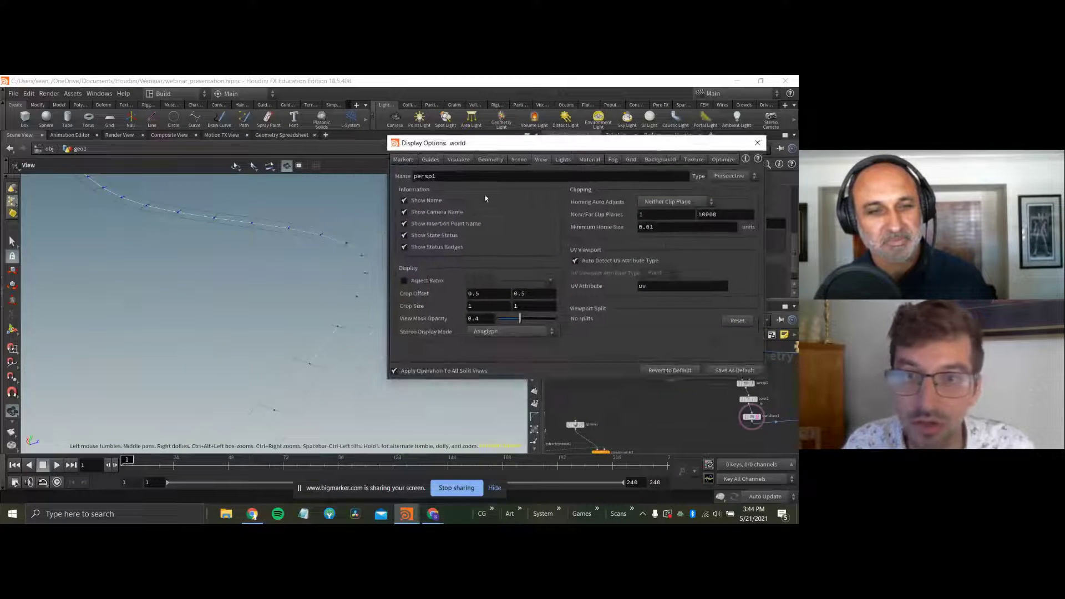
left_click(459, 160)
left_click(429, 159)
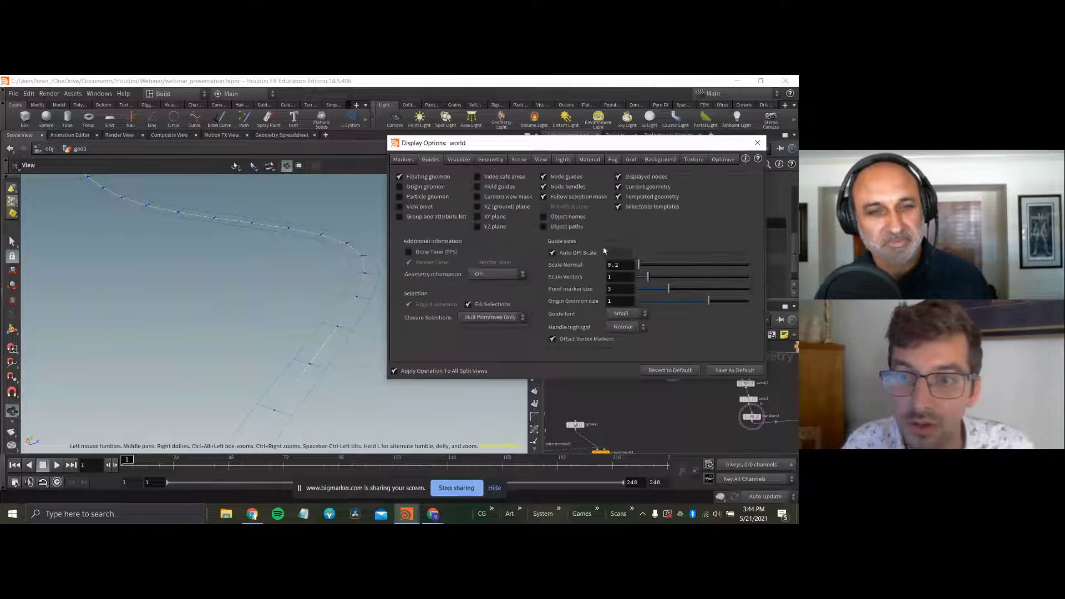
left_click(631, 264)
type("2")
key("Return")
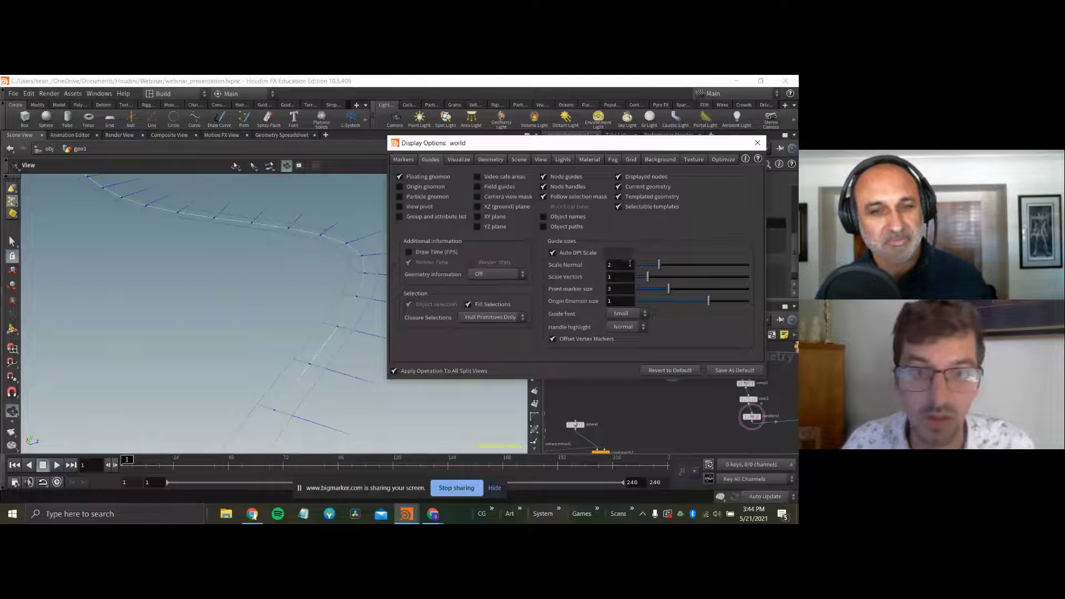
left_click(757, 143)
left_click_drag(385, 316, 332, 308)
middle_click_drag(331, 308, 227, 399)
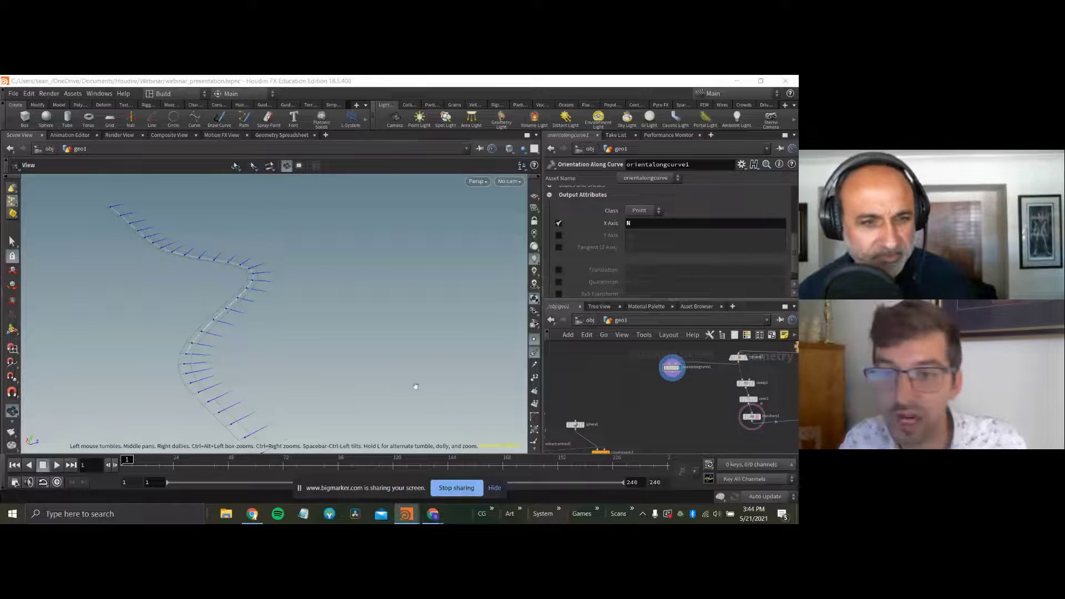
Add a Peak node below the Orientation Along Curve node and wire the oriented curve into it.
left_click(760, 410)
key("Tab")
mouse_move(703, 379)
type("p")
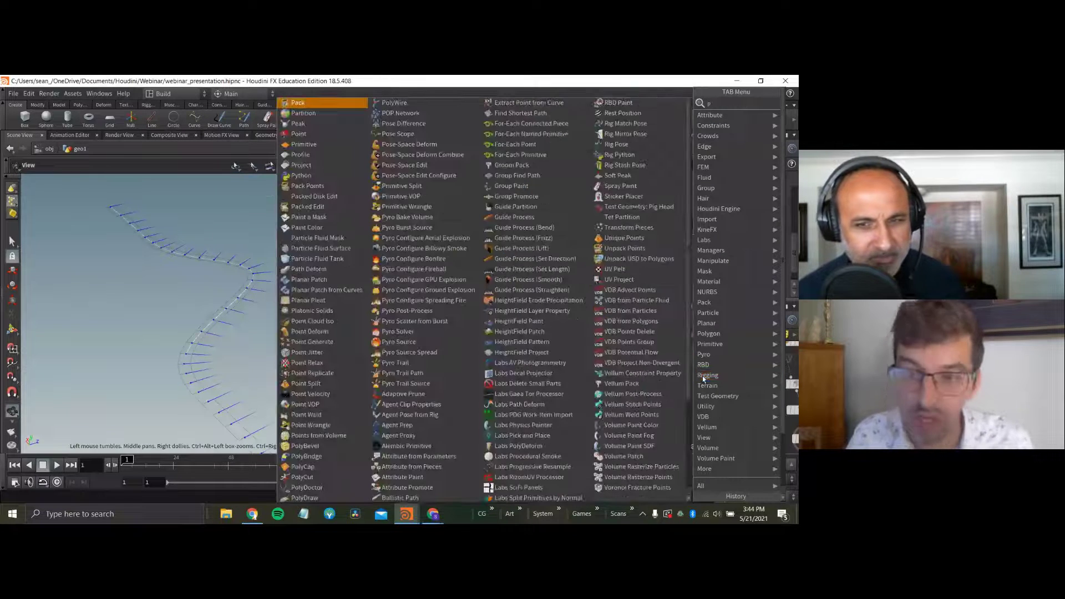
type("eak")
key("Return")
left_click(686, 384)
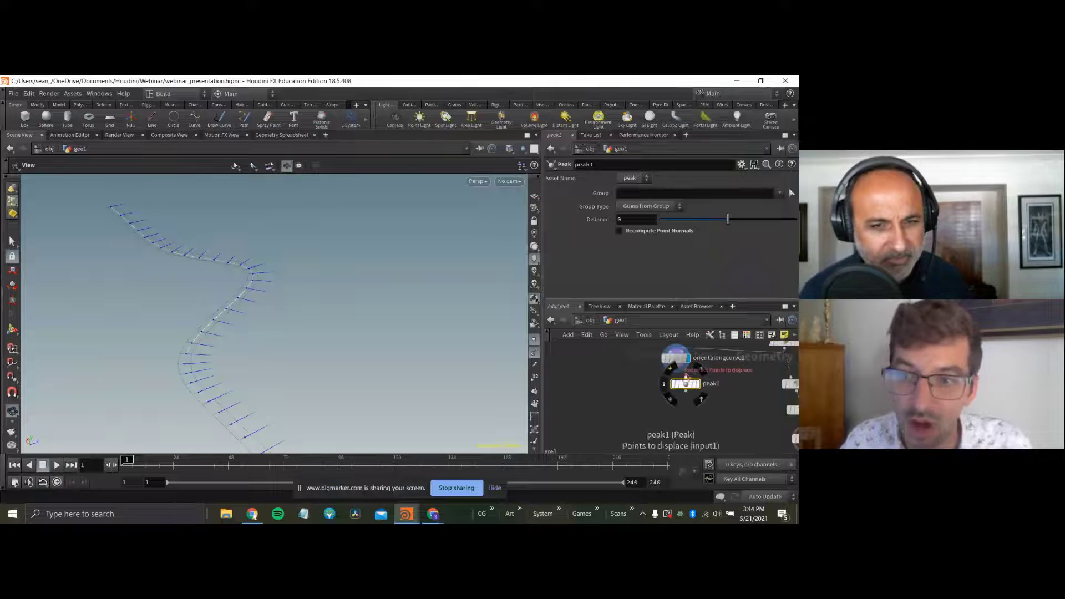
left_click(685, 377)
left_click(676, 366)
left_click_drag(686, 384, 676, 391)
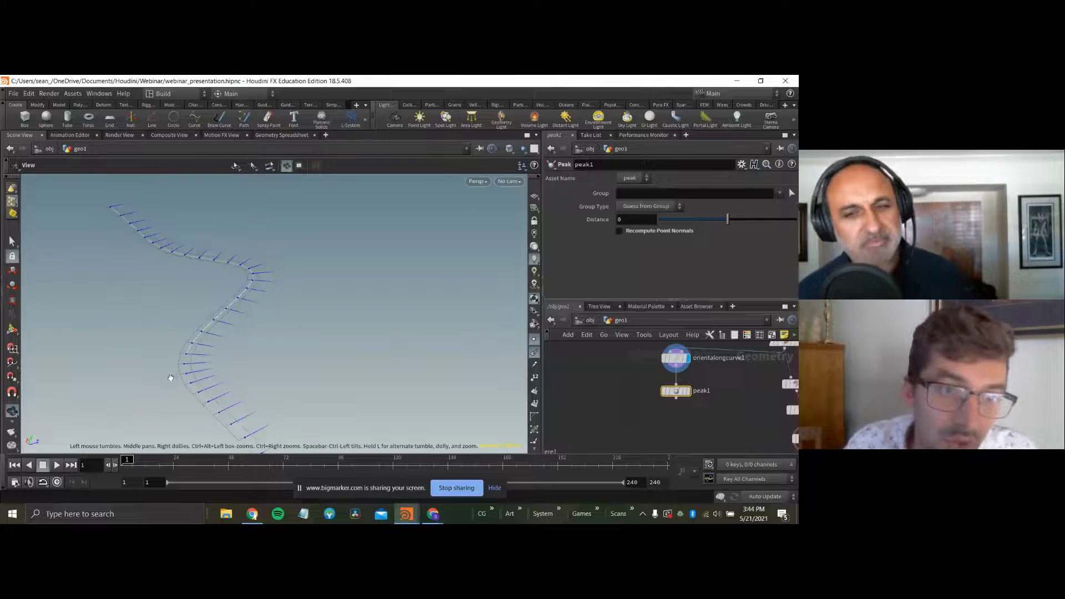
middle_click_drag(742, 447, 704, 421)
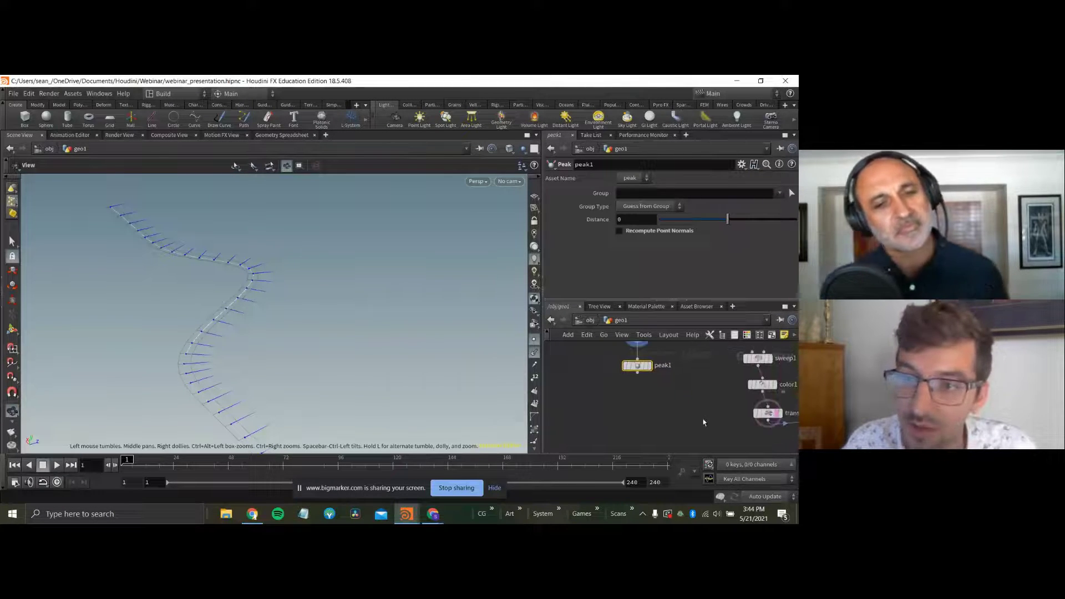
left_click_drag(71, 287, 221, 319)
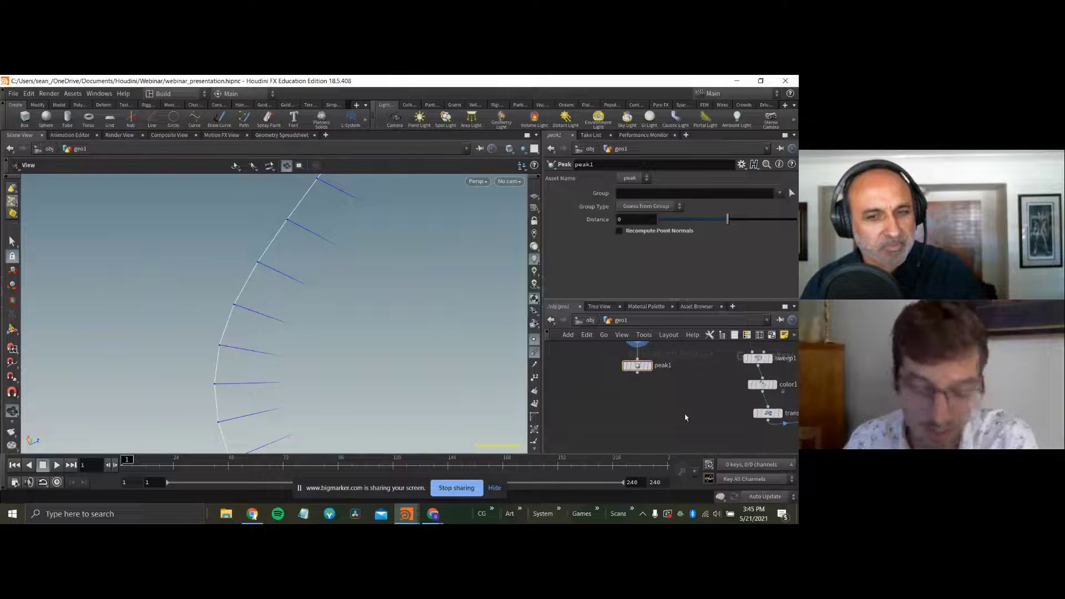
key("Tab")
type("nul")
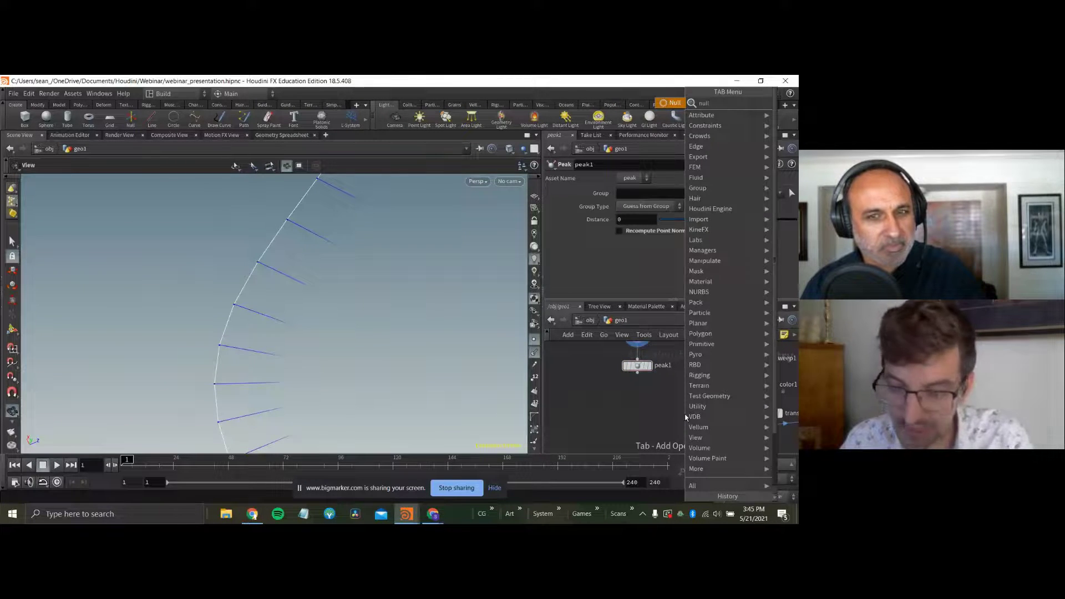
key("Return")
left_click(688, 416)
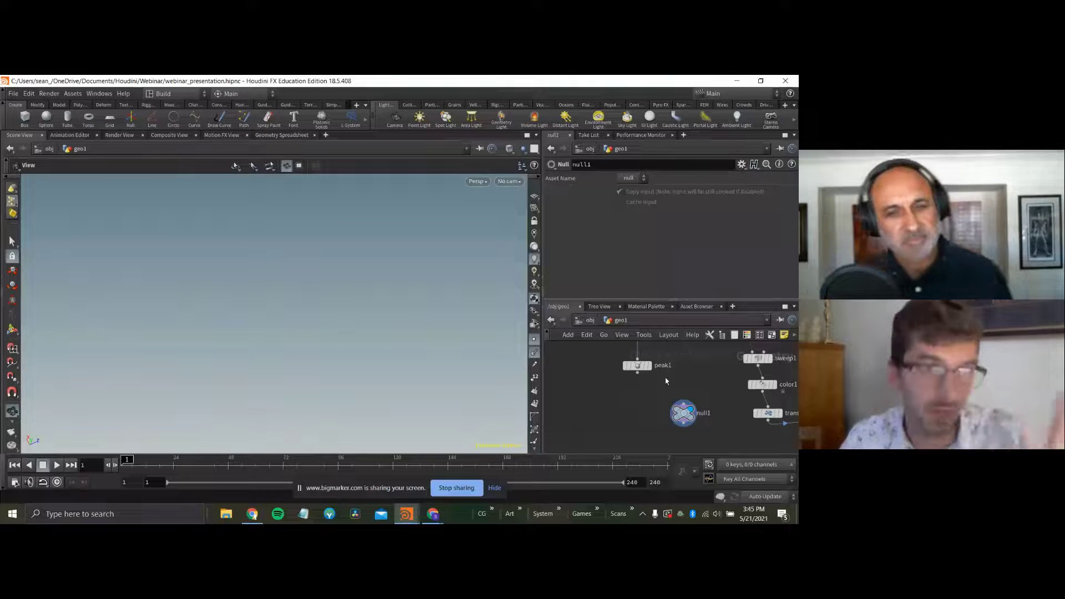
middle_click_drag(755, 431, 741, 423)
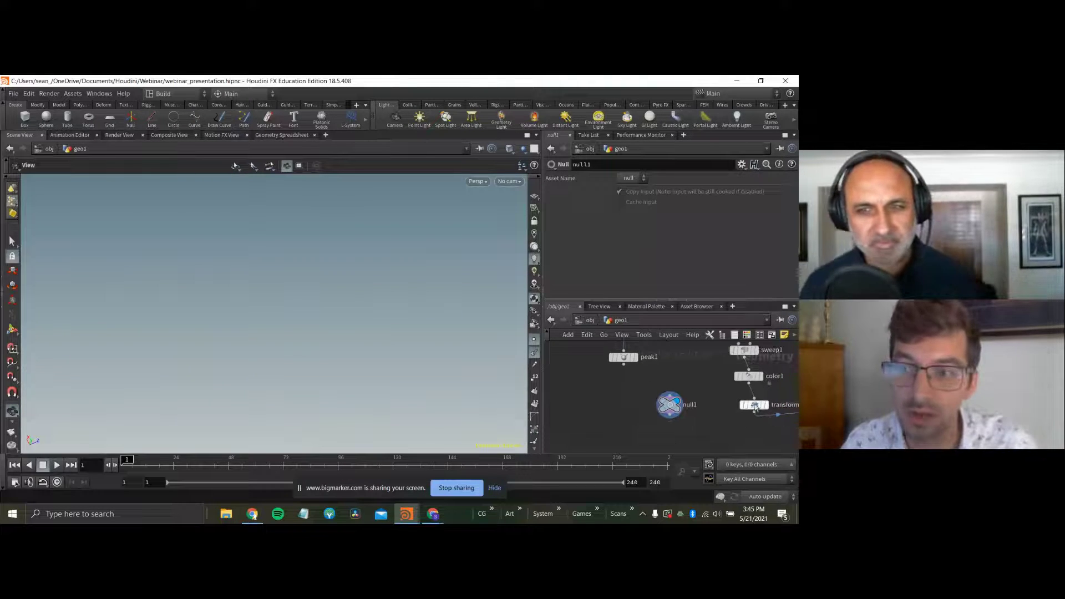
left_click_drag(755, 404, 761, 404)
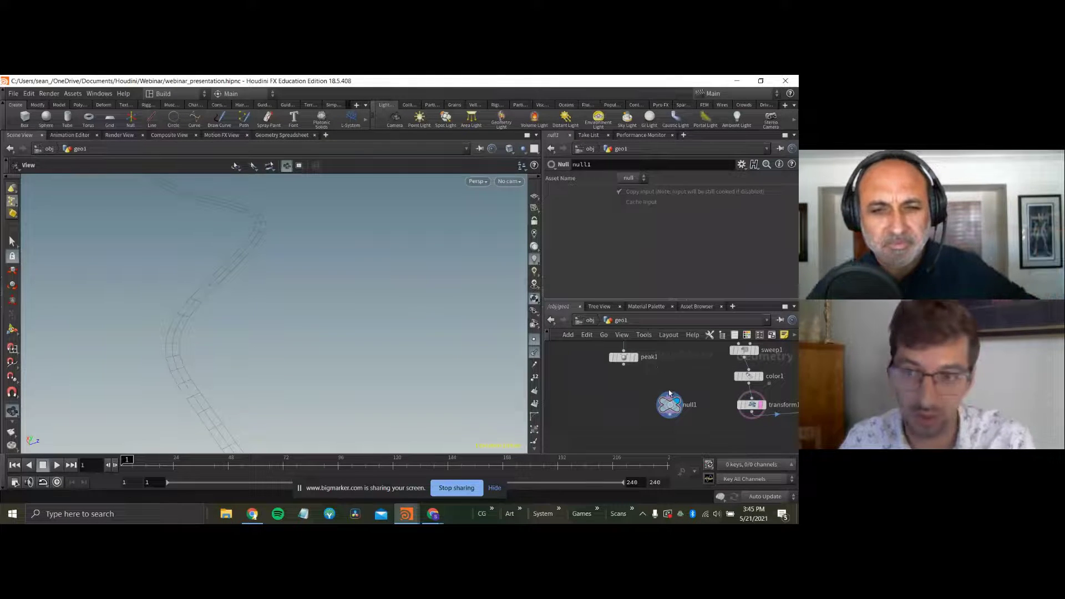
key("Delete")
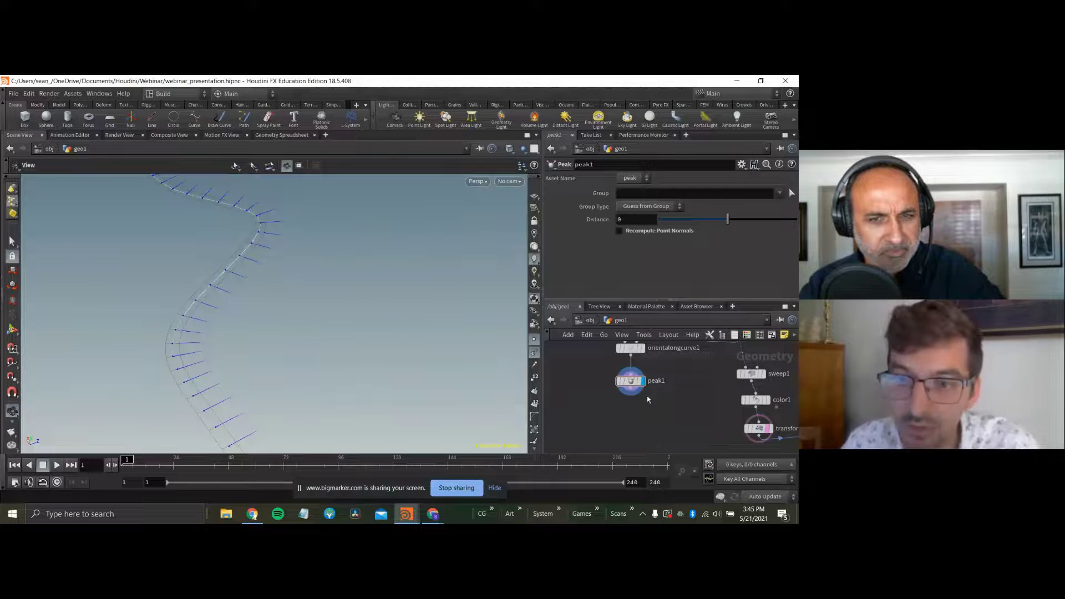
Link the Peak node's Distance to the Sweep node's Width with a relative reference.
mouse_move(728, 220)
left_mouse_down()
mouse_move(719, 224)
mouse_move(742, 228)
mouse_move(731, 229)
left_mouse_up()
middle_click_drag(715, 428, 688, 432)
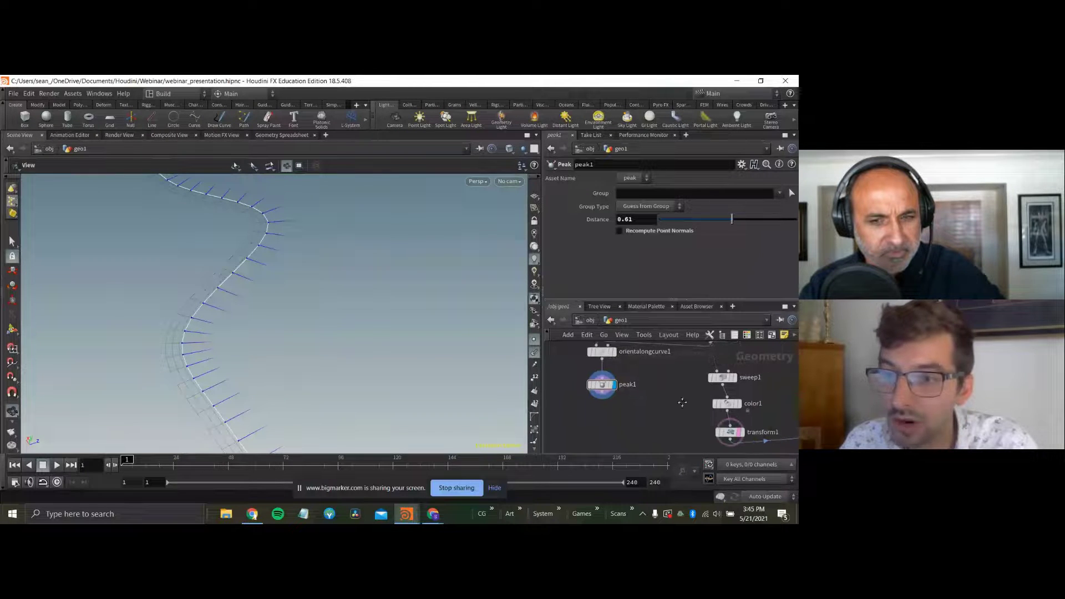
left_click(721, 378)
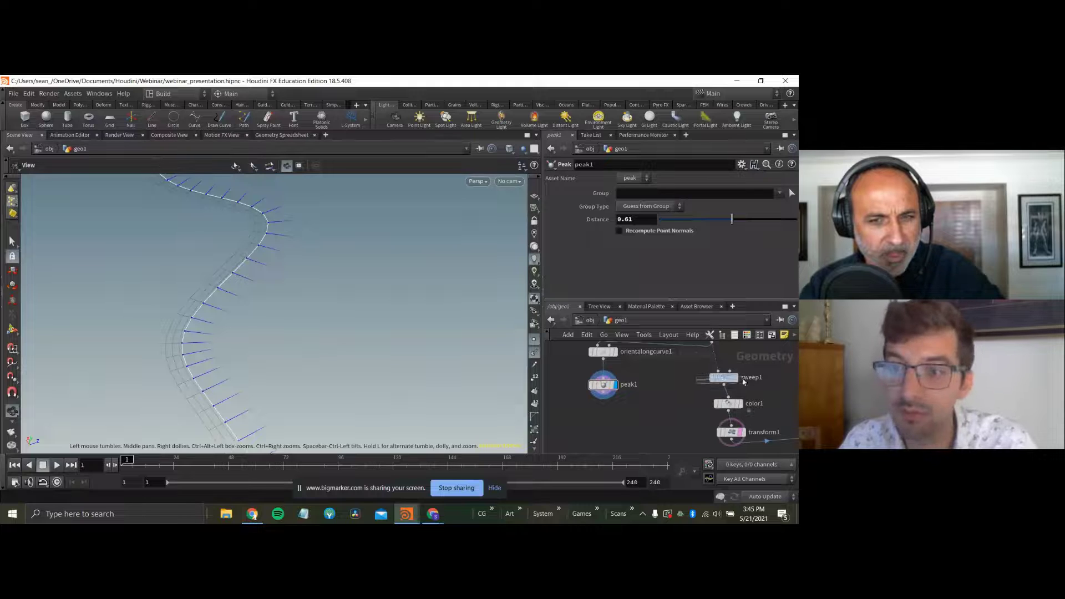
scroll(613, 243, "down", 1)
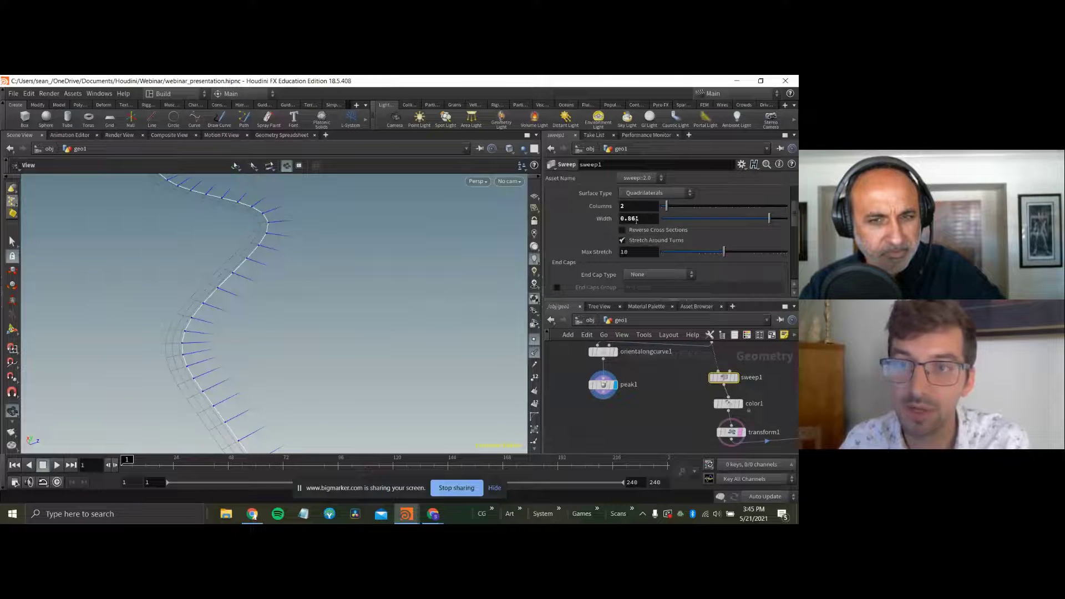
right_click(636, 220)
left_click(680, 289)
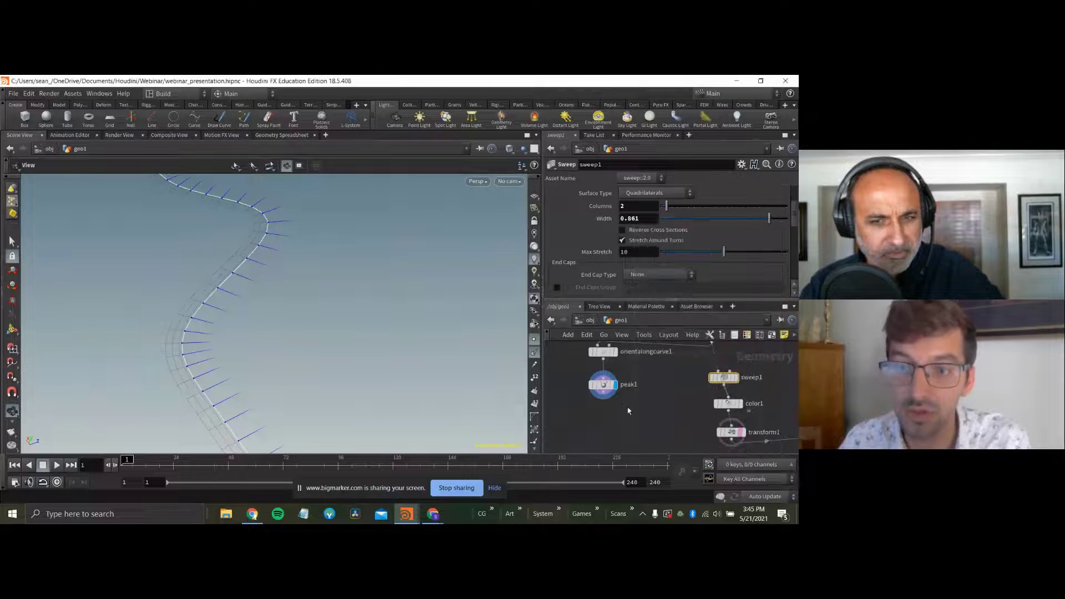
left_click(603, 385)
right_click(635, 220)
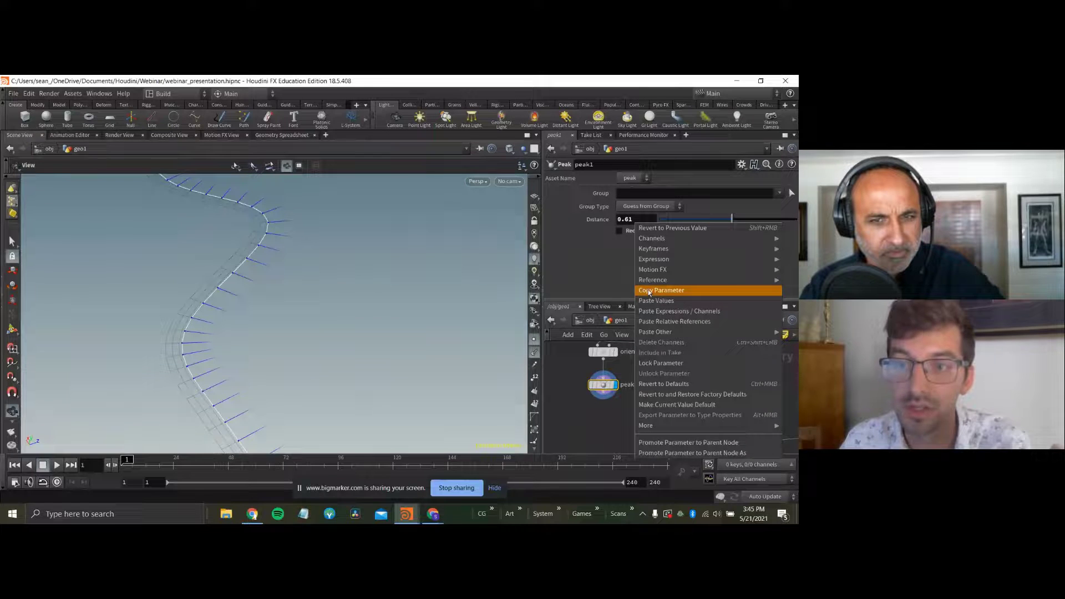
left_click(663, 322)
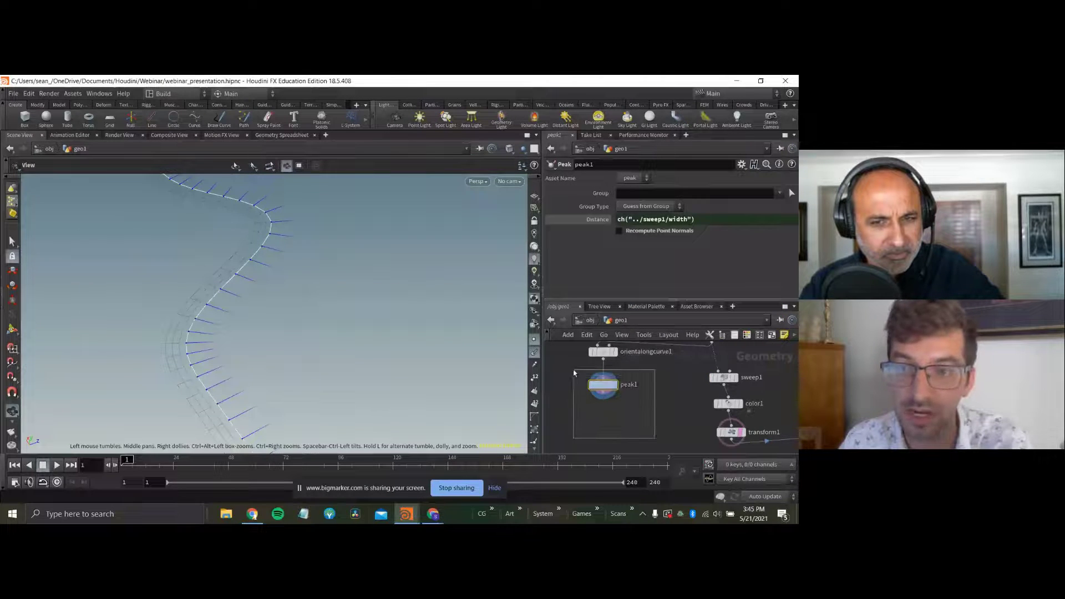
Divide the Peak node's Distance expression by two so it reads ch("../sweep1/width")/2.
left_click_drag(364, 328, 272, 310)
type("/2")
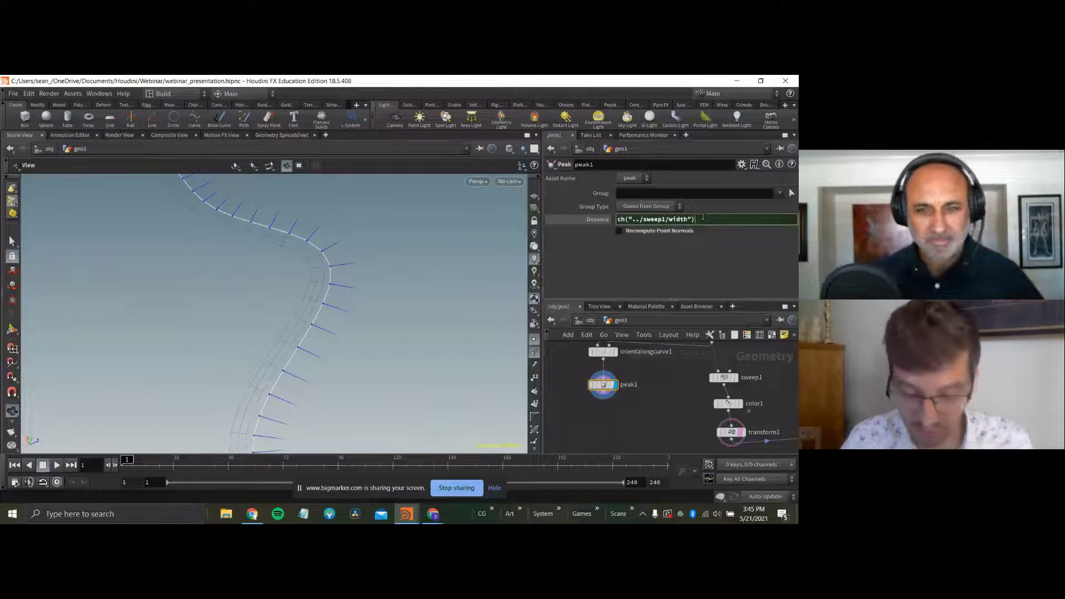
key("Return")
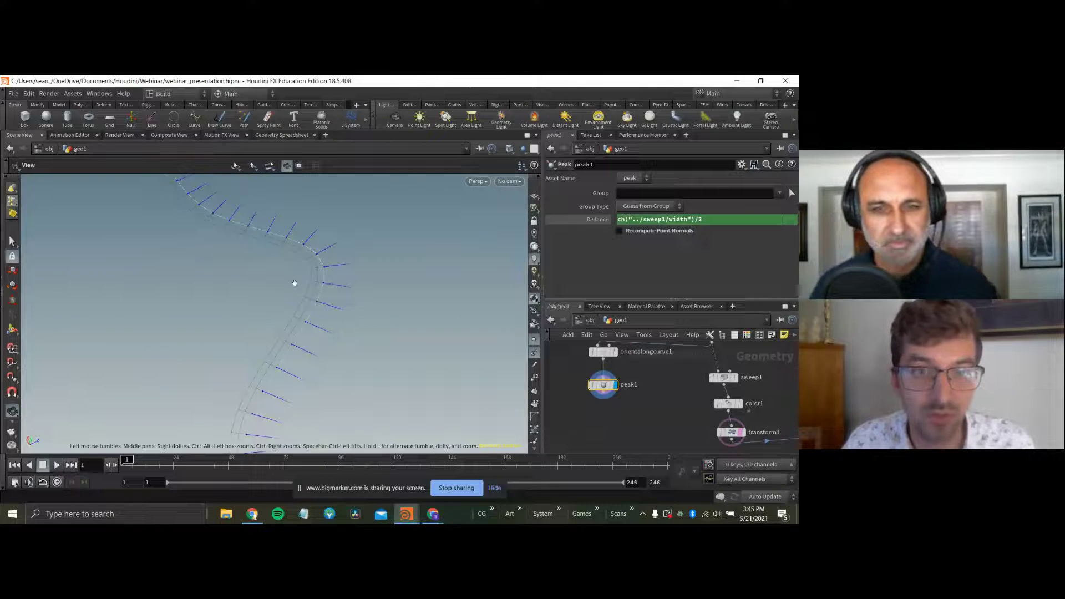
right_click_drag(295, 283, 330, 287)
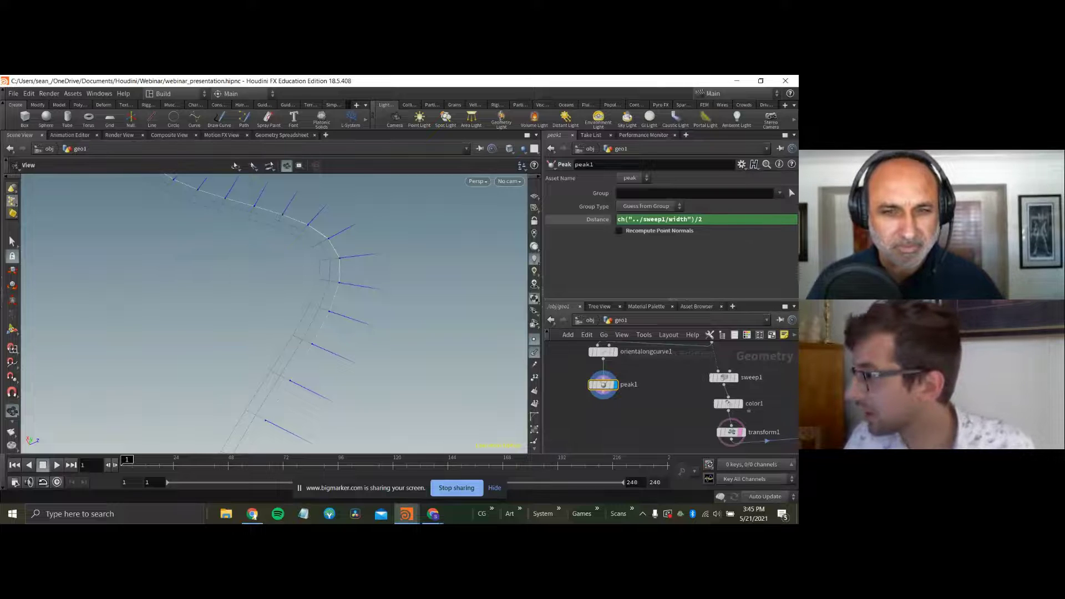
Add a second Peak node after the first, display it and set its Distance to 0.67.
scroll(624, 405, "up", 1)
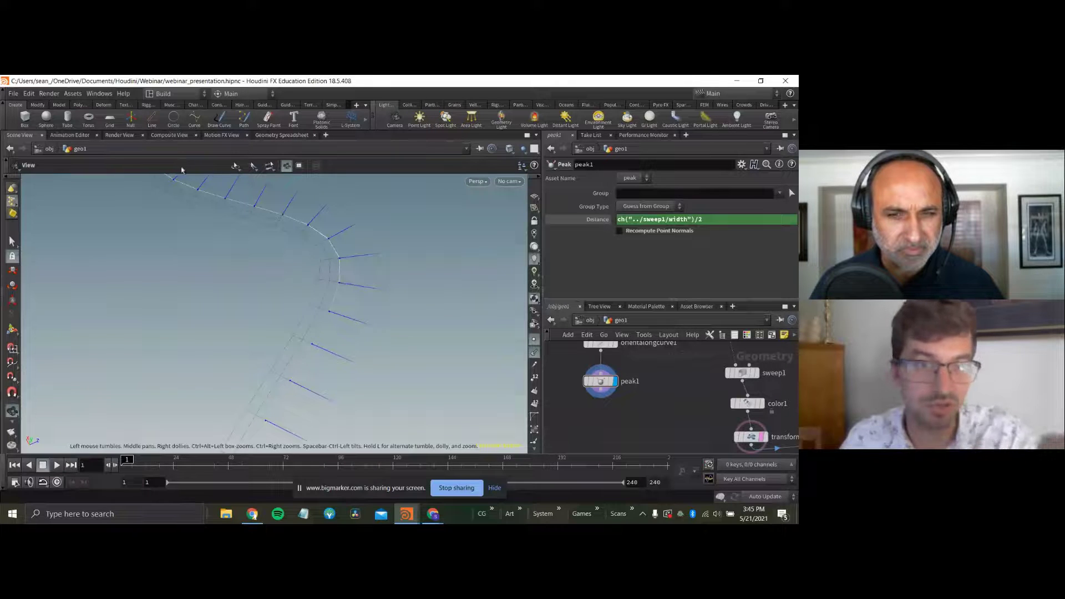
scroll(612, 405, "up", 1)
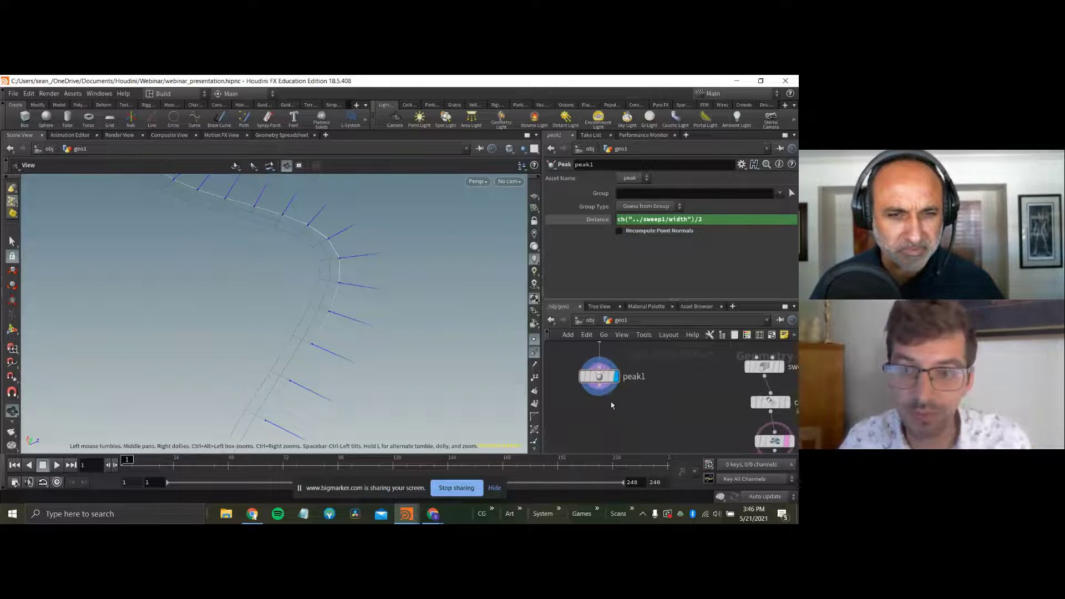
left_click(599, 386)
key("Tab")
type("pe")
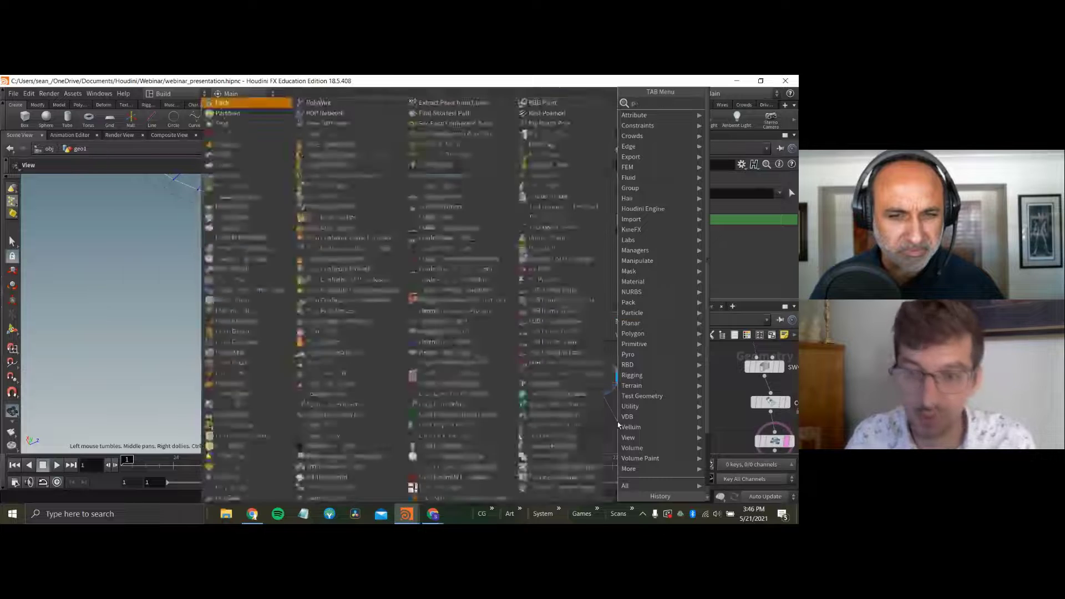
key("Return")
key("Return")
left_click(633, 423)
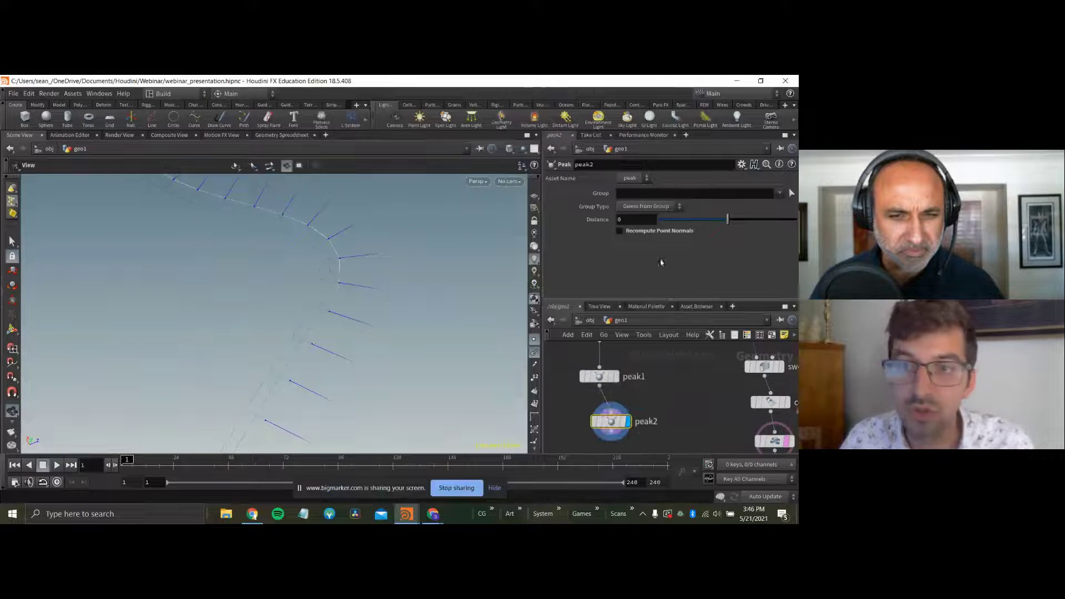
left_click_drag(728, 219, 732, 219)
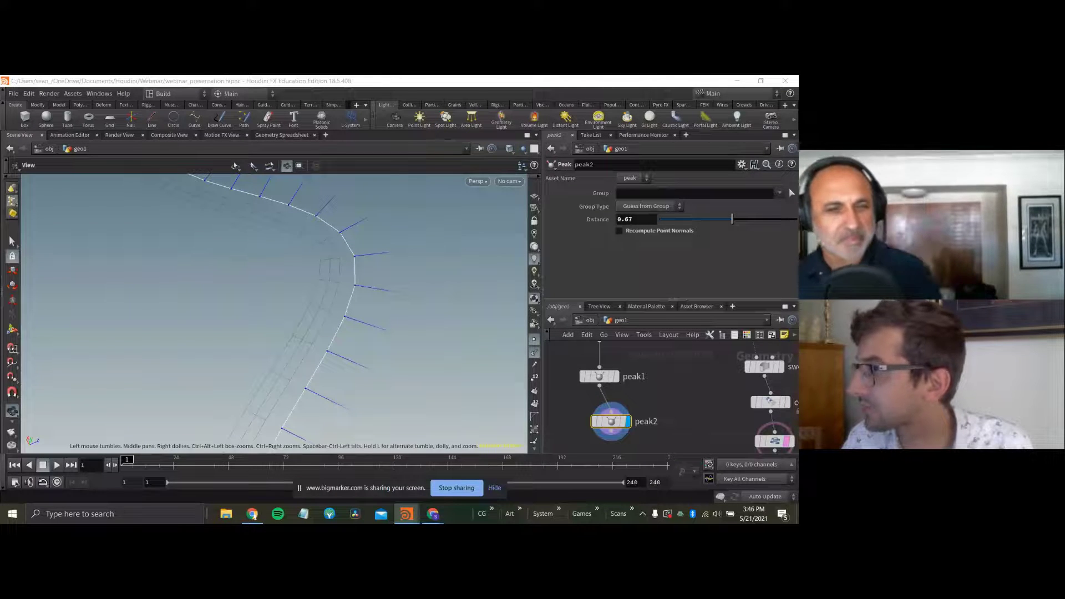
scroll(703, 423, "down", 5)
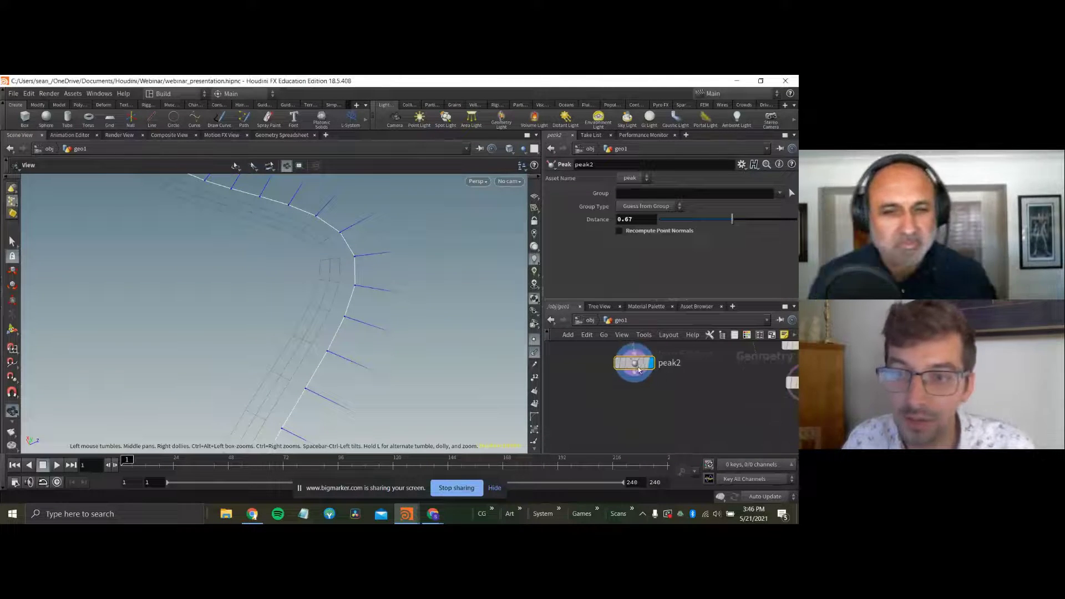
left_click_drag(268, 297, 408, 254)
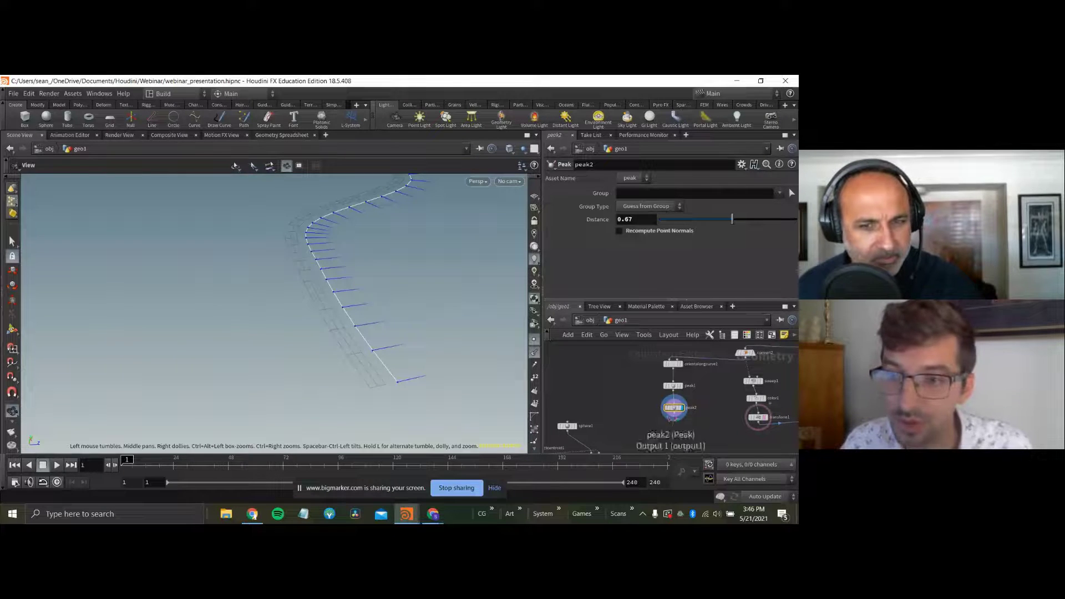
Add a Normal node after the second Peak node, wire it to the offset curve and display it.
key("Tab")
type("normal")
key("Return")
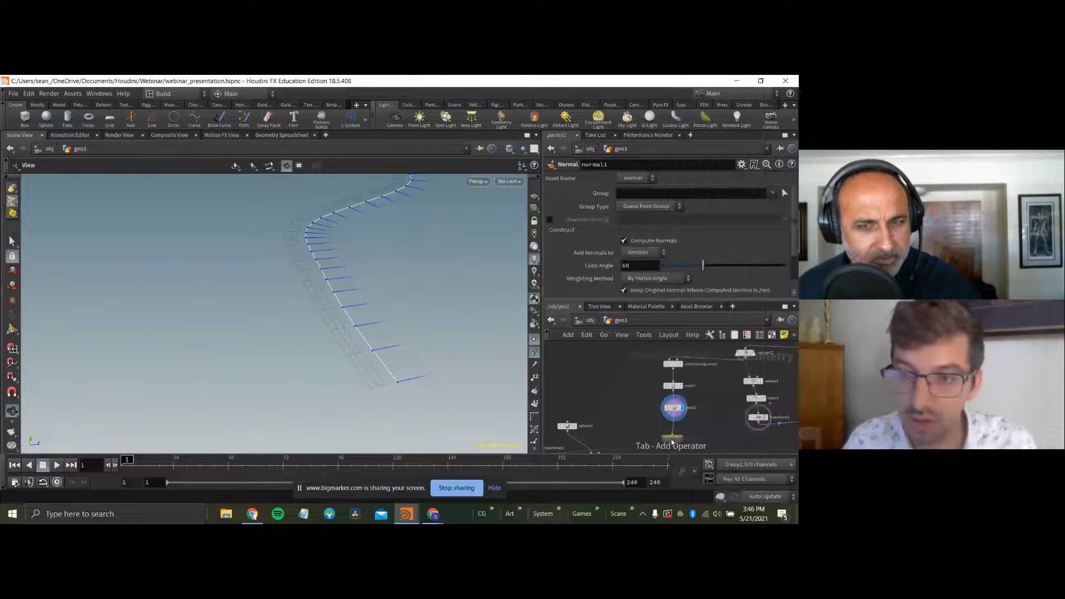
left_click(675, 433)
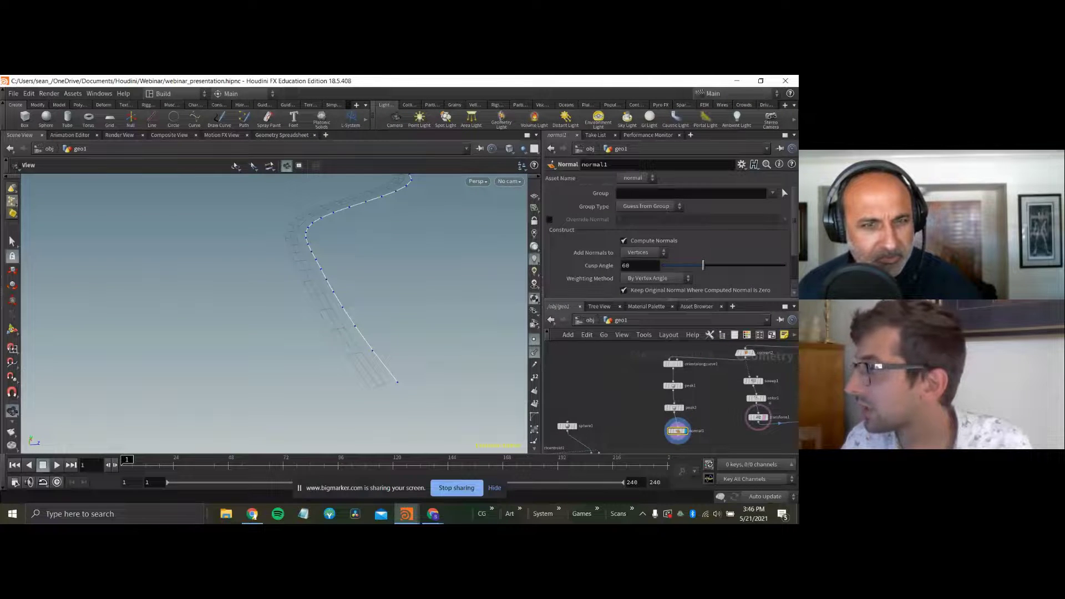
Turn off Compute Normals and turn on Reverse Normals in the Normal node.
left_click(655, 239)
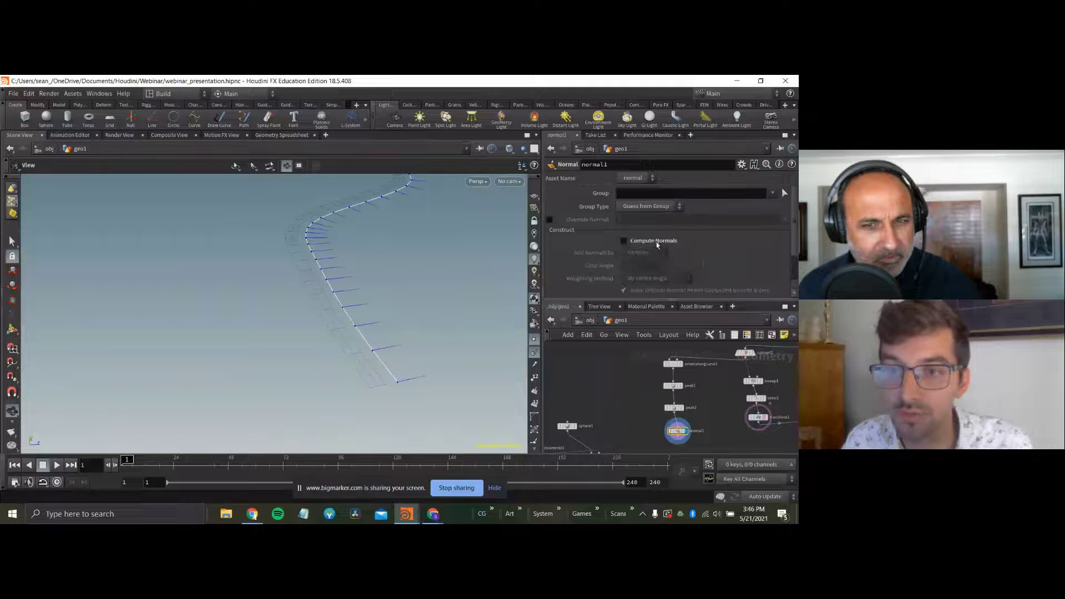
scroll(657, 271, "down", 1)
left_click(656, 288)
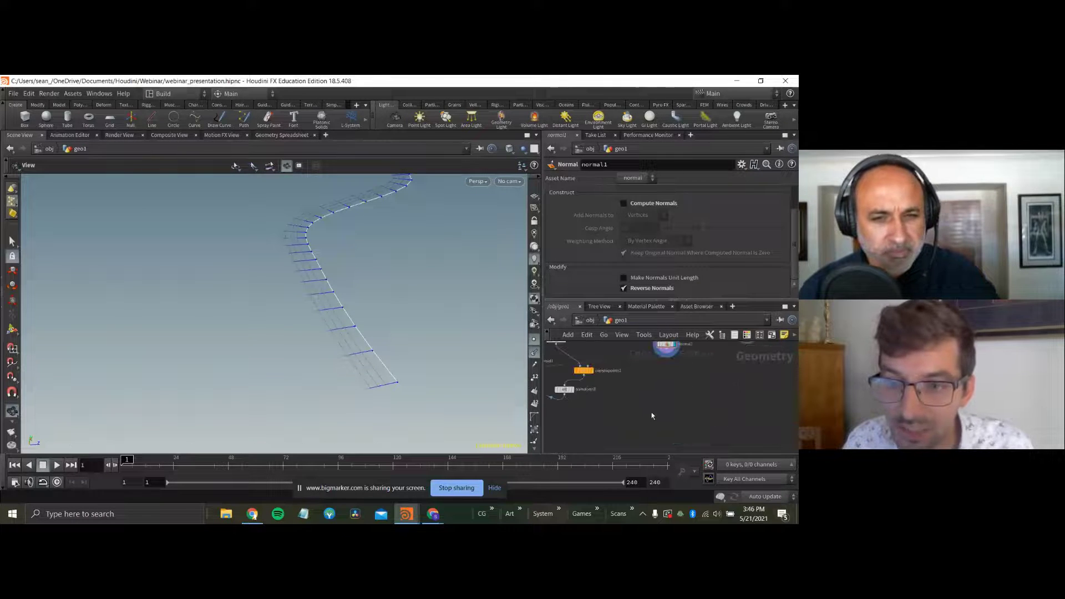
Add a Copy to Points node below the Normal node, using the offset curve as its target points.
key("Tab")
type("copy")
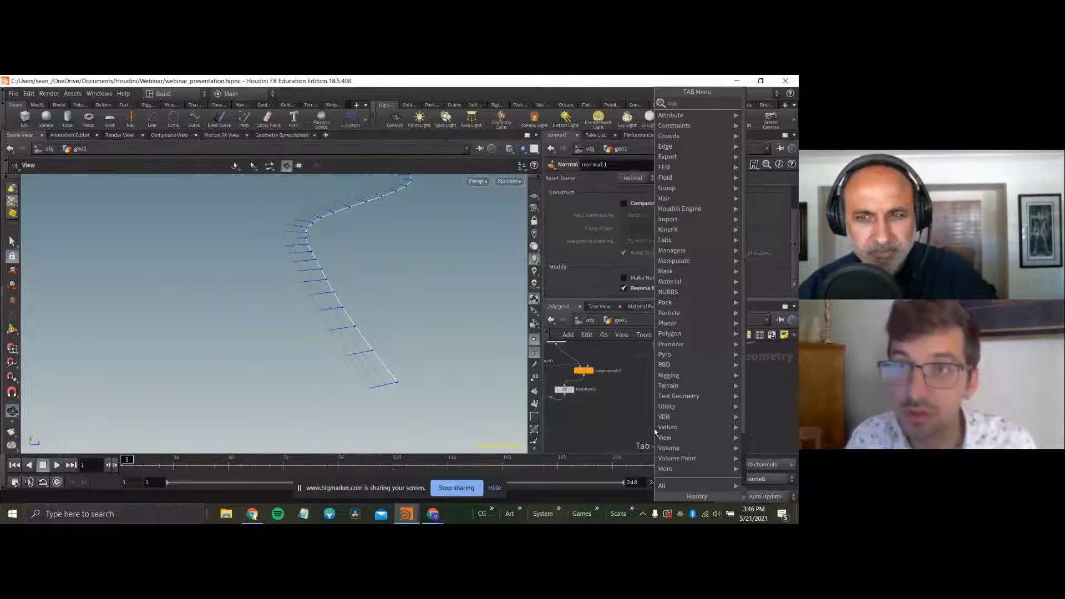
key("Down")
key("Down")
key("Down")
key("Return")
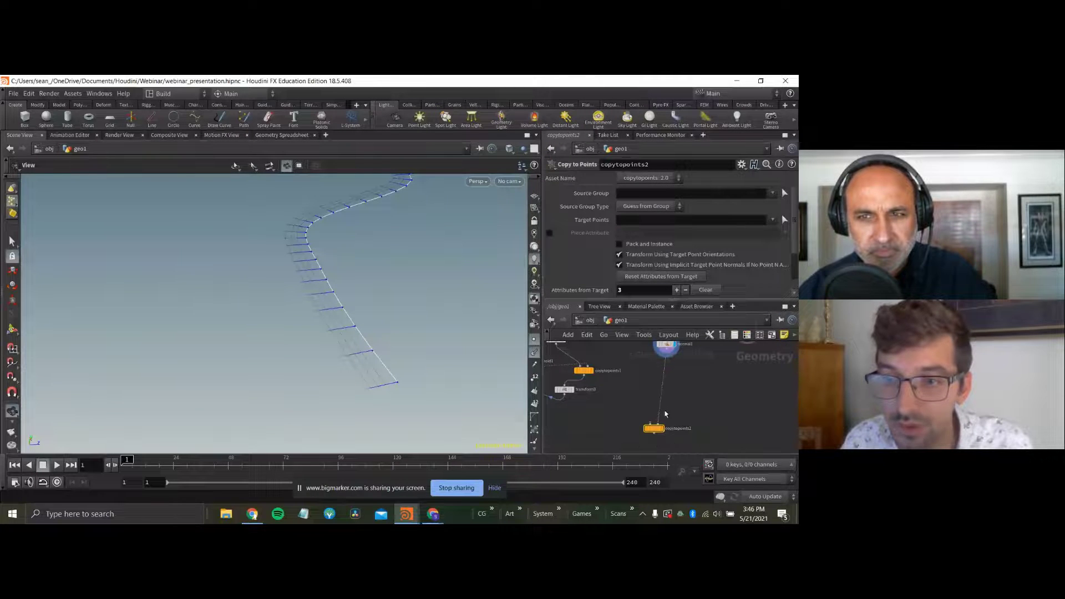
Wire the merged street lamp geometry into the new Copy to Points node as its source and display the copies.
left_click_drag(643, 426, 740, 417)
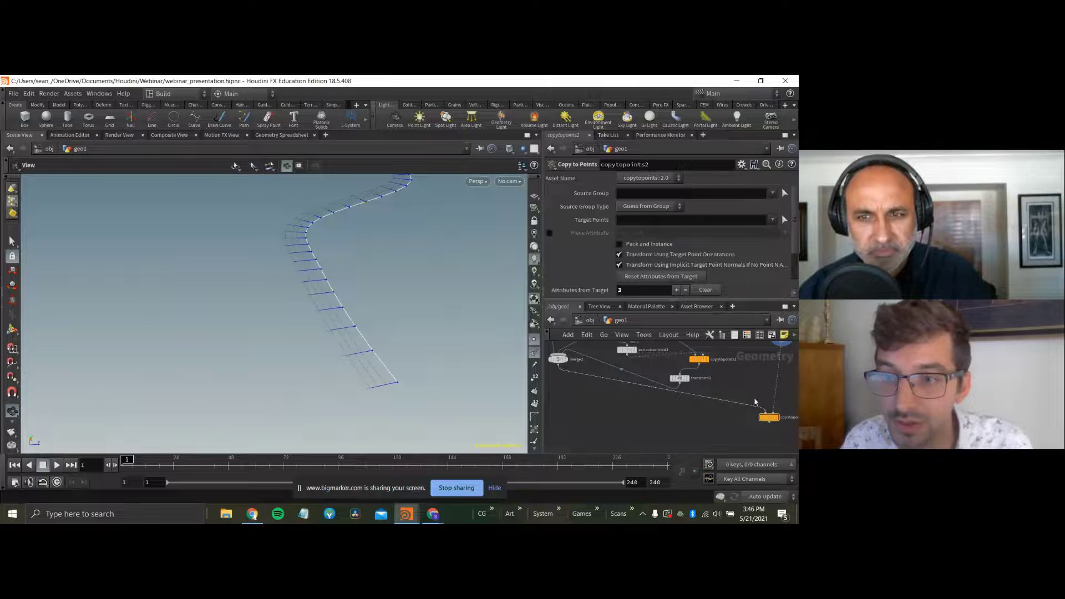
left_click(559, 364)
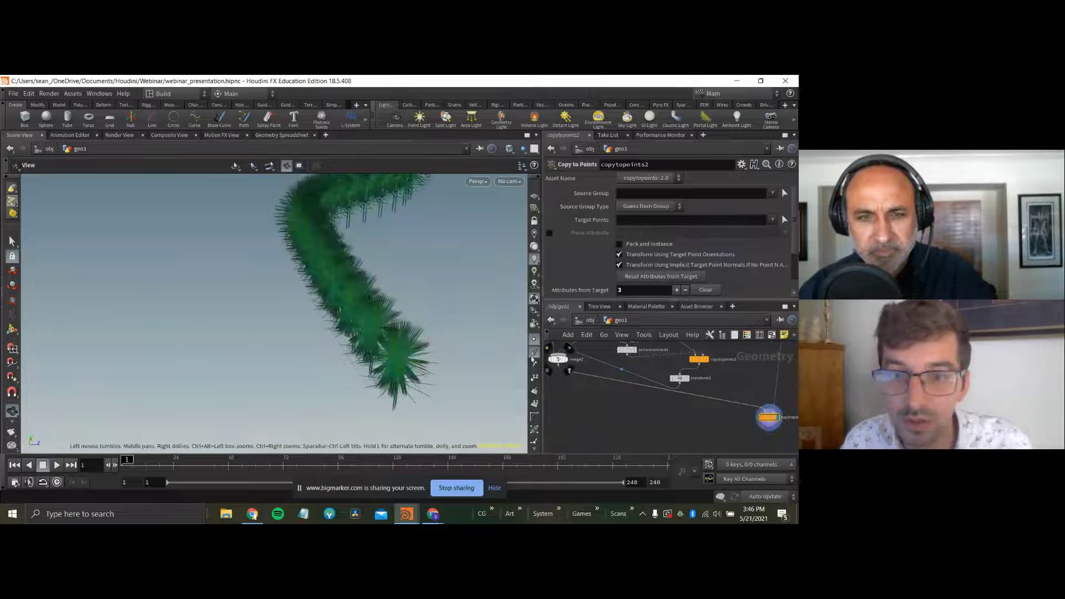
left_click_drag(341, 310, 394, 295)
Insert a Resample node between the Normal and Copy to Points nodes and raise its Length to space the lamps farther apart.
middle_click_drag(752, 355, 725, 408)
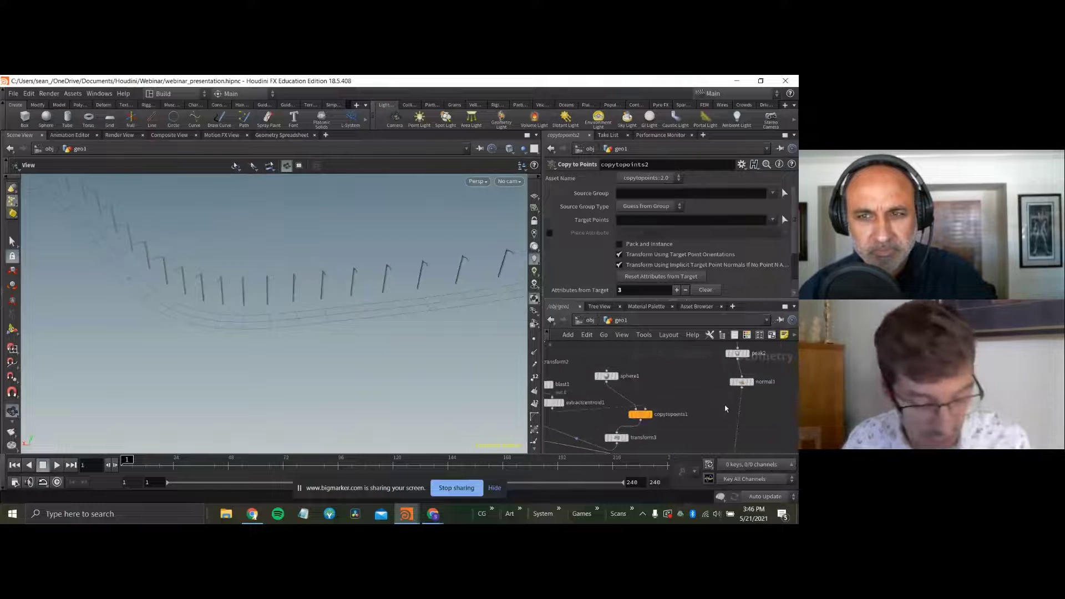
key("Tab")
type("res")
key("Return")
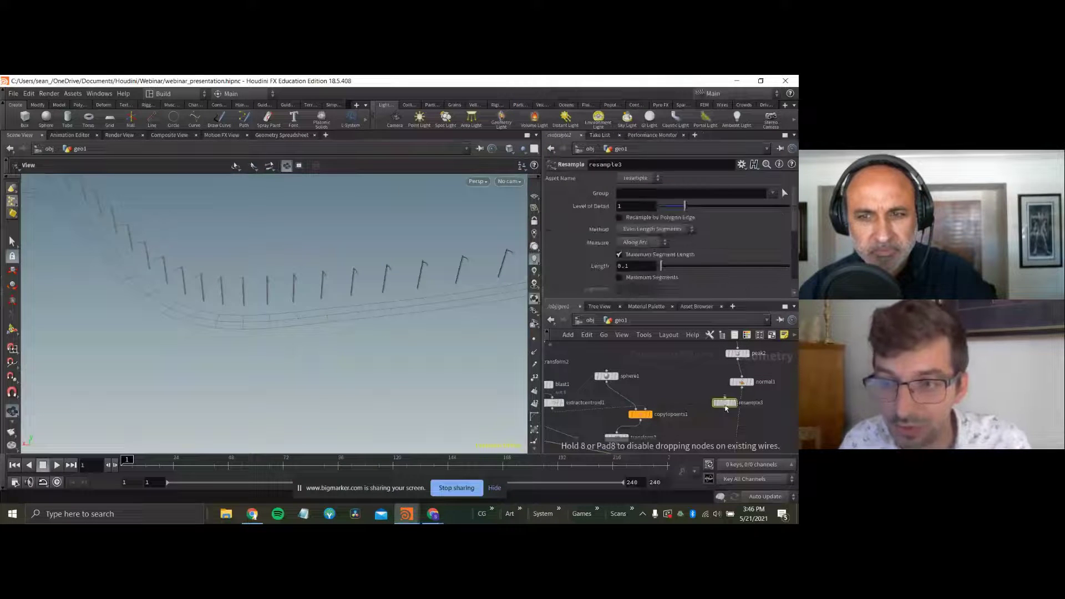
left_click(740, 417)
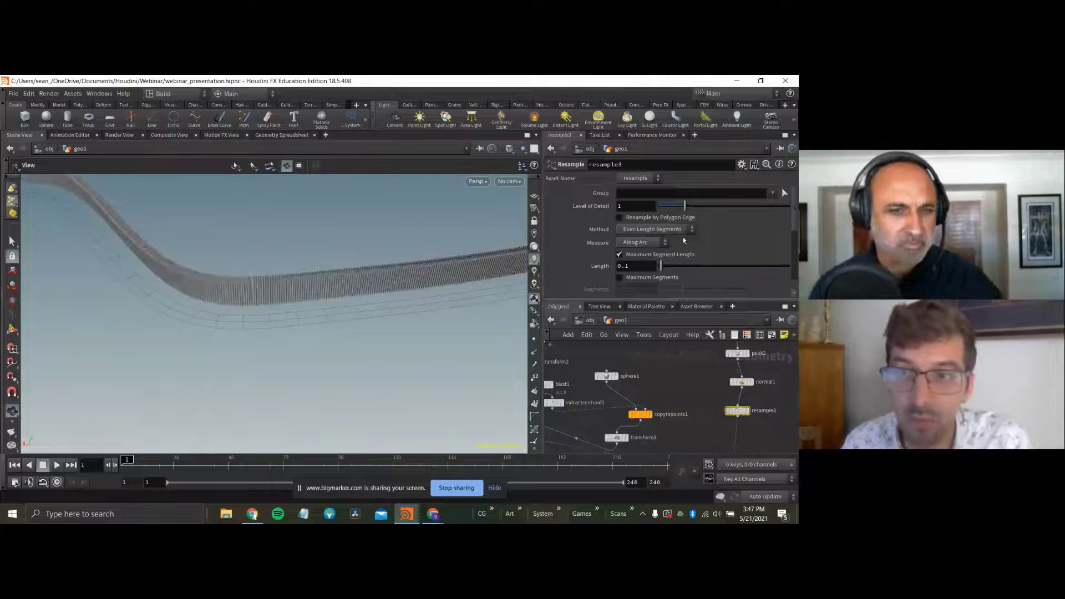
left_click_drag(661, 265, 721, 272)
left_click_drag(388, 338, 224, 272)
Move point 4 of the road curve in the Edit node to a Z translation of about 13.92.
middle_click_drag(766, 389, 692, 430)
left_click(693, 386)
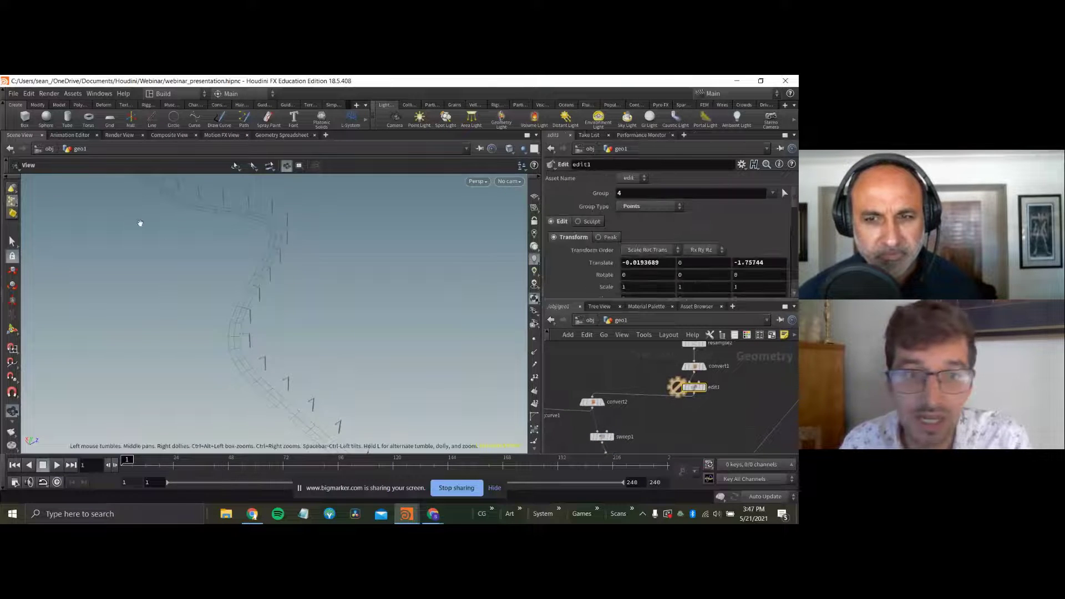
left_click_drag(308, 239, 345, 273)
key("Return")
key("ctrl+z")
key("Escape")
Select point 2 of the road curve and translate it about 23.01 in Z with the Edit node.
mouse_move(247, 272)
left_mouse_down()
mouse_move(238, 262)
mouse_move(287, 254)
mouse_move(239, 244)
left_mouse_up()
key("s")
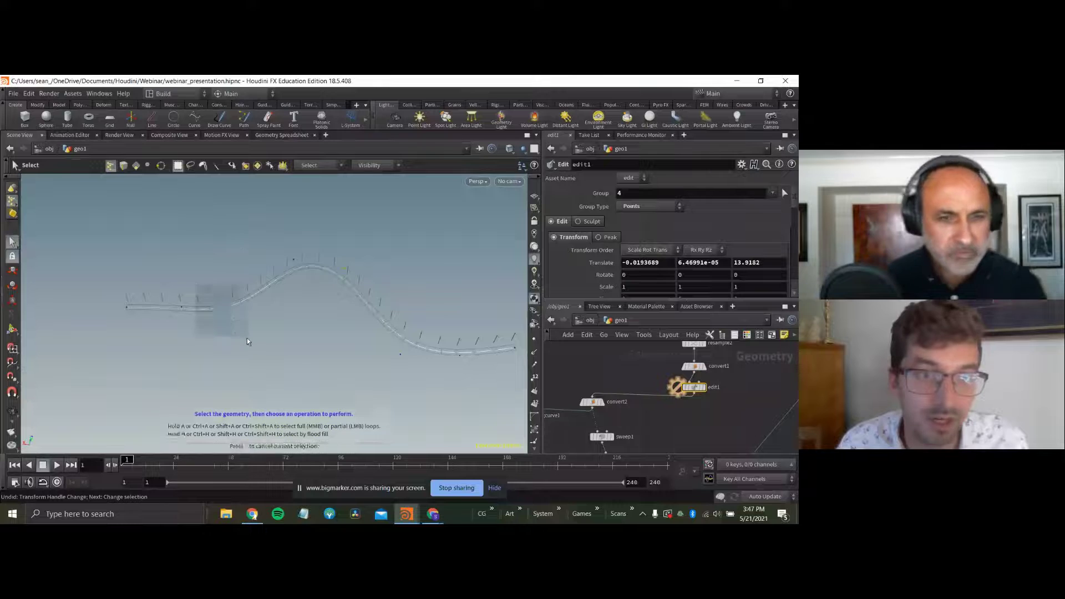
key("Return")
left_click_drag(235, 355, 248, 207)
key("Escape")
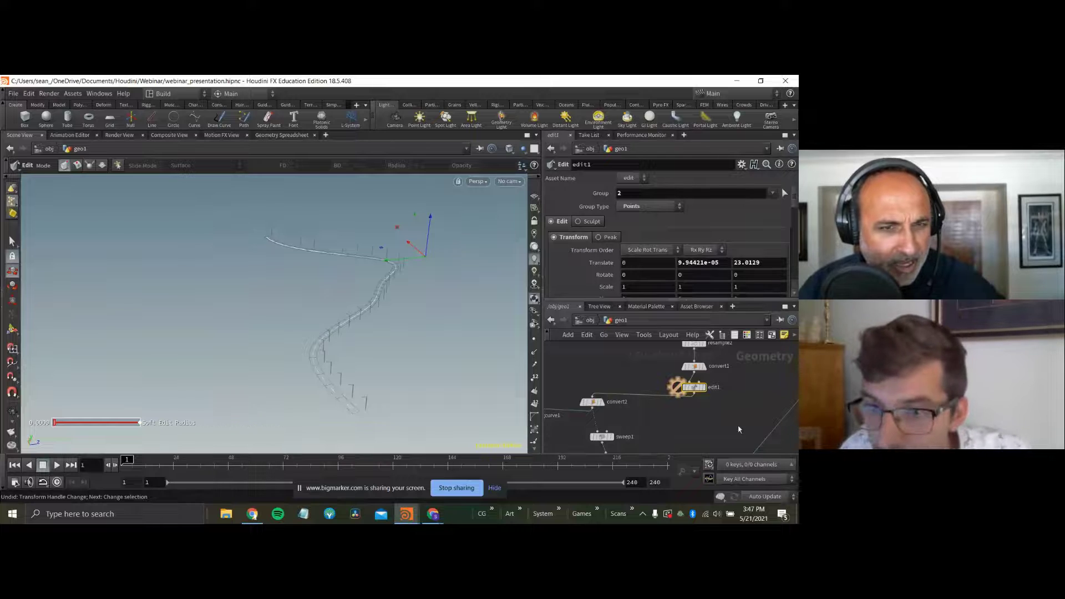
scroll(737, 430, "down", 5)
middle_click_drag(682, 435, 737, 358)
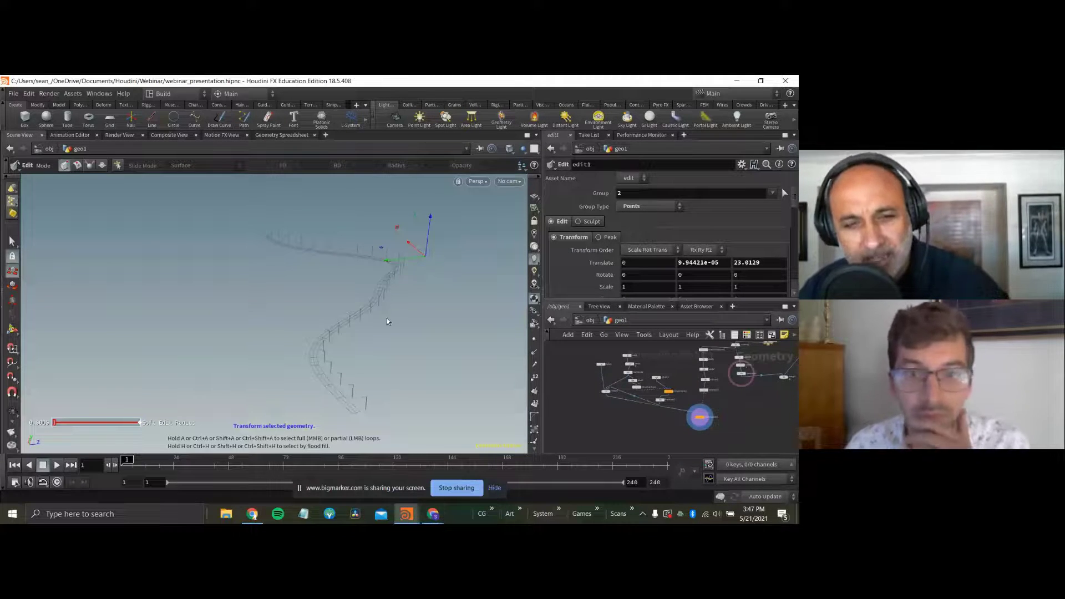
mouse_move(433, 513)
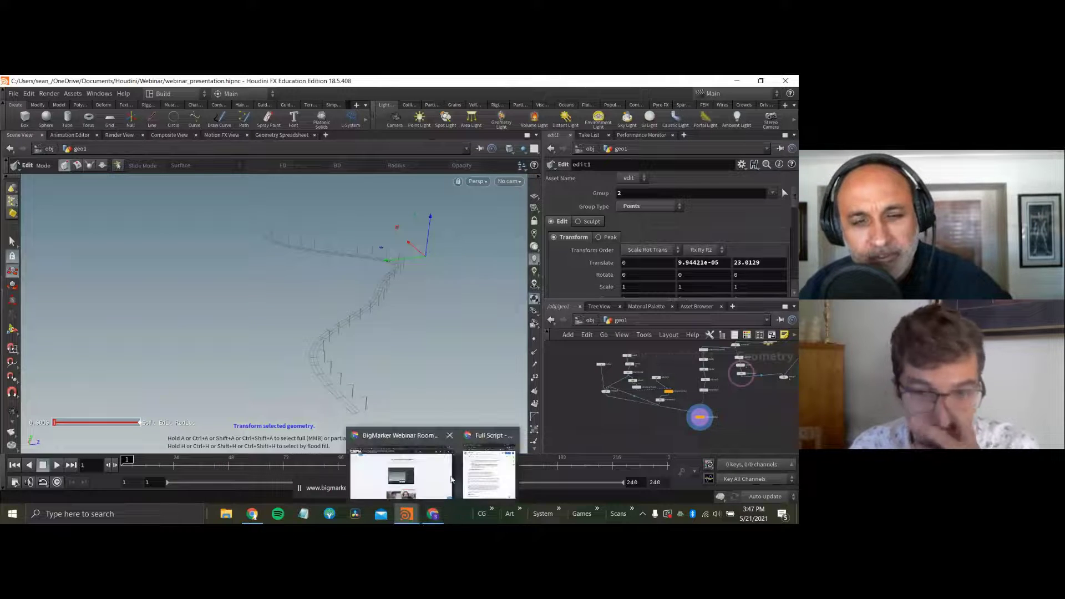
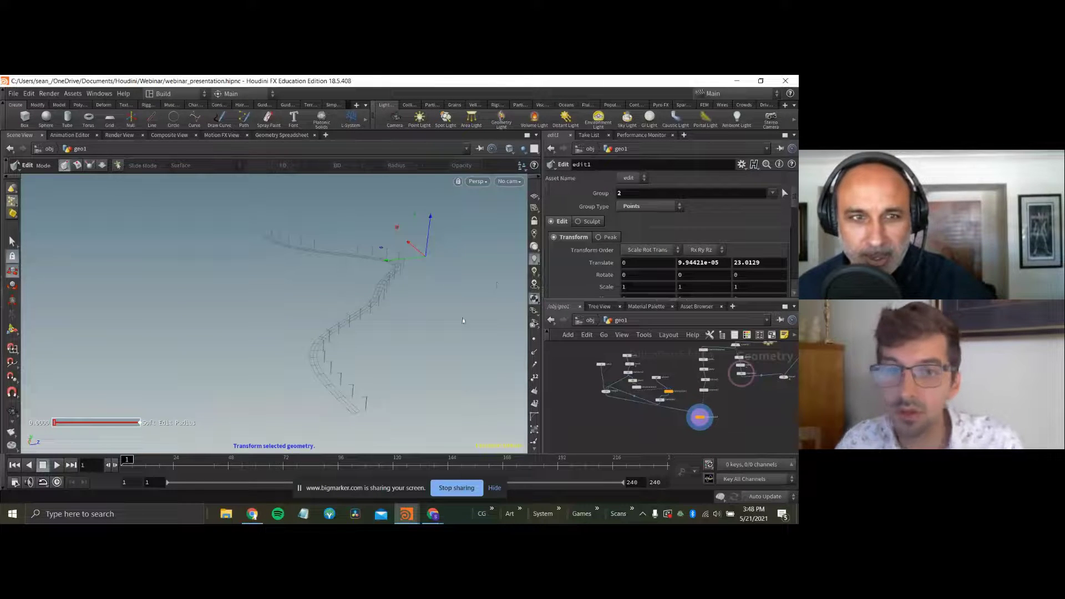
key("Escape")
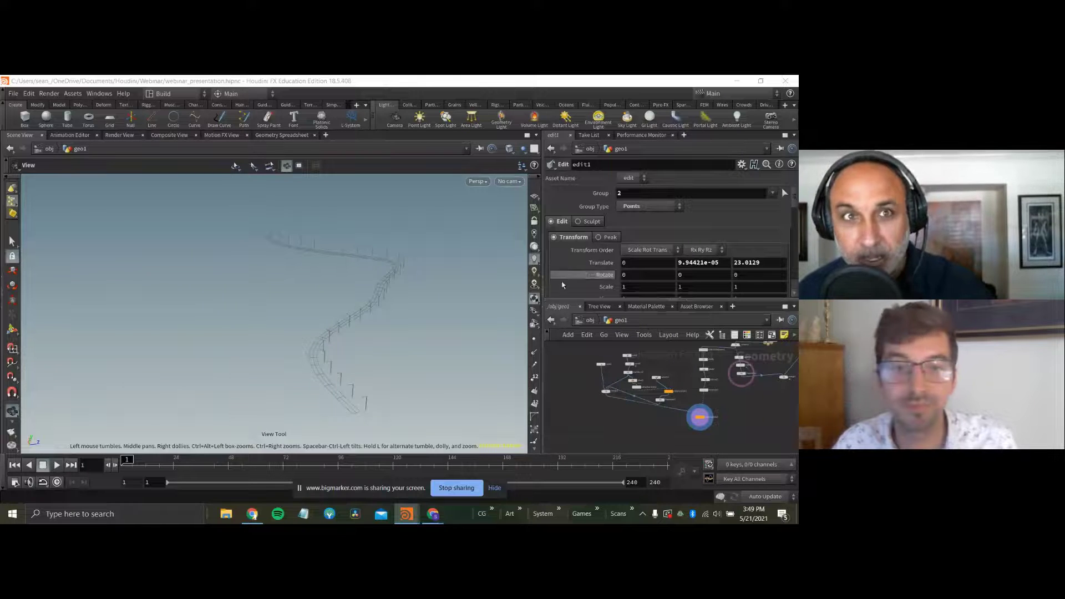
left_click_drag(294, 241, 392, 268)
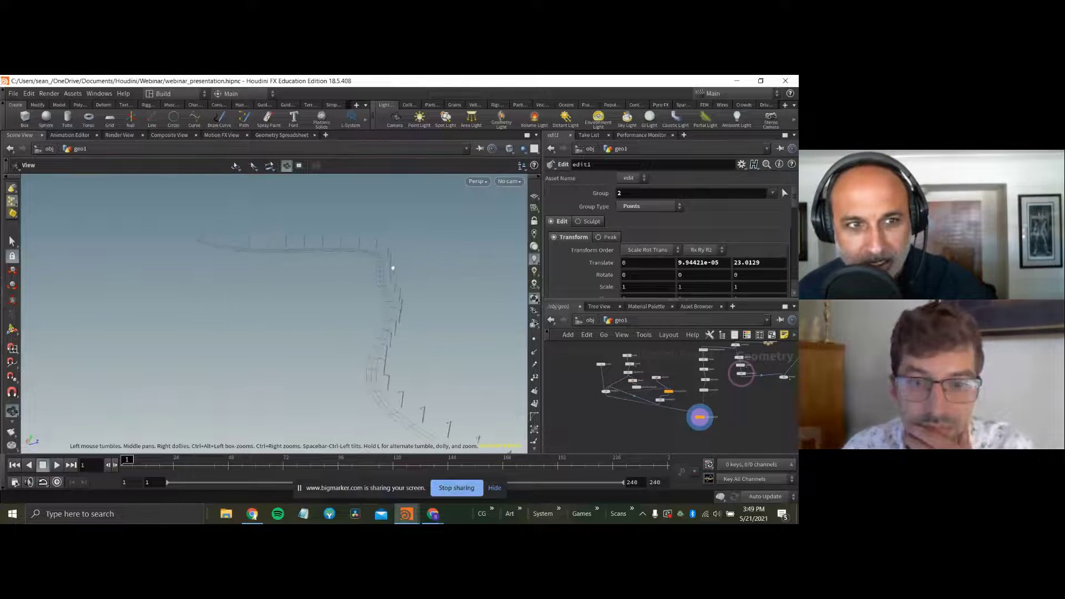
Wire the copied street lamps into the Merge node with the road and ground, display it and move it lower in the network.
scroll(755, 403, "up", 1)
middle_click_drag(794, 403, 753, 415)
scroll(756, 403, "up", 3)
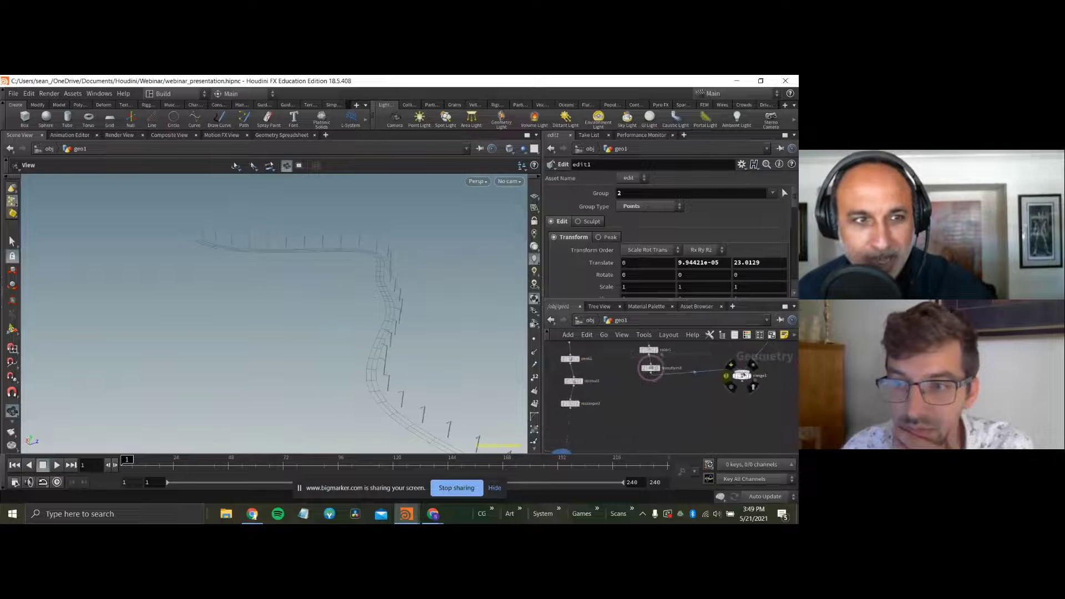
left_click(744, 379)
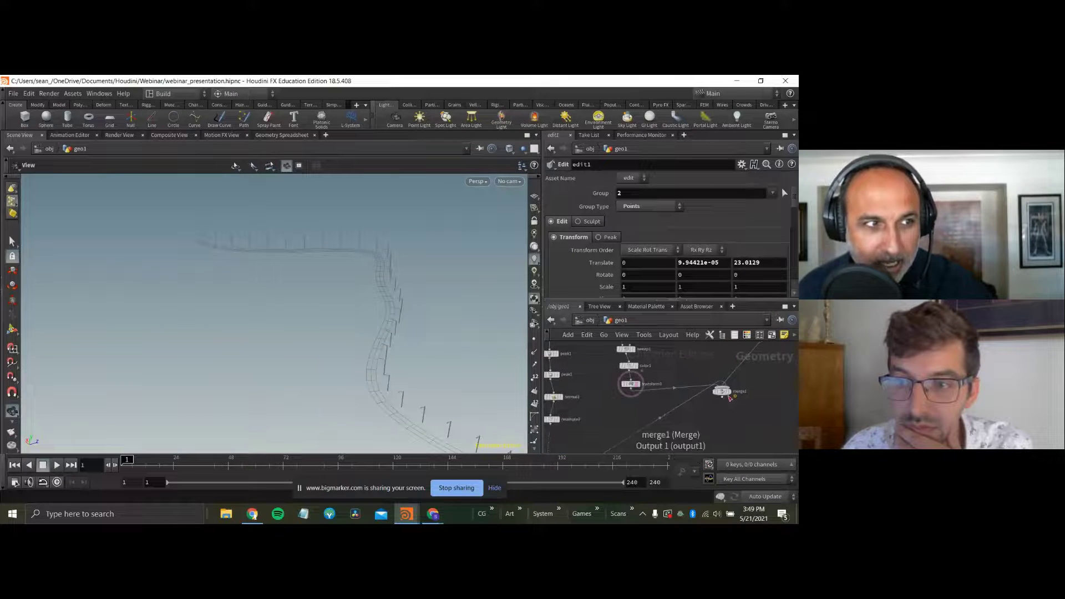
left_click(722, 393)
left_click_drag(724, 393, 746, 449)
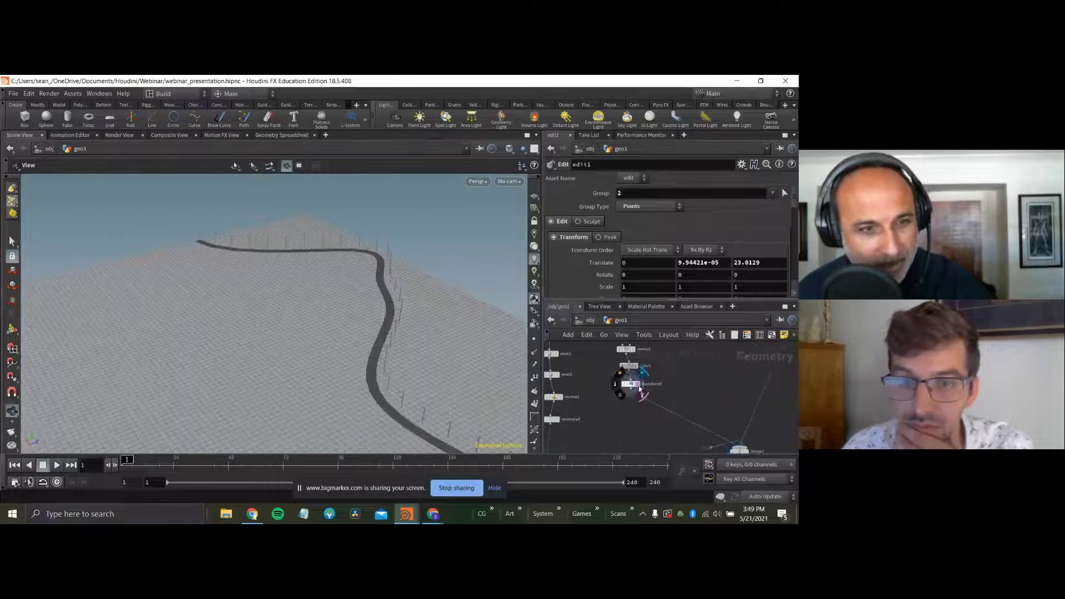
Compare the road on its own with the merged scene of ground, road and street lamps from several angles.
left_click(641, 375)
scroll(614, 380, "up", 4)
middle_click_drag(729, 397, 674, 380)
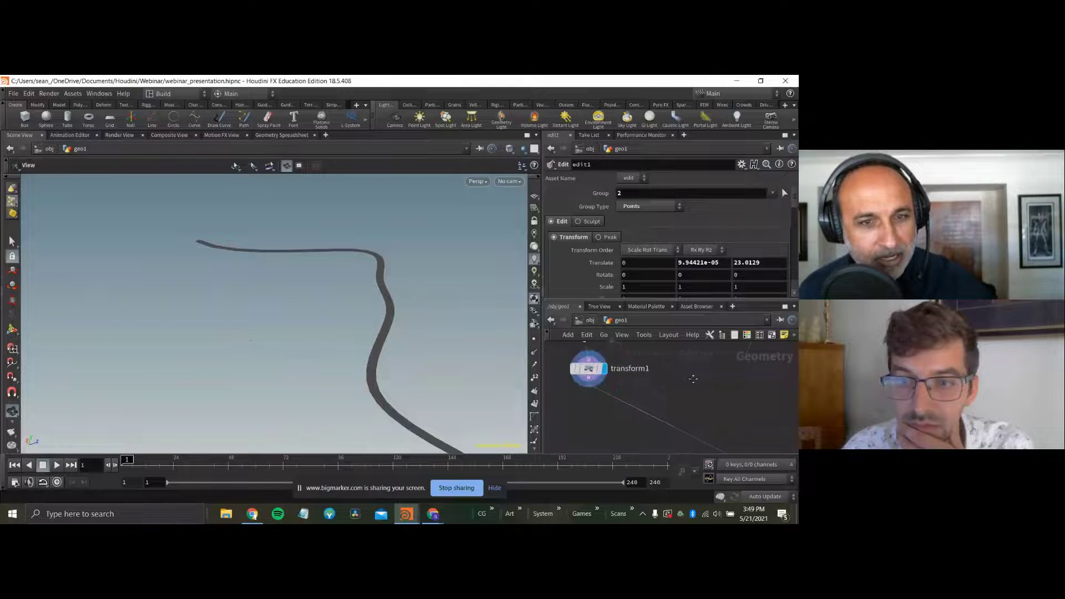
middle_click_drag(741, 441, 690, 363)
left_click(744, 413)
left_click_drag(435, 308, 344, 283)
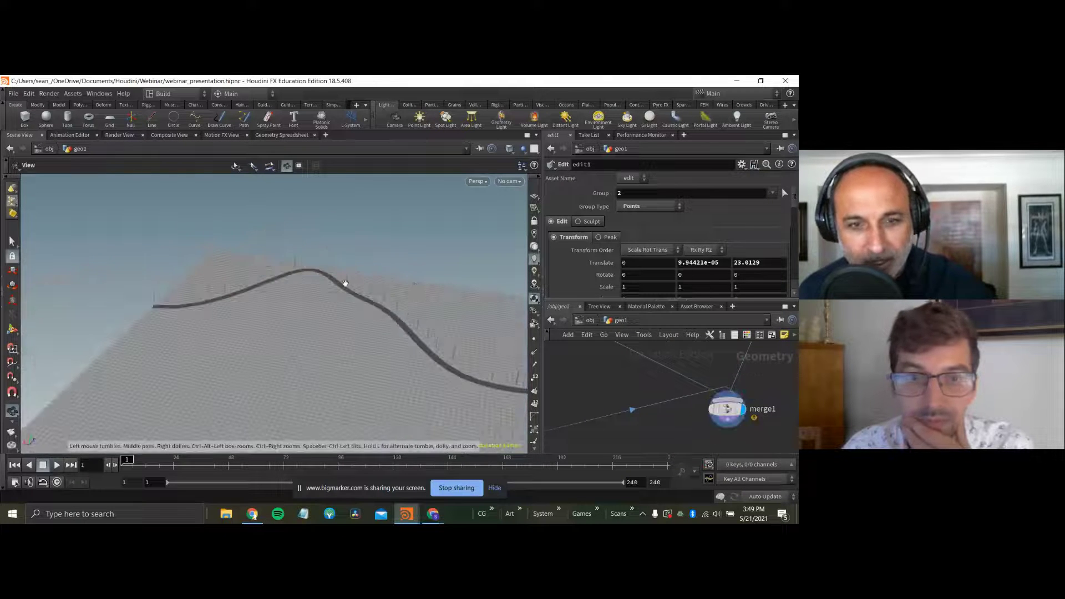
right_click_drag(344, 283, 557, 252)
left_click_drag(501, 338, 315, 260)
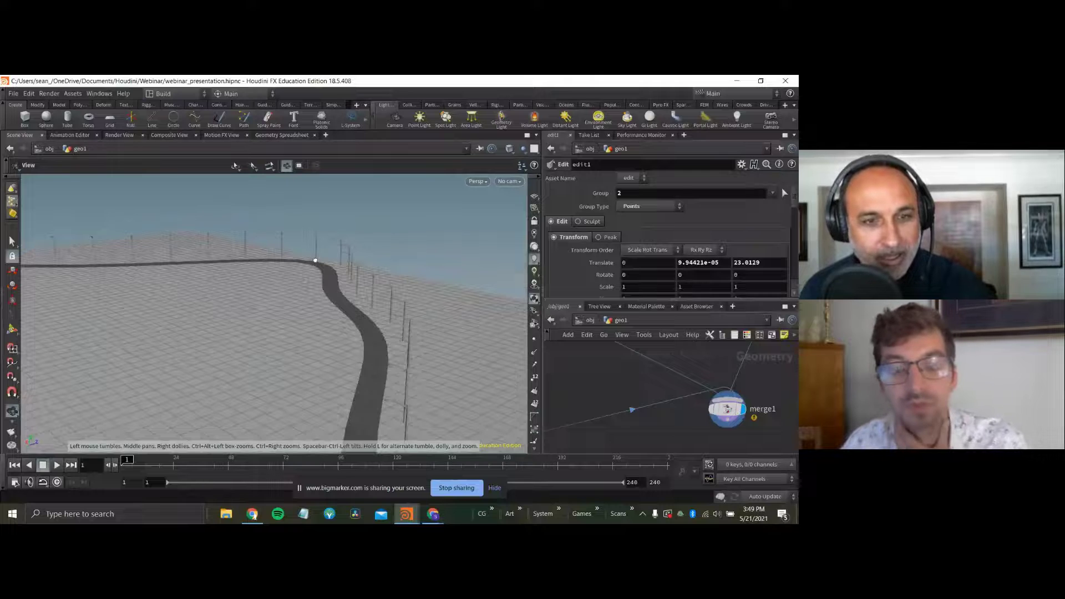
left_click_drag(315, 259, 420, 309)
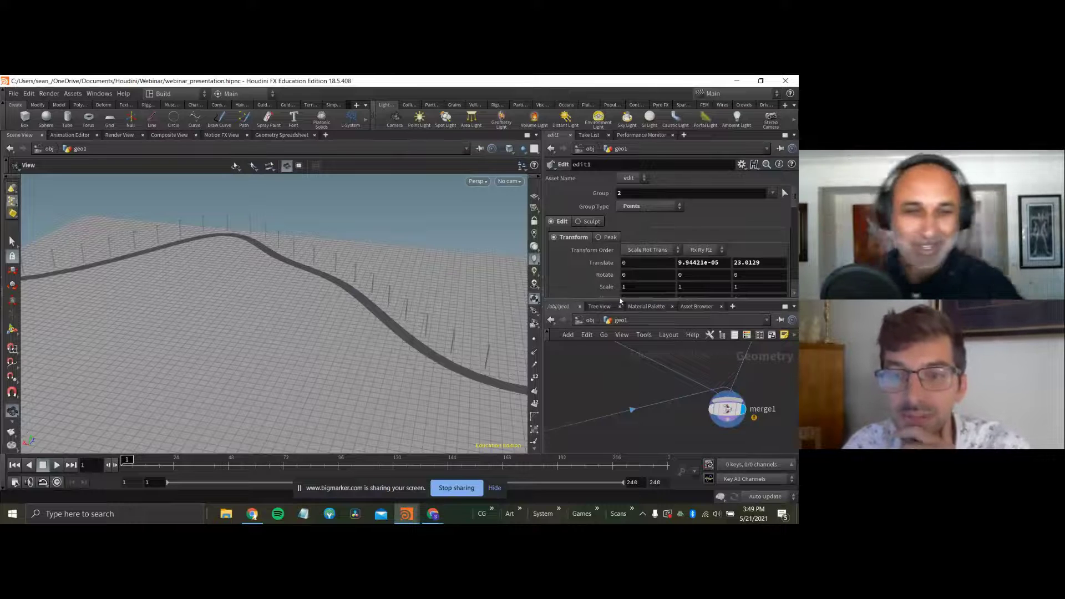
Examine the curved road with its row of utility poles and the node network that builds them.
left_click_drag(464, 302, 396, 285)
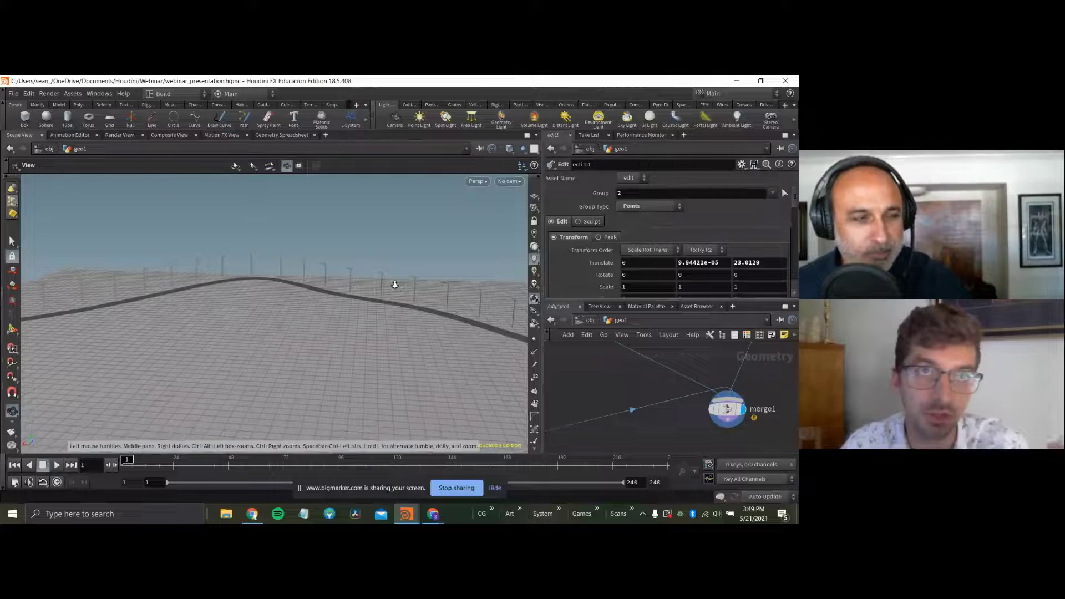
left_click_drag(377, 288, 221, 302)
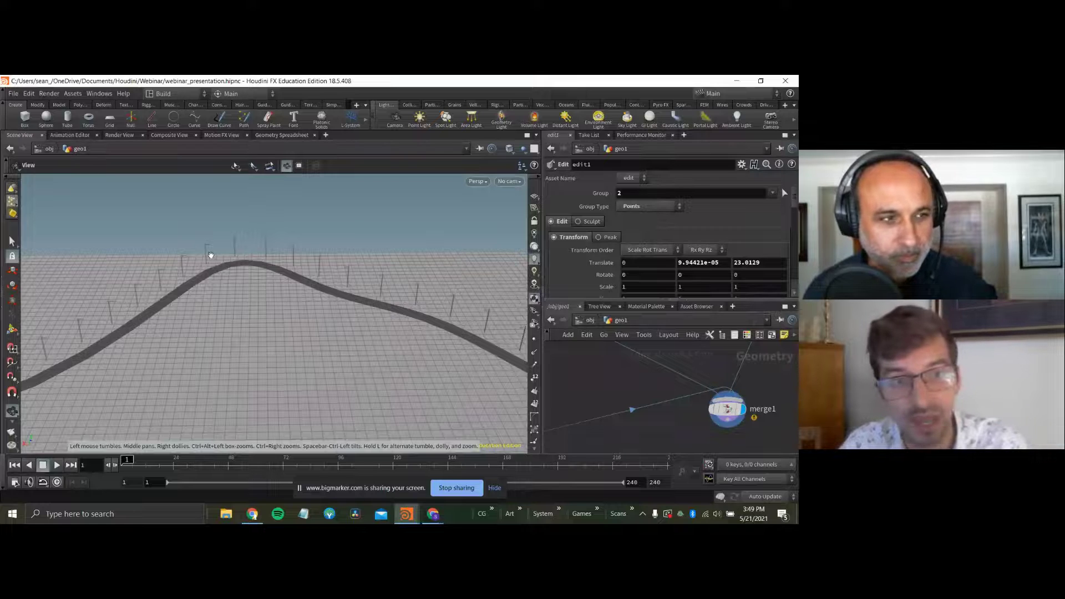
scroll(606, 425, "down", 5)
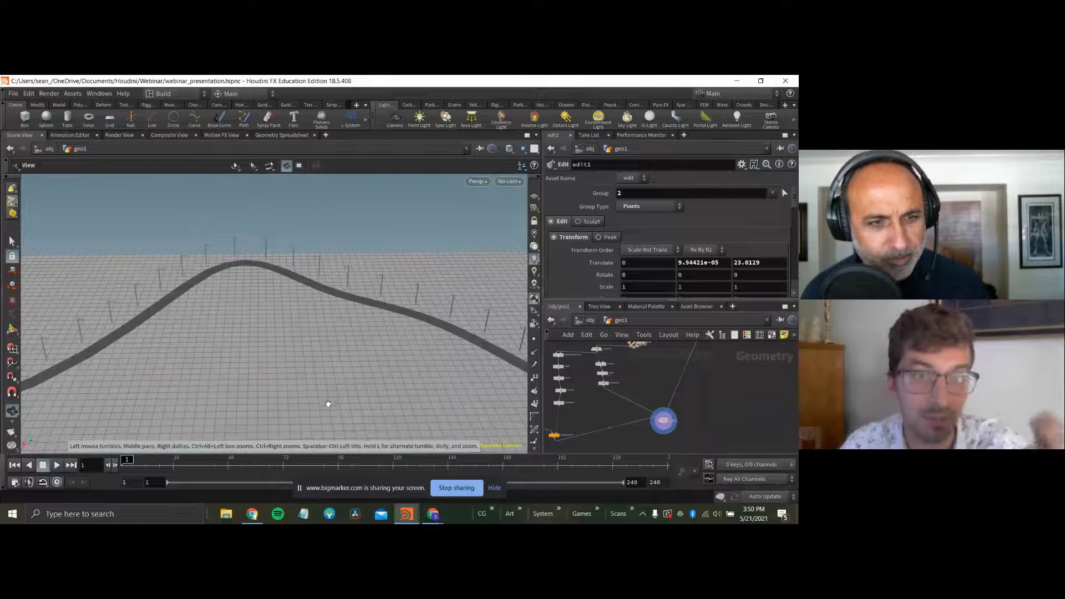
left_click_drag(328, 403, 169, 340)
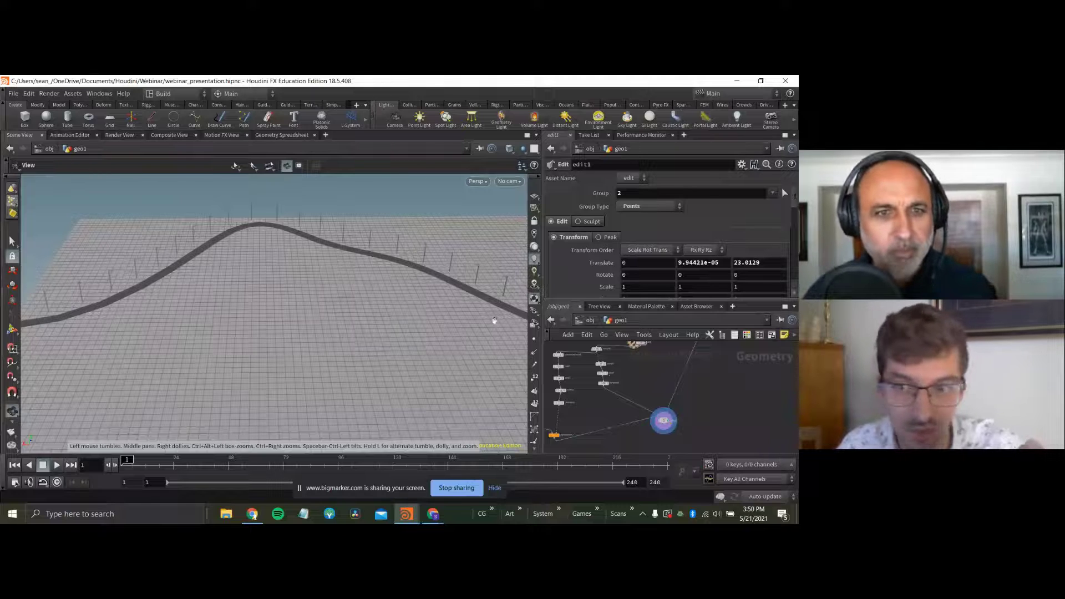
scroll(630, 422, "down", 2)
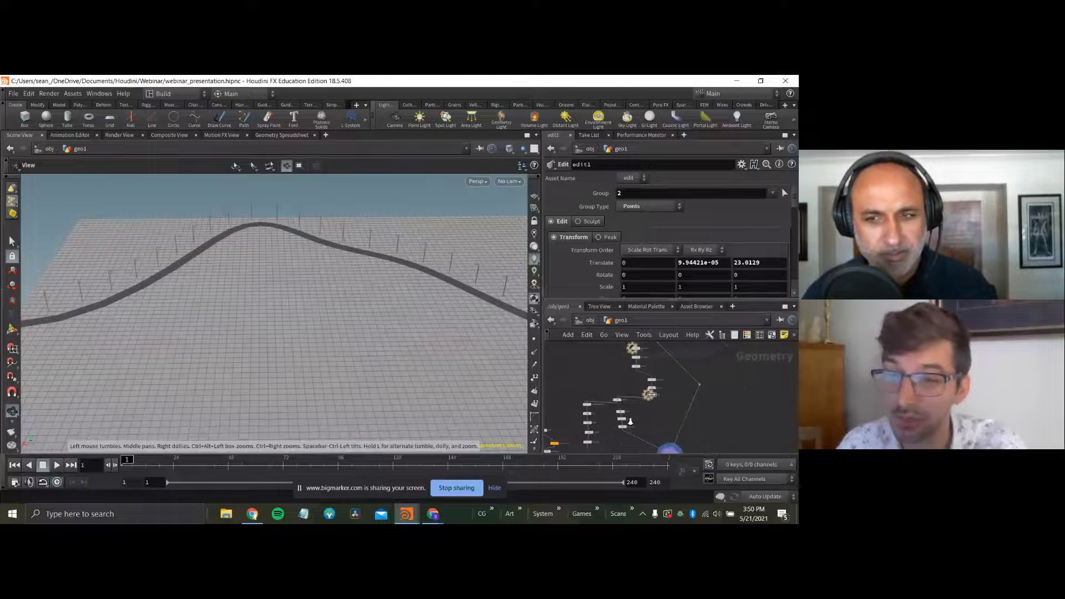
scroll(630, 423, "down", 2)
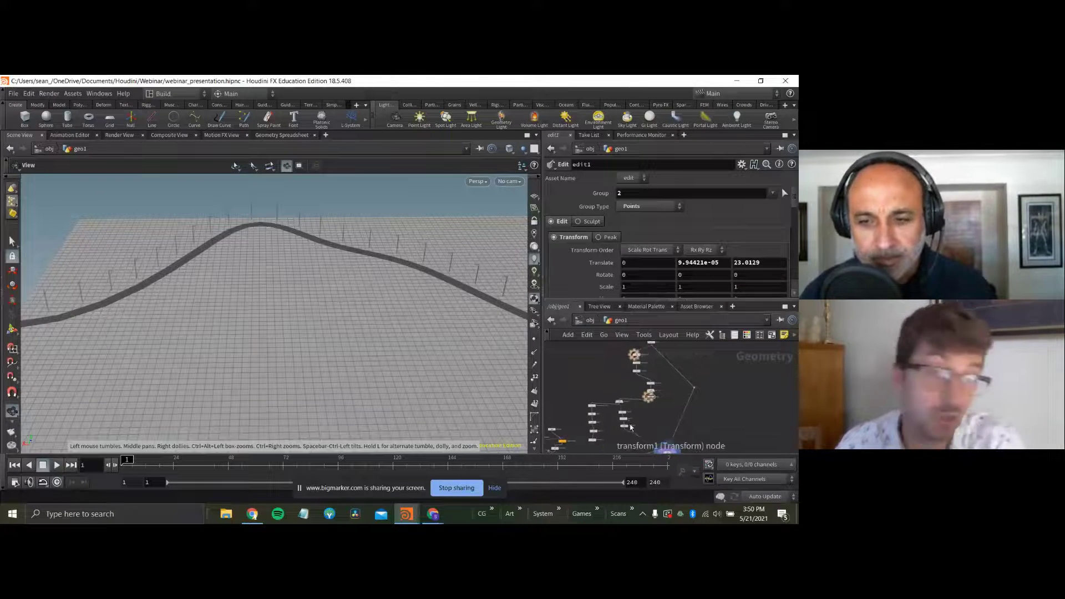
mouse_move(630, 426)
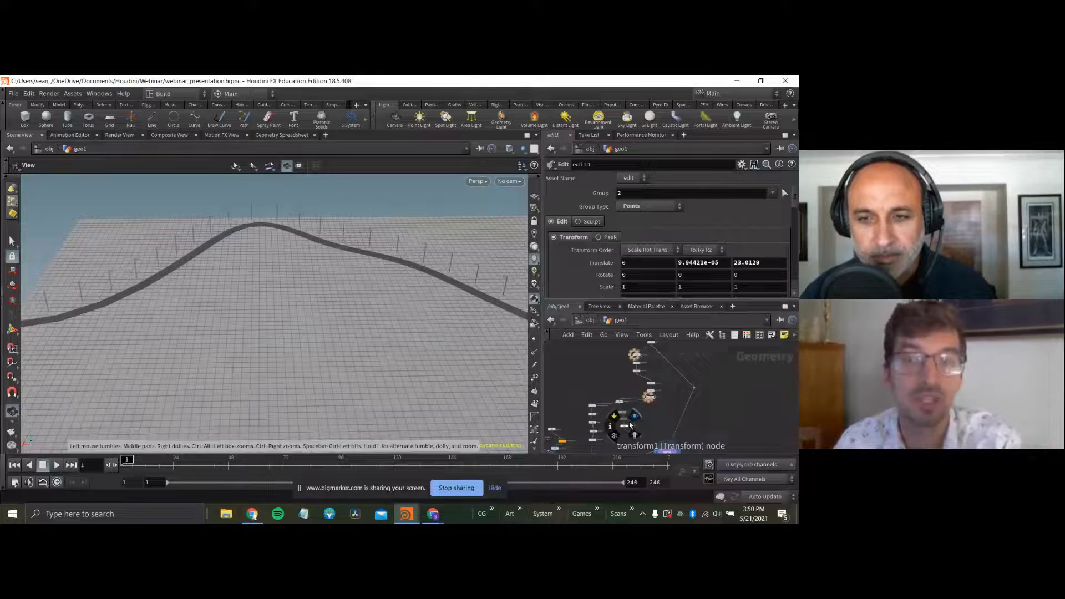
scroll(644, 425, "up", 1)
scroll(654, 425, "up", 3)
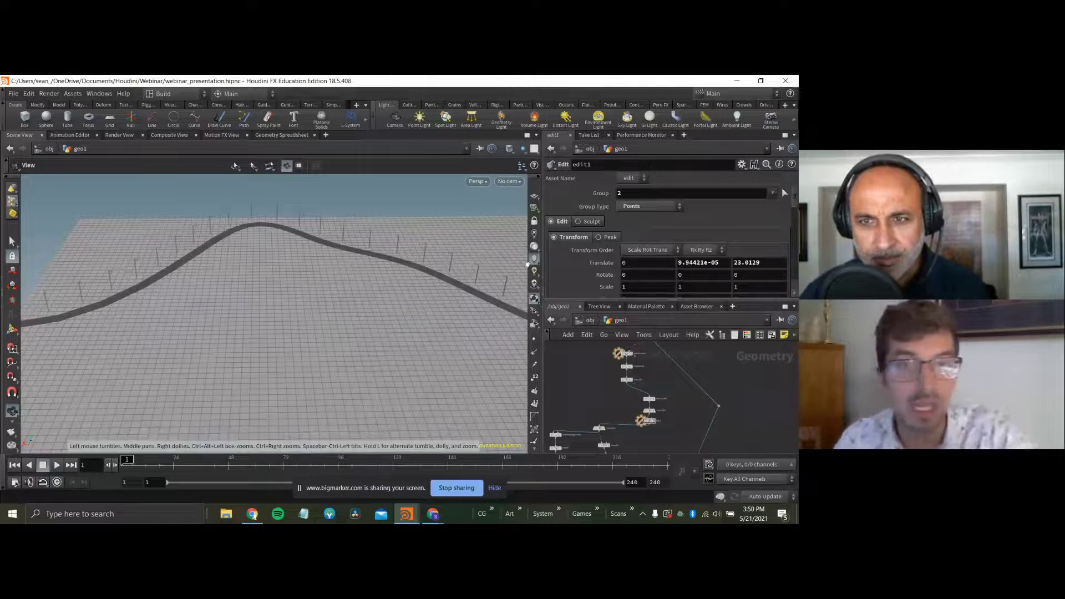
scroll(663, 374, "up", 1)
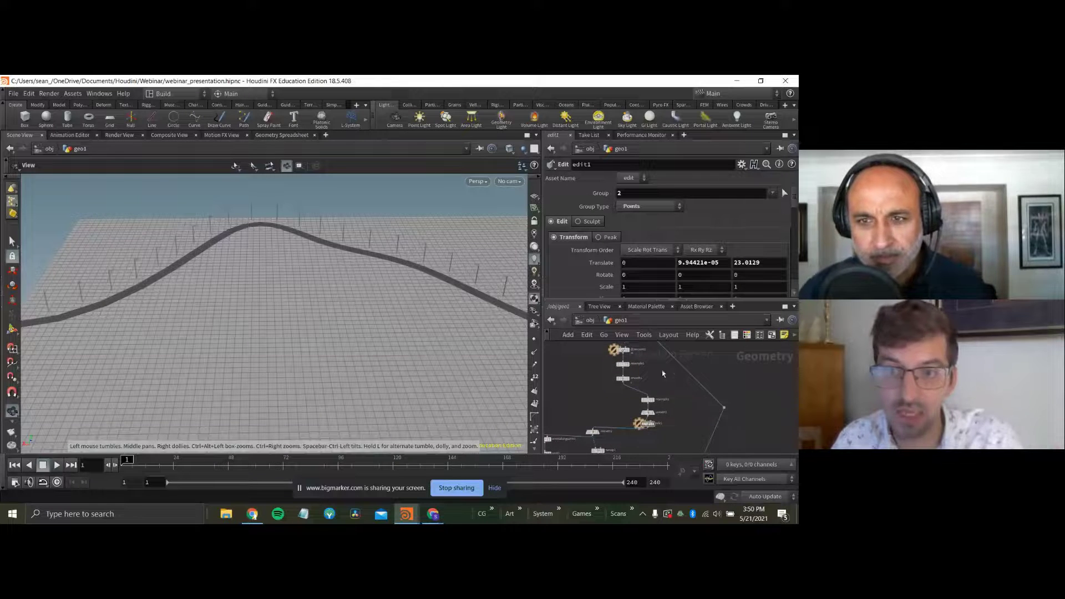
Try displaying the node directly above the resample node, and undo the display change.
scroll(663, 373, "up", 2)
left_click(619, 378)
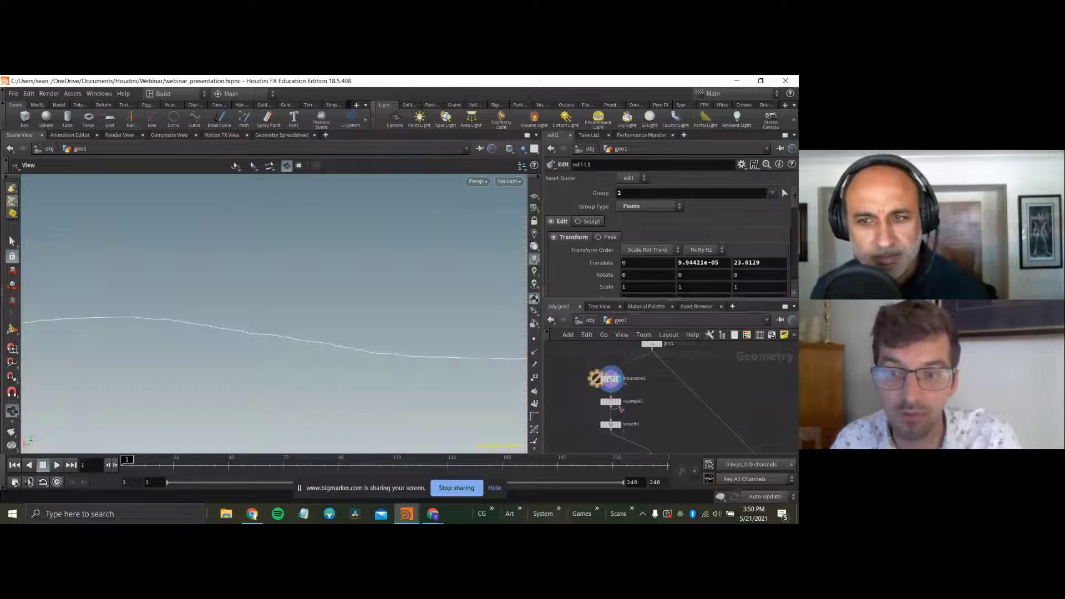
scroll(622, 404, "down", 3)
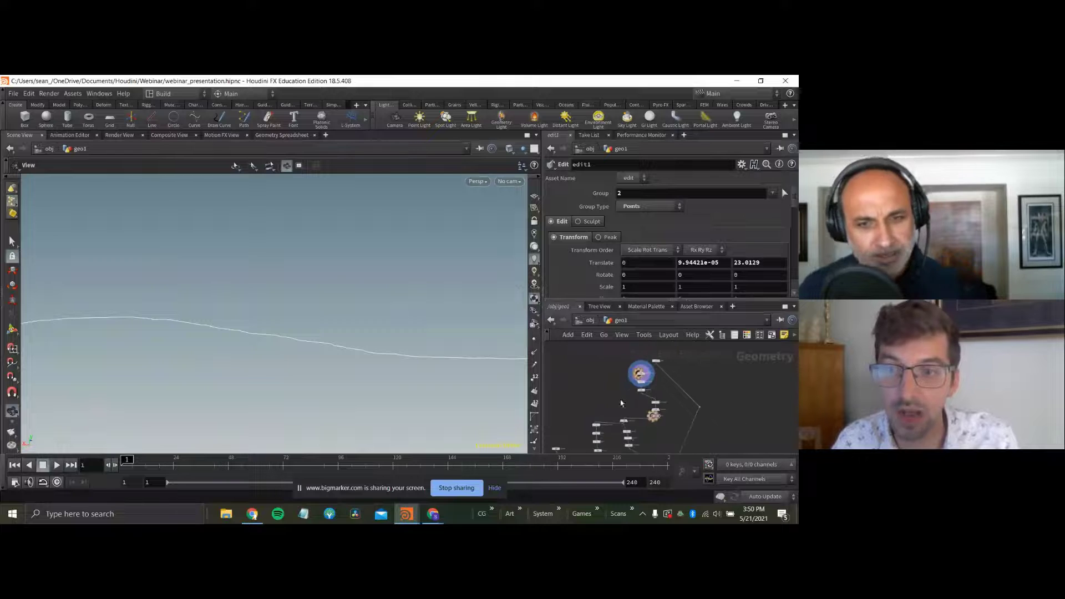
key("ctrl+z")
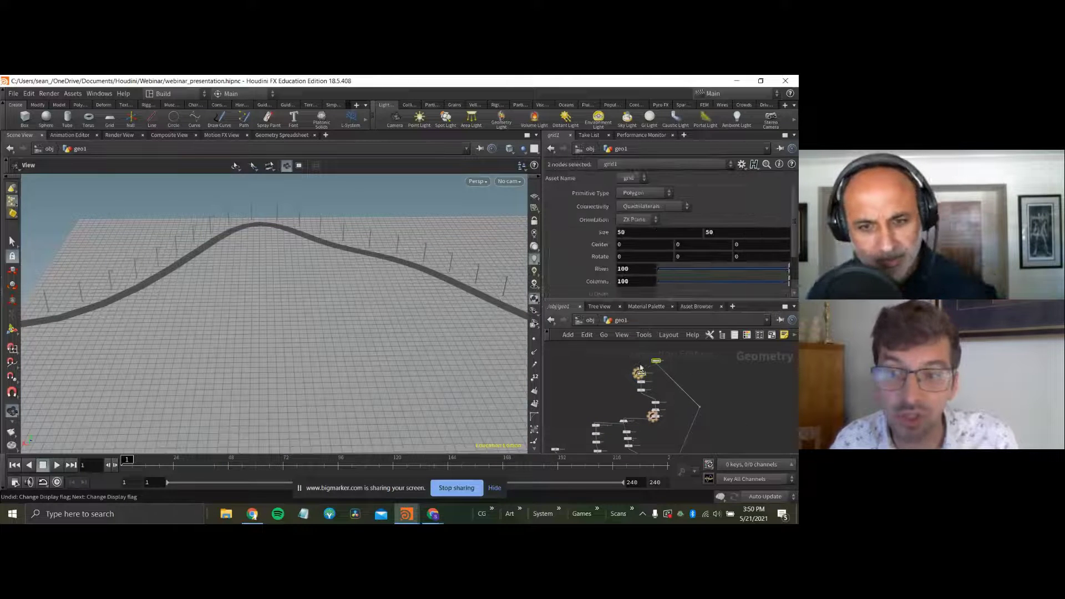
left_click(640, 370)
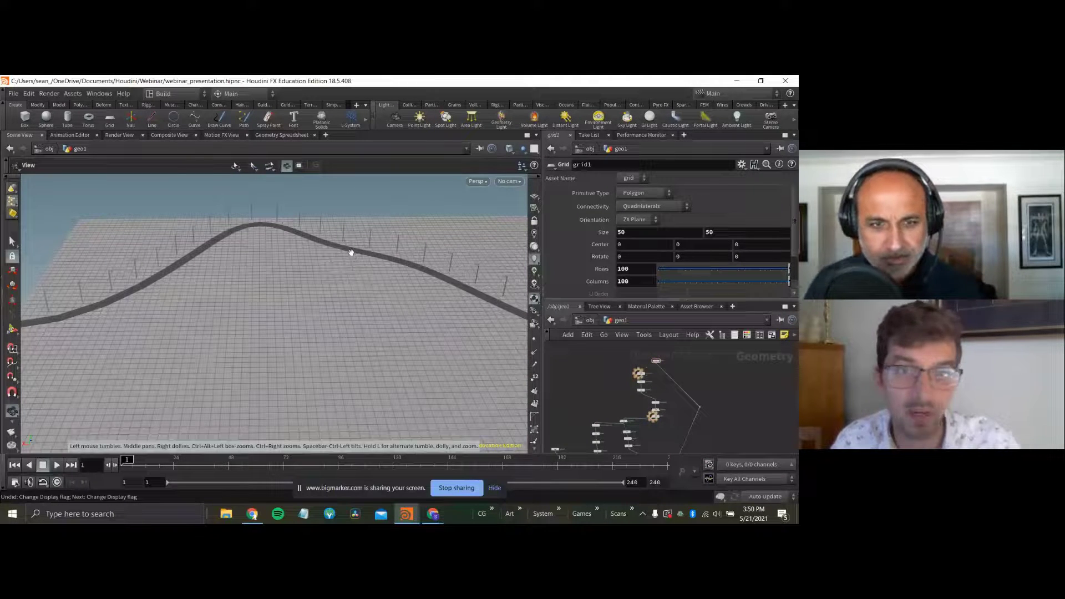
left_click_drag(347, 248, 204, 228)
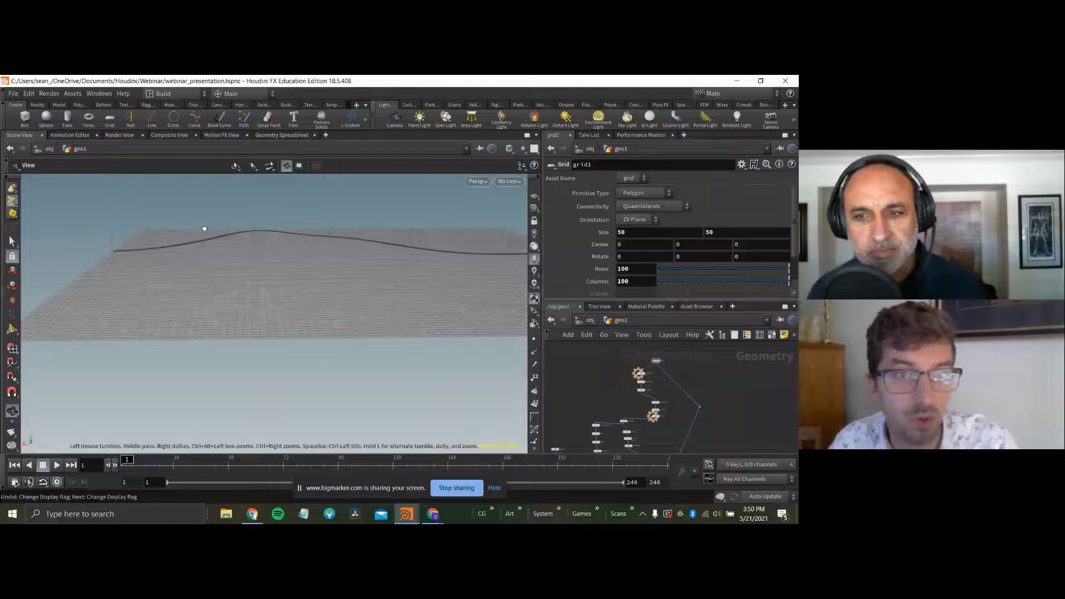
left_click_drag(204, 229, 213, 260)
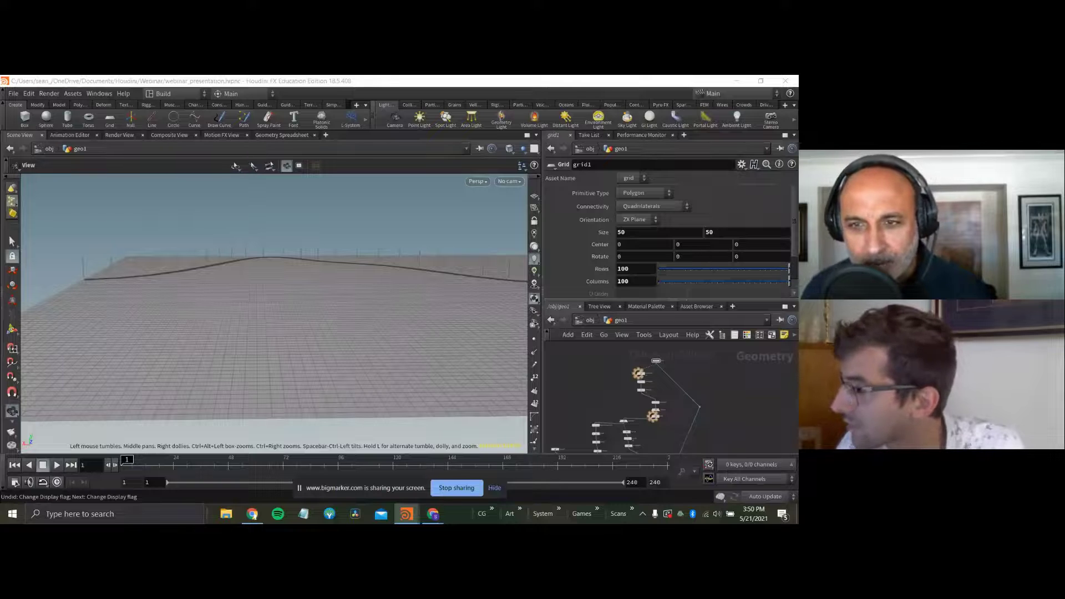
middle_click_drag(560, 444, 625, 389)
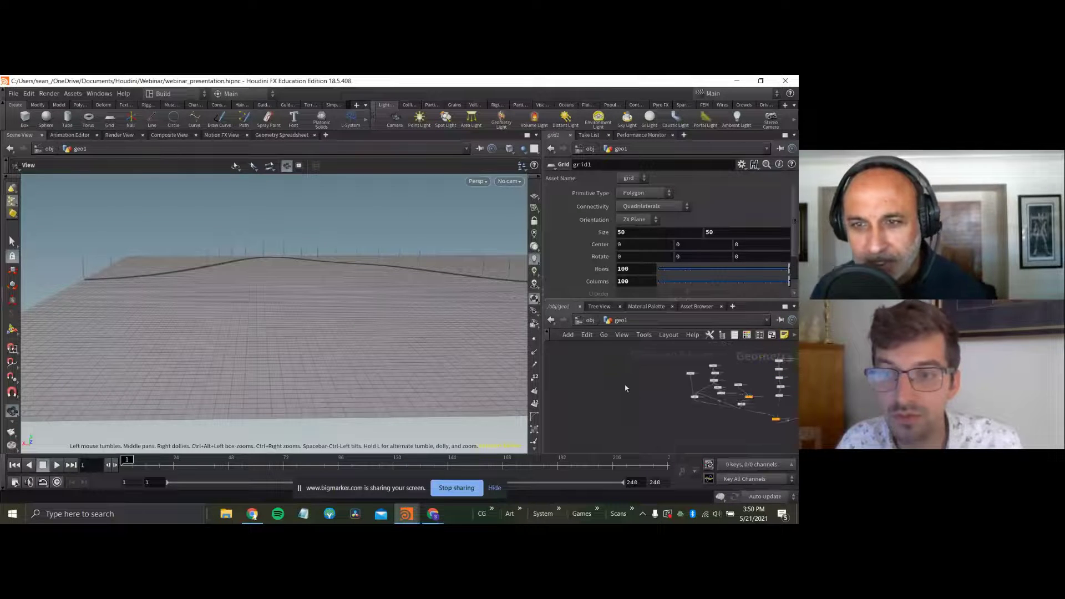
key("ctrl+v")
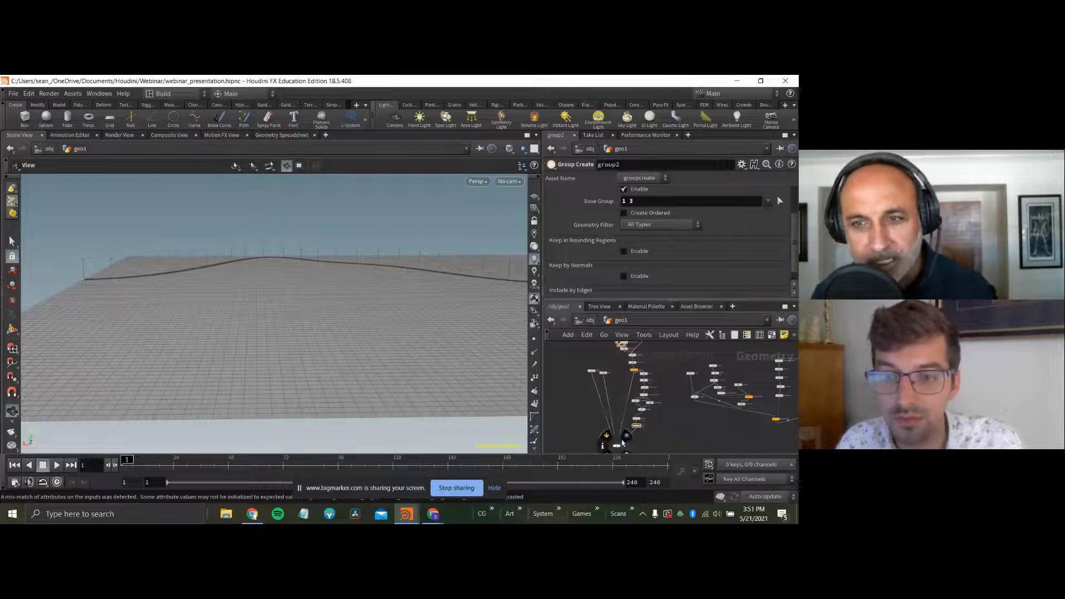
left_click(623, 442)
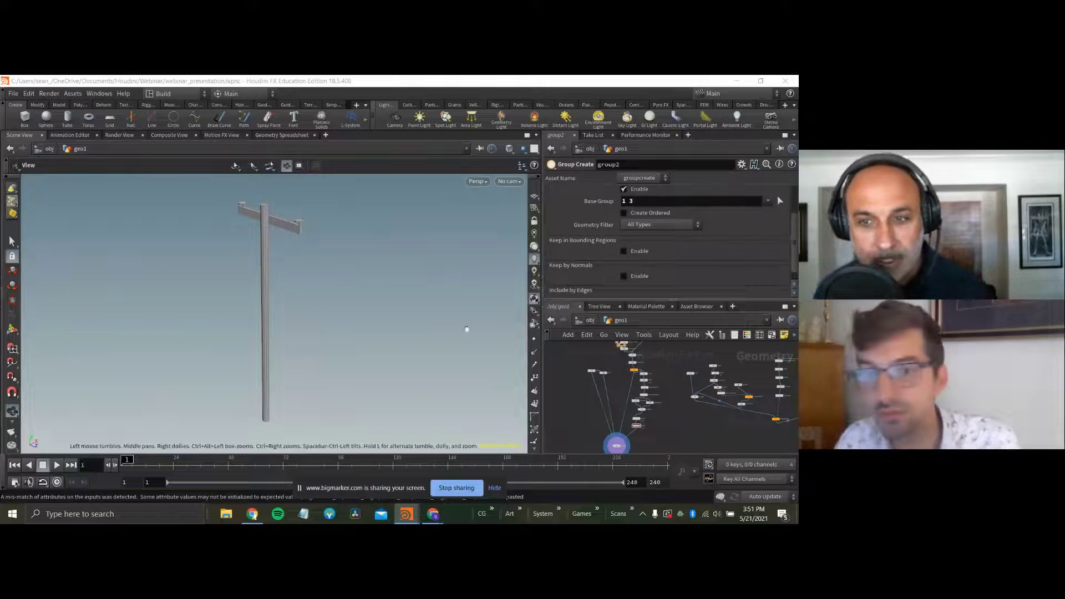
left_click(570, 405)
key("ctrl+z")
key("ctrl+z")
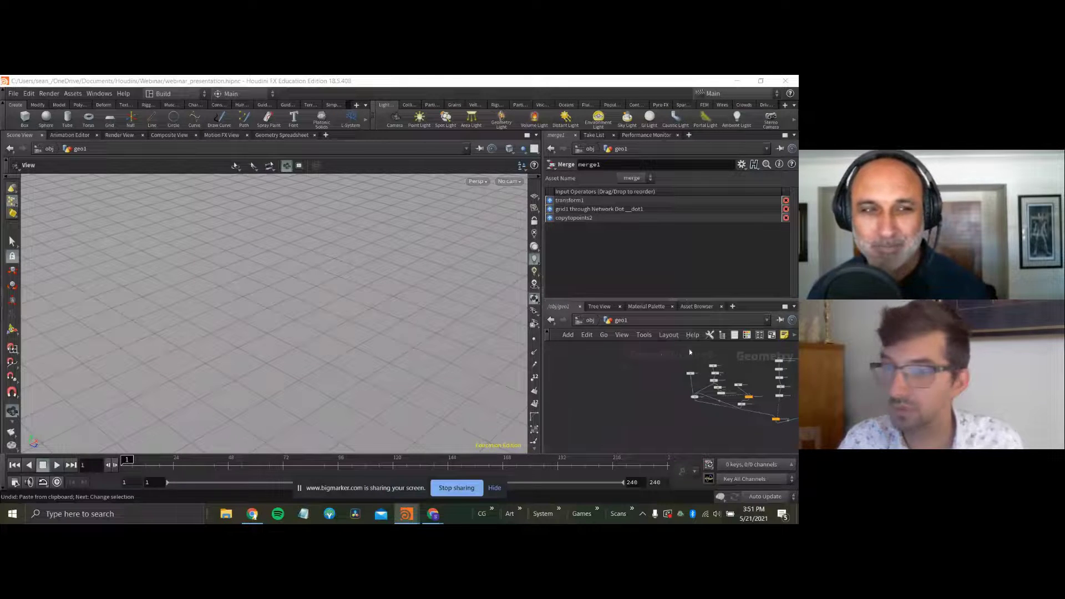
Paste the copied utility pole nodes and move the three-node group containing the tube beside the main pole chain.
key("ctrl+v")
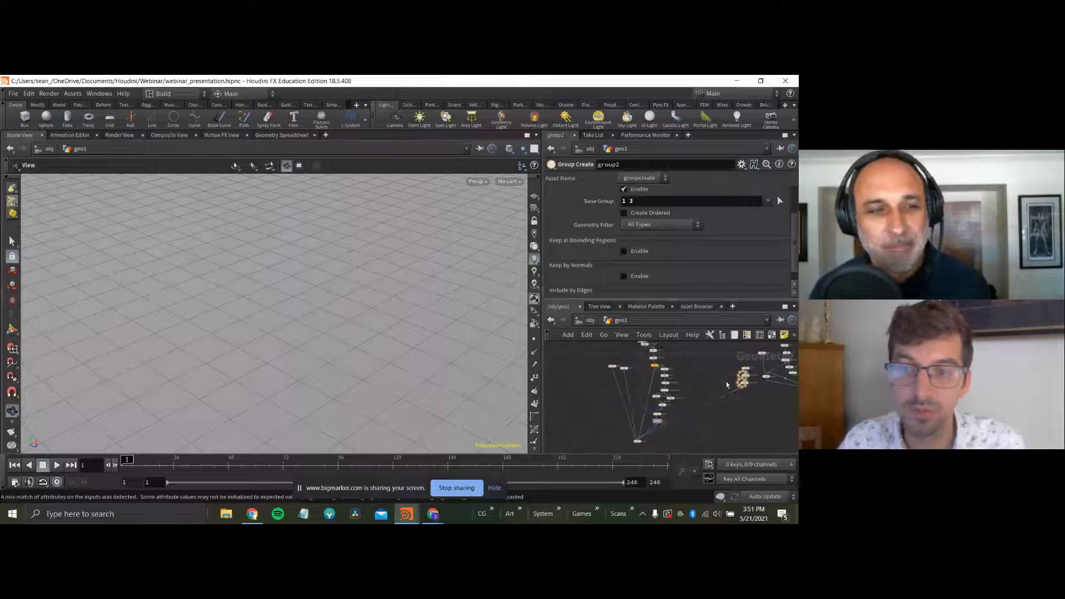
left_click_drag(727, 361, 684, 417)
left_click(744, 377)
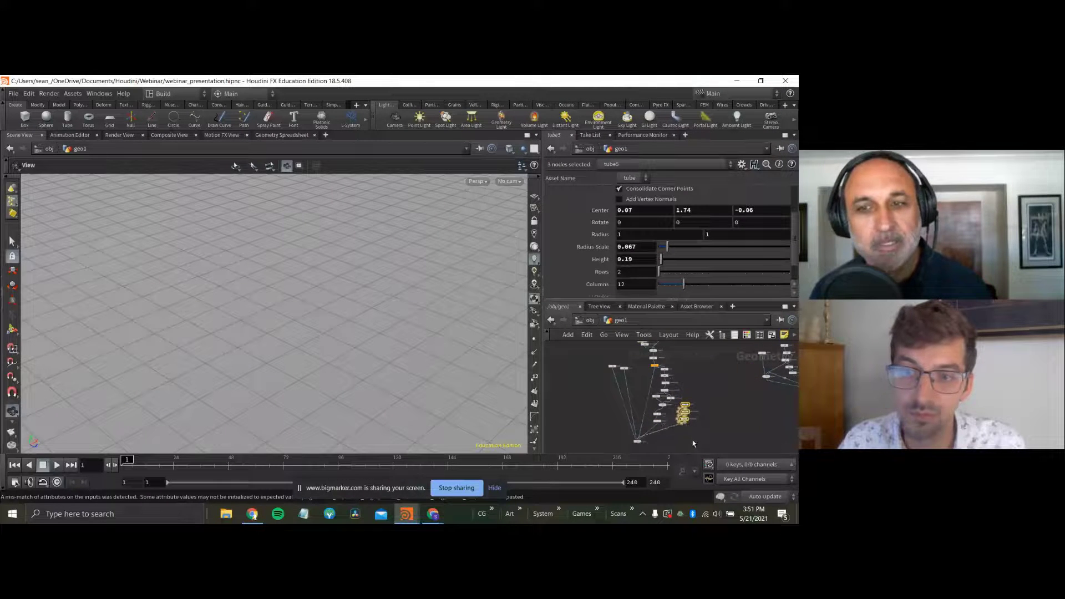
left_click(693, 444)
Display the pasted network's merge node to show the assembled utility pole.
scroll(698, 437, "up", 1)
left_click(641, 435)
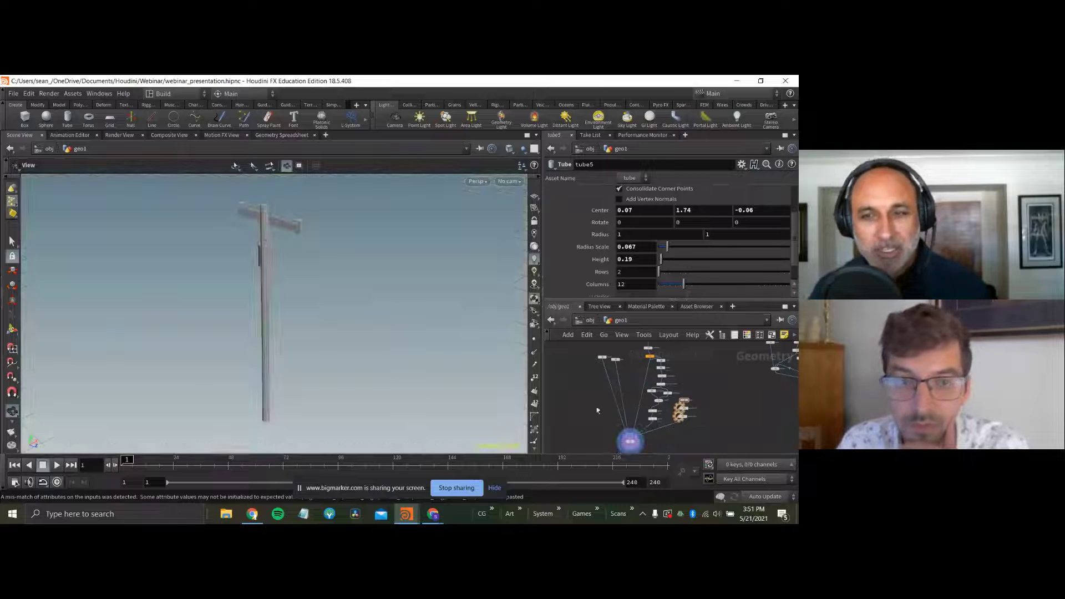
scroll(392, 309, "down", 3)
left_click_drag(288, 290, 188, 299)
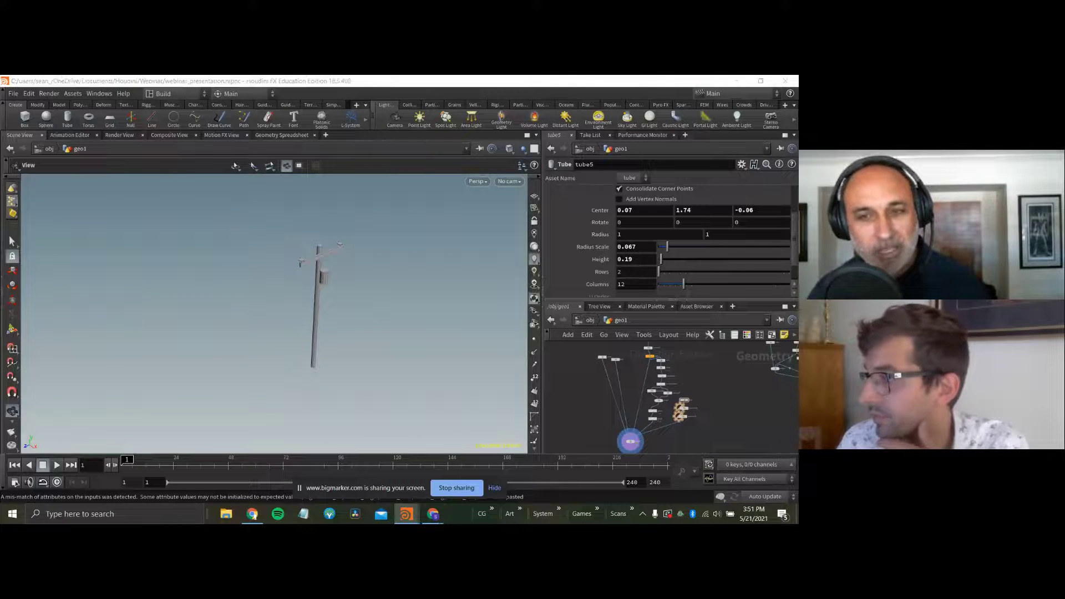
left_click(403, 293)
middle_click_drag(743, 366, 557, 434)
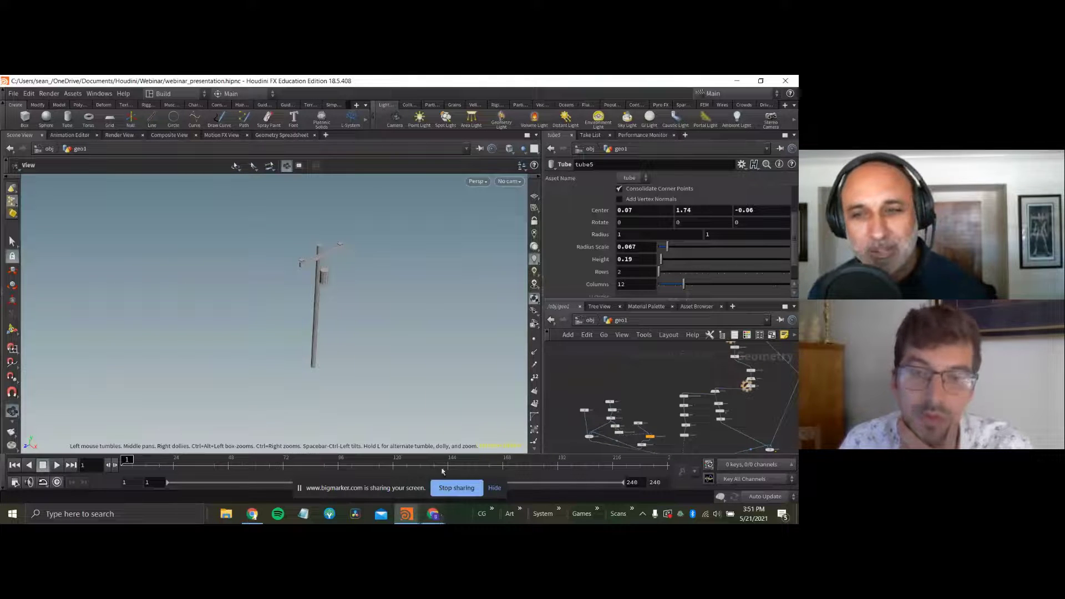
left_click_drag(366, 80, 366, 84)
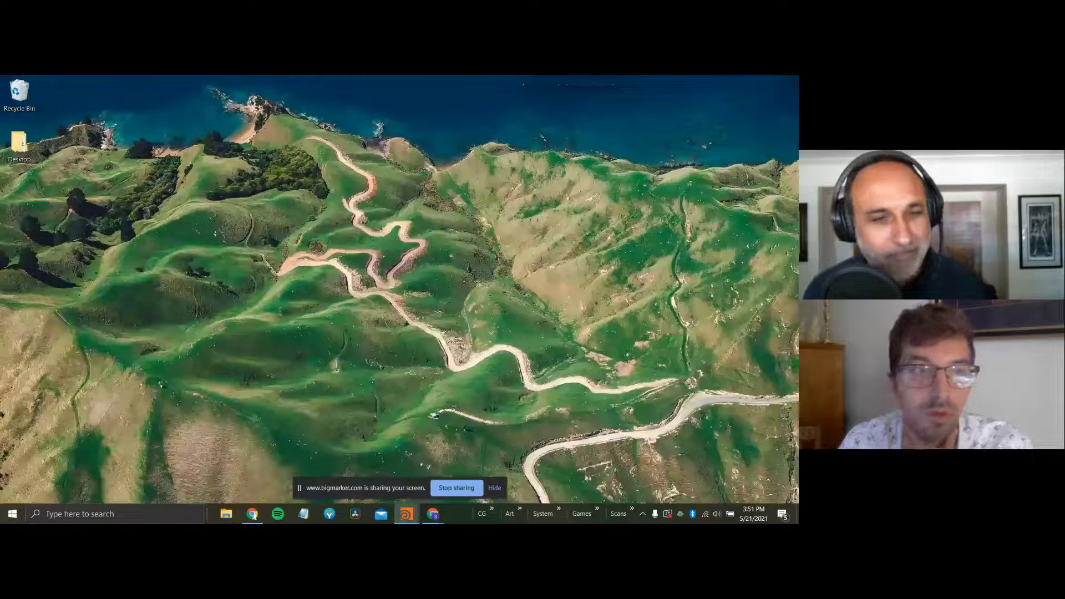
left_click(406, 514)
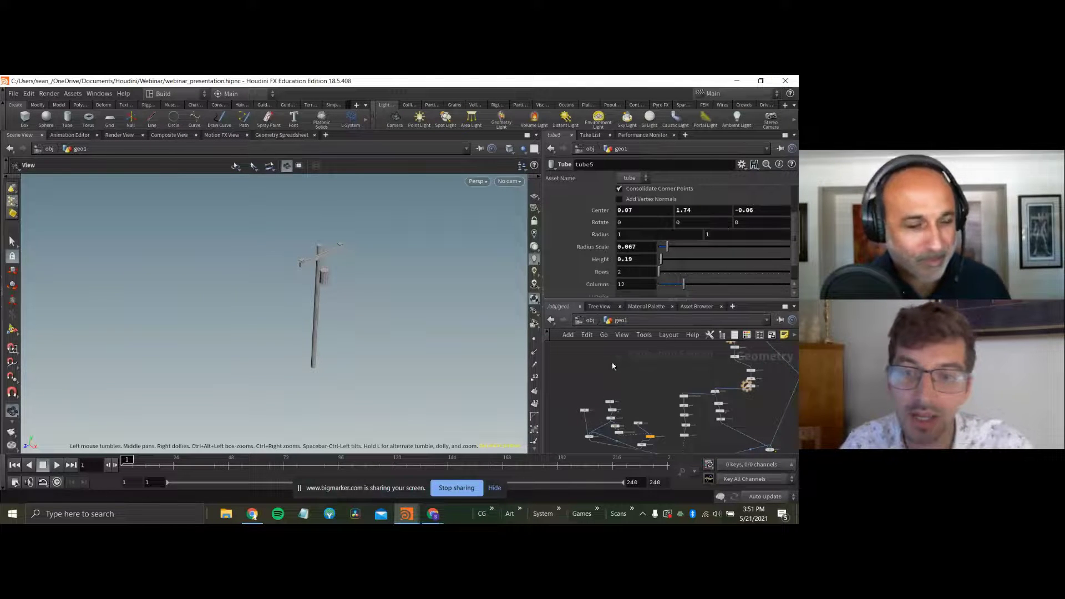
Examine the complete list of available geometry nodes, from the agent and attribute tools through the Labs, Pyro, RBD and Volume entries.
key("Tab")
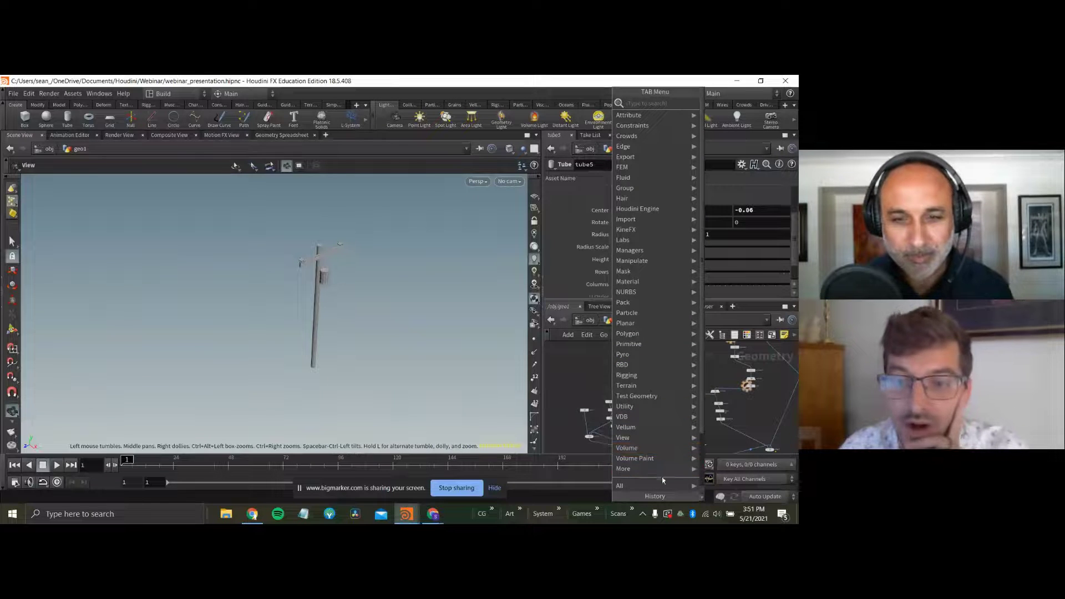
mouse_move(663, 482)
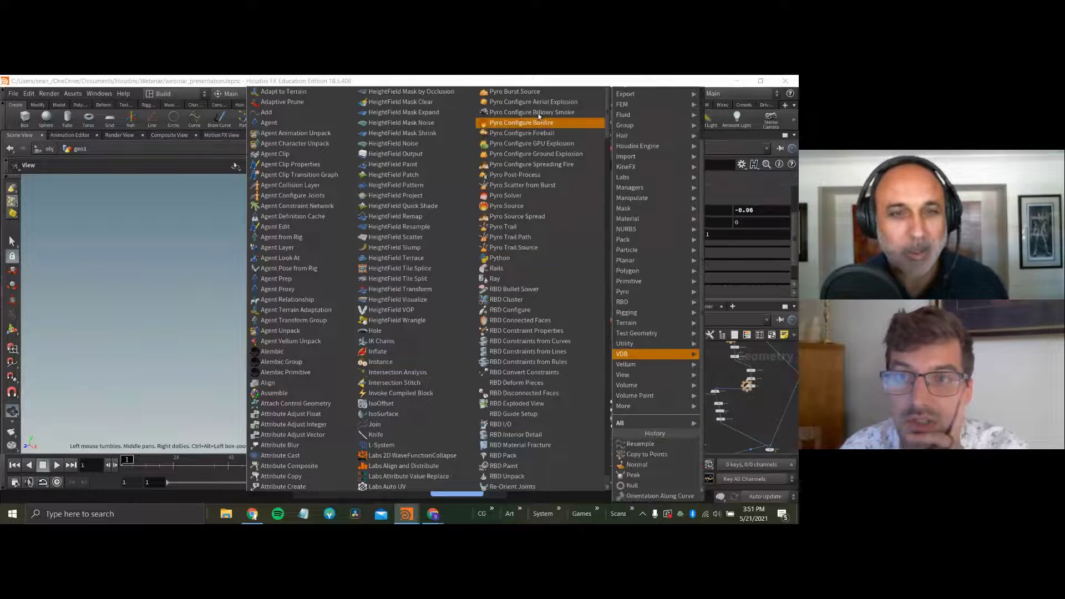
scroll(602, 176, "down", 10)
left_click_drag(602, 175, 600, 468)
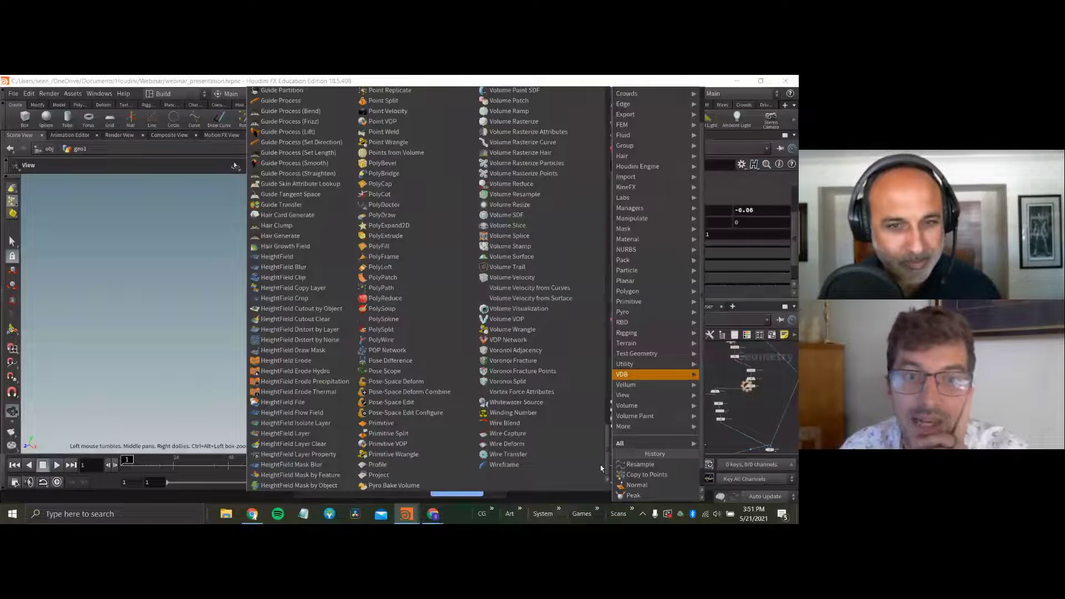
left_click_drag(601, 465, 536, 148)
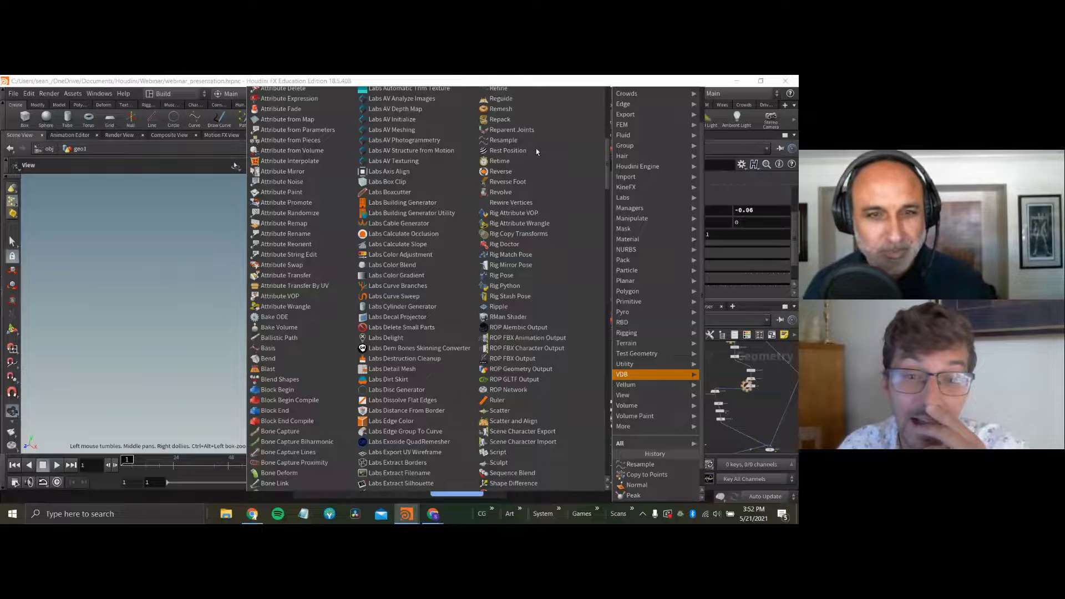
scroll(482, 184, "down", 5)
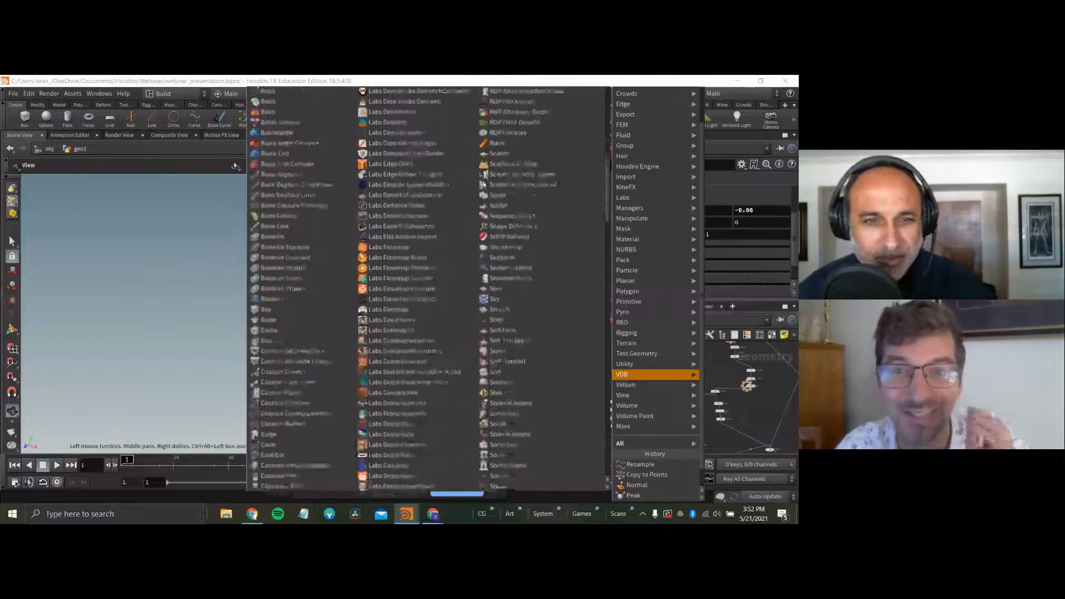
scroll(482, 184, "up", 4)
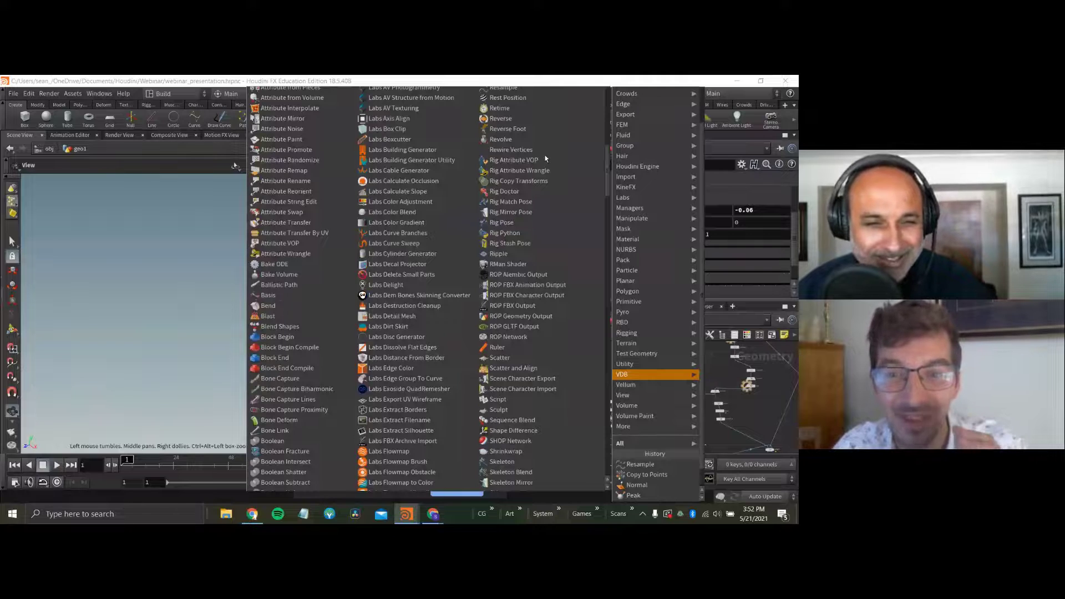
scroll(545, 159, "down", 1)
scroll(553, 218, "down", 5)
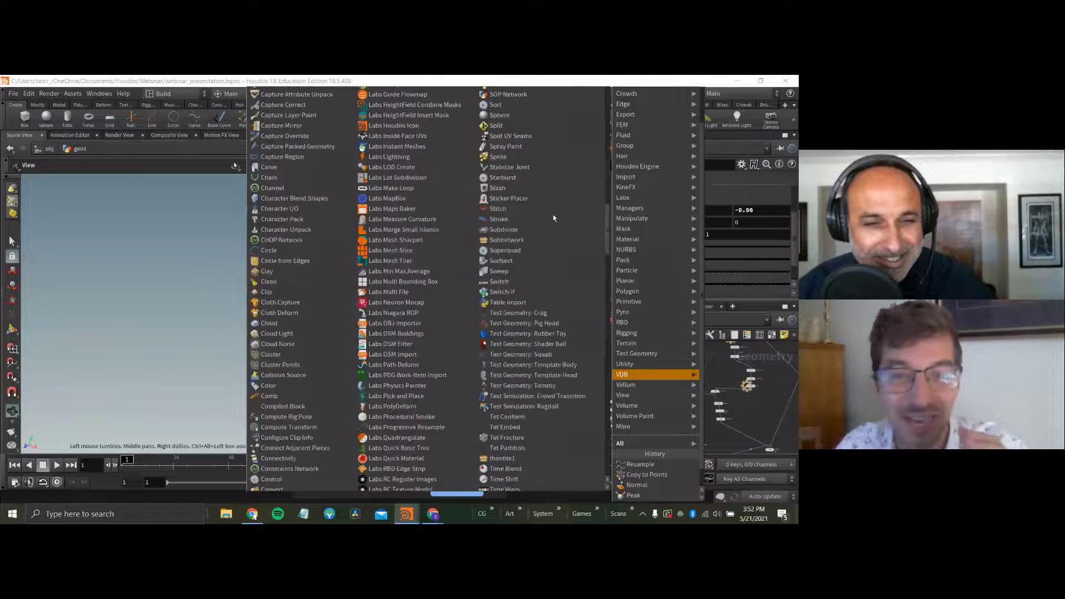
scroll(554, 220, "down", 4)
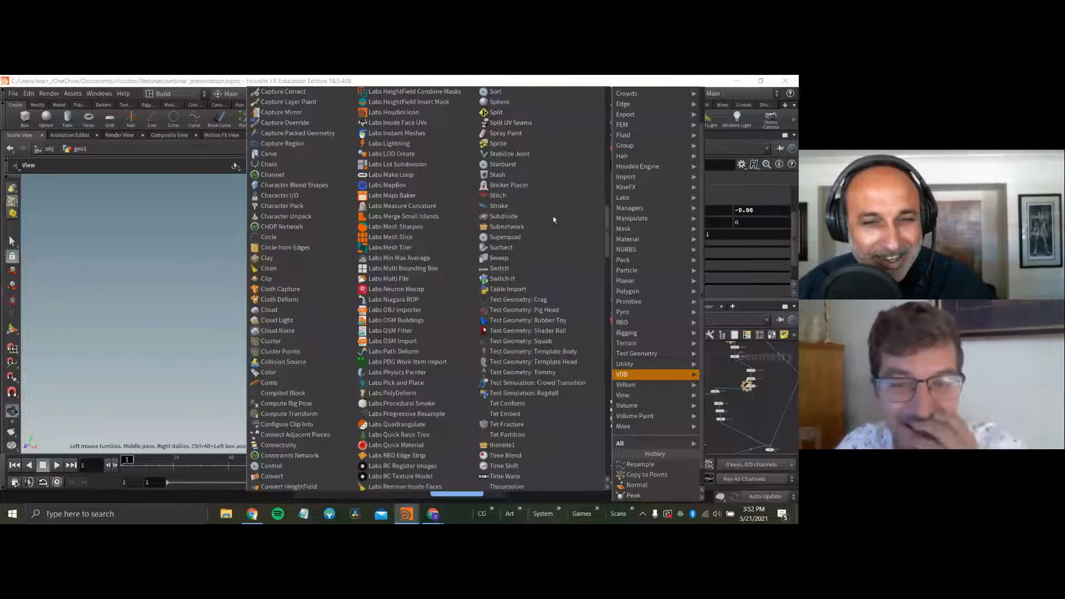
scroll(553, 220, "down", 15)
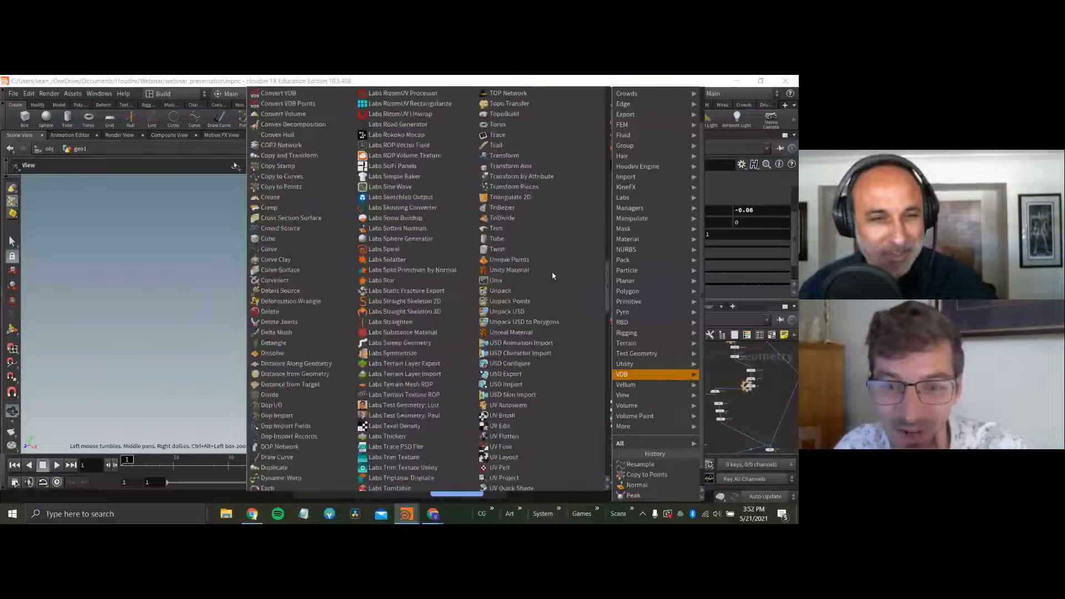
scroll(570, 383, "down", 4)
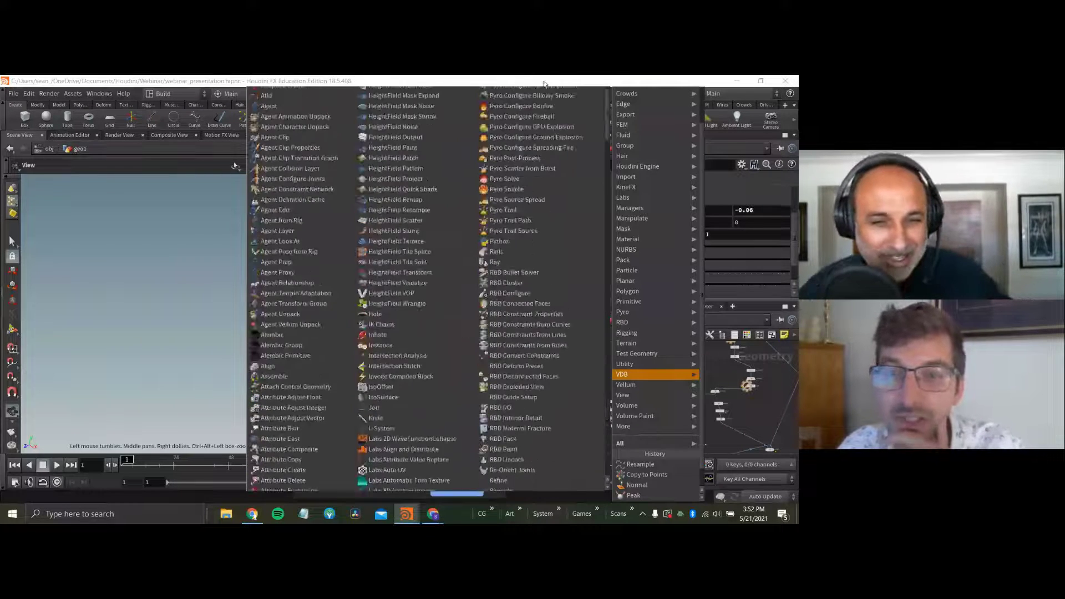
key("Escape")
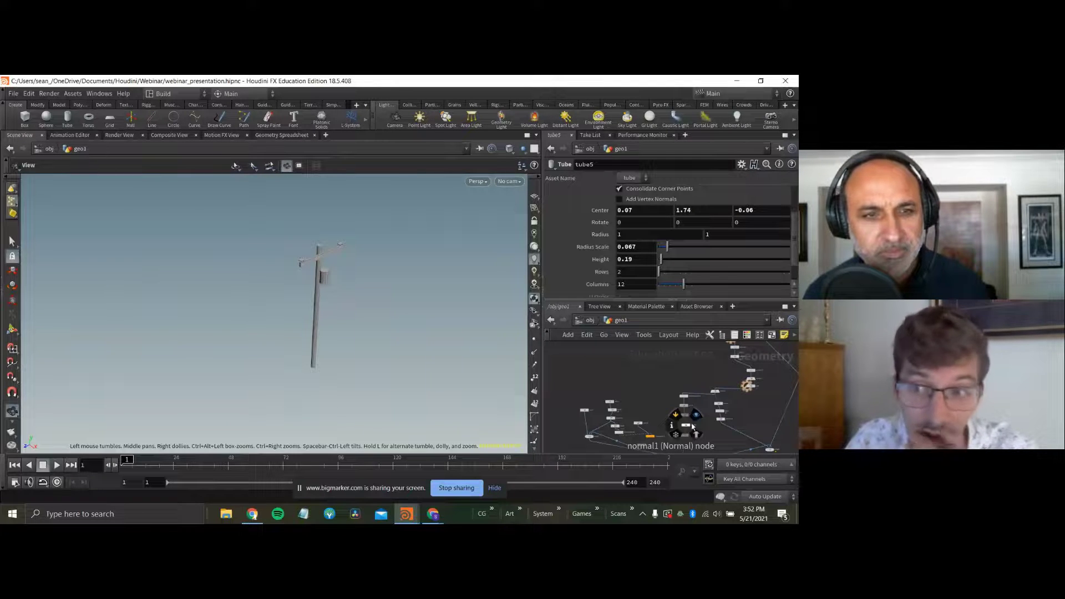
Bring up the complete list of node types again over an empty area of the network and close it.
scroll(654, 380, "up", 3)
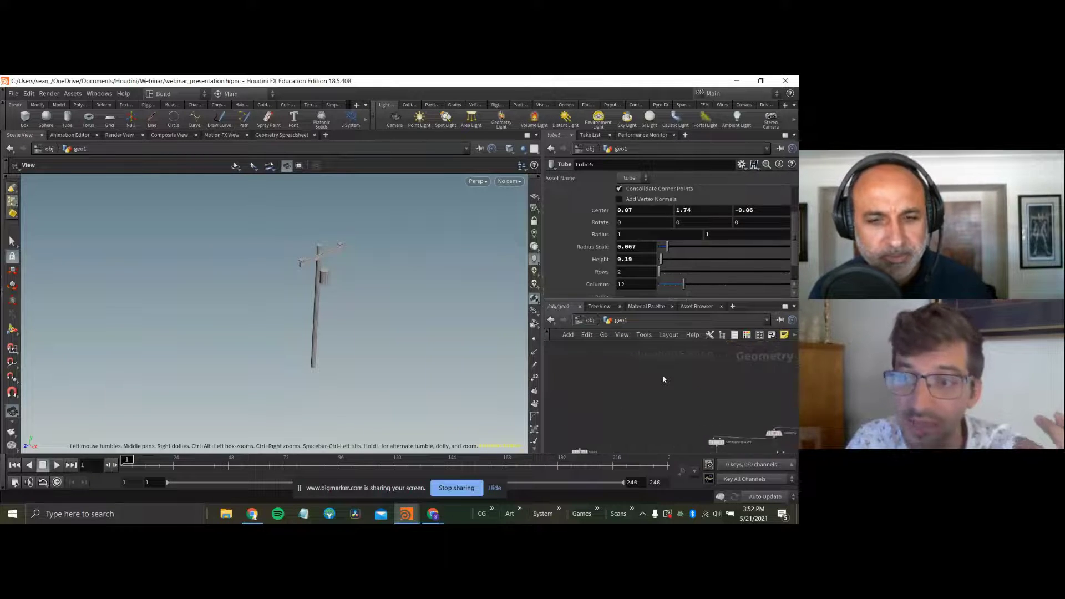
middle_click_drag(660, 373, 610, 432)
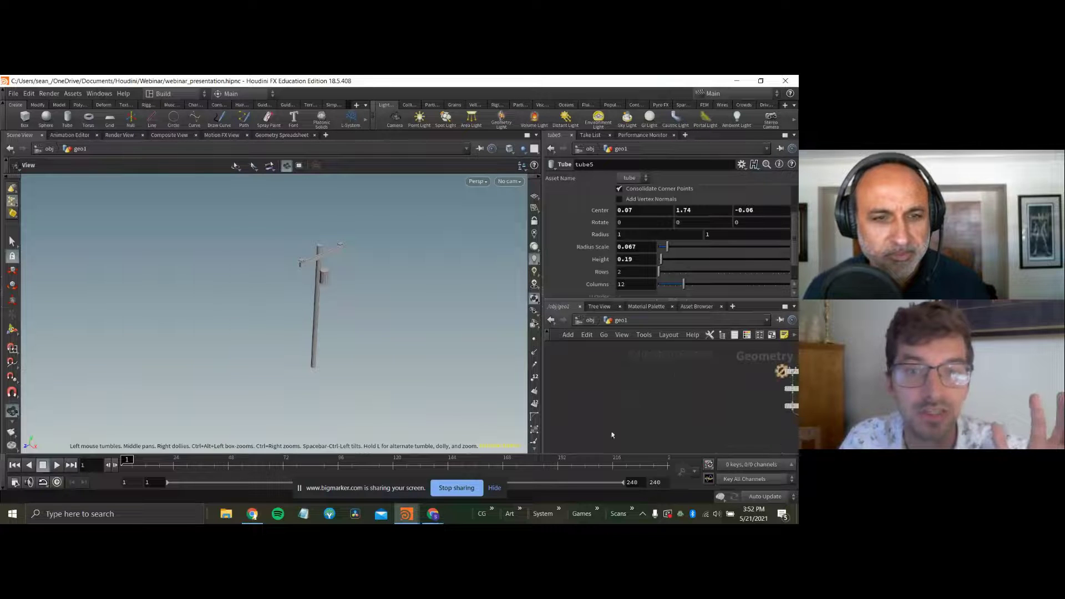
scroll(636, 396, "down", 2)
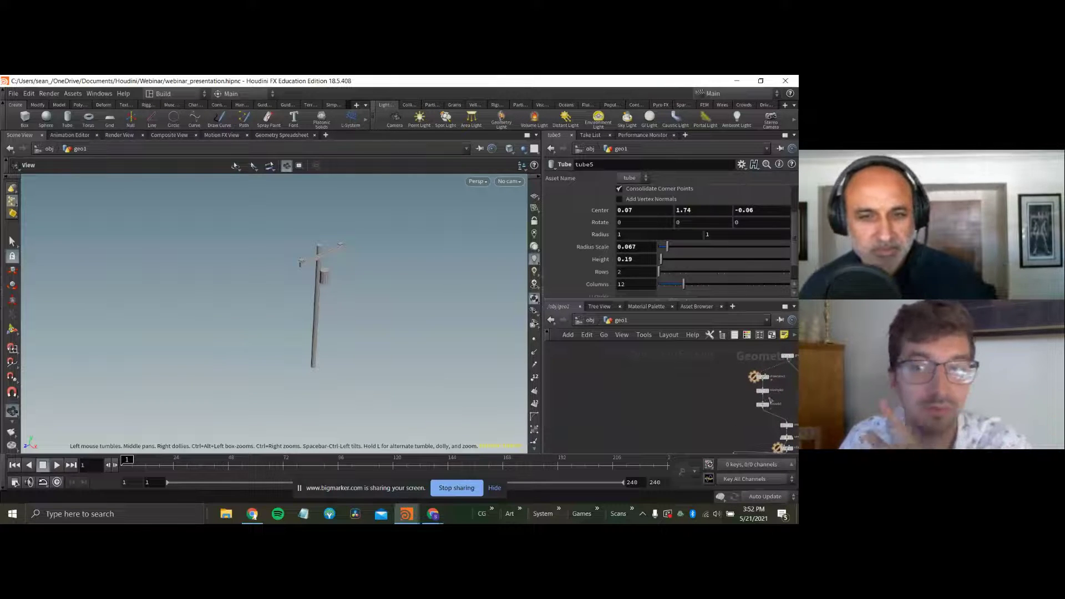
scroll(731, 400, "up", 1)
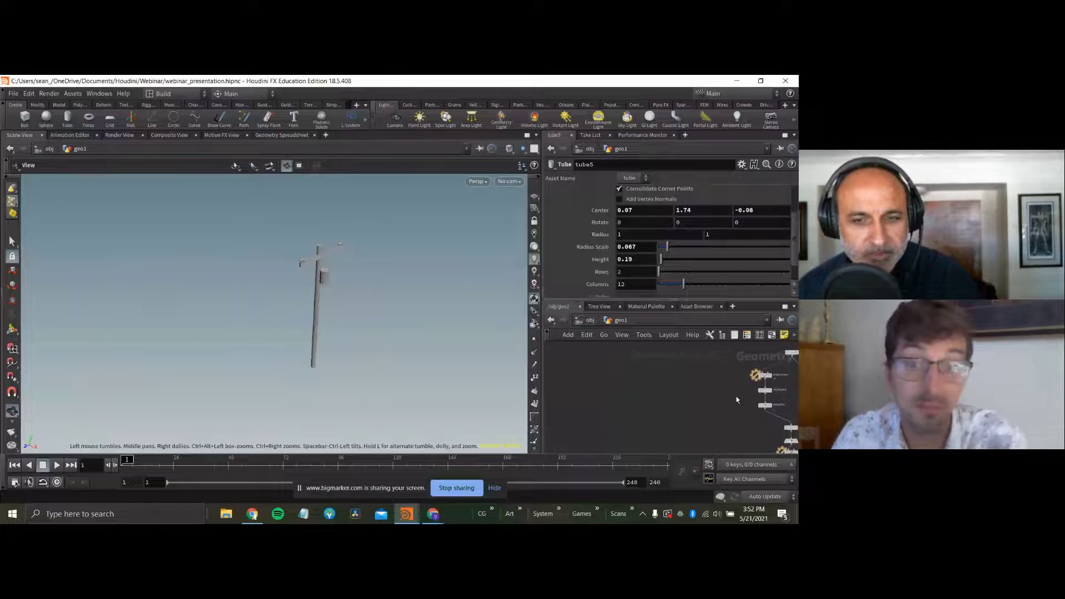
middle_click_drag(737, 400, 668, 392)
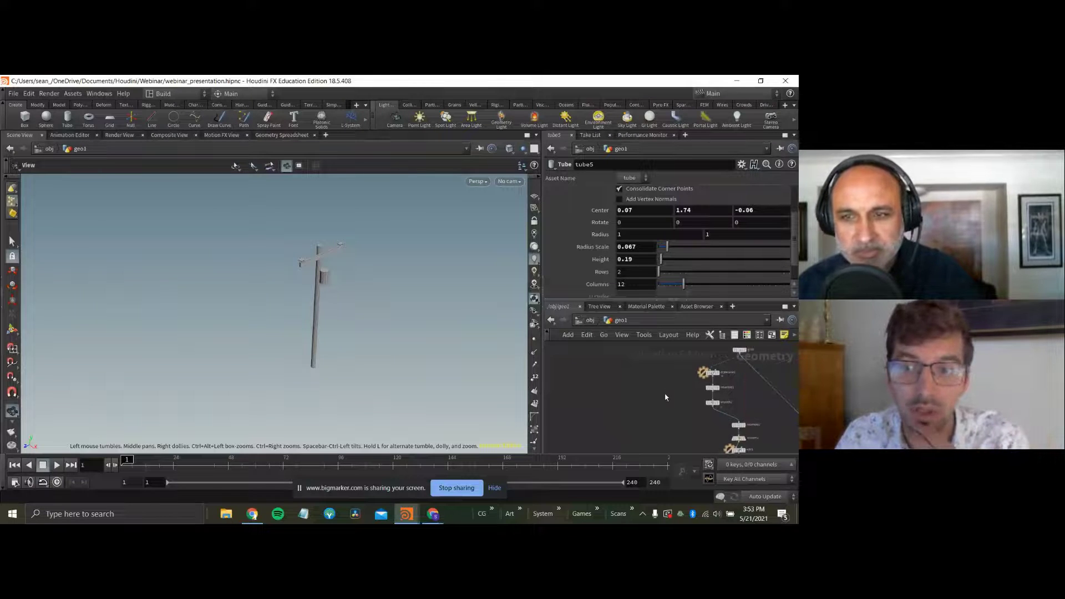
scroll(670, 392, "up", 1)
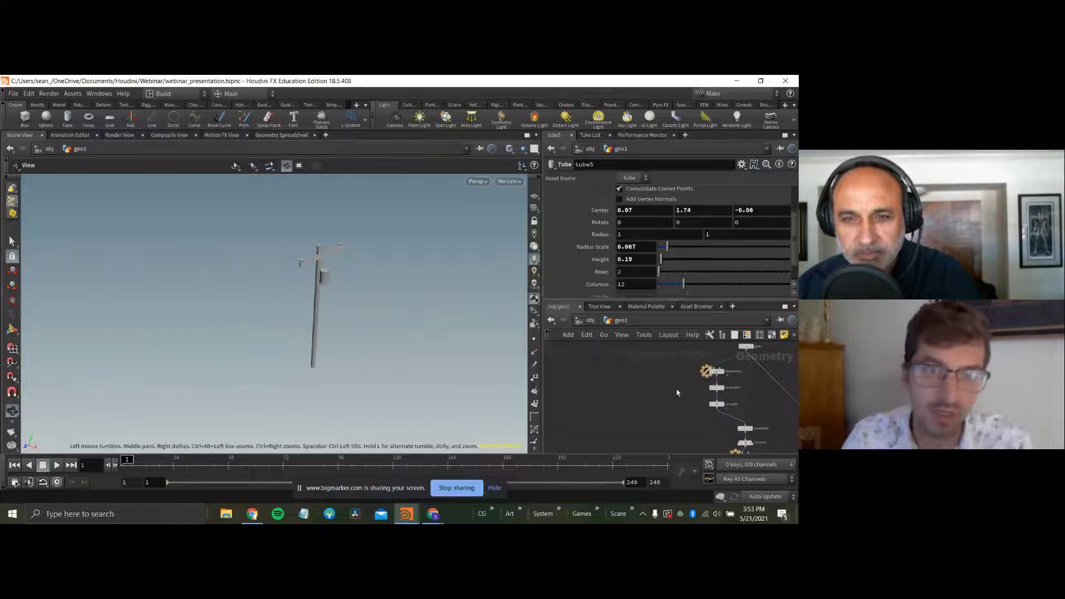
middle_click_drag(654, 396, 658, 397)
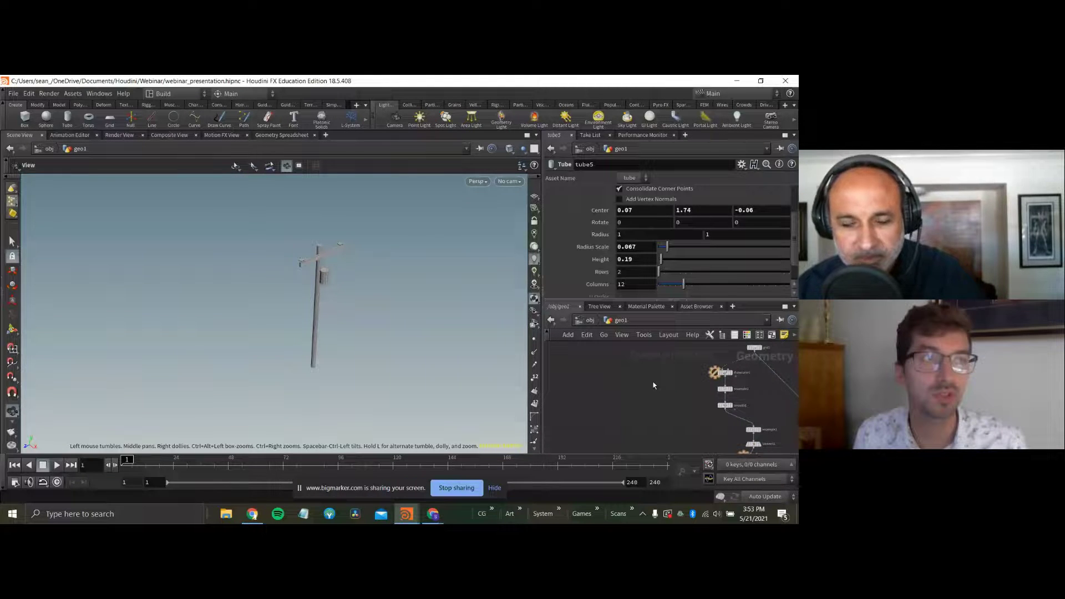
key("Tab")
mouse_move(690, 486)
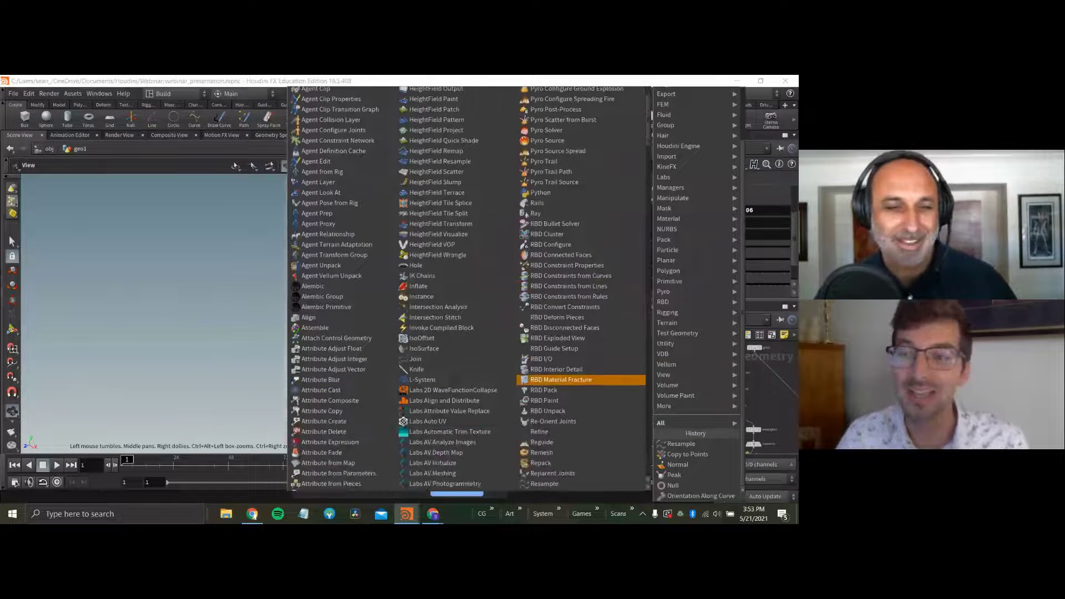
key("Escape")
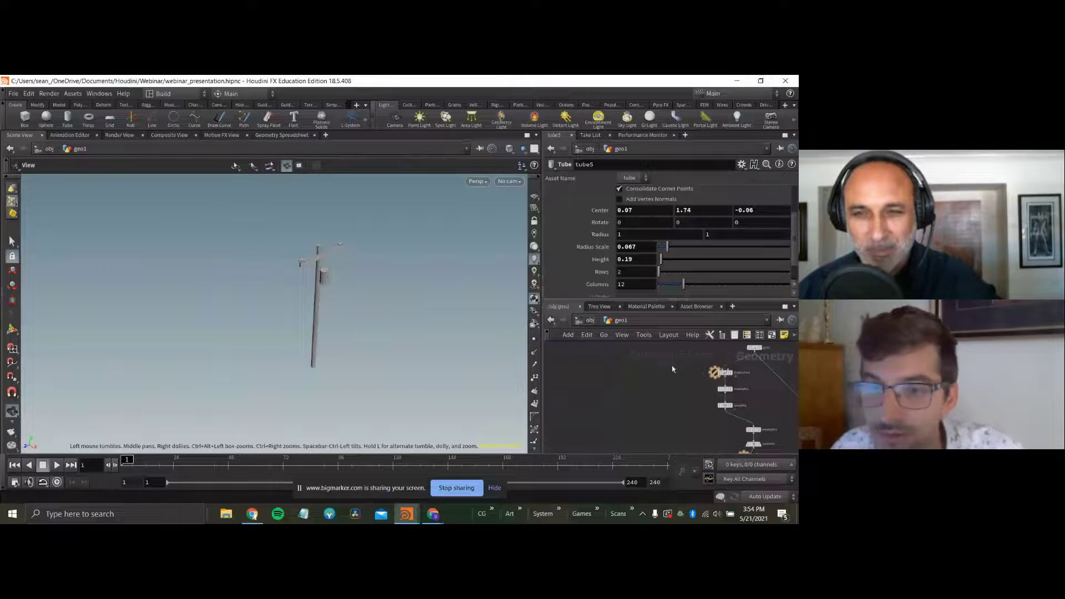
Select the circle node in the utility pole network and inspect the pole's crossarm and cylindrical attachment up close.
scroll(670, 389, "down", 1)
middle_click_drag(667, 415, 648, 253)
middle_click_drag(645, 390, 706, 415)
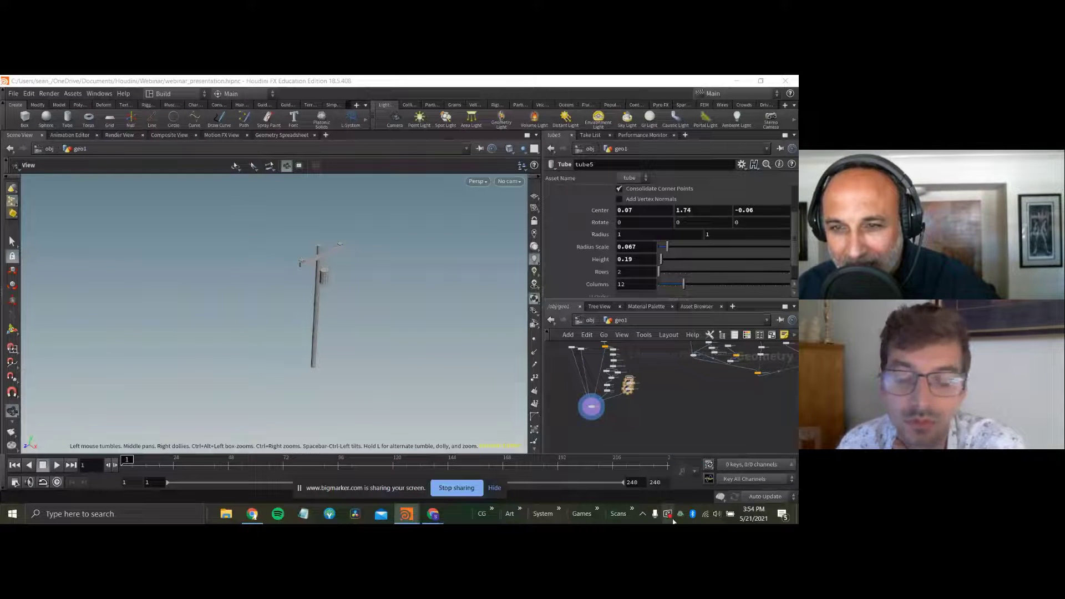
mouse_move(433, 513)
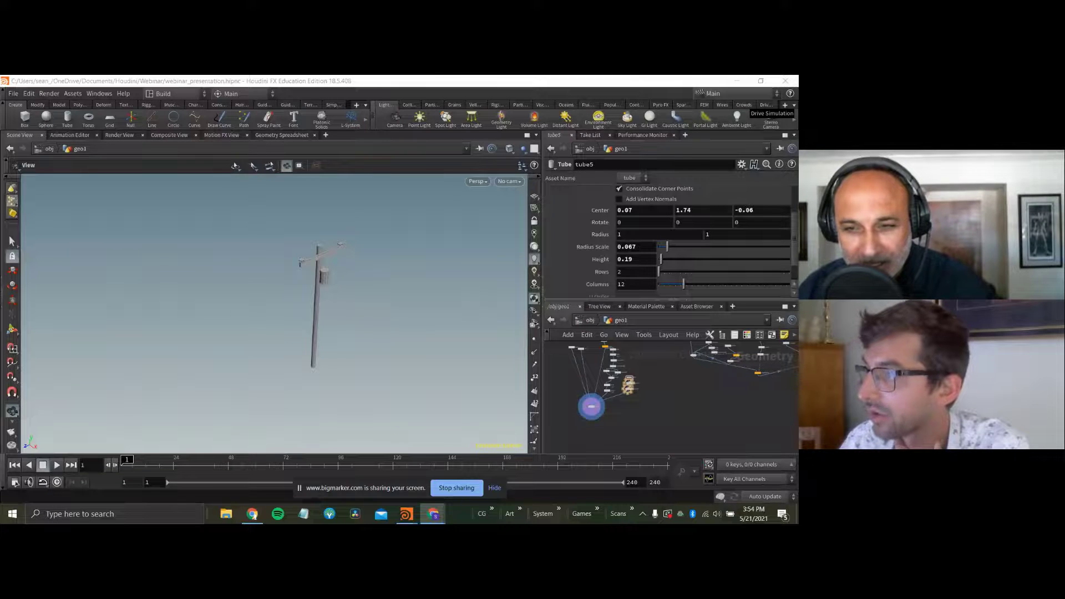
scroll(431, 311, "up", 1)
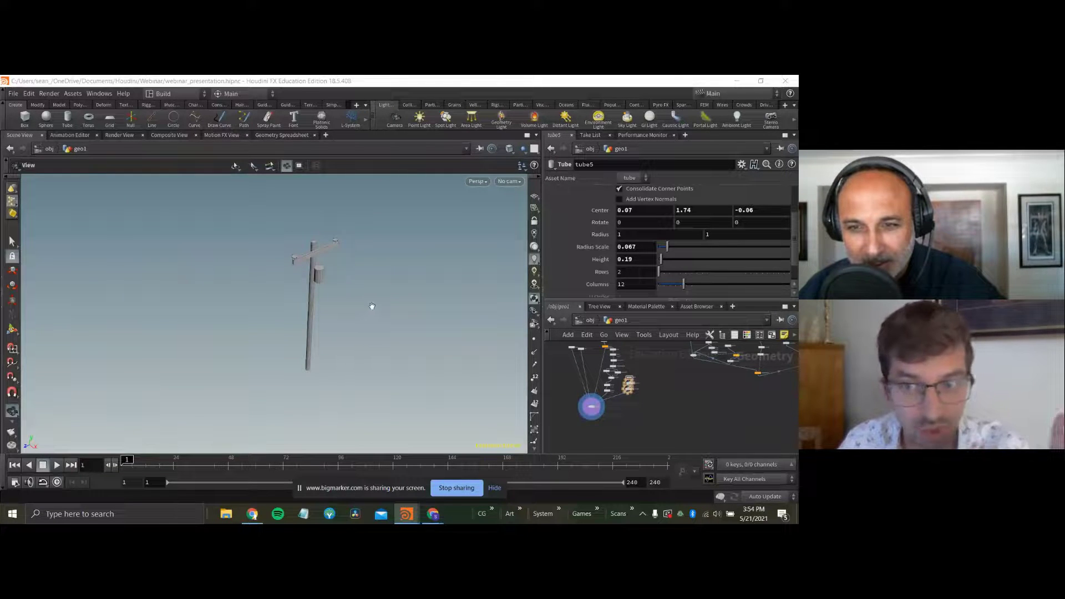
scroll(610, 424, "up", 3)
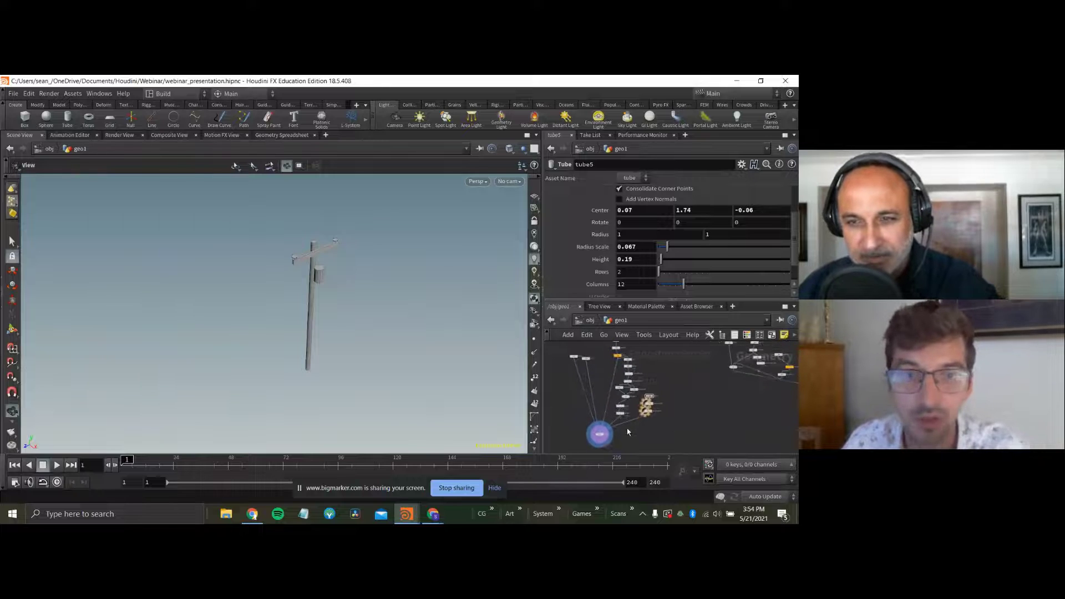
scroll(626, 431, "up", 4)
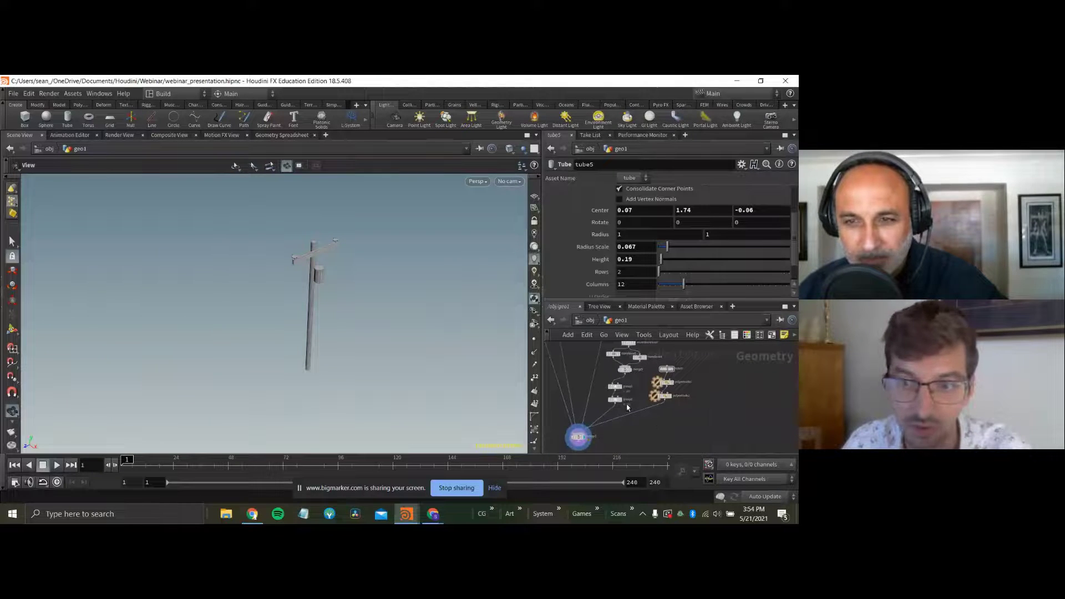
middle_click_drag(668, 422, 622, 335)
scroll(611, 385, "up", 2)
left_click(627, 382)
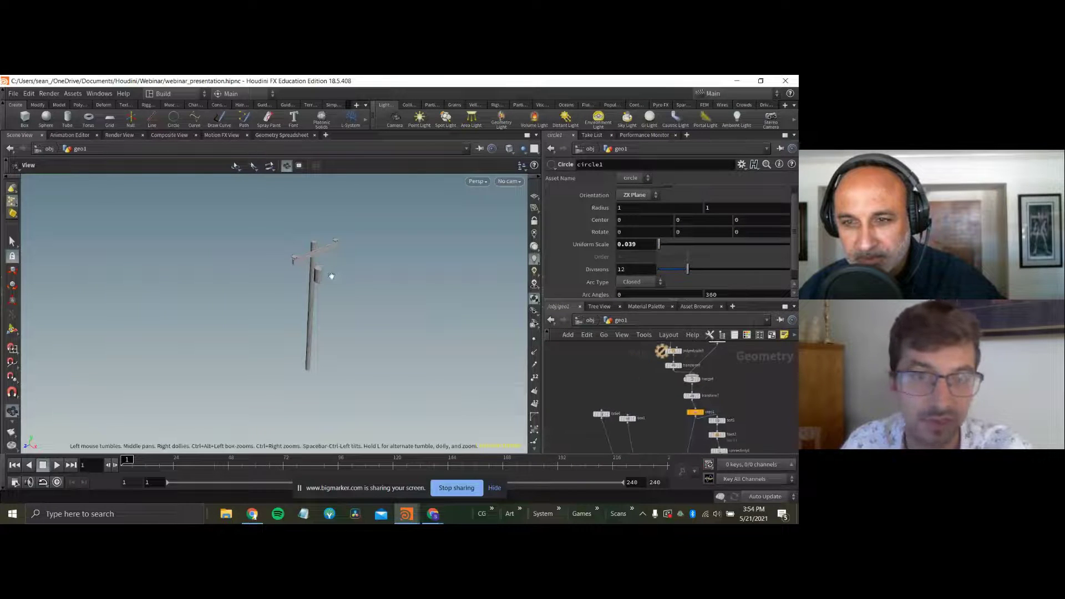
left_click_drag(331, 276, 336, 242)
right_click_drag(310, 253, 381, 235)
mouse_move(381, 235)
left_mouse_down()
mouse_move(348, 236)
mouse_move(377, 244)
left_mouse_up()
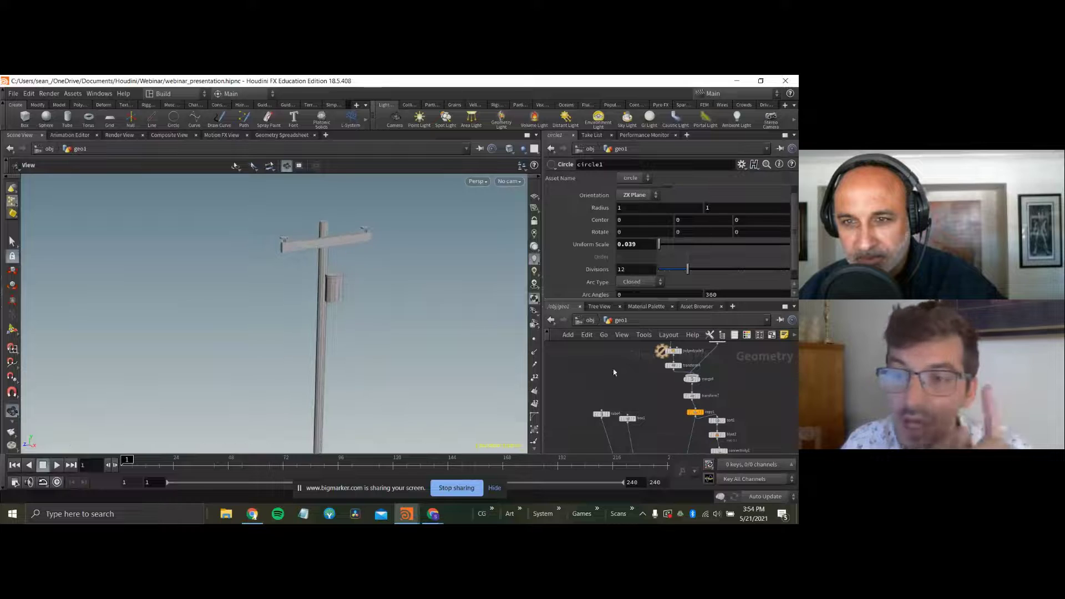
Try cutting the wire from the three-node tube branch to the pole's merge node, and undo the disconnection.
middle_click_drag(660, 443, 640, 369)
middle_click_drag(654, 416, 642, 410)
scroll(635, 408, "down", 1)
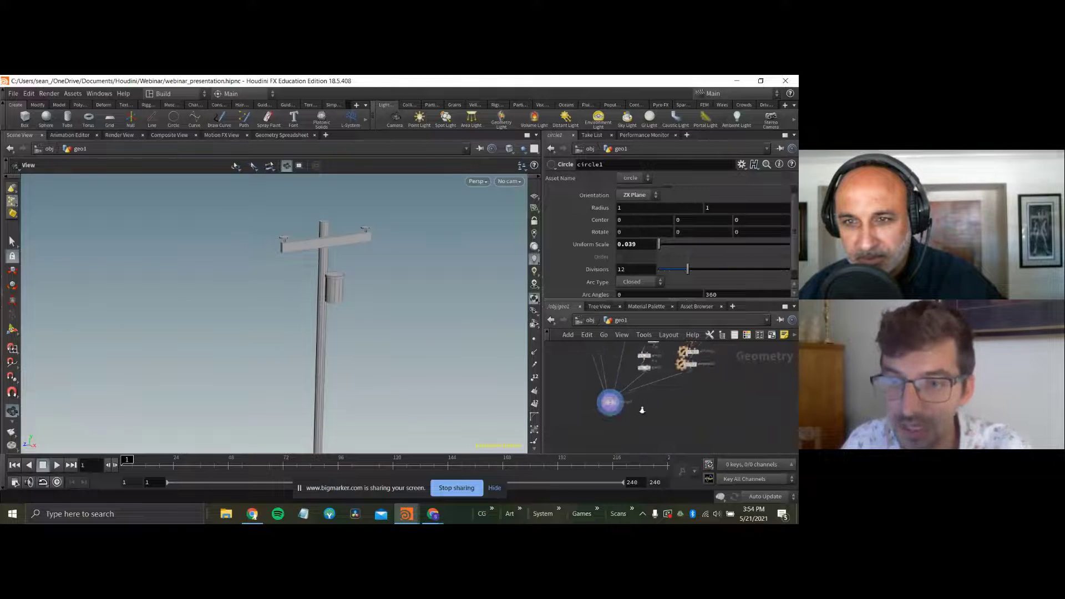
scroll(655, 402, "down", 2)
scroll(659, 392, "up", 1)
key("y")
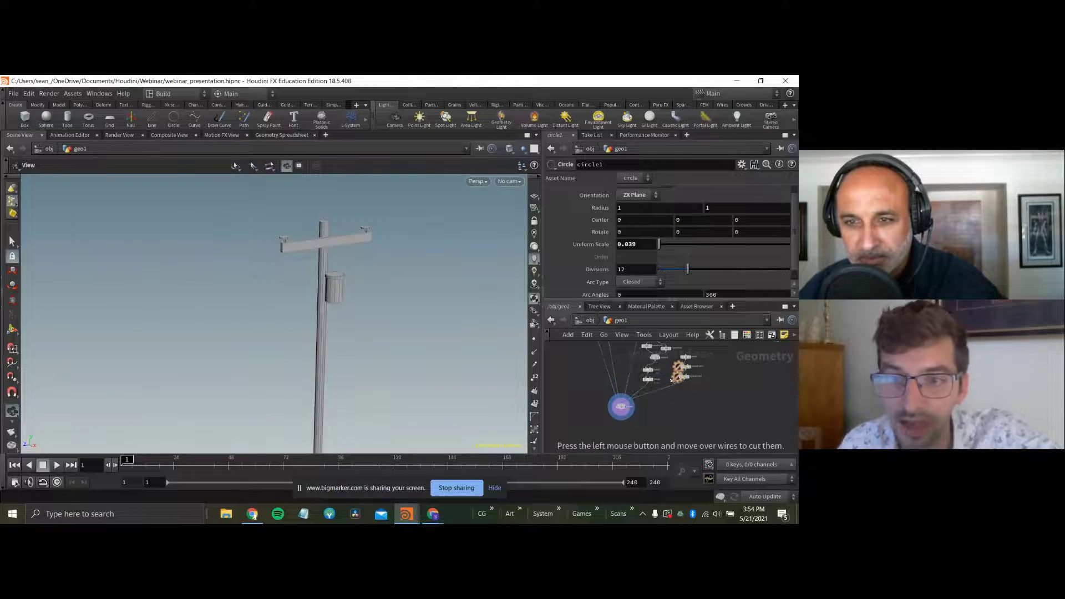
left_click_drag(672, 378, 680, 414)
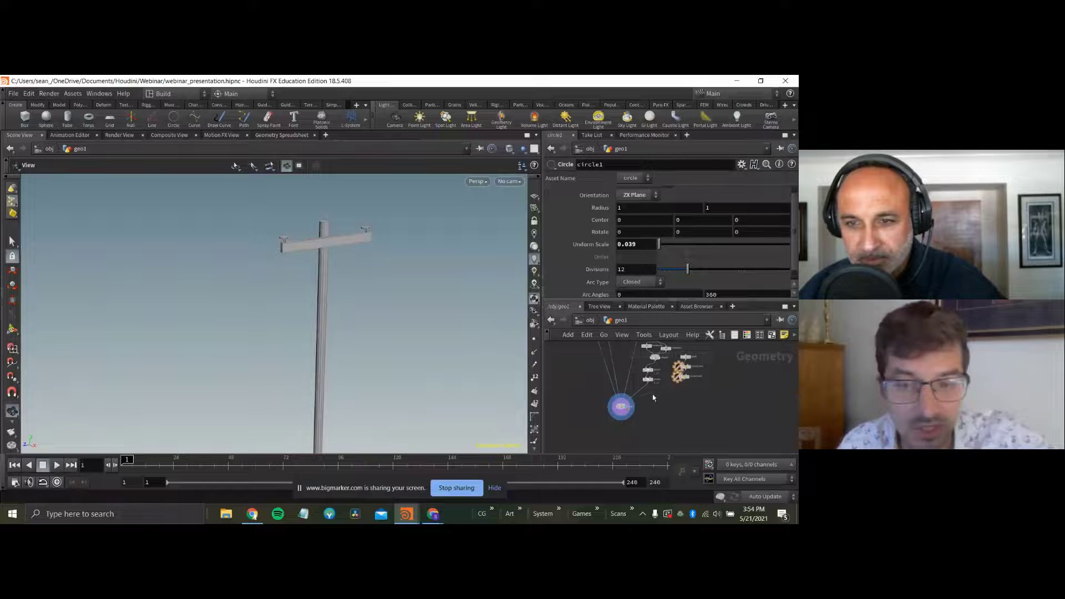
key("ctrl+z")
key("y")
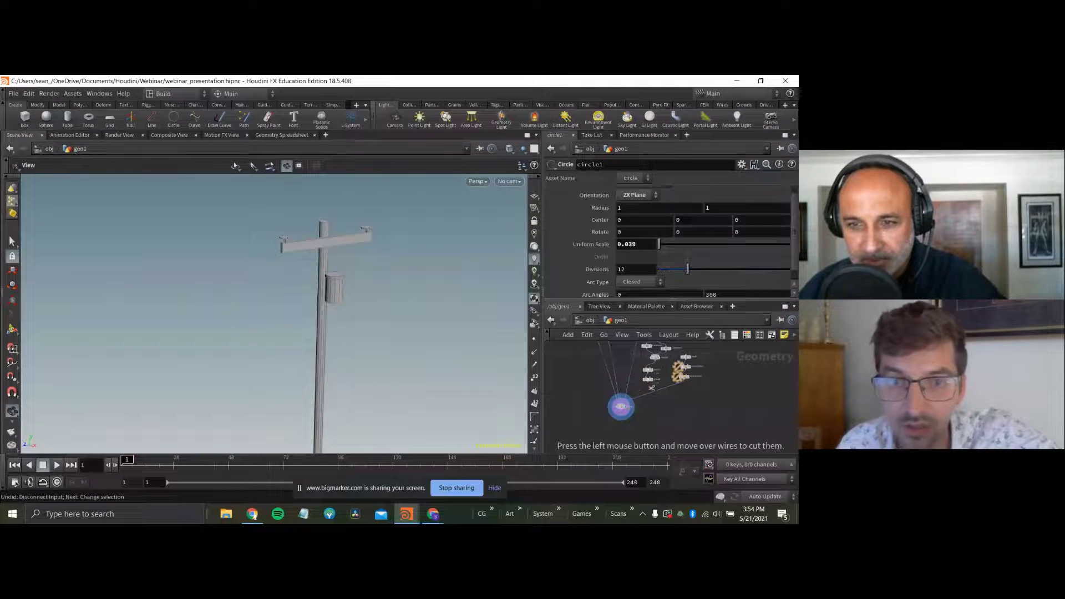
right_click(656, 389)
left_click(654, 407)
middle_click_drag(691, 407, 645, 419)
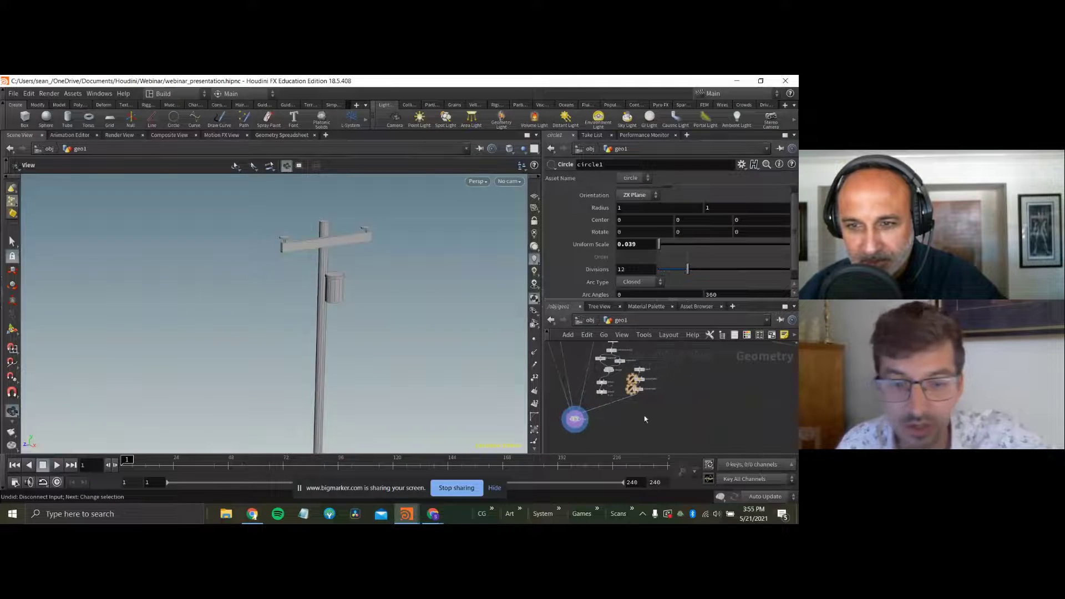
View the network editor and the 3D viewport maximized in turn, and restore the split pane layout.
key("ctrl+b")
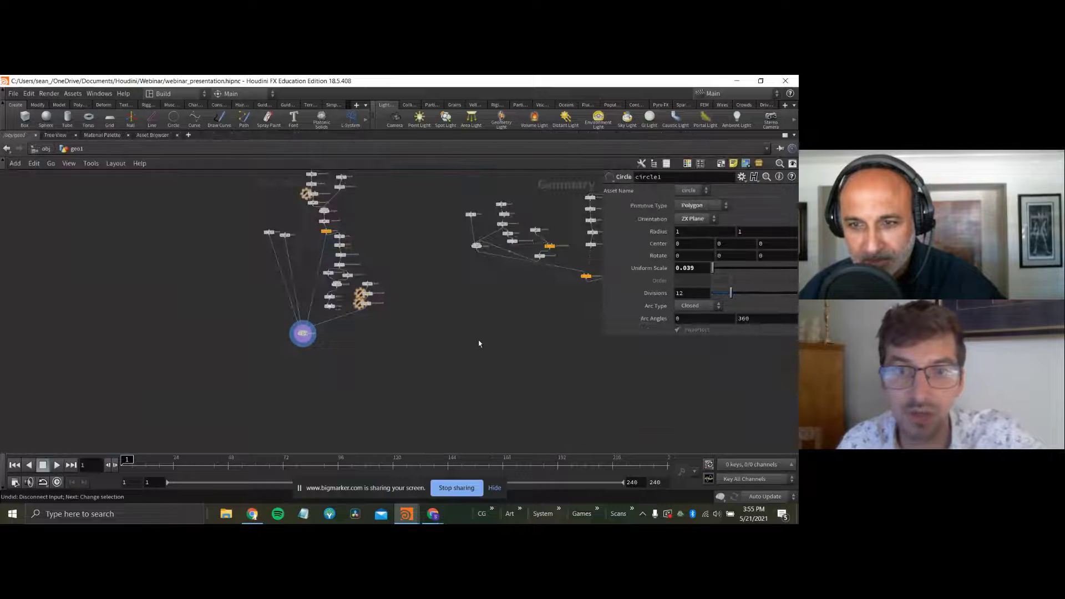
middle_click_drag(473, 306, 449, 359)
scroll(449, 357, "down", 3)
key("ctrl+b")
key("ctrl+b")
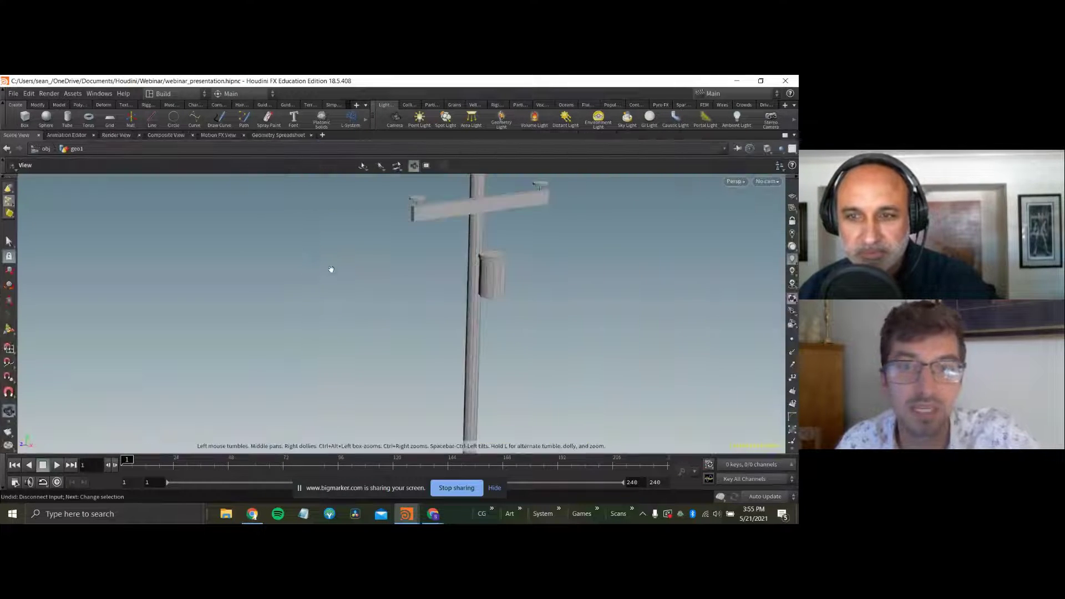
key("ctrl+b")
key("ctrl+b")
key("ctrl+b")
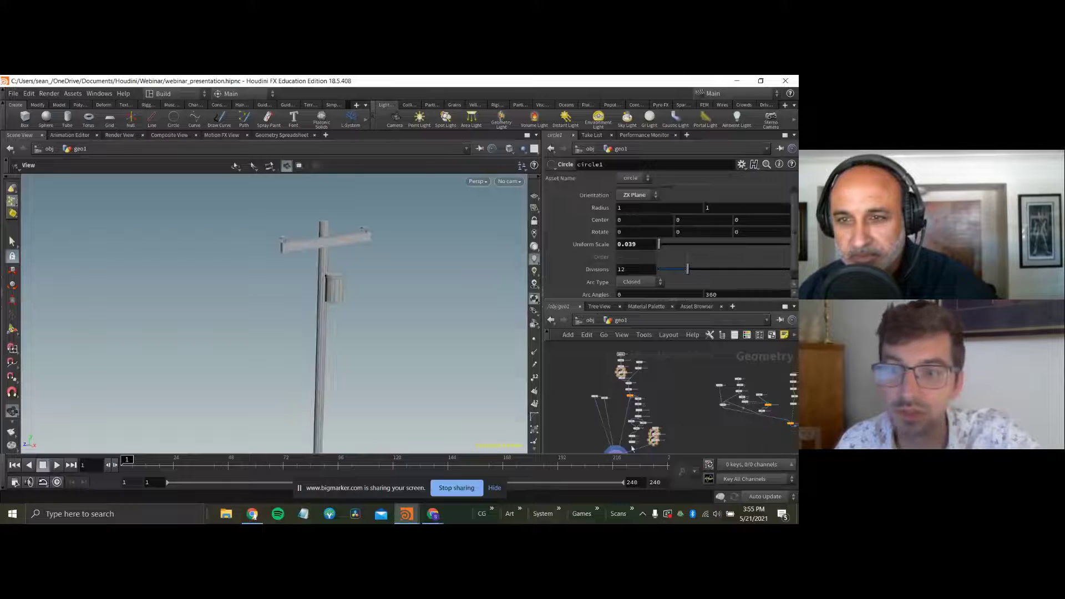
Shift the group of nodes feeding copytopoints2 away from the road branch and lower the merge1 node in the maximized network.
key("ctrl+b")
scroll(485, 356, "up", 5)
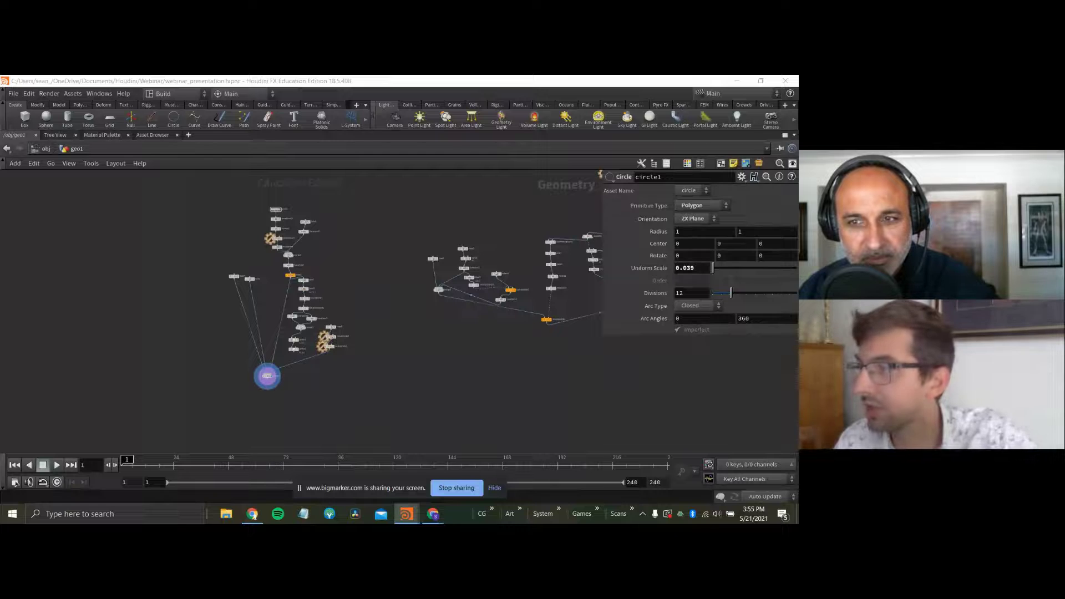
scroll(484, 340, "up", 5)
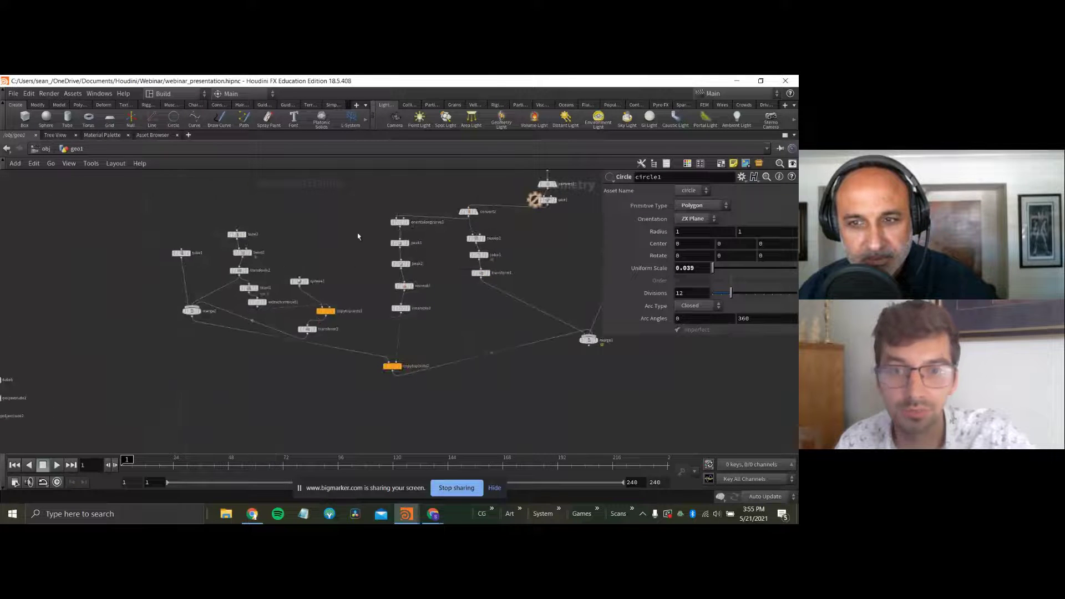
left_click_drag(140, 194, 444, 404)
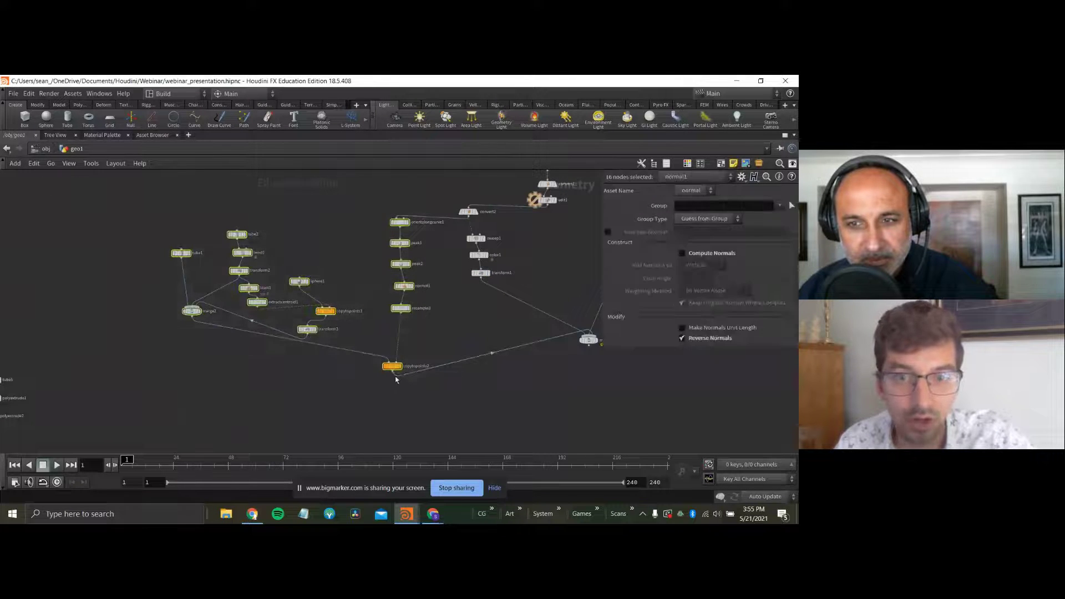
left_click_drag(390, 370, 340, 373)
left_click(409, 388)
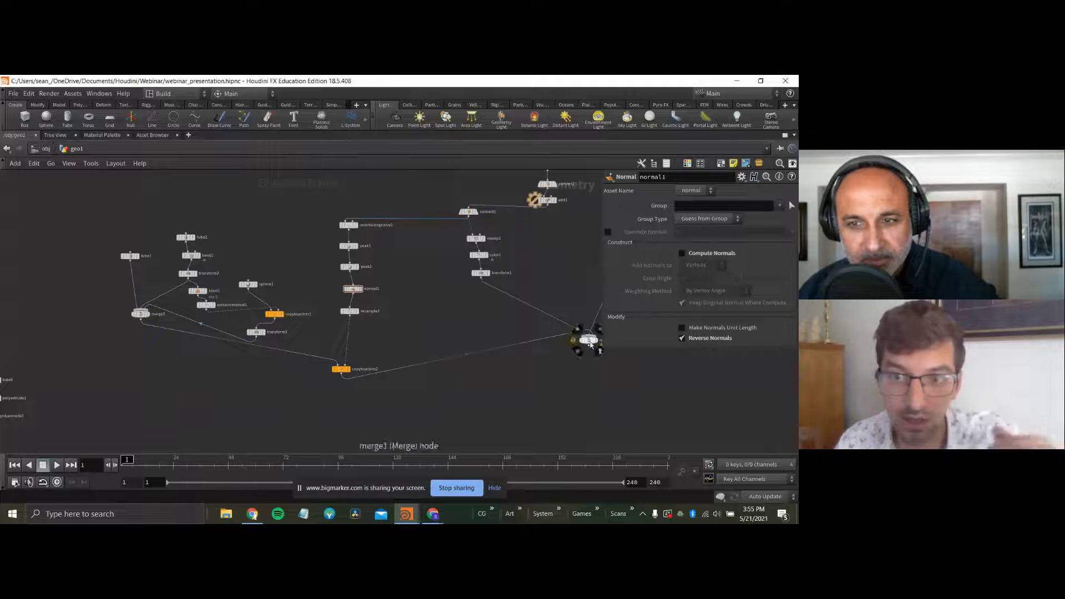
left_click_drag(590, 344, 598, 391)
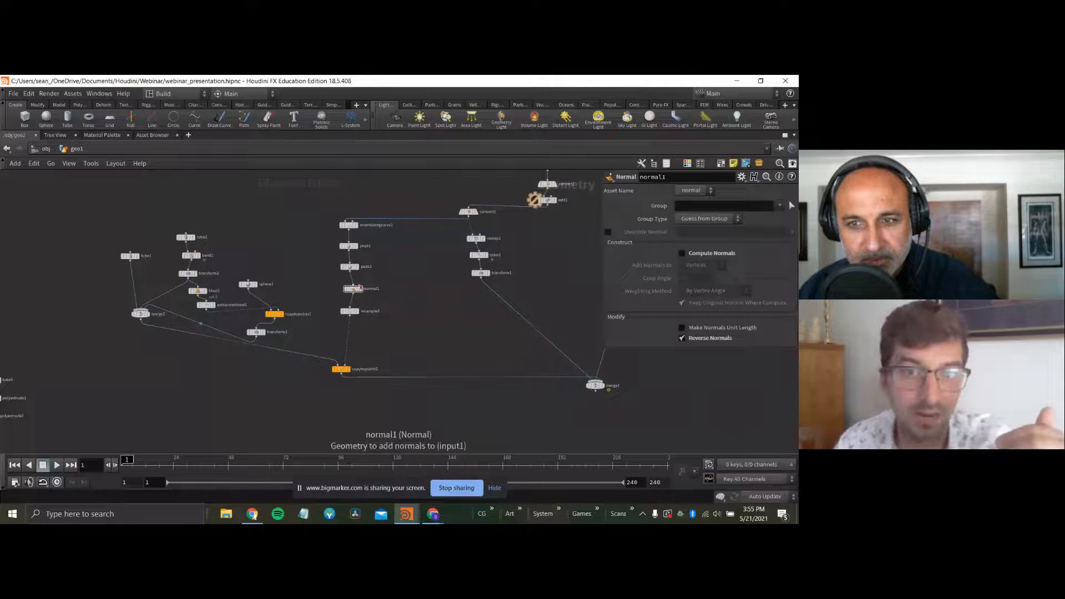
Duplicate the chain of two peak nodes, normal and resample beside the original, fed by the same Orient Along Curve node.
left_click_drag(357, 291, 352, 290)
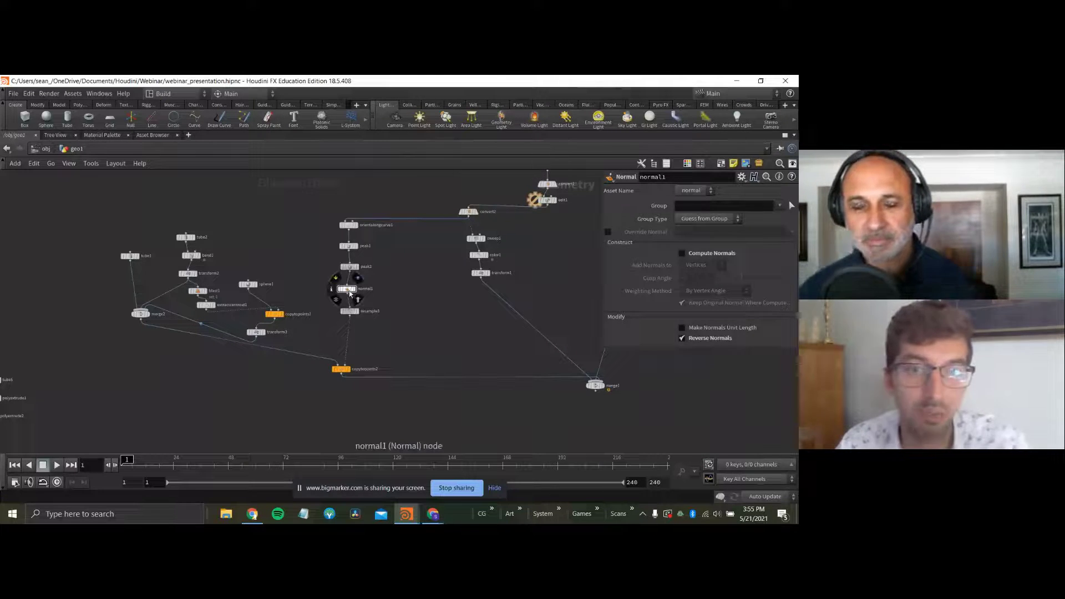
left_click_drag(349, 291, 352, 294)
left_click_drag(375, 345, 349, 200)
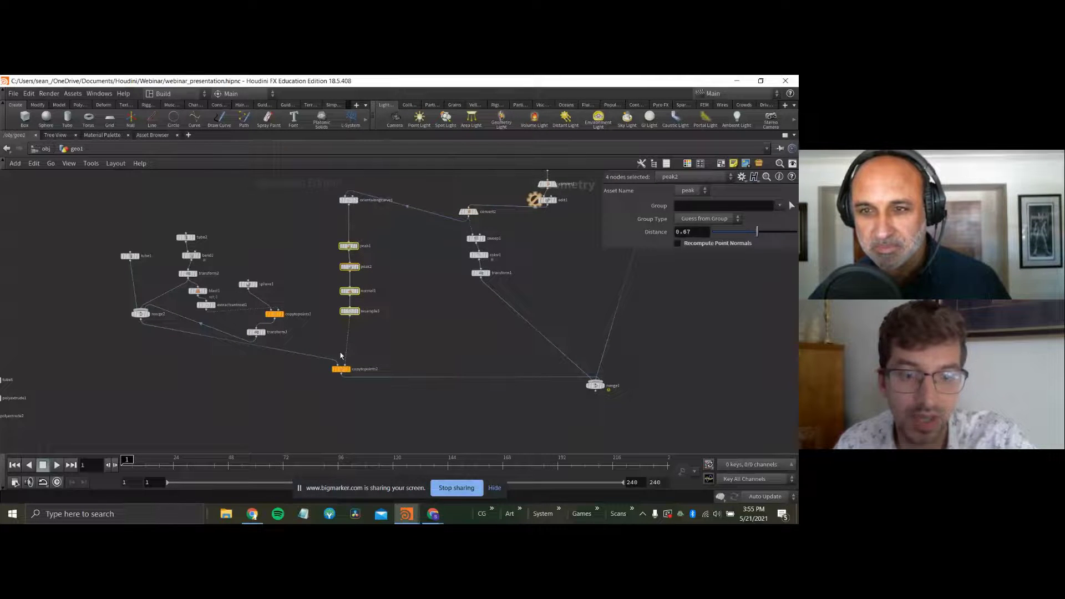
middle_click_drag(361, 343, 358, 291)
key("ctrl+v")
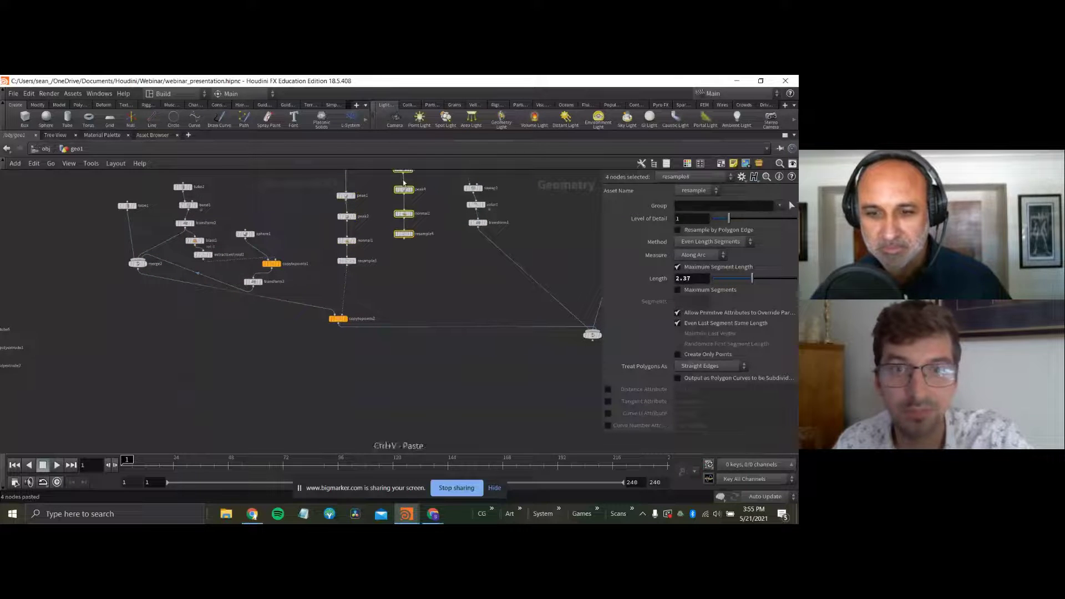
middle_click_drag(430, 268, 433, 305)
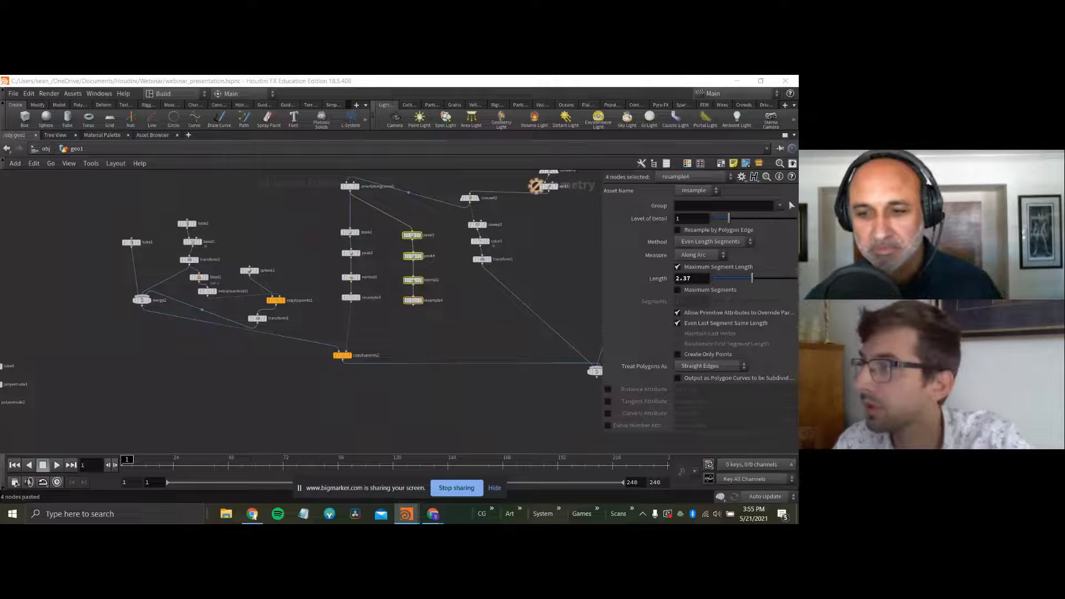
Restore the split pane layout and display the original chain's resampled curve in the viewport.
left_click(446, 337)
key("ctrl+b")
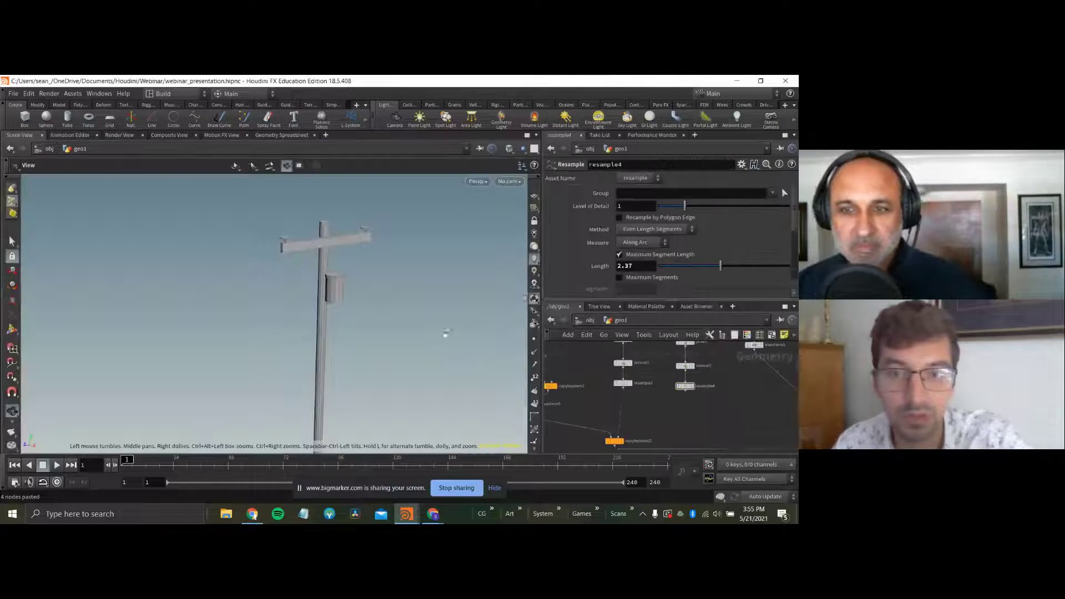
middle_click_drag(631, 372, 630, 394)
left_click(630, 407)
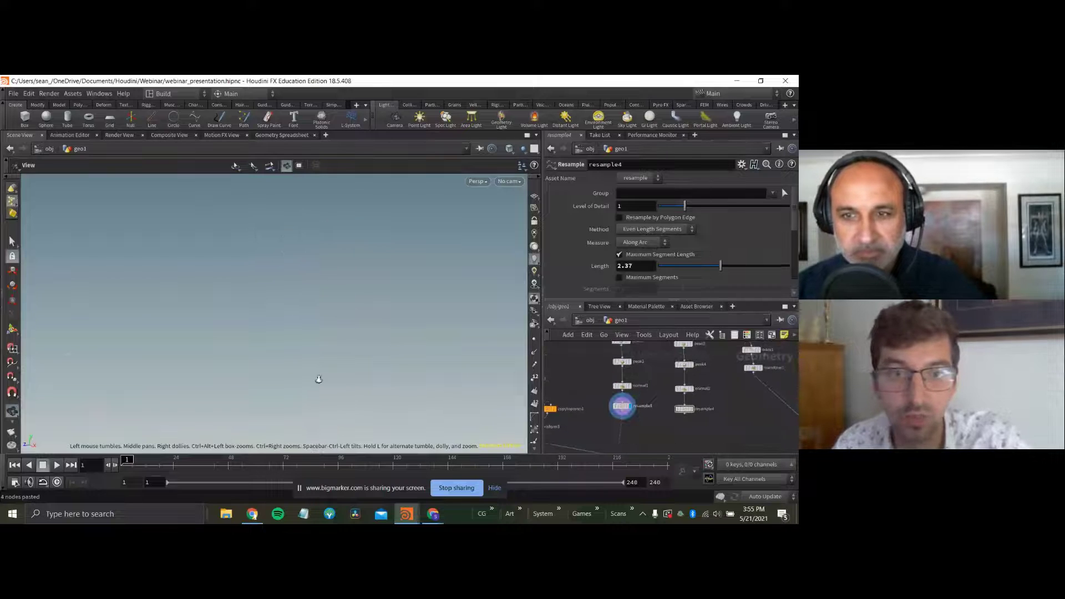
left_click_drag(318, 380, 306, 312)
middle_click_drag(726, 432, 770, 411)
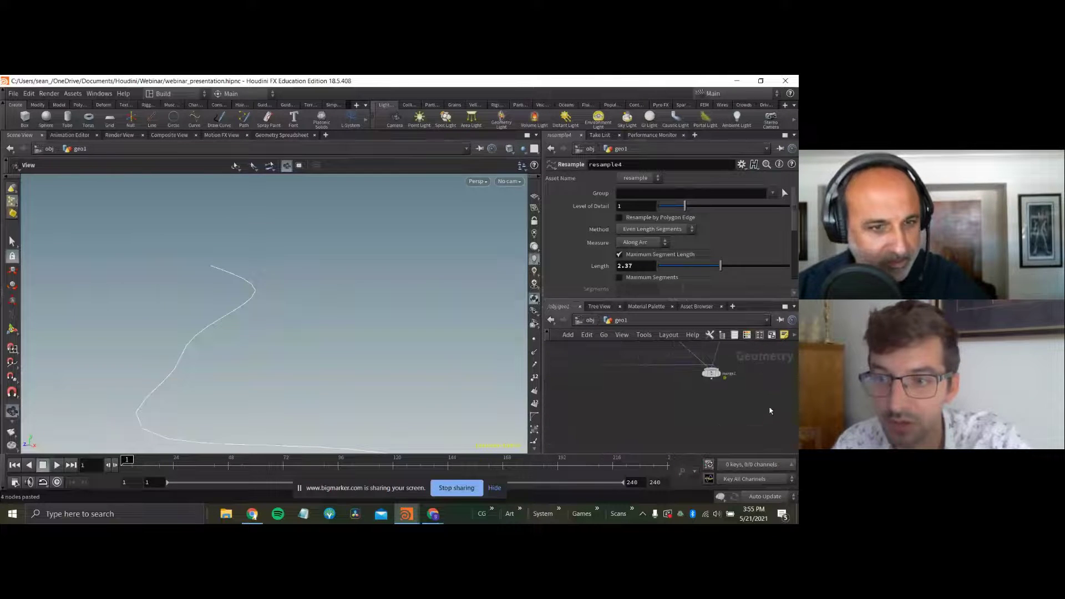
middle_click_drag(687, 362, 763, 445)
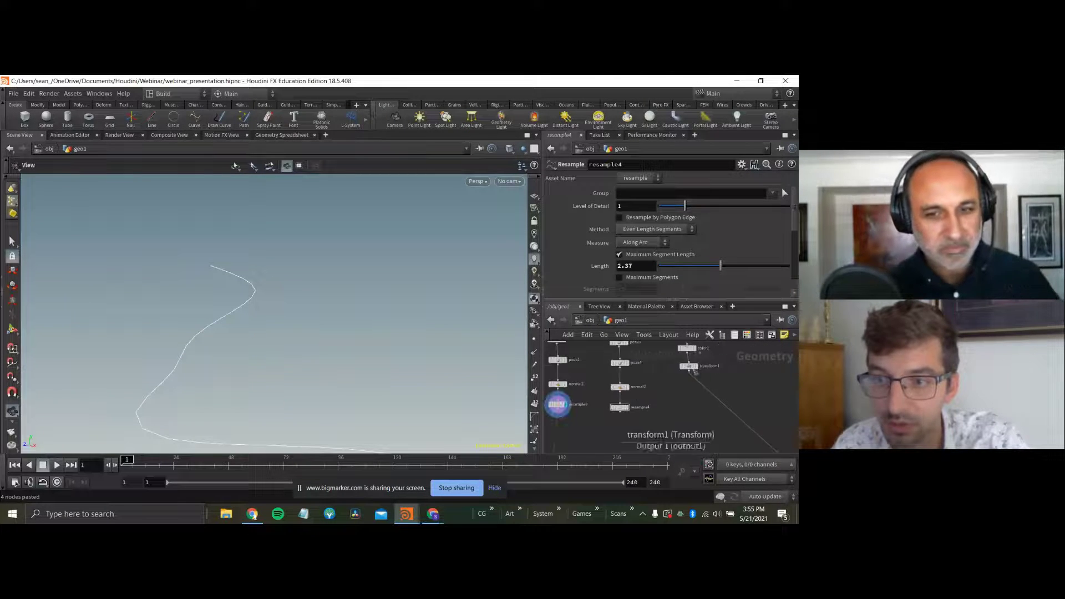
Show the road's transform1 node as a template and display the duplicated resample4 node alongside it.
left_click(694, 368)
left_click_drag(169, 278, 235, 402)
middle_click_drag(598, 370, 613, 403)
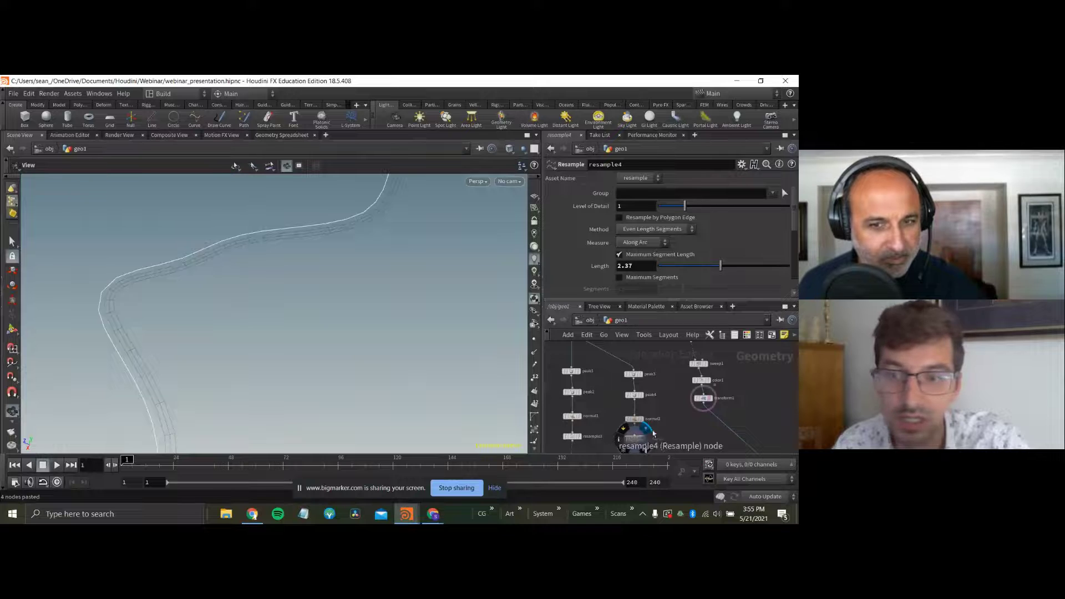
left_click(643, 439)
Set the peak3 distance to -ch("../sweep1/width")/2 and display that node.
left_click(633, 374)
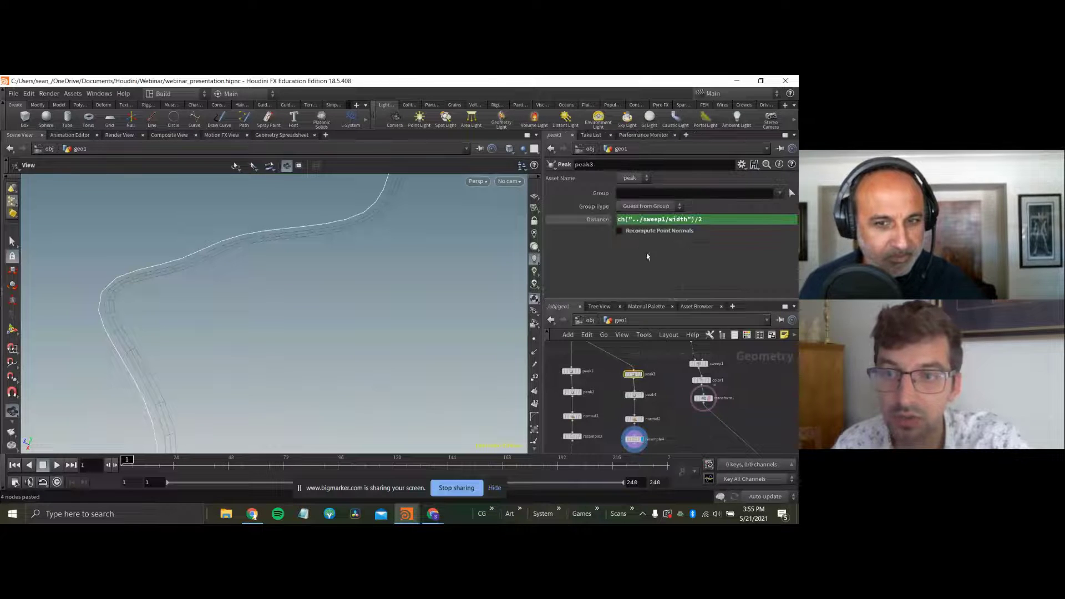
type("-")
key("Return")
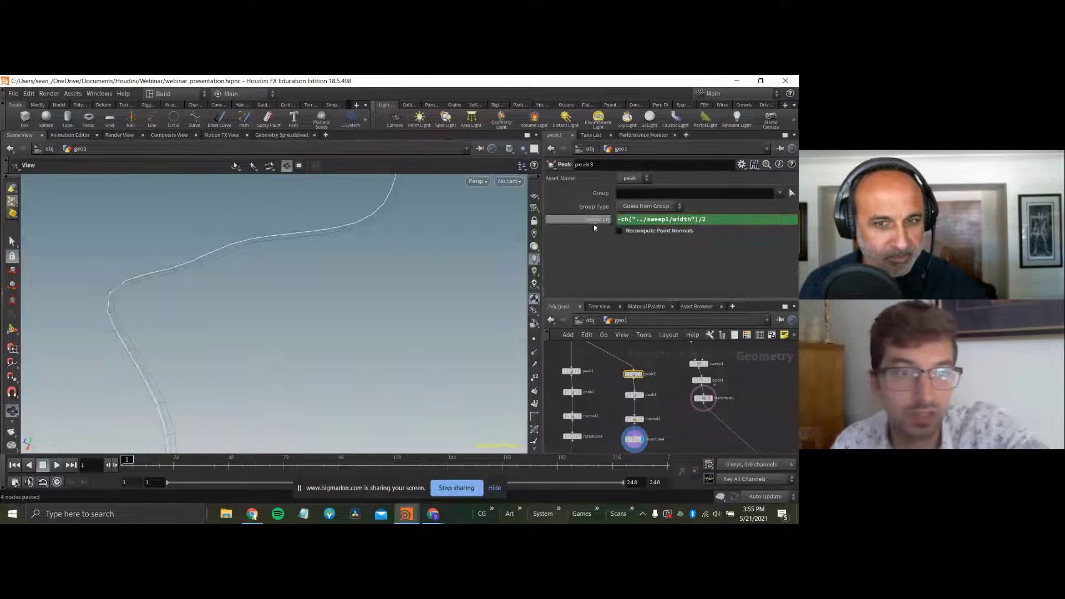
left_click(640, 374)
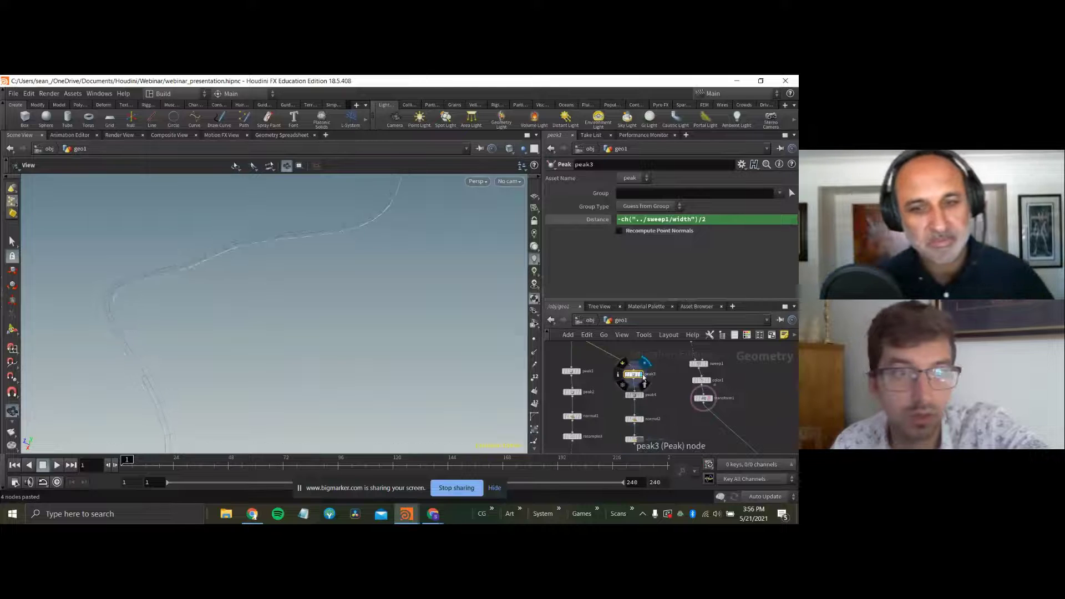
Set the peak4 distance to -0.55 and display the normal node below it.
left_click(633, 395)
left_click(644, 395)
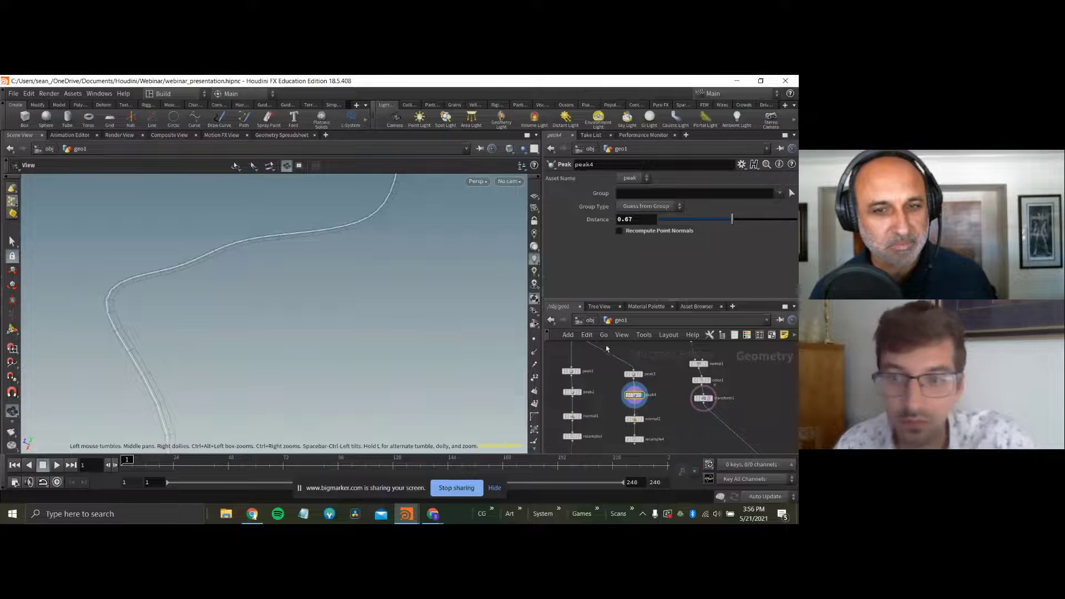
left_click_drag(634, 395, 633, 402, "ctrl")
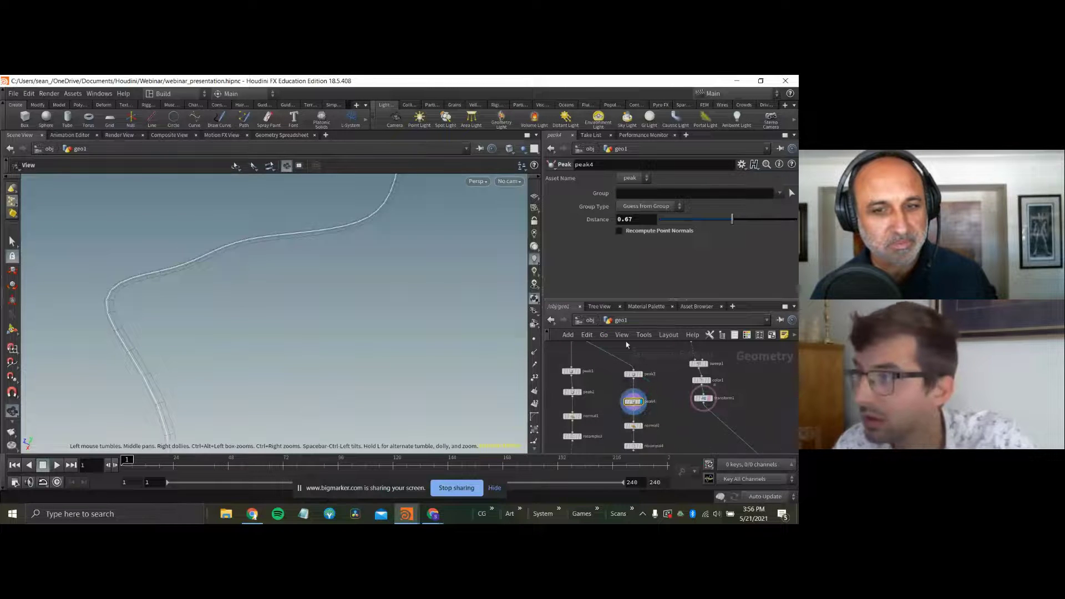
left_click_drag(722, 228, 725, 222)
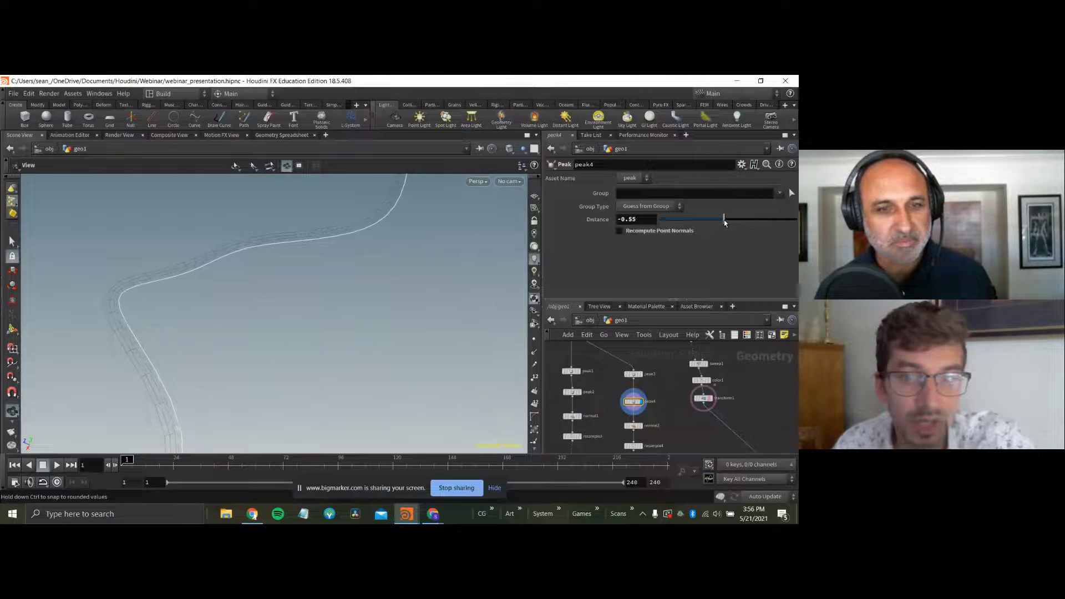
left_click(640, 425)
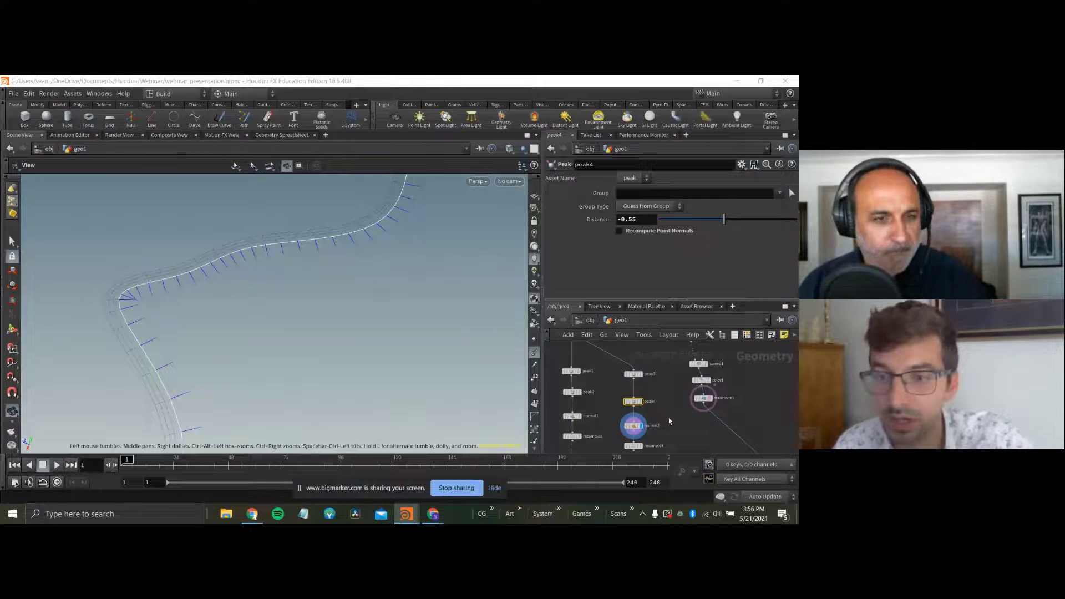
Duplicate the copytopoints2 node near the utility pole network and wire the pole's merge node into its first input.
scroll(669, 422, "down", 5)
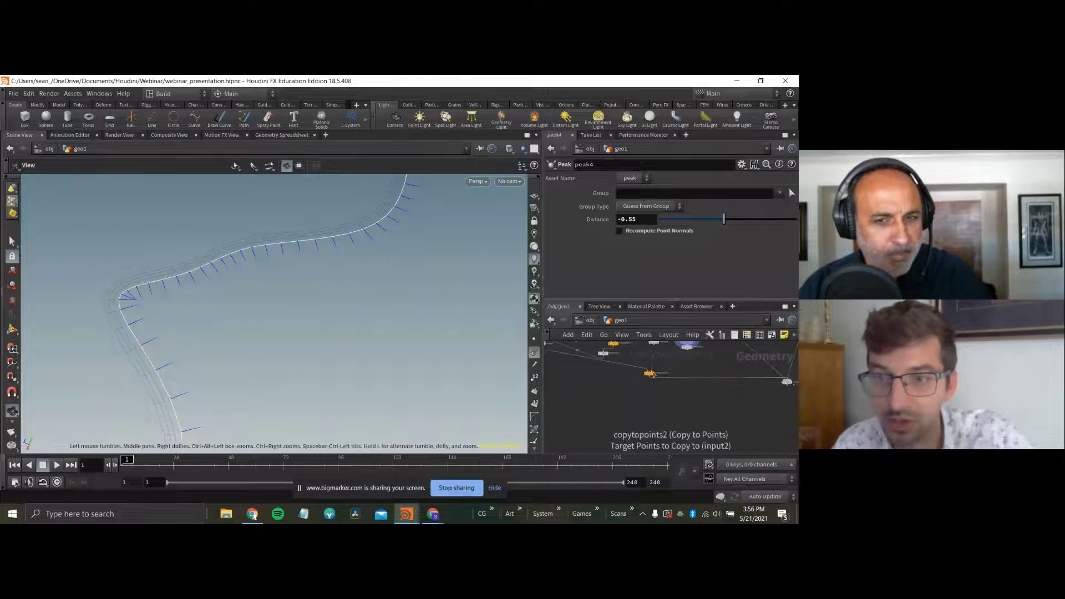
left_click(653, 373)
key("ctrl+c")
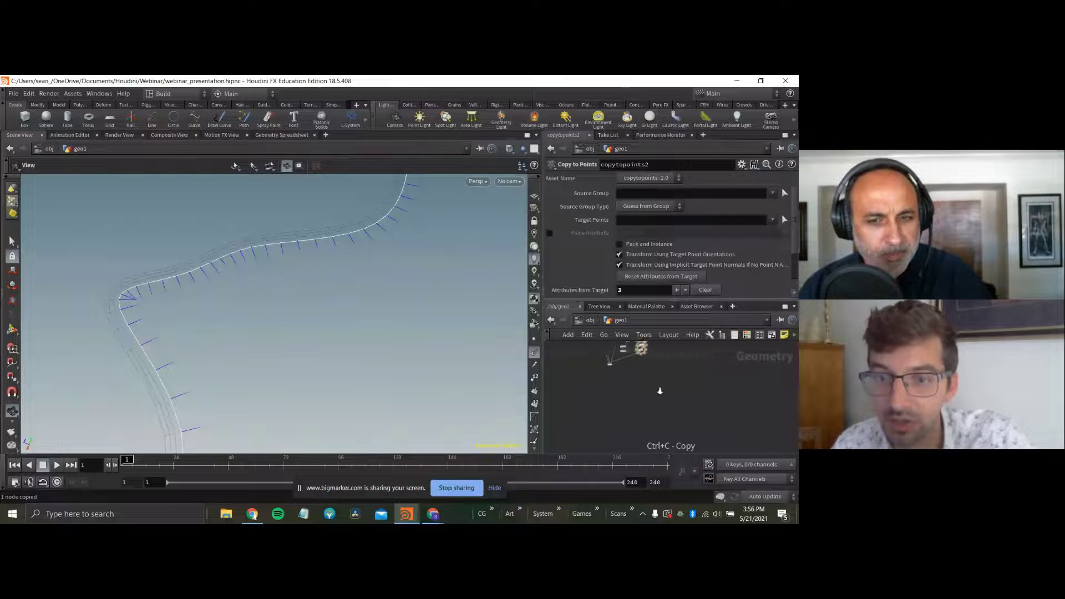
key("ctrl+v")
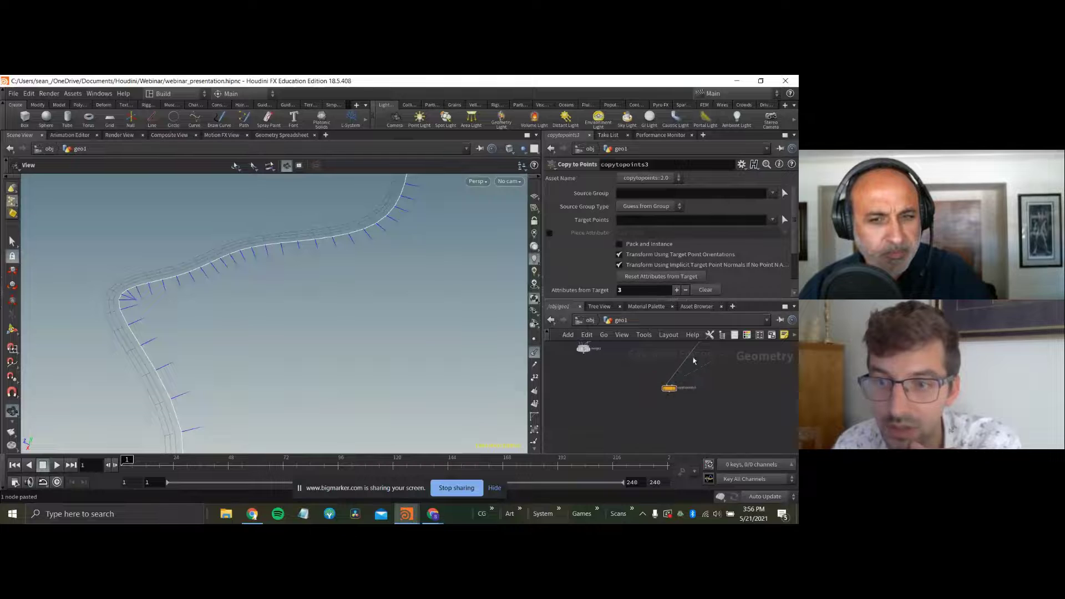
left_click_drag(665, 383, 583, 353)
middle_click_drag(691, 375, 599, 447)
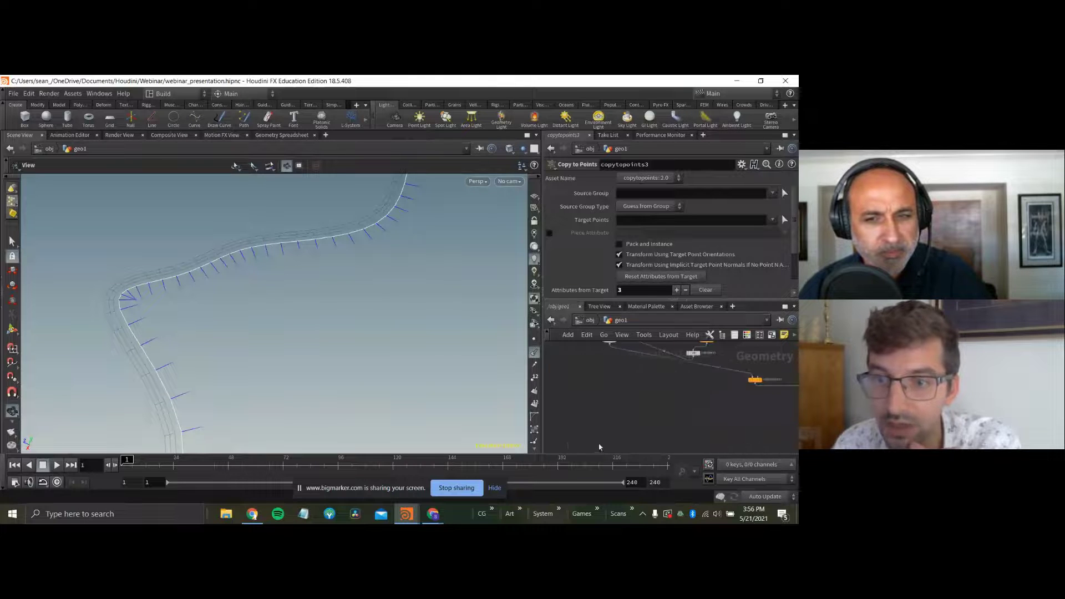
Wire resample4 into the second input of copytopoints3 and display the poles copied along the road.
middle_click_drag(690, 408, 679, 355)
left_click(724, 405)
middle_click_drag(596, 420, 598, 399)
left_click(624, 390)
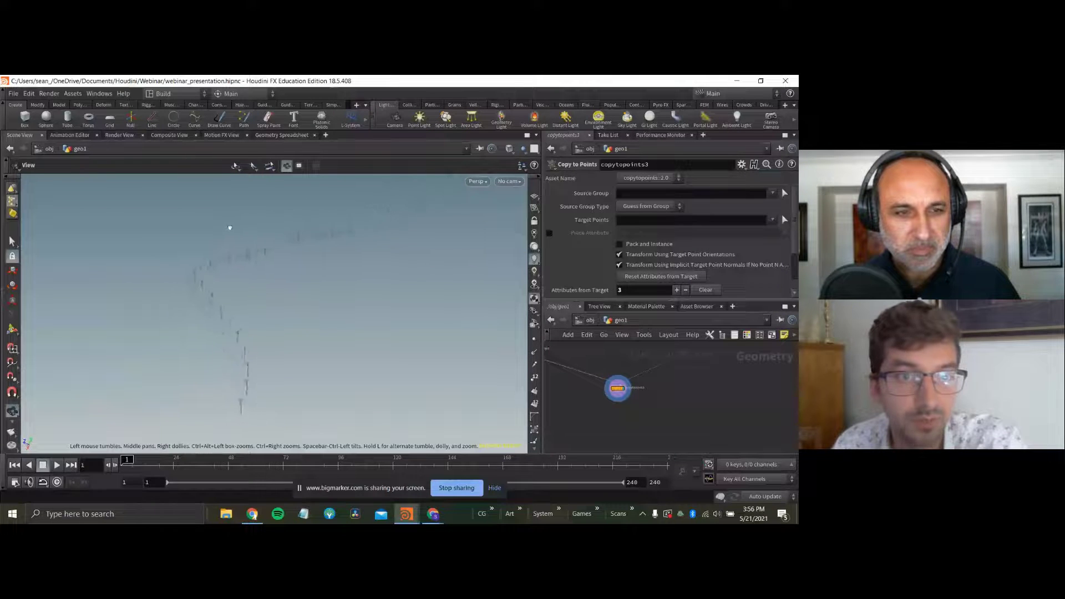
left_click_drag(231, 228, 357, 337)
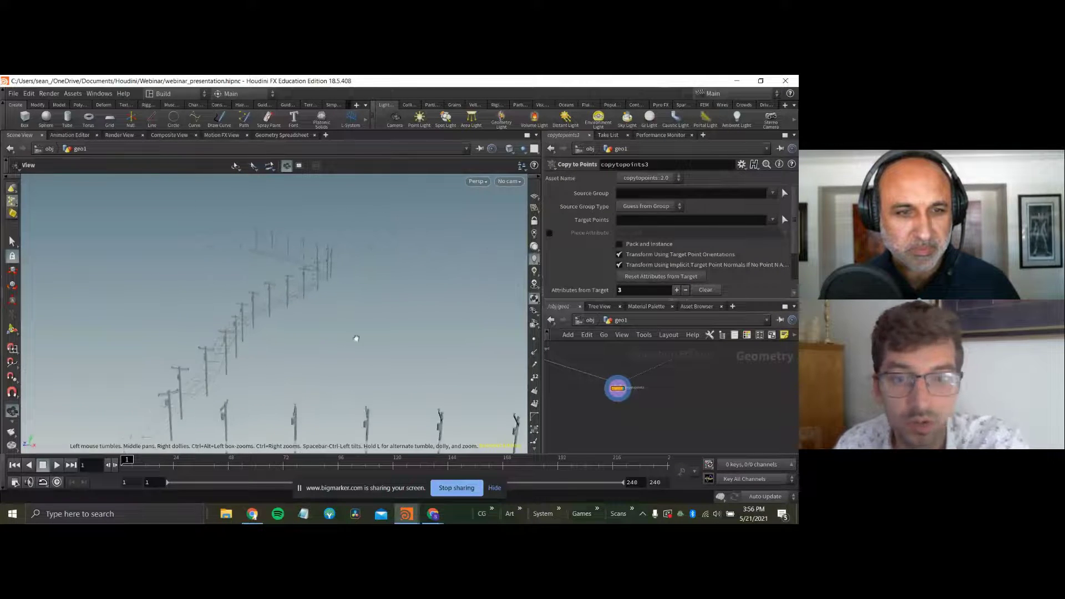
Set the maximum segment length of resample4 to 3.44 and check the pole spacing along the road.
middle_click_drag(689, 385, 736, 416)
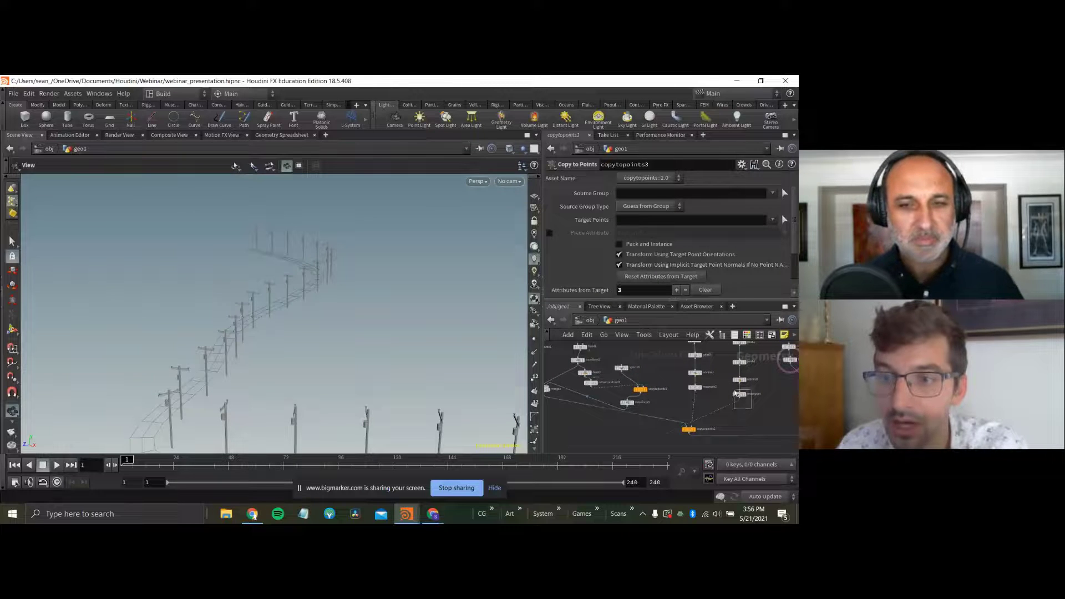
left_click(738, 393)
left_click_drag(700, 266, 743, 273)
left_click_drag(397, 410, 417, 269)
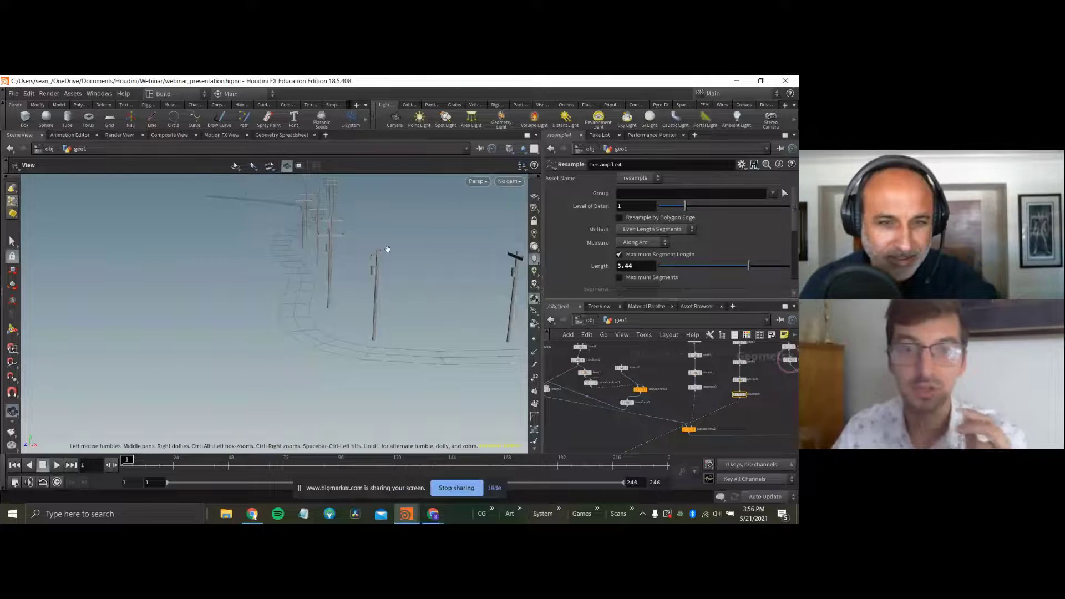
left_click_drag(511, 255, 305, 280)
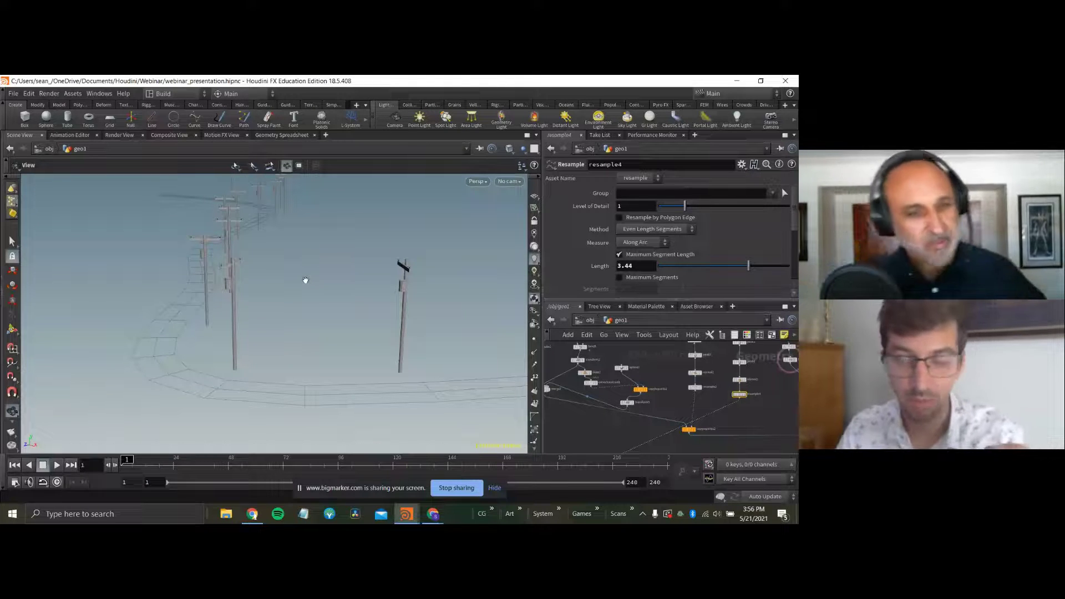
Examine the group and polyextrude branches feeding the pole's merge node, and view the copied poles up close.
scroll(715, 357, "up", 2)
middle_click_drag(591, 398, 694, 385)
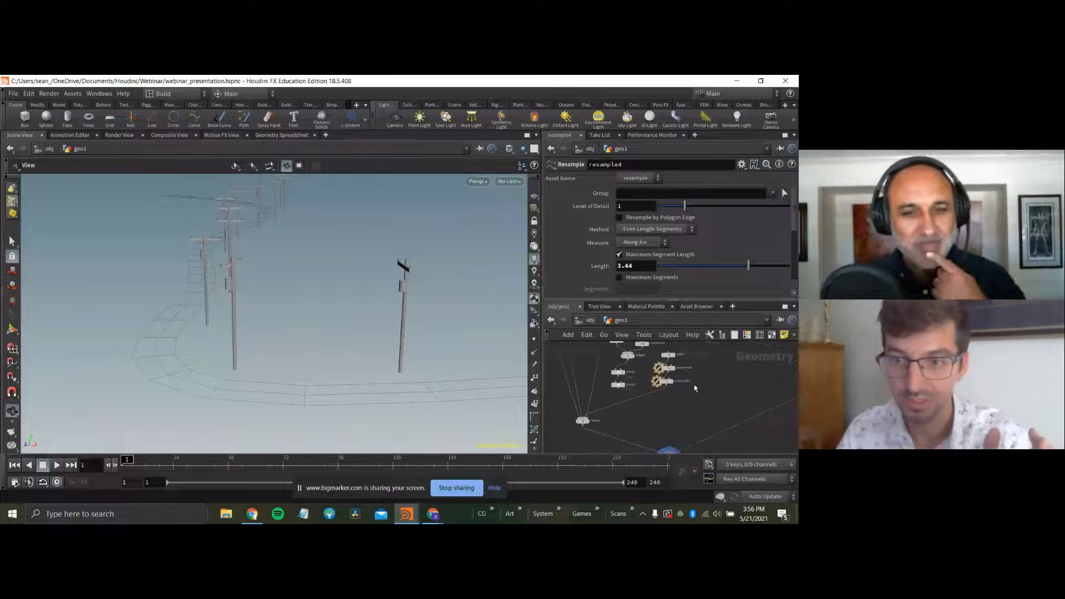
middle_click_drag(646, 417, 661, 426)
scroll(645, 415, "up", 2)
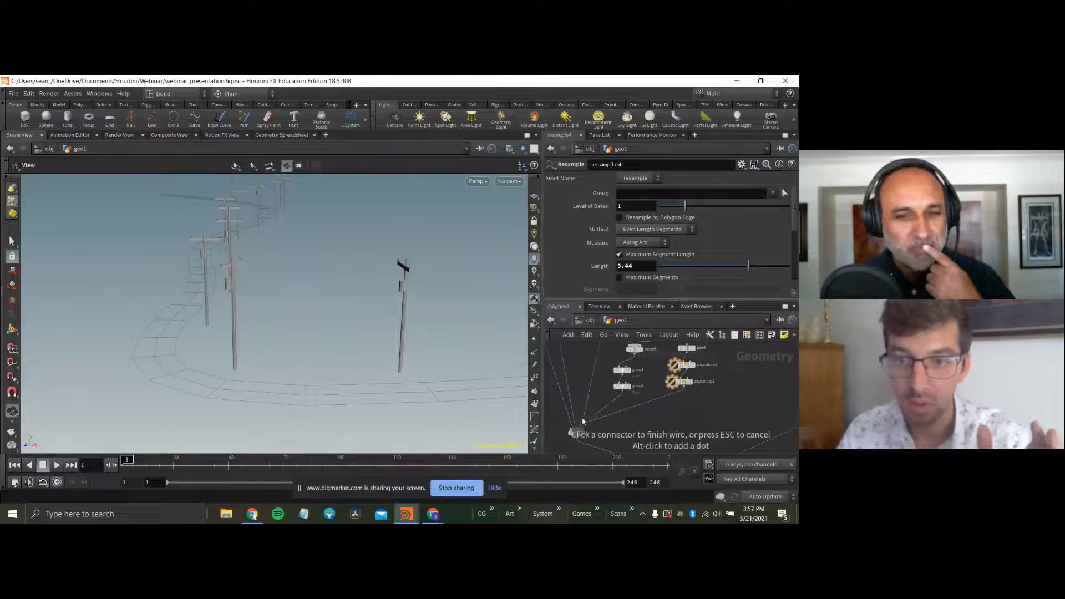
double_click(635, 386)
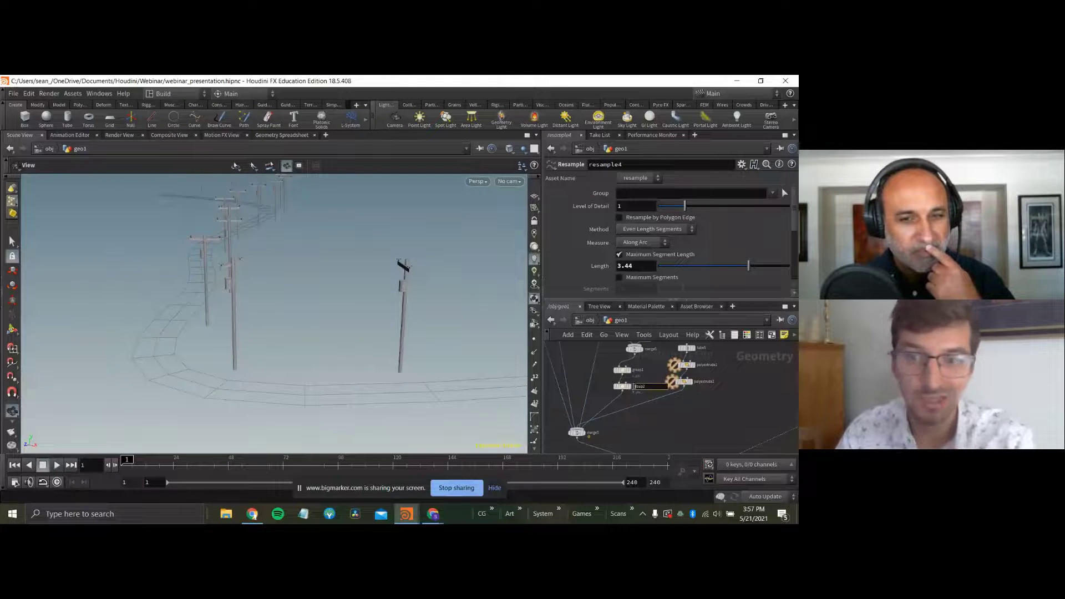
middle_click_drag(653, 362, 646, 412)
scroll(274, 251, "up", 5)
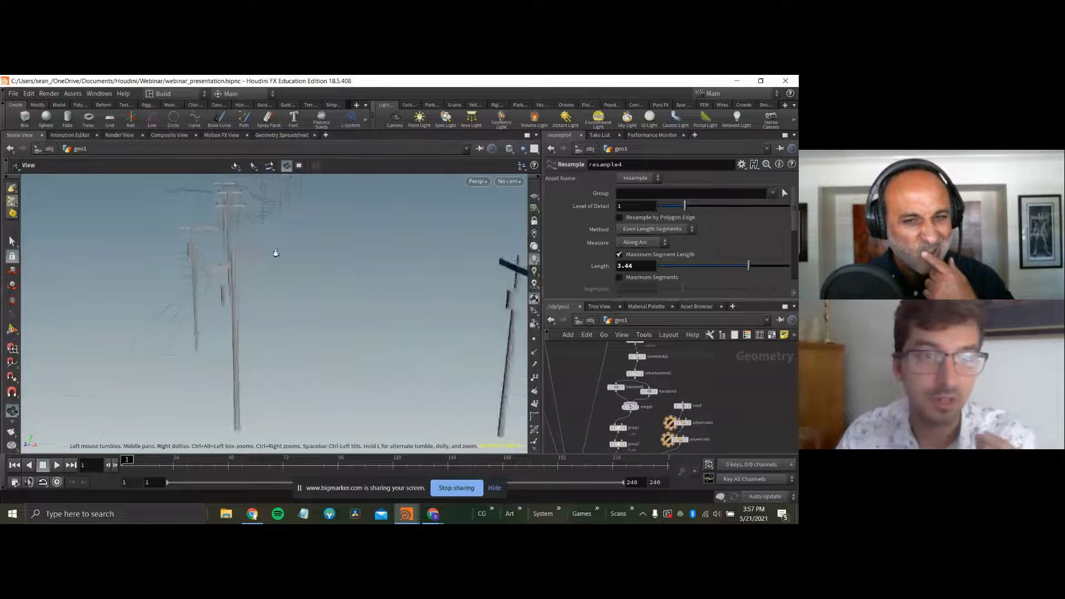
middle_click_drag(763, 428, 144, 287)
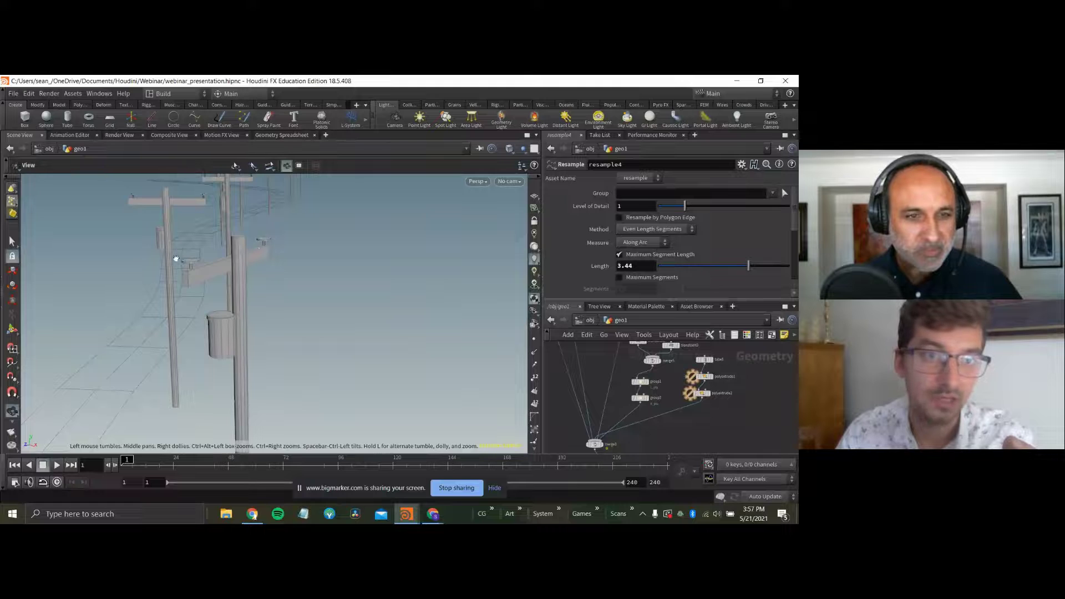
Turn on point markers in the viewport and display the group2 node to view its points.
left_click_drag(175, 258, 200, 267)
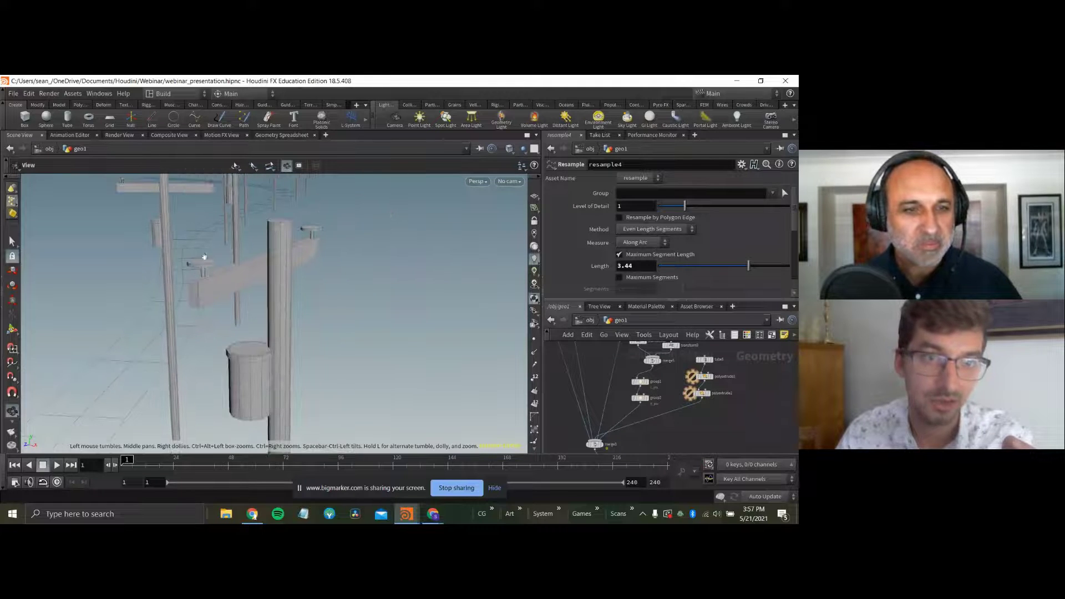
left_click(534, 338)
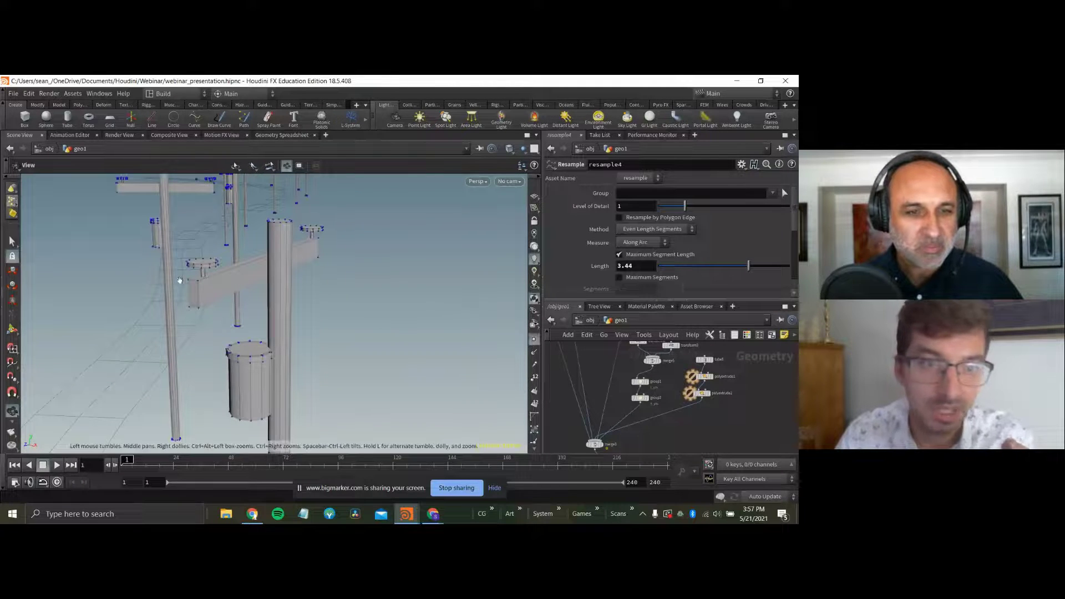
left_click(649, 399)
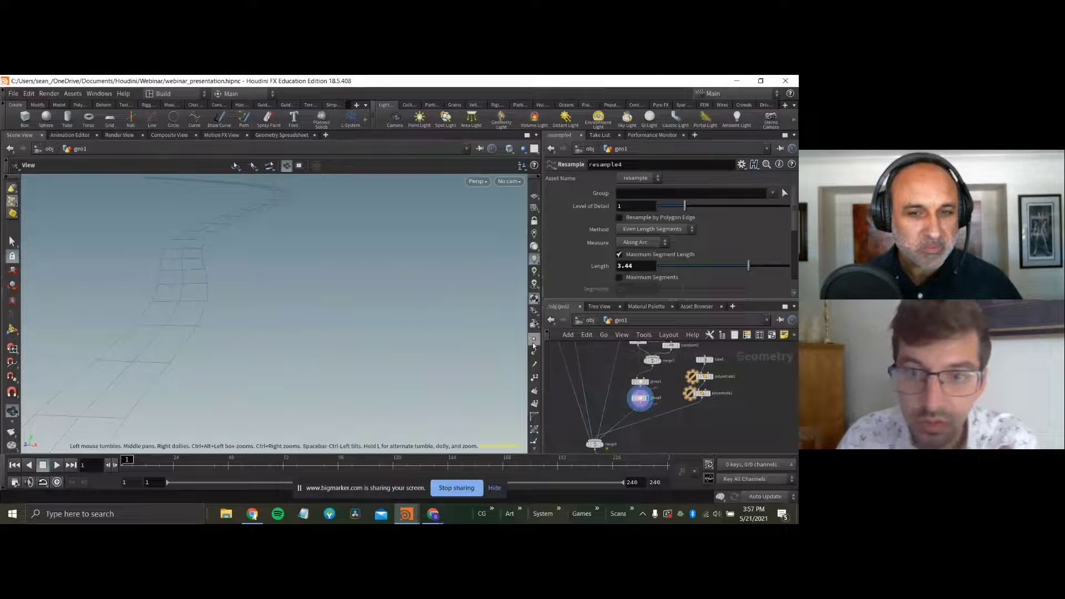
key("g")
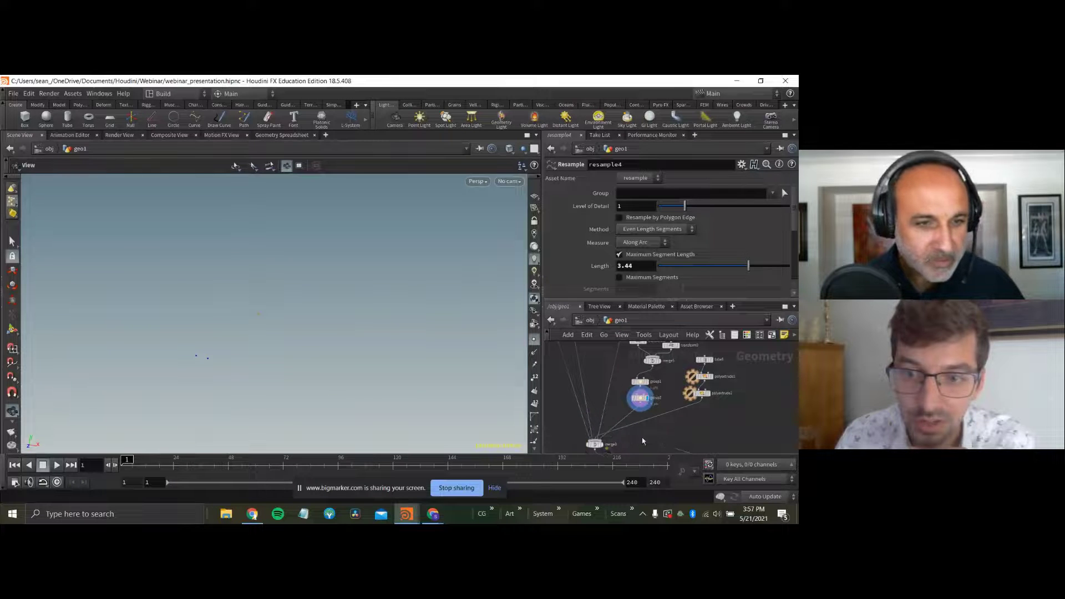
Template the merge3 node to compare the whole pole wireframe with the group2 points.
middle_click_drag(594, 444, 603, 417)
left_click(614, 428)
left_click_drag(211, 345, 194, 331)
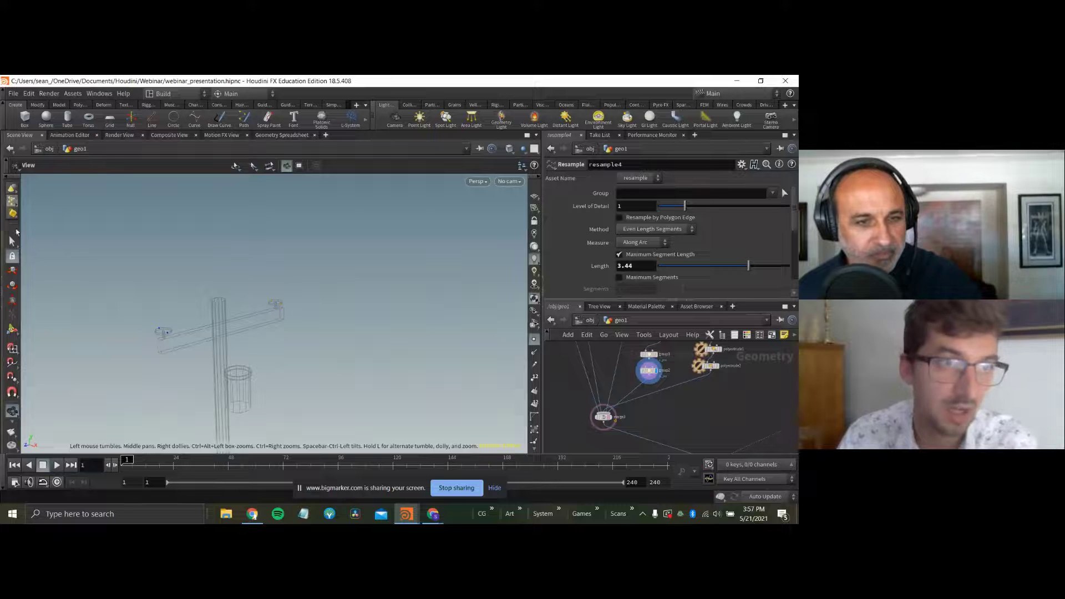
key("s")
middle_click_drag(676, 435, 629, 401)
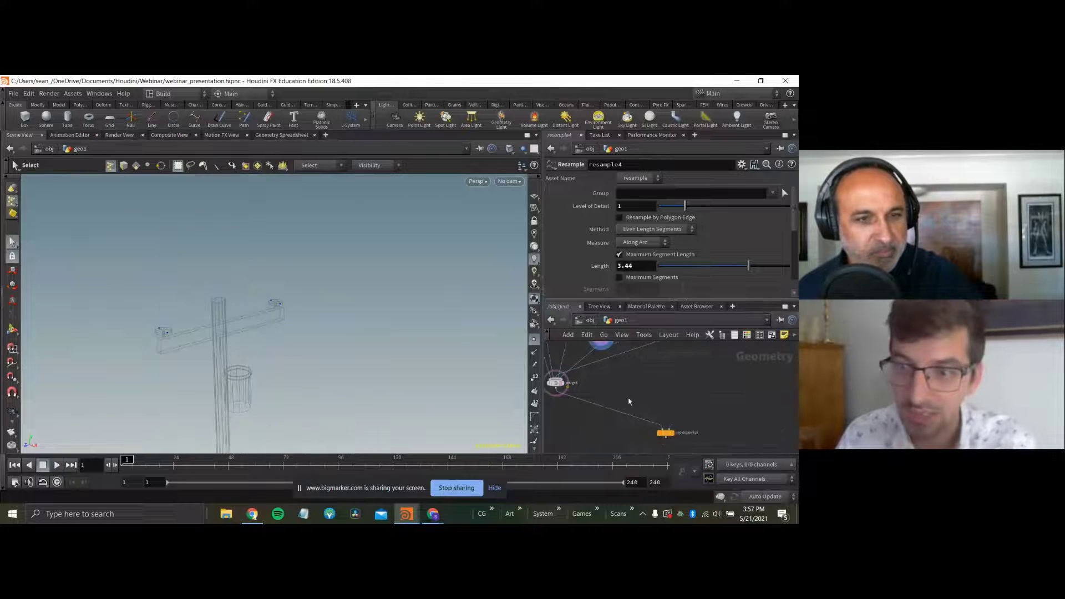
Display copytopoints3 and examine the points carried by the copied poles up close.
left_click(674, 433)
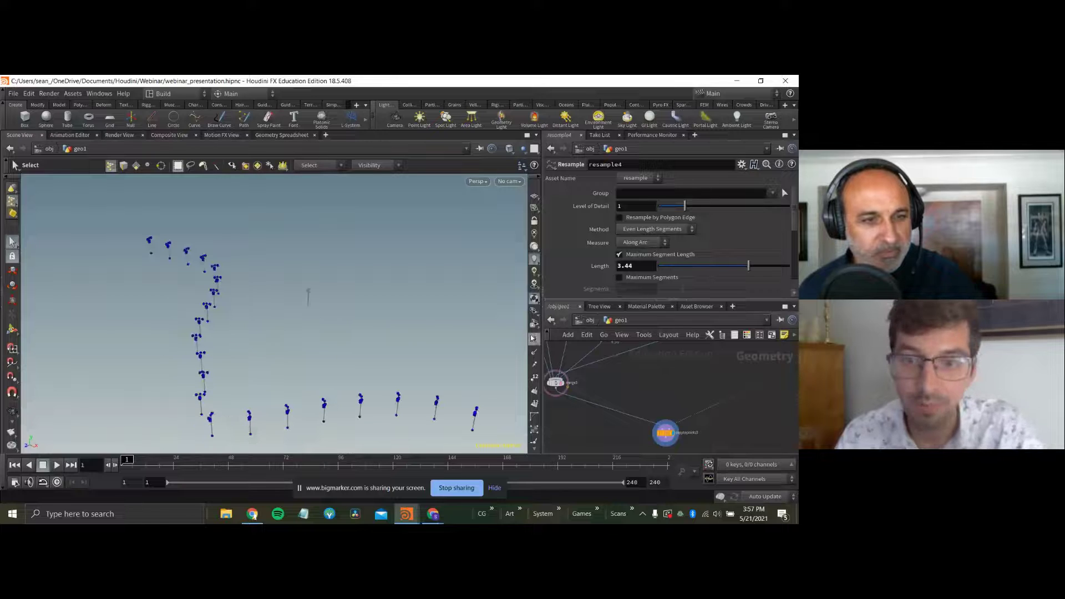
key("Escape")
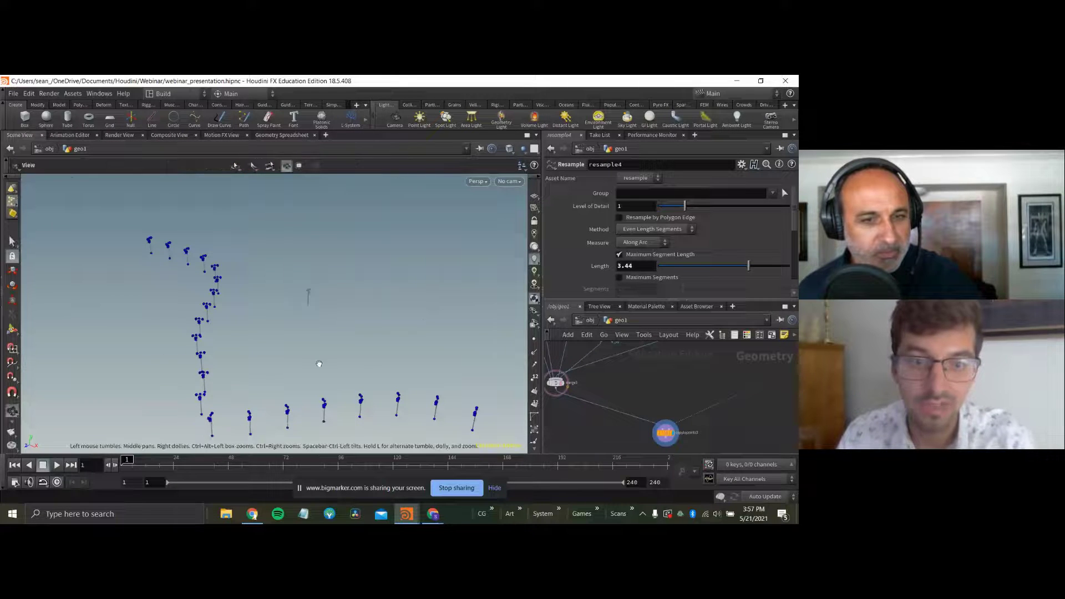
left_click_drag(441, 305, 375, 268)
scroll(297, 255, "up", 5, "alt")
middle_click_drag(375, 268, 328, 266, "alt")
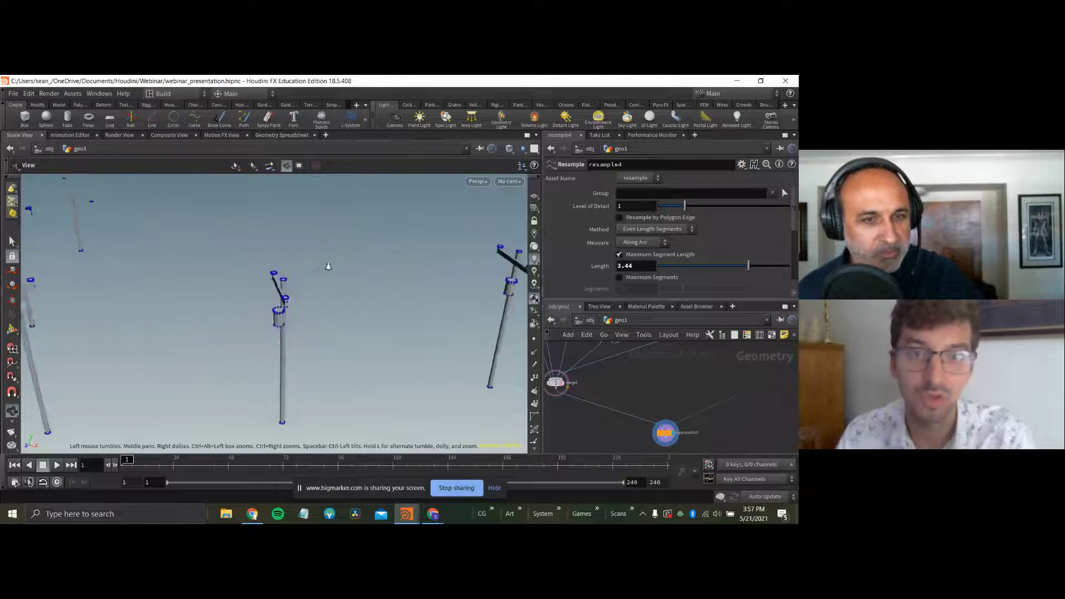
scroll(328, 266, "up", 4, "alt")
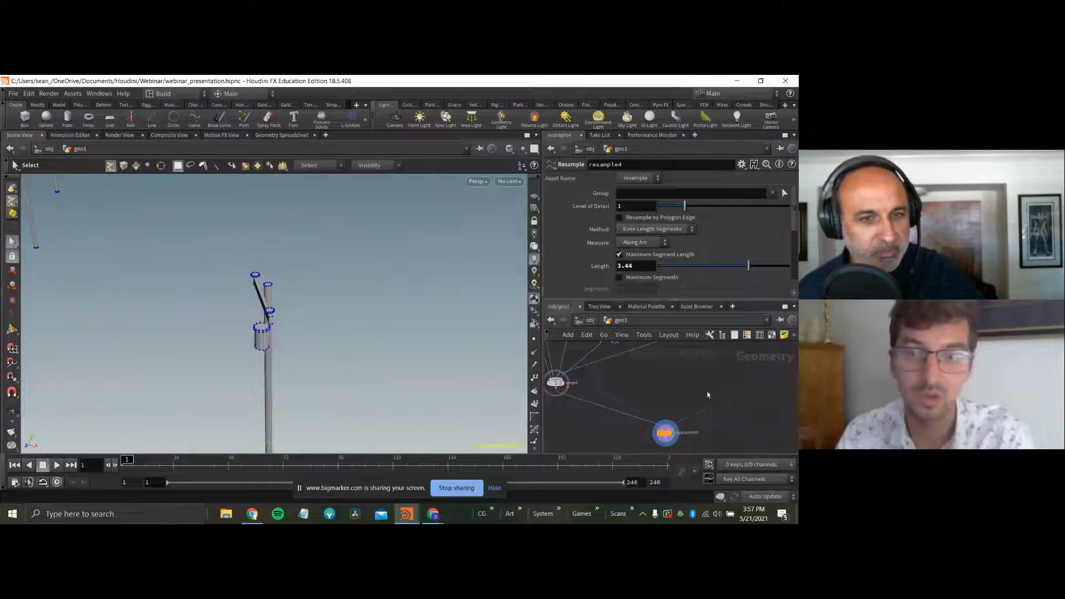
Set the geometry selection mode to Primitives and view the row of copied poles from a distance.
middle_click(553, 386)
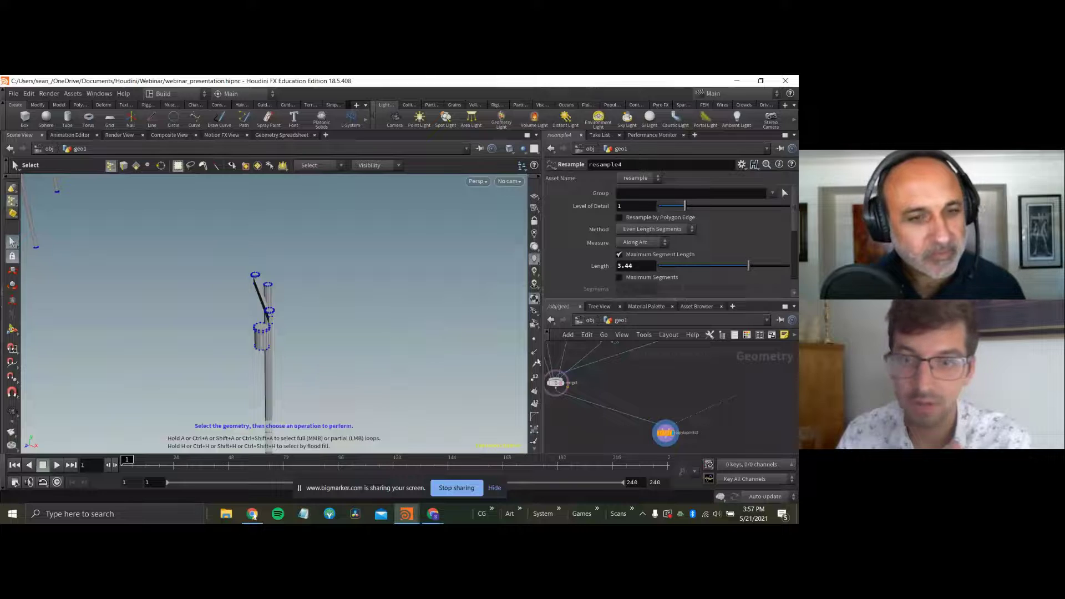
left_click(13, 203)
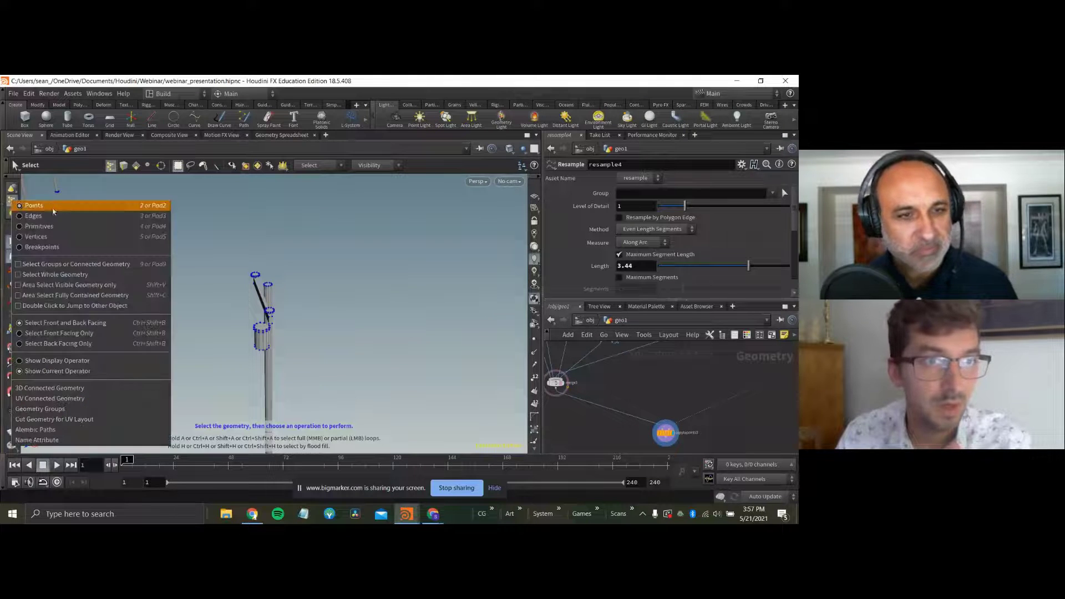
left_click(58, 224)
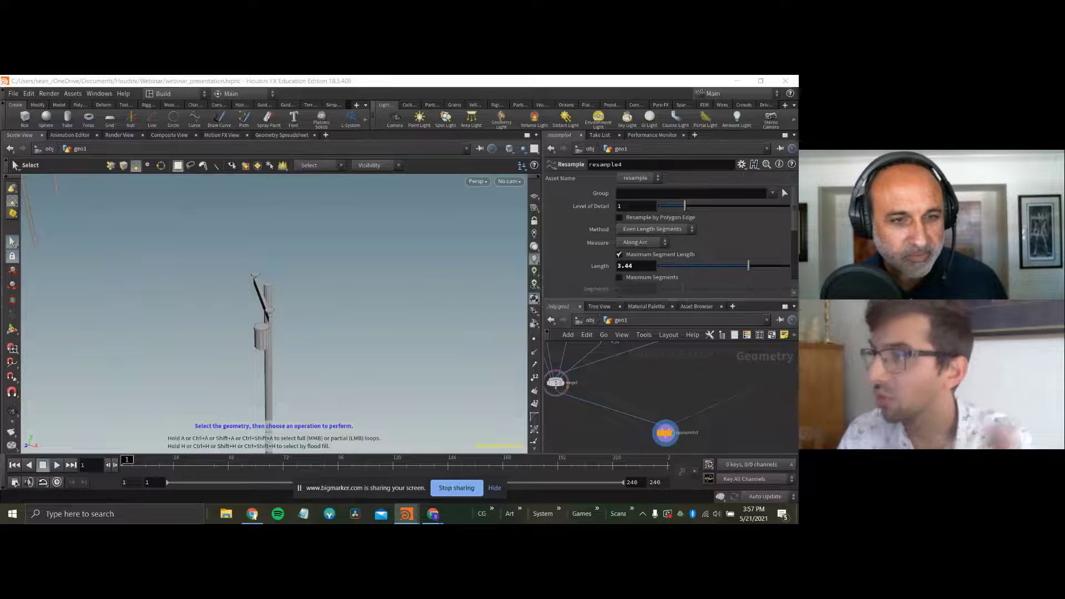
right_click(401, 297)
left_click(377, 296)
key("Escape")
left_click_drag(371, 290, 290, 297)
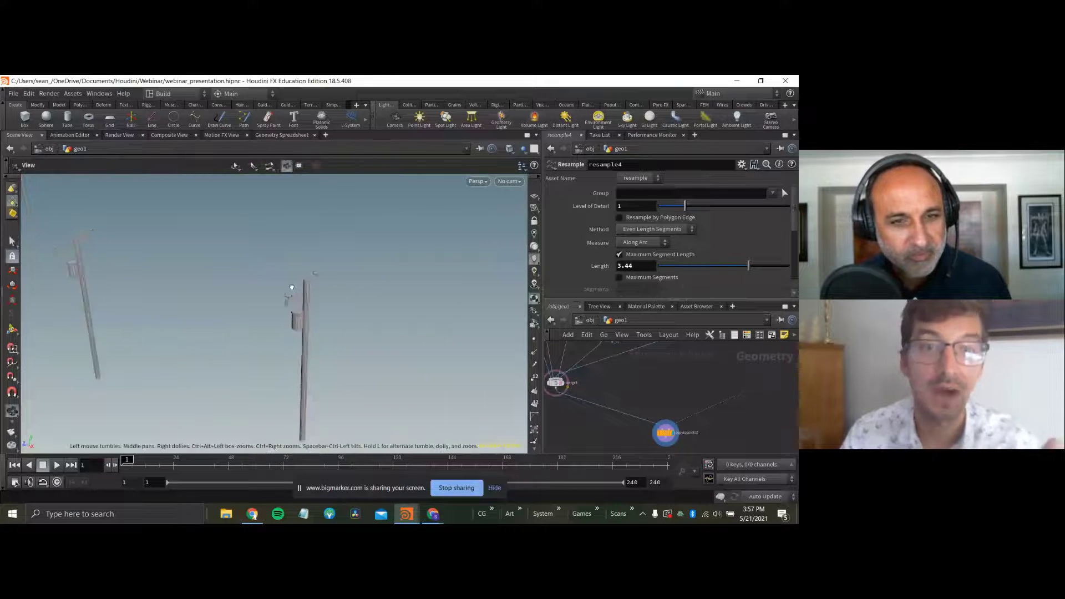
right_click_drag(290, 297, 102, 356)
left_click_drag(272, 284, 384, 283)
right_click_drag(377, 280, 437, 273)
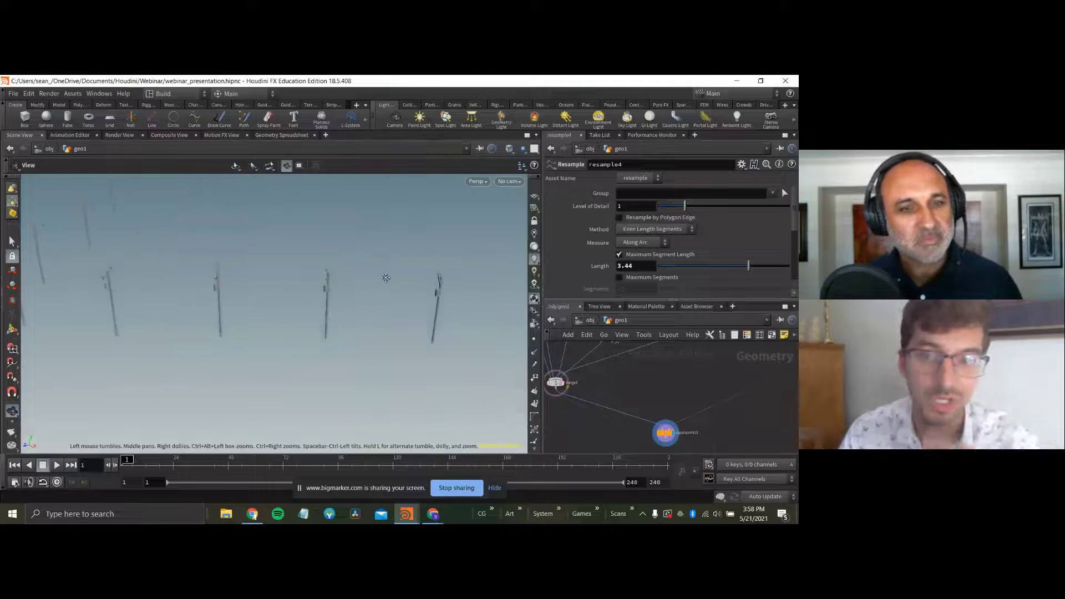
Enlarge the network editor around copytopoints3 by widening it and hiding the parameter pane.
middle_click_drag(637, 407, 633, 375)
scroll(661, 437, "up", 2)
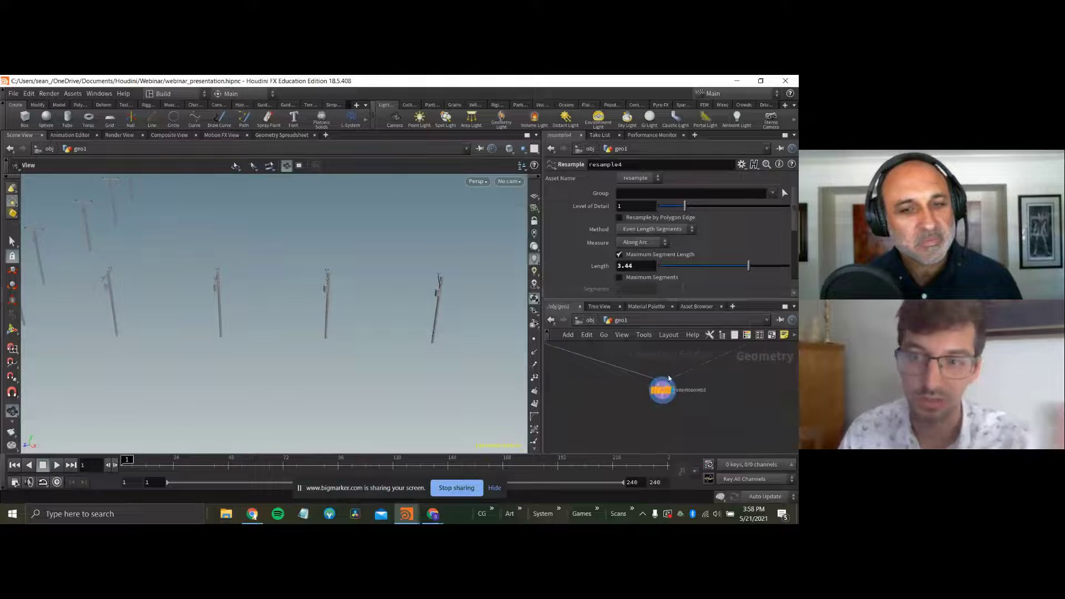
left_click_drag(542, 384, 357, 355)
left_click(564, 303)
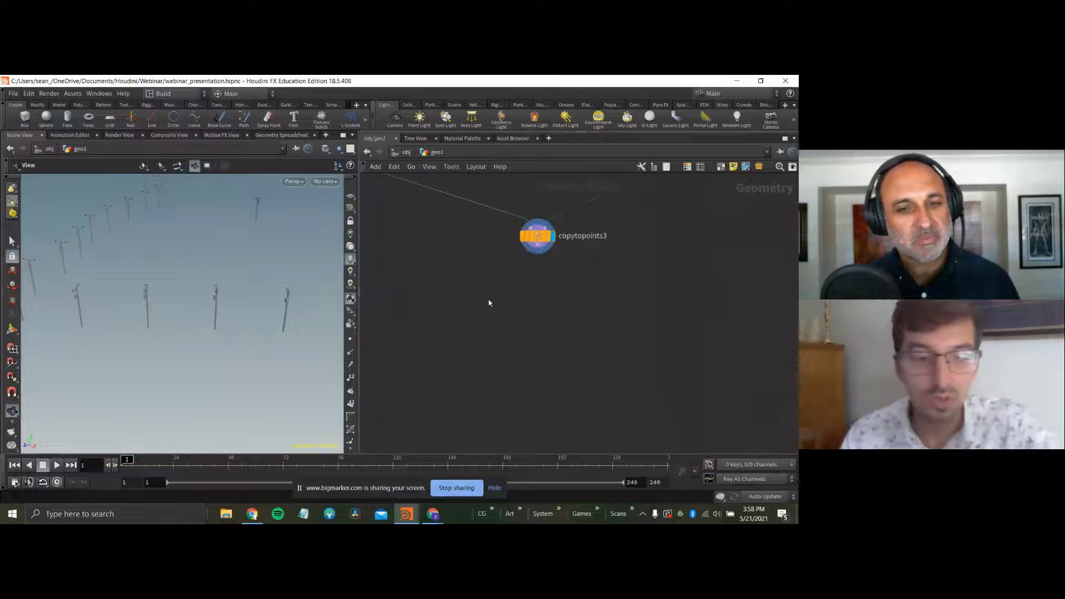
Add a Blast node below copytopoints3, wire it to that node's output and show its parameters in the network.
key("Tab")
type("b")
key("Return")
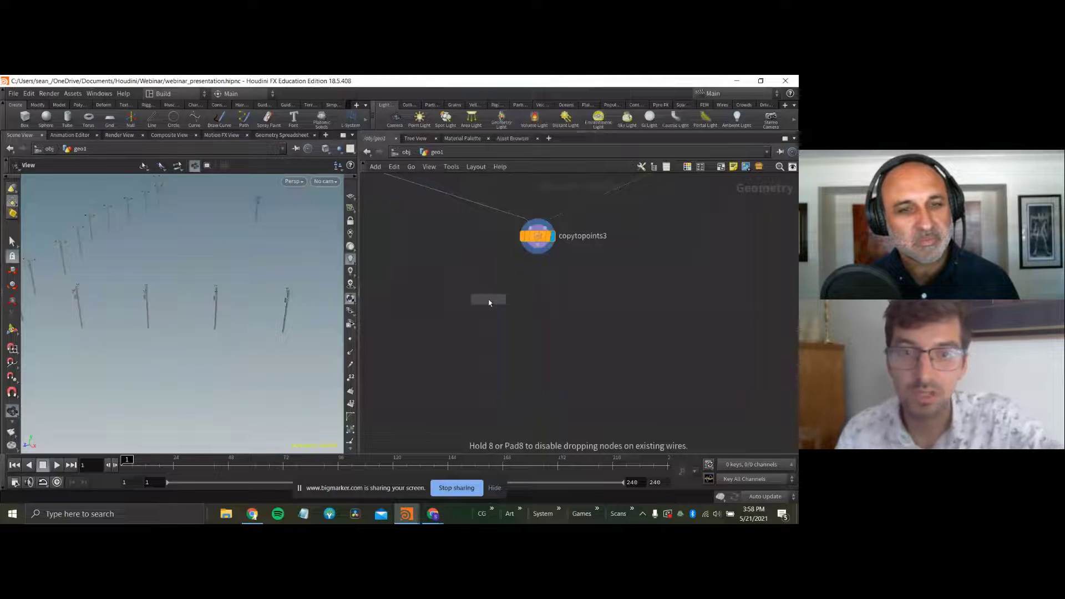
left_click(489, 303)
left_click(488, 291)
left_click(536, 254)
key("p")
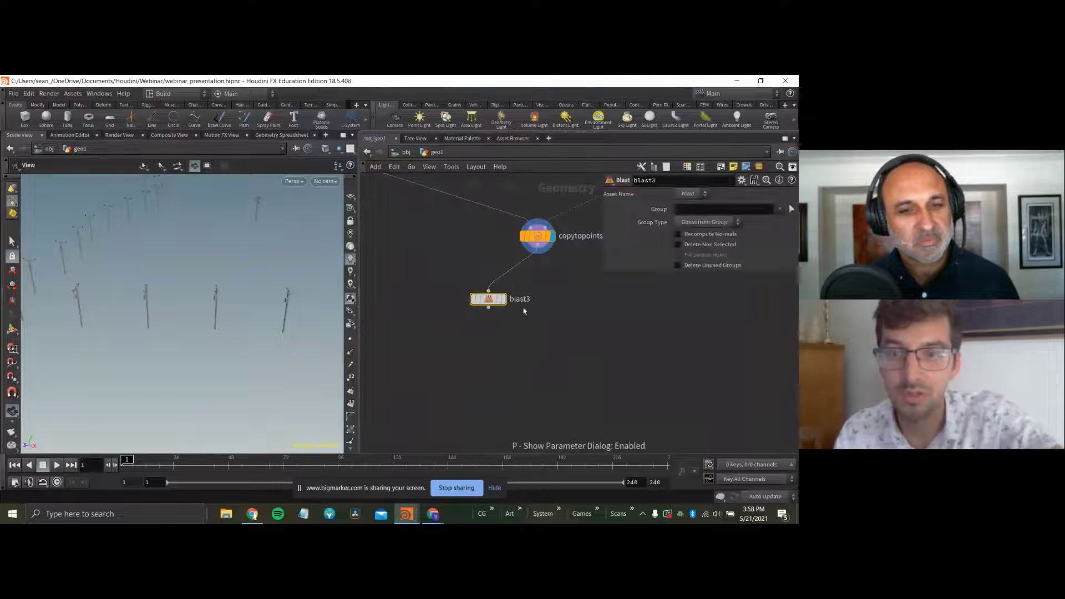
Set the Blast node's group to L_pts with group type Points, and display the node.
left_click(779, 208)
left_click(763, 239)
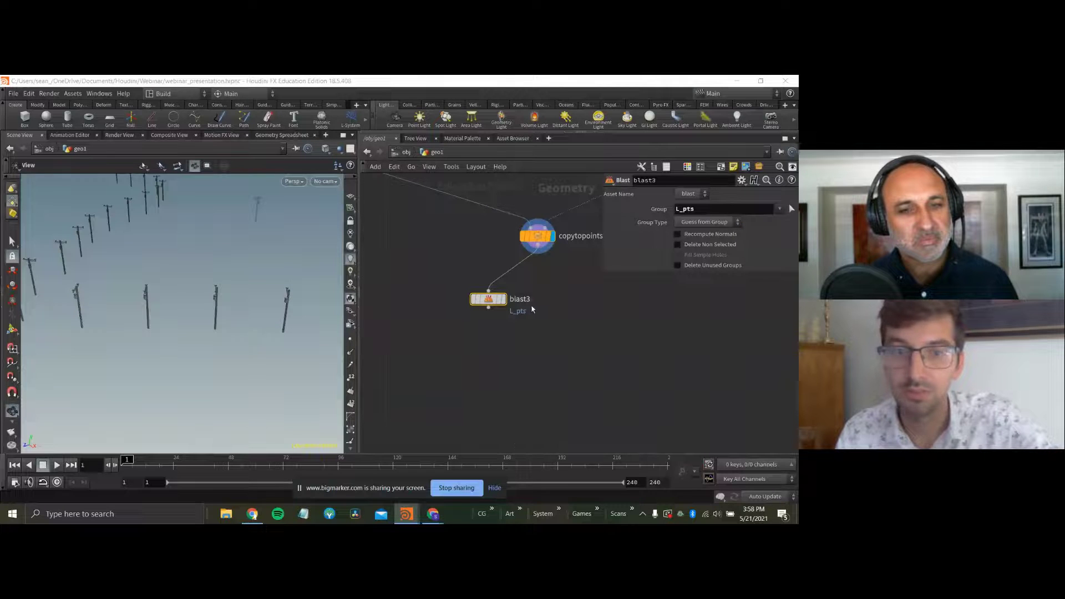
left_click(503, 299)
left_click(705, 222)
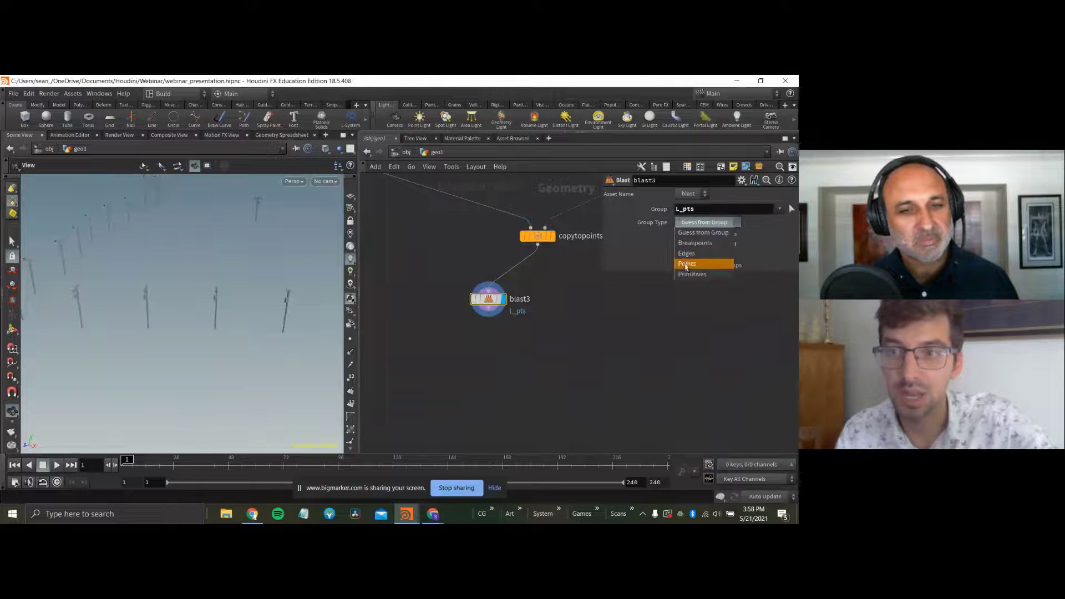
left_click(704, 253)
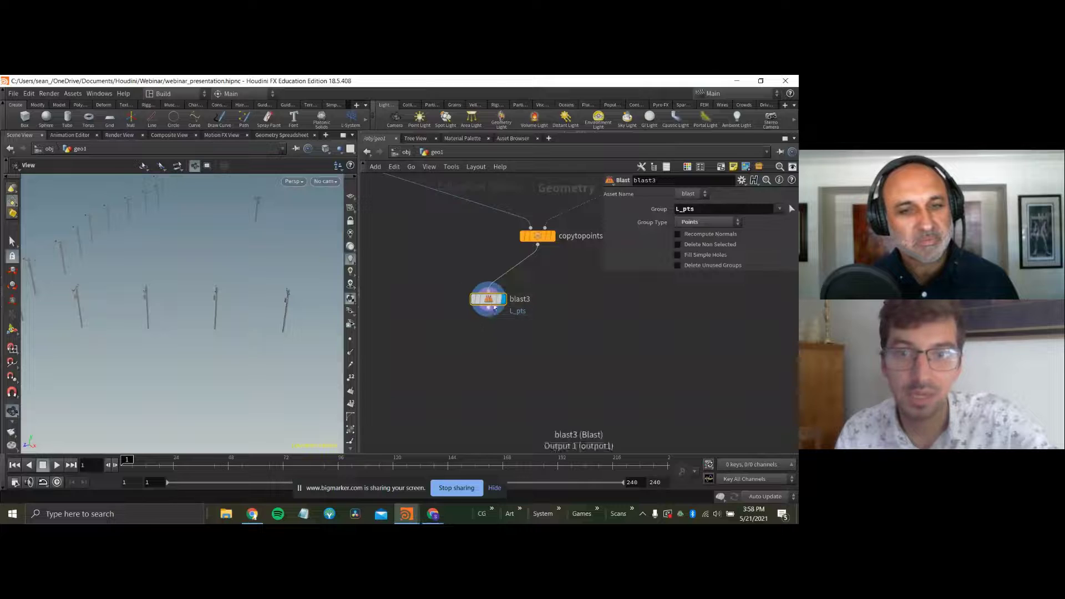
Inspect merge3's node information to check the point groups coming from the group1 and group2 branch.
middle_click_drag(497, 355, 516, 387)
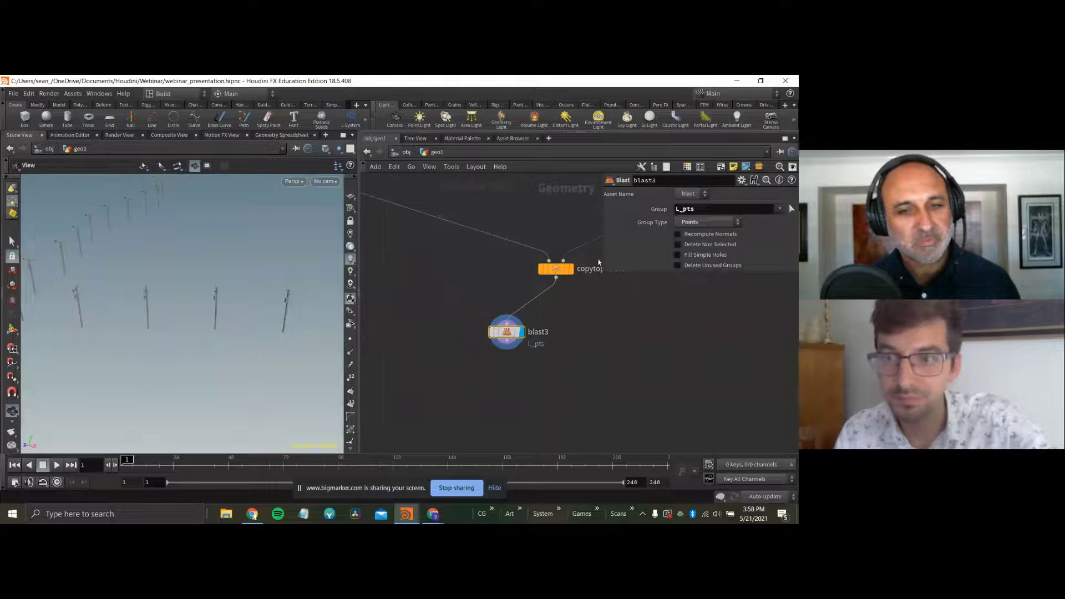
middle_click_drag(598, 262, 608, 328)
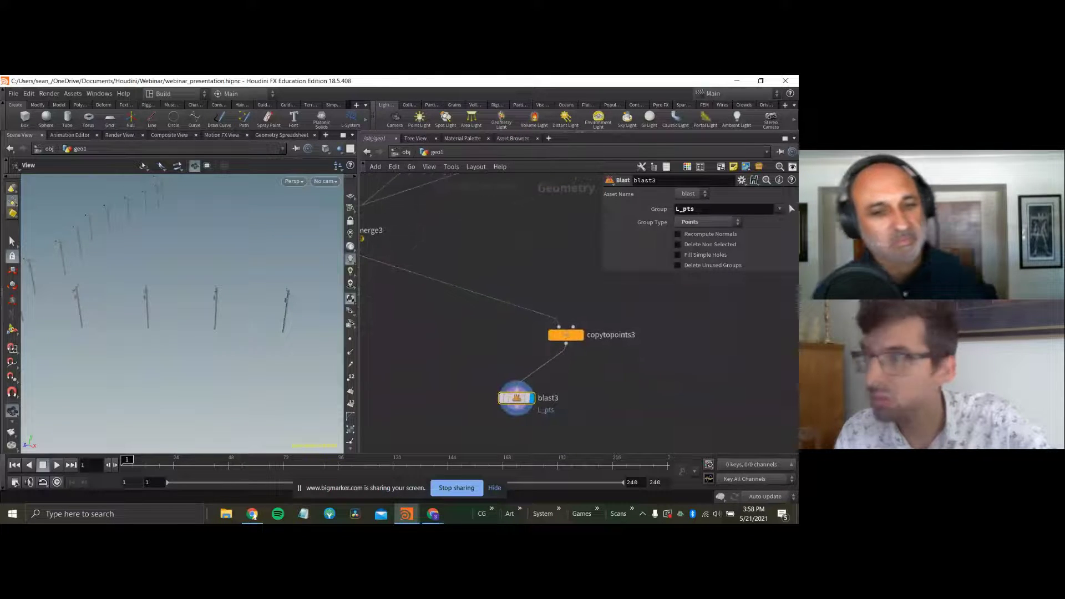
middle_click_drag(410, 288, 526, 358)
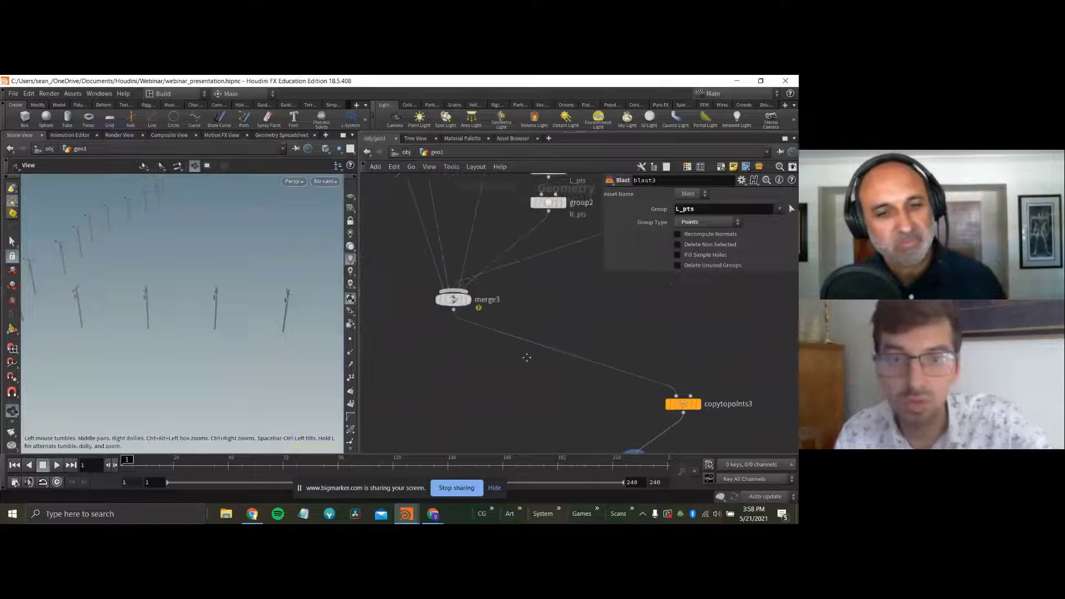
middle_click(458, 307)
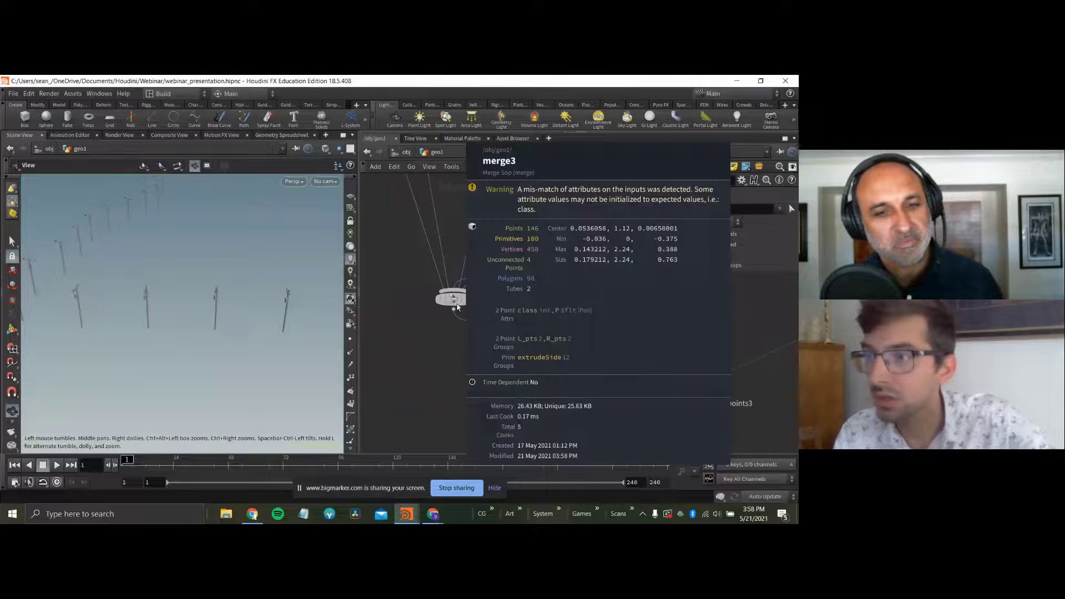
middle_click_drag(498, 251, 469, 301)
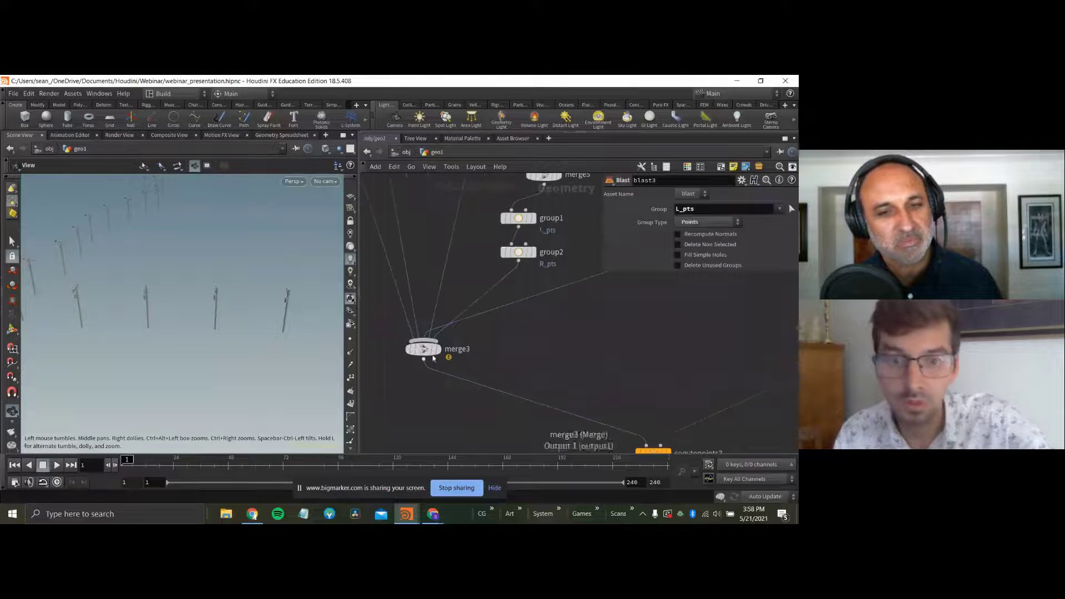
middle_click(425, 345)
middle_click_drag(753, 391, 705, 309)
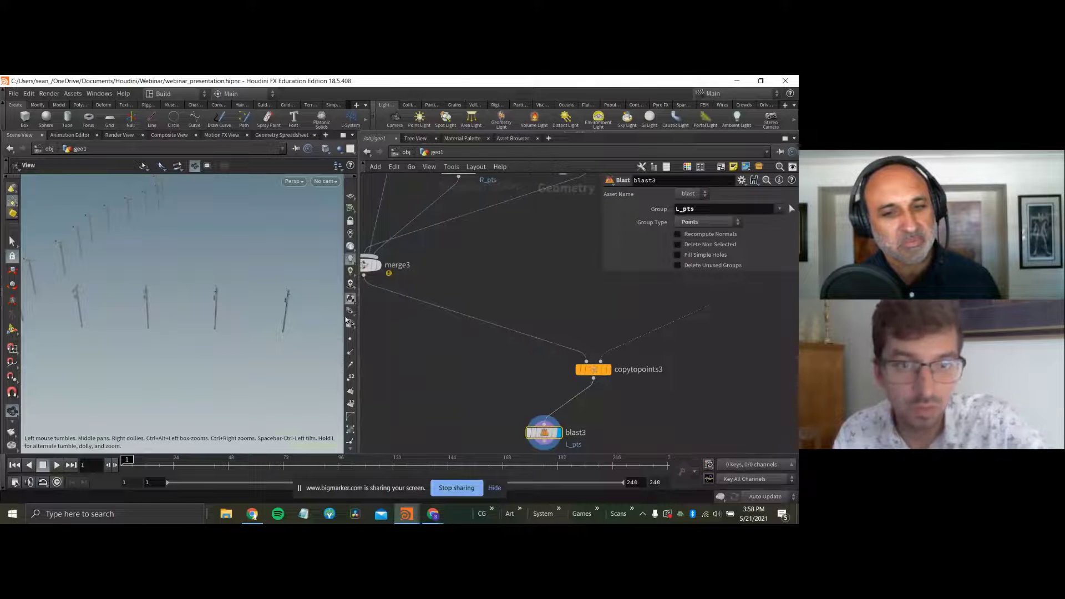
Show point markers on the poles, then open a new Scene View and frame one pole in it.
left_click(350, 339)
right_click_drag(221, 296, 274, 281)
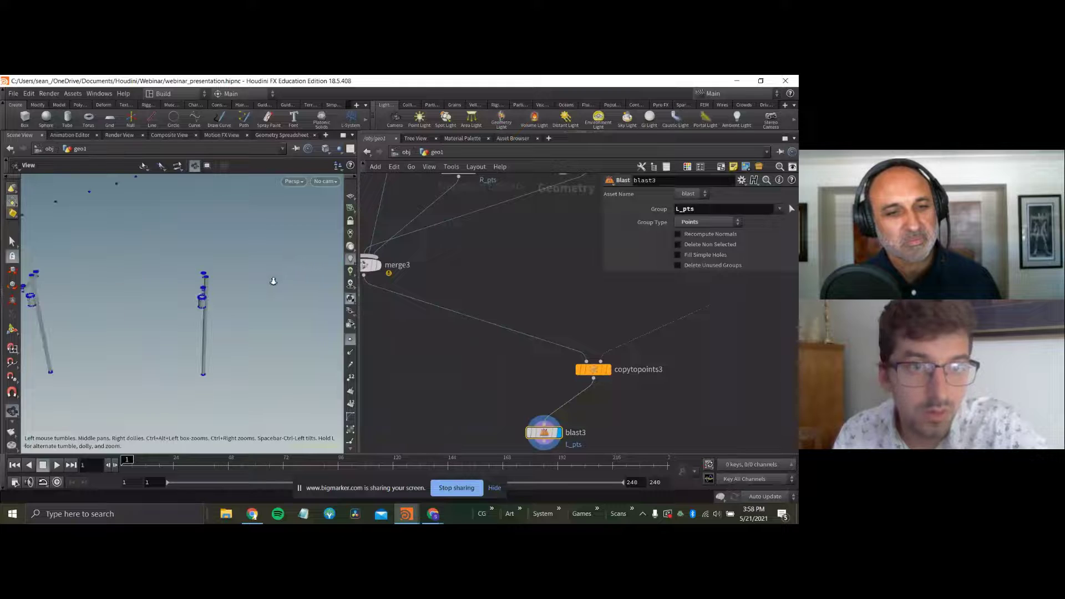
key("s")
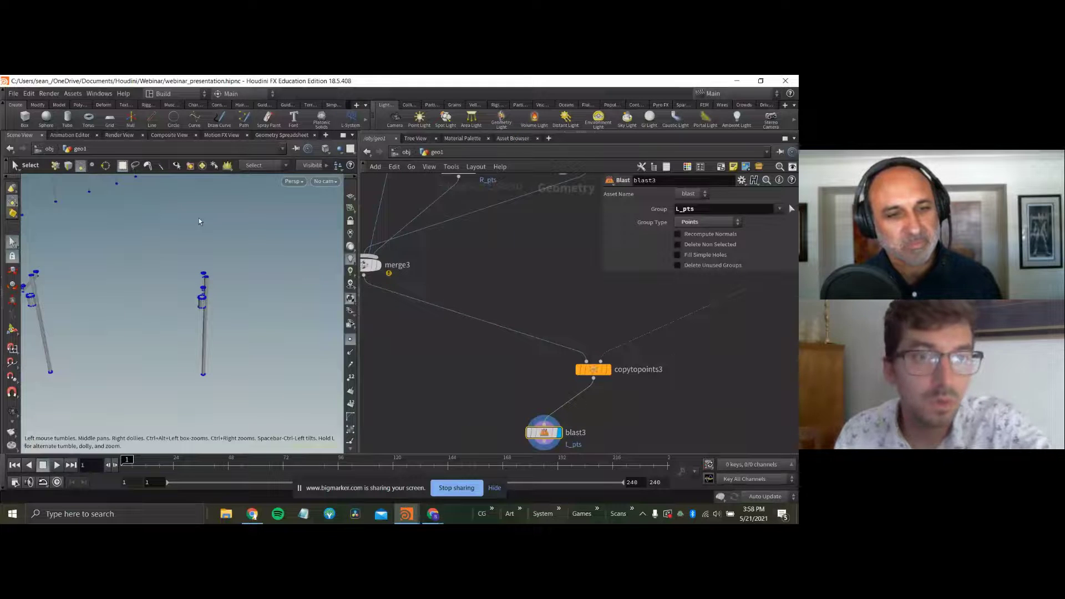
key("ctrl+t")
key("space+g")
left_click_drag(218, 301, 306, 154)
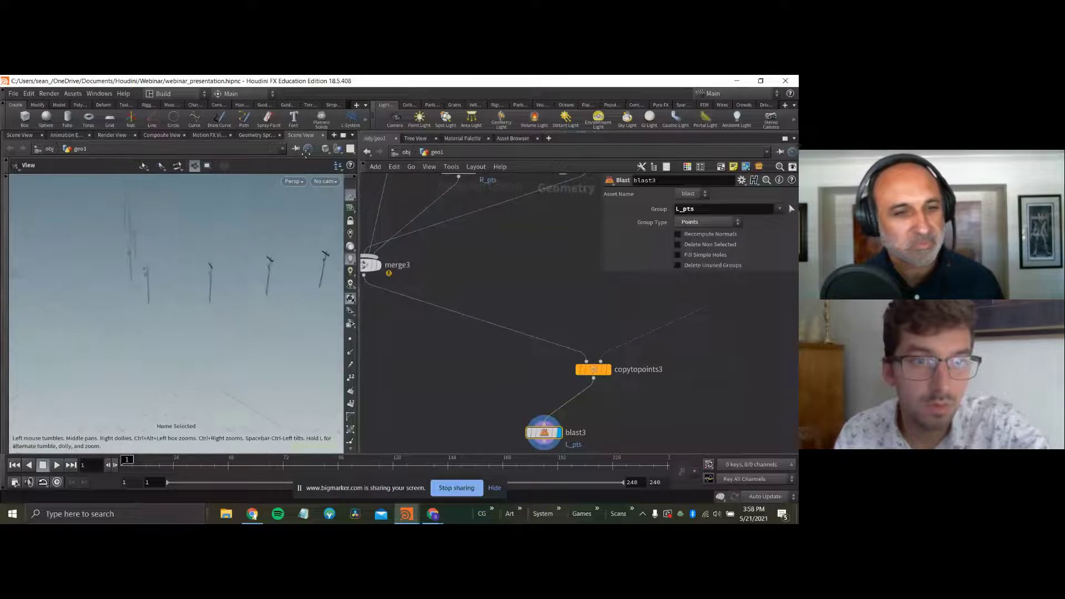
right_click_drag(250, 245, 233, 292)
middle_click_drag(233, 293, 275, 239)
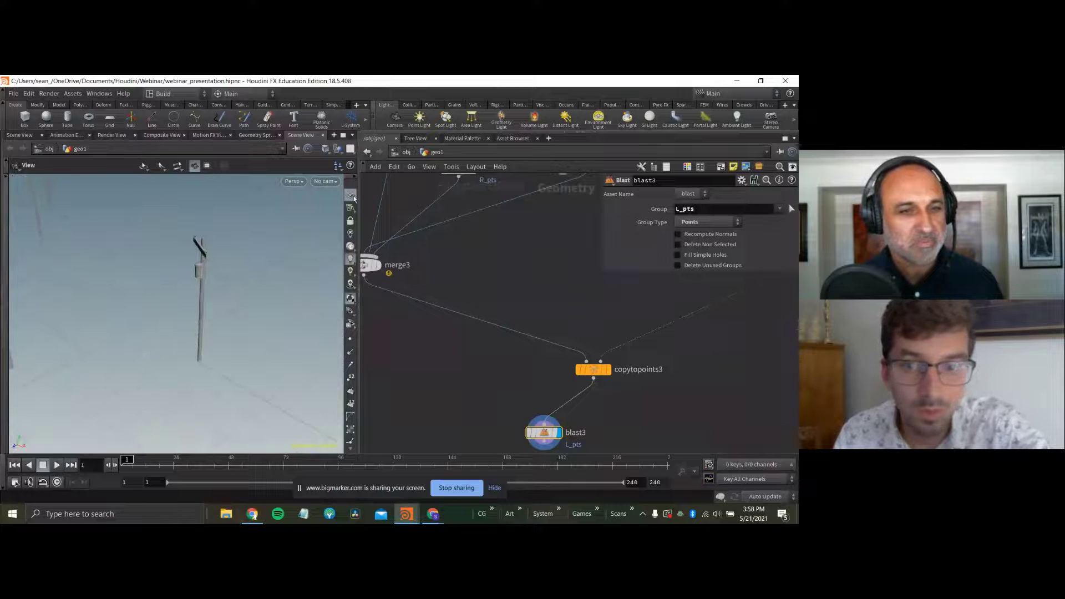
Enable Delete Non Selected on blast3 to keep only the L_pts points.
middle_click_drag(498, 366, 513, 366)
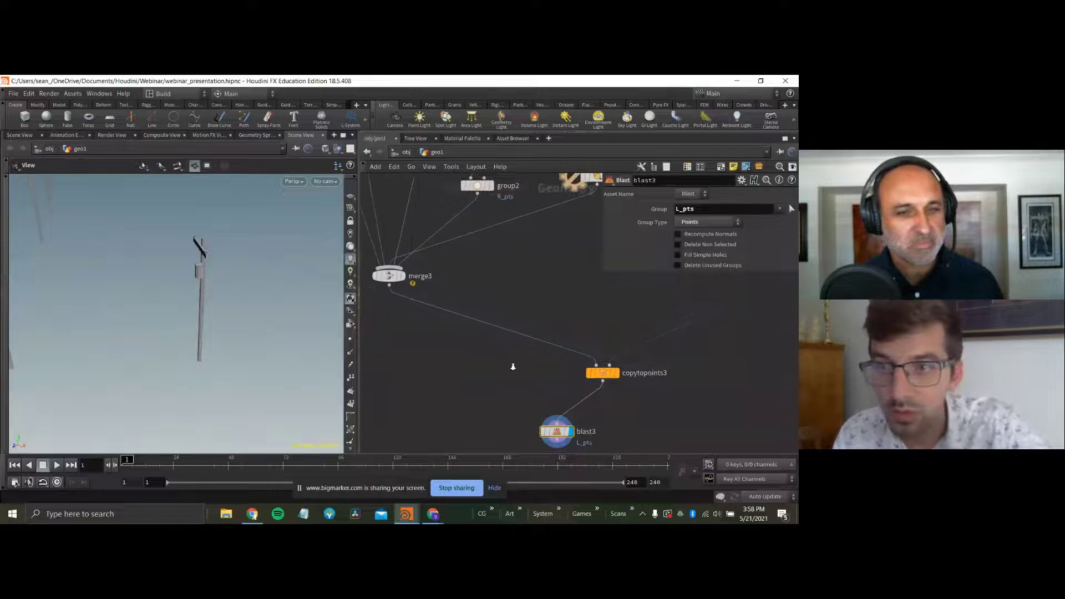
left_click(692, 248)
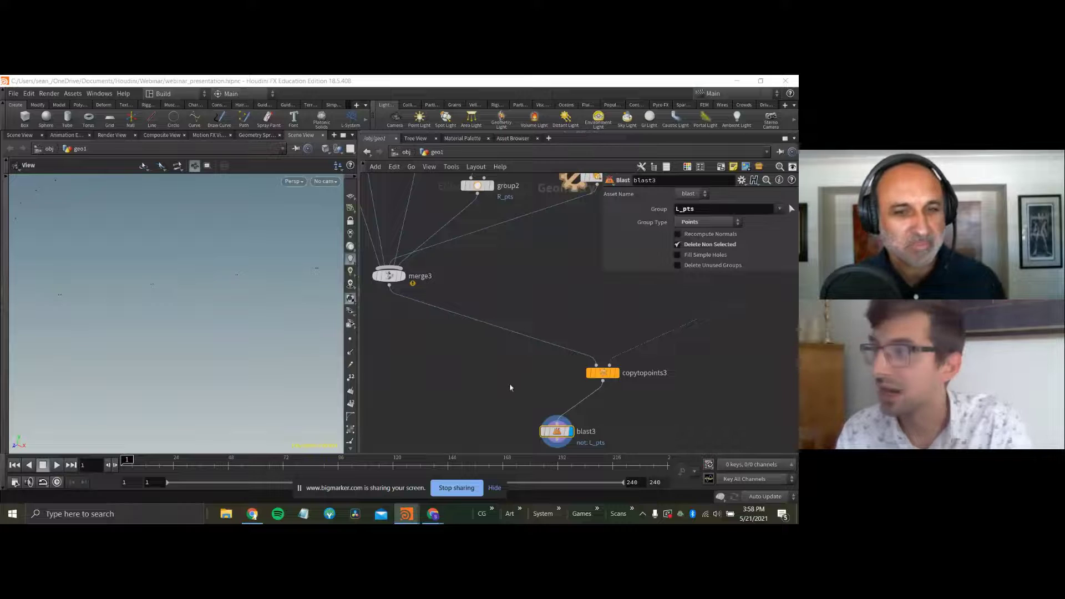
middle_click_drag(510, 387, 505, 335)
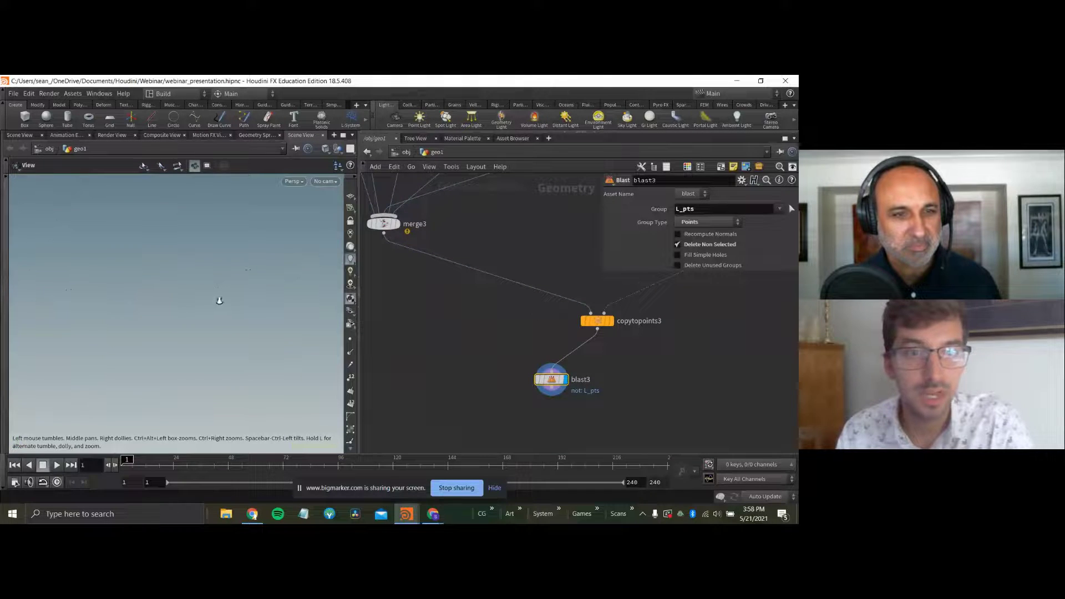
Append an Add node after blast3 and display it.
left_click(551, 394)
type("add")
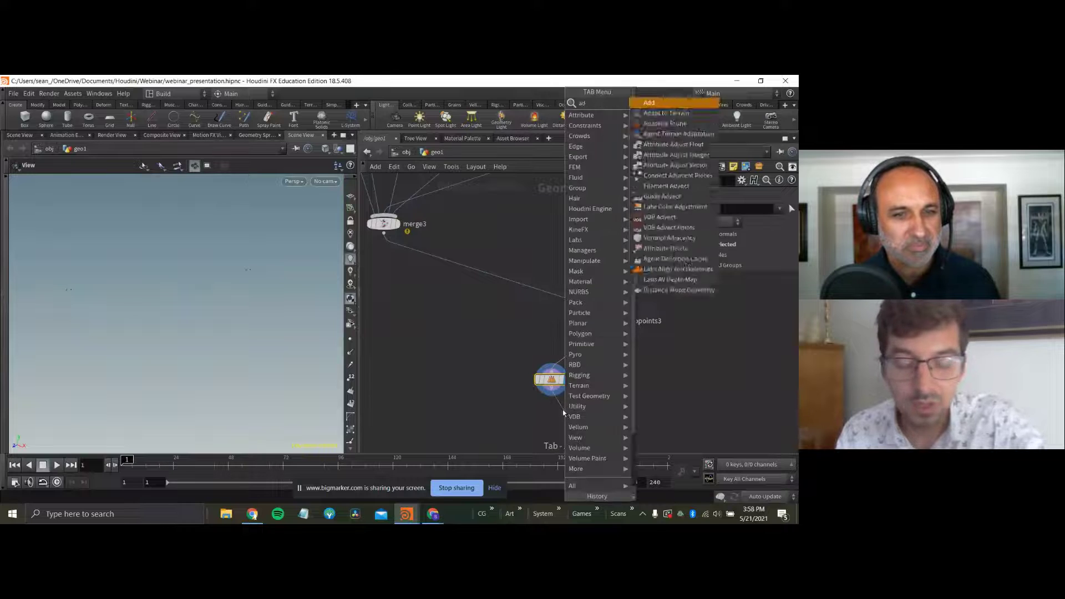
key("Return")
left_click(558, 407)
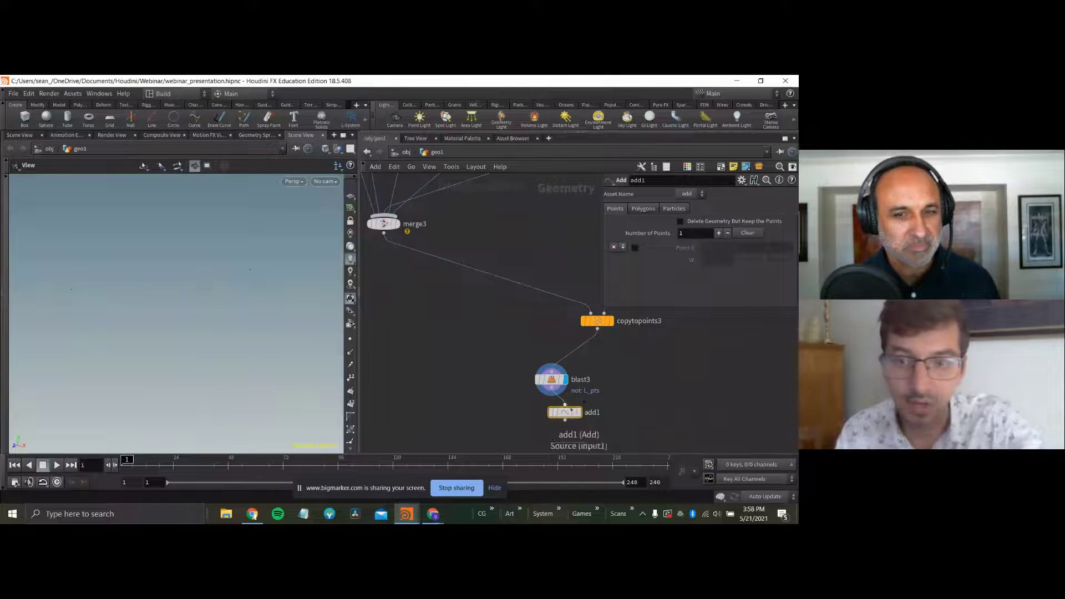
left_click(579, 413)
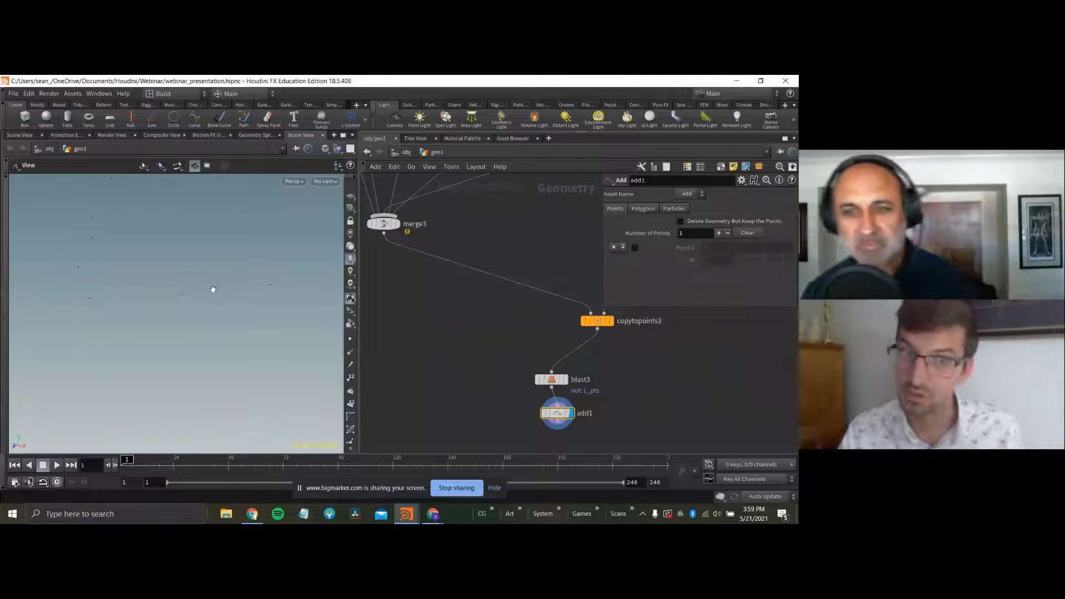
Set add1 to build polygons By Group from all points, then show point markers and inspect the resulting line.
left_click(640, 209)
left_click(671, 234)
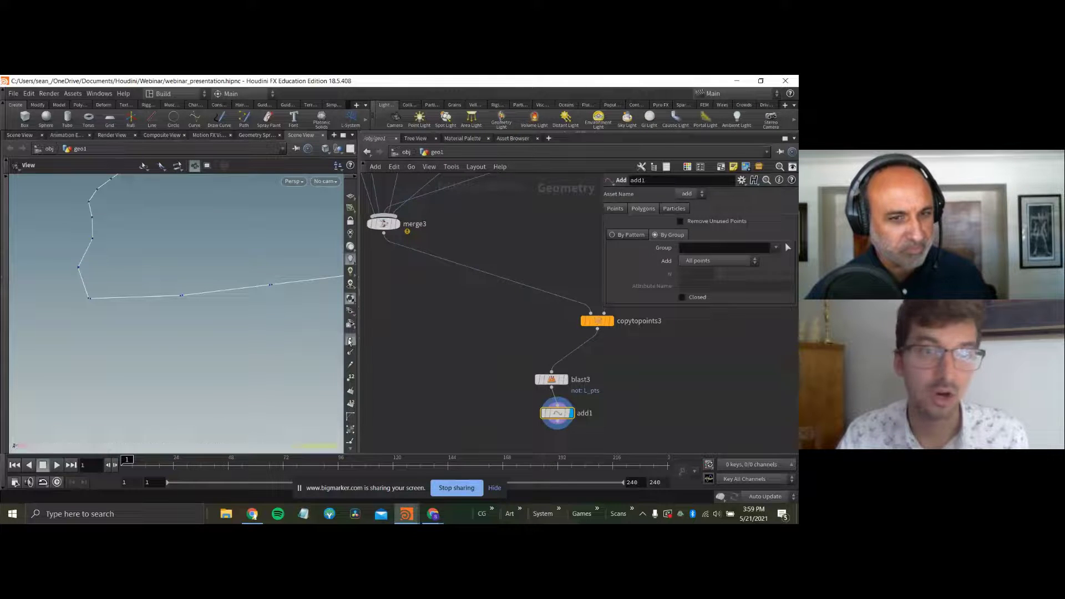
left_click_drag(92, 262, 227, 292)
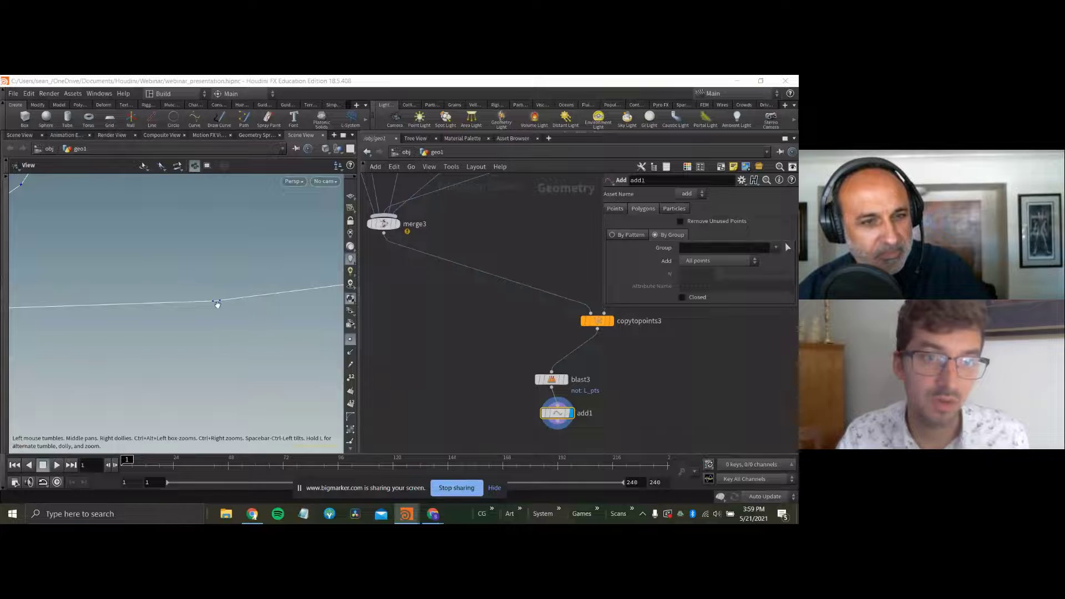
Turn on the template display of copytopoints3 to show the poles behind the displayed line.
left_click(604, 324)
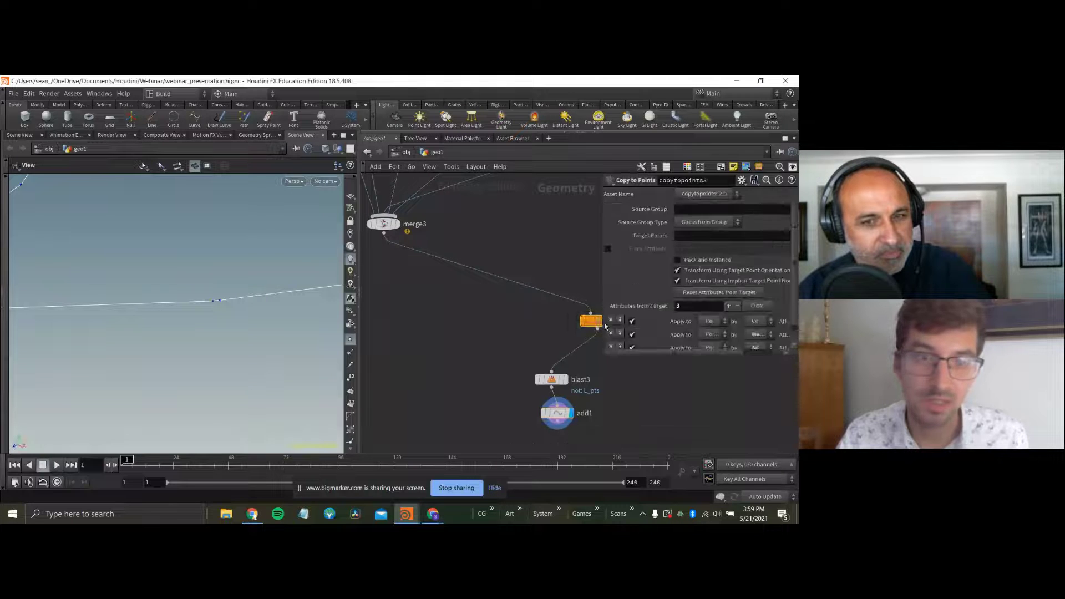
middle_click_drag(534, 330, 498, 325)
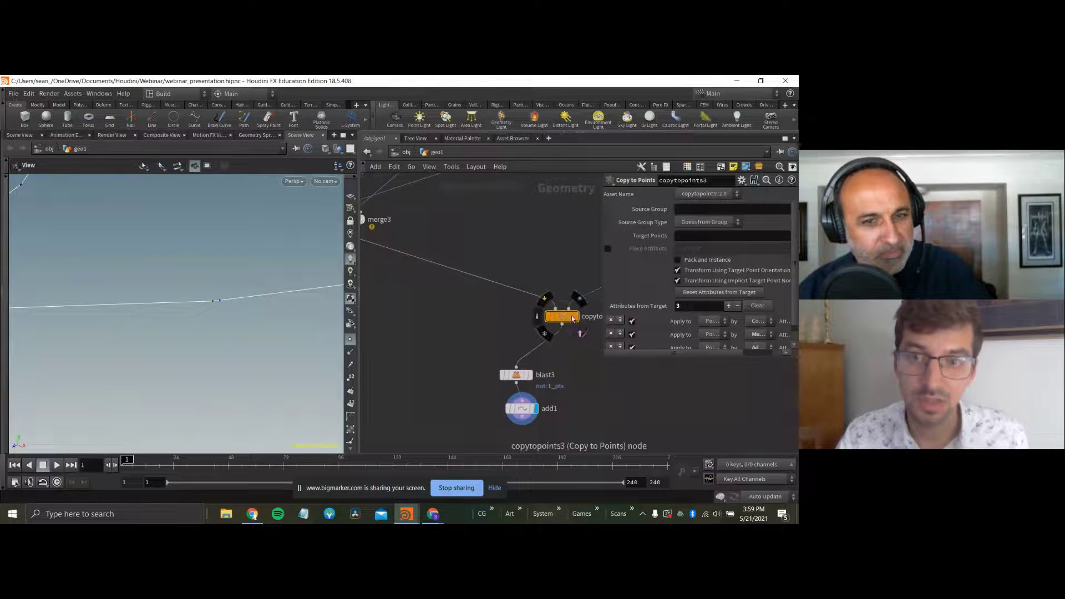
left_click(576, 331)
Set add1's polygon grouping to Groups of N points with N at 2, and check the poles.
left_click(557, 421)
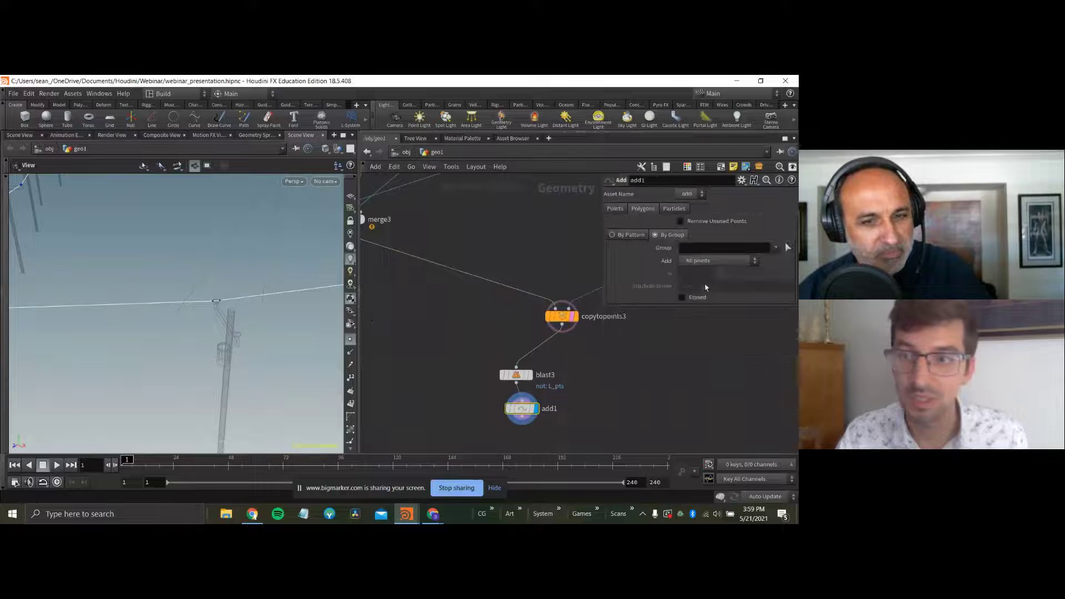
left_click(707, 267)
left_click(710, 279)
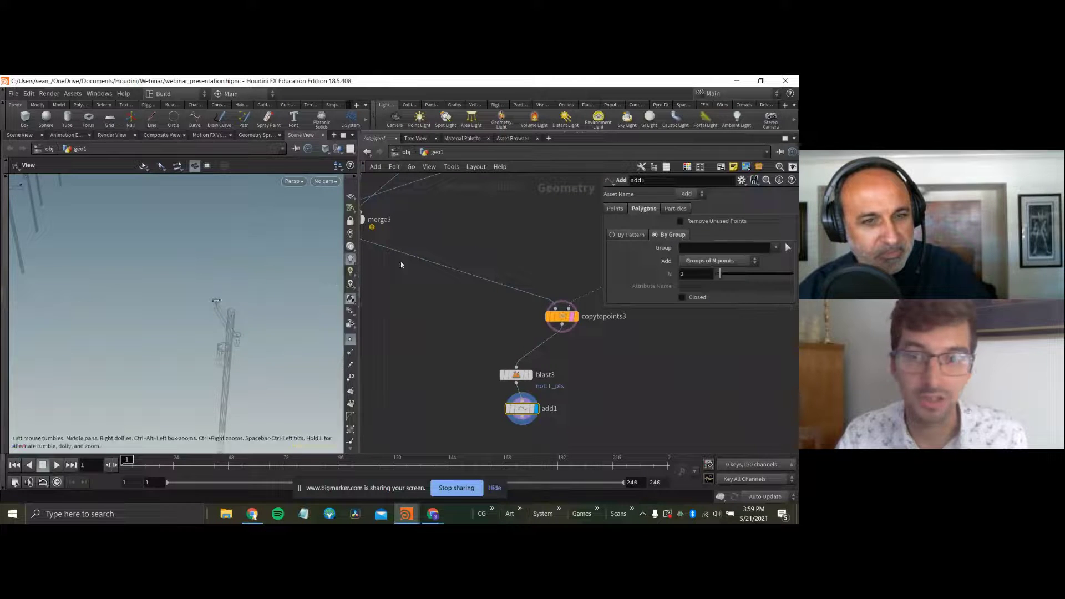
left_click_drag(152, 275, 230, 218)
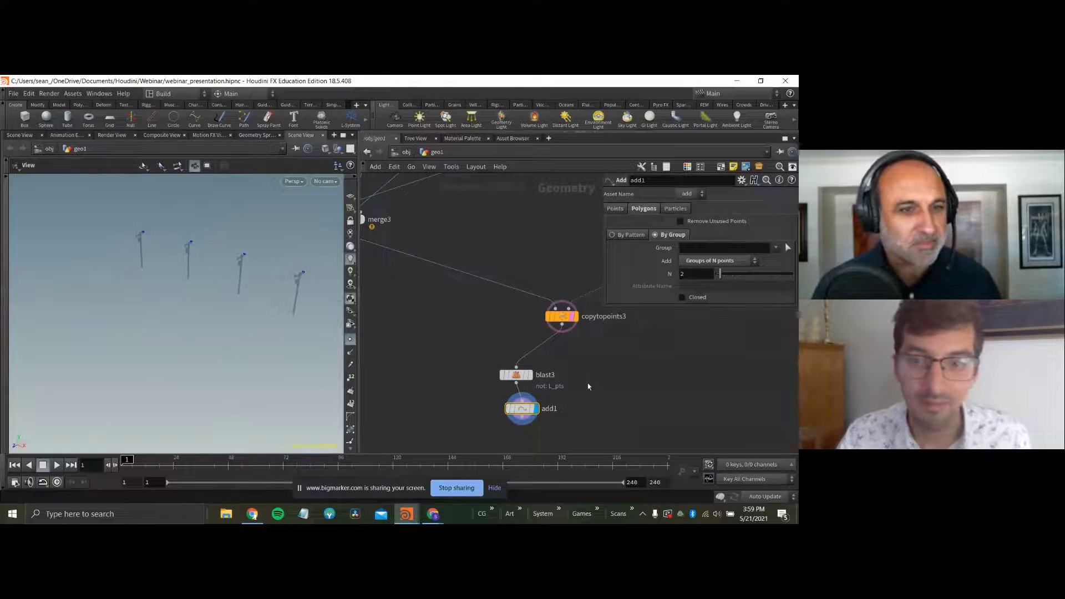
Display blast3 and show point numbers to examine the order of the points on neighbouring poles.
left_click(530, 375)
left_click_drag(125, 248, 180, 234)
left_click(350, 377)
left_click_drag(216, 282, 233, 298)
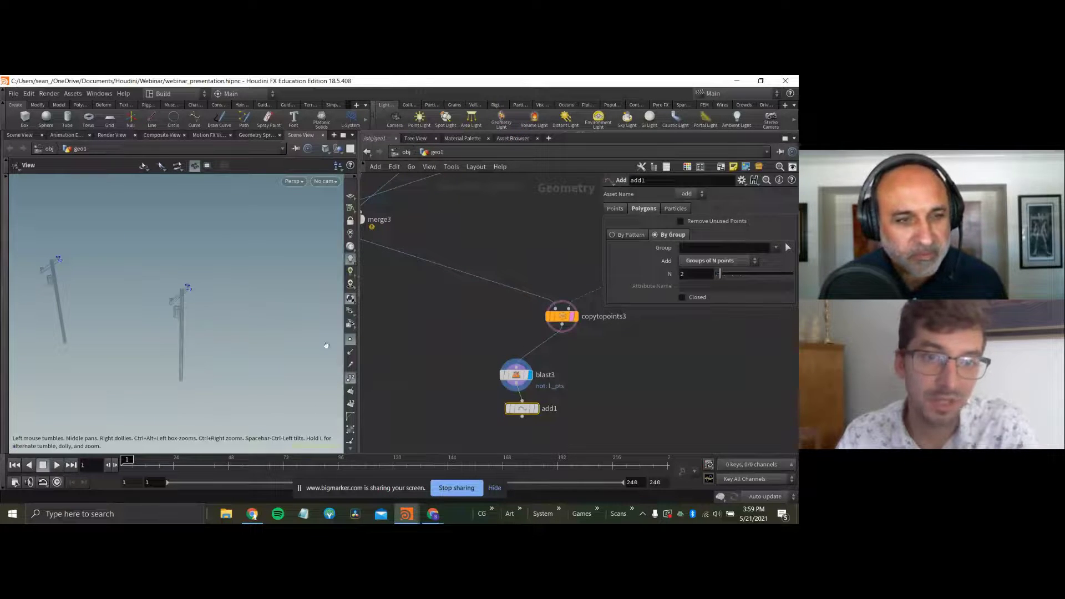
left_click_drag(532, 409, 531, 418)
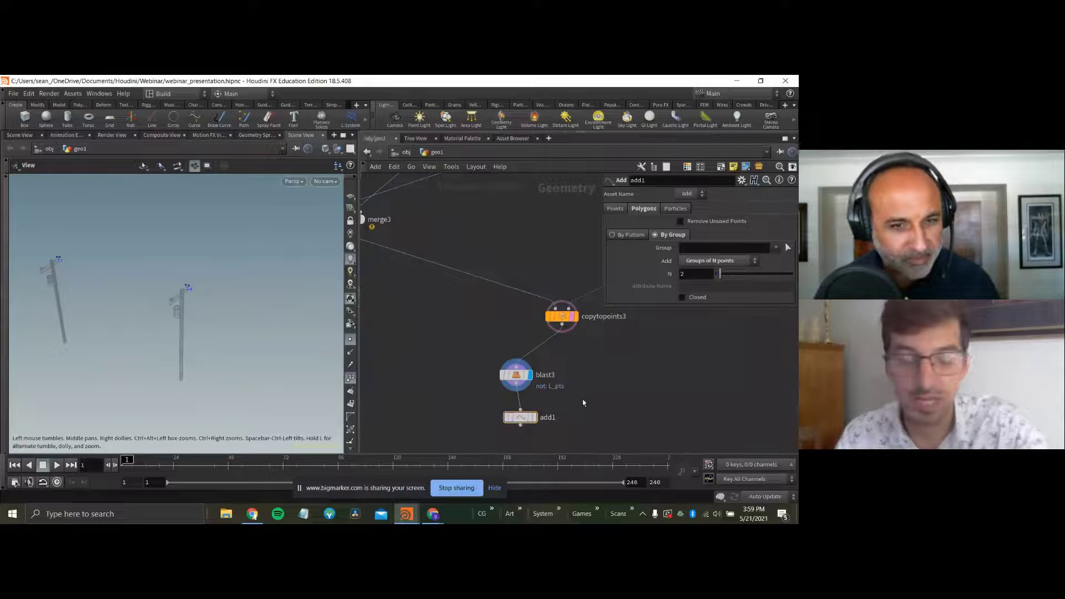
key("Tab")
type("blend")
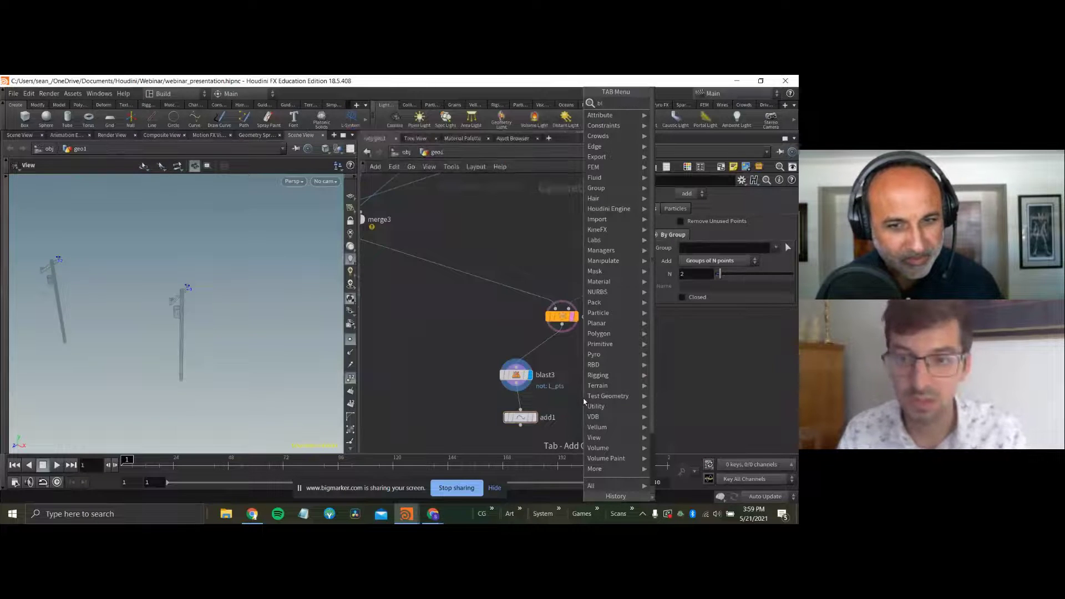
key("Return")
key("Return")
key("Delete")
Insert a Blast node between blast3 and add1 that deletes group 0 with group type Points.
key("Tab")
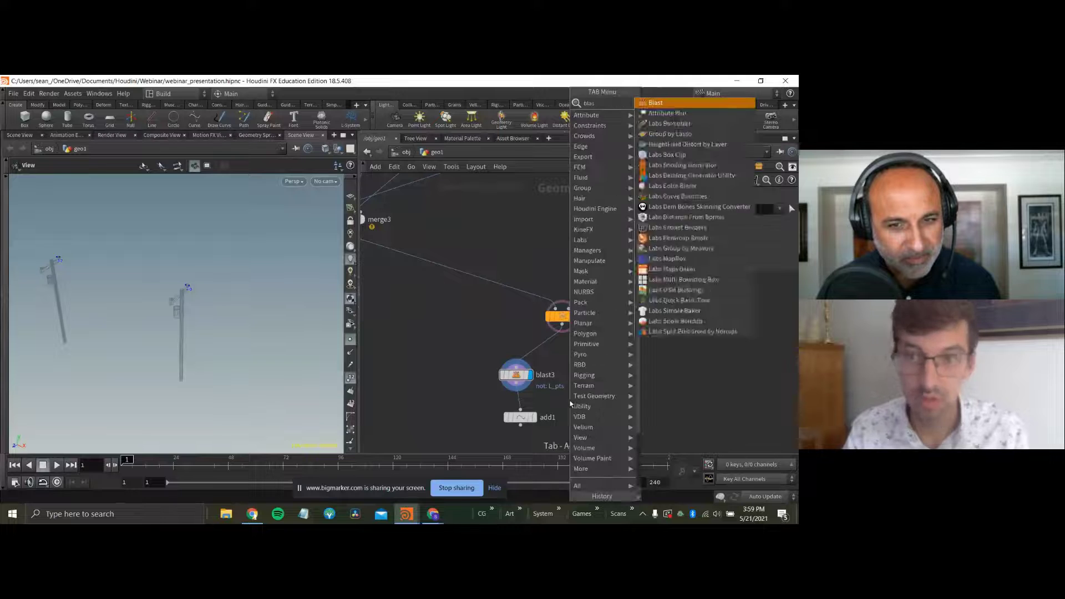
type("blast")
key("Return")
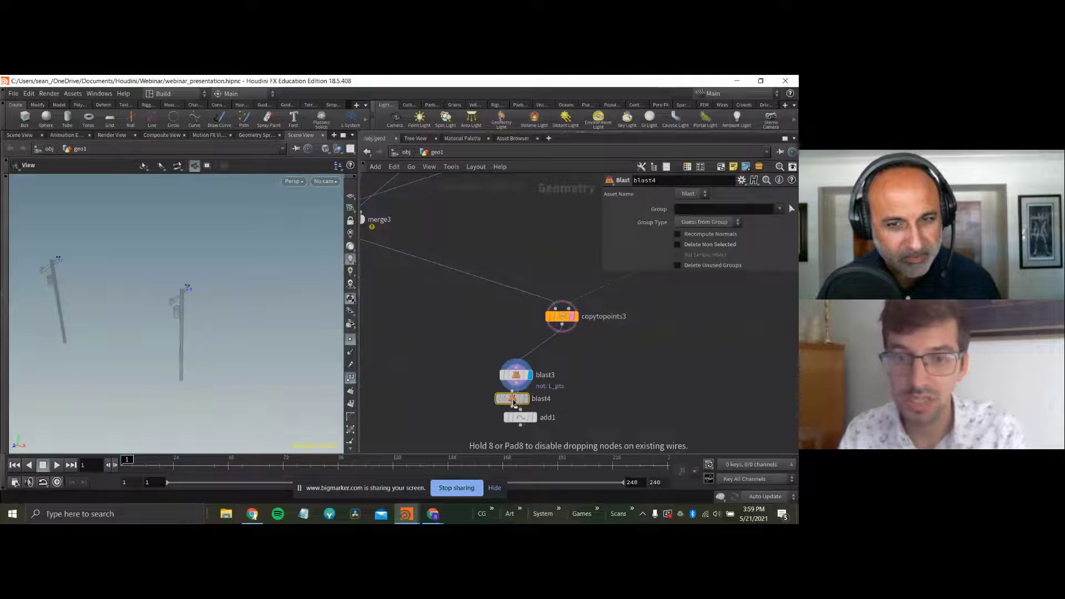
left_click(520, 407)
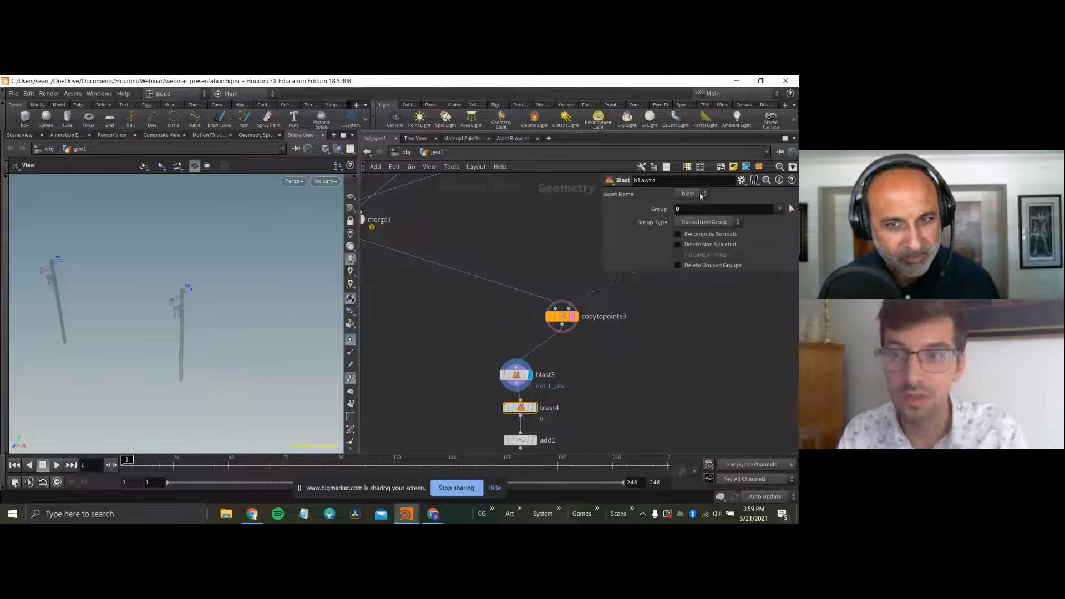
left_click(714, 221)
left_click(688, 279)
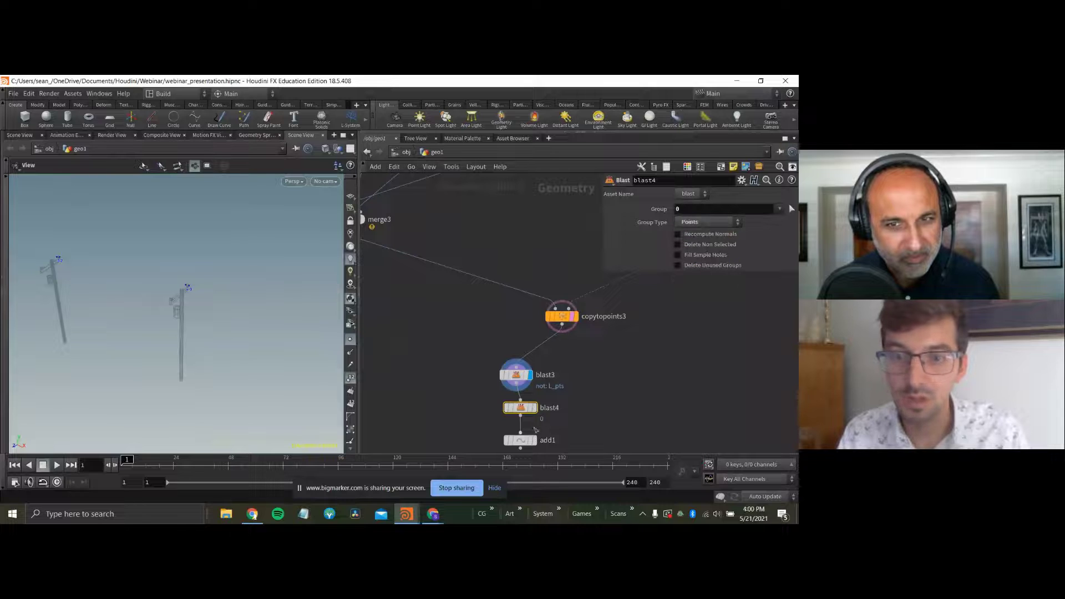
Display add1 and examine how its segments connect the poles along the road.
left_click(534, 408)
left_click(533, 441)
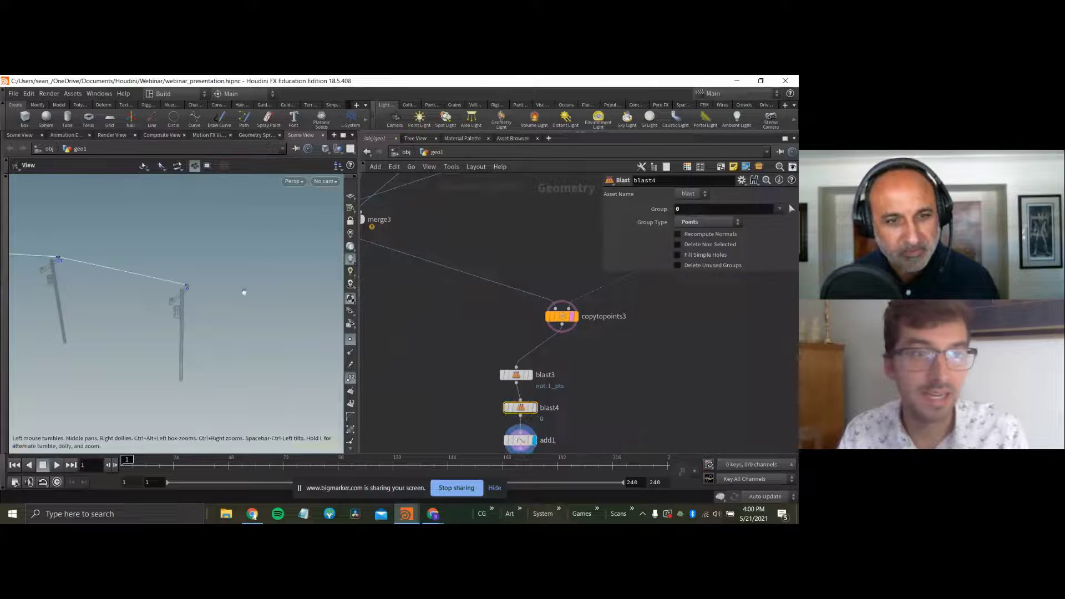
left_click_drag(238, 294, 241, 249)
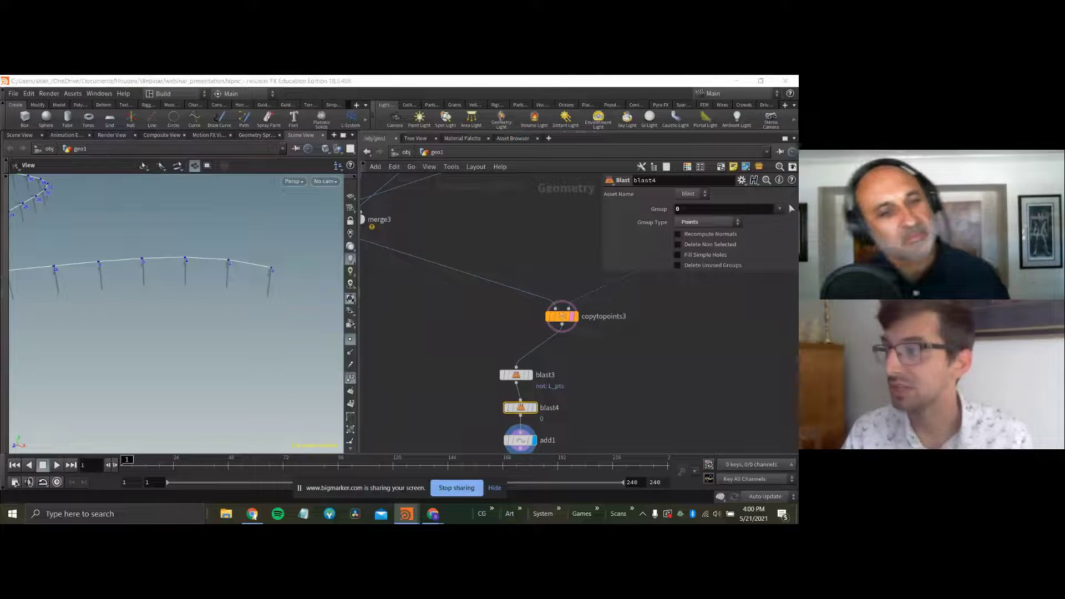
middle_click_drag(569, 354, 574, 295)
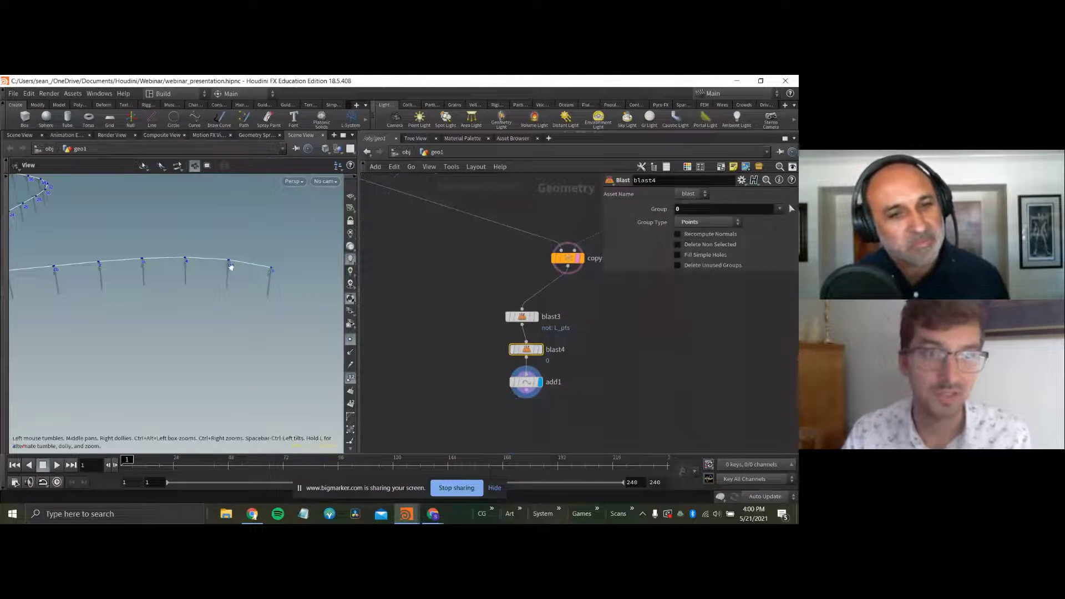
scroll(231, 267, "up", 5)
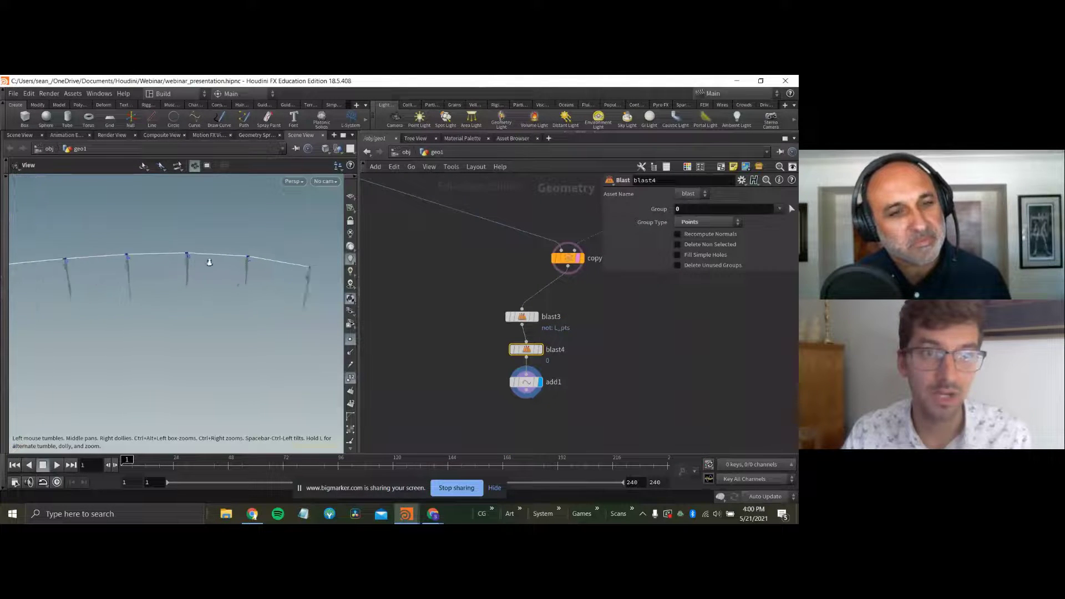
Append a Resample node to add1's output and display it.
left_click(526, 397)
left_click_drag(205, 256, 176, 208)
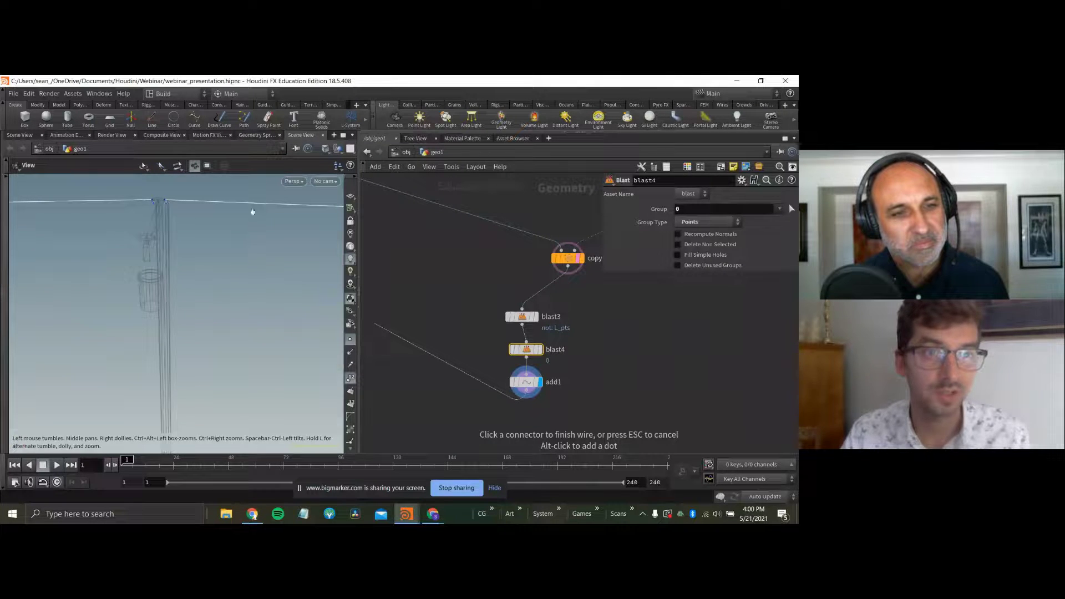
left_click_drag(252, 212, 236, 228)
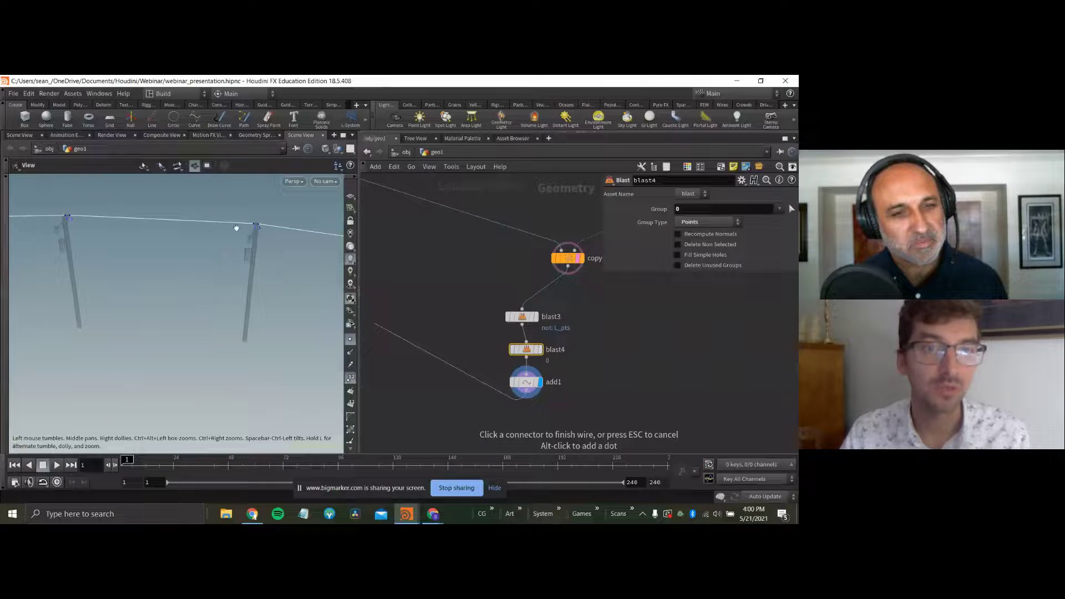
key("Tab")
type("resa")
key("Return")
left_click(542, 422)
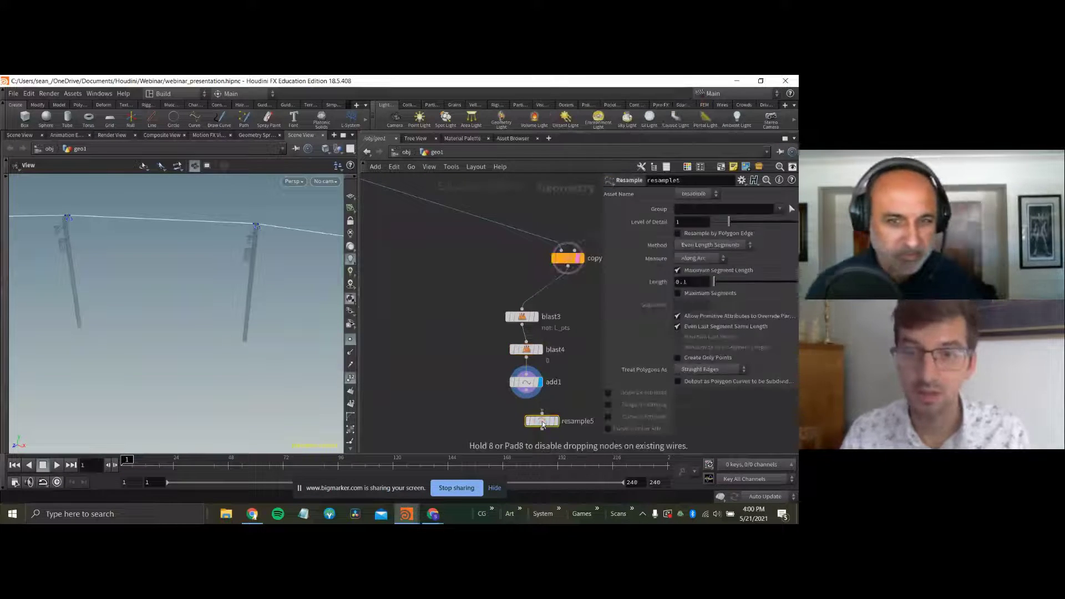
left_click(542, 414)
left_click(529, 381)
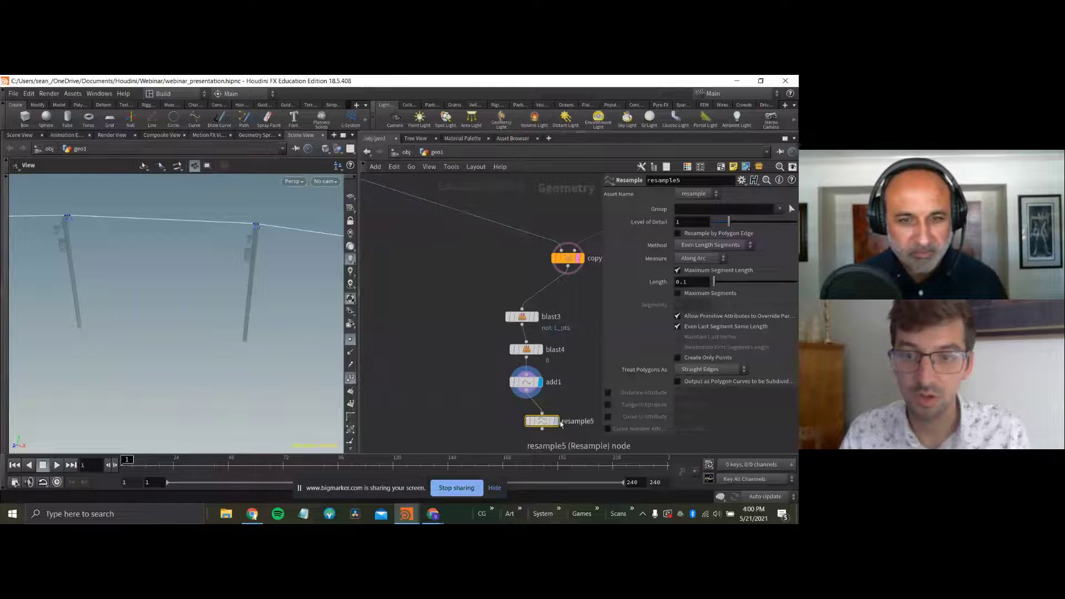
left_click(556, 421)
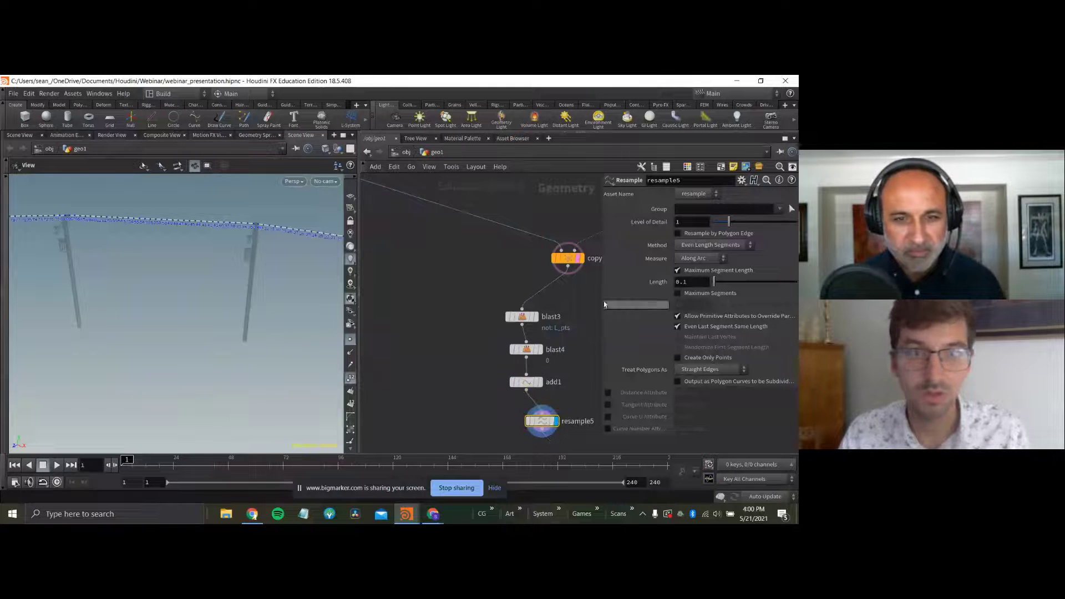
Hide the point numbers and lay out the nodes from blast3 to resample5 in an aligned column.
left_click(350, 339)
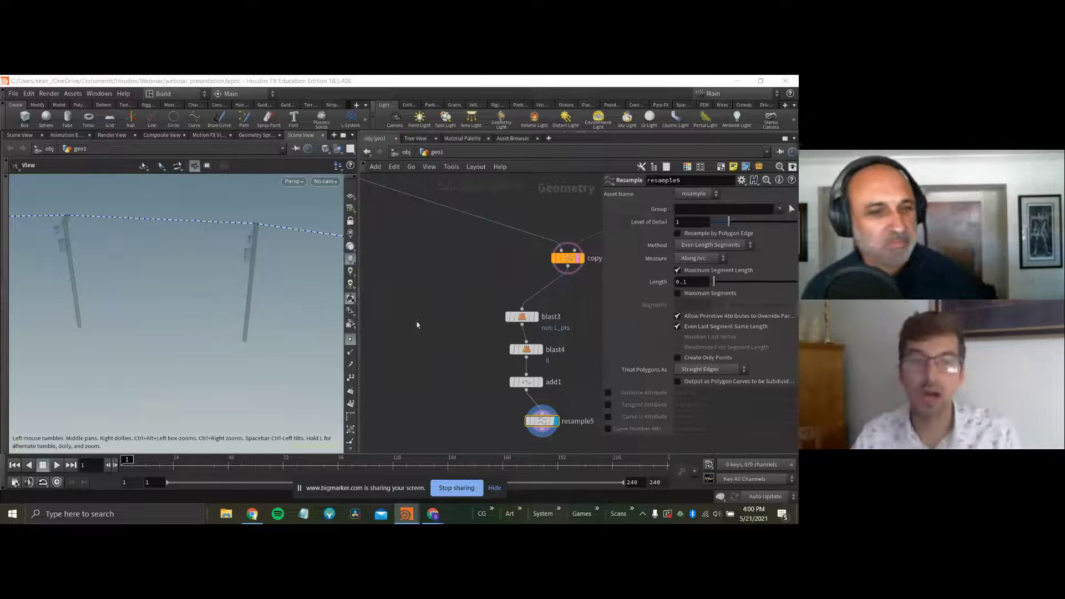
scroll(428, 321, "down", 1)
left_click_drag(543, 417, 519, 326)
key("l")
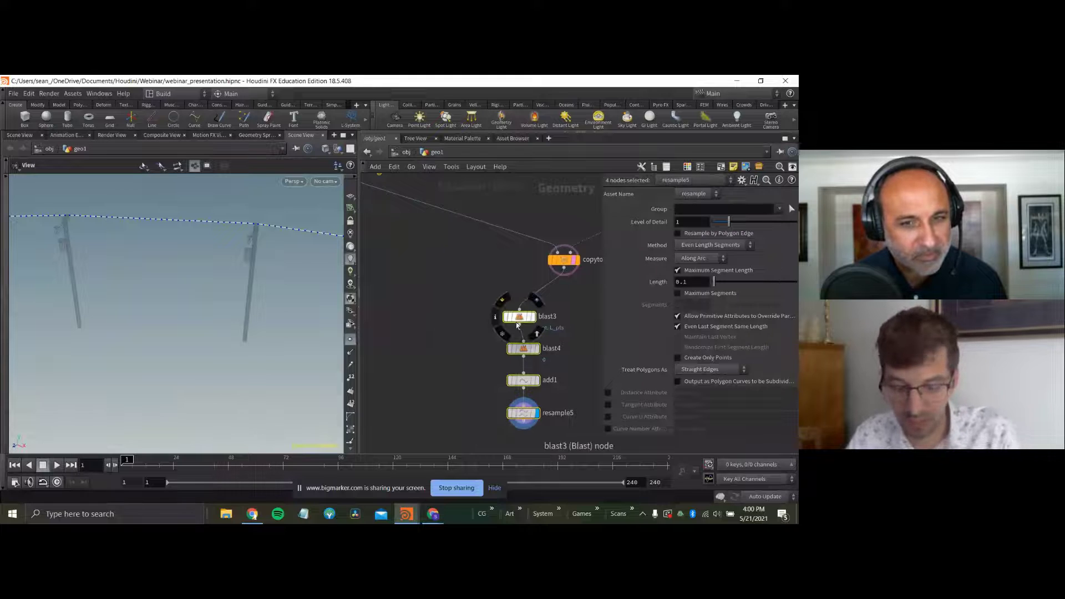
left_click(555, 343)
middle_click_drag(554, 346, 538, 336)
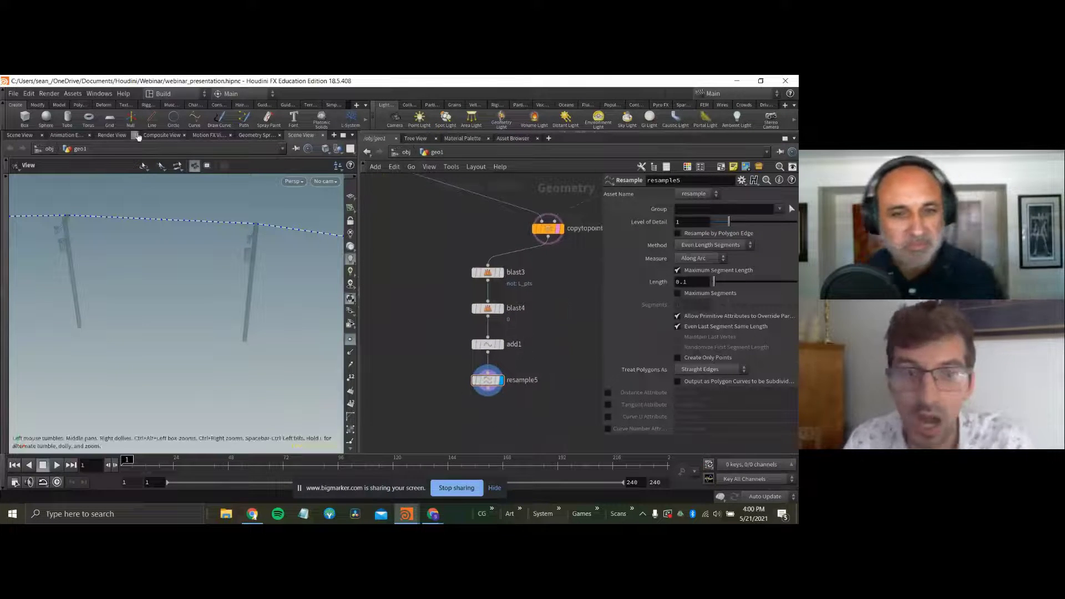
middle_click_drag(95, 209, 111, 217)
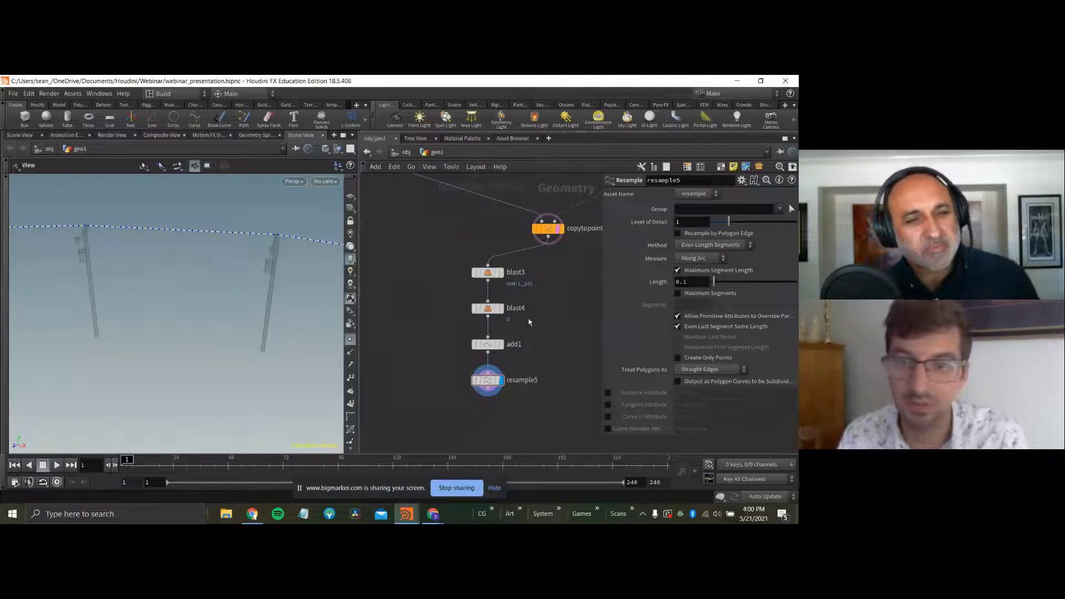
Enable the Curve U Attribute output, named curveu, on resample5.
left_click(488, 345)
left_click(487, 380)
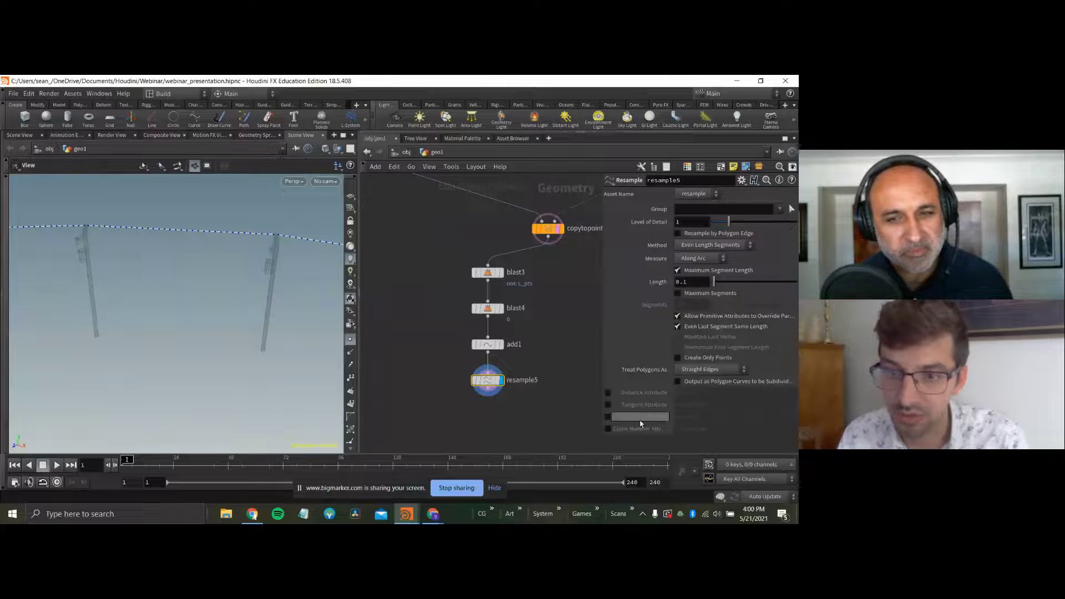
left_click(609, 416)
Branch a Visualize node off resample5 and display it.
scroll(444, 392, "up", 1)
key("Tab")
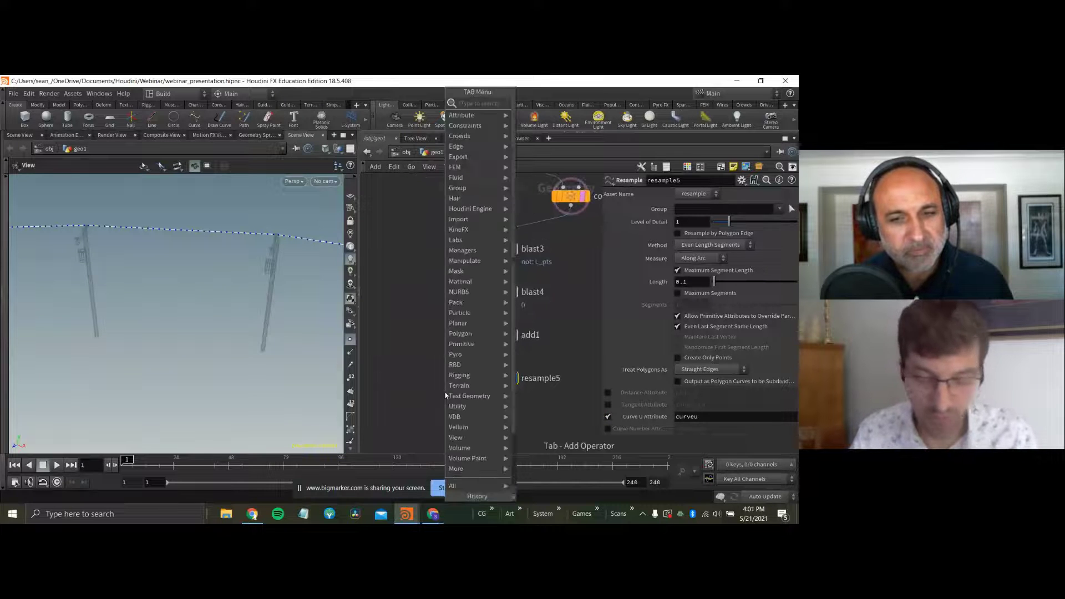
type("visualize")
key("Return")
left_click(444, 392)
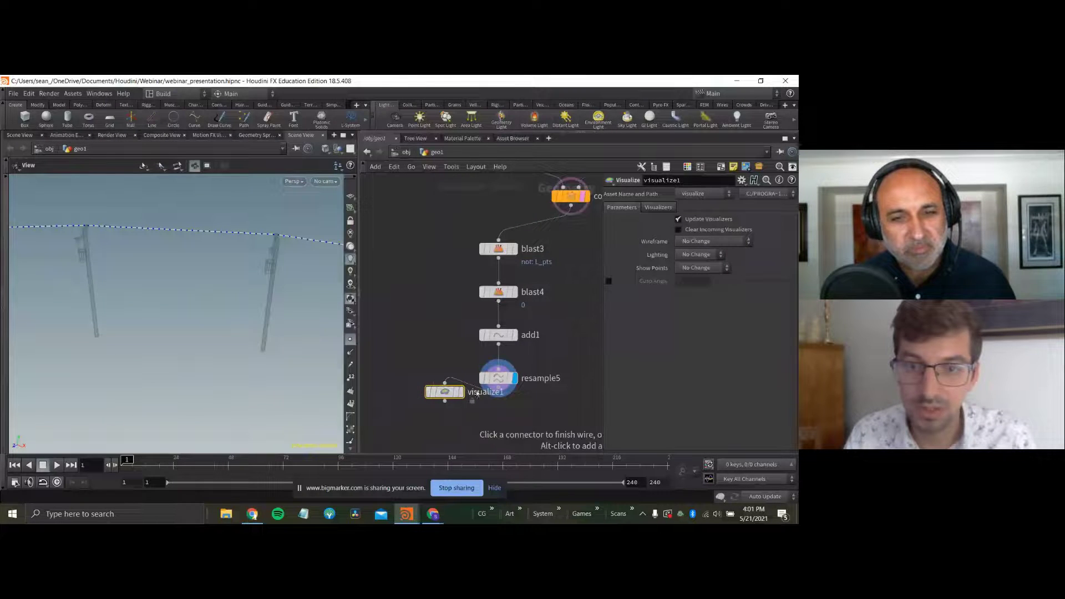
left_click(461, 394)
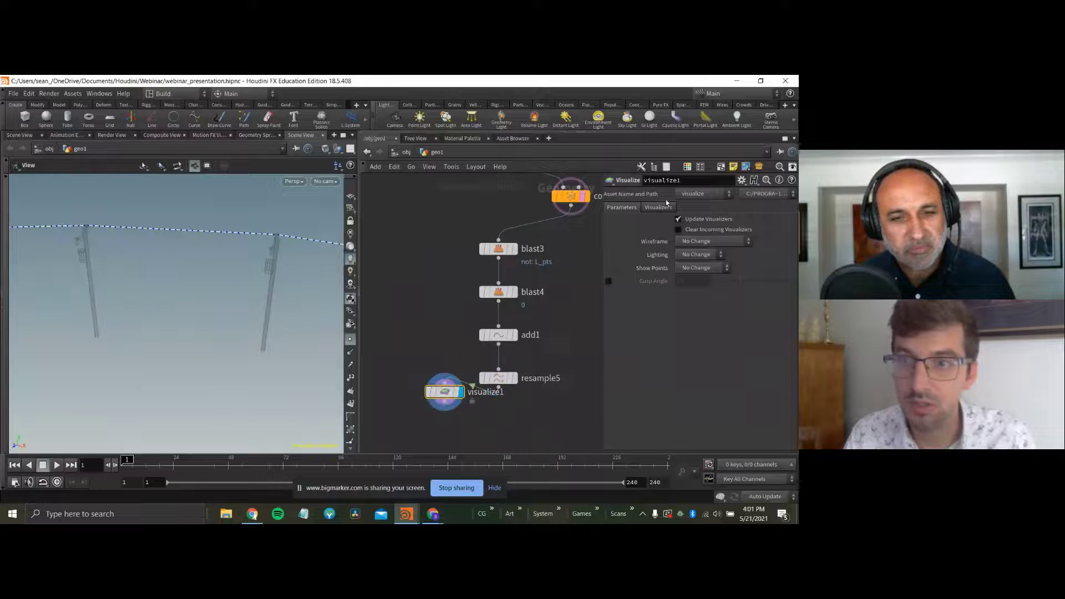
Set up a Color visualizer on visualize1 with curveu as its name, label and attribute.
left_click(659, 207)
left_click(705, 248)
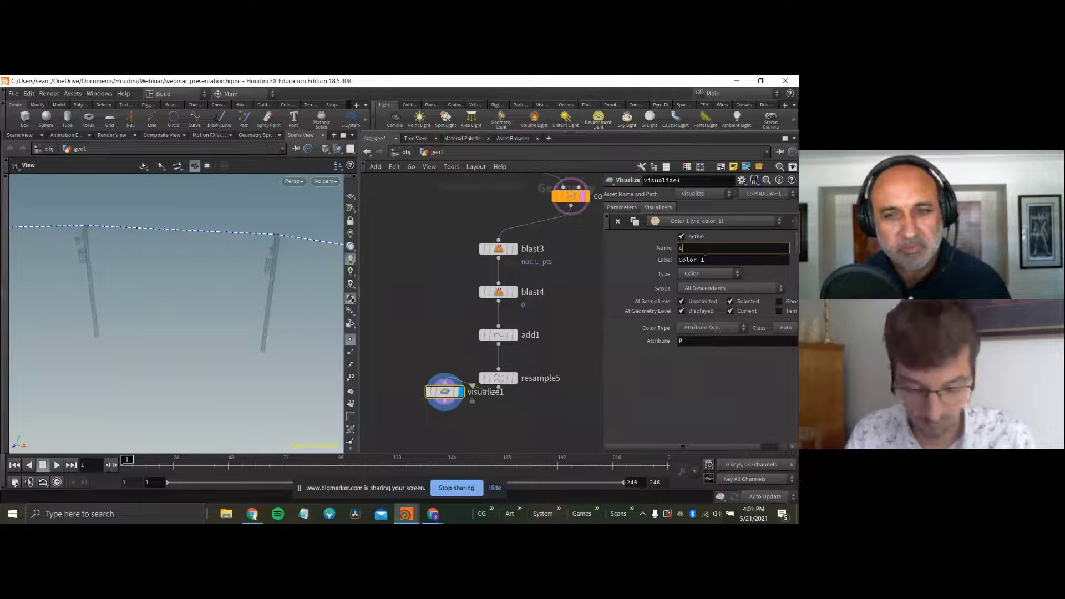
type("curveu")
key("Tab")
type("curveu")
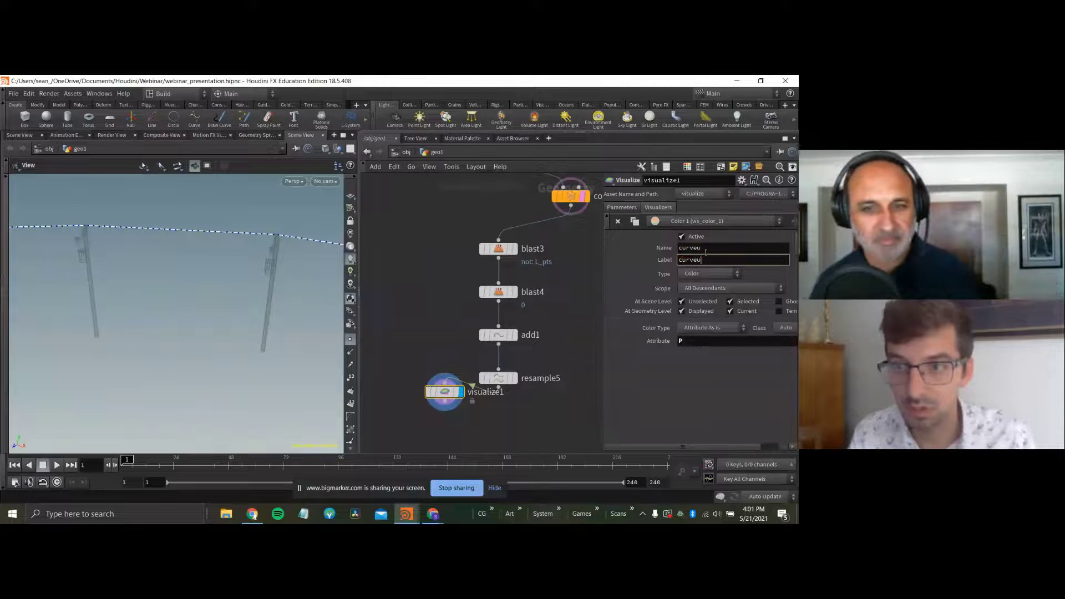
key("Tab")
type("curve")
key("Return")
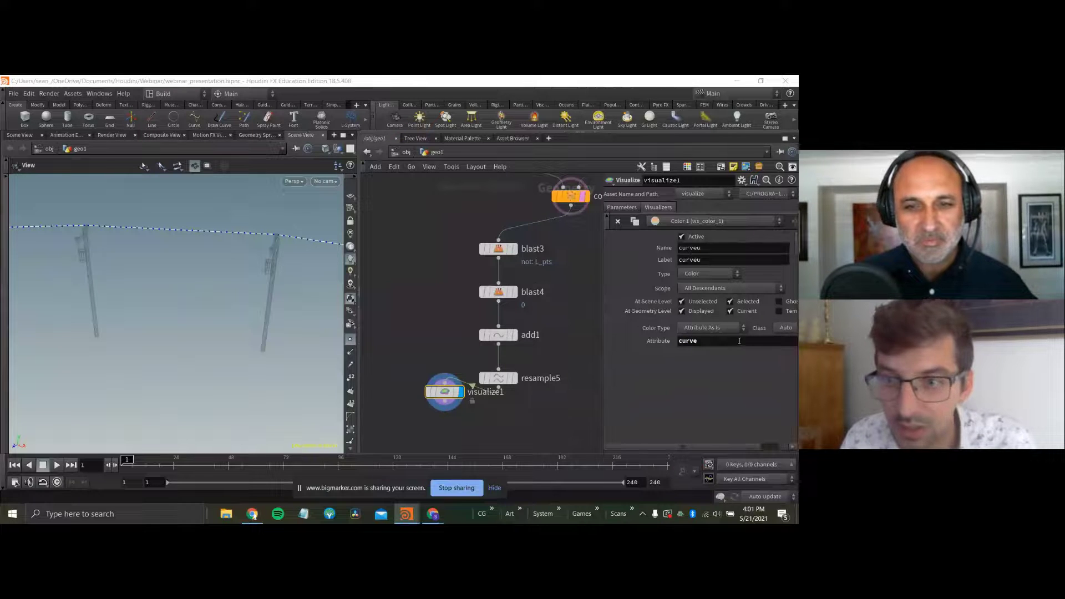
left_click(741, 341)
type("u")
key("Return")
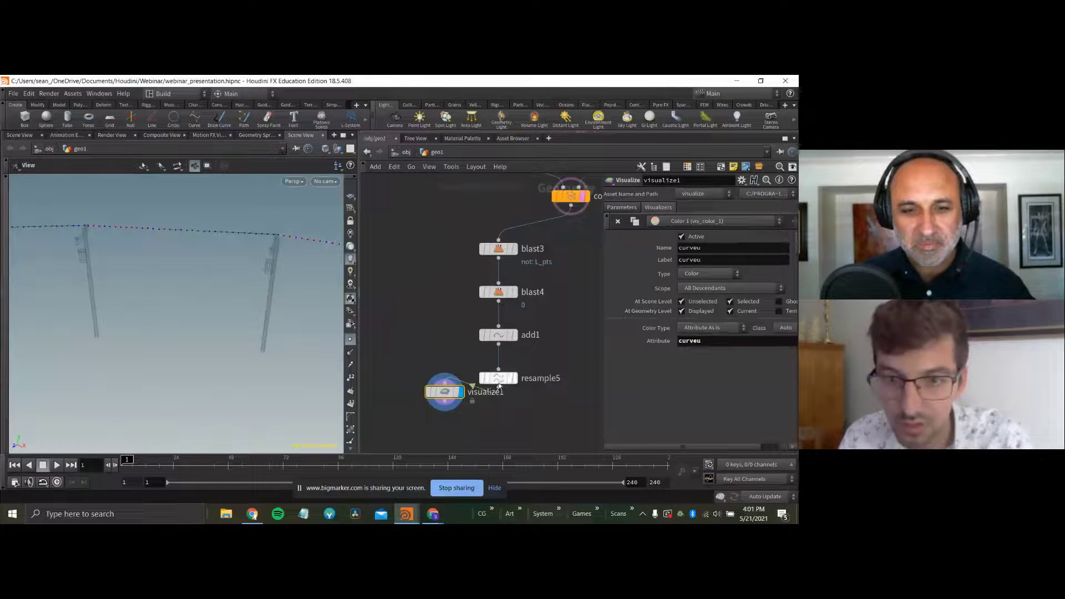
middle_click(499, 383)
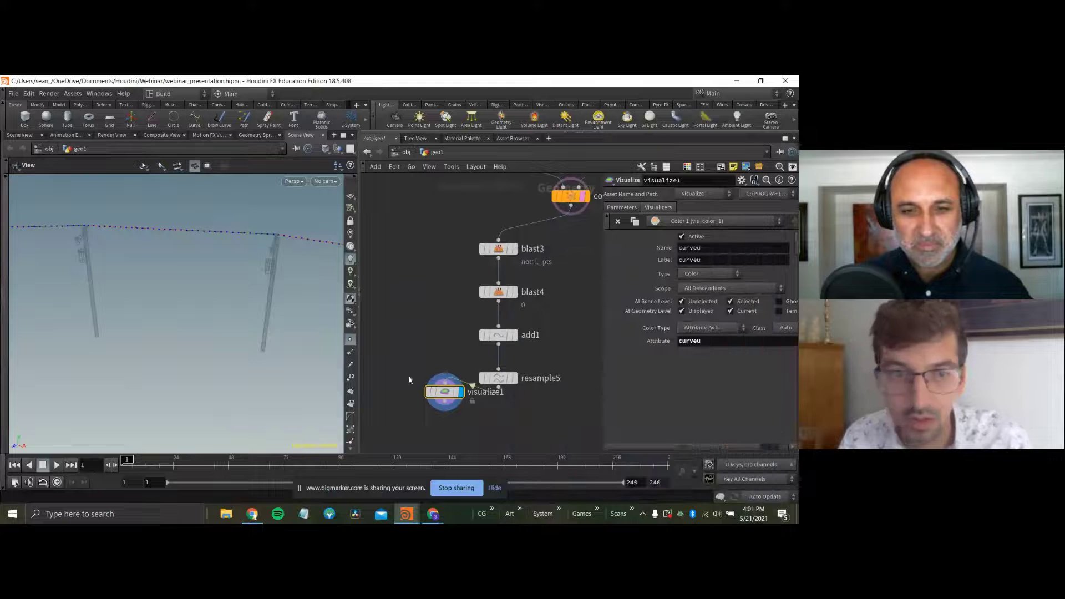
Change the curveu visualizer to a Marker type showing the curveu attribute as text, and hide the point display.
left_click(702, 274)
left_click(698, 284)
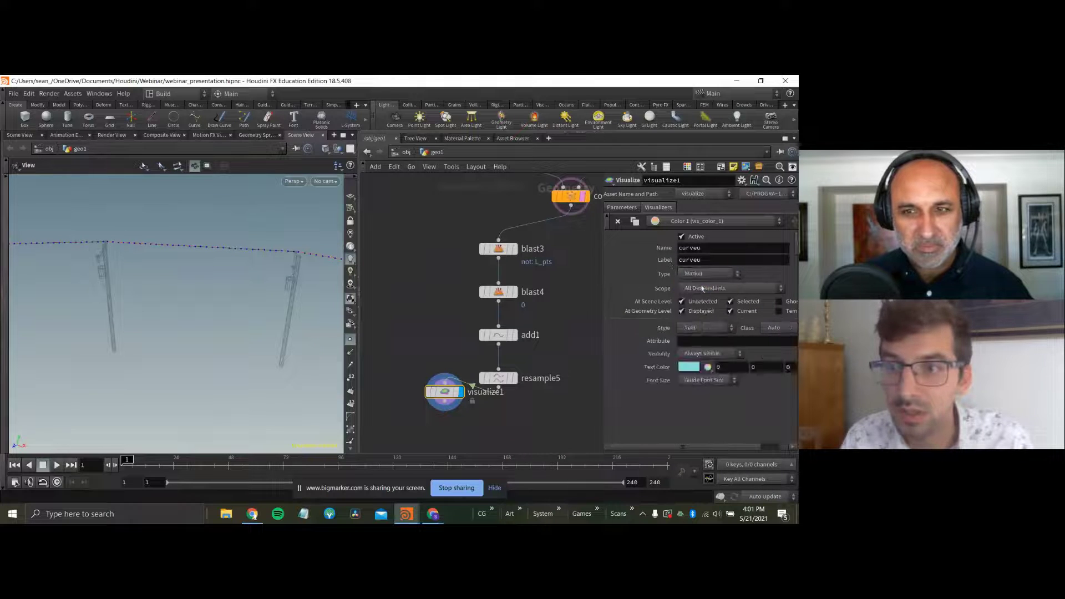
left_click_drag(202, 247, 152, 290)
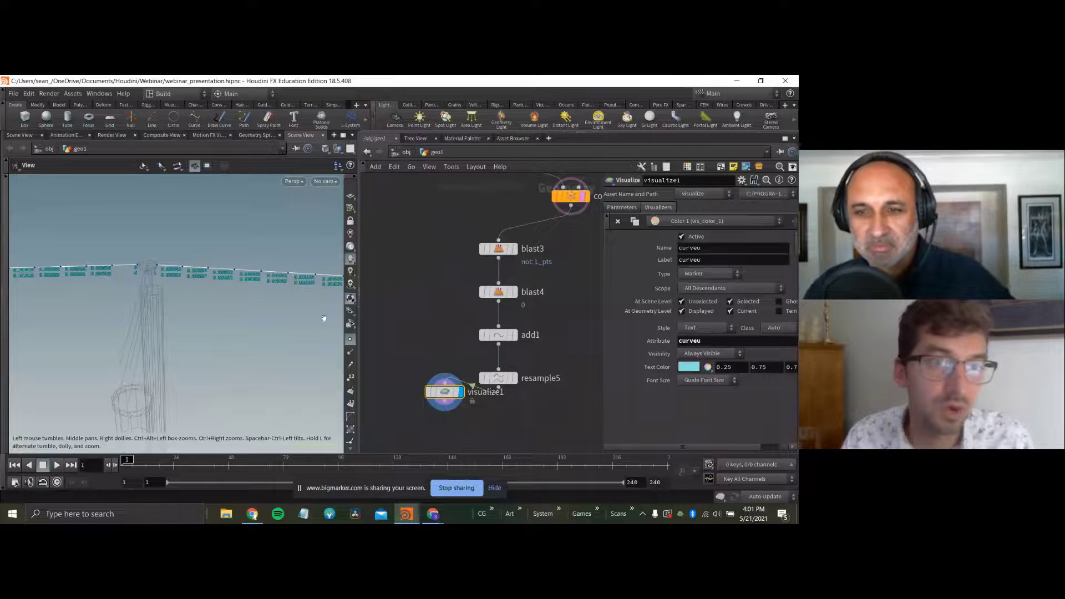
left_click_drag(94, 269, 184, 265)
right_click_drag(185, 265, 113, 278)
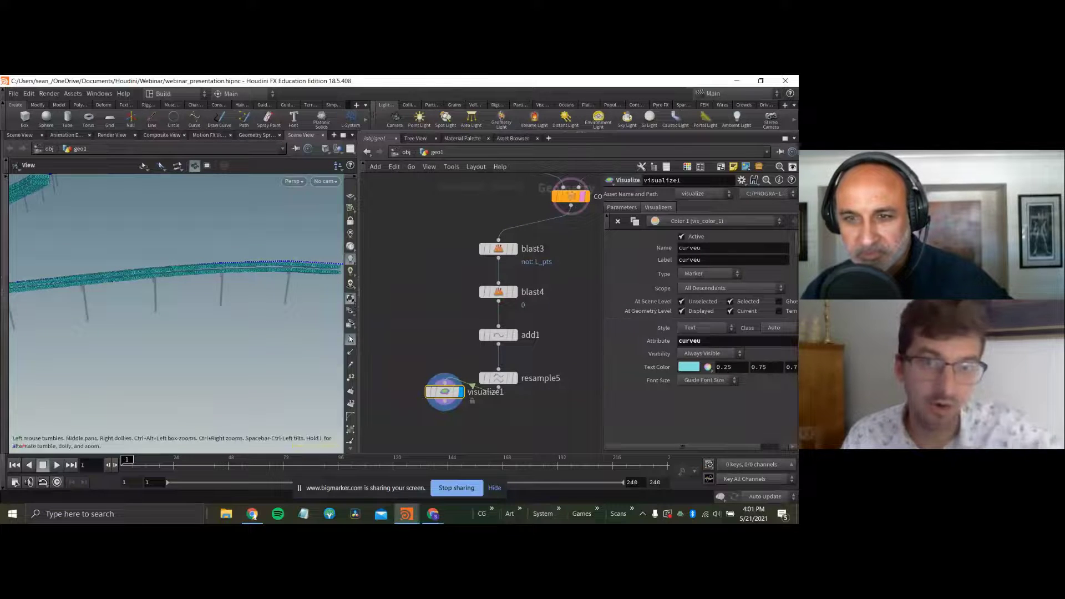
left_click(350, 352)
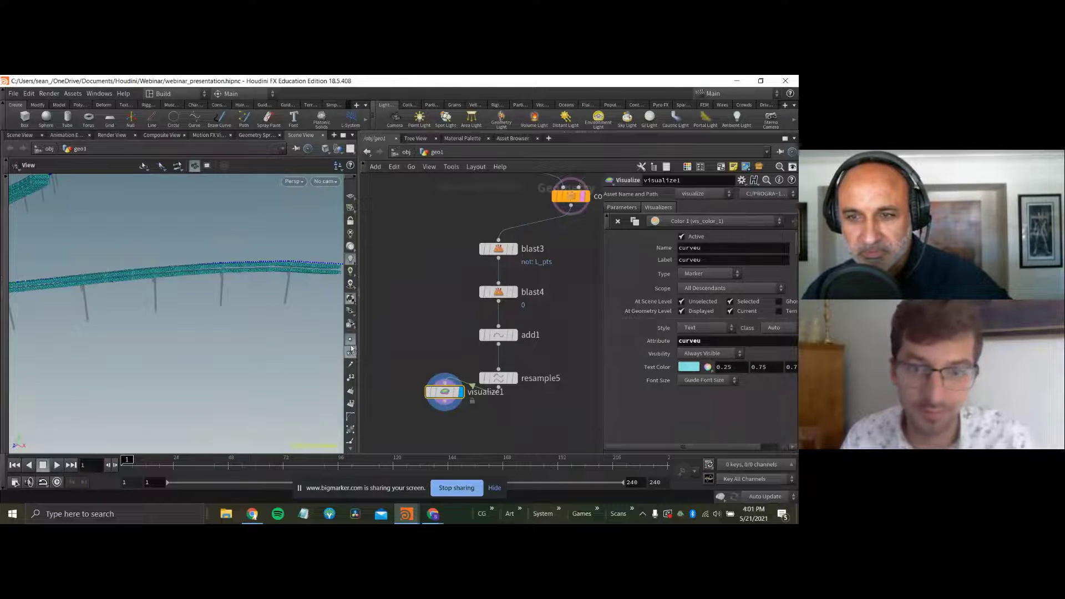
Append a Point VOP node to resample5, display it and enter its network.
key("Tab")
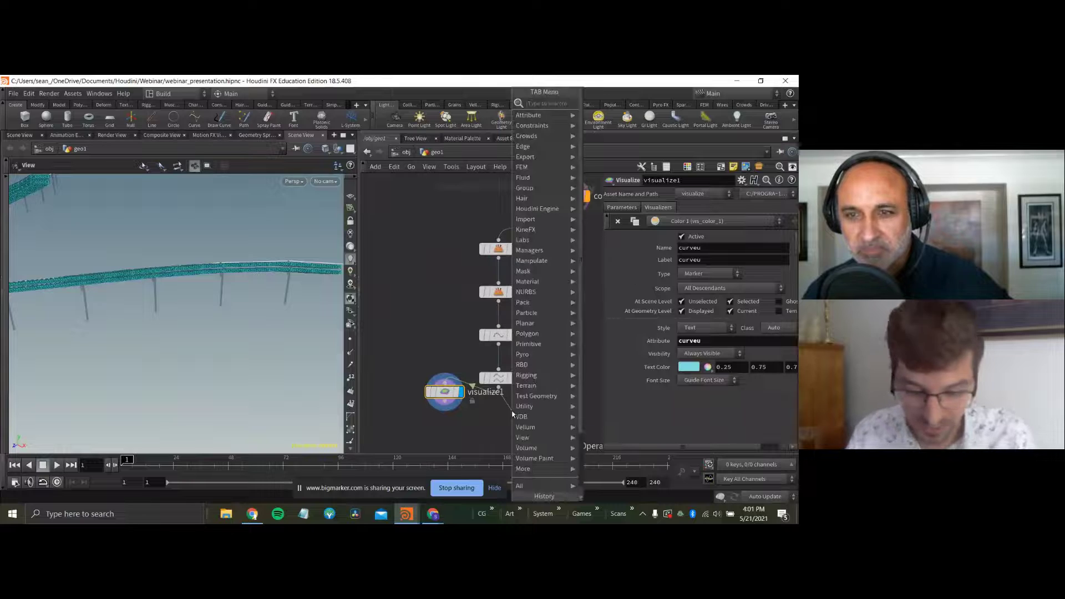
type("pointvop")
key("Return")
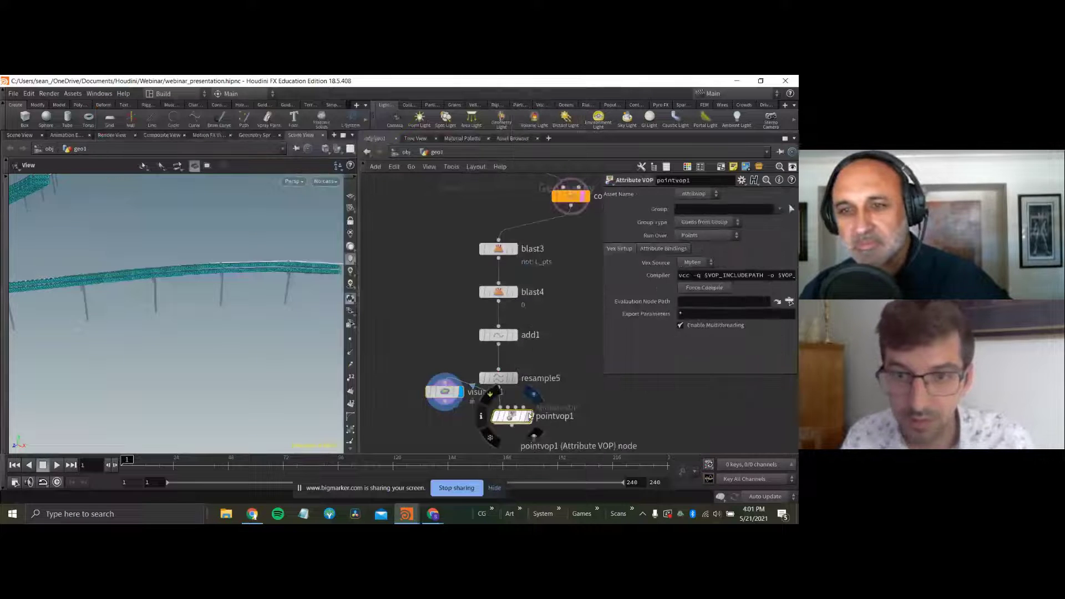
left_click(534, 396)
double_click(521, 422)
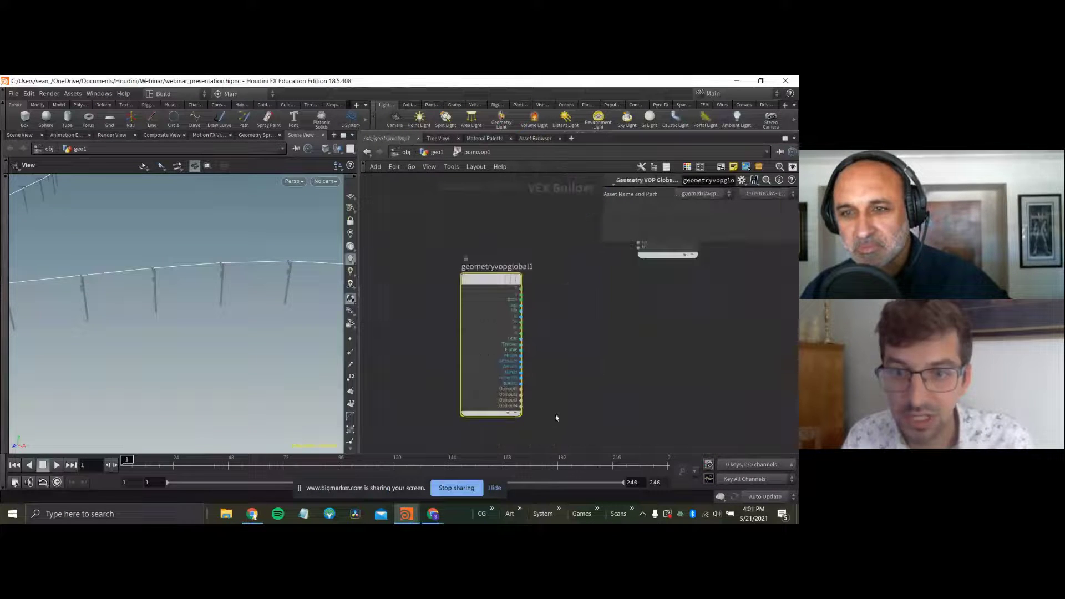
Add a Bind node named curveu and place it below the geometry globals node.
key("Tab")
type("bind")
key("Return")
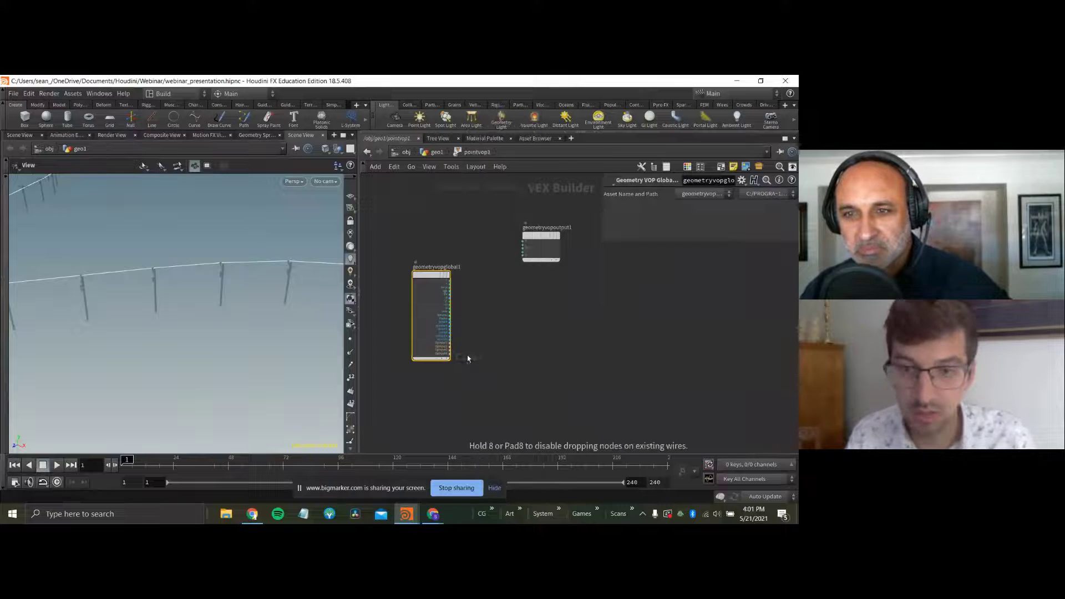
left_click(467, 356)
left_click(724, 221)
double_click(716, 208)
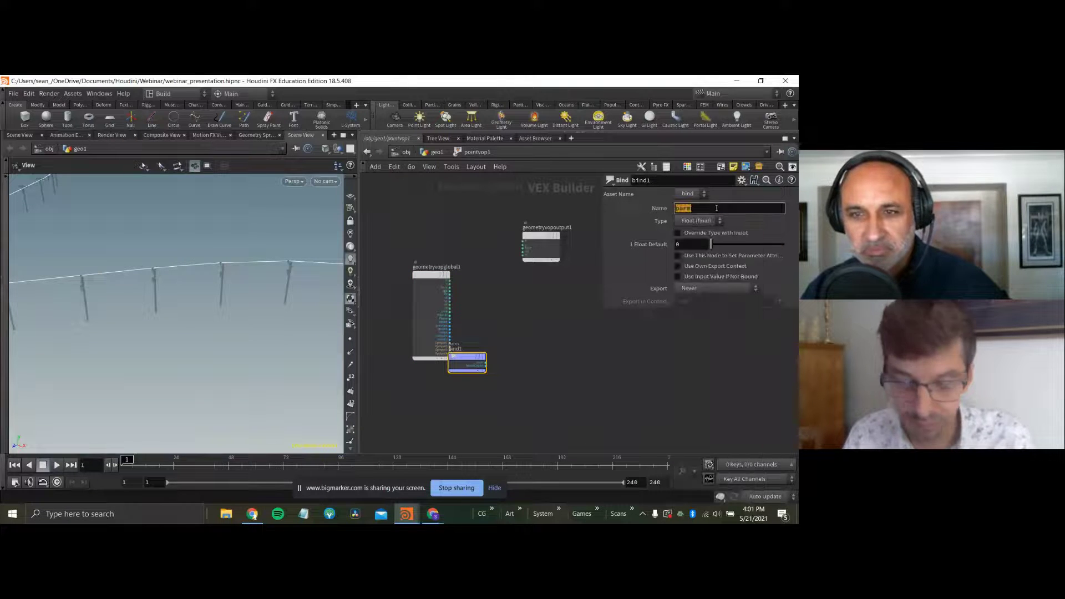
key("Return")
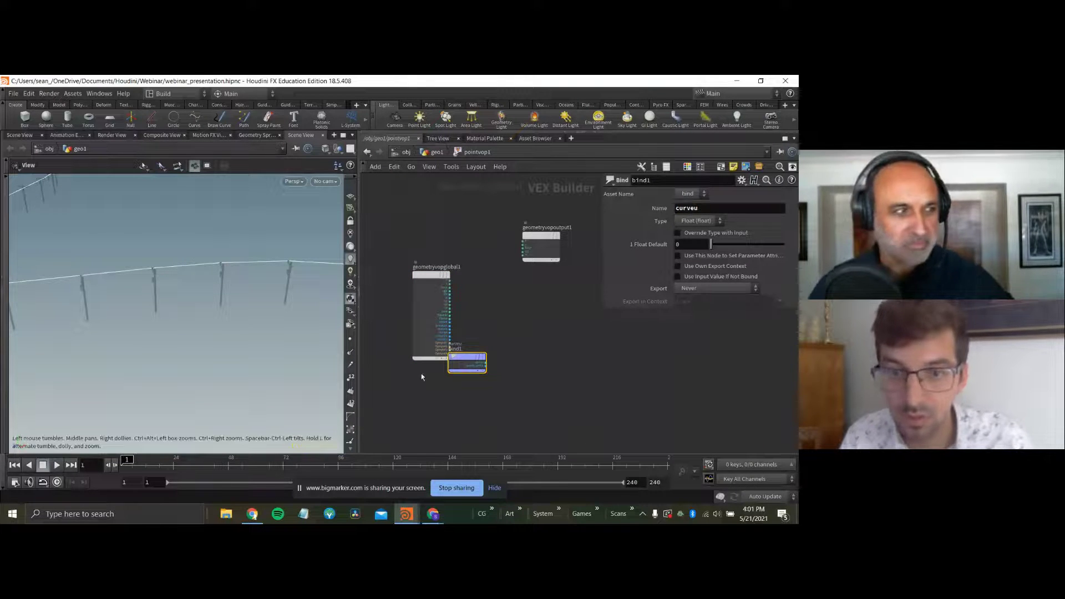
left_click_drag(468, 362, 475, 387)
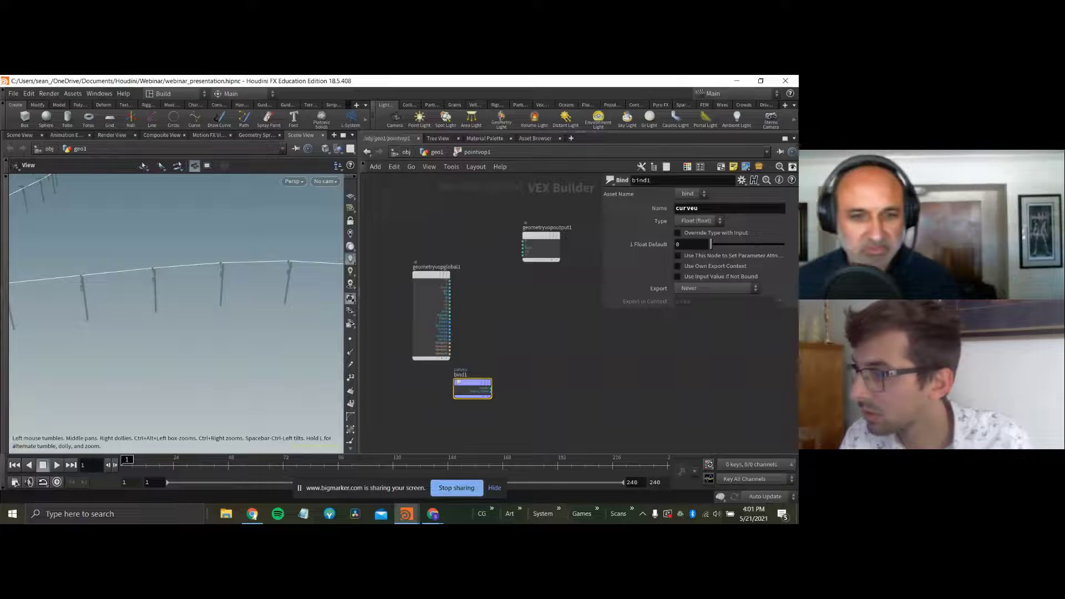
Append a Ramp Parameter to the curveu Bind output, with Spline Ramp (float) type and Bezier default interpolation.
key("Tab")
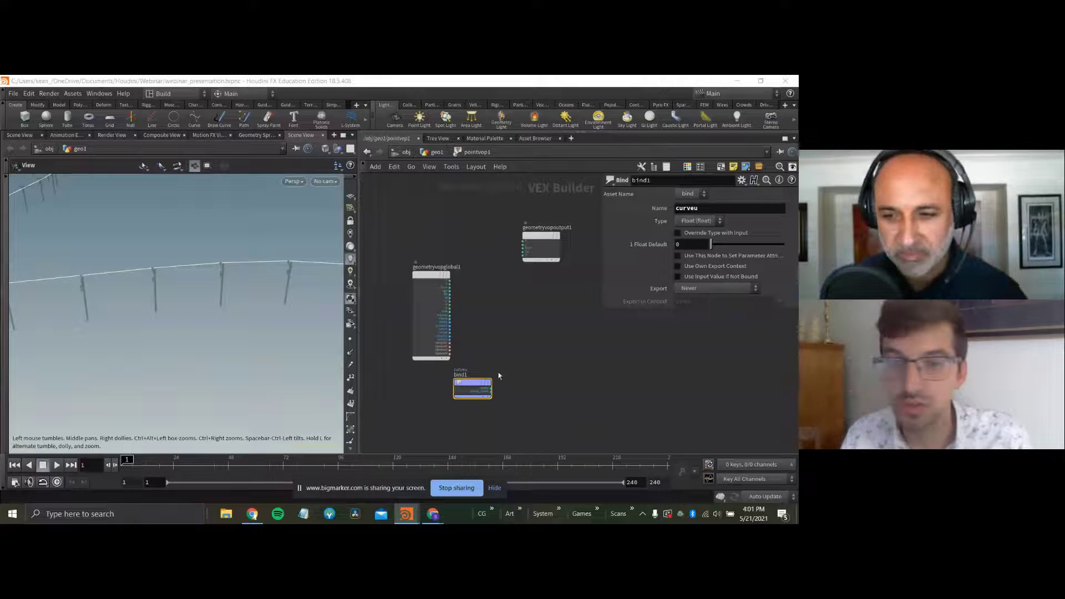
scroll(501, 384, "up", 2)
left_click(487, 388)
key("Tab")
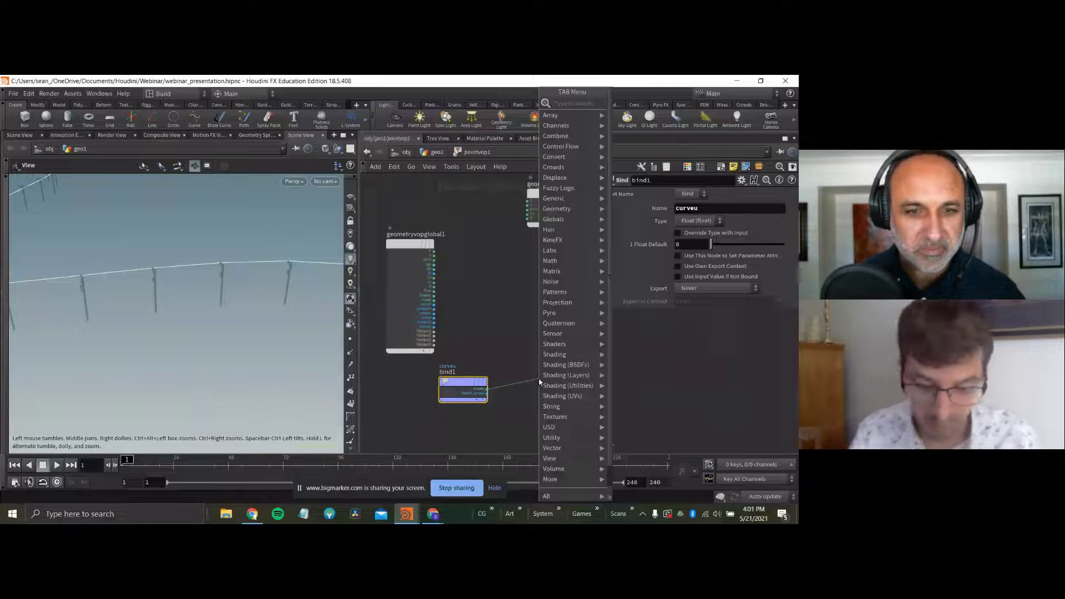
type("rampp")
key("Return")
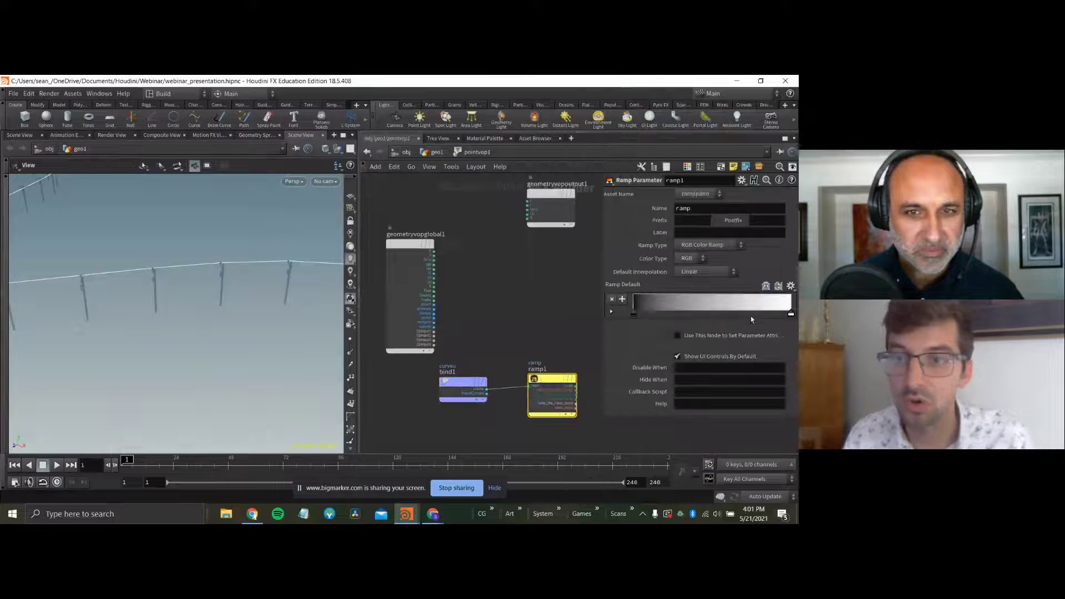
left_click(737, 245)
left_click(702, 267)
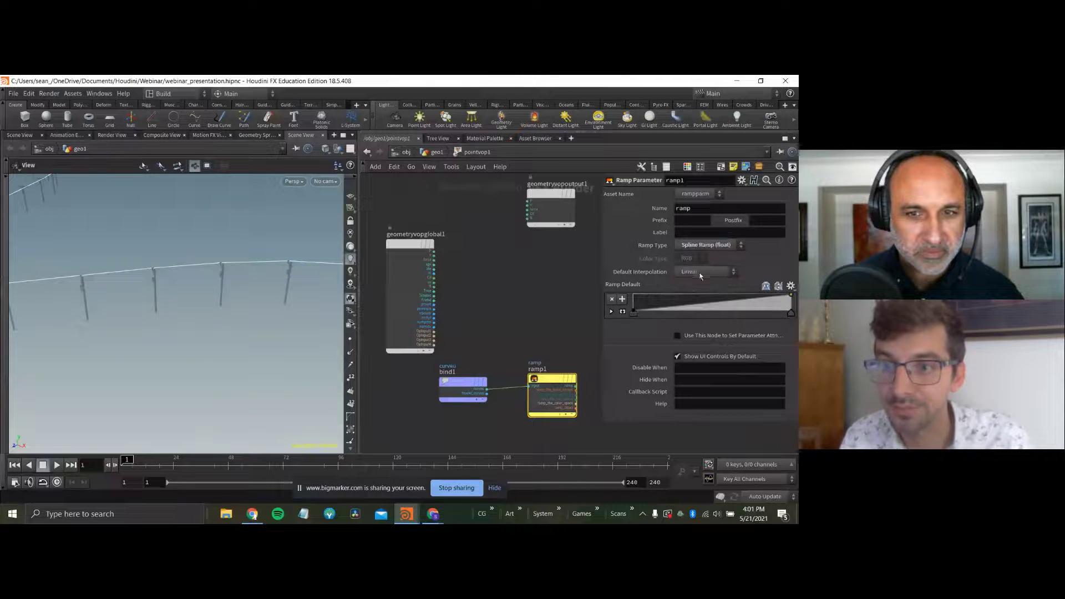
left_click(704, 326)
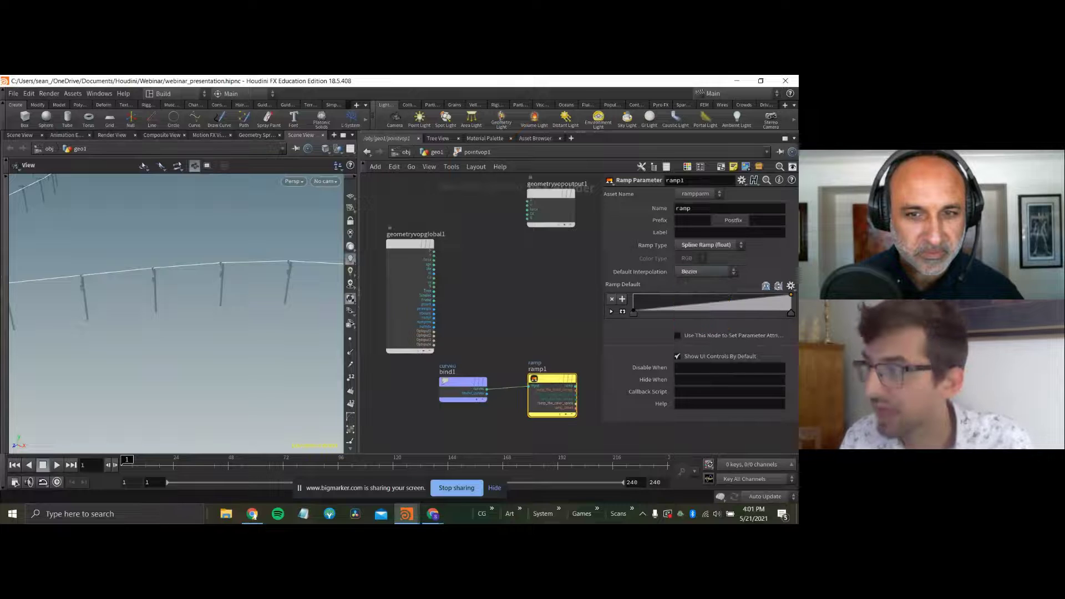
Add a Parameter node below the ramp, with the name amp and the label Amplitude.
middle_click_drag(463, 415, 434, 406)
key("Tab")
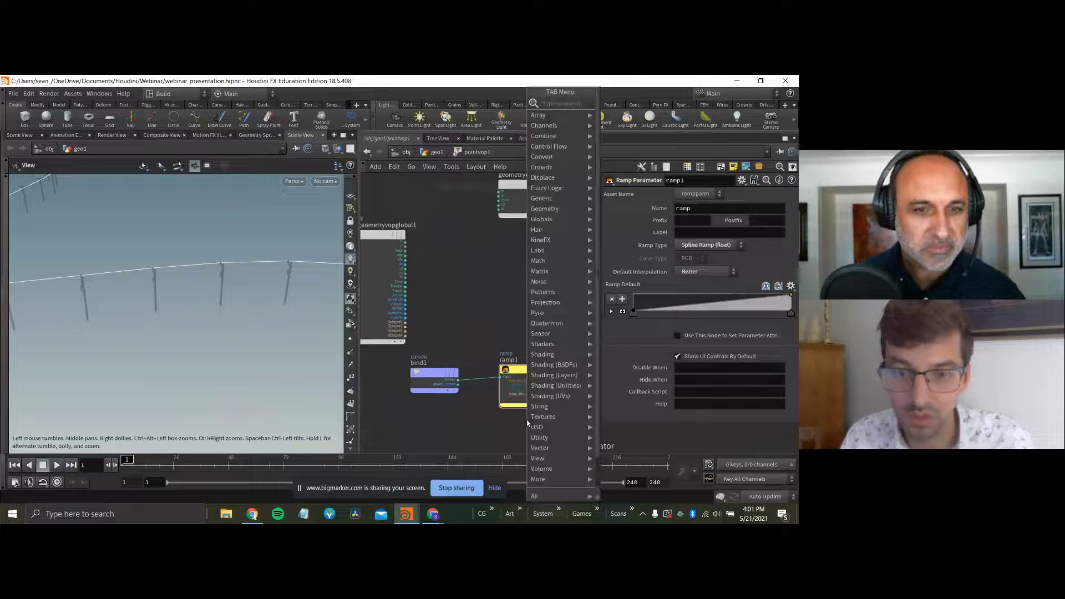
type("mult")
key("Return")
left_click(528, 425)
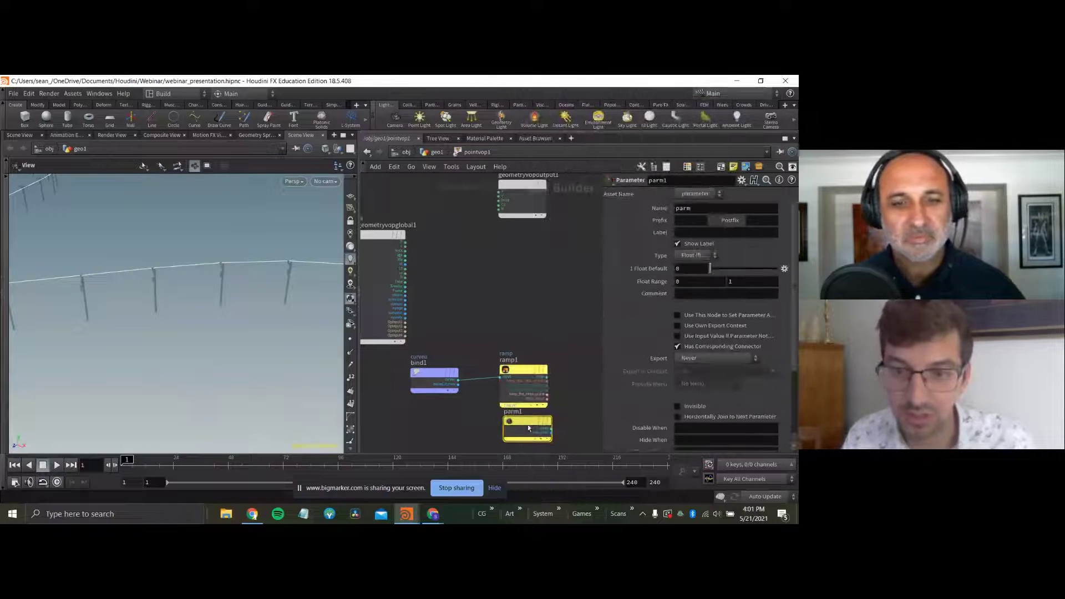
left_click(690, 209)
type("amp")
key("Tab")
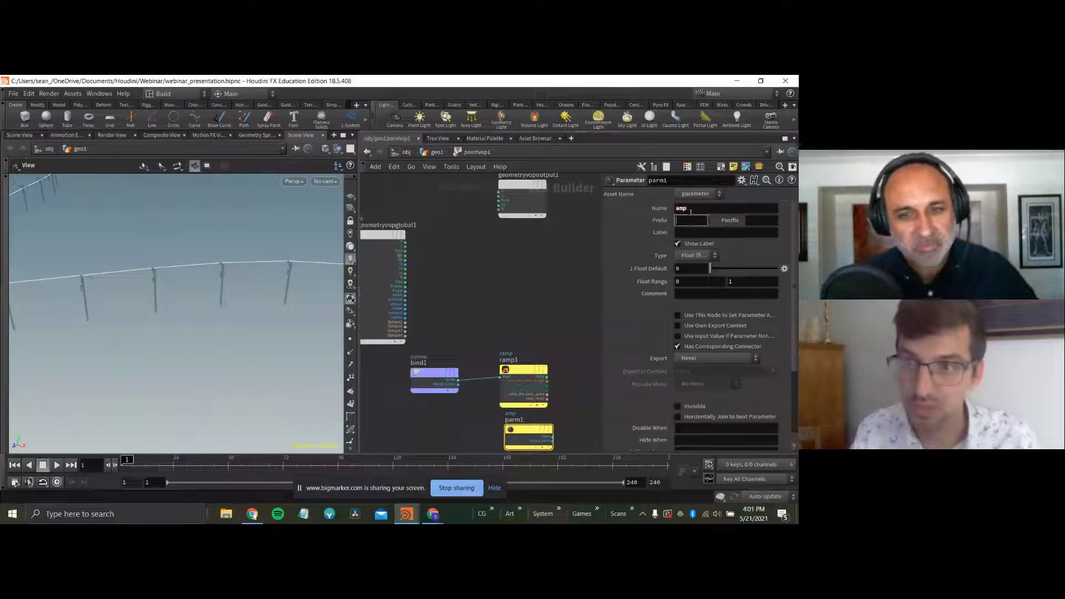
type("Amplitude")
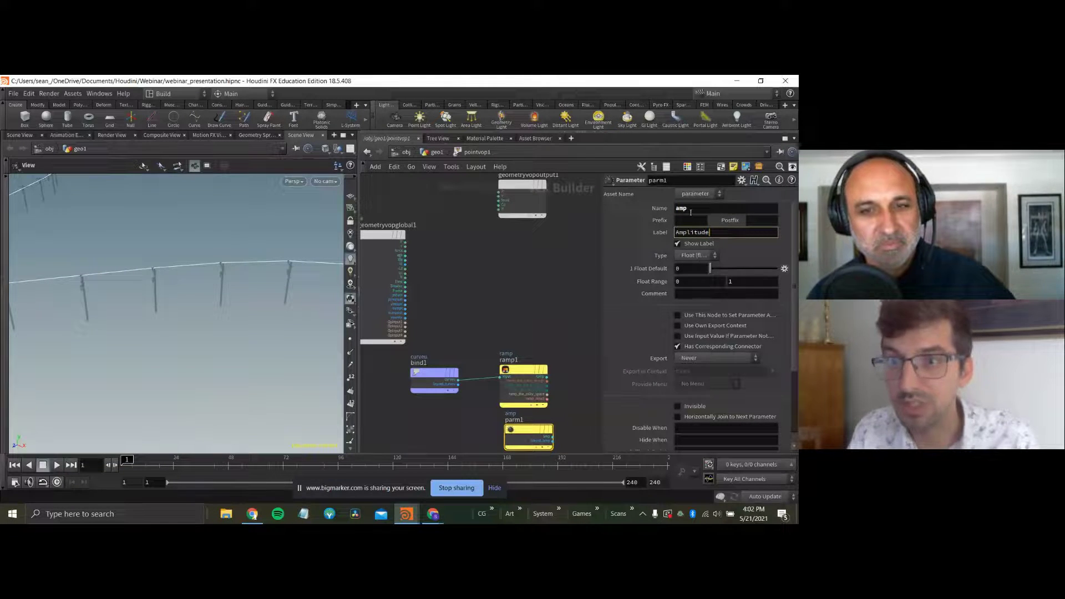
key("Return")
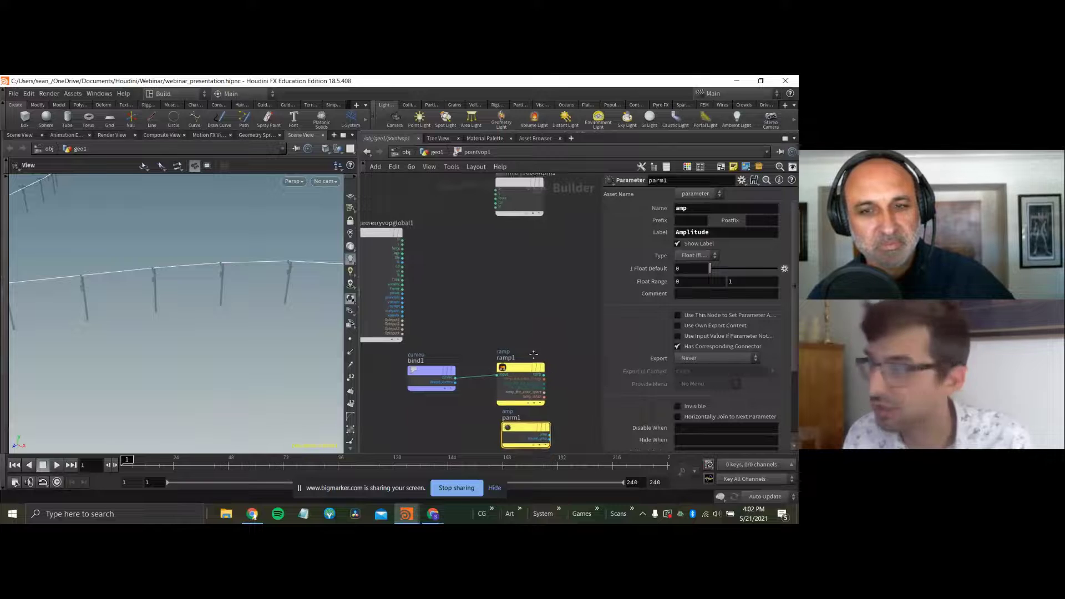
Add a Multiply node and wire the ramp output and the amp parameter into its inputs.
middle_click_drag(545, 438, 504, 419)
key("Tab")
type("mult")
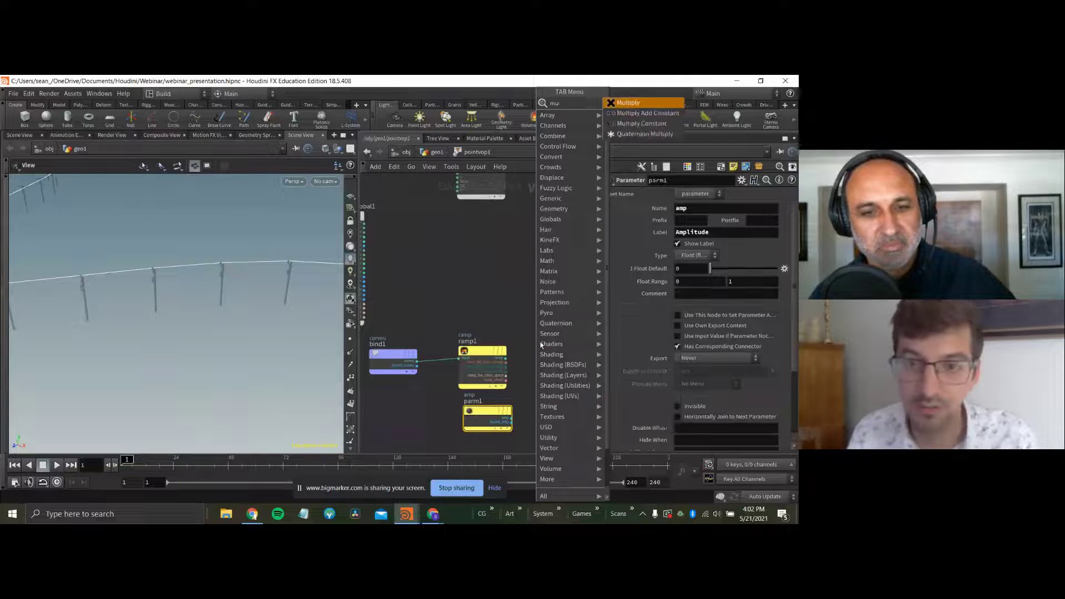
key("Return")
key("Return")
left_click_drag(541, 347, 566, 358)
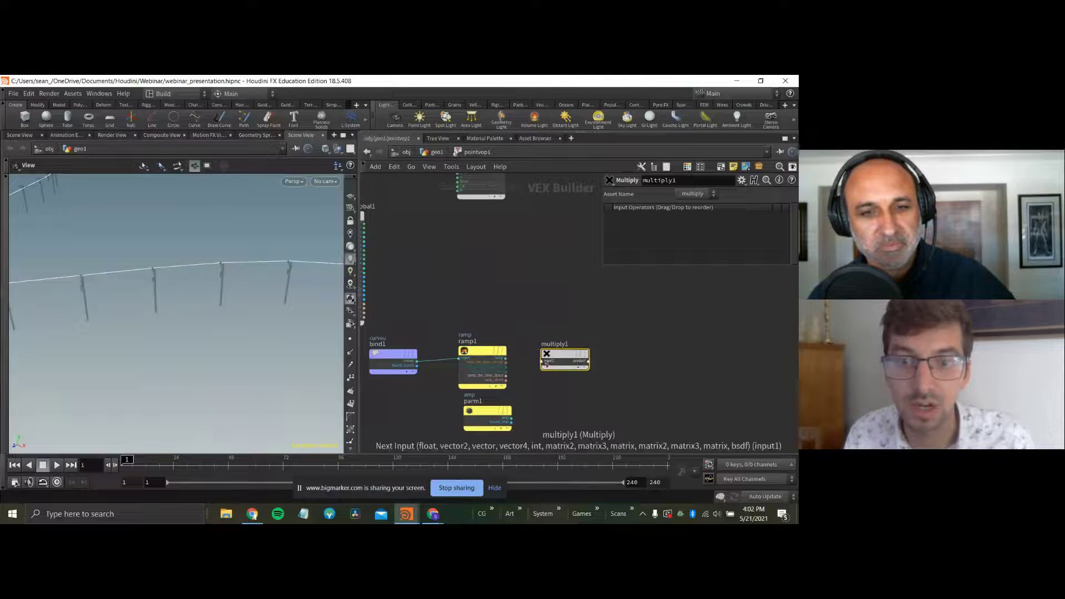
left_click(541, 361)
left_click(505, 358)
left_click(541, 365)
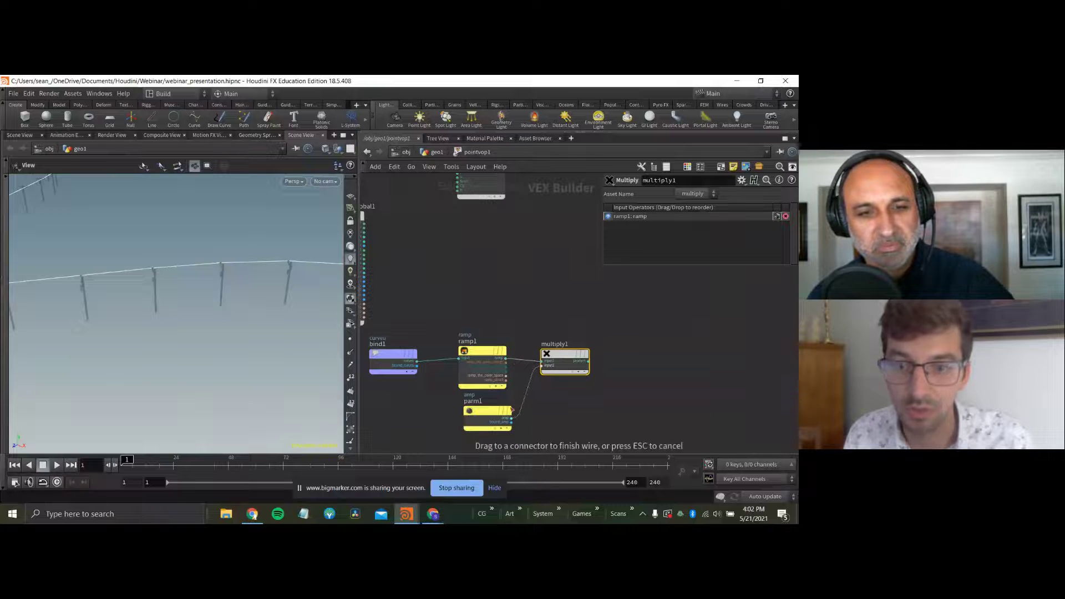
left_click(511, 417)
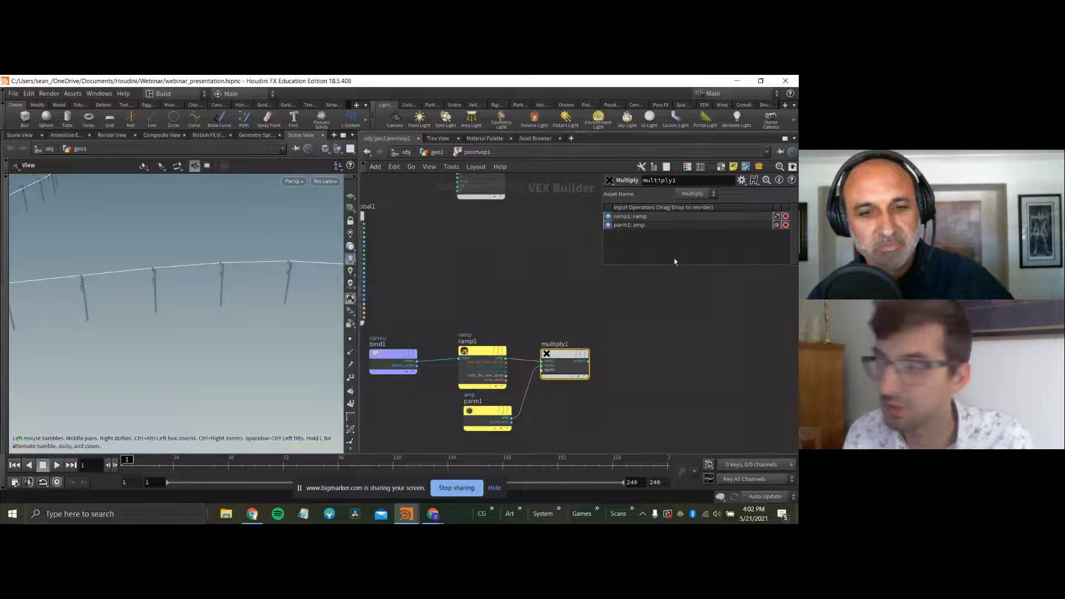
key("Tab")
left_click(647, 332)
left_click(646, 333)
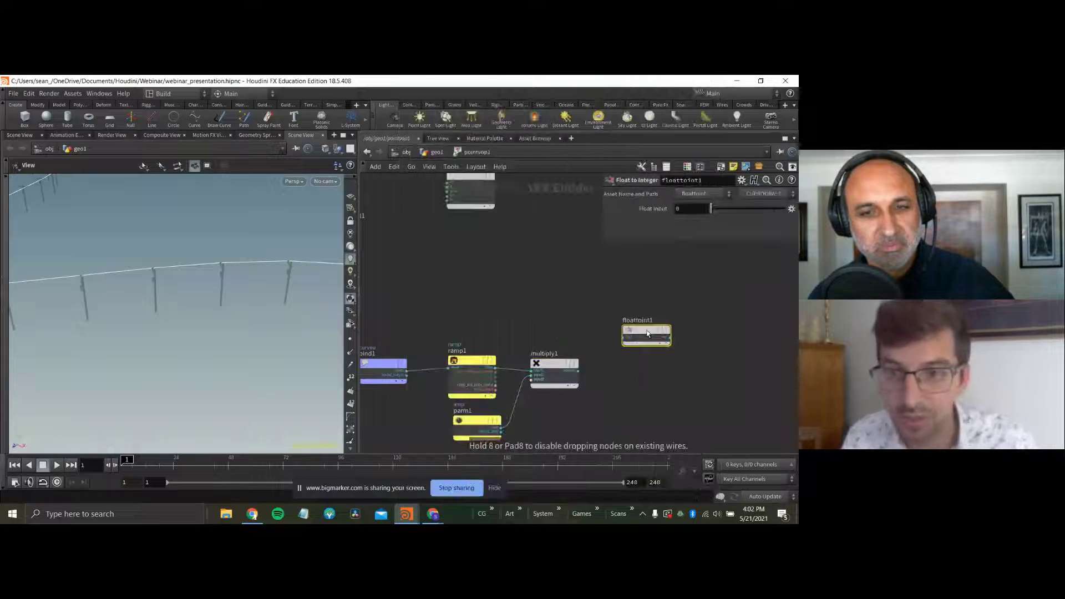
Add a Float to Vector node and wire the multiply output into its second component.
key("Tab")
type("floattovec")
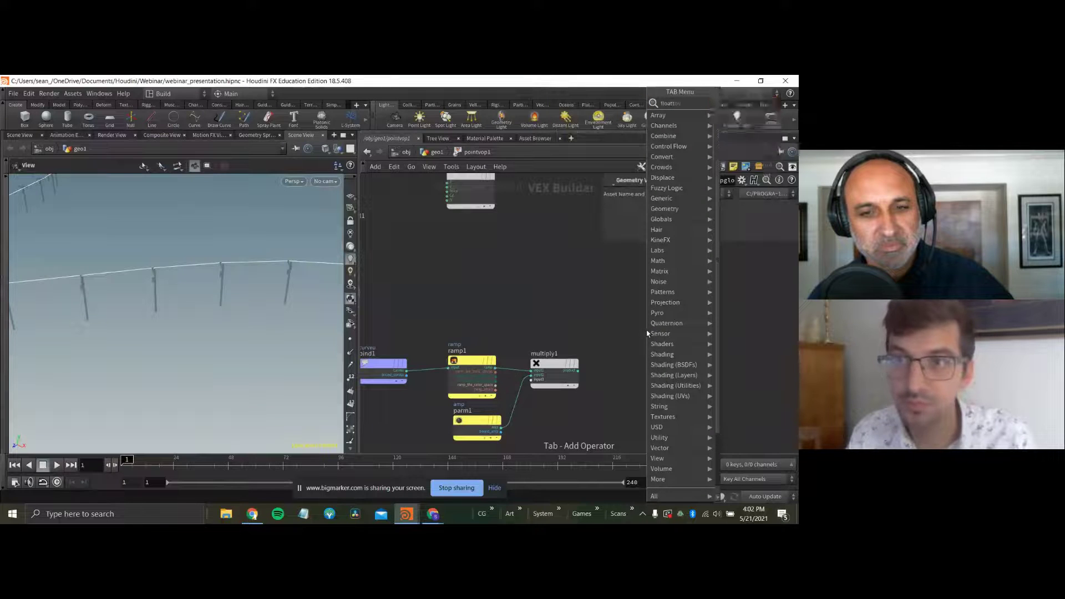
key("Return")
left_click(647, 333)
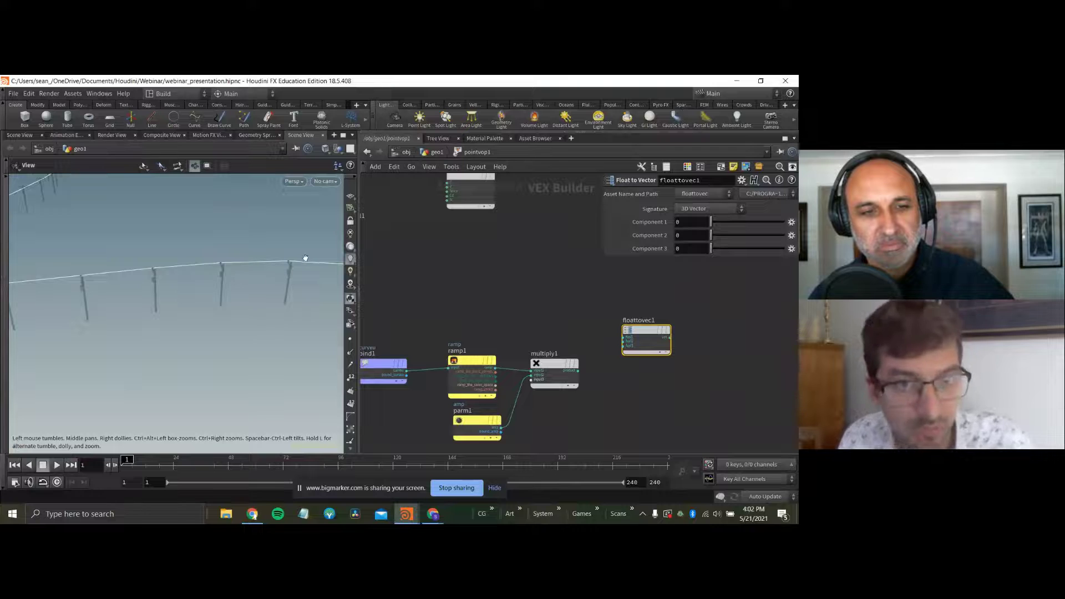
mouse_move(468, 431)
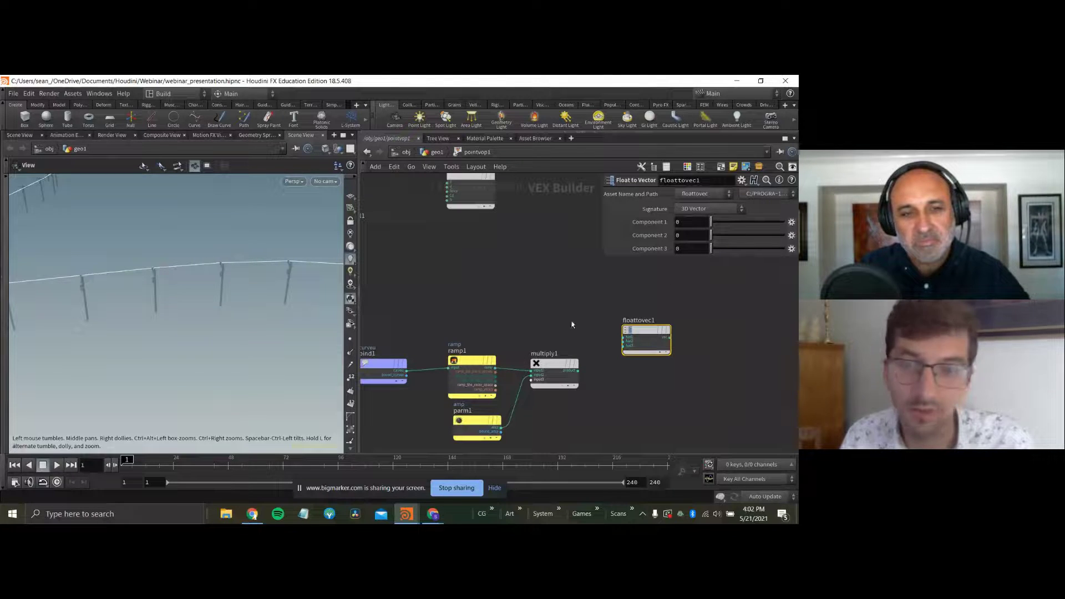
left_click(578, 370)
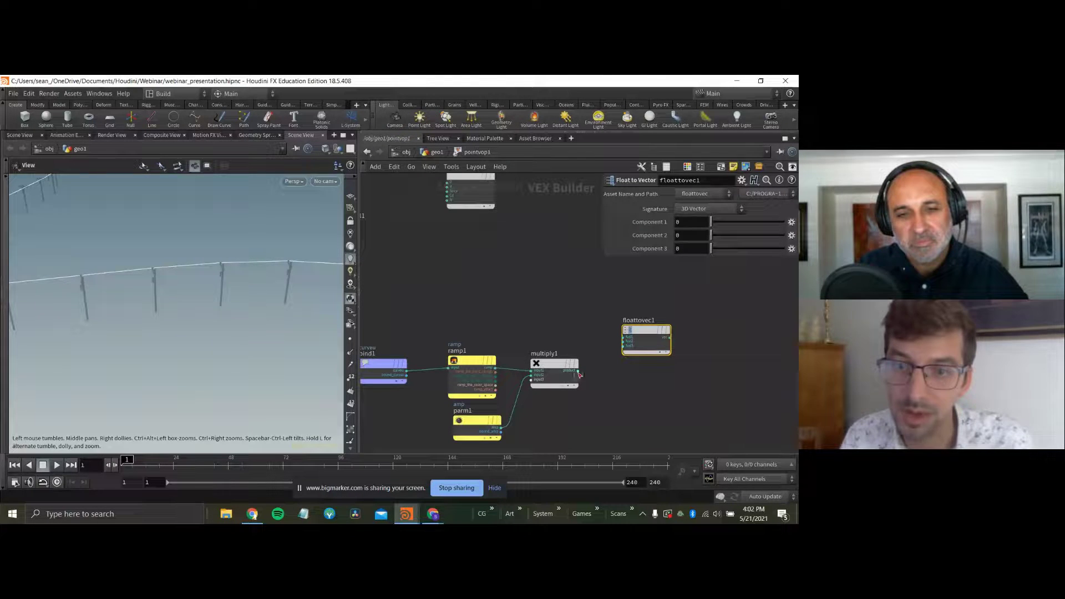
left_click(630, 343)
middle_click_drag(590, 277, 637, 307)
key("Tab")
type("ad")
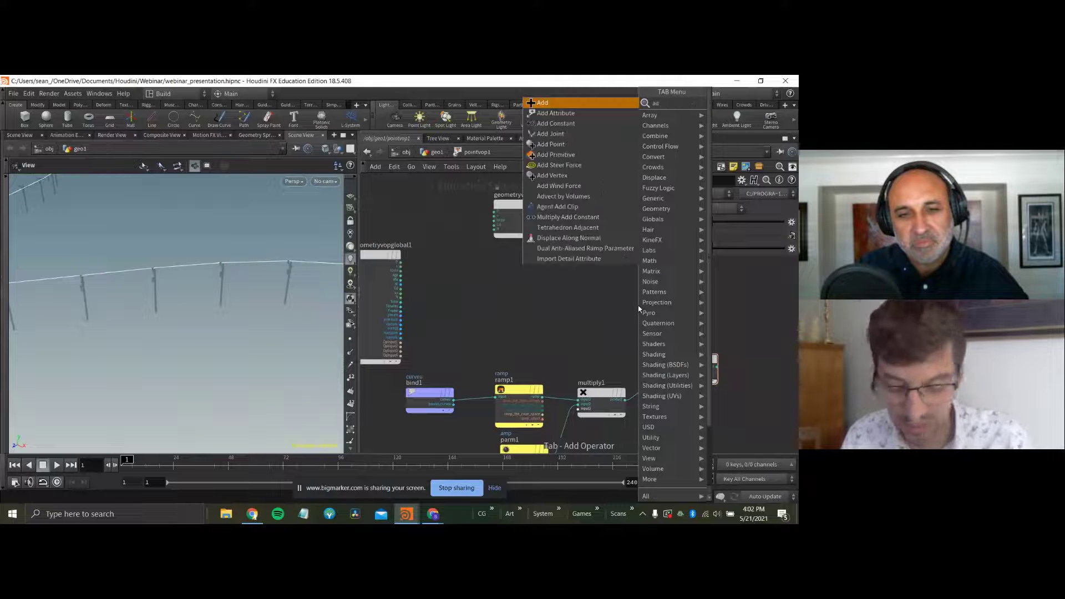
key("Escape")
Add a Subtract node taking the globals' P and the float-to-vector output, and wire its result into the geometry output's P.
key("Tab")
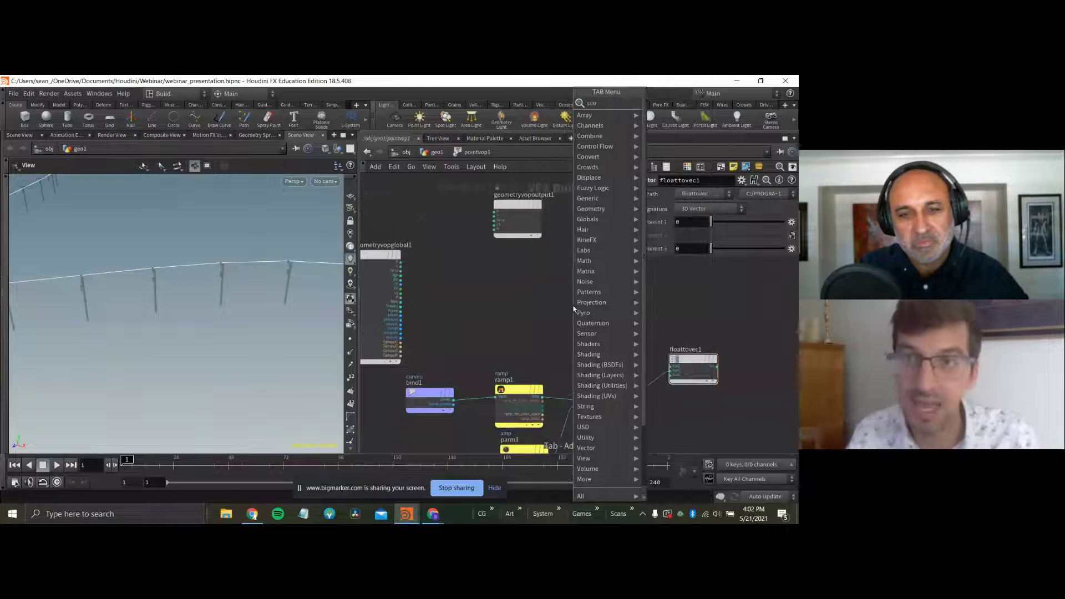
key("Escape")
left_click(574, 309)
left_click(550, 314)
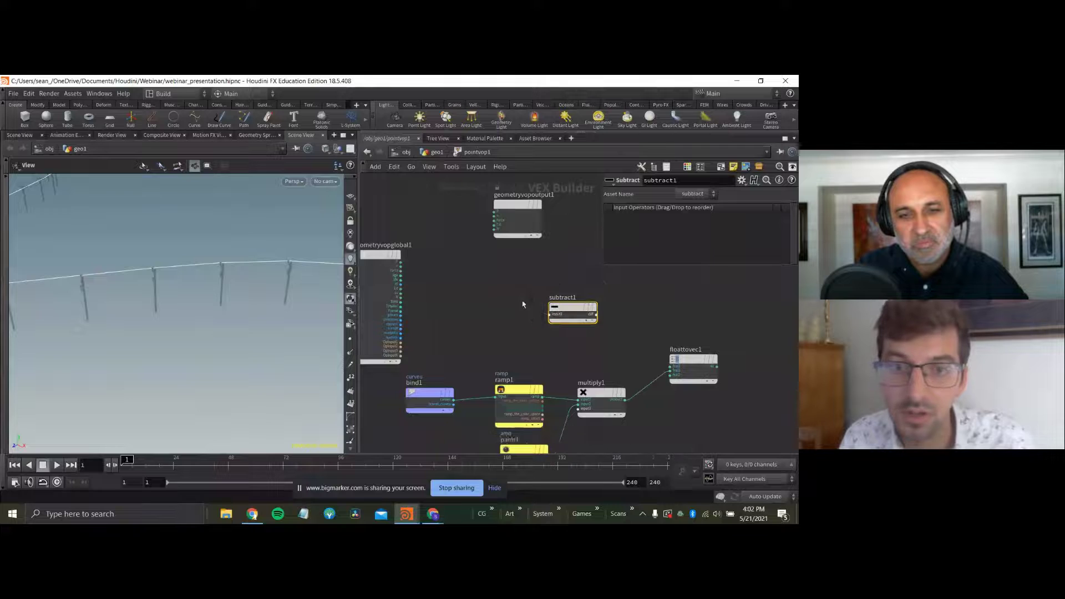
left_click(407, 268)
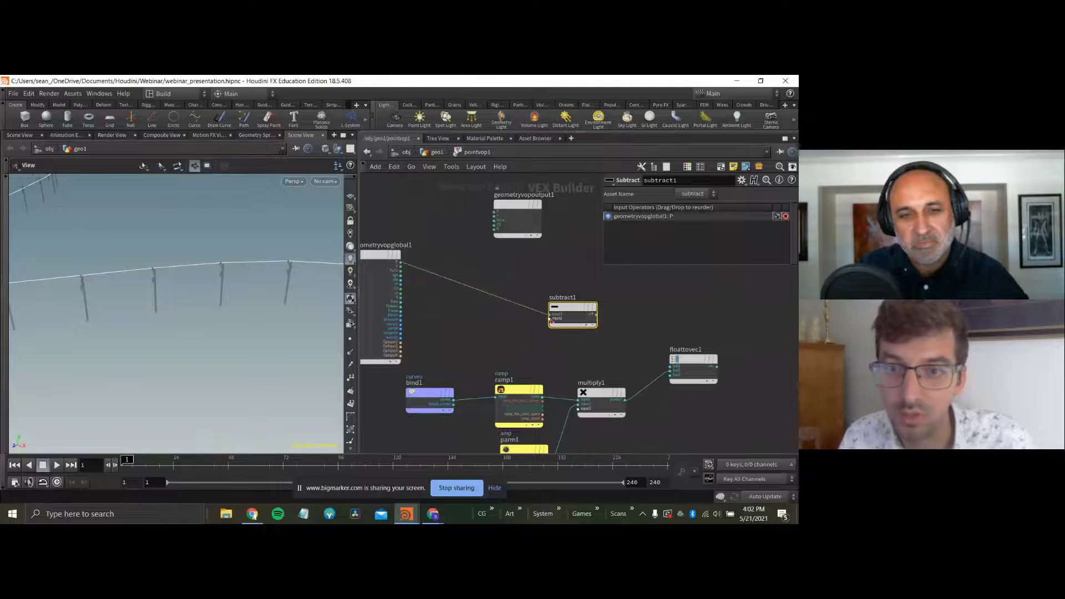
left_click(551, 321)
left_click(717, 366)
left_click(592, 315)
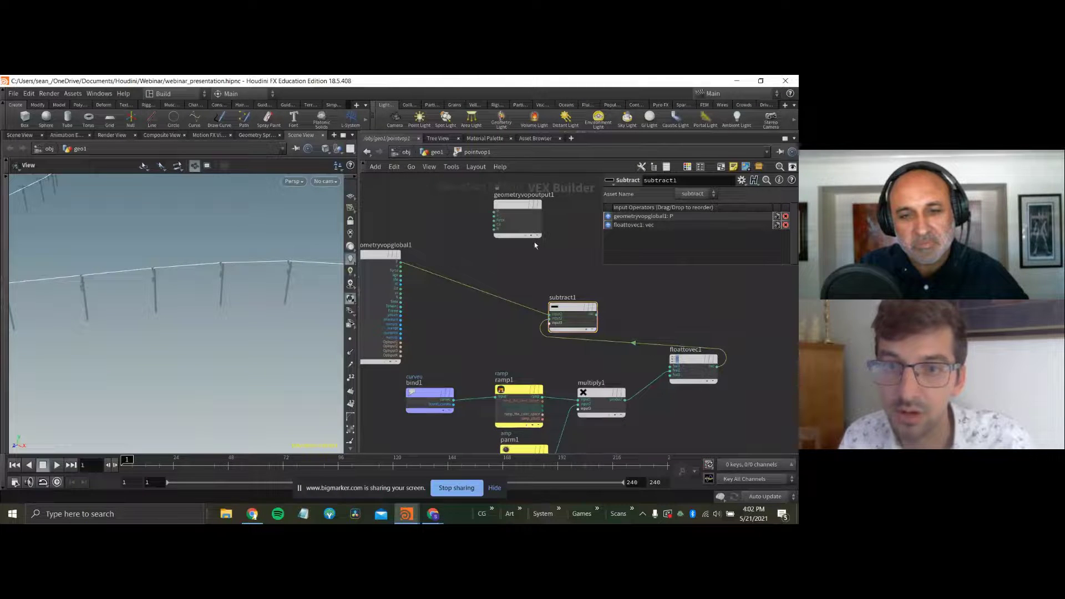
key("Escape")
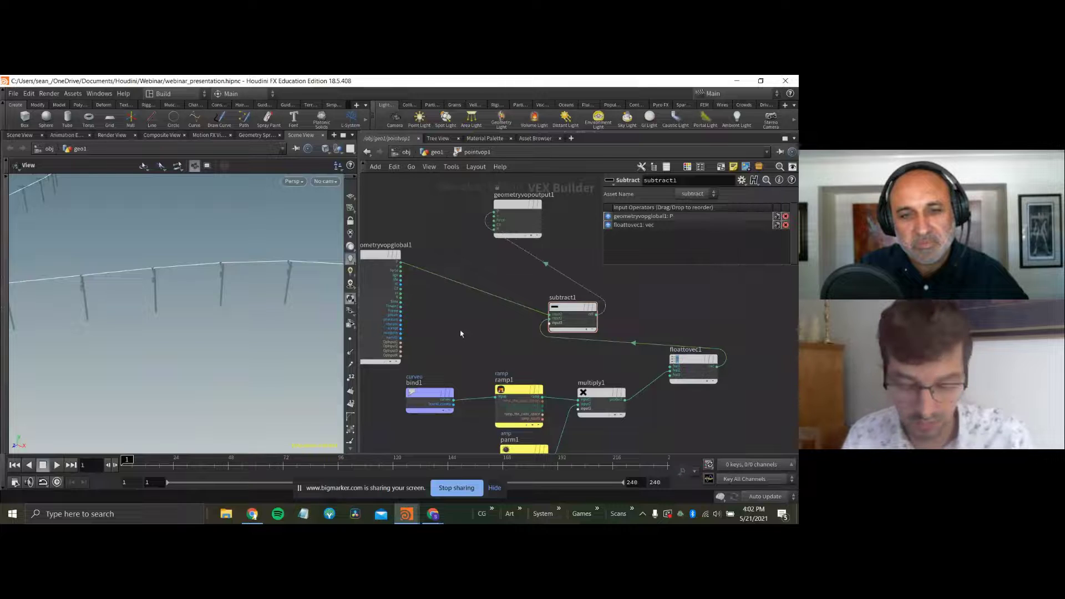
Shape pointvop1's ramp into a hump by adding two raised middle points, the right one at about position 0.67 and value 0.89.
key("u")
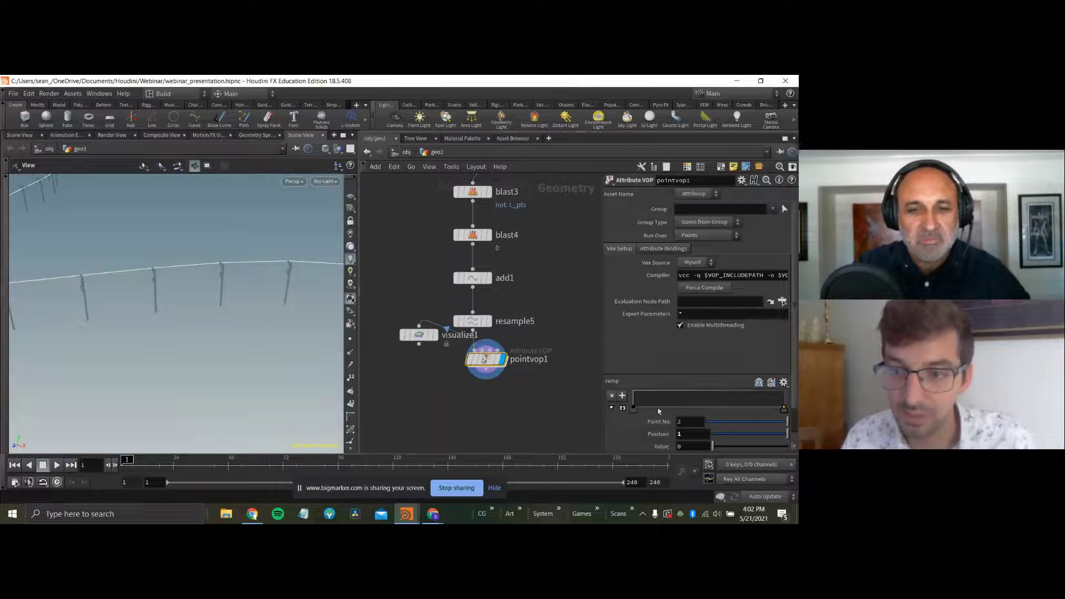
left_click(666, 403)
left_click_drag(665, 403, 735, 392)
left_click(720, 395)
key("ctrl+z")
scroll(697, 405, "down", 1)
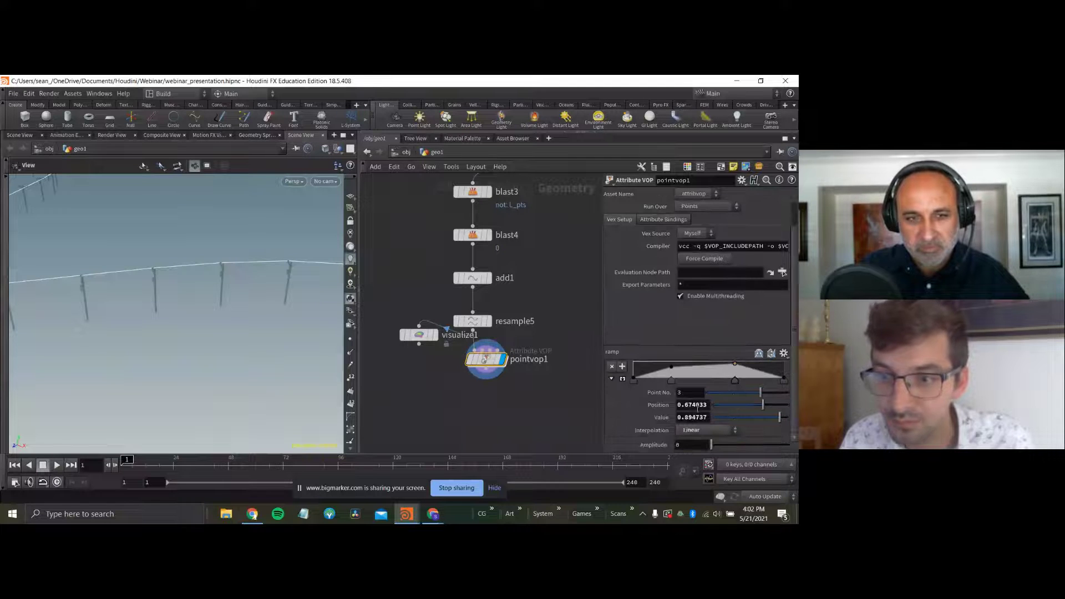
Select the ramp's points from first to last and set their interpolation to B-Spline.
left_click(634, 380)
left_click(780, 381)
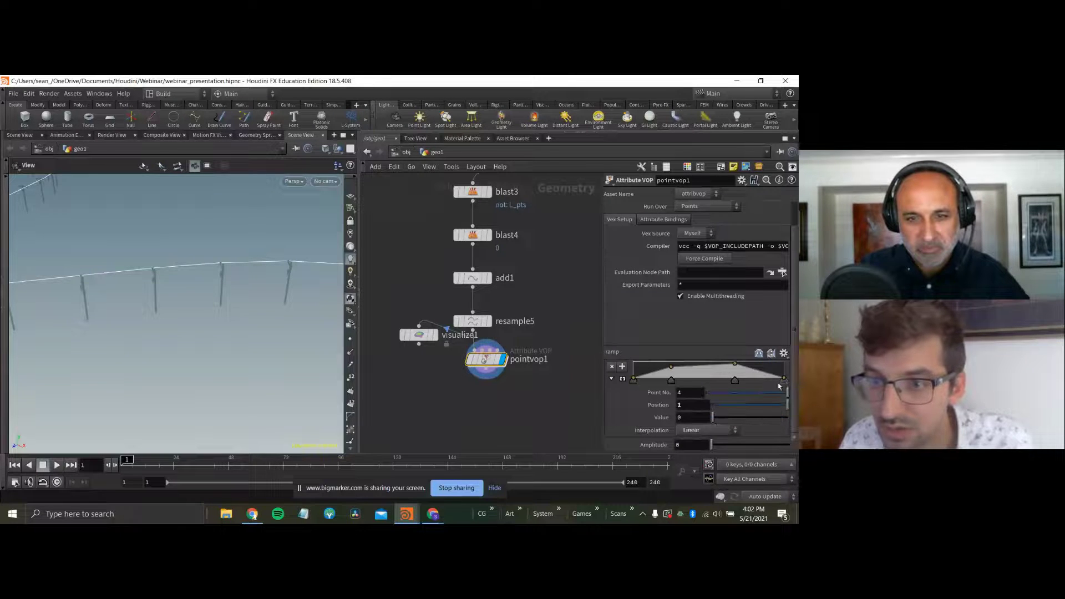
left_click(709, 432)
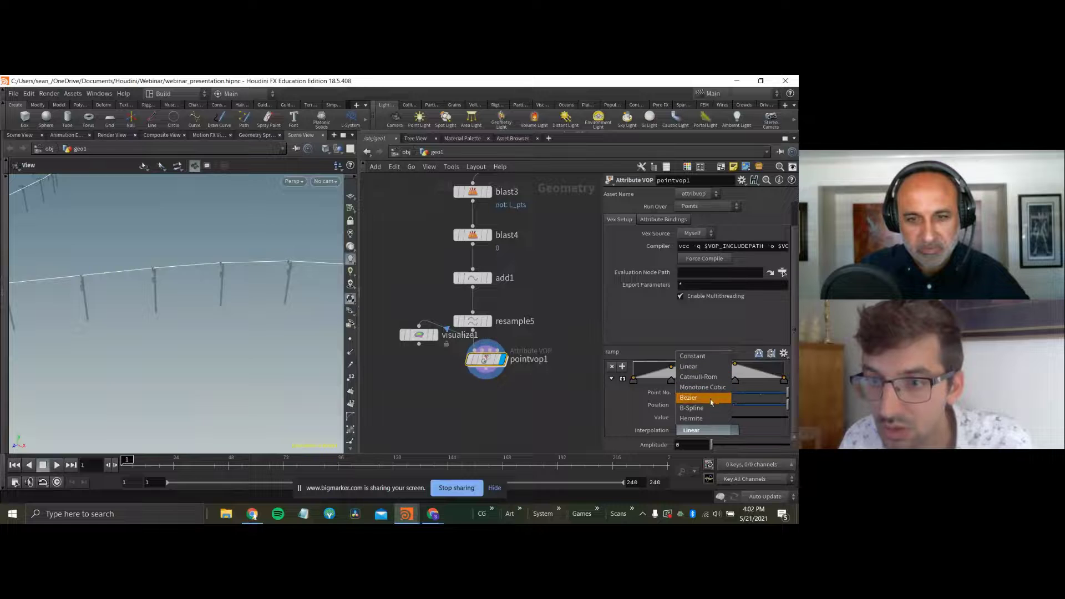
left_click(700, 407)
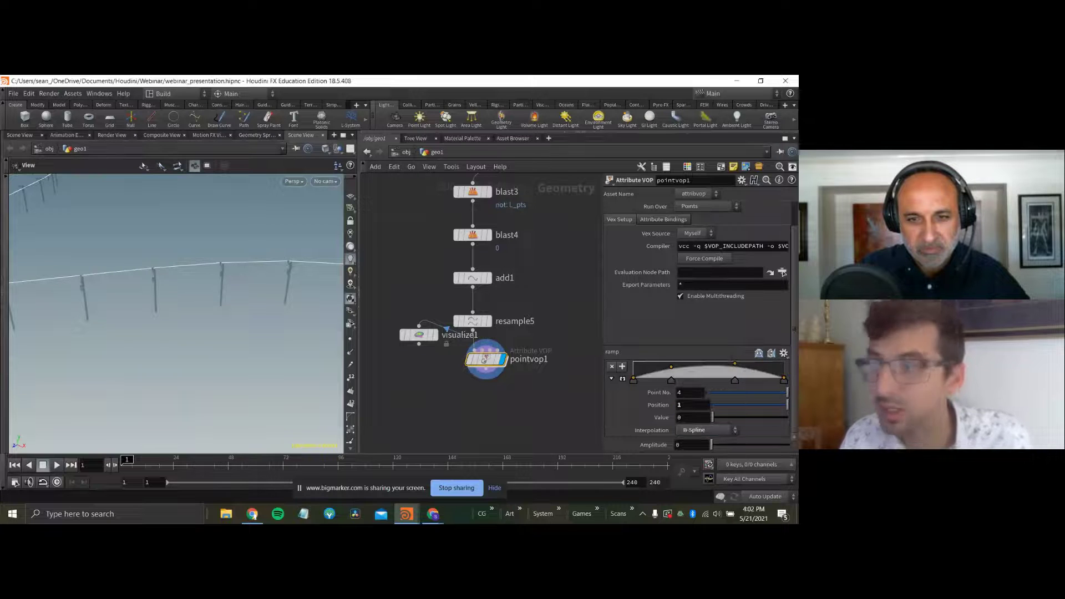
Inside pointvop1, move the geometry output node to the right of the Subtract node.
double_click(486, 359)
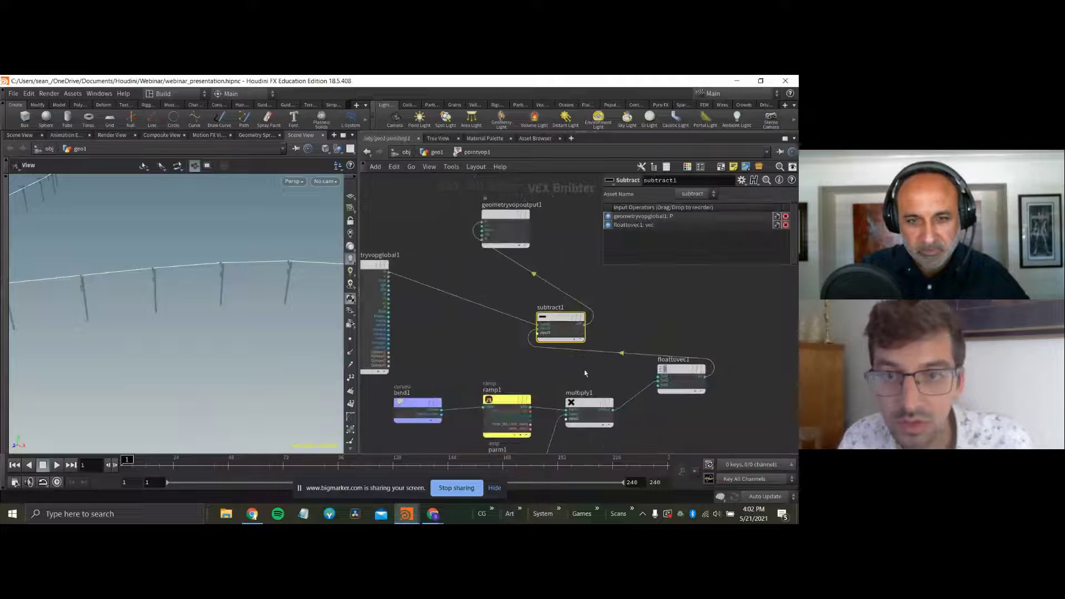
left_click_drag(511, 217, 725, 310)
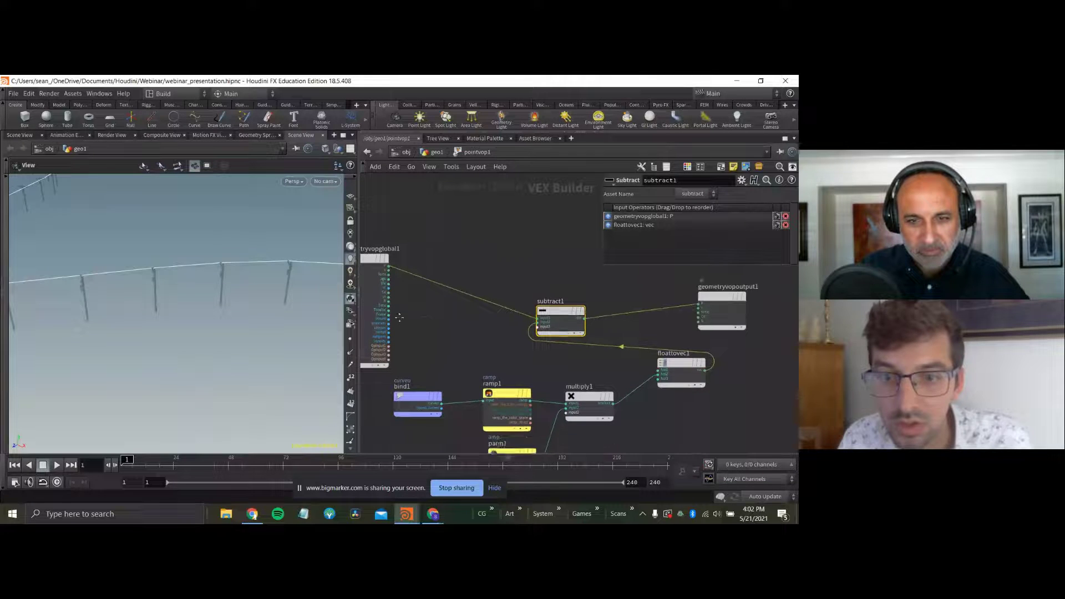
Raise pointvop1's Amplitude to about 0.898 so the wires sag between the poles.
key("u")
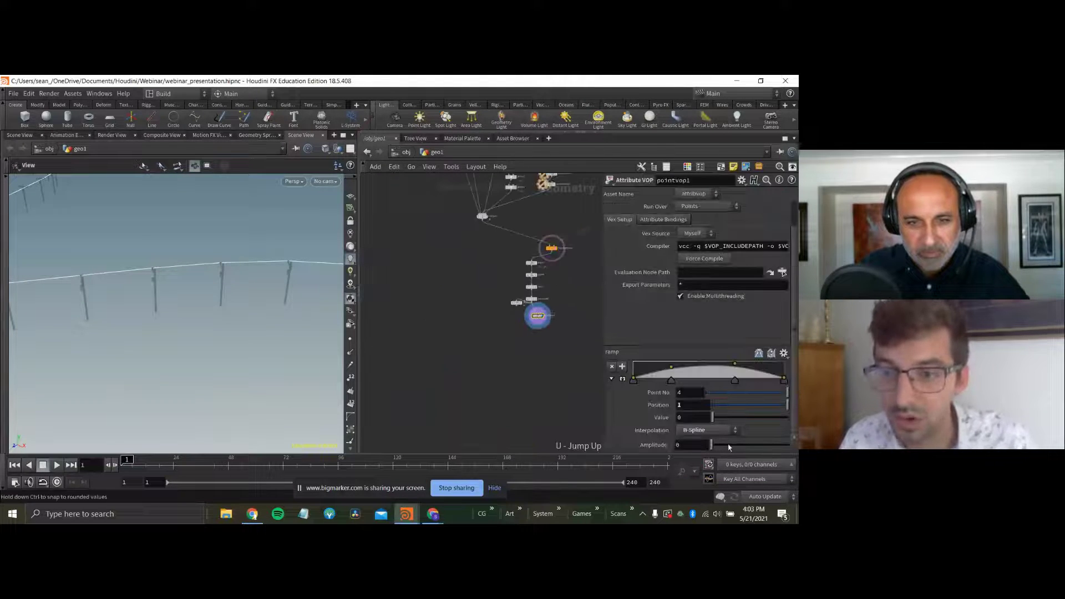
left_click_drag(729, 447, 781, 444)
left_click_drag(174, 267, 247, 266)
Try reshaping the ramp with an extra point near its end and a lowered second point, and revert those changes.
left_click(753, 374)
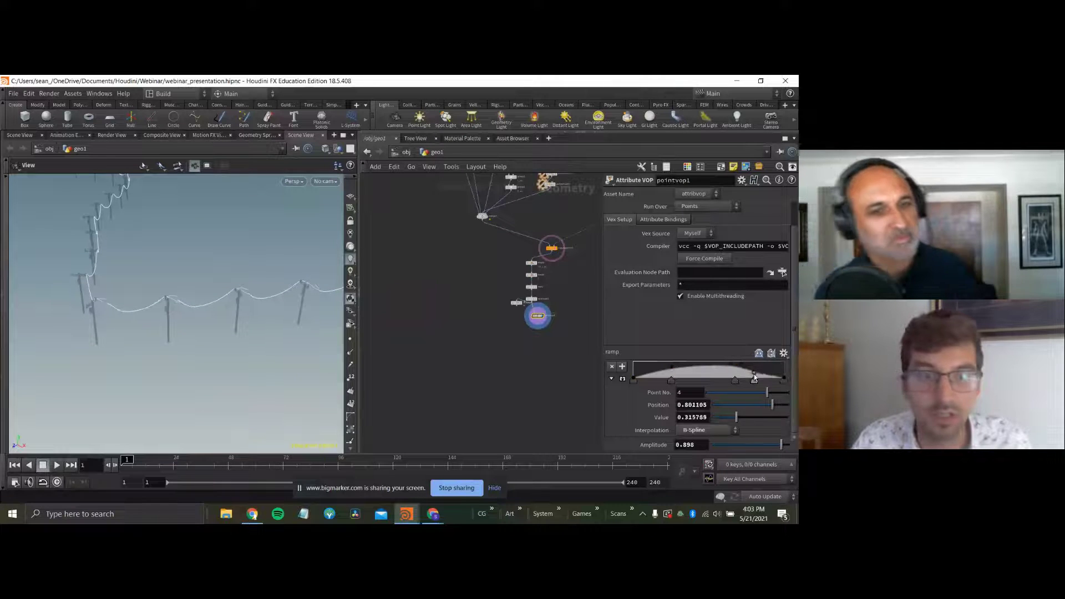
mouse_move(754, 374)
left_mouse_down()
mouse_move(754, 384)
mouse_move(765, 371)
left_mouse_up()
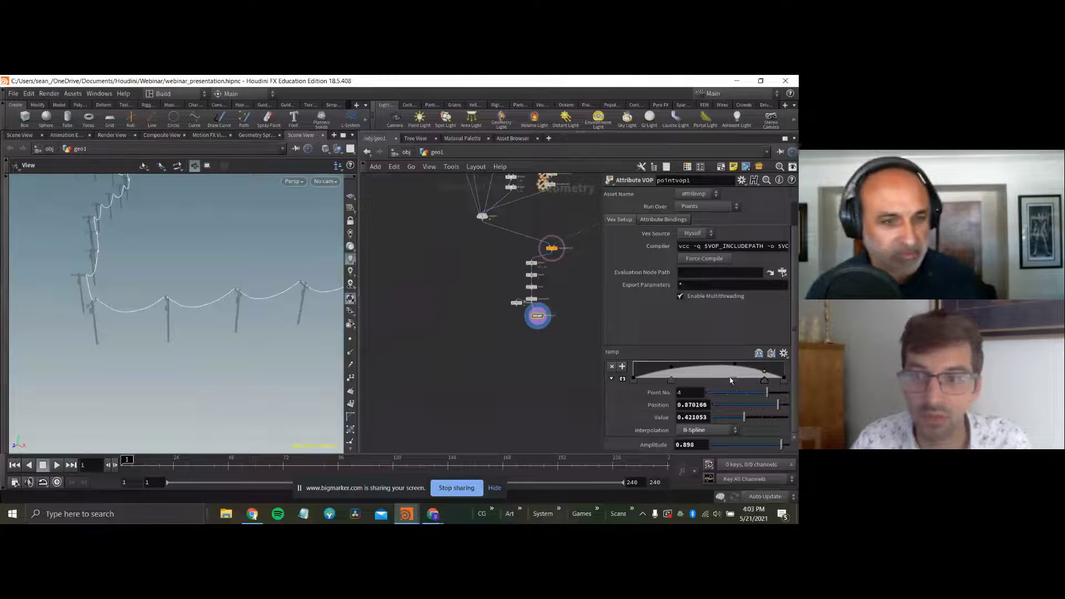
key("Delete")
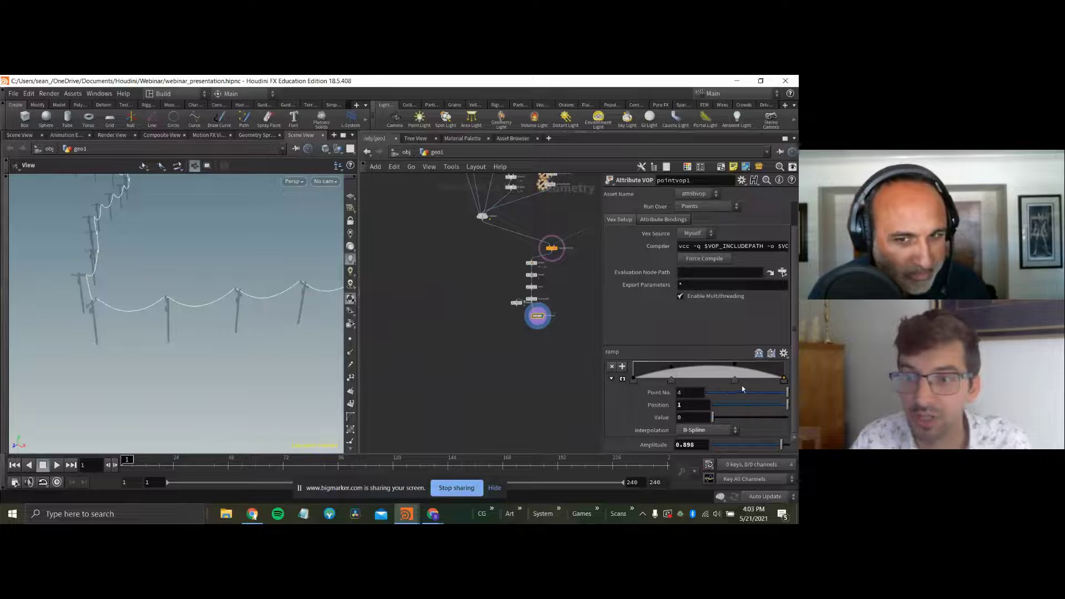
left_click(738, 381)
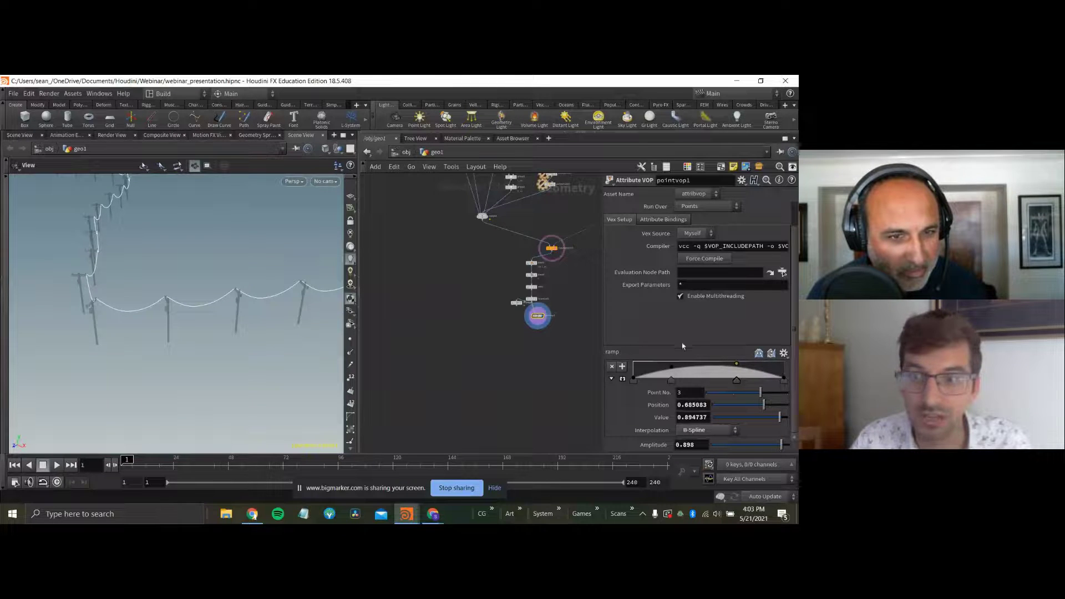
left_click_drag(674, 371, 677, 378)
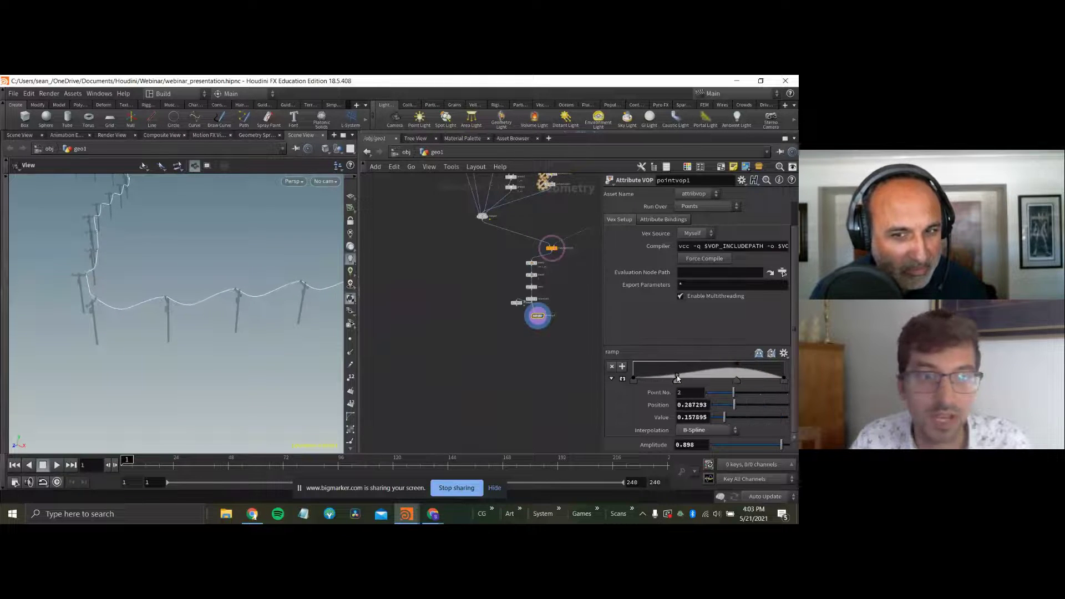
mouse_move(760, 376)
left_mouse_down()
mouse_move(768, 369)
mouse_move(761, 381)
left_mouse_up()
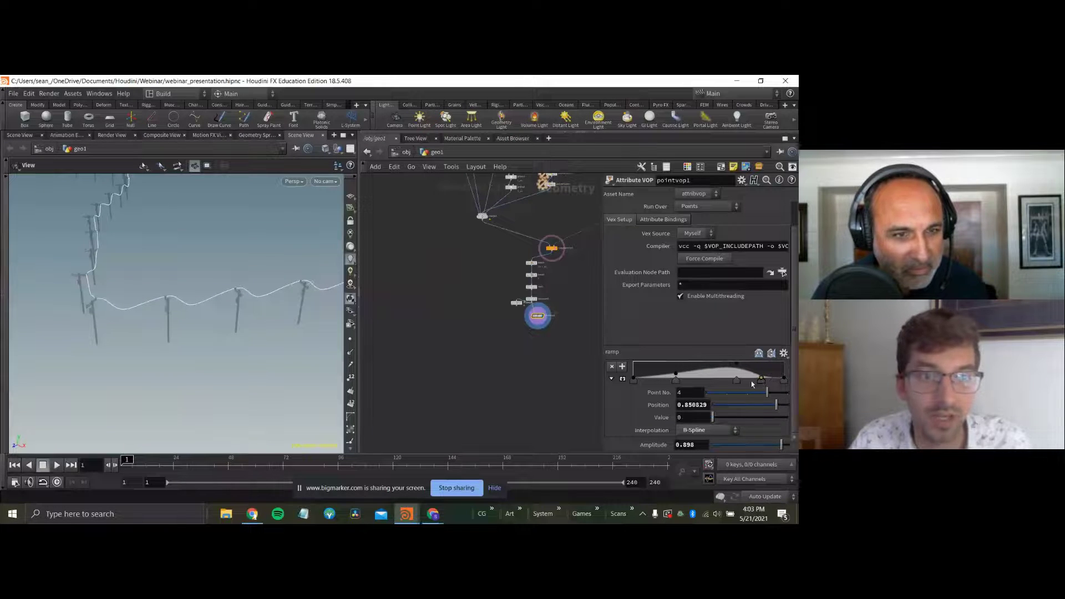
key("ctrl+z")
key("ctrl+z")
Add a PolyWire node below pointvop1, connected to its output, and display it.
scroll(499, 344, "up", 3)
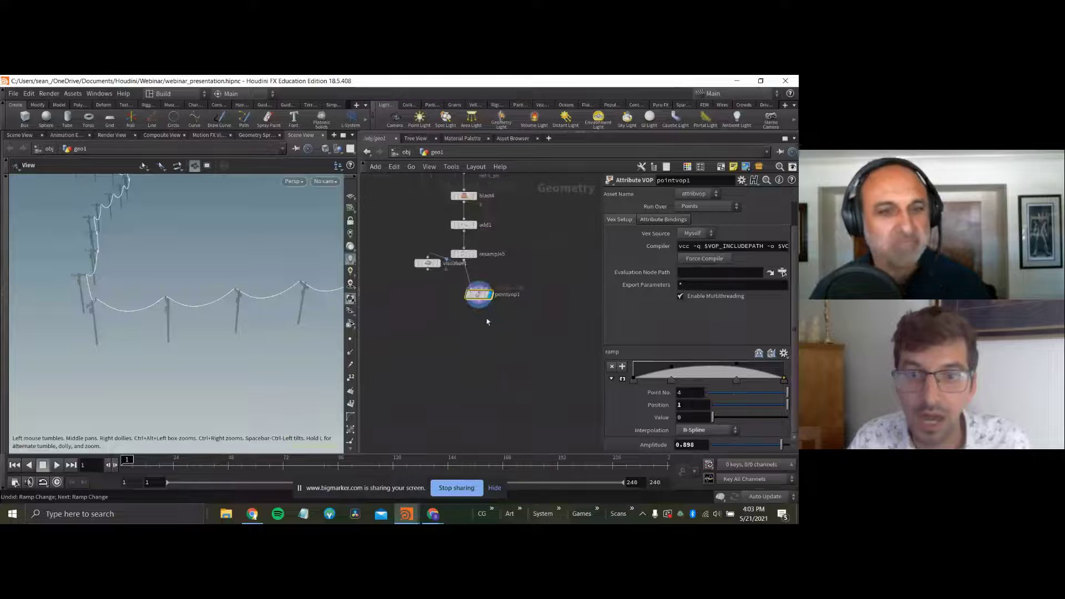
key("Tab")
type("polyw")
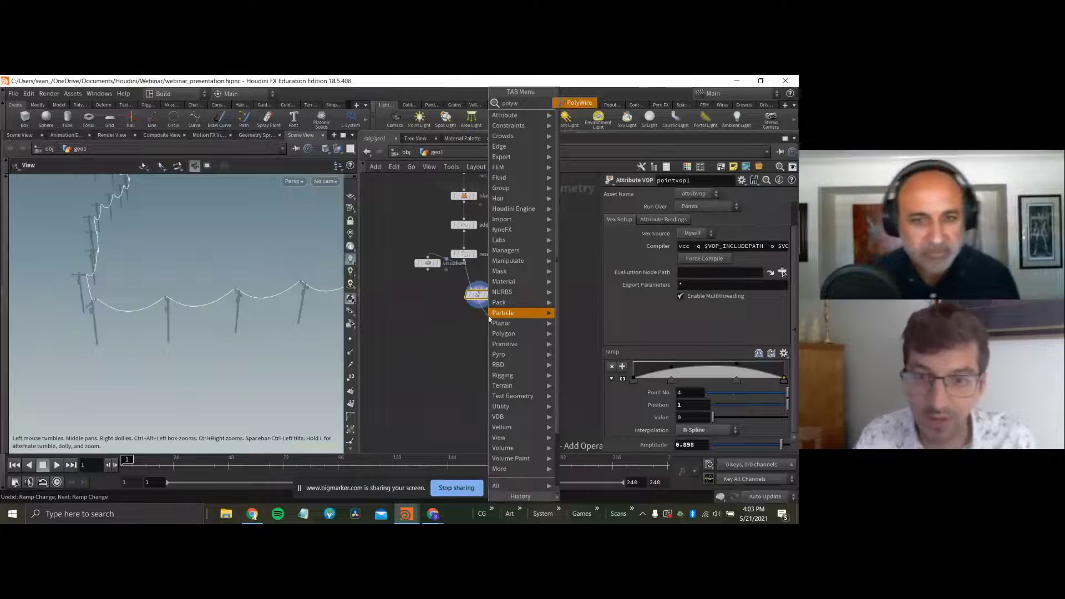
key("Return")
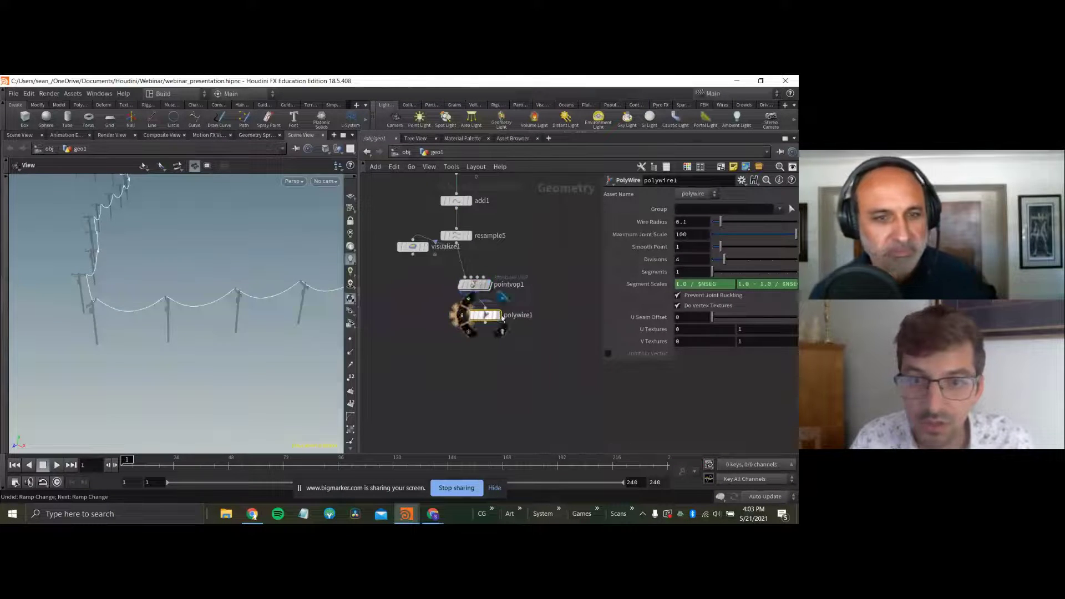
left_click(490, 322)
Set the PolyWire's Wire Radius to 0.02 and its Divisions to 6.
left_click_drag(720, 222, 717, 222)
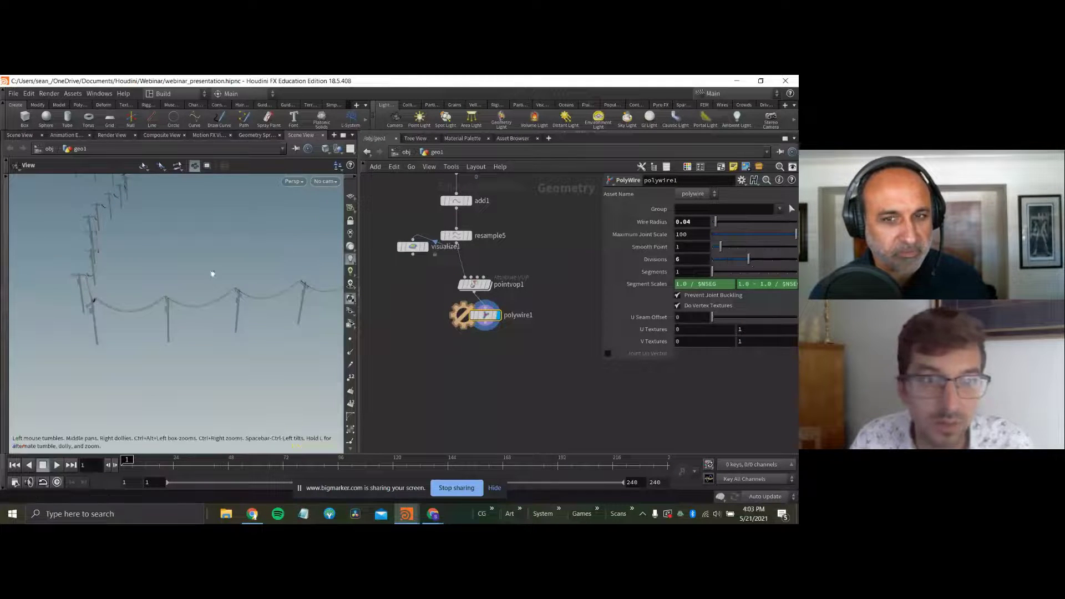
left_click(705, 220)
type("2")
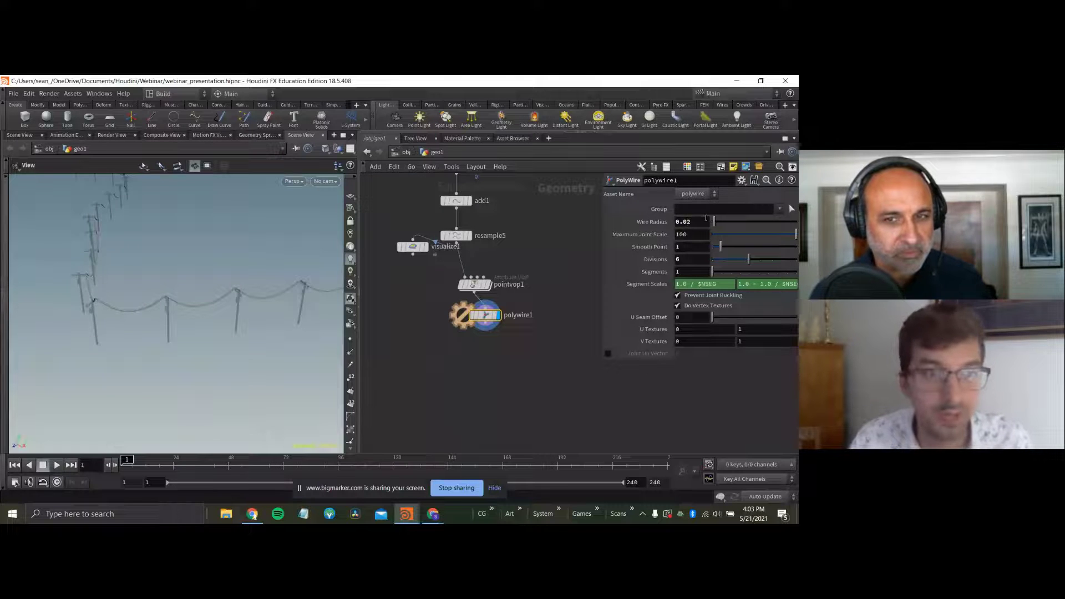
key("Return")
left_click_drag(188, 302, 202, 301)
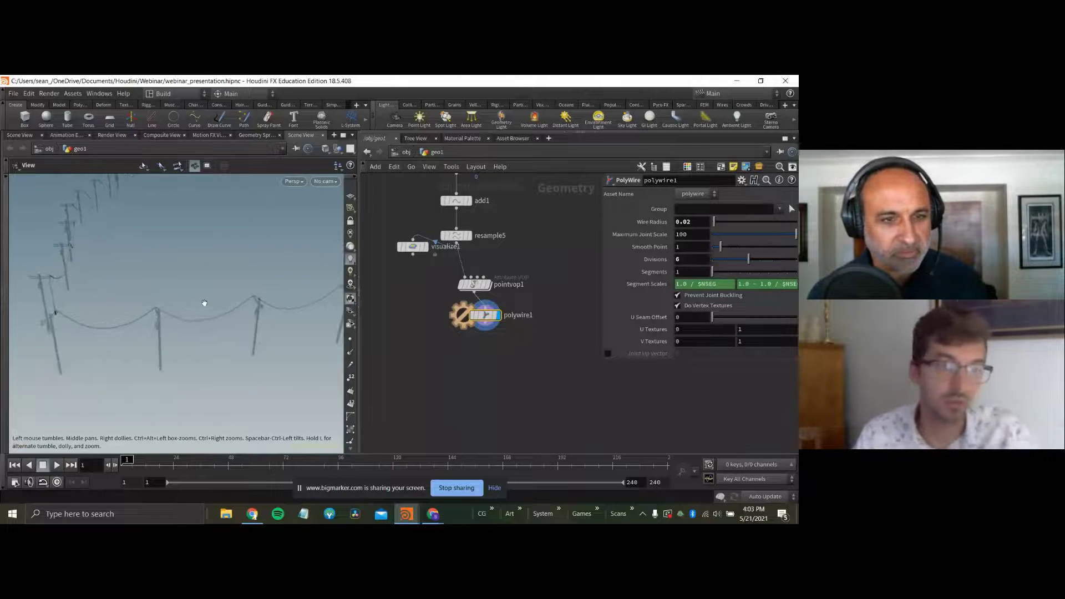
Add a Merge node and connect polywire1 and the utility pole copytopoints node to it.
scroll(477, 391, "down", 4)
scroll(477, 391, "down", 5)
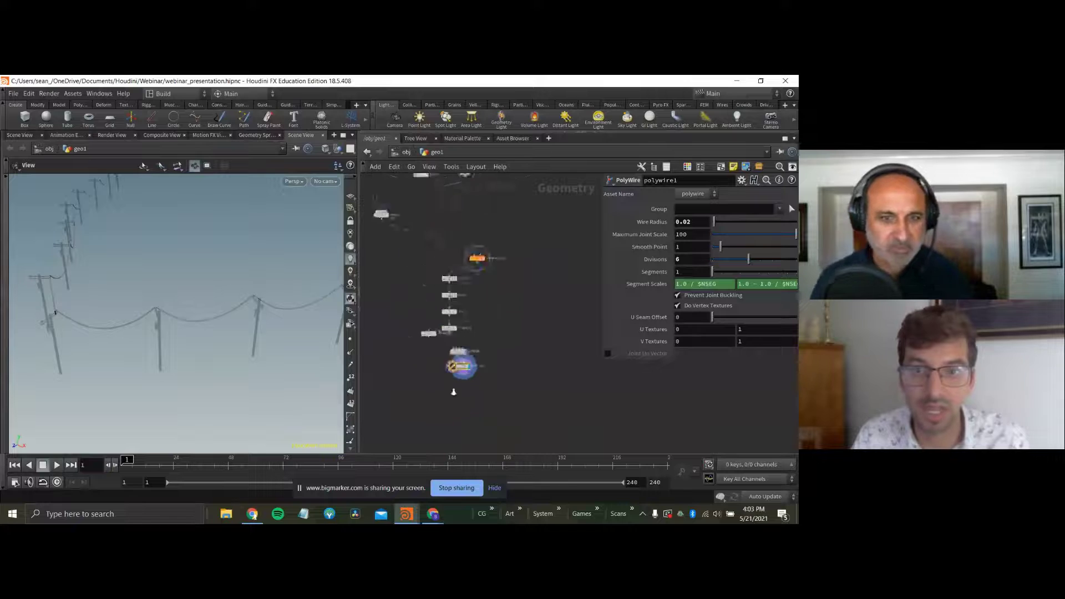
key("Tab")
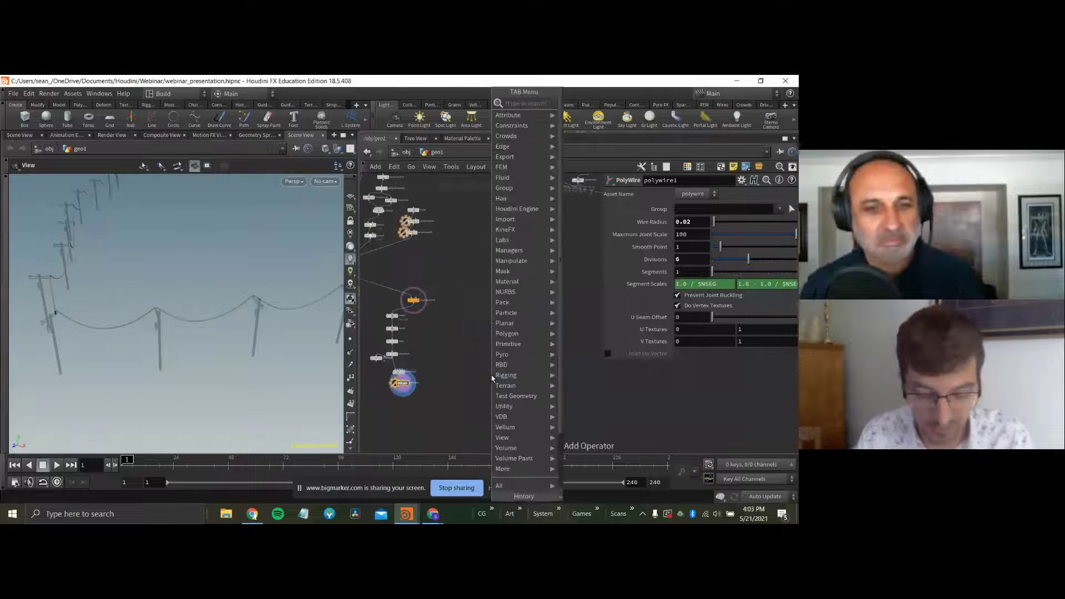
type("merge")
key("Return")
left_click(491, 374)
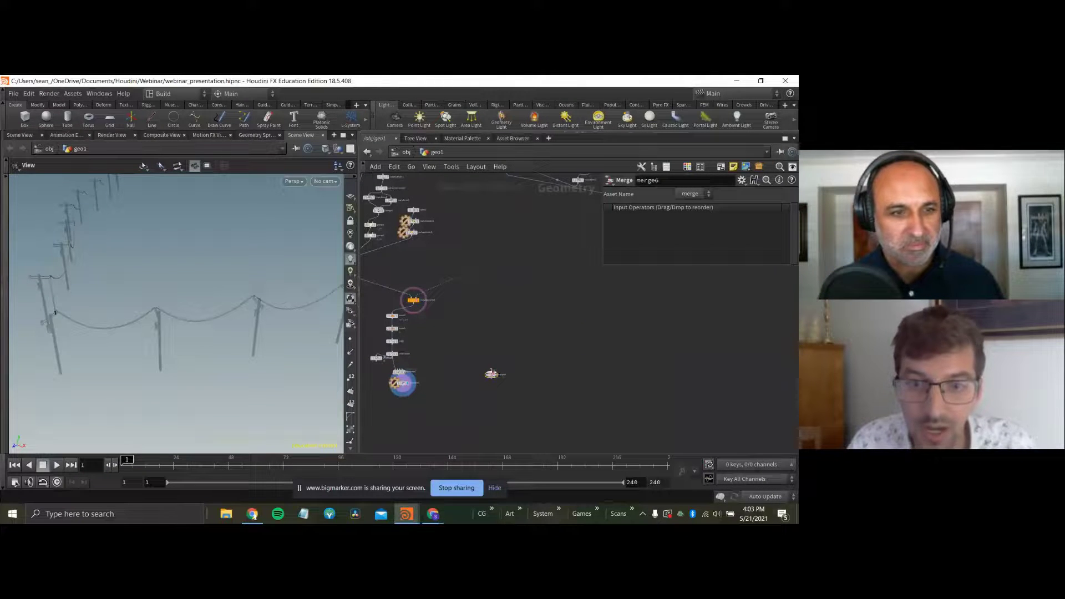
left_click(491, 370)
left_click(404, 386)
left_click(491, 370)
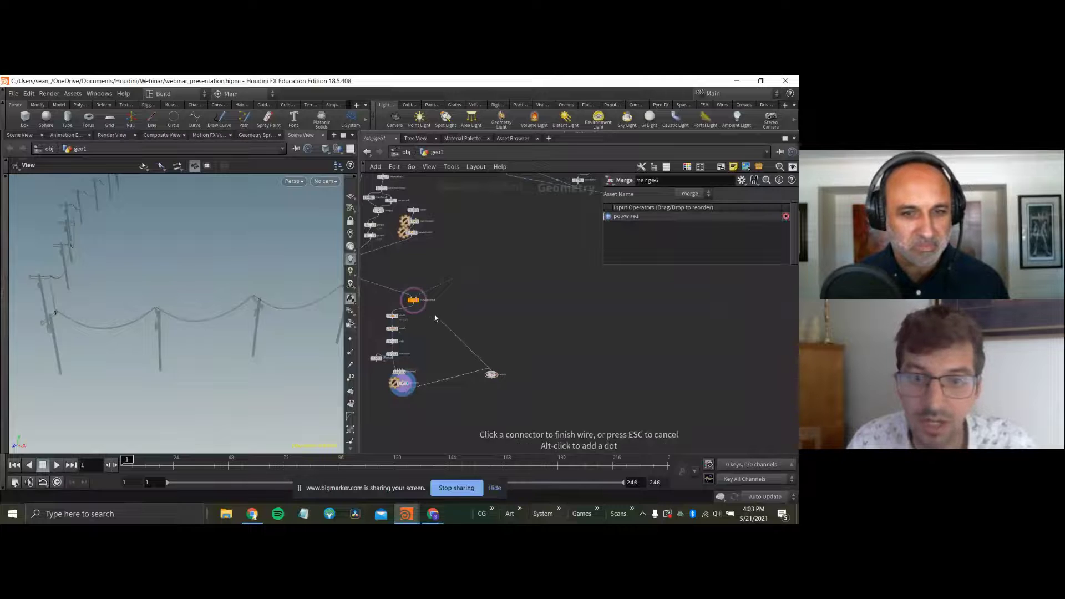
left_click(415, 305)
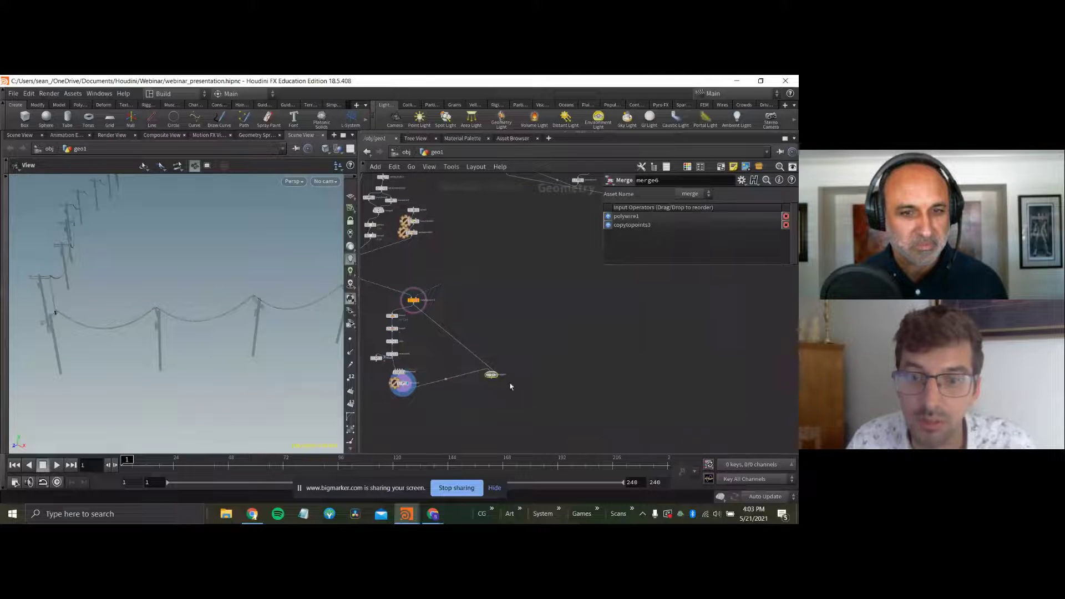
Connect merge6 to the road scene's main merge node so the poles and wires appear with the road and ground.
left_click(492, 379)
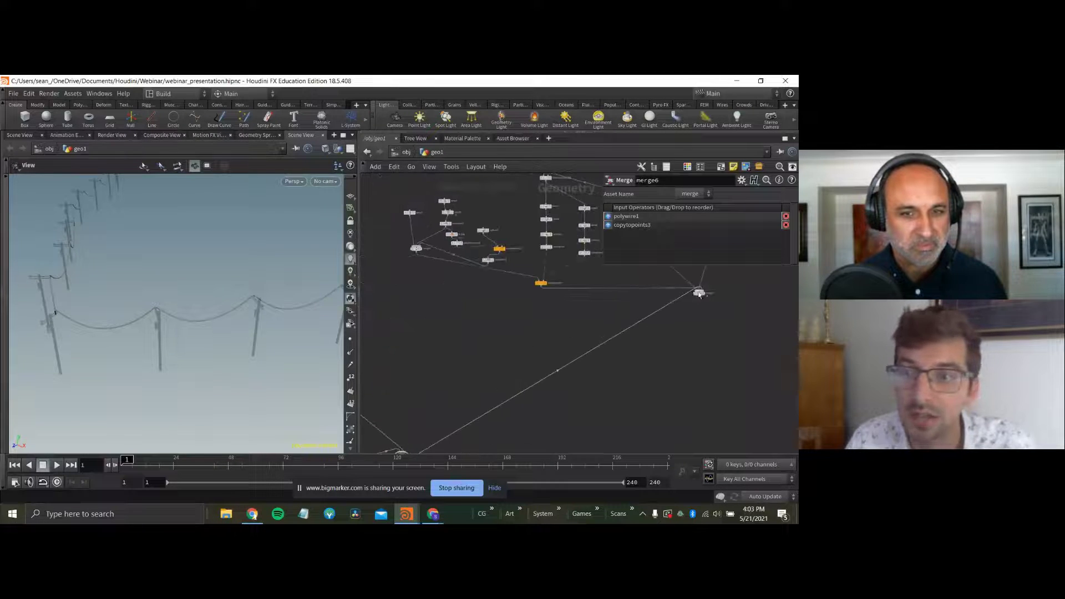
left_click(699, 292)
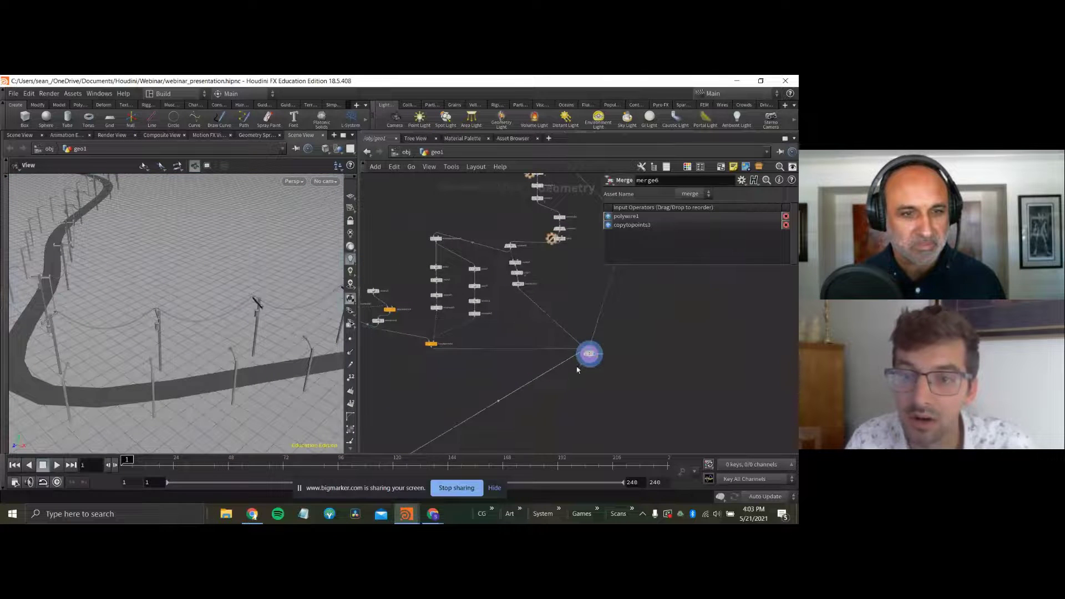
scroll(173, 331, "down", 5)
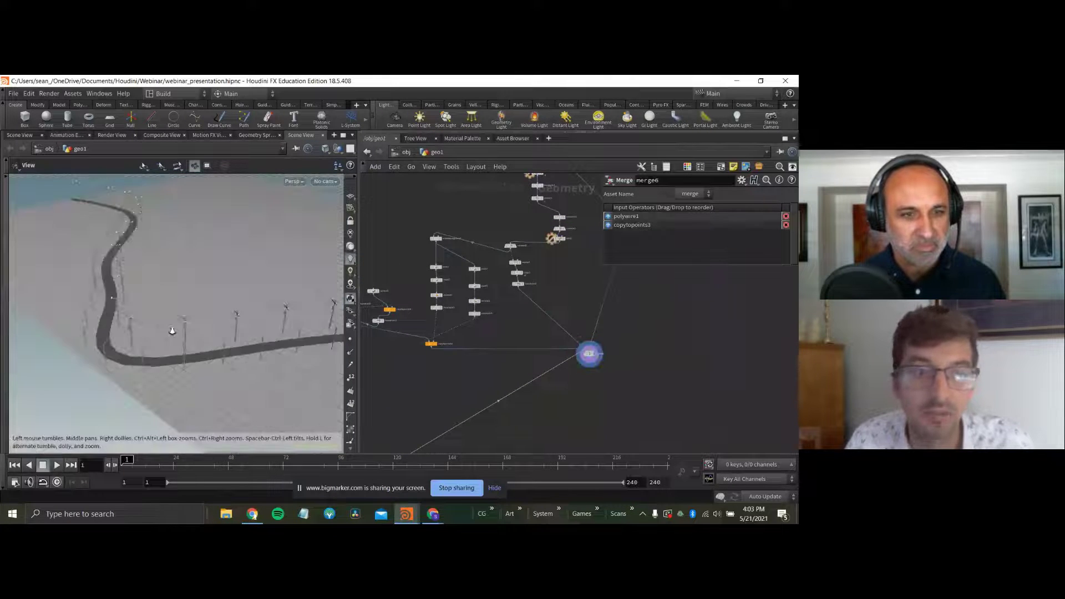
left_click_drag(173, 331, 260, 310)
Reshape the road curve in edit1 by moving its point 2 across the ground to a Z translation of about -9.85.
middle_click(516, 273)
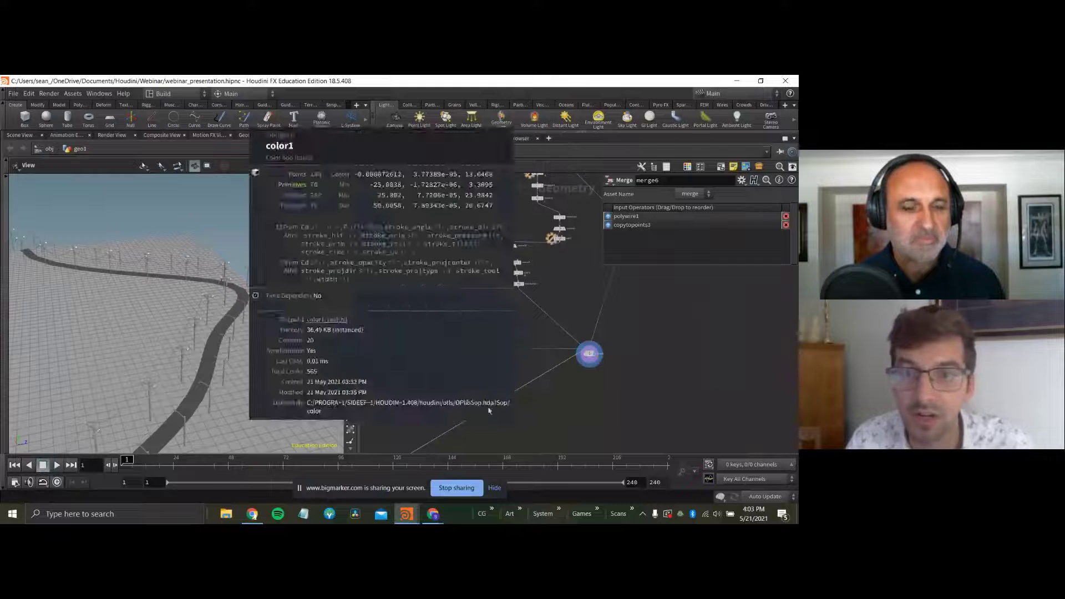
middle_click_drag(548, 314, 534, 355)
scroll(511, 226, "up", 2)
middle_click_drag(511, 226, 491, 289)
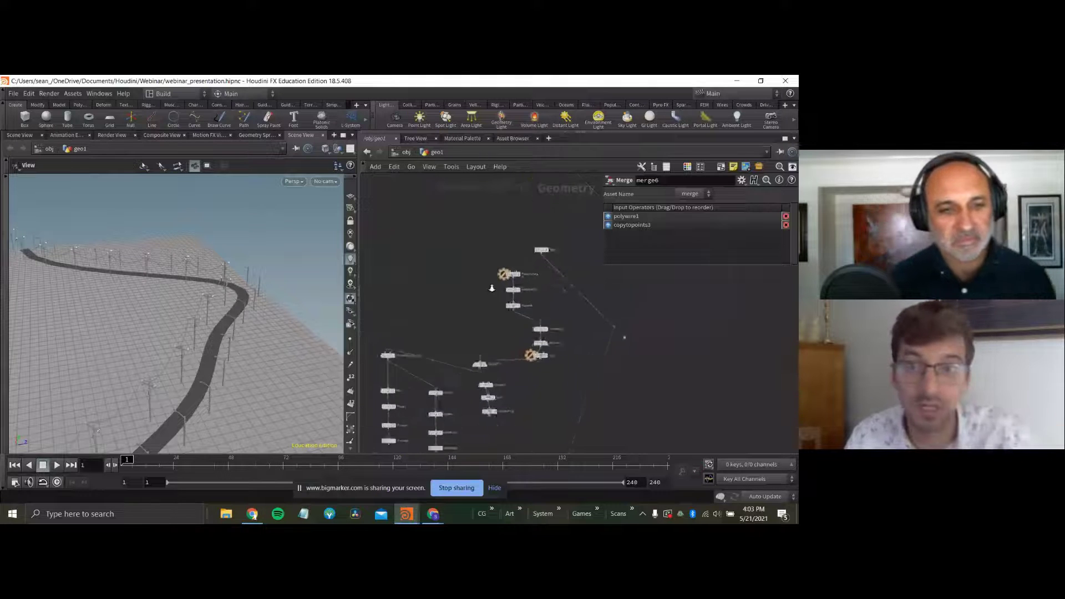
scroll(491, 289, "up", 3)
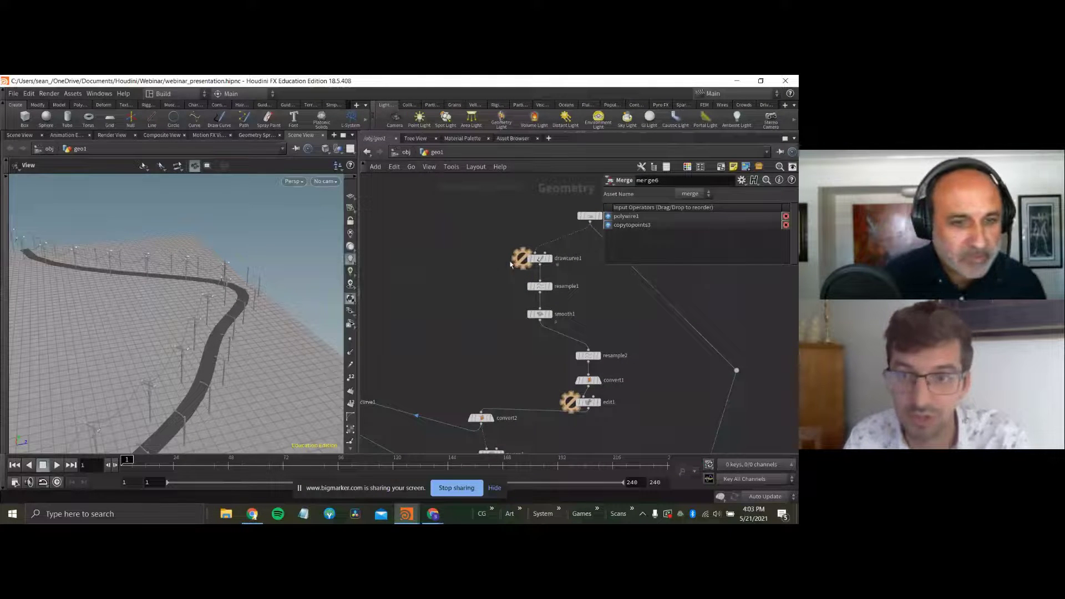
left_click(588, 402)
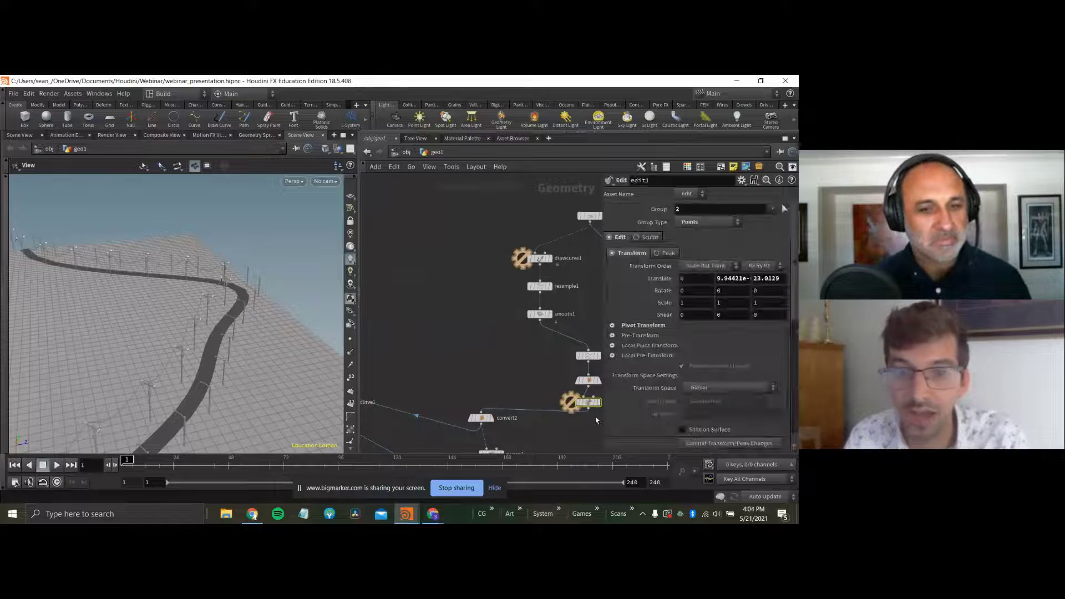
key("Return")
scroll(278, 350, "down", 5)
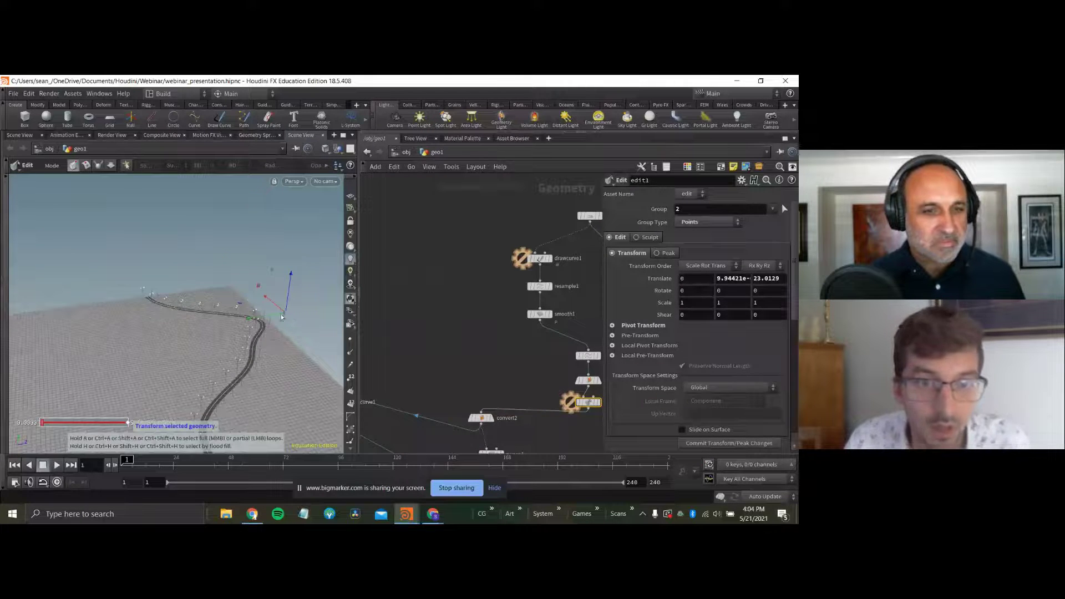
left_click_drag(286, 314, 87, 372)
key("ctrl+z")
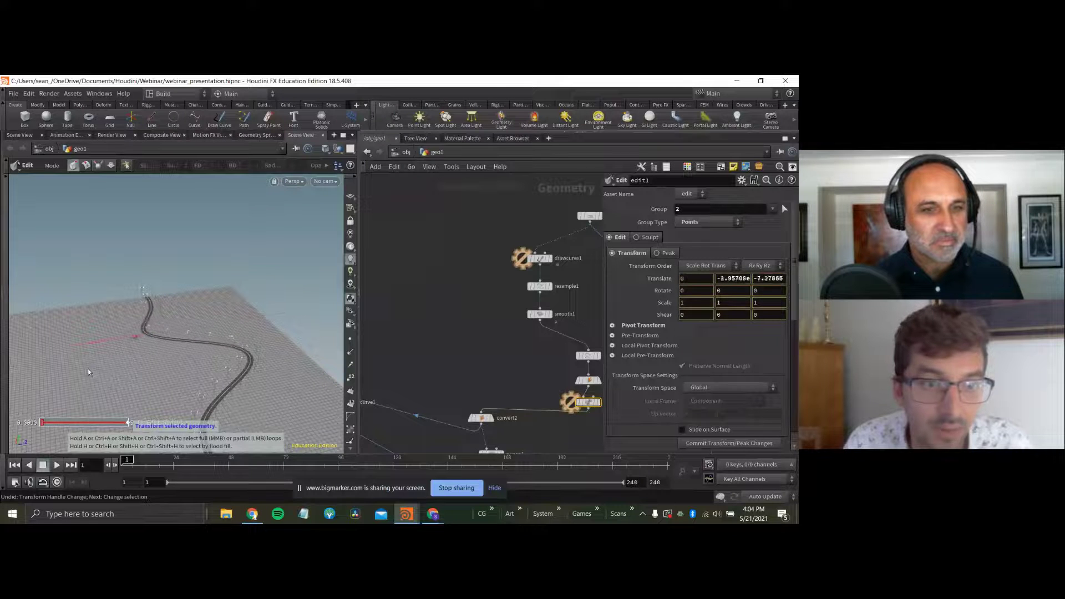
Select the whole road curve primitive in edit1 and translate it about -1.17 in X and -11.06 in Z.
left_click_drag(155, 359, 252, 312, "alt")
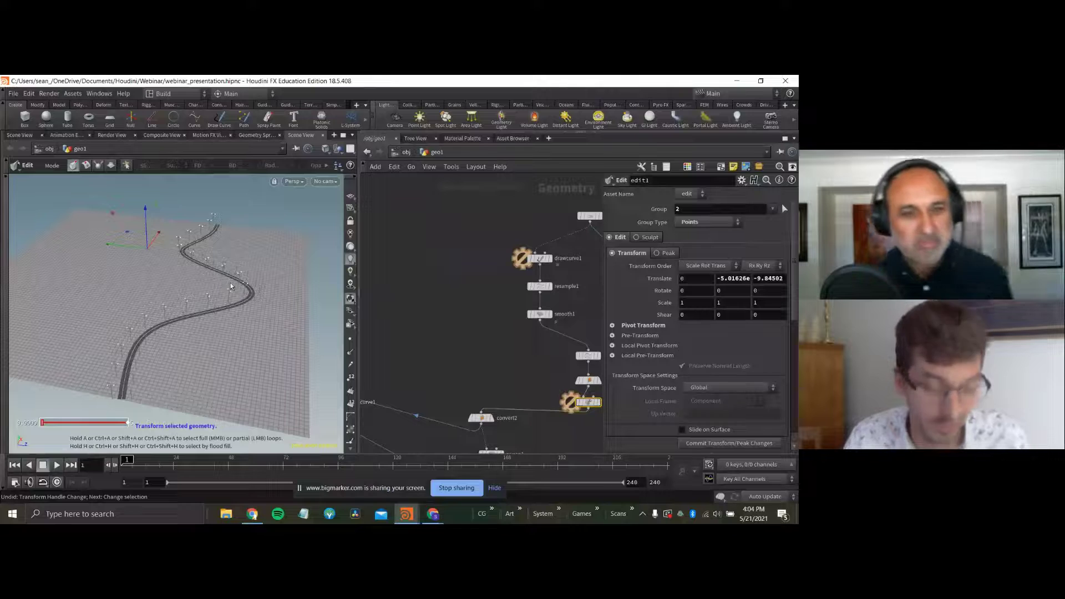
key("s")
left_click_drag(551, 385, 620, 417)
key("Return")
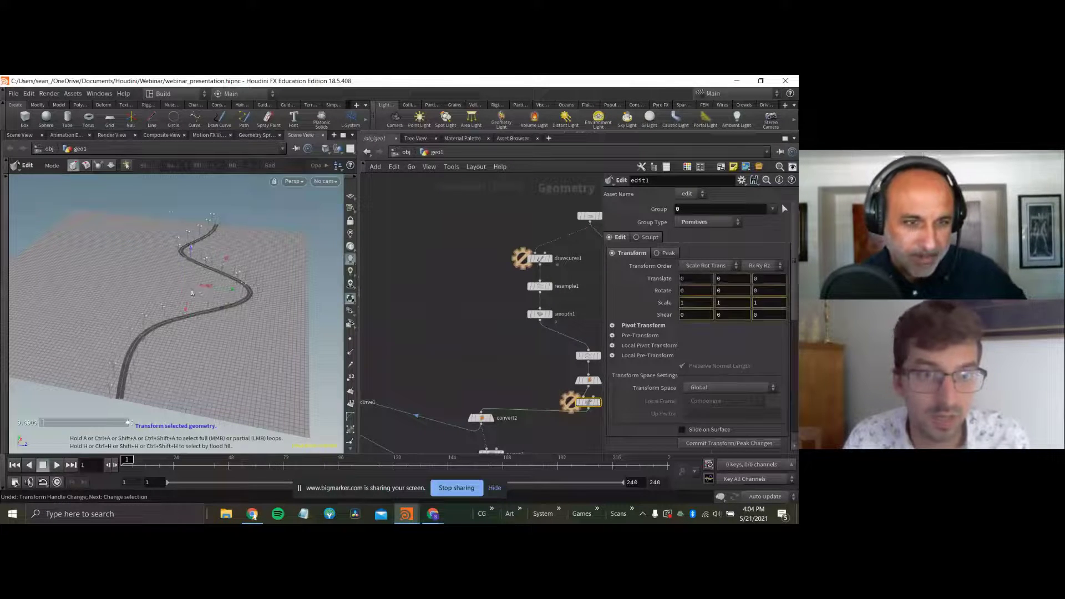
left_click_drag(191, 293, 158, 289)
Switch back to point selection and move road curve point 4 about -18 in Z to sharpen the bend.
key("s")
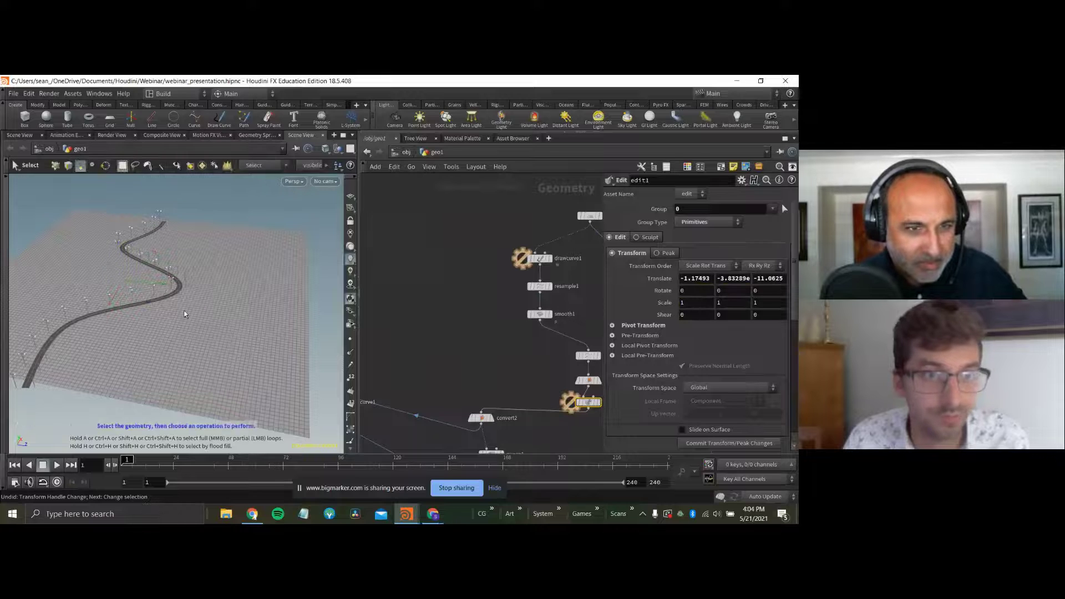
left_click(5, 228)
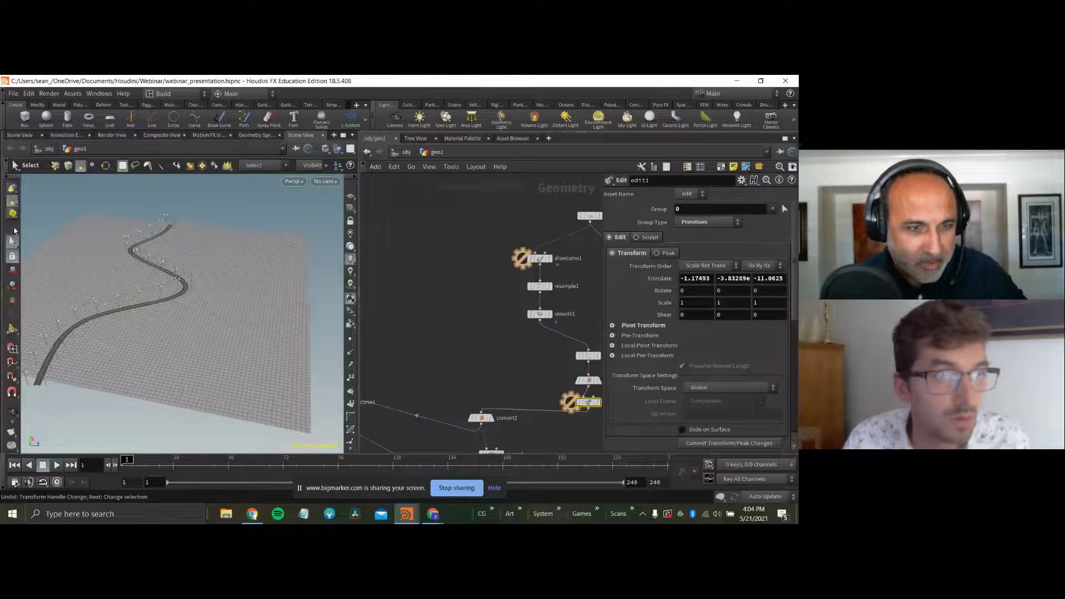
right_click(11, 202)
left_click(50, 210)
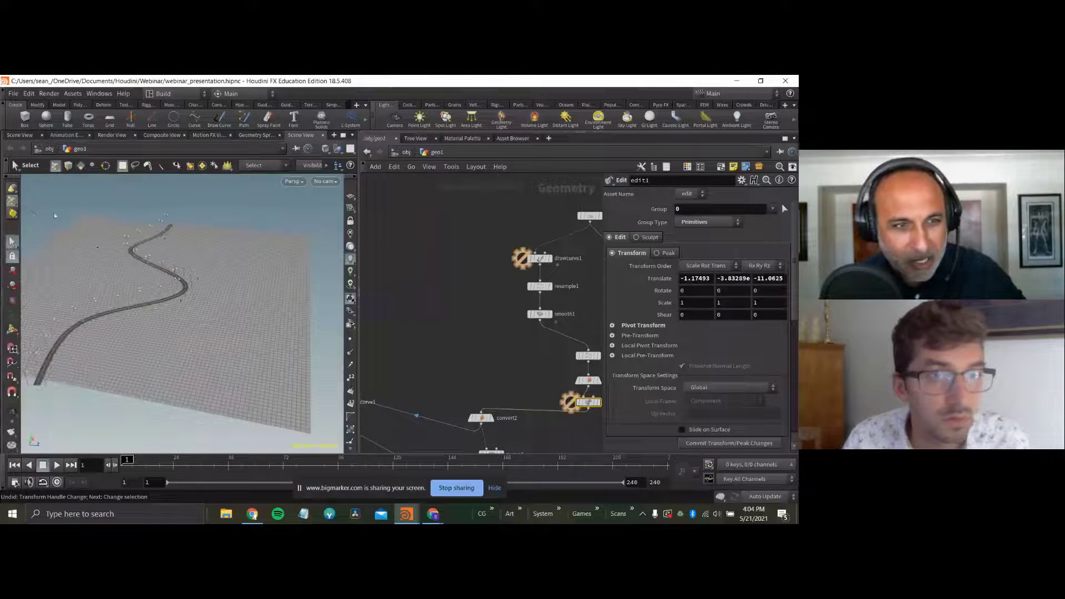
left_click_drag(199, 306, 59, 292)
key("t")
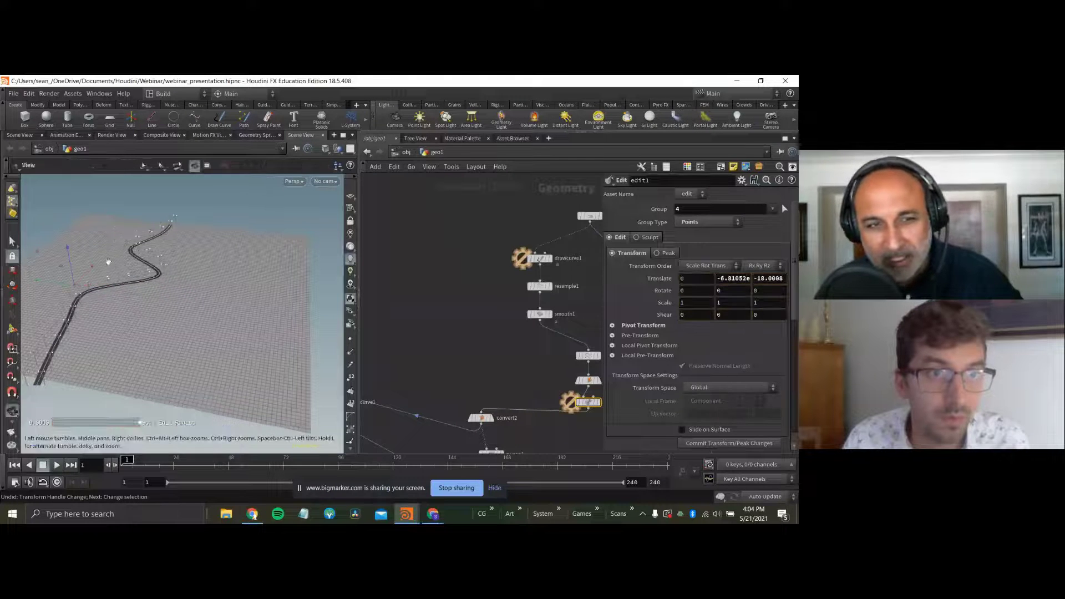
Delete the unused node beside resample5 in the wire branch of the network.
left_click_drag(107, 261, 197, 262, "alt")
right_click_drag(171, 309, 431, 345, "alt")
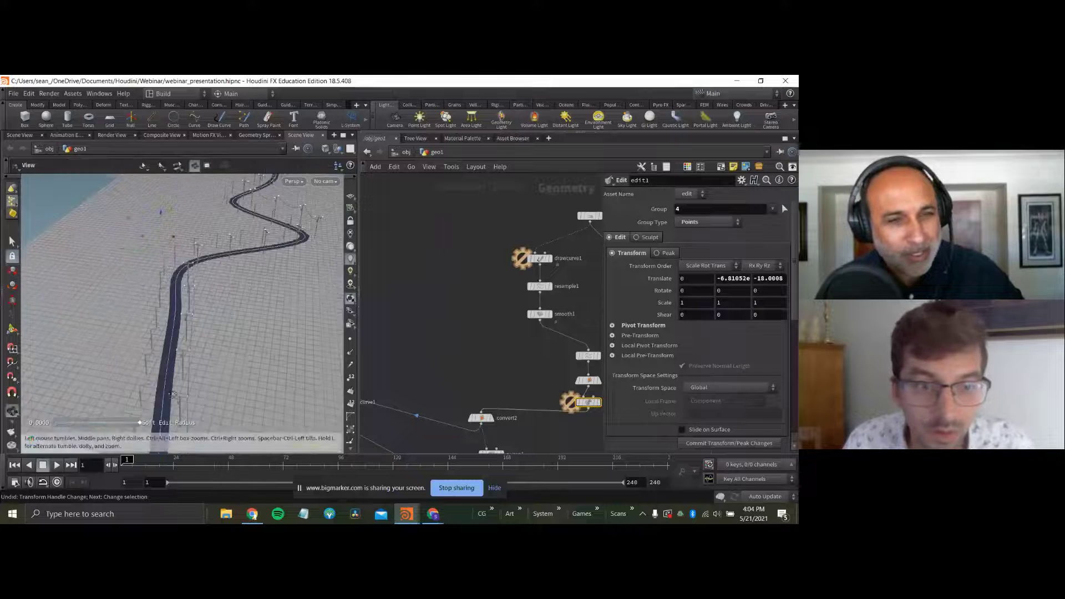
left_click_drag(136, 313, 236, 338, "alt")
right_click_drag(235, 337, 451, 351, "alt")
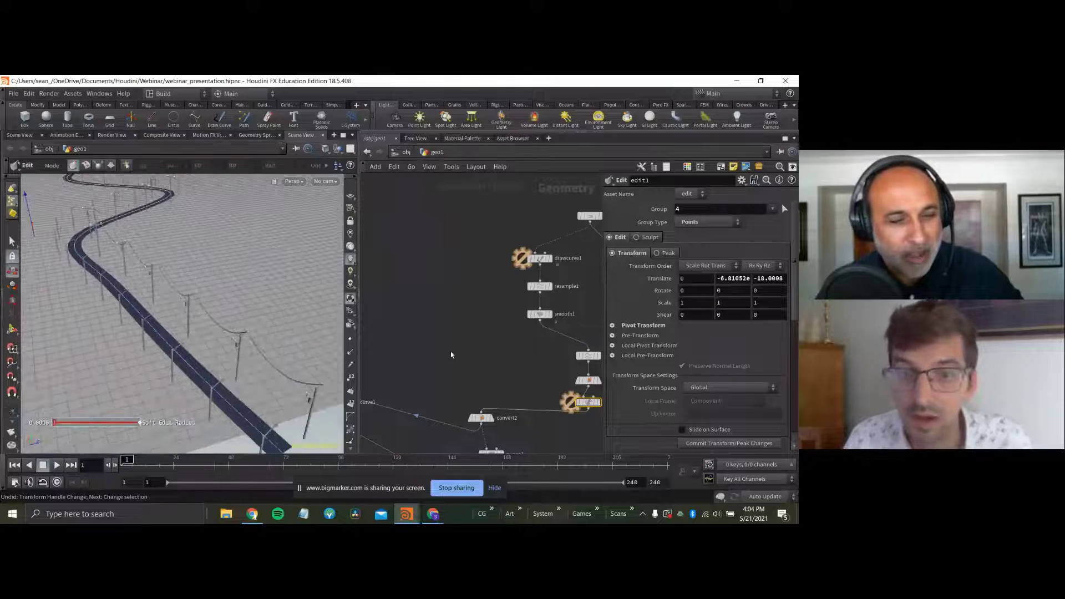
scroll(451, 351, "down", 5)
middle_click_drag(458, 319, 483, 392)
scroll(458, 389, "up", 7)
middle_click_drag(422, 404, 459, 406)
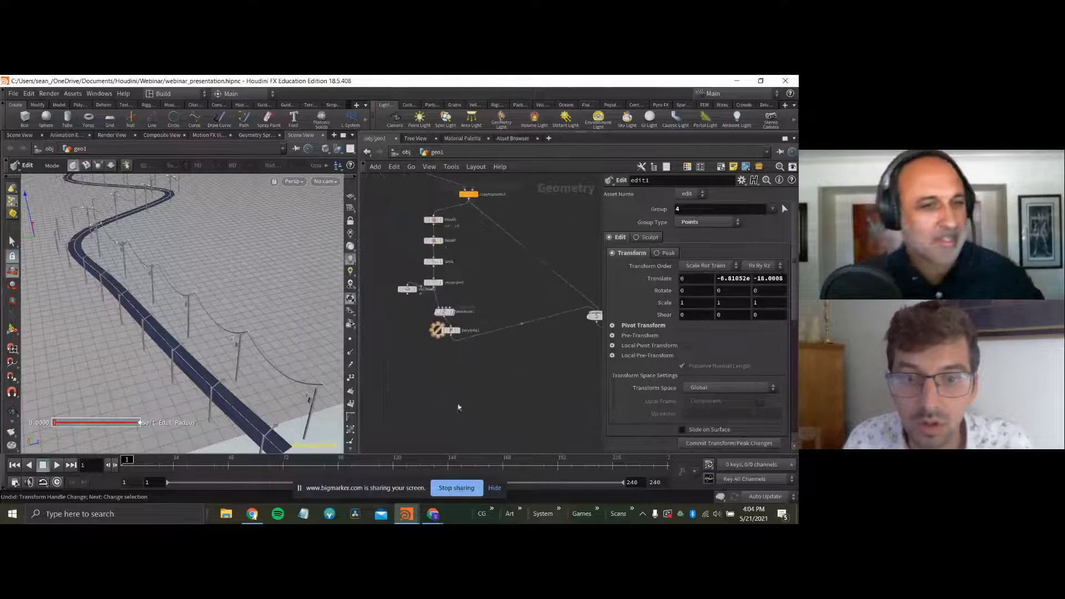
middle_click_drag(421, 344, 431, 375)
left_click_drag(425, 369, 462, 368)
key("Delete")
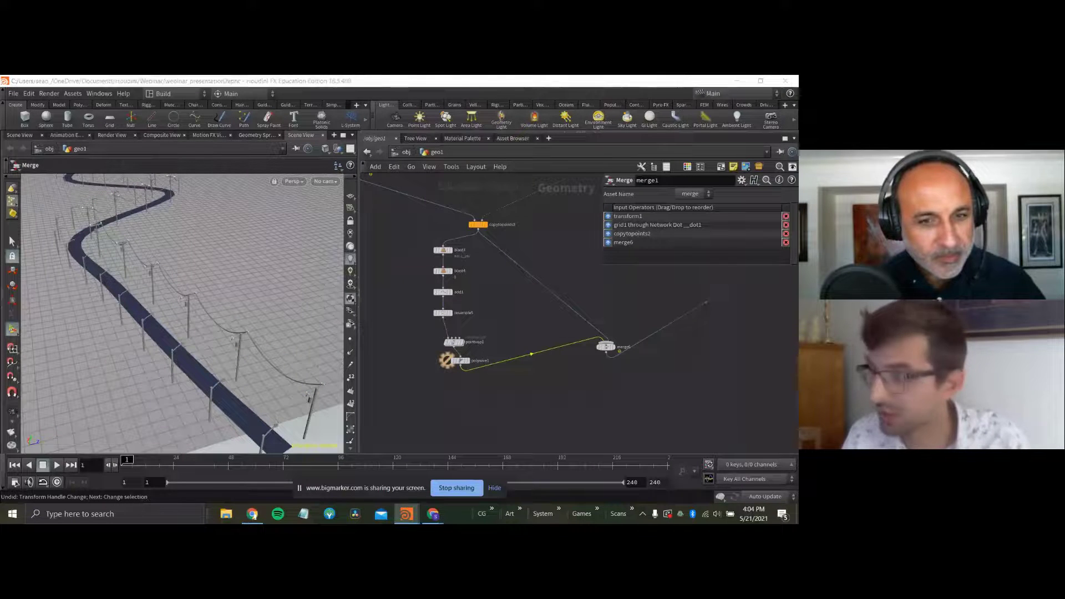
Move pointvop1 and polywire1 further down to free space below resample5.
scroll(431, 378, "up", 2)
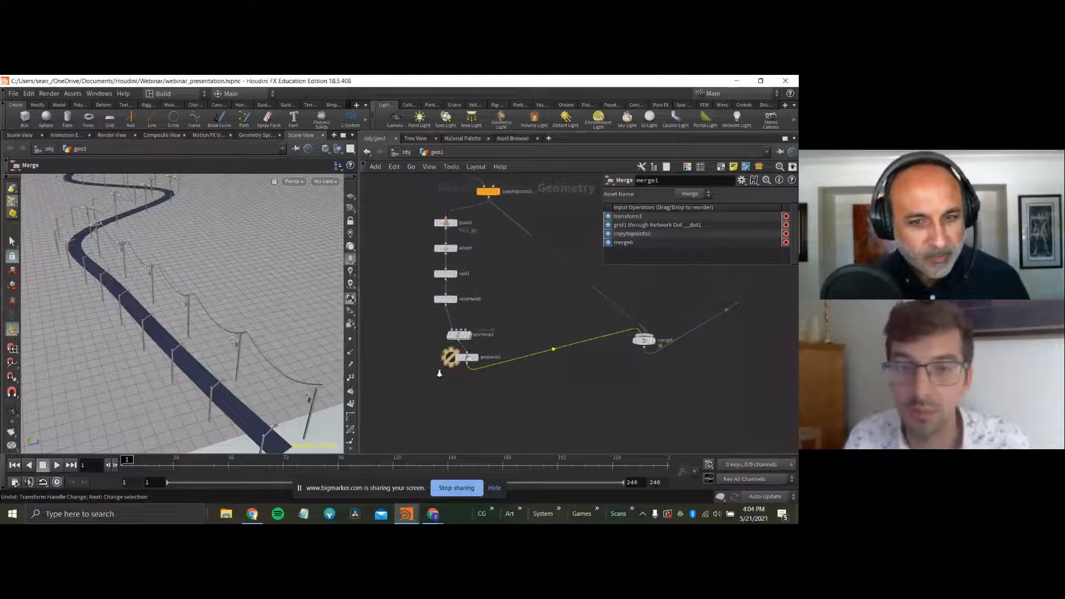
left_click_drag(458, 336, 468, 365)
left_click(498, 313)
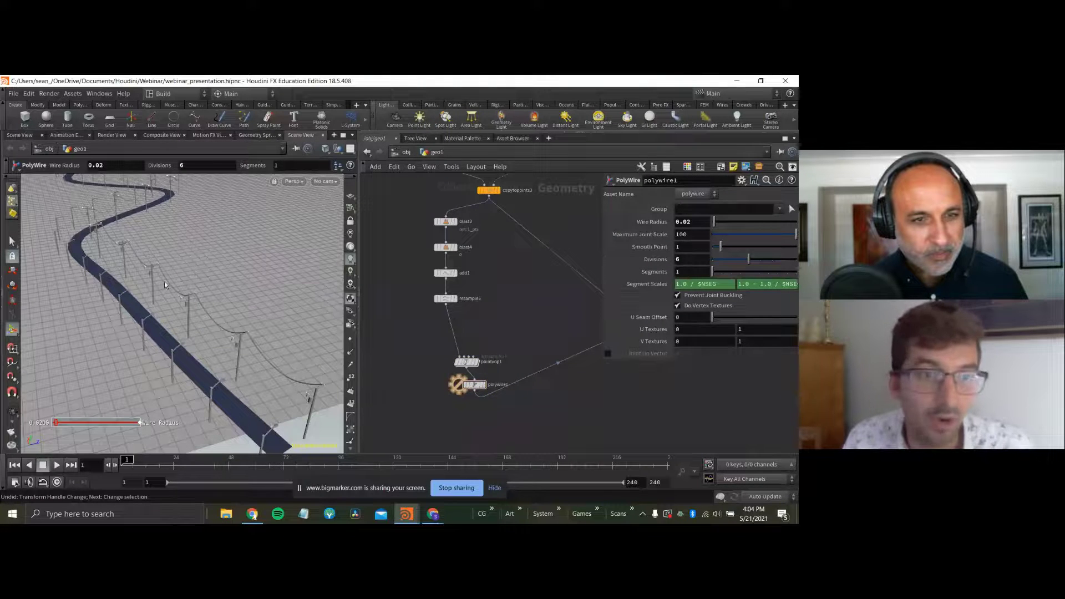
left_click_drag(479, 384, 473, 384)
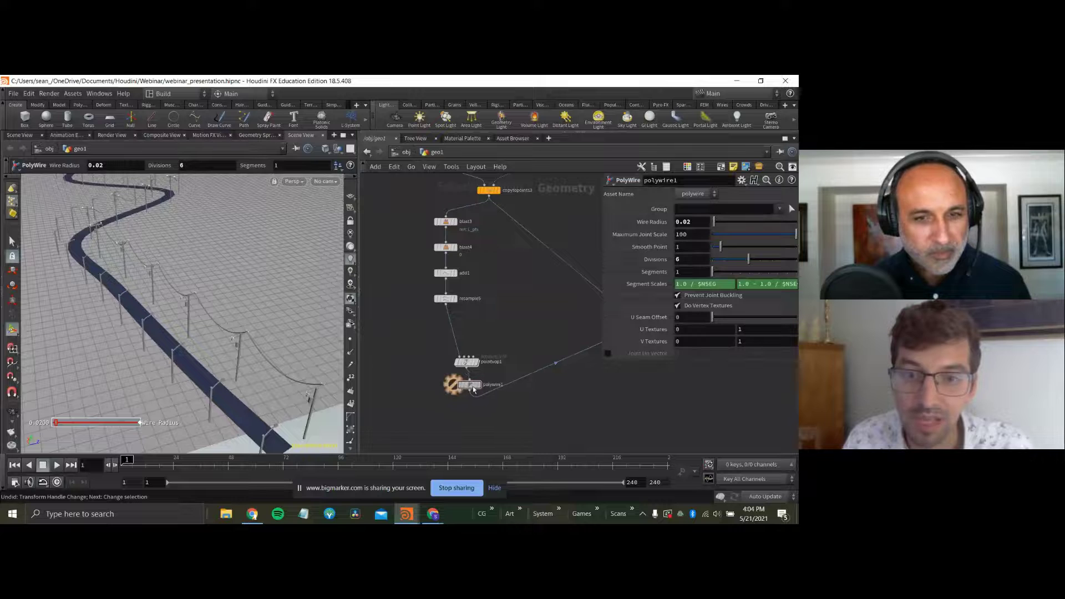
scroll(479, 264, "up", 3)
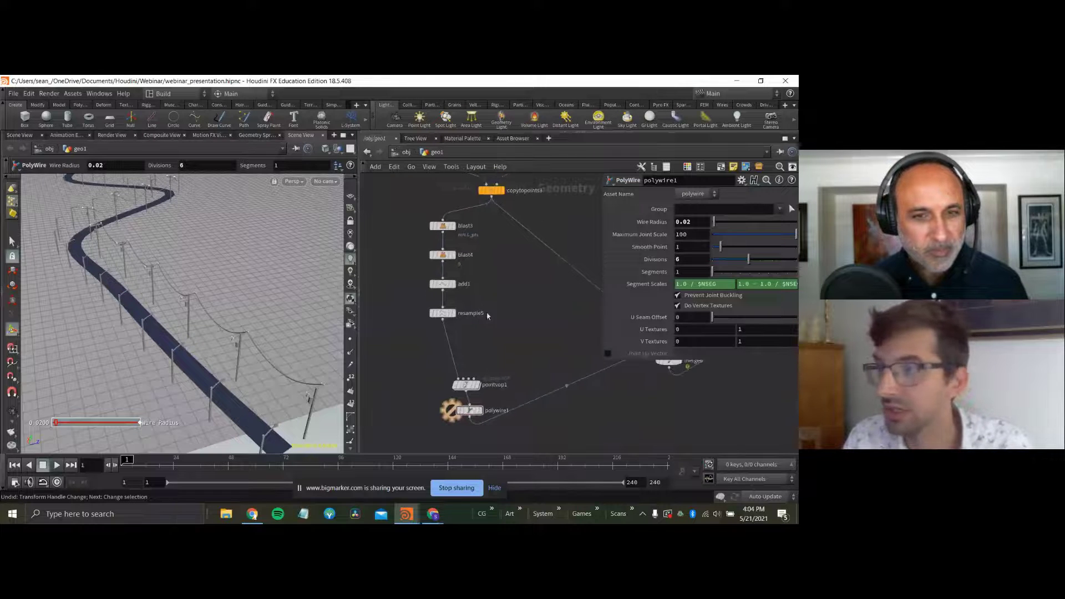
middle_click_drag(408, 242, 413, 251)
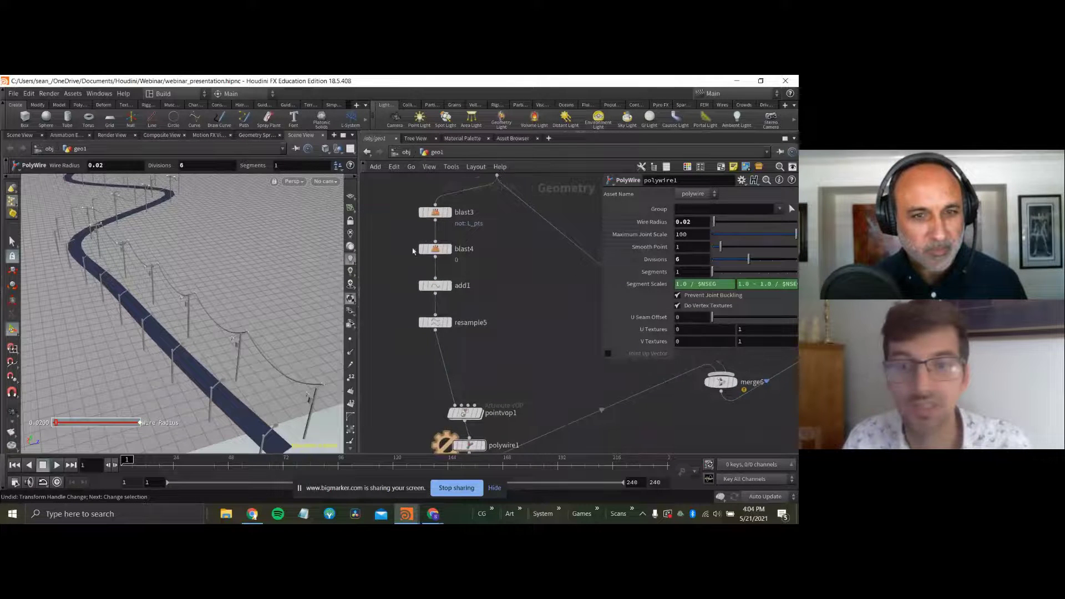
Duplicate blast3, blast4 and add1 beside the originals and set the copied first blast's Group to R_pts.
left_click_drag(397, 198, 453, 297)
left_click_drag(442, 289, 511, 295, "alt")
left_click(508, 212)
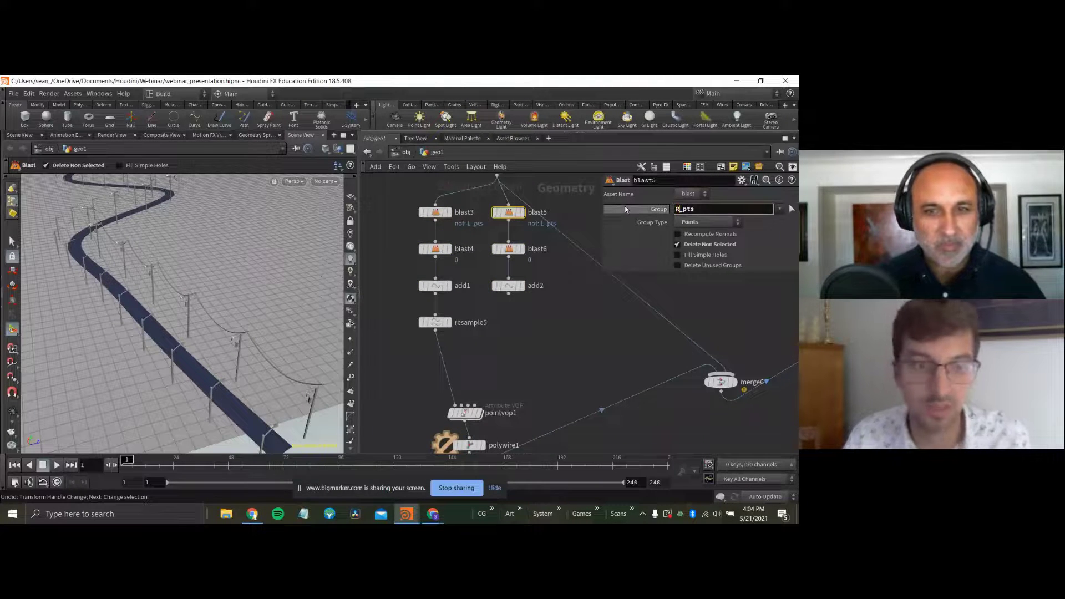
key("Return")
Move resample5 down to pointvop1, insert a Merge node between add1 and resample5, and connect add2 to it.
left_click_drag(438, 323, 472, 390)
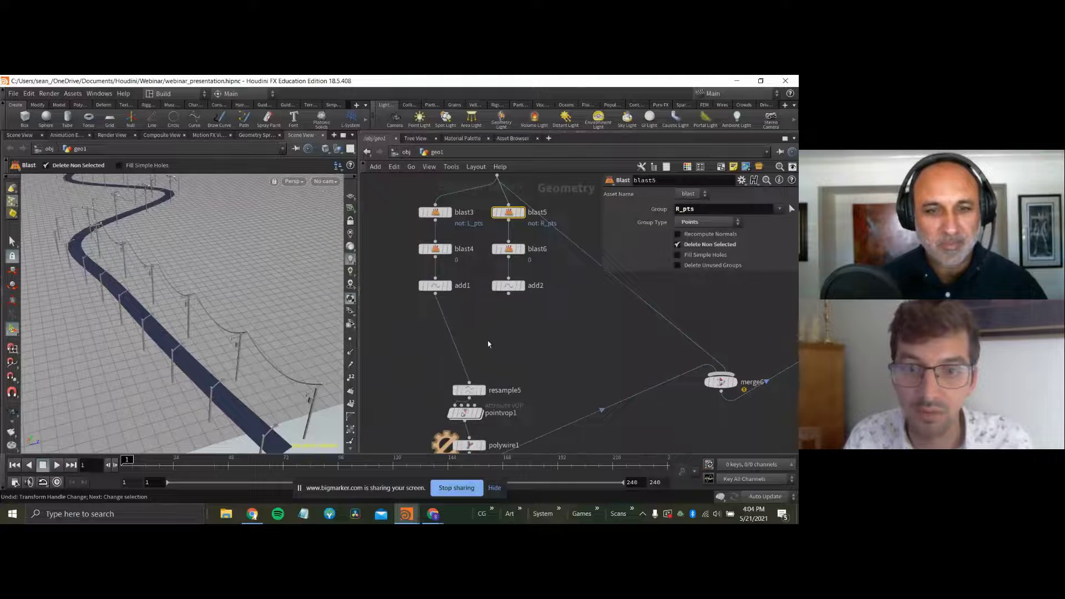
key("Tab")
type("merge")
key("Return")
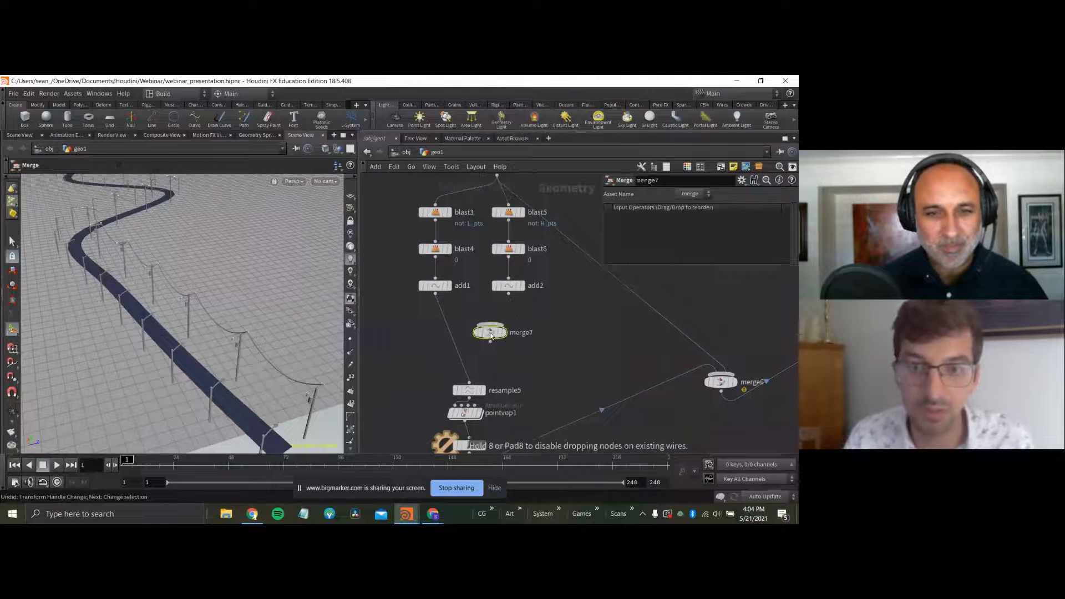
left_click(465, 336)
left_click_drag(466, 340, 457, 343)
left_click(457, 331)
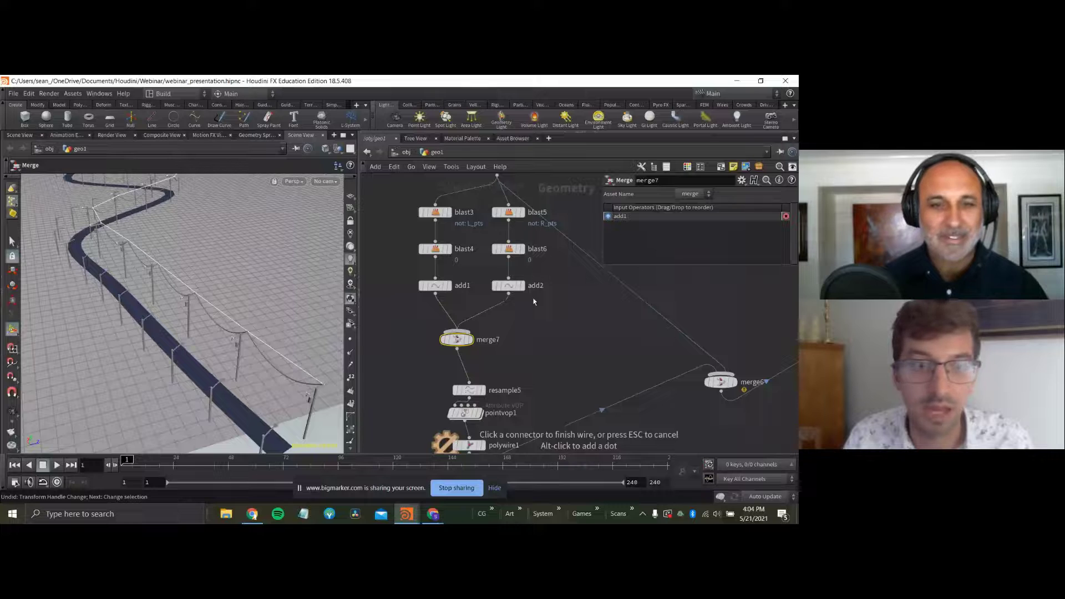
left_click(533, 302)
Insert a Blast node between polywire1 and merge6, with Group *_pts and Group Type Points.
mouse_move(191, 323)
left_mouse_down("alt")
mouse_move(135, 302)
mouse_move(185, 322)
left_mouse_up("alt")
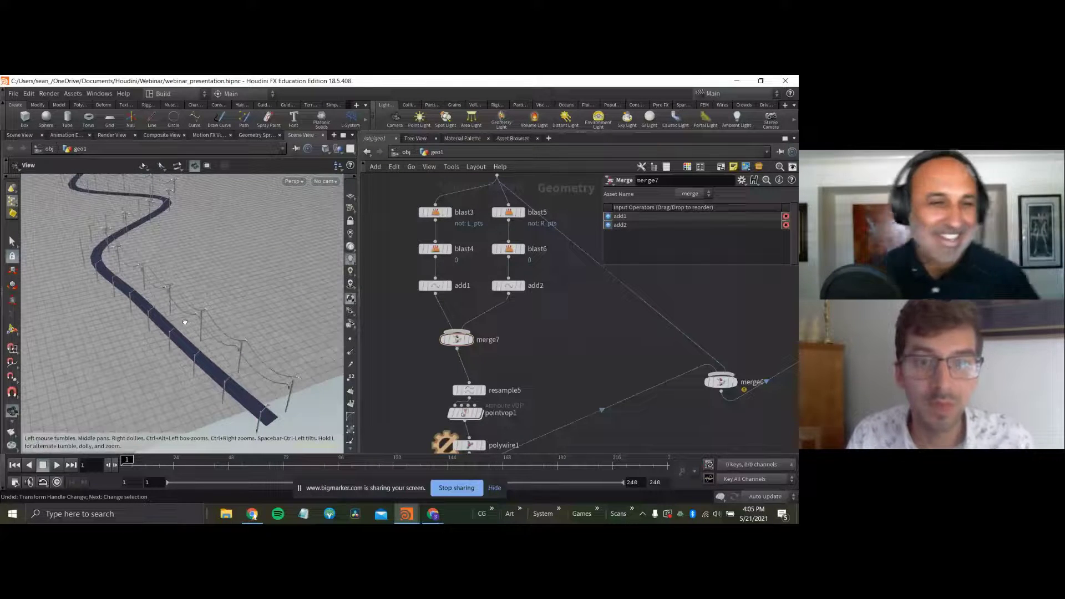
left_click_drag(184, 322, 360, 349, "alt")
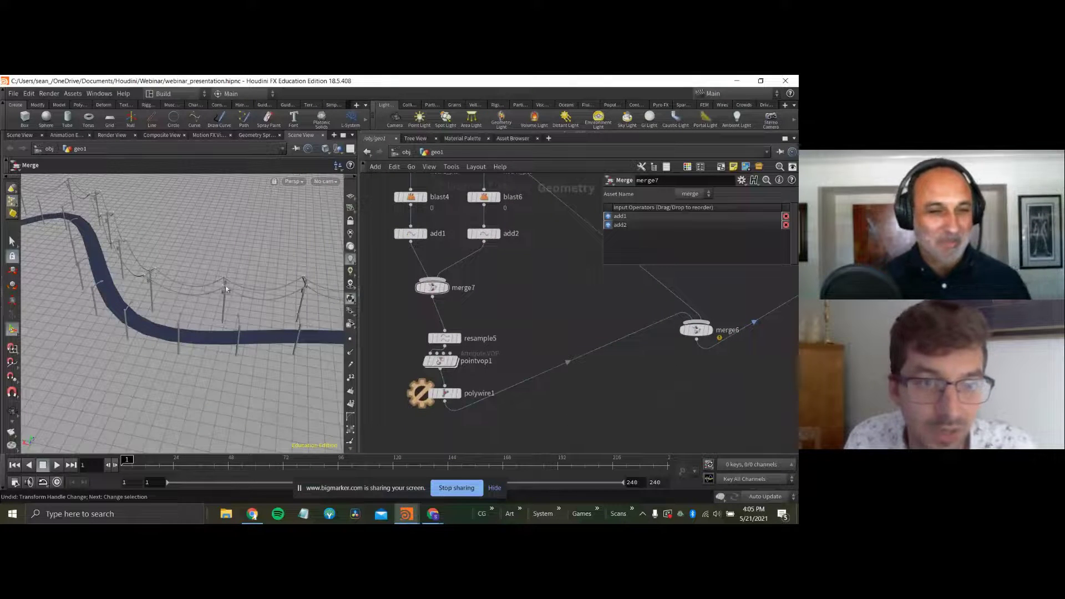
key("Tab")
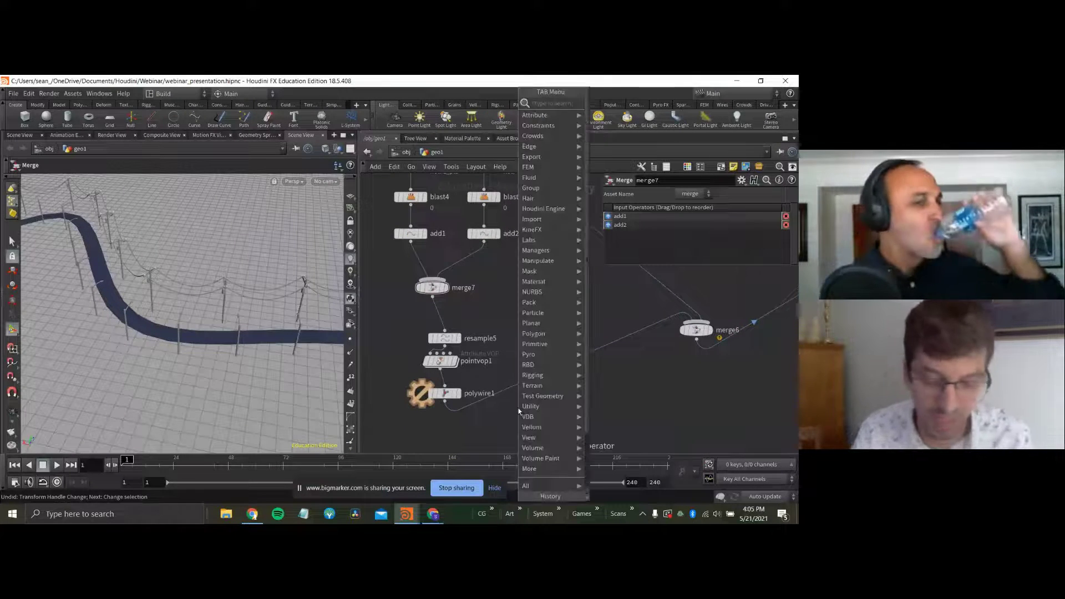
type("bl")
key("Return")
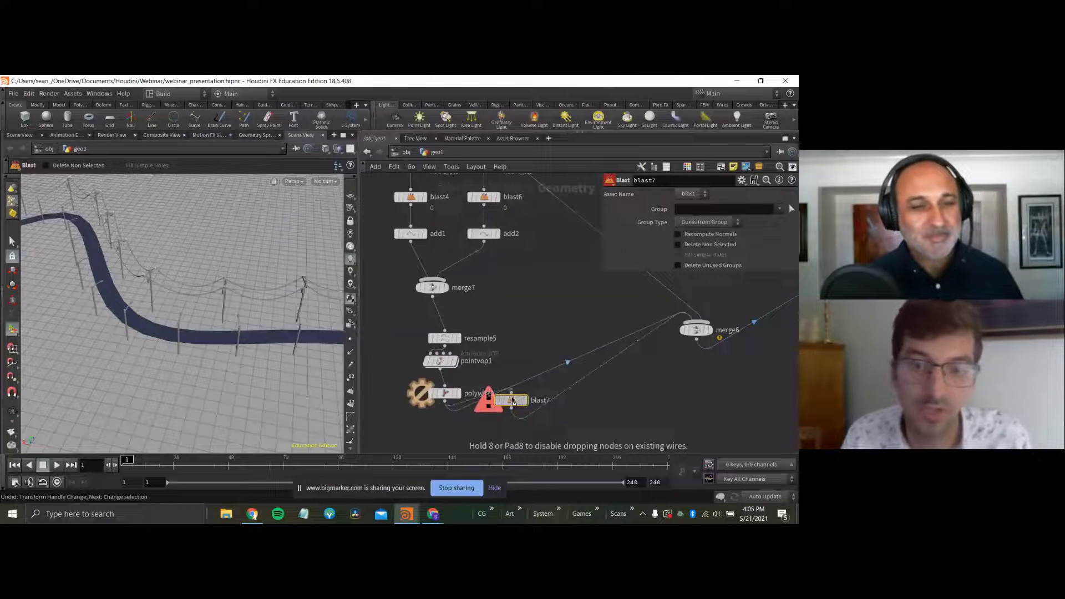
left_click(459, 419)
type("*_pts")
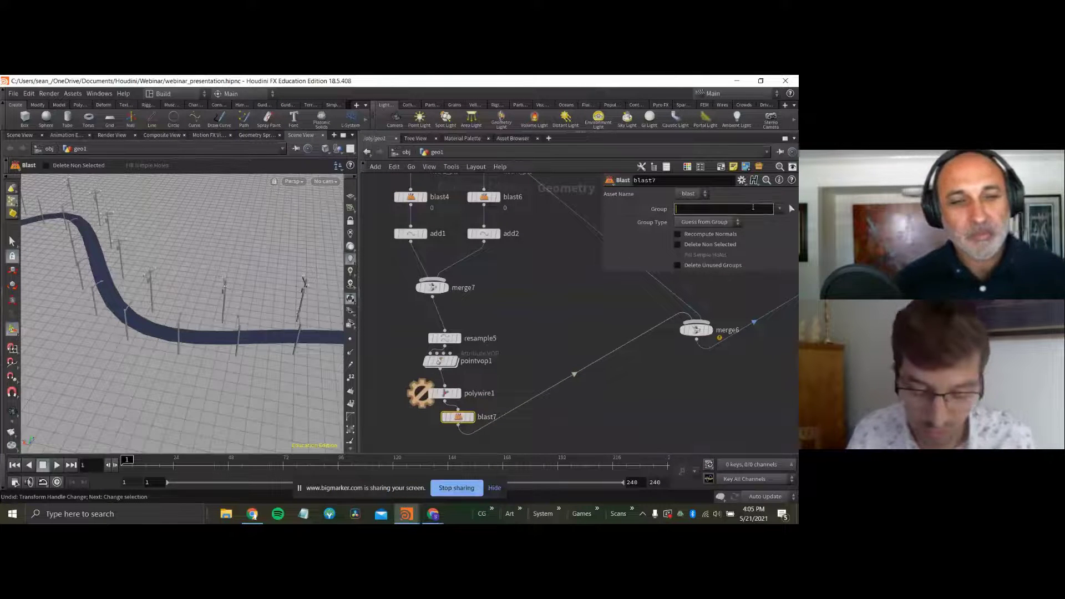
key("Return")
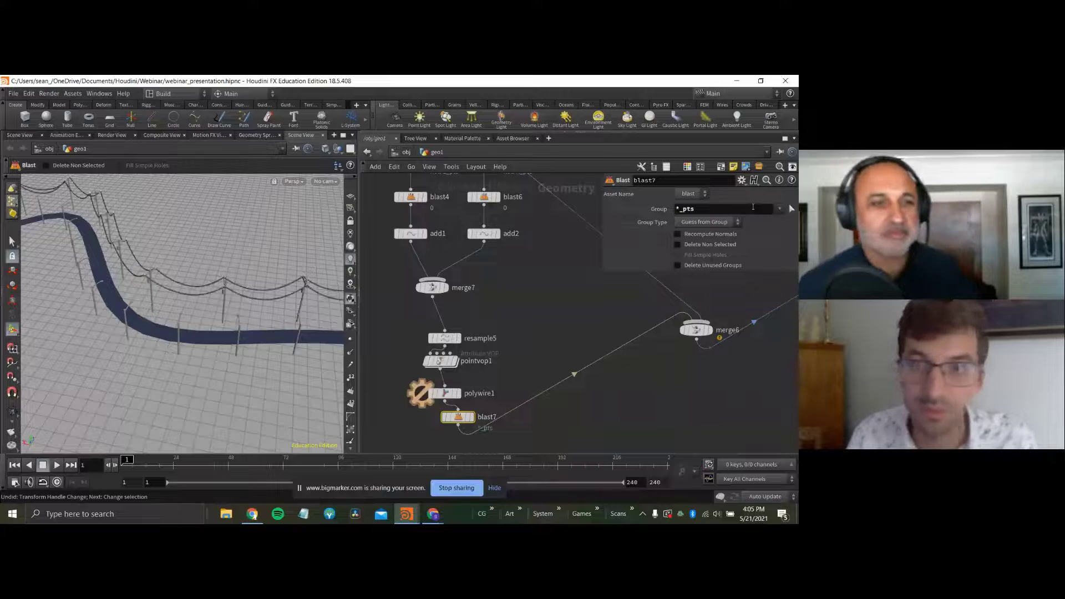
left_click(704, 222)
left_click(707, 255)
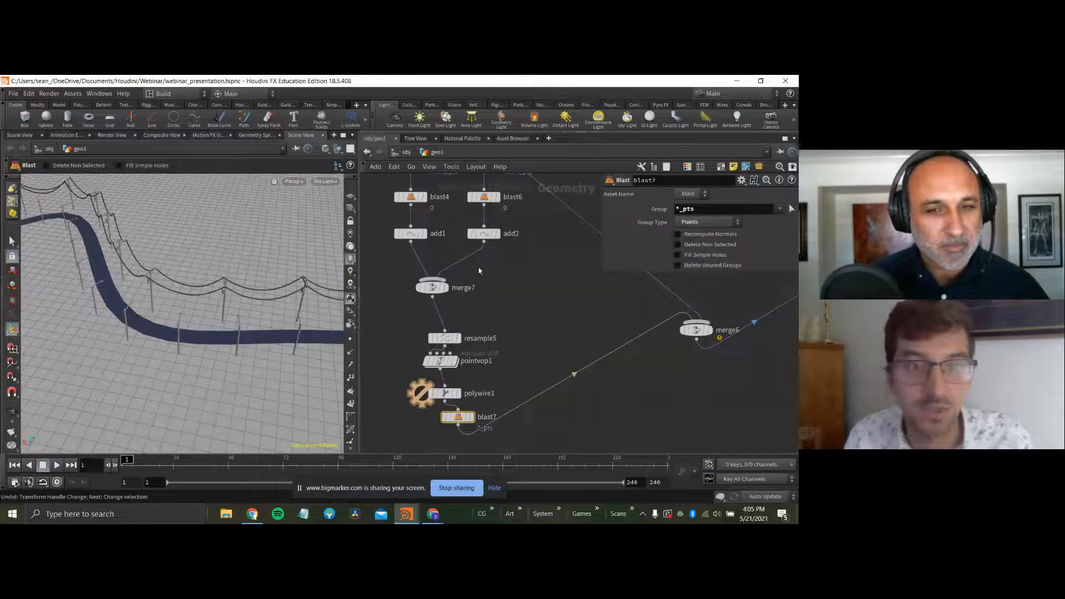
Move the blast7 node from below polywire1 onto the utility poles' connection into merge6 and display its output.
right_click_drag(100, 240, 305, 335, "alt")
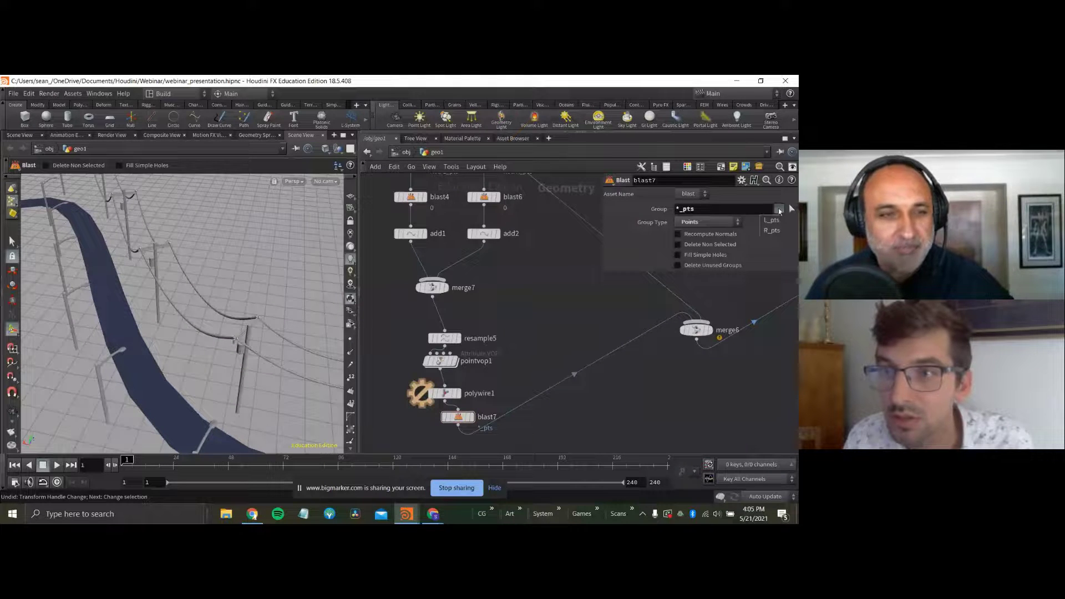
left_click(480, 418)
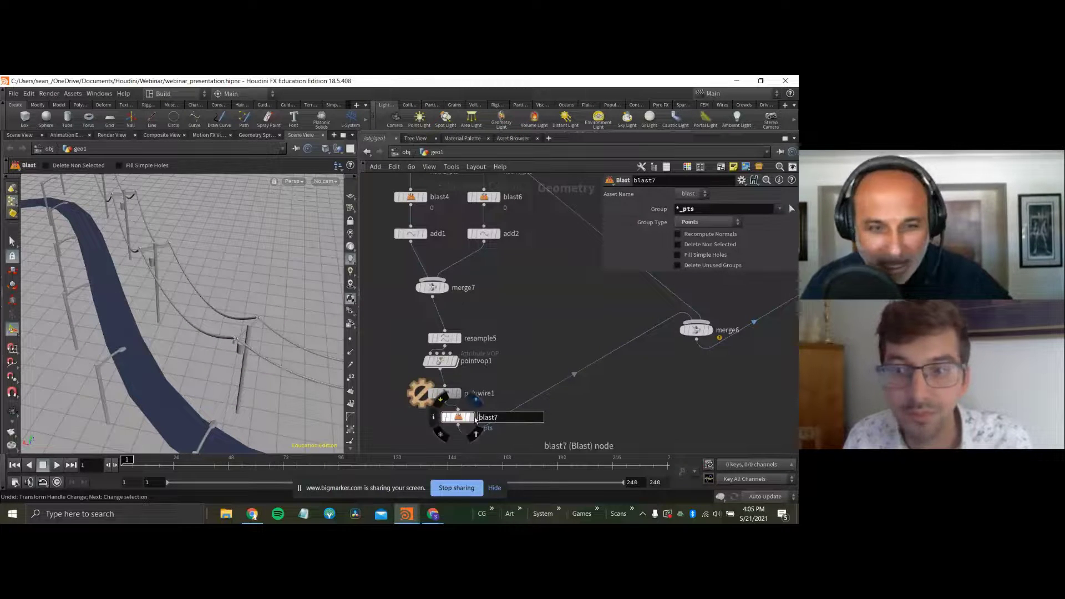
left_click(472, 418)
left_click_drag(458, 420, 668, 289)
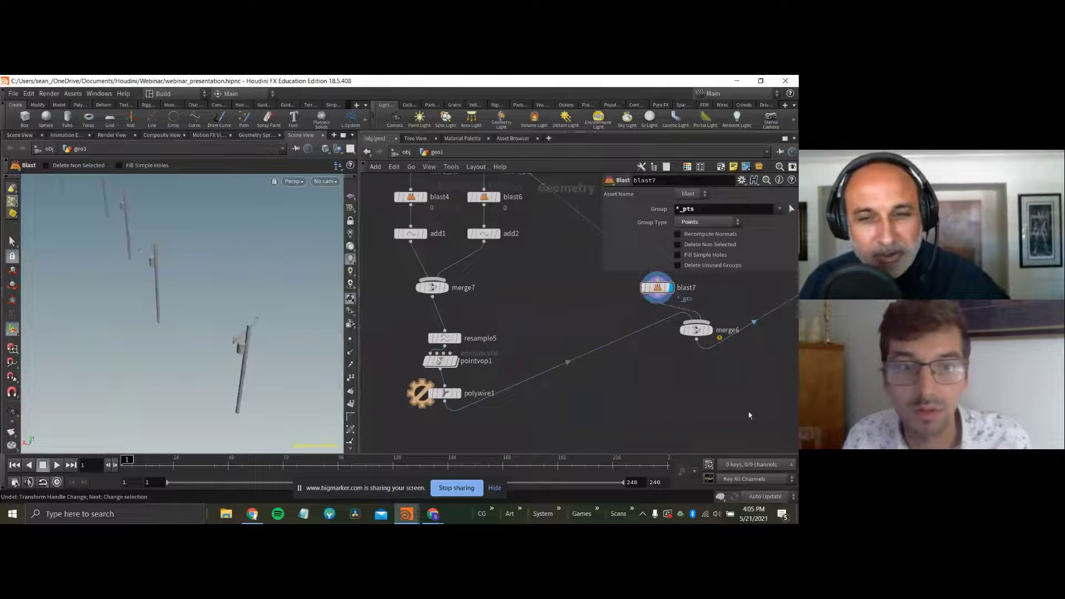
Save the scene and display the final Merge node, framing the whole road with its poles and wires.
middle_click_drag(749, 414, 504, 391)
scroll(615, 331, "down", 3)
middle_click_drag(615, 331, 459, 414)
middle_click_drag(757, 277, 613, 378)
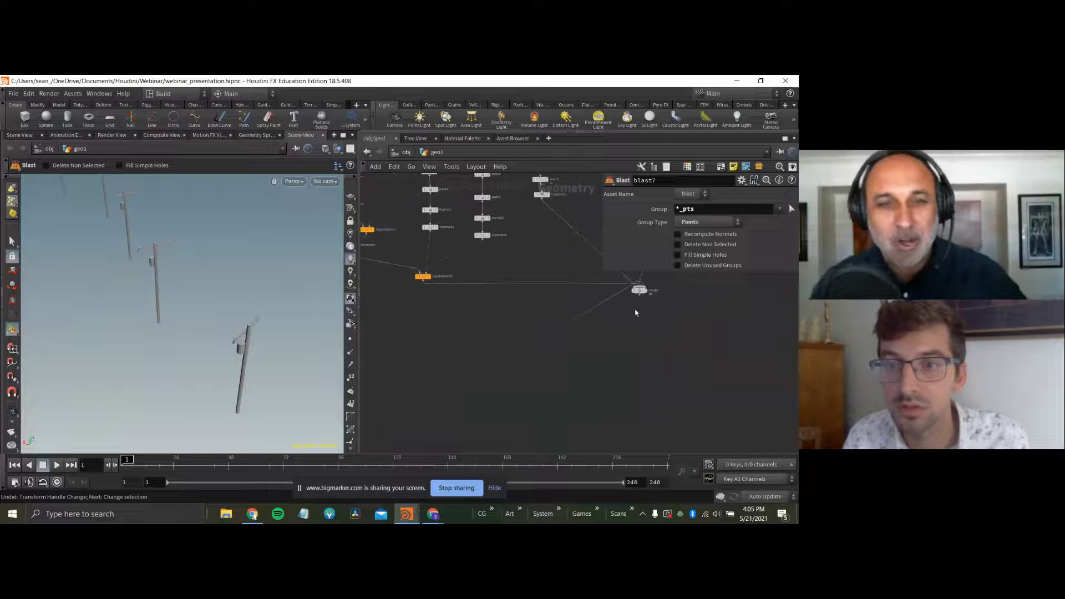
key("ctrl+s")
left_click(648, 290)
scroll(164, 304, "down", 5)
left_click_drag(165, 304, 261, 273, "alt")
right_click_drag(260, 273, 358, 204, "alt")
left_click_drag(310, 244, 136, 270, "alt")
key("Return")
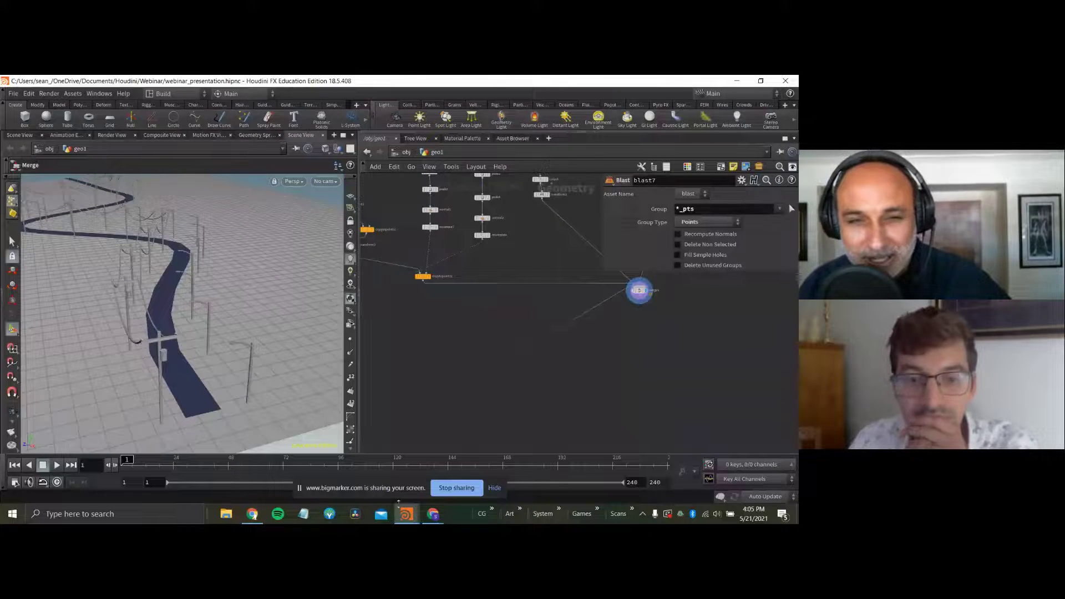
left_click(432, 515)
left_click(404, 472)
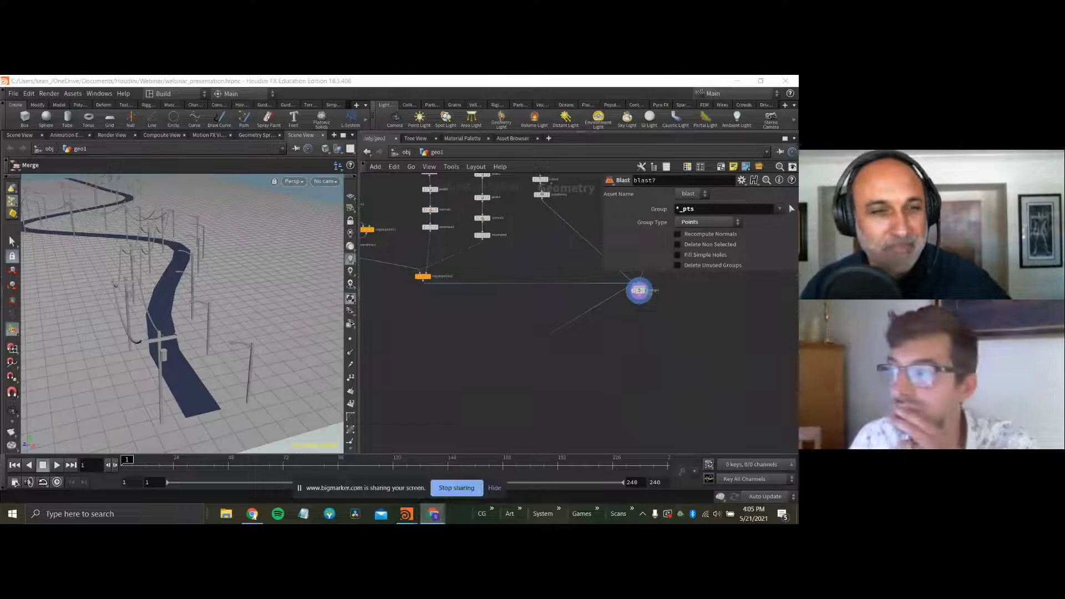